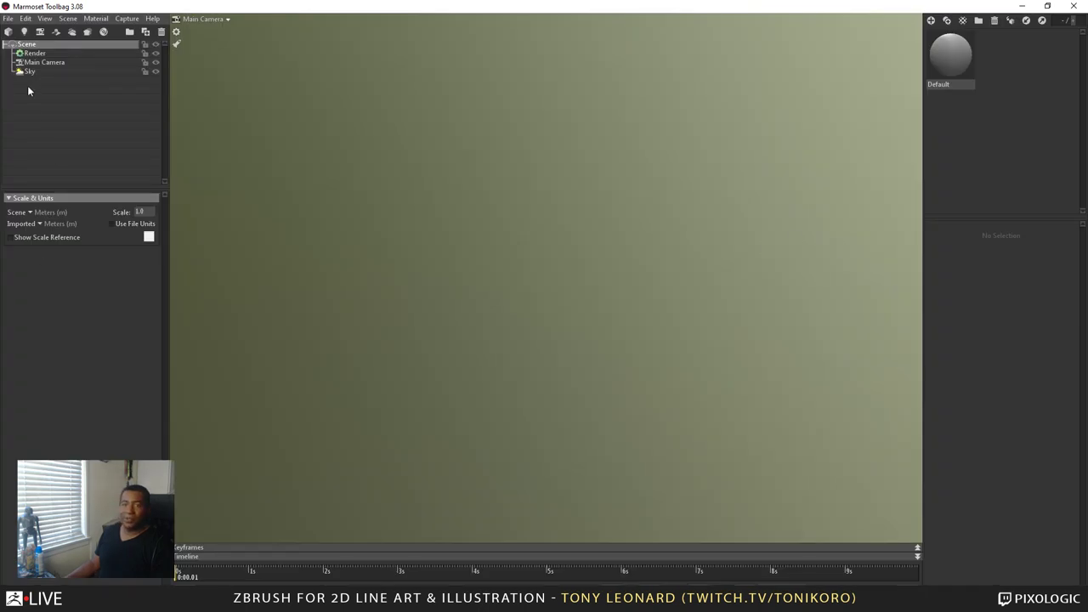
# Open the File menu from the empty starting scene
pyautogui.click(10, 19)
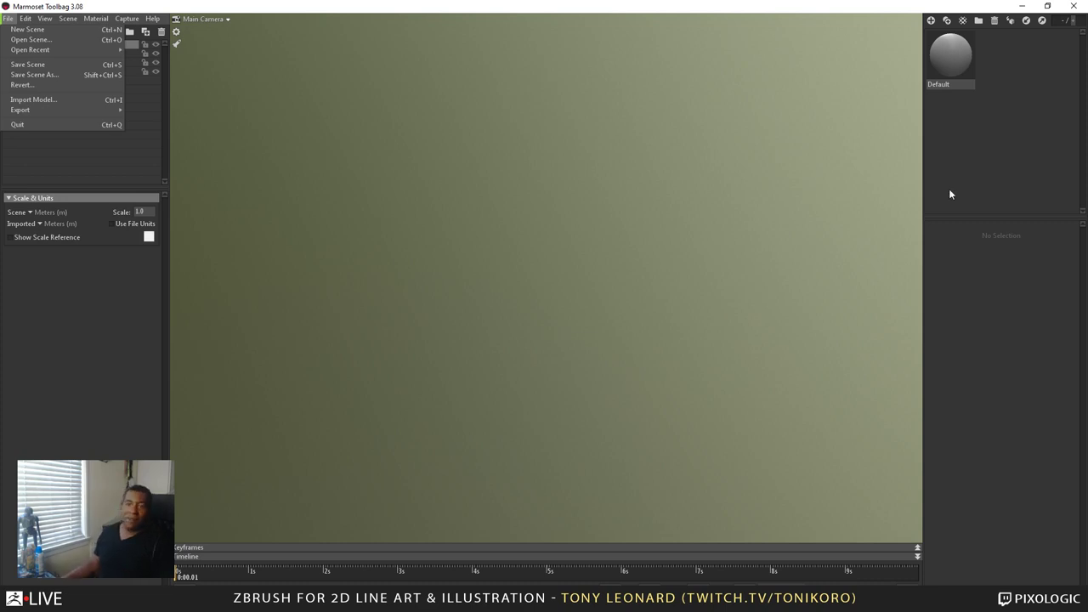
# Reopen the recent scene TL_Titan_jumpship_mKII_proof.tbscene from File > Open Recent
pyautogui.moveTo(44, 18)
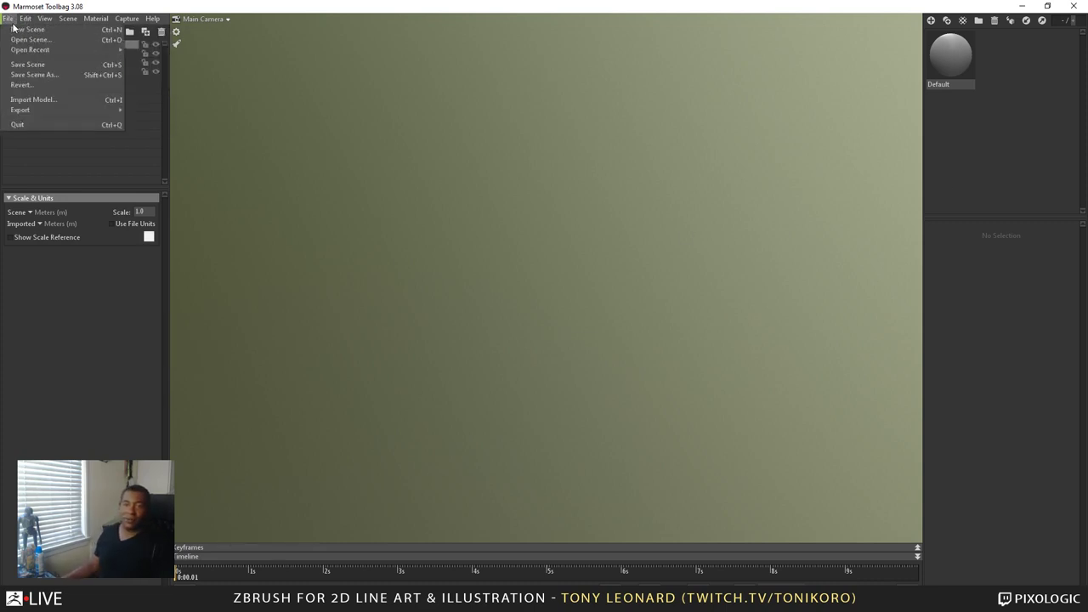
pyautogui.moveTo(35, 51)
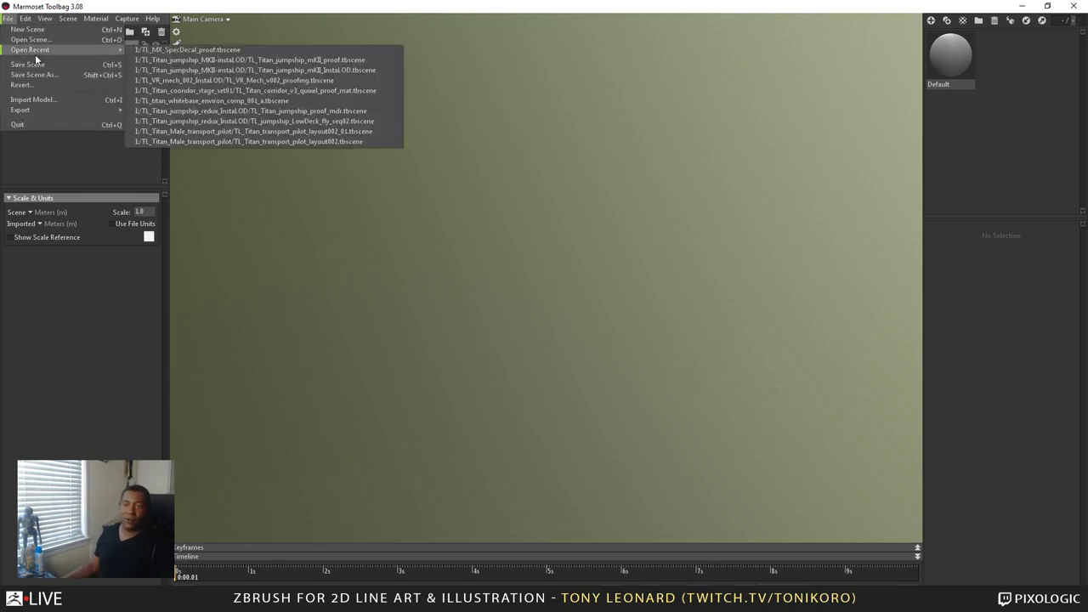
pyautogui.click(342, 62)
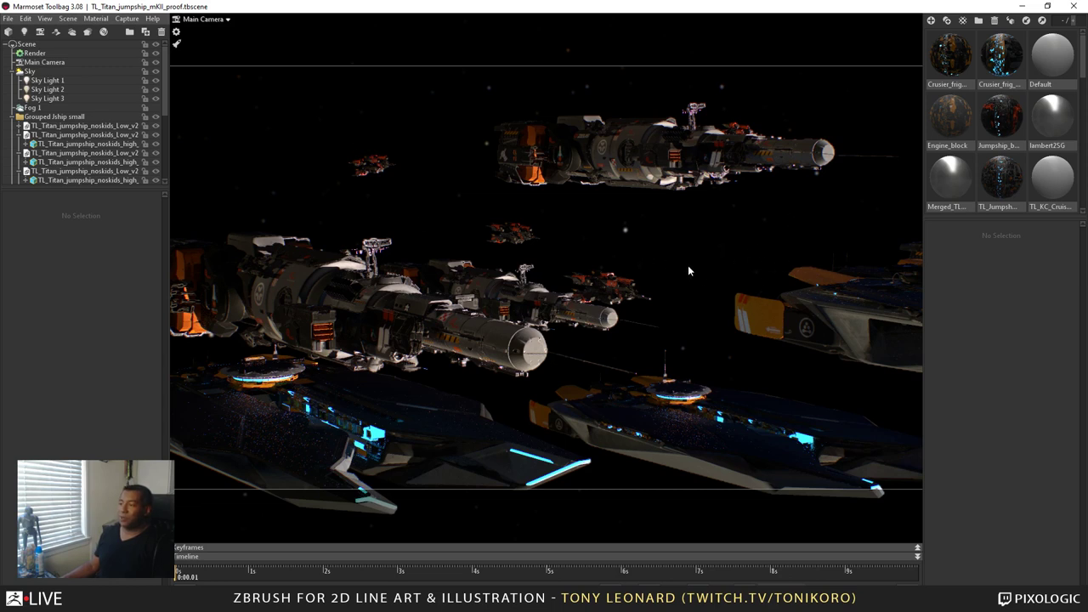
# Orbit the camera around the ship fleet and switch the application to fullscreen
pyautogui.moveTo(687, 270); pyautogui.dragTo(612, 288)
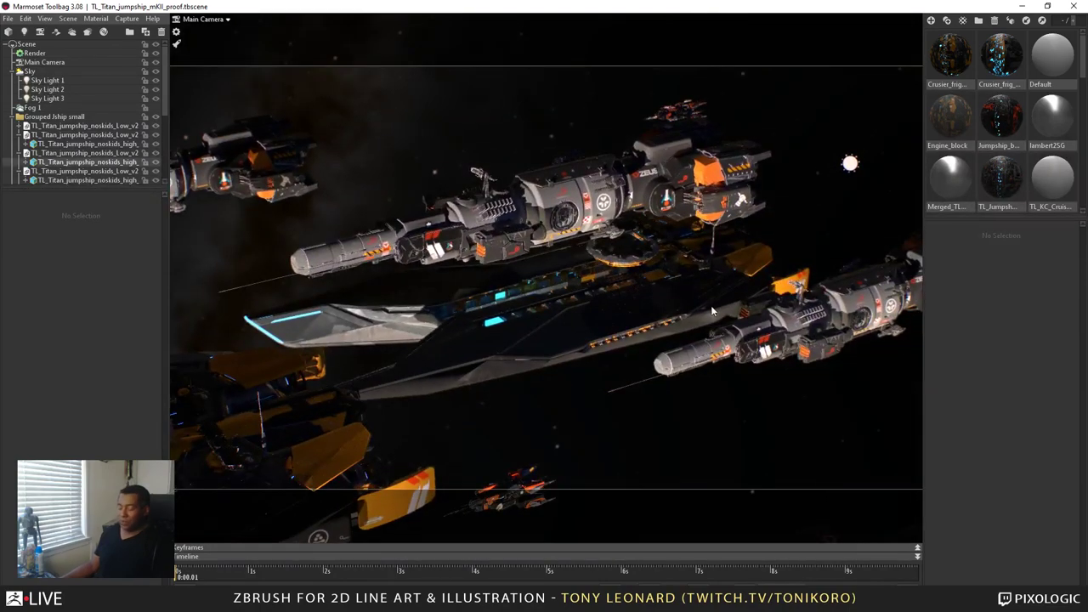
pyautogui.press('F11')
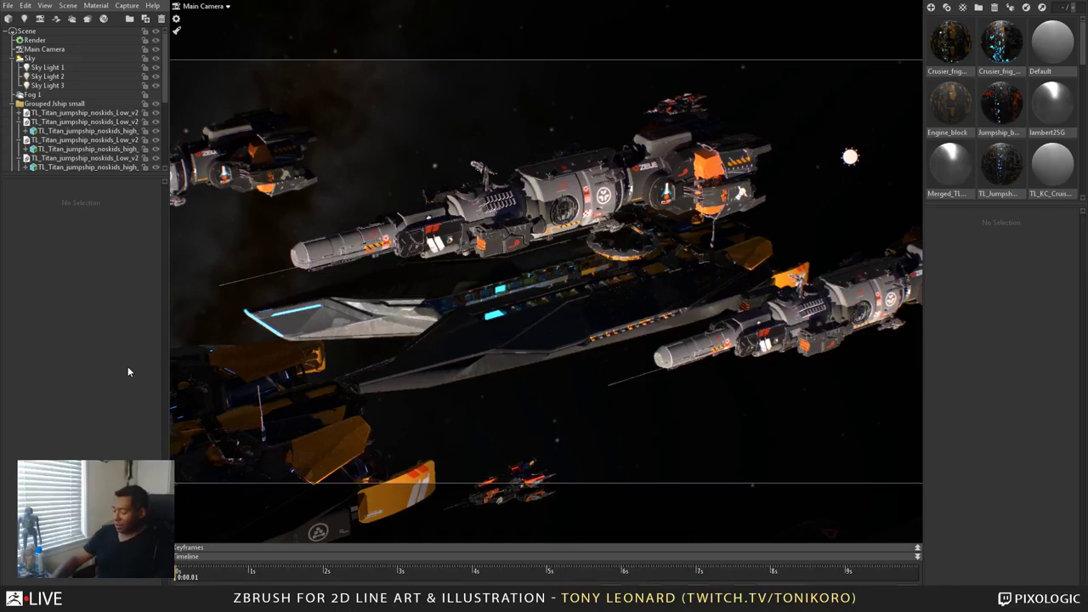
# Toggle the interface panels off so only the jumpship fleet viewport remains
pyautogui.press('Tab')
pyautogui.press('Tab')
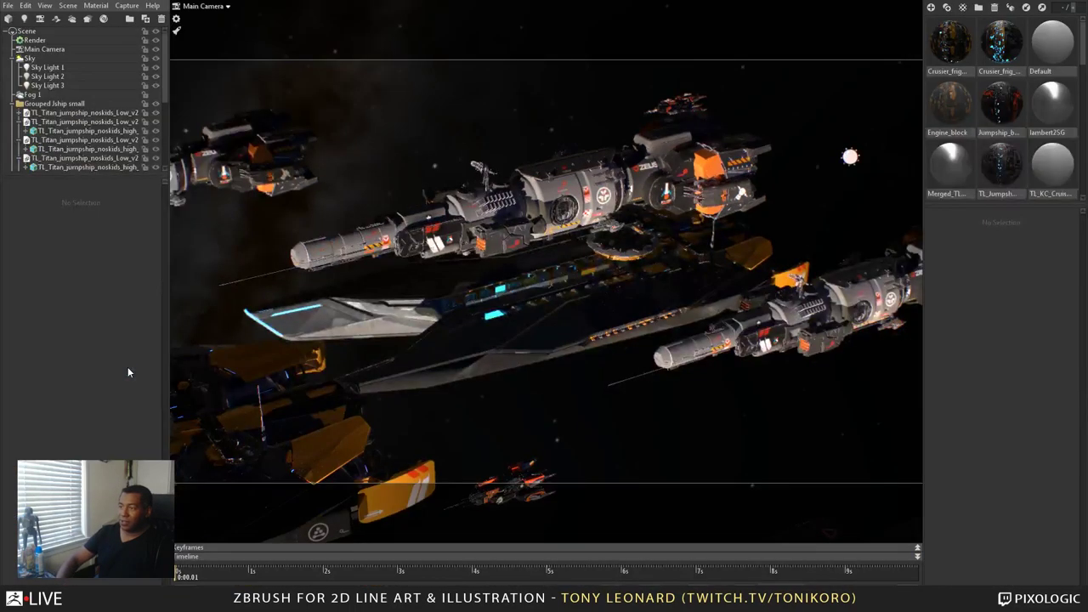
pyautogui.press('Tab')
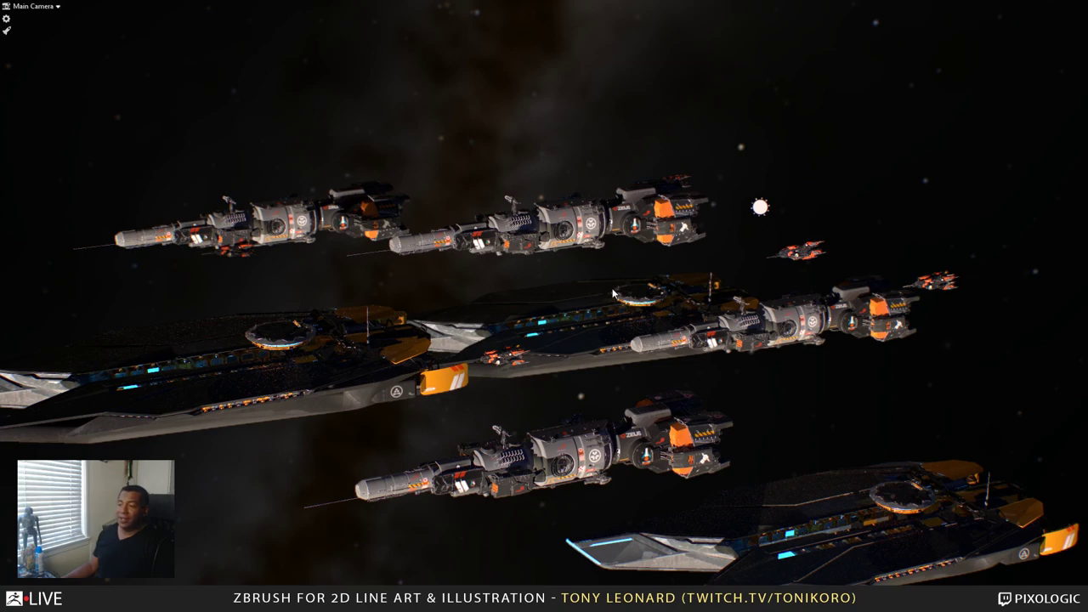
# Zoom and orbit the camera to a close view of the Zeus ship among the fleet
pyautogui.scroll(5, 610, 284)
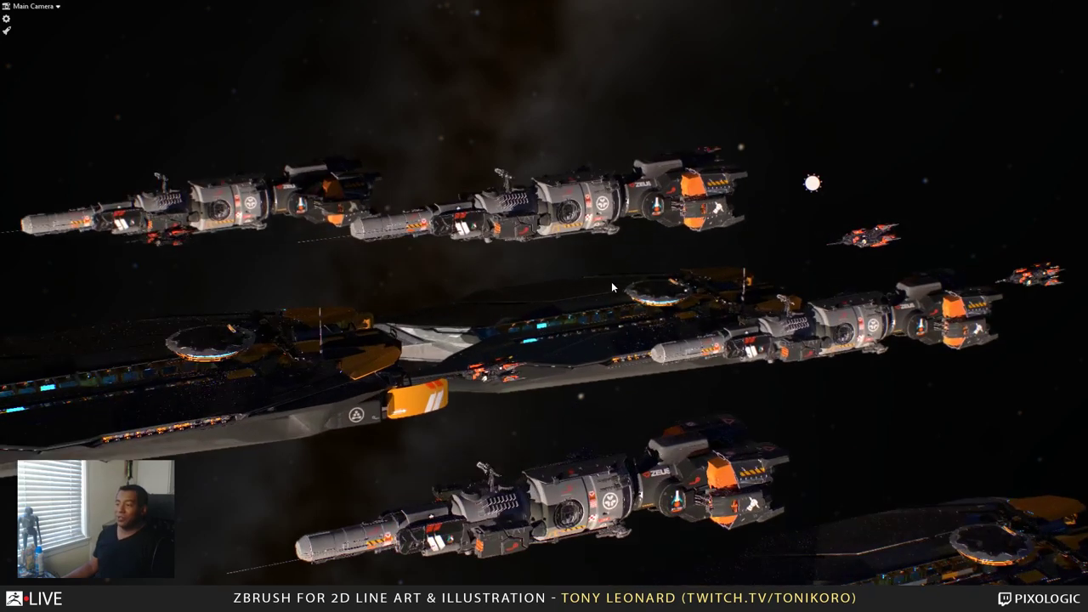
pyautogui.scroll(5, 611, 282)
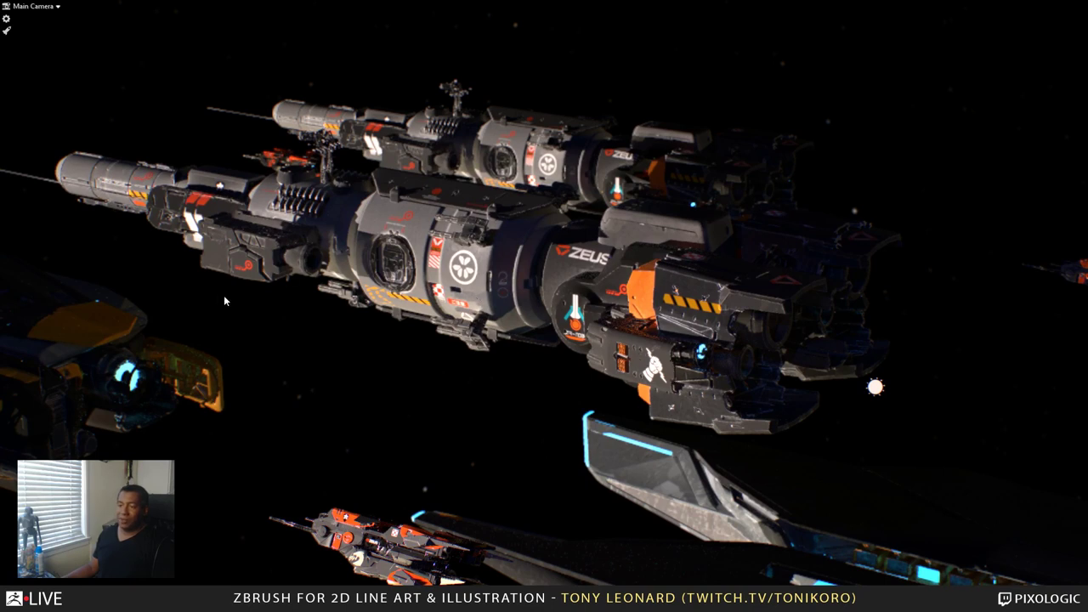
pyautogui.moveTo(448, 288); pyautogui.dragTo(629, 308)
pyautogui.moveTo(512, 349); pyautogui.dragTo(480, 327)
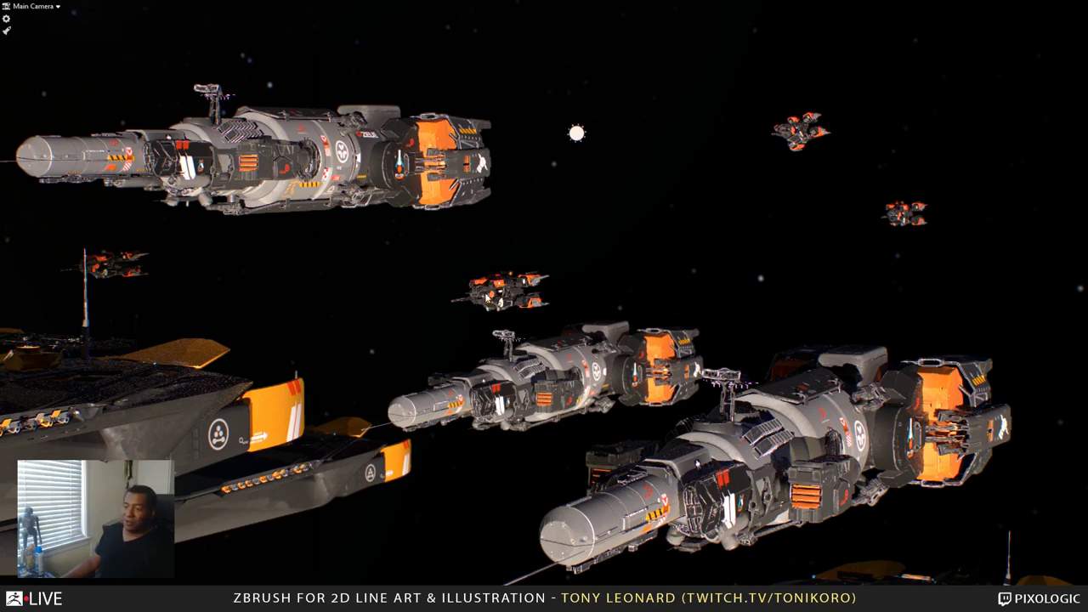
# Select the small central ship, frame it with F, and orbit around it
pyautogui.click(501, 289)
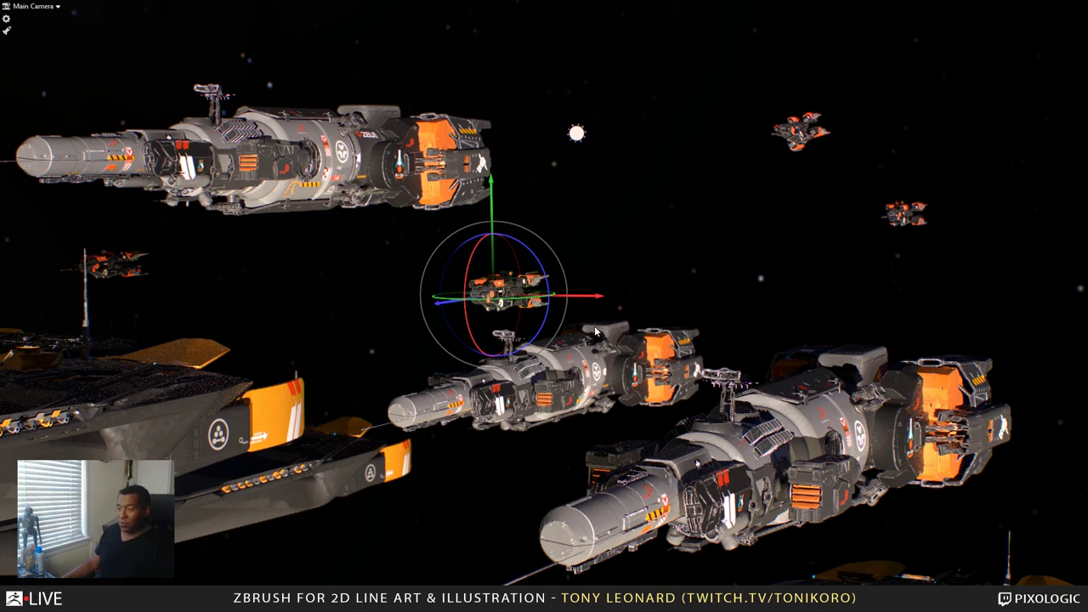
pyautogui.press('f')
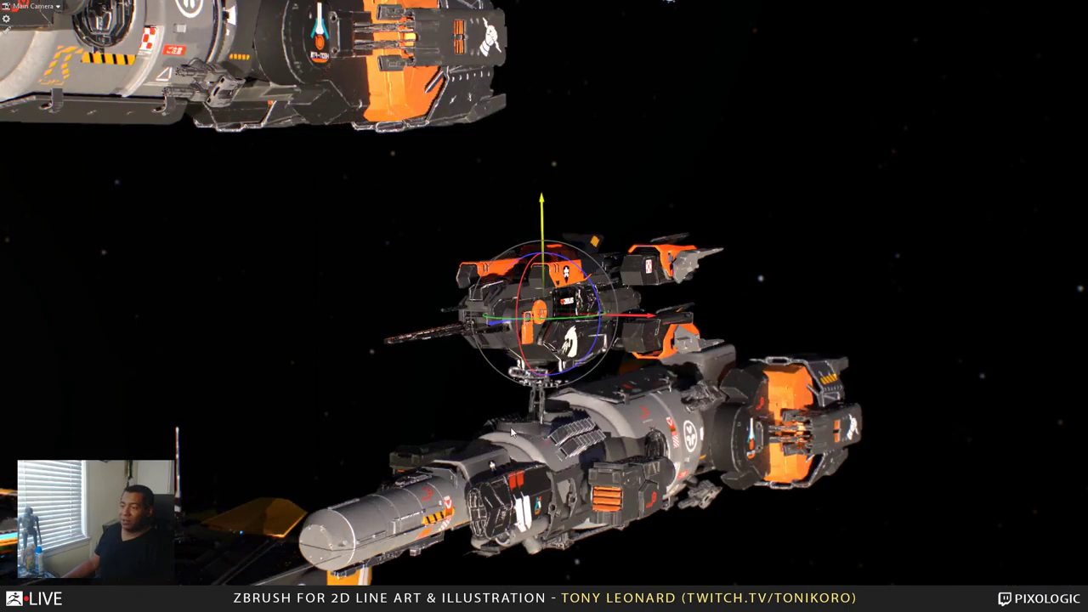
pyautogui.moveTo(511, 431); pyautogui.dragTo(520, 476)
# Restore the editing layout and show Main Camera's lens distortion, with 0.062 chromatic aberration
pyautogui.press('F11')
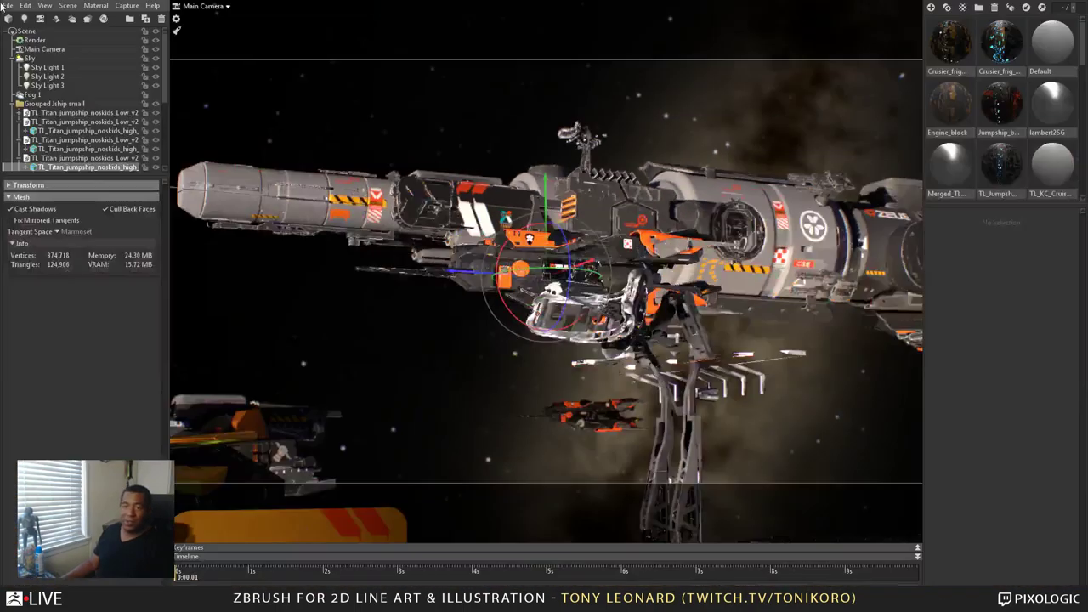
pyautogui.click(44, 48)
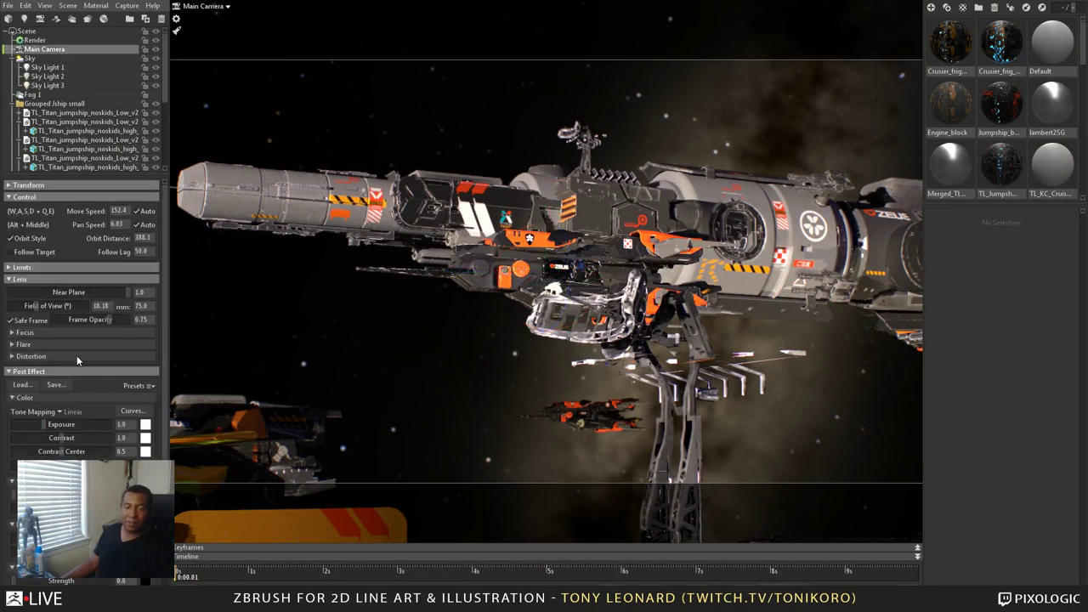
pyautogui.click(12, 356)
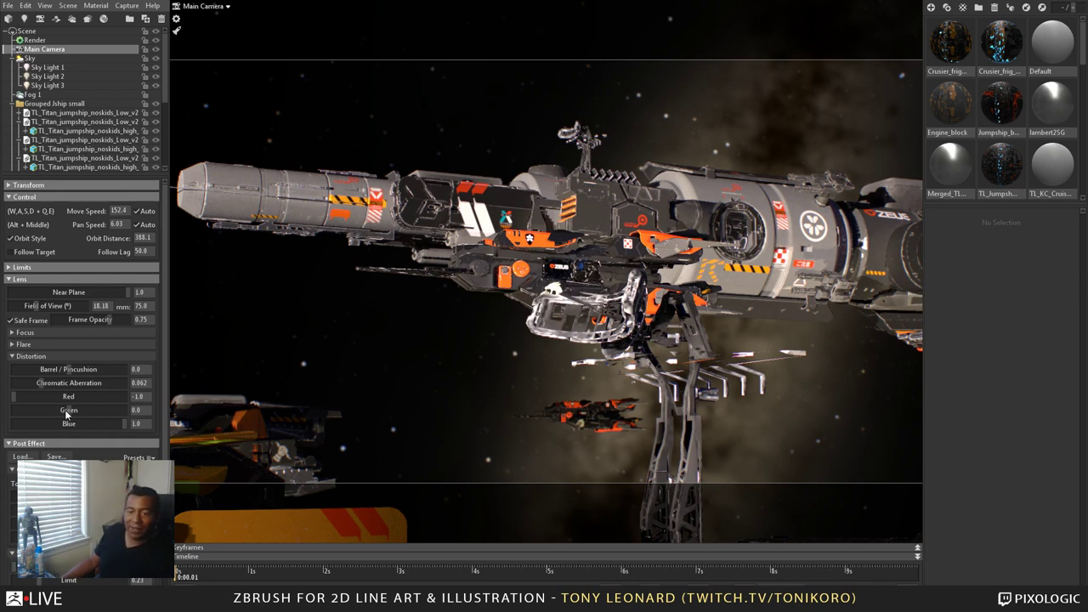
# Expand the Main Camera's Focus settings: depth of field on, 627.2 focus distance
pyautogui.click(13, 333)
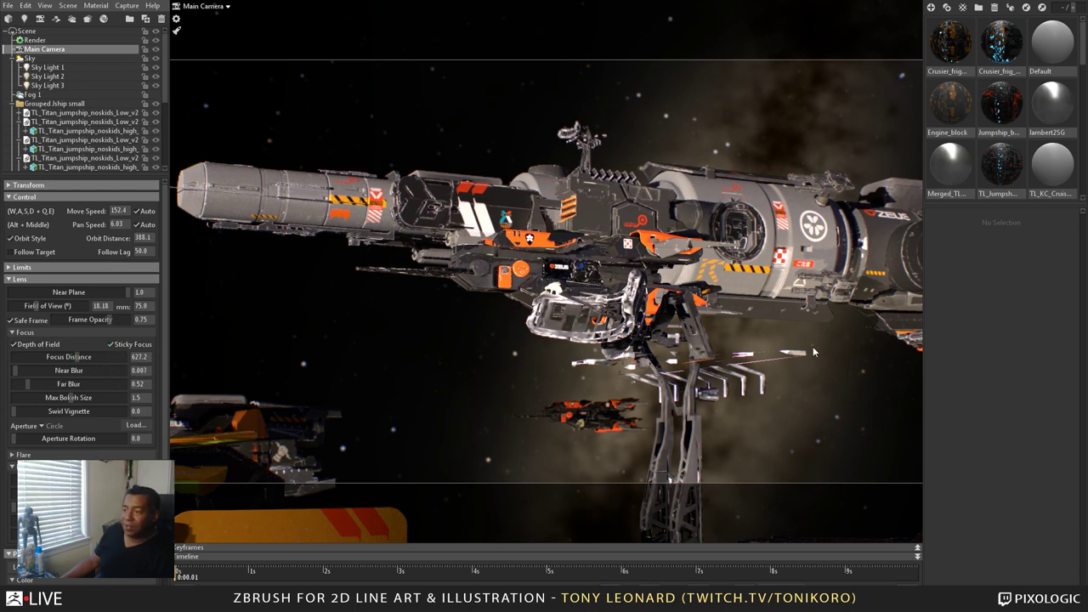
# Orbit toward the small red ship and click it to set focus distance to 355.9
pyautogui.moveTo(658, 347); pyautogui.dragTo(574, 325)
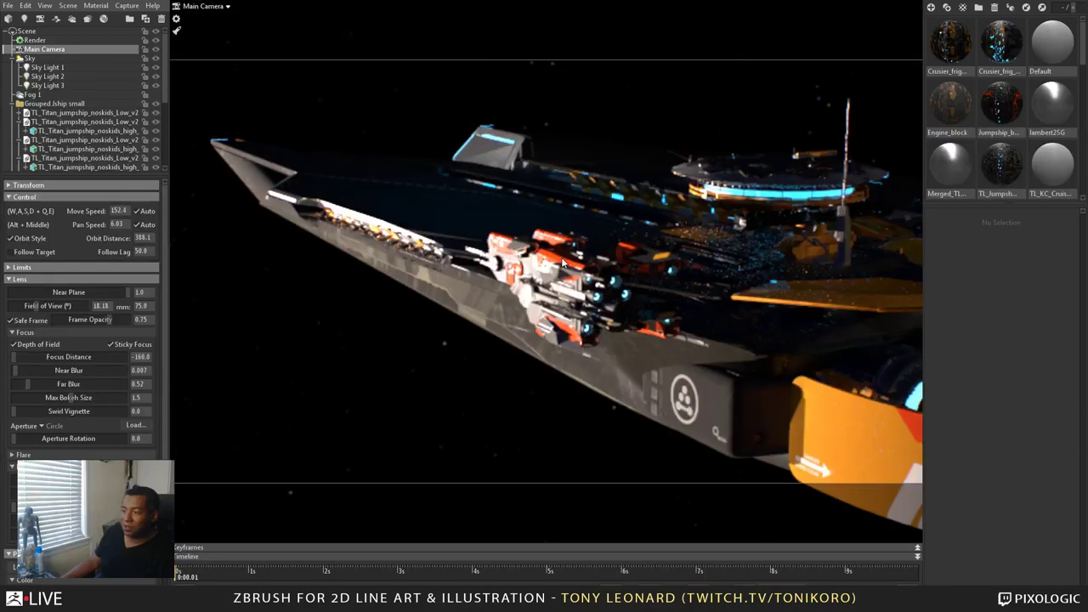
pyautogui.scroll(2, 595, 303)
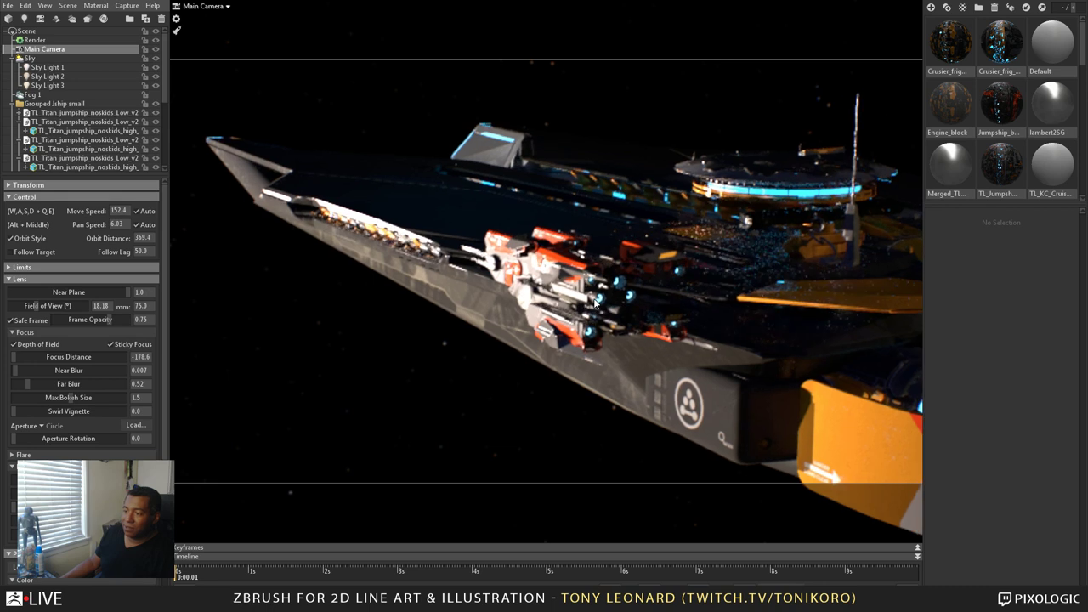
pyautogui.scroll(-2, 595, 302)
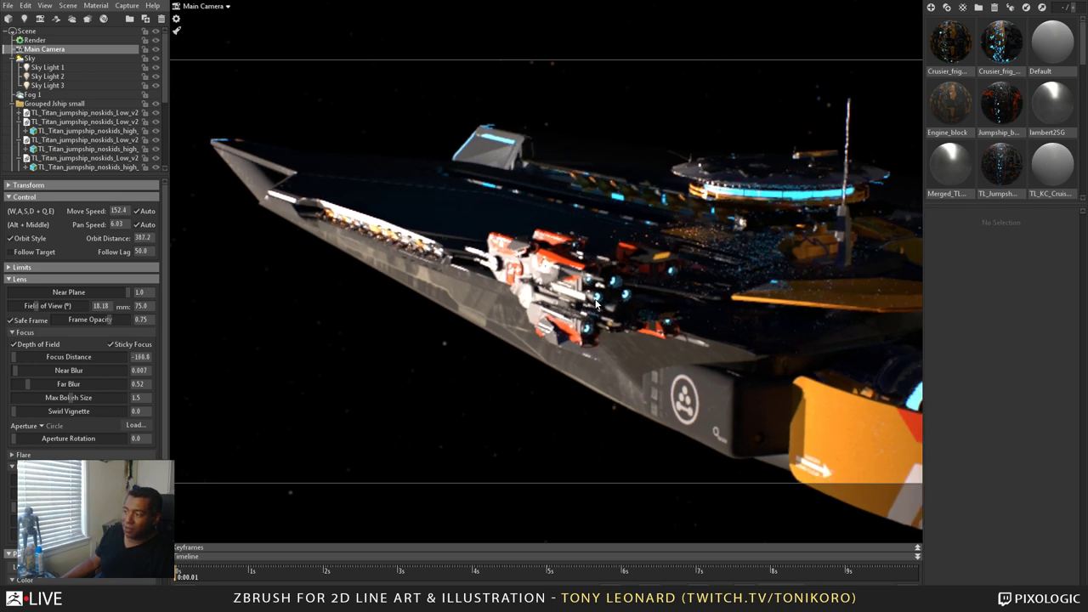
pyautogui.keyDown('ctrl'); pyautogui.click(595, 303); pyautogui.keyUp('ctrl')
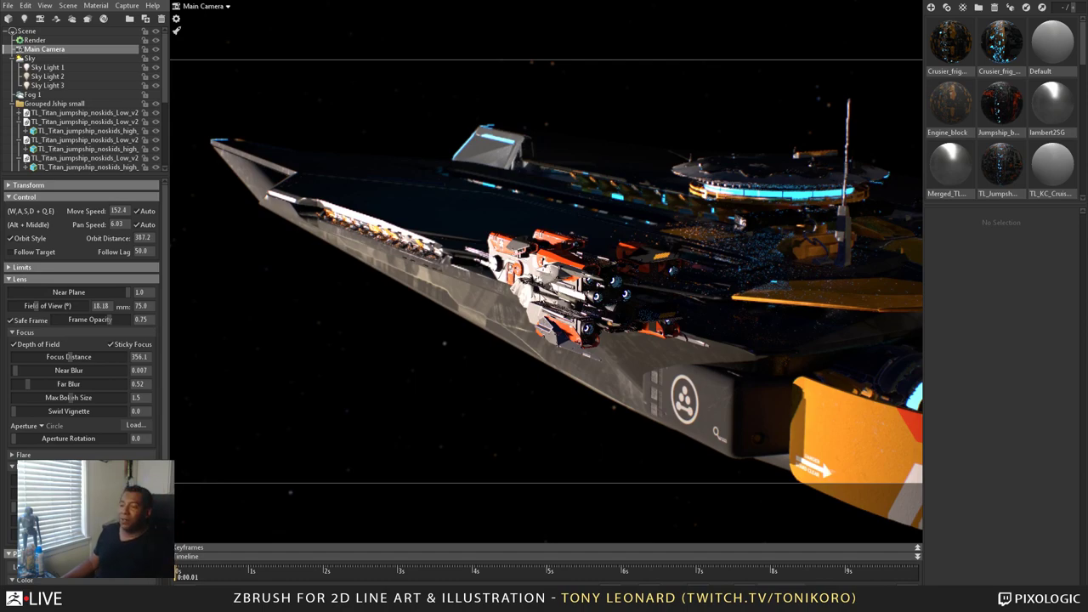
pyautogui.moveTo(650, 352); pyautogui.dragTo(692, 339)
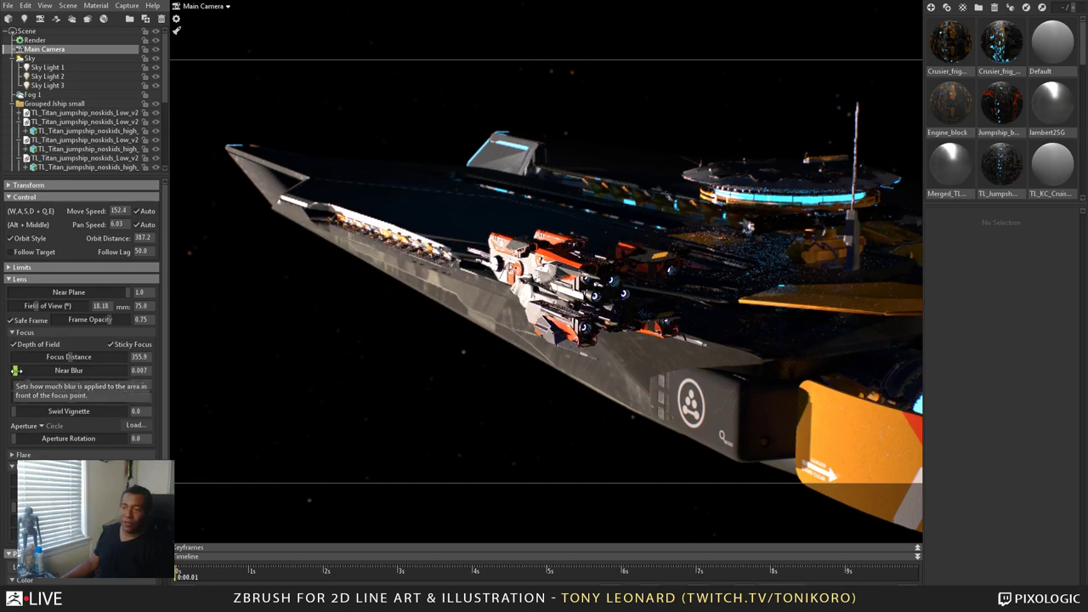
# Set Near Blur to 0.02 and Far Blur to 2.519, blurring the background behind the ship
pyautogui.moveTo(16, 370); pyautogui.dragTo(111, 387)
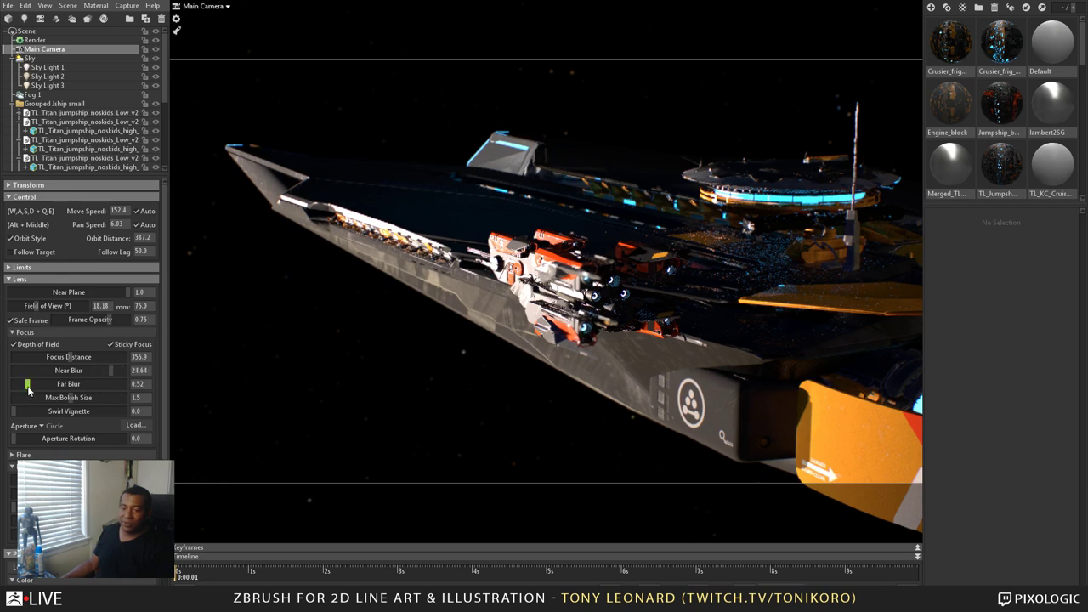
pyautogui.moveTo(17, 383); pyautogui.dragTo(18, 384)
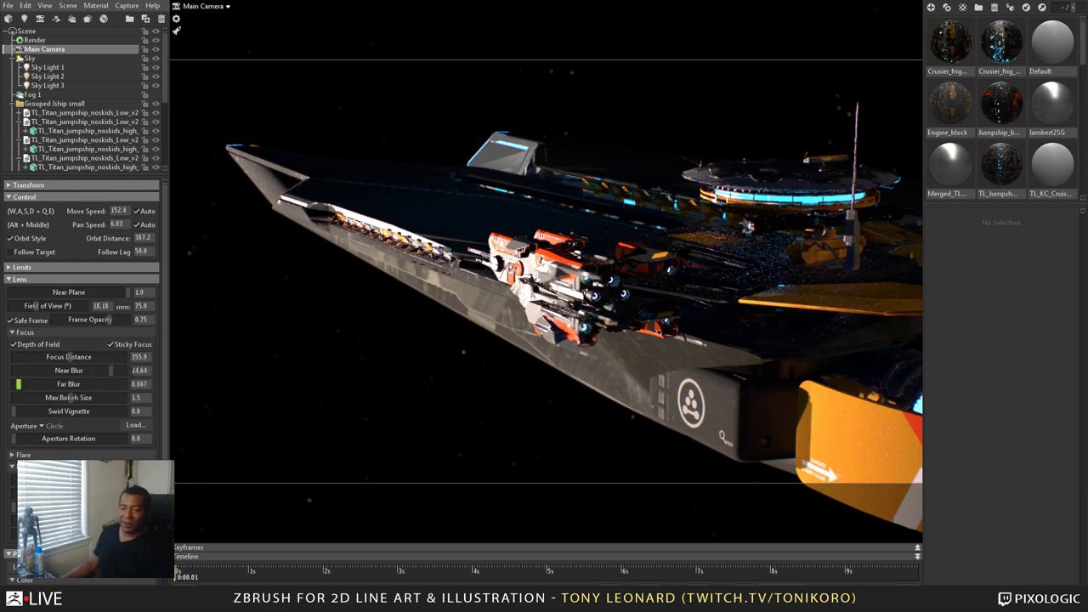
pyautogui.moveTo(111, 370); pyautogui.dragTo(18, 371)
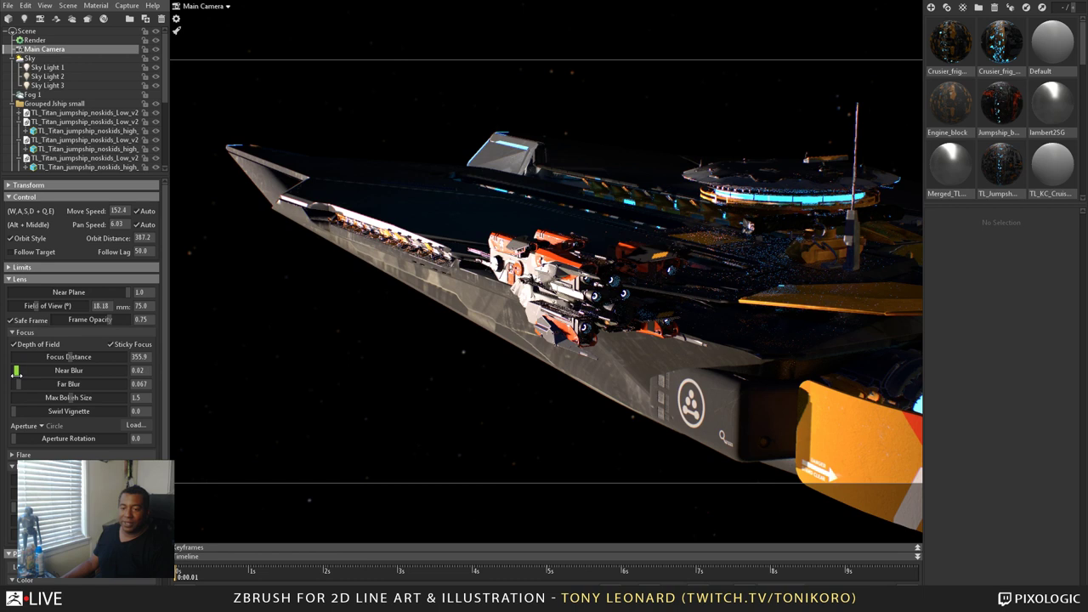
pyautogui.moveTo(17, 384); pyautogui.dragTo(56, 386)
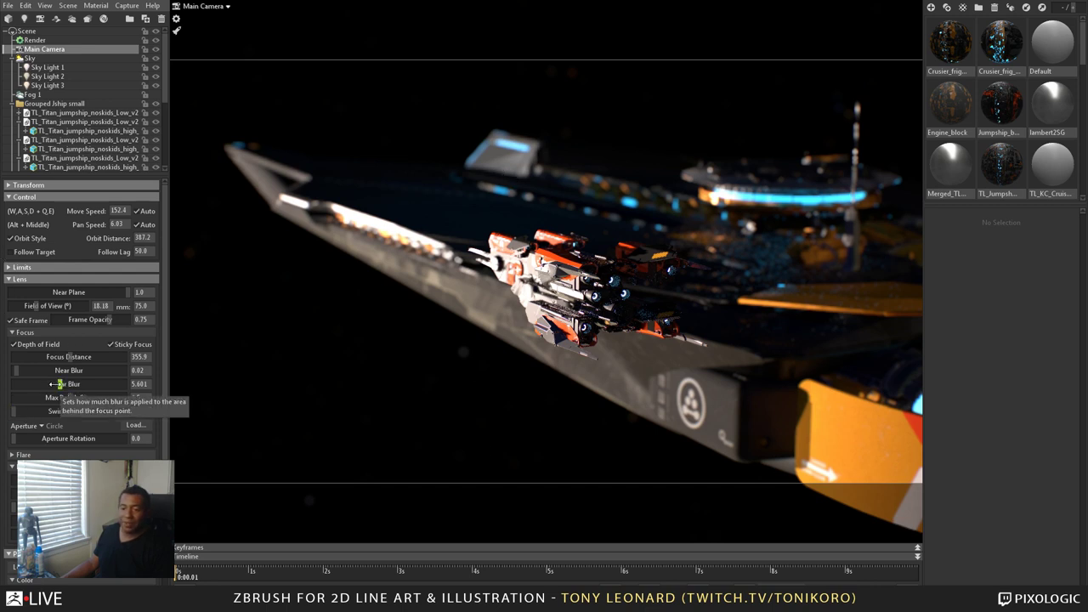
pyautogui.moveTo(60, 388); pyautogui.dragTo(44, 384)
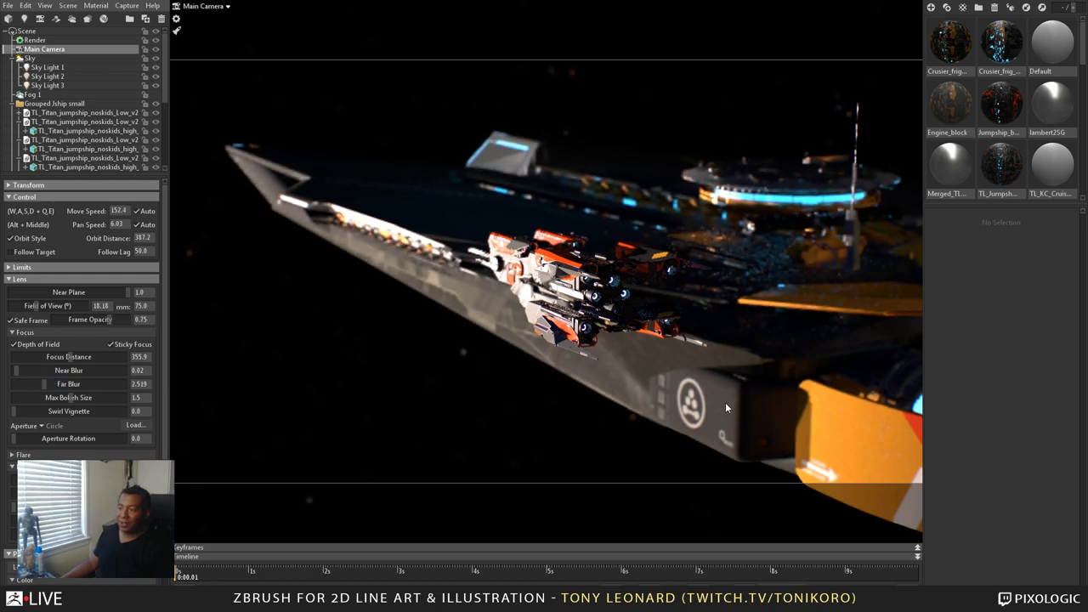
pyautogui.moveTo(725, 404); pyautogui.dragTo(576, 368)
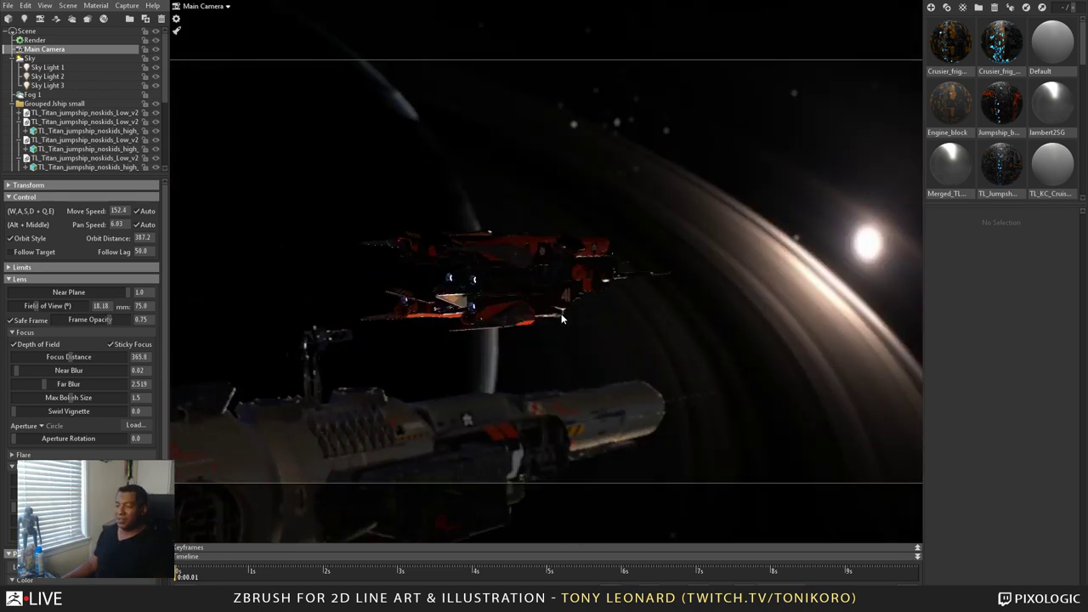
# Orbit and zoom the Main Camera to frame the orange carrier and its escort fighters
pyautogui.moveTo(561, 318); pyautogui.dragTo(785, 241)
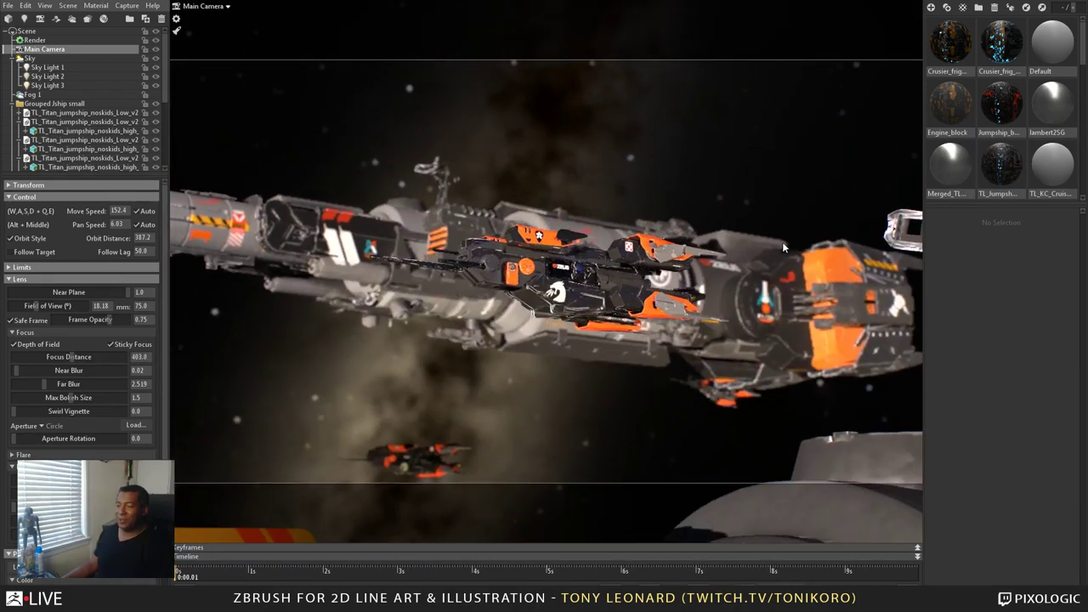
pyautogui.moveTo(614, 236); pyautogui.dragTo(742, 316)
pyautogui.scroll(5, 599, 290)
pyautogui.scroll(3, 731, 310)
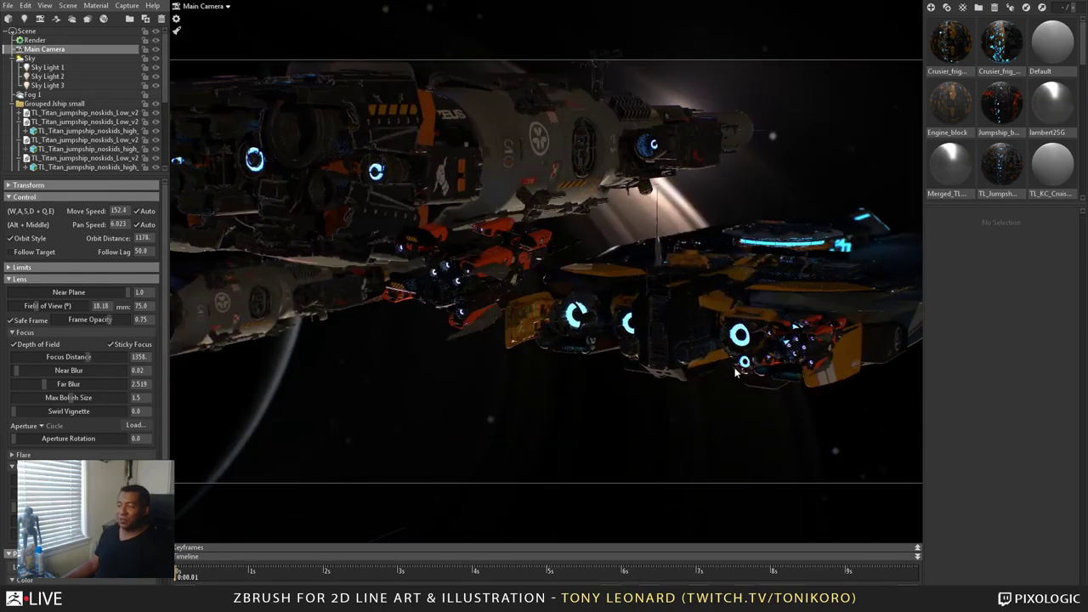
pyautogui.moveTo(736, 371); pyautogui.dragTo(696, 372)
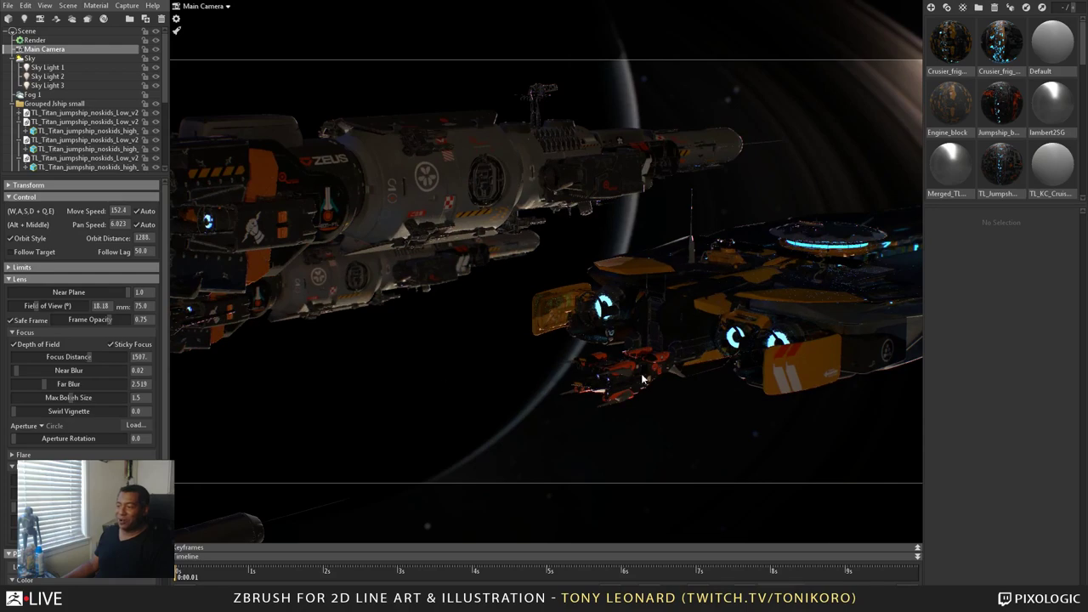
pyautogui.moveTo(820, 380); pyautogui.dragTo(733, 359)
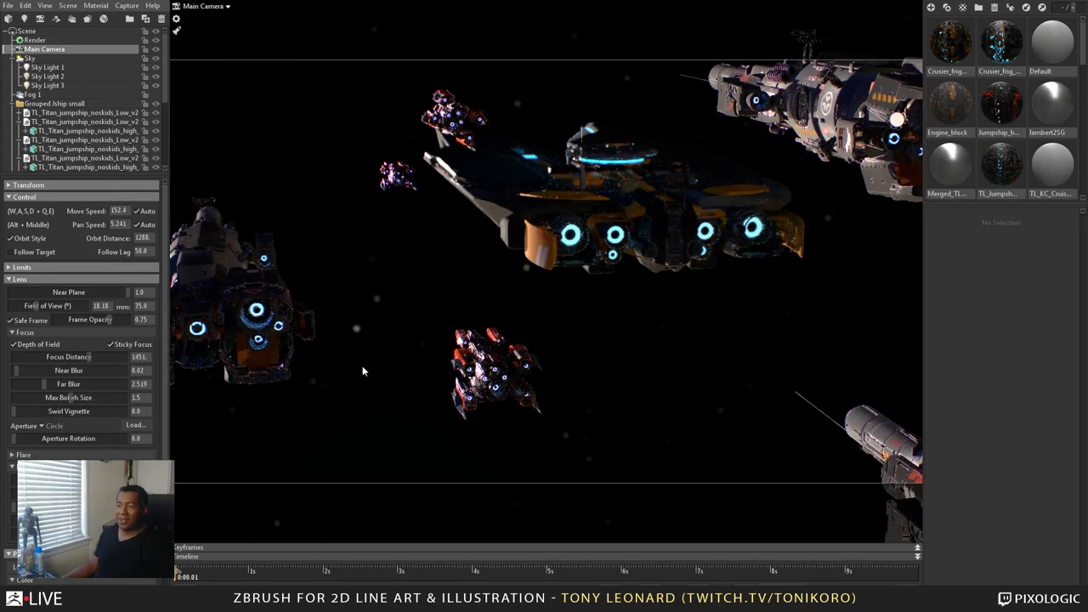
pyautogui.moveTo(362, 371); pyautogui.dragTo(461, 372)
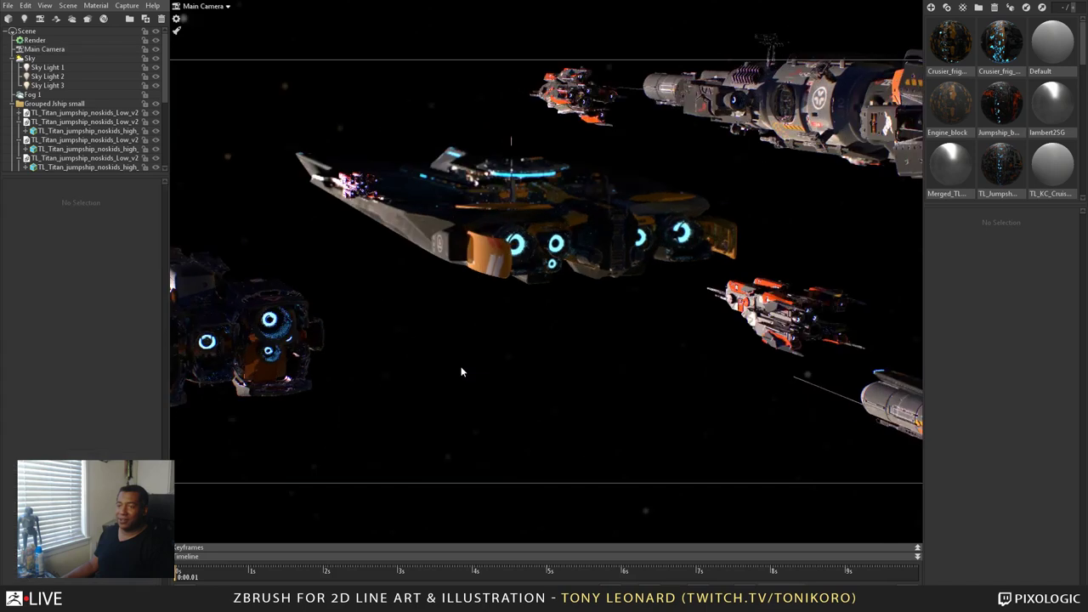
# Select Sky to review brightness 1.0, rotation -22.5 and backdrop blur 0.009, then bring up the window switcher
pyautogui.click(22, 58)
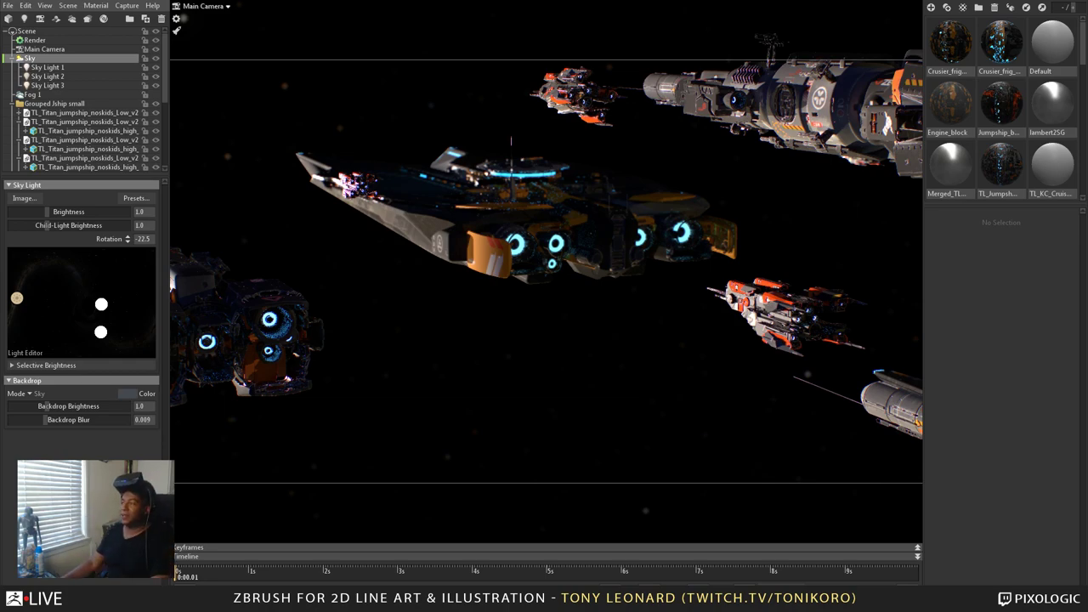
pyautogui.hotkey('alt', 'Tab')
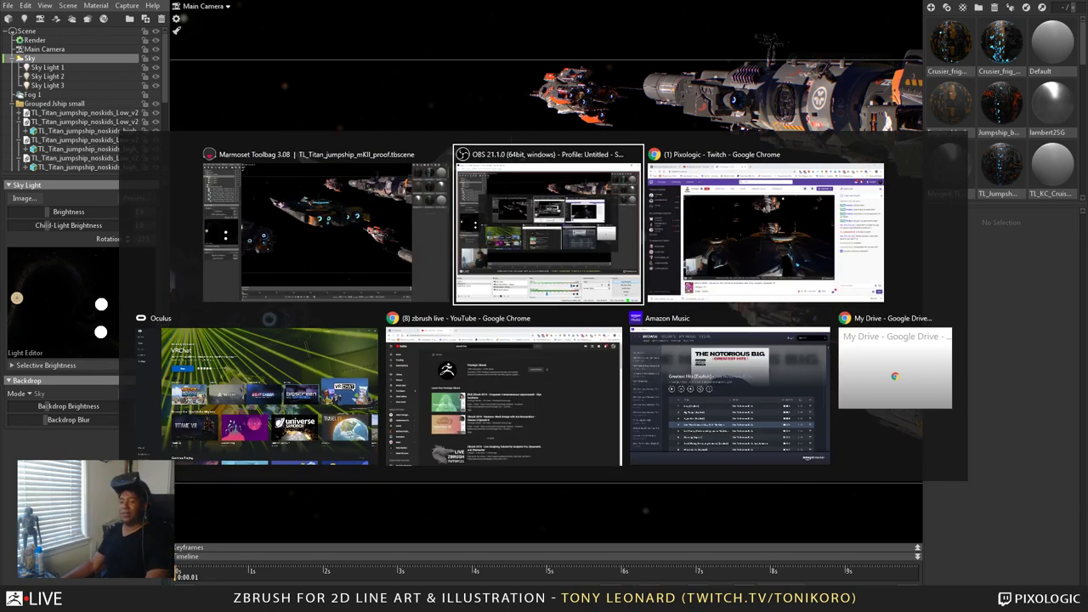
# Switch to the Oculus app, look over its store home page, then close it
pyautogui.click(373, 437)
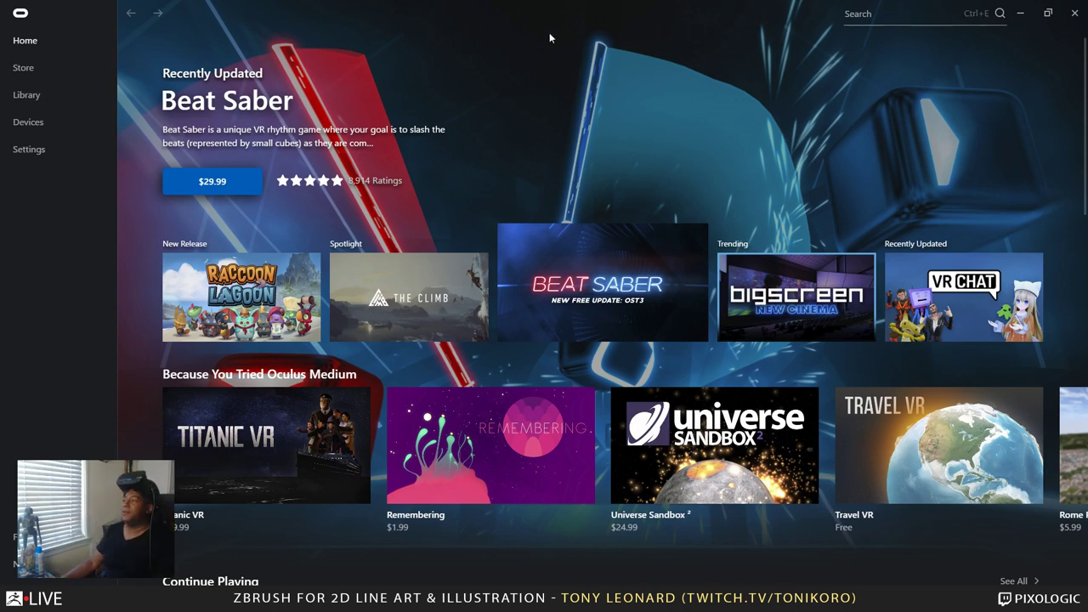
pyautogui.click(1076, 15)
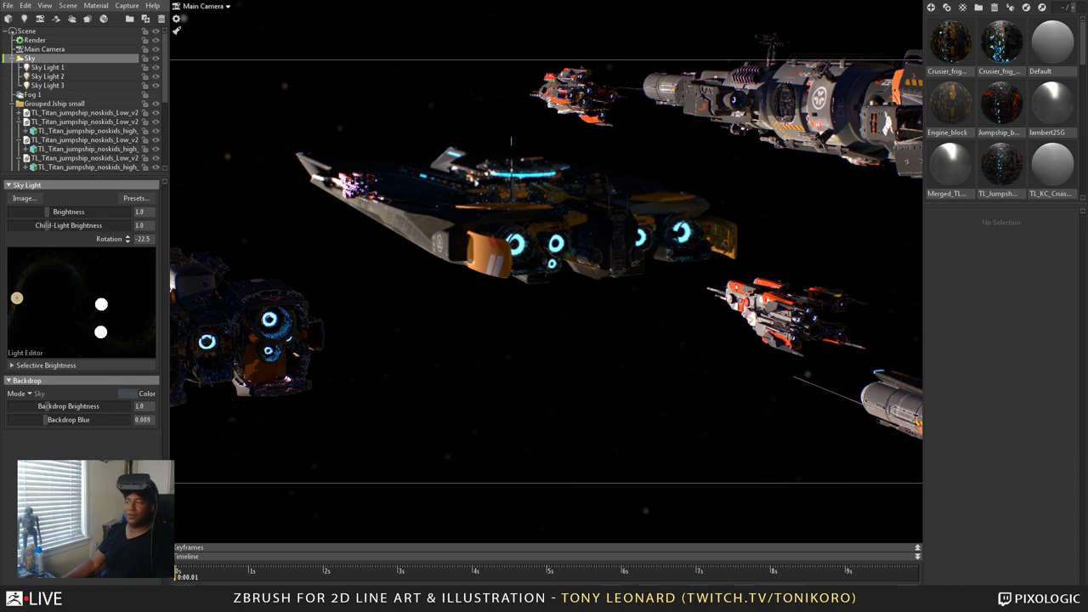
# Deselect everything and take the TL_Titan_jumpship_mKII_proof.tbscene window out of full-screen with F11
pyautogui.click(571, 422)
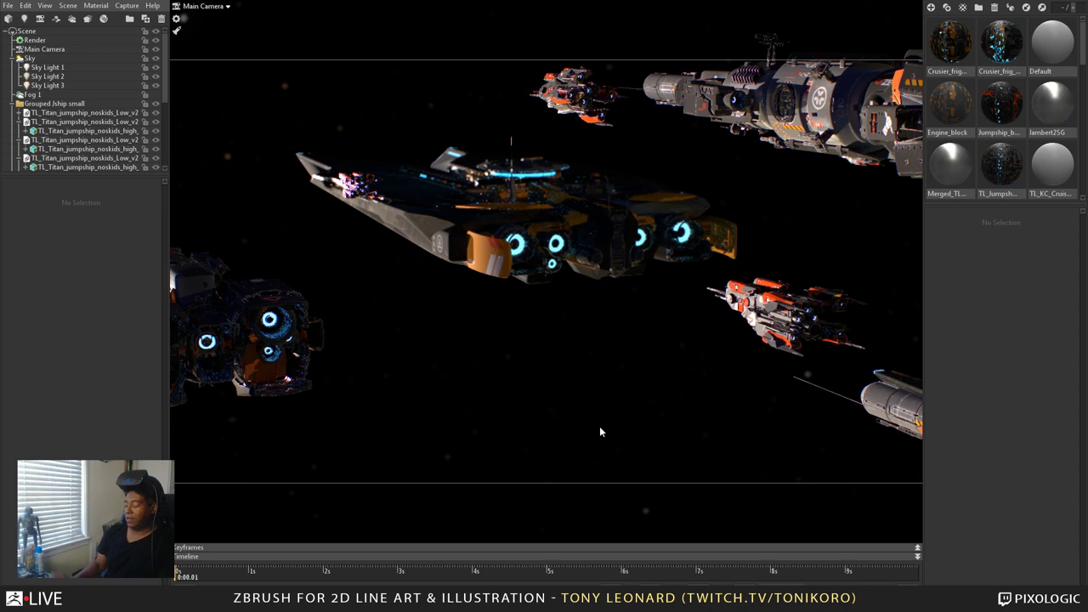
pyautogui.press('F11')
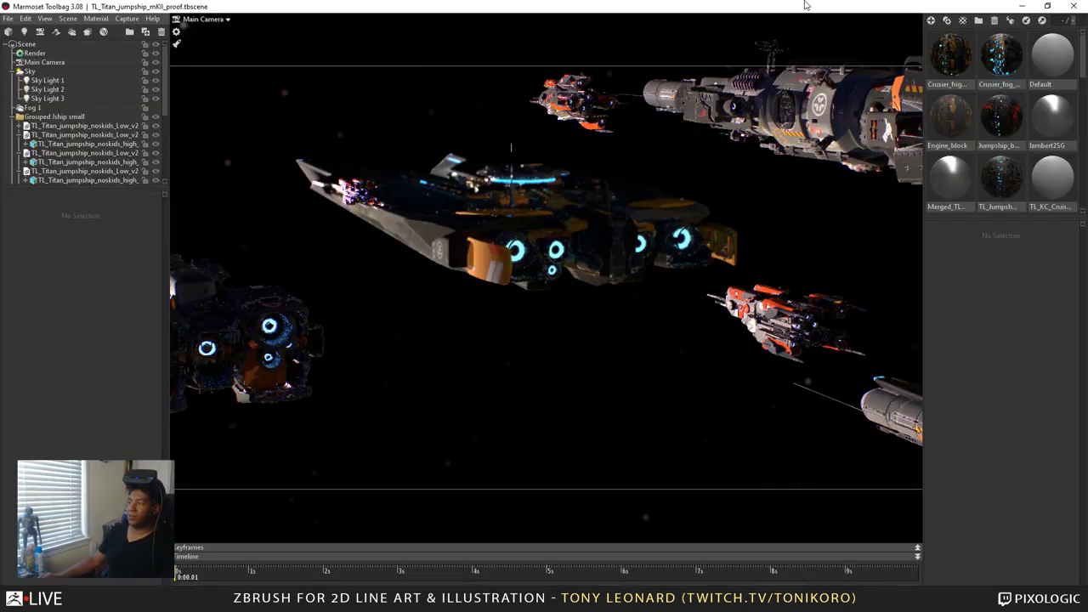
# Minimize Marmoset Toolbag, launch Oculus from the Start menu, then switch to the YouTube channel window
pyautogui.click(1021, 6)
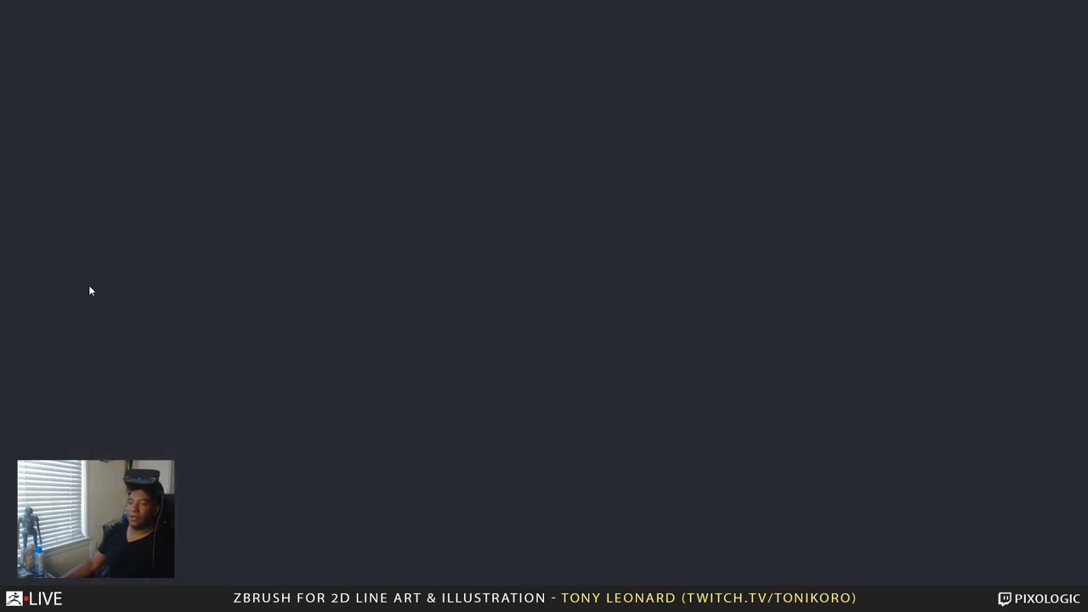
pyautogui.press('super')
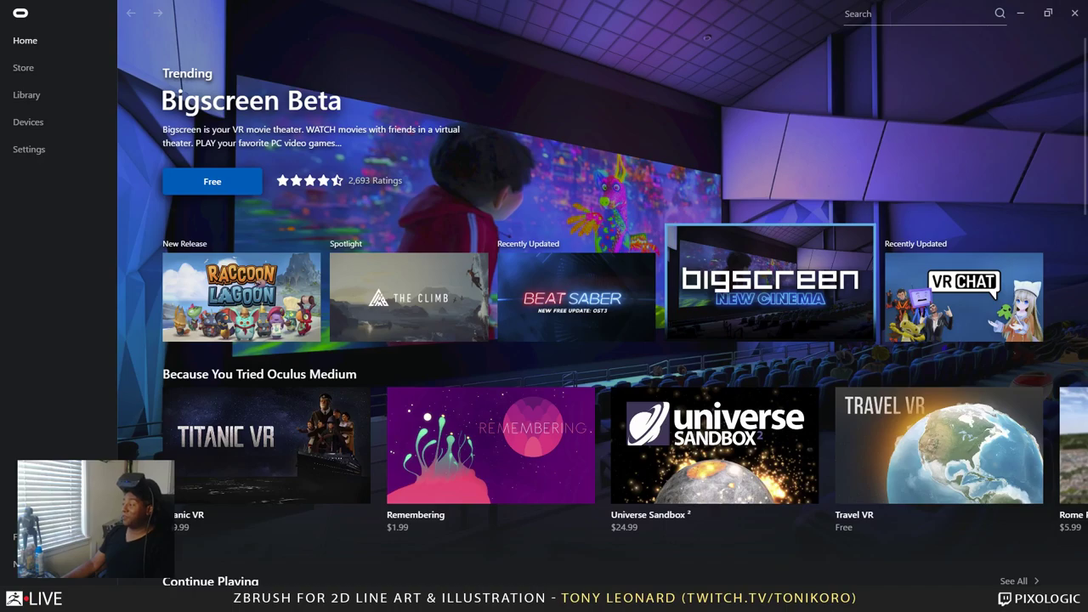
pyautogui.hotkey('alt', 'Tab')
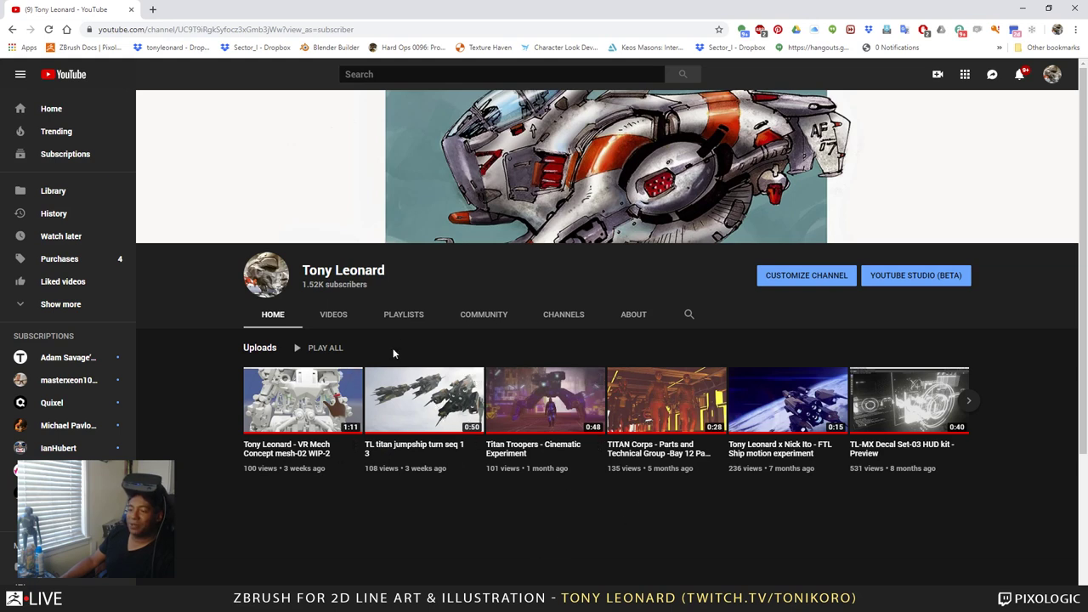
# Play the 'TL titan jumpship turn seq 1 3' video from the channel's Uploads
pyautogui.click(387, 407)
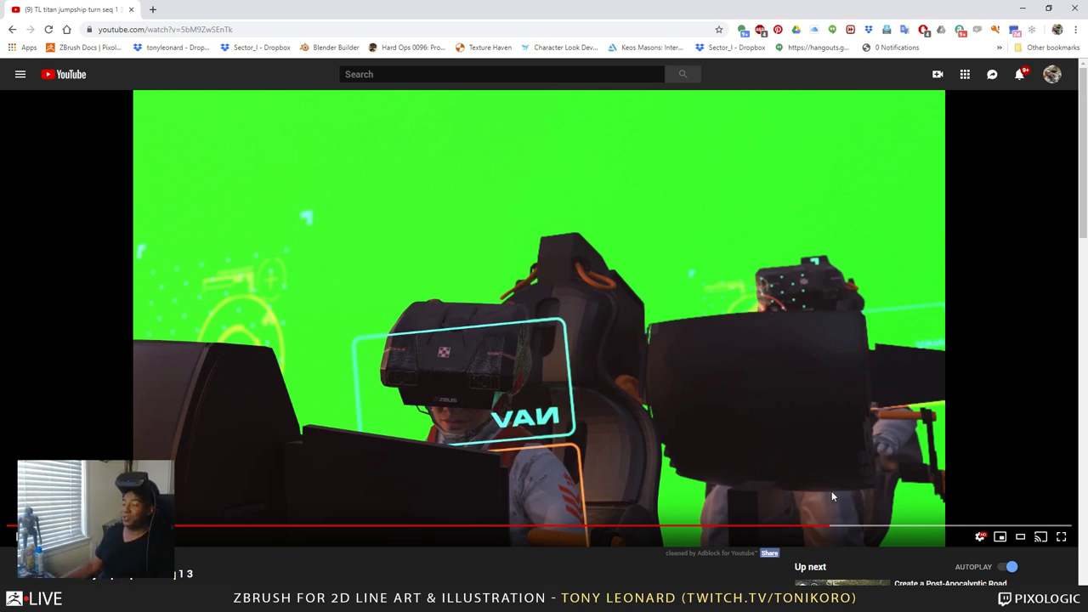
# Reopen the titan jumpship turn video from the channel, then maximize the Oculus Medium window
pyautogui.click(16, 537)
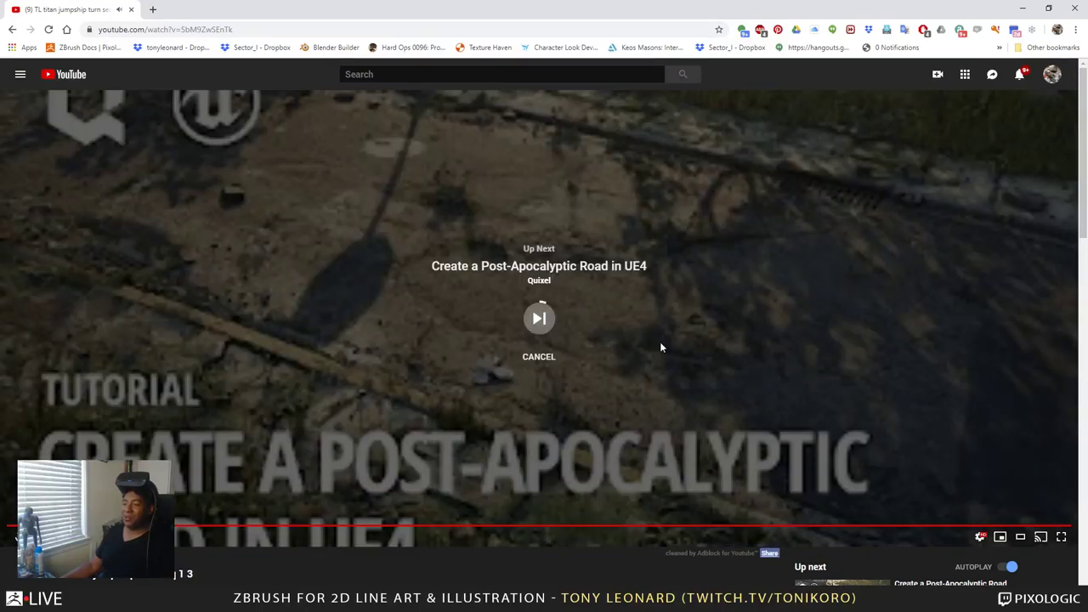
pyautogui.click(12, 29)
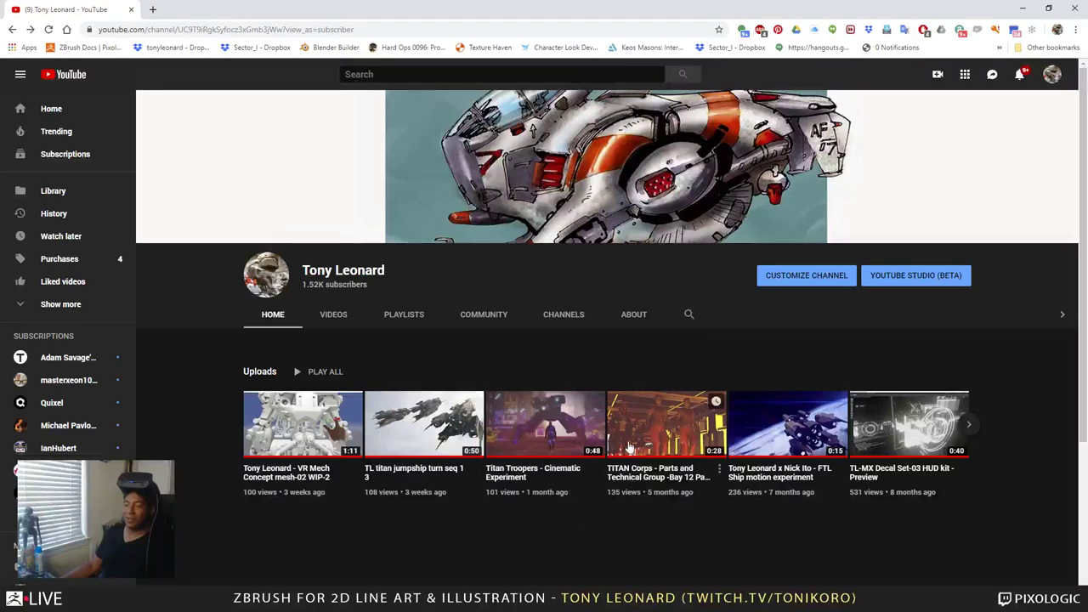
pyautogui.click(425, 425)
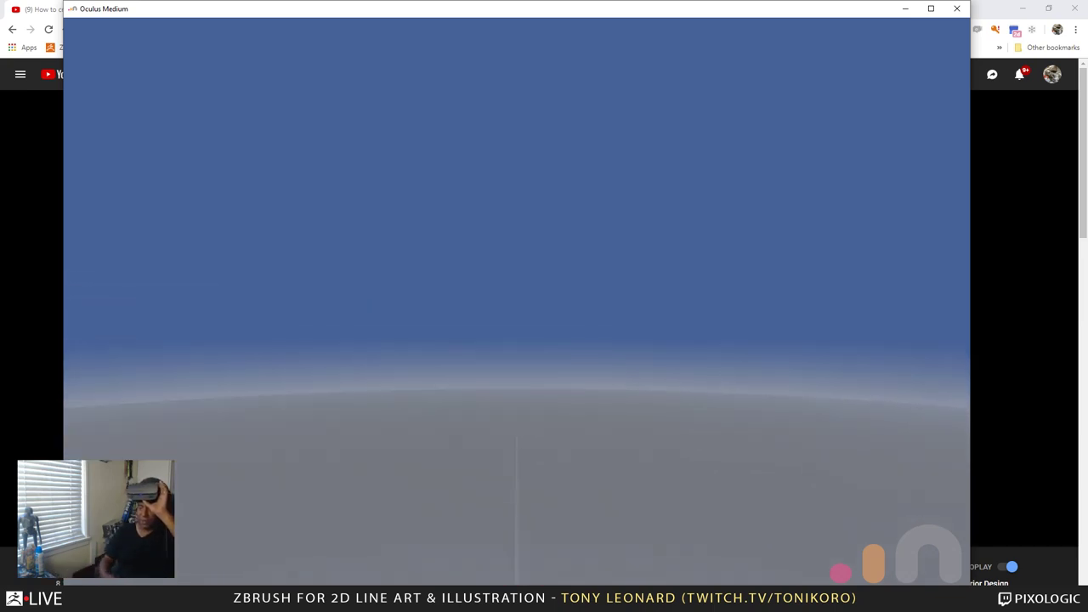
pyautogui.click(930, 8)
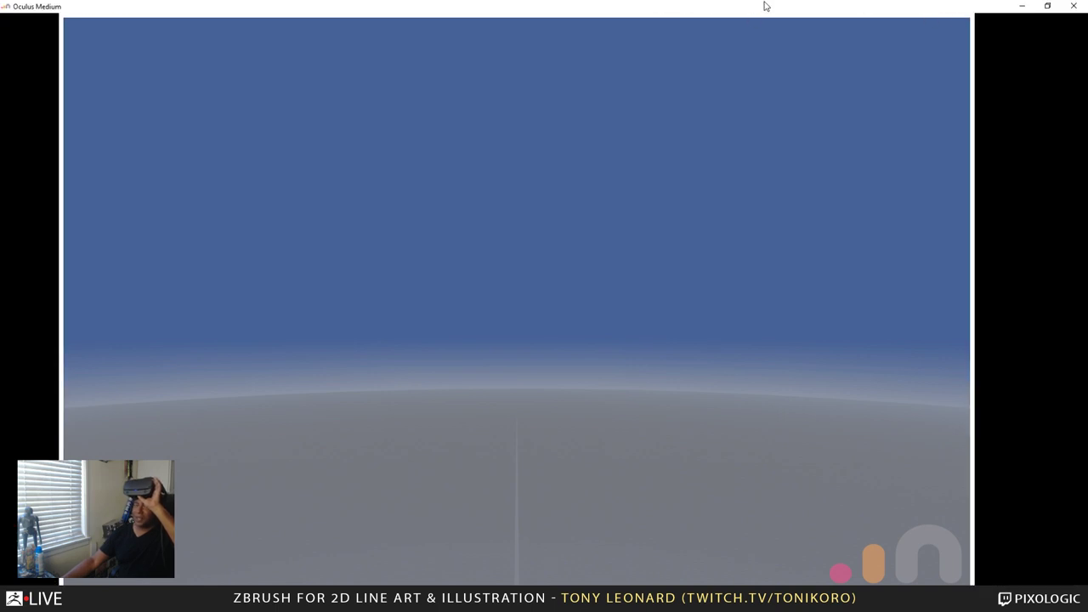
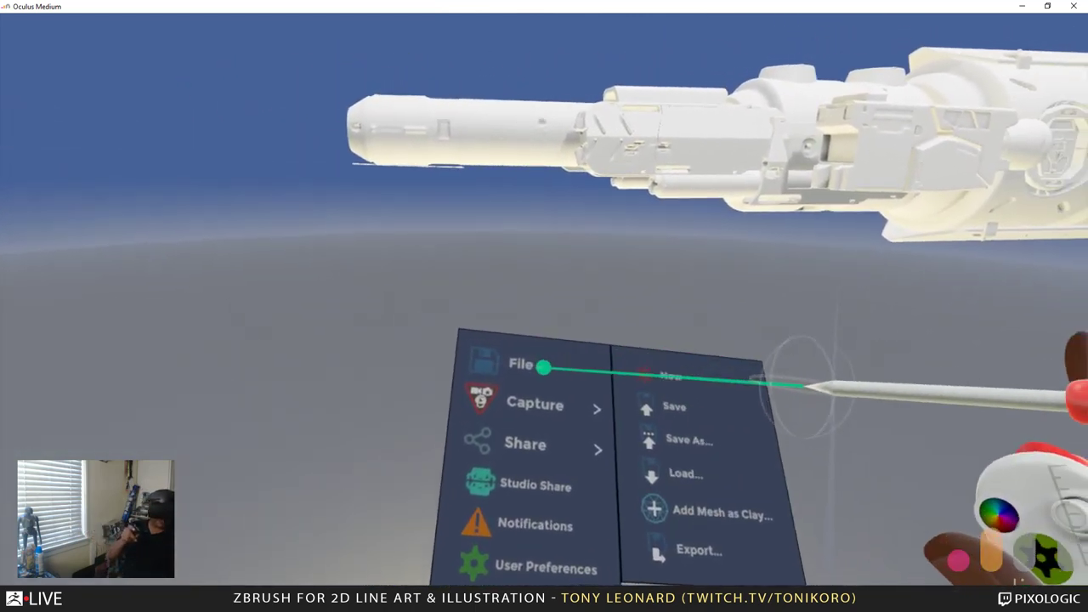
# Start a new blank sculpt session from File > New and confirm it
pyautogui.click(587, 366)
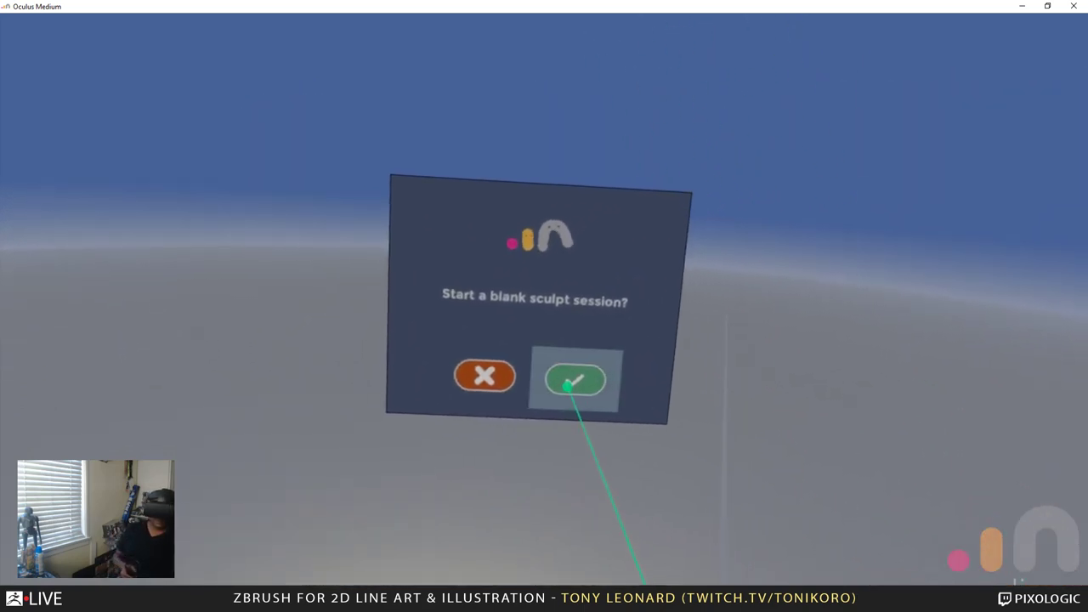
pyautogui.click(594, 394)
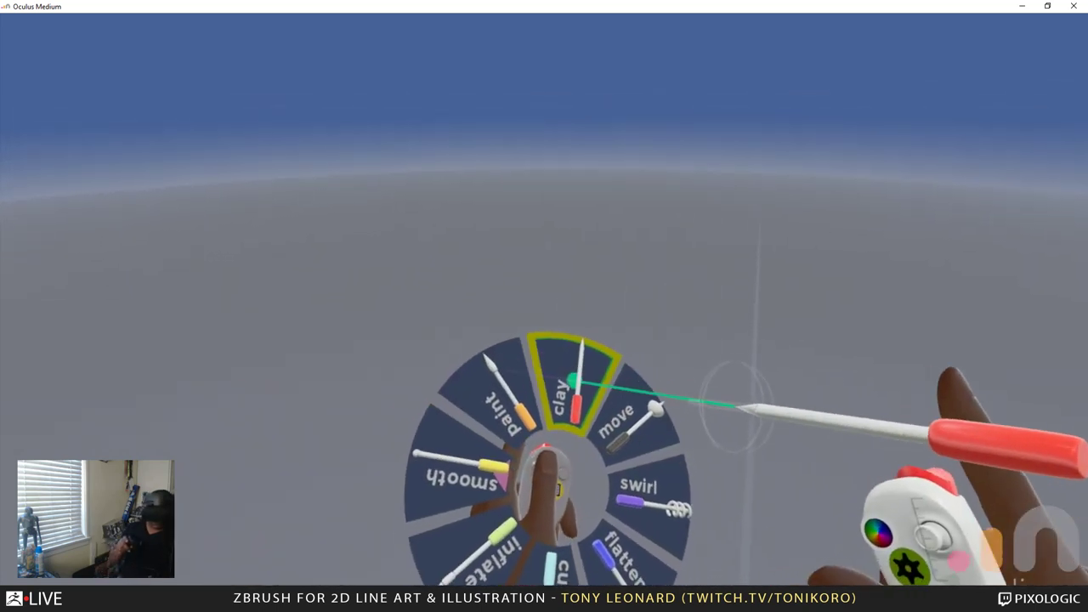
# Select the Clay tool from the tool wheel
pyautogui.click(586, 374)
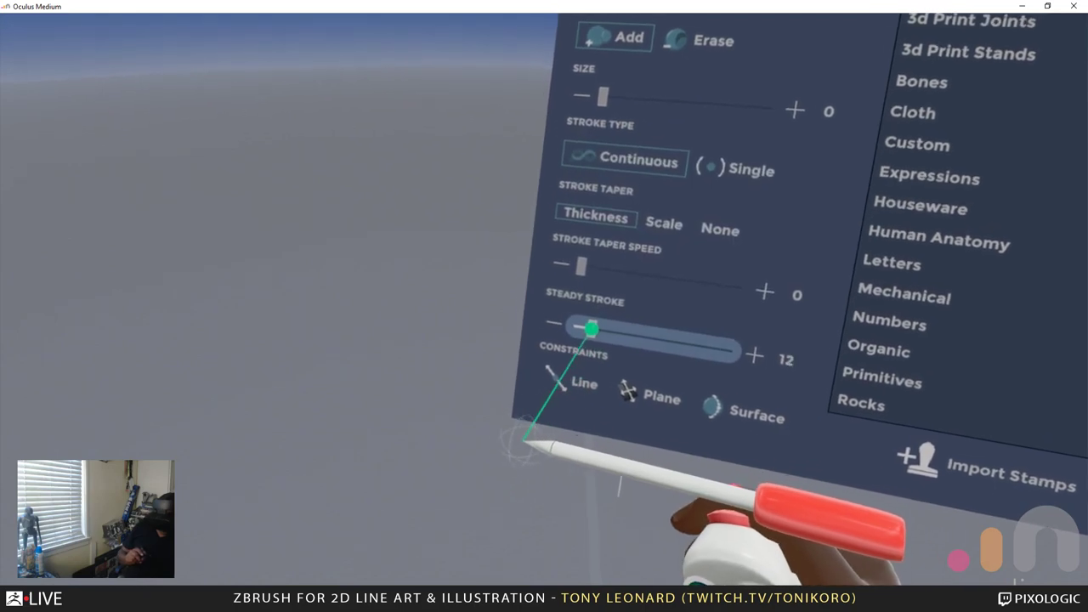
# Set the Clay tool's Steady Stroke slider to 13
pyautogui.moveTo(590, 328); pyautogui.dragTo(544, 336)
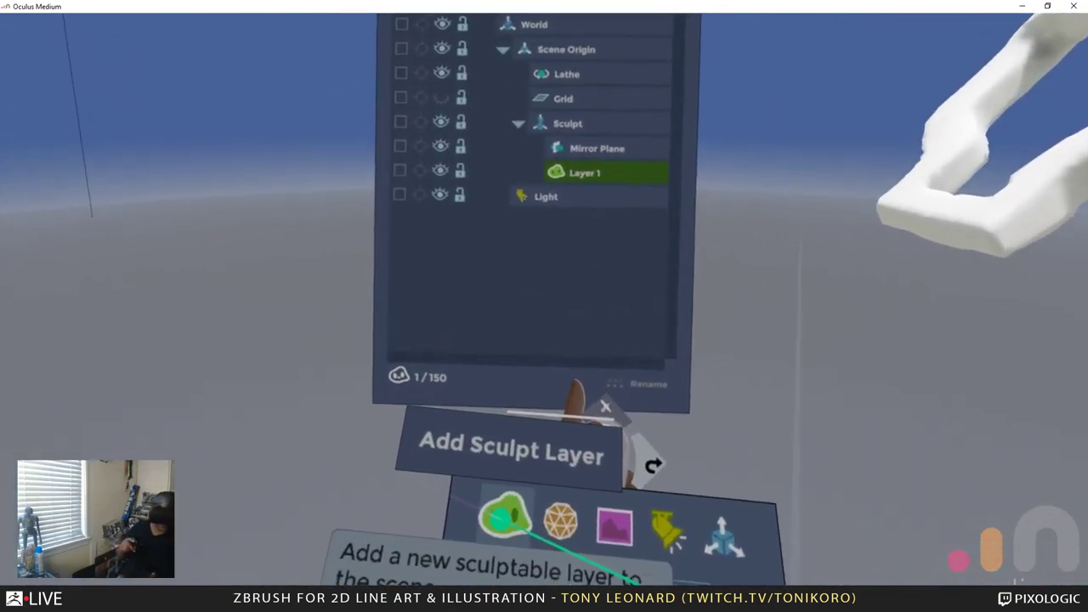
# Add Layer 2 with the Scene Graph's Add Sculpt Layer button
pyautogui.click(505, 412)
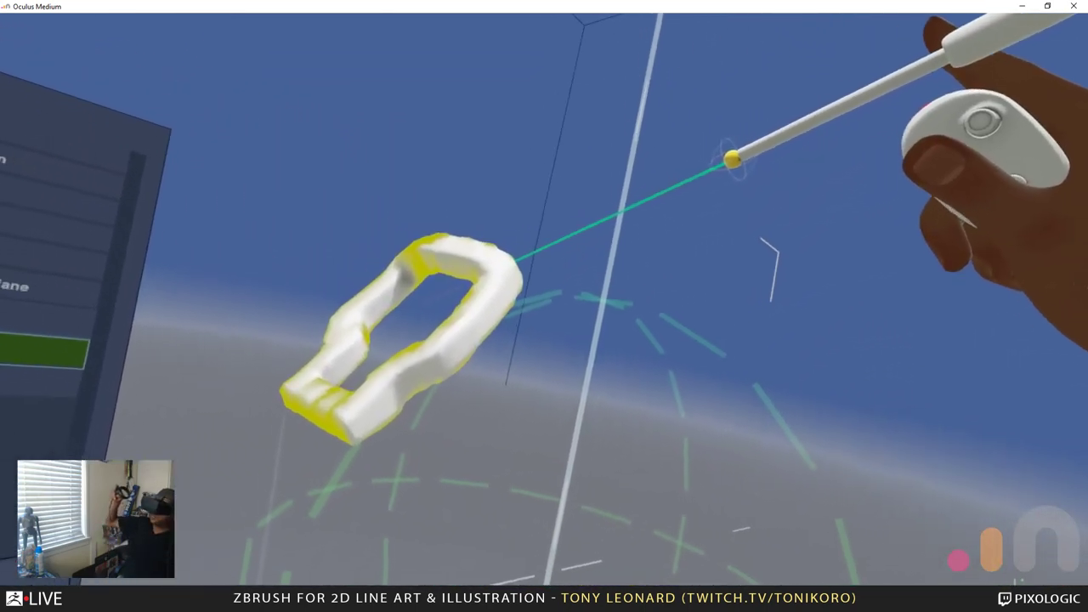
# Select the Layer 1 sculpt to show its Manip transform values
pyautogui.click(552, 251)
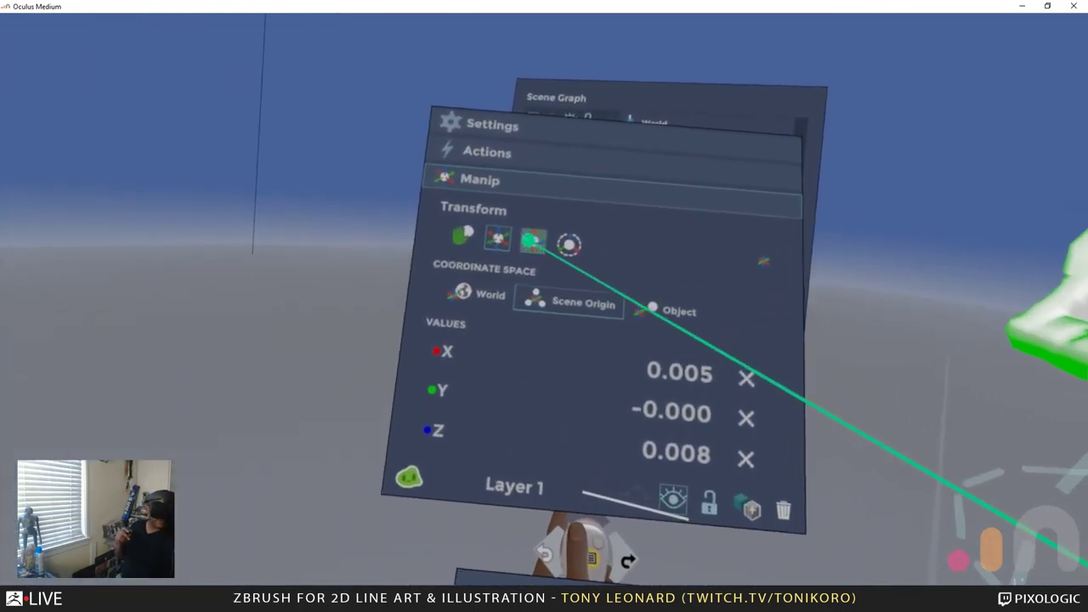
# Choose the rotate transform for the Layer 1 sculpt
pyautogui.click(529, 240)
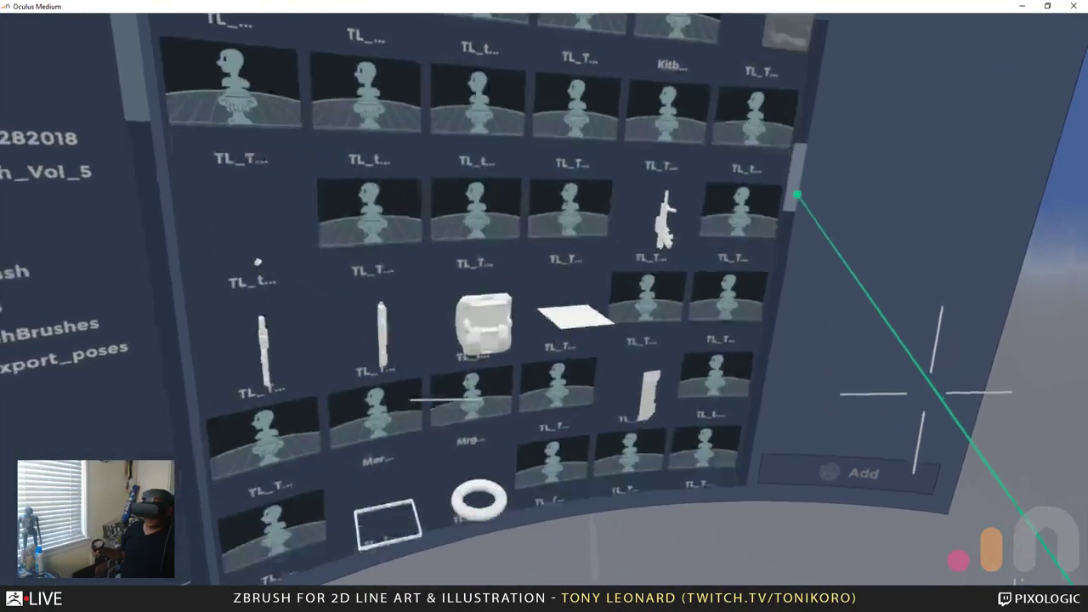
# Pick the TL_moi3d_BC_mech_neckjoint mesh from the library and add it
pyautogui.scroll(-5, 569, 340)
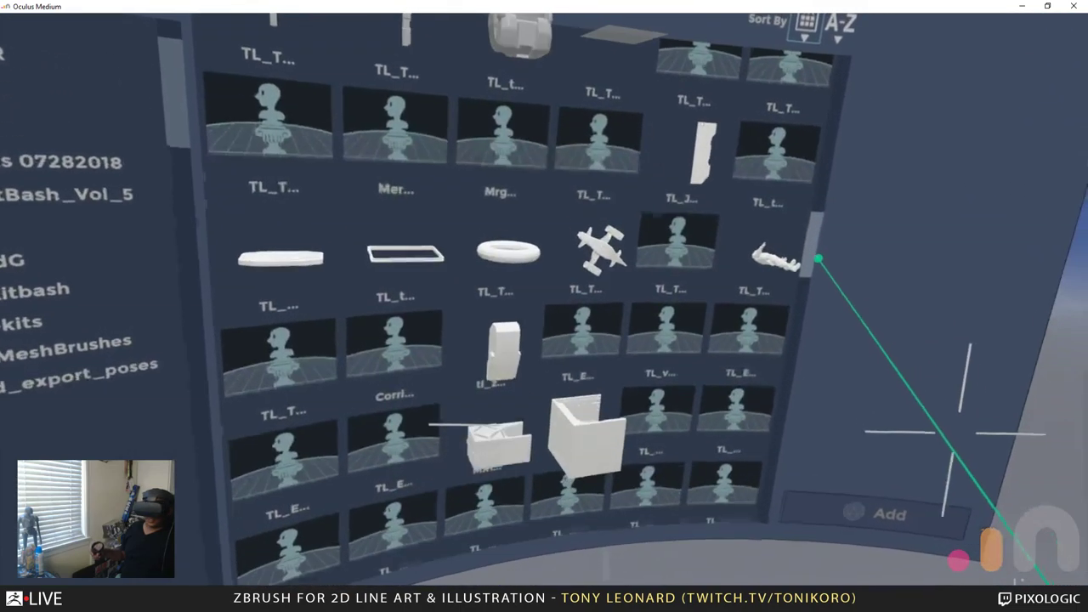
pyautogui.scroll(-5, 561, 339)
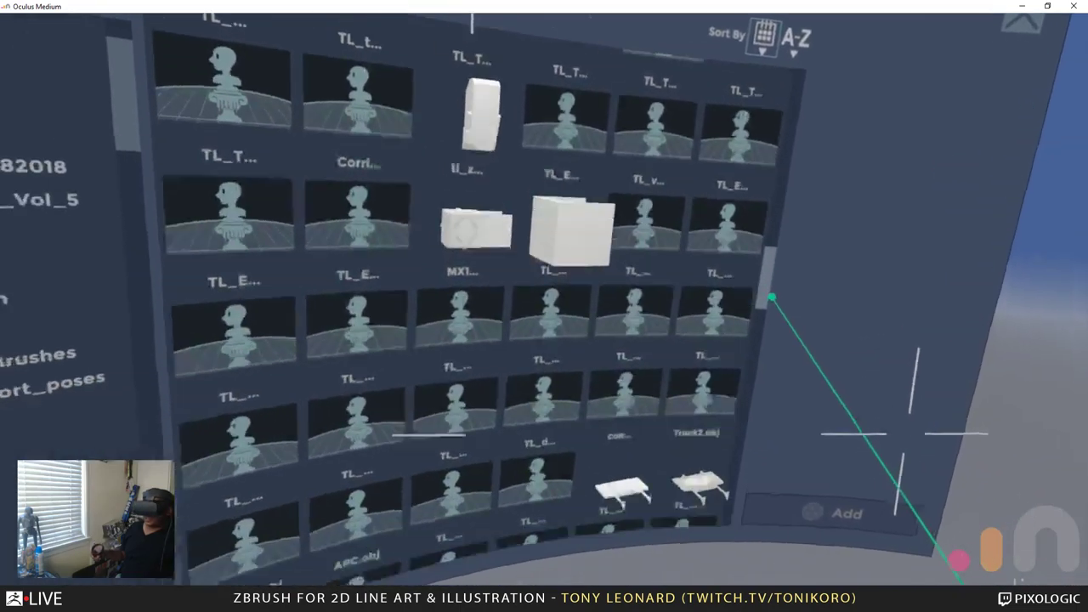
pyautogui.scroll(-3, 752, 327)
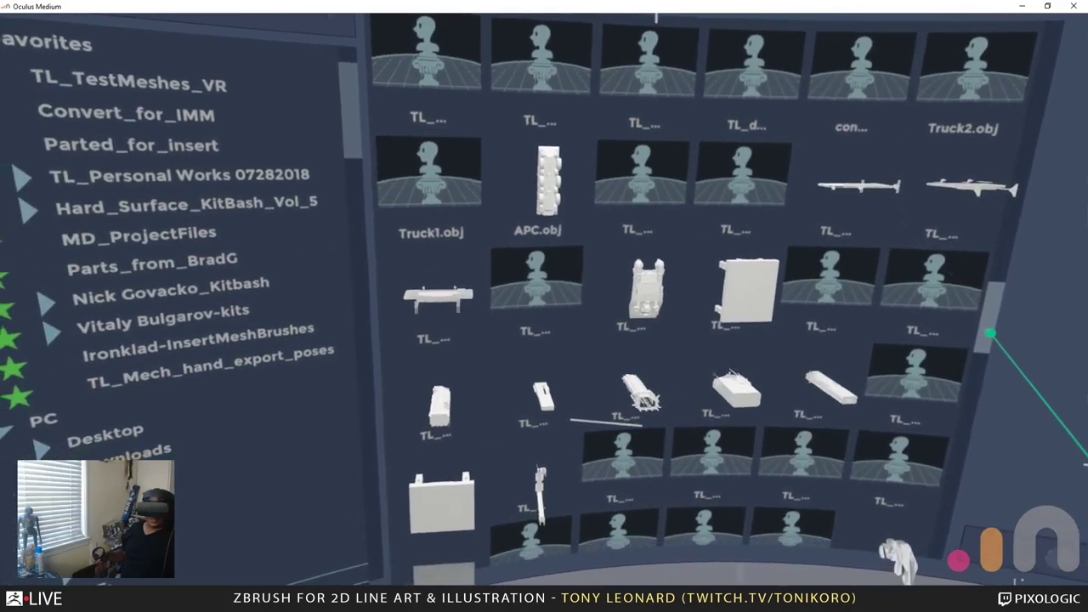
pyautogui.scroll(-3, 680, 340)
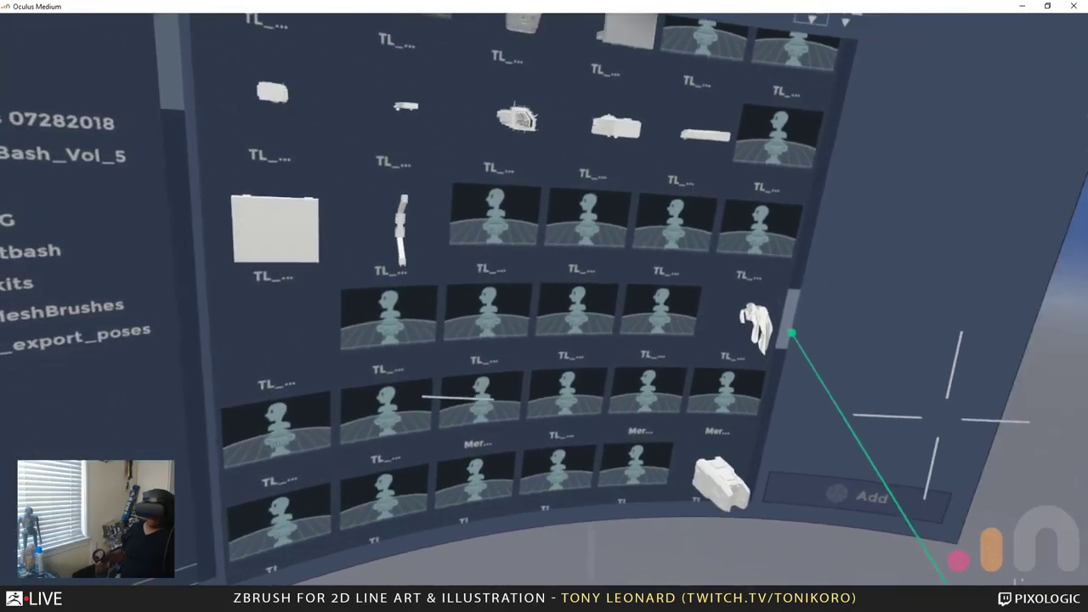
pyautogui.scroll(-3, 706, 336)
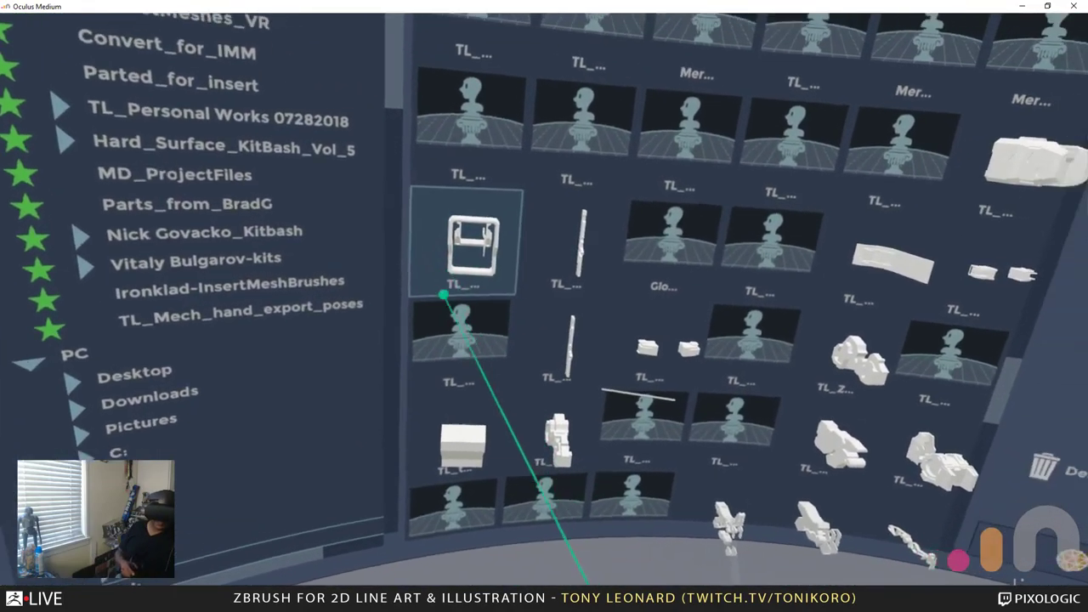
pyautogui.click(520, 211)
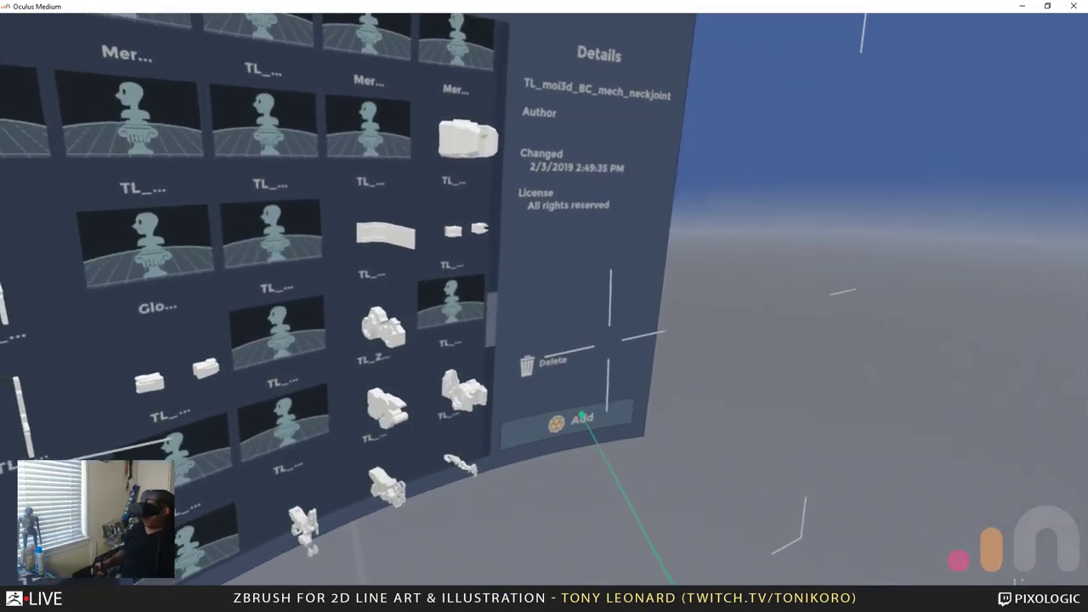
pyautogui.click(583, 427)
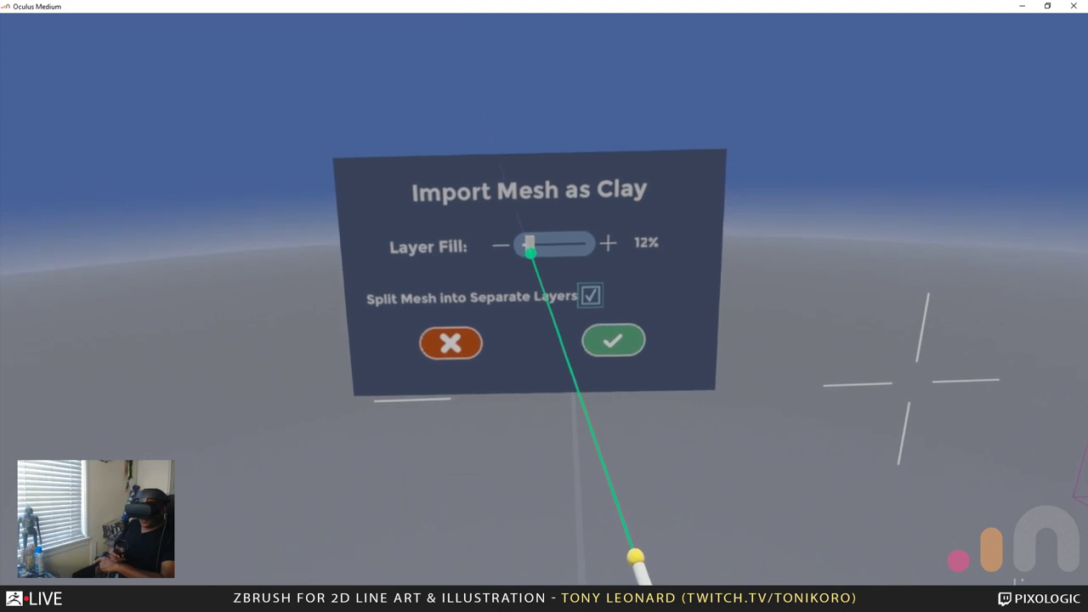
# Import the neck joint as clay at a low layer fill, split into separate layers
pyautogui.moveTo(528, 253); pyautogui.dragTo(524, 253)
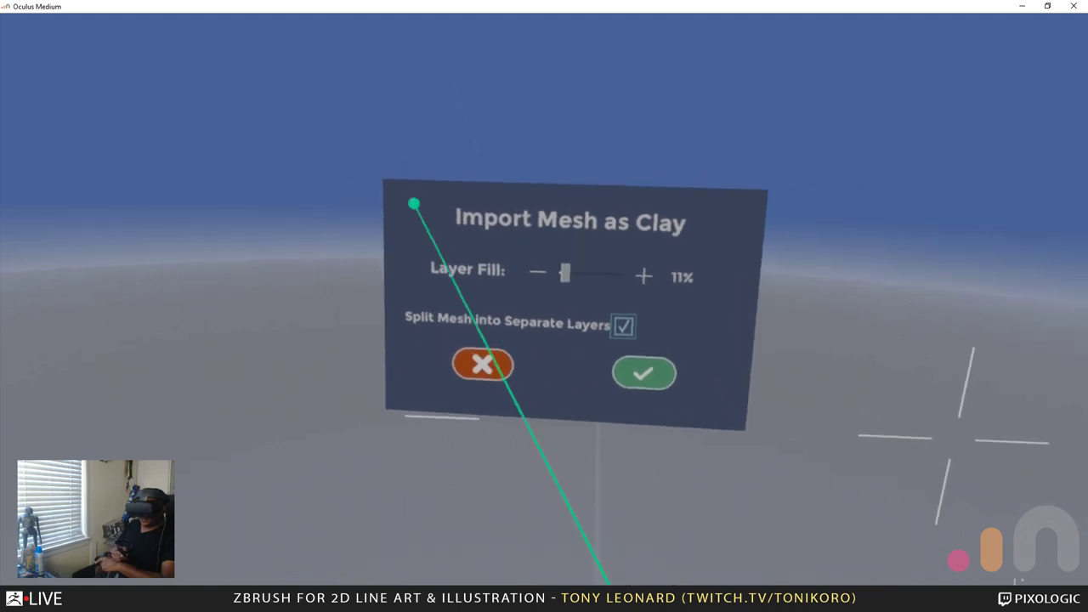
pyautogui.click(623, 368)
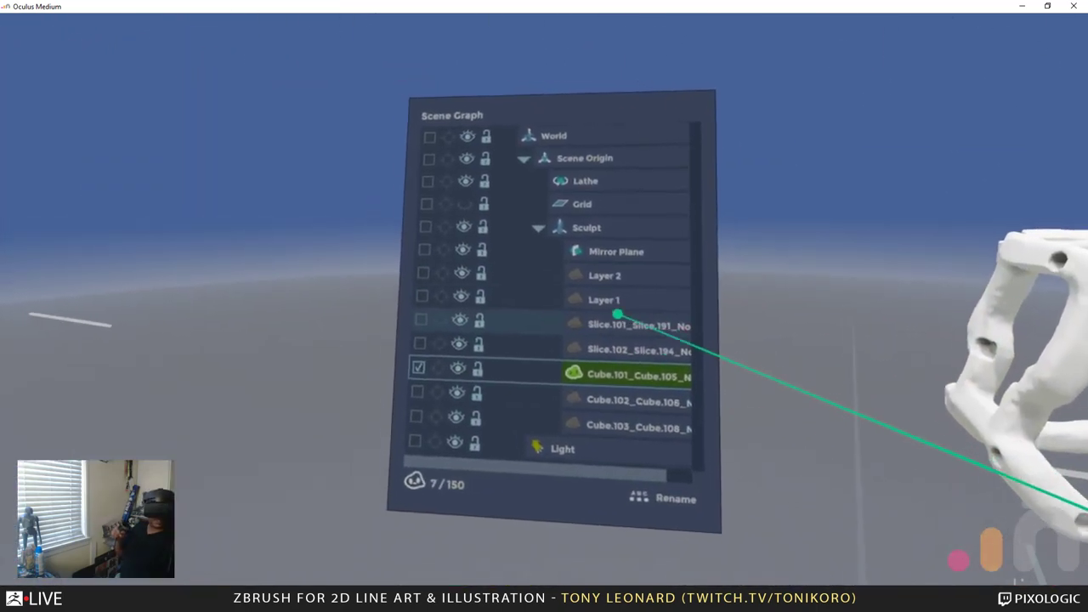
# Multi-select a Slice layer and a Cube layer in the Scene Graph
pyautogui.click(425, 321)
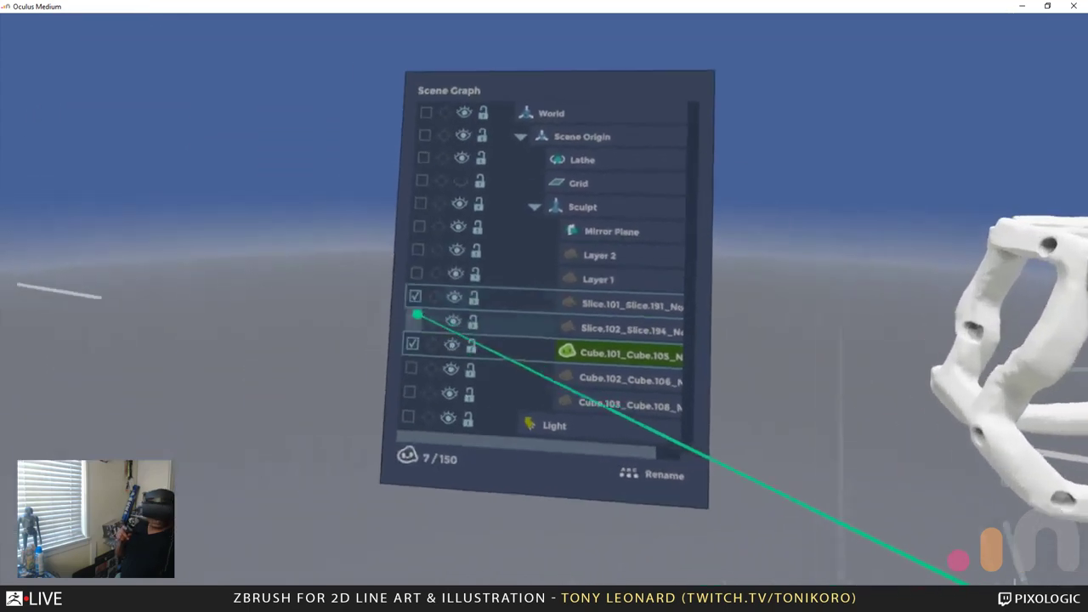
pyautogui.click(421, 368)
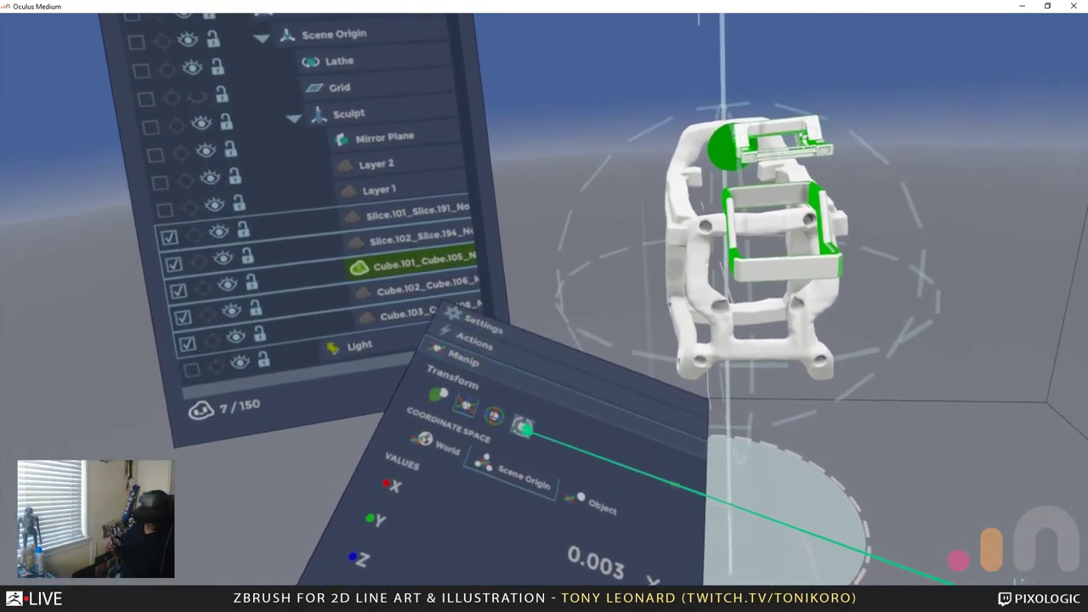
# Show Manip handles on the selected parts and switch them to move and rotate
pyautogui.click(523, 427)
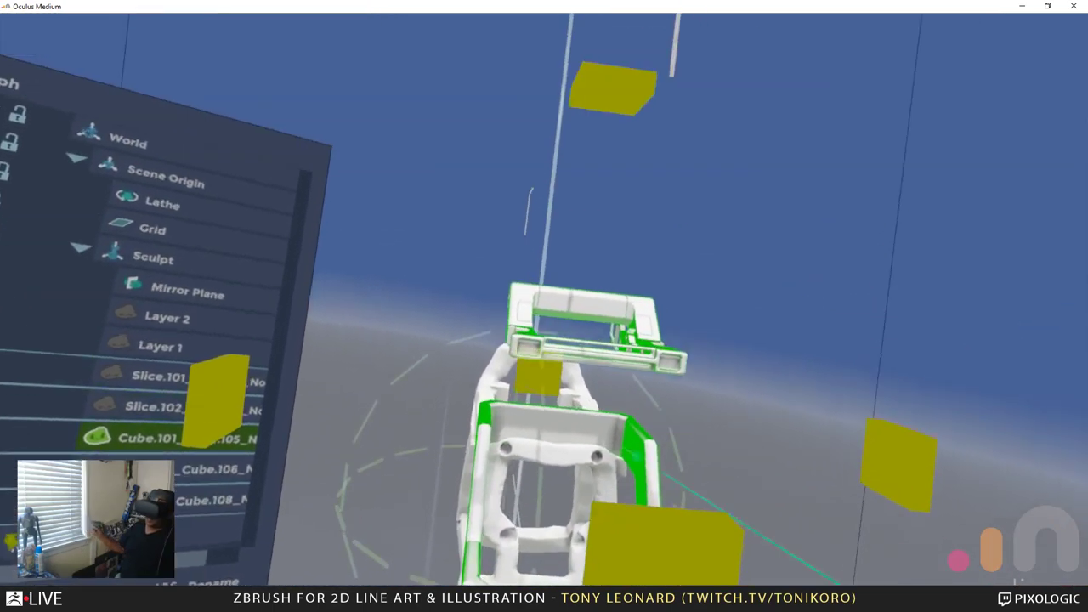
pyautogui.click(473, 484)
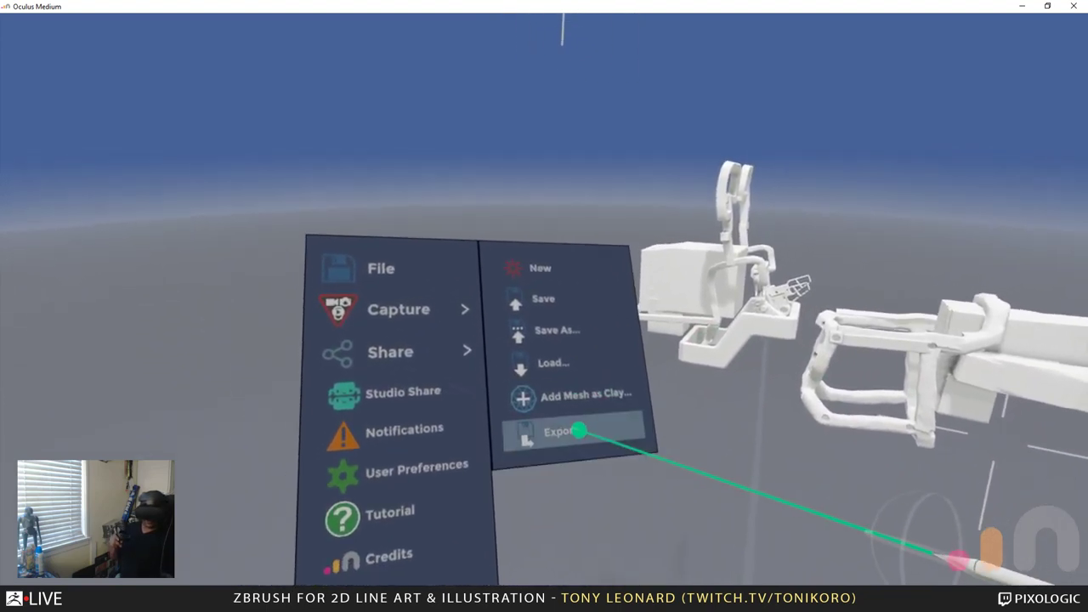
# Set the sculpt export to Vertex colors paint and OBJ mesh file format
pyautogui.click(578, 431)
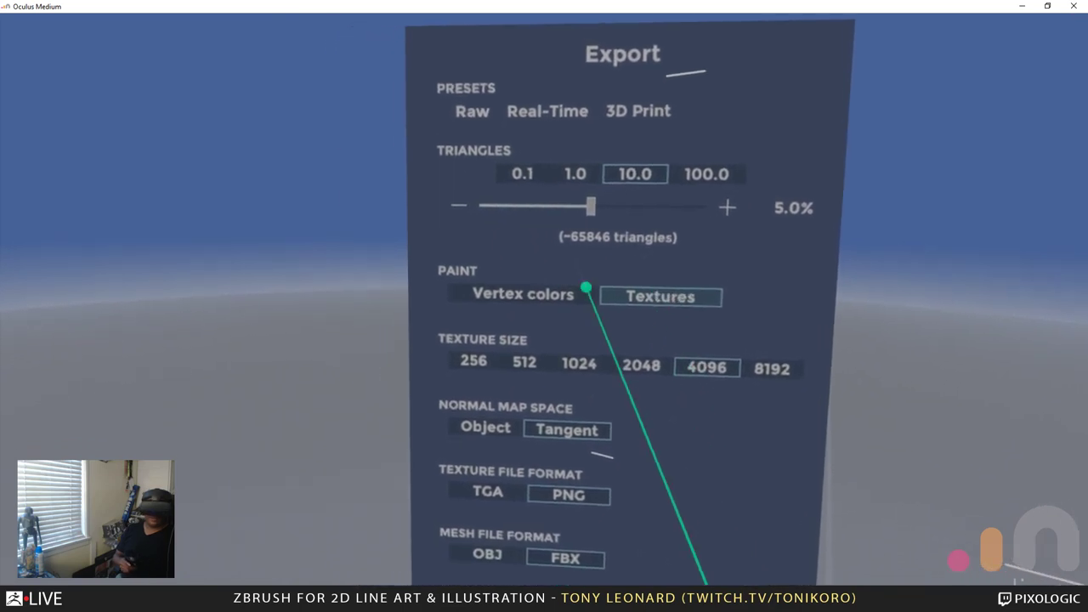
pyautogui.click(501, 250)
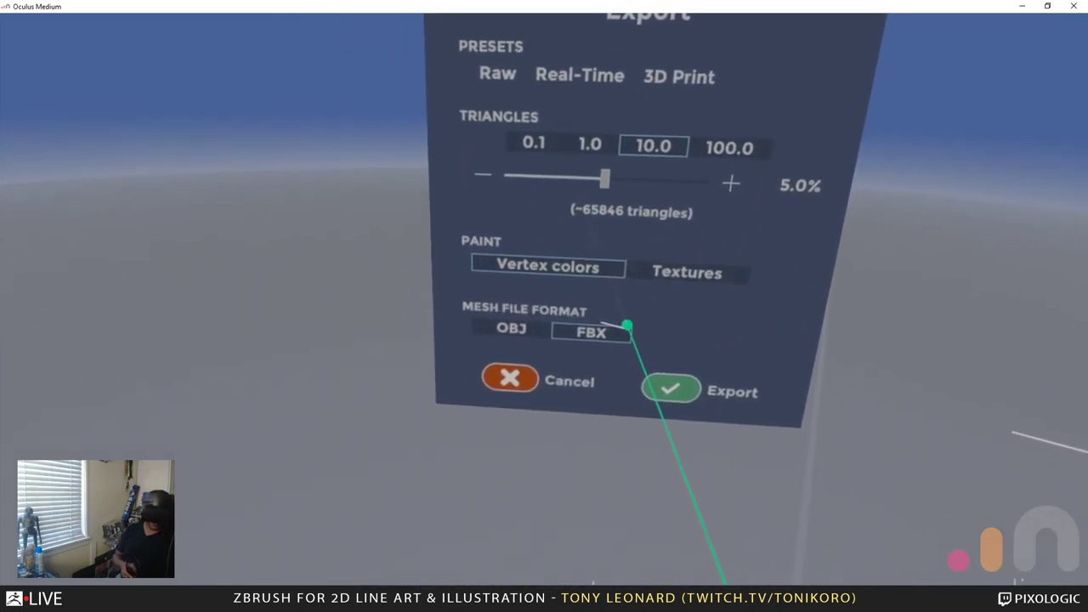
pyautogui.click(508, 321)
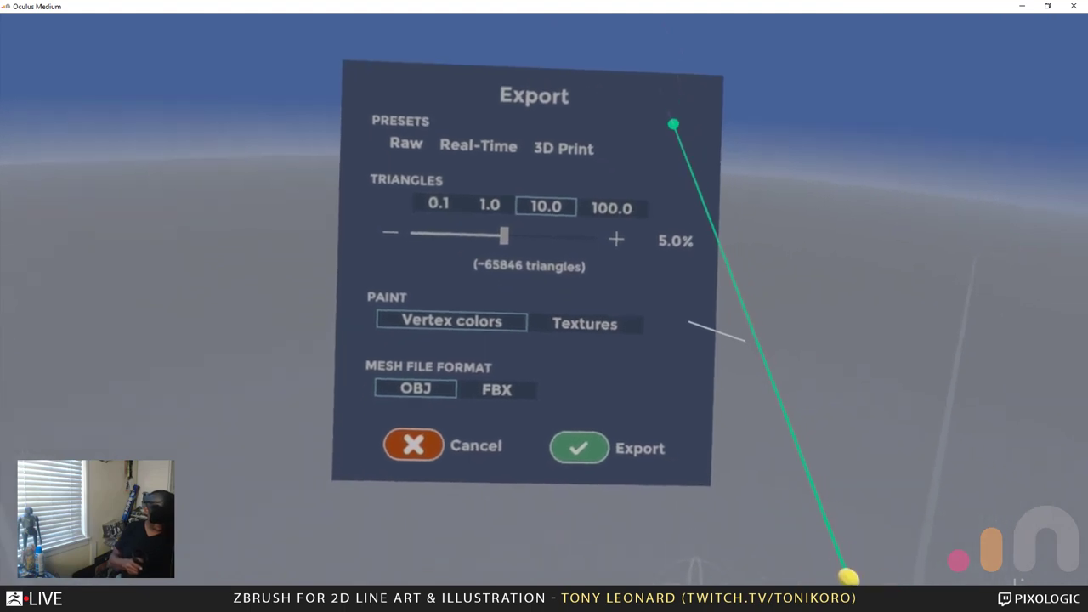
# Replace the default export file name with TL_ZBLIVE_09212019_DEMO_A
pyautogui.click(608, 448)
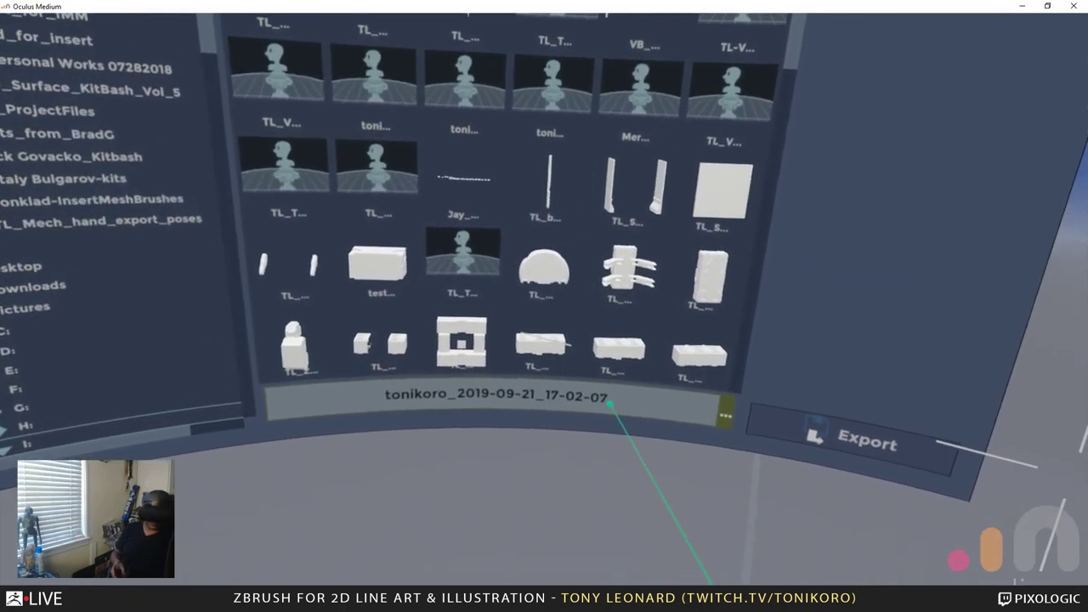
pyautogui.click(548, 429)
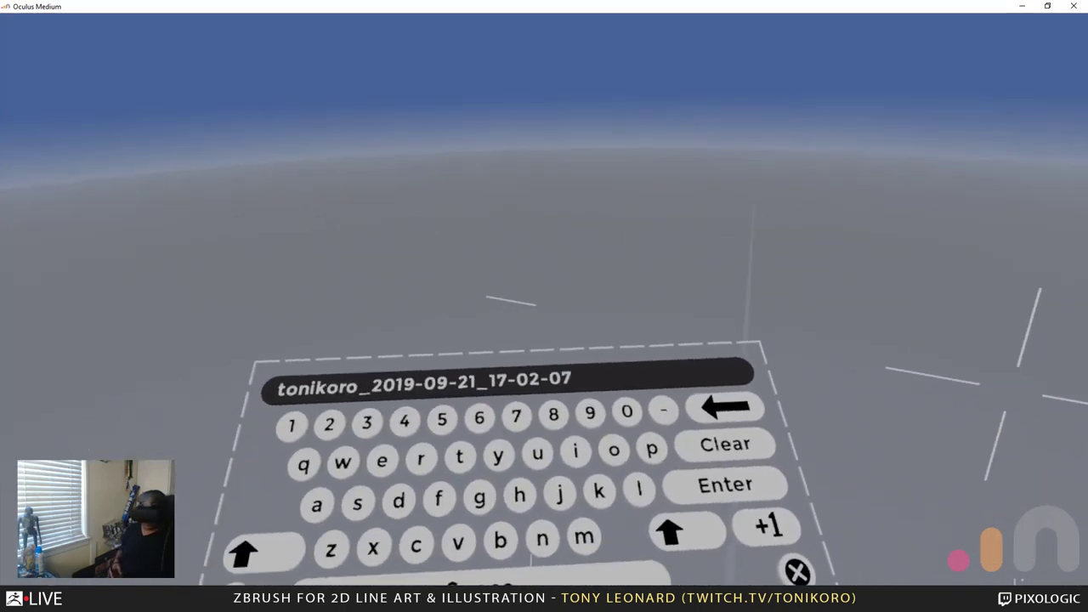
pyautogui.click(757, 432)
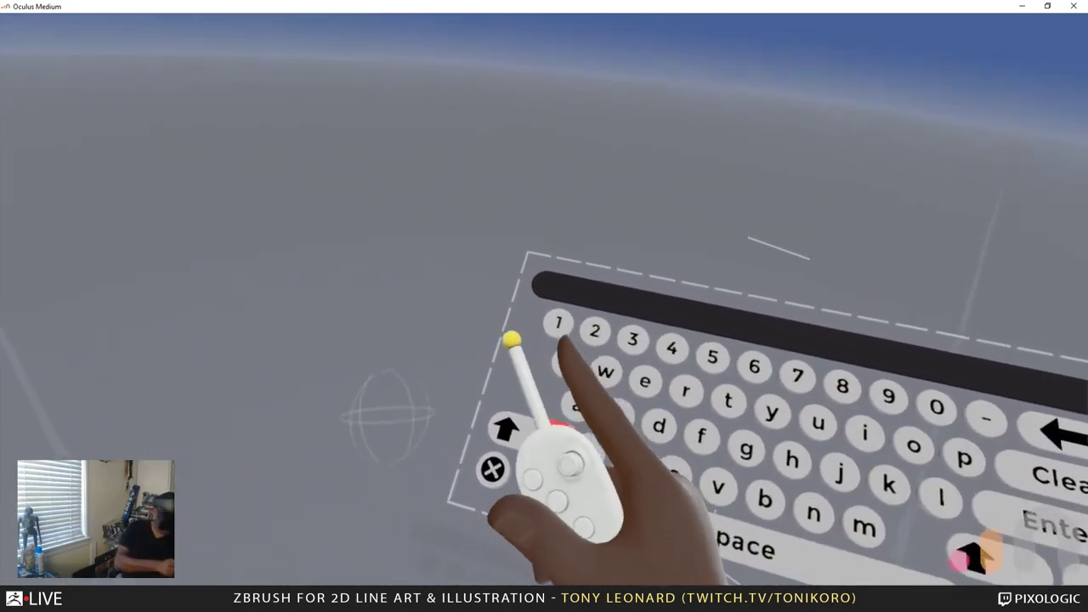
pyautogui.click(395, 476)
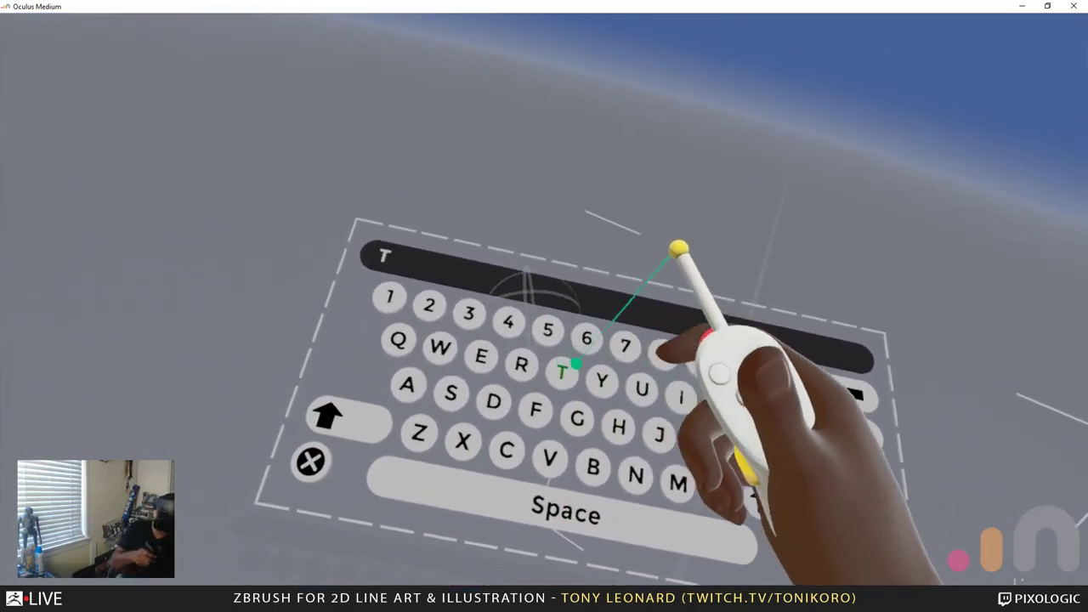
pyautogui.write('T')
pyautogui.click(655, 420)
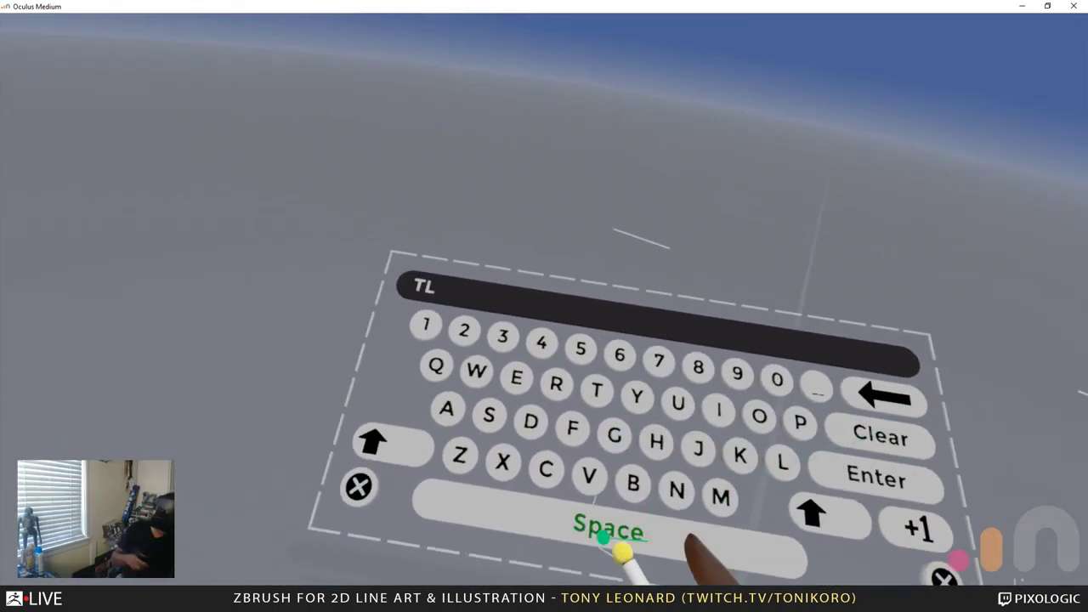
pyautogui.write('_')
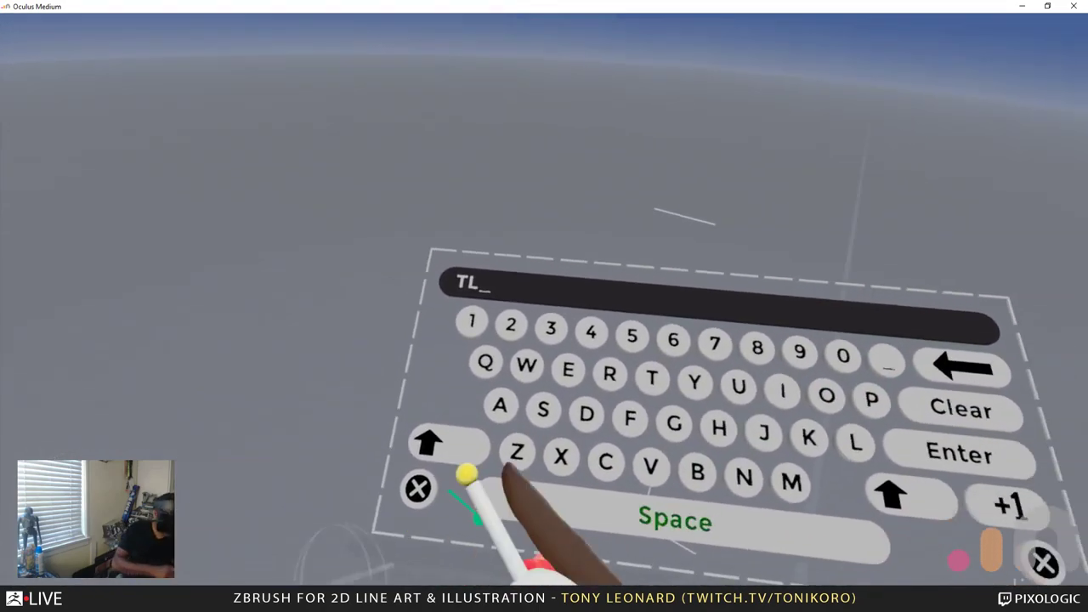
pyautogui.write('ZBLIVE')
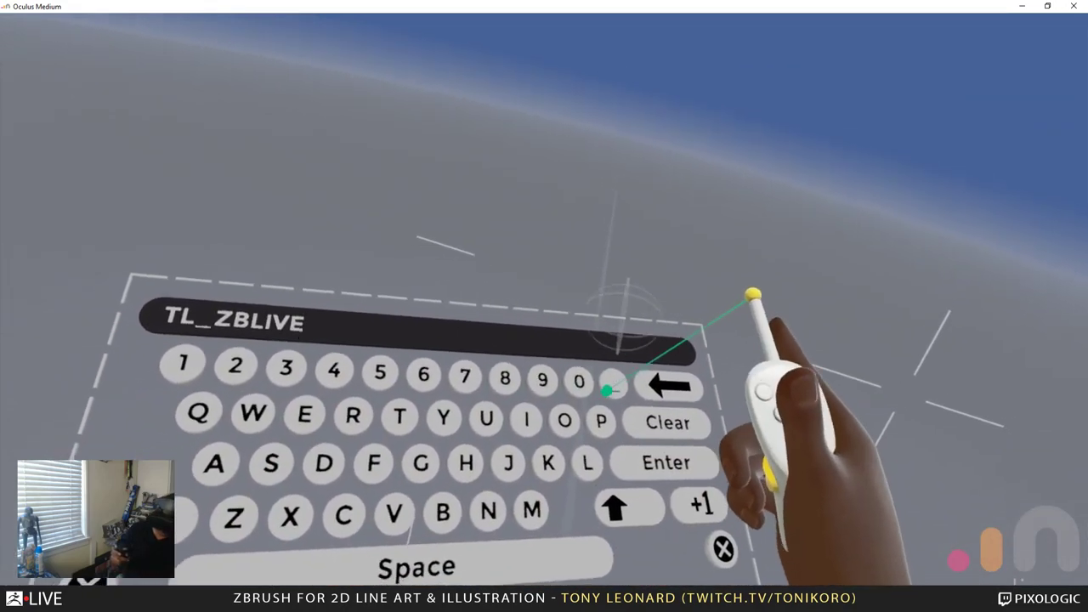
pyautogui.write('_09')
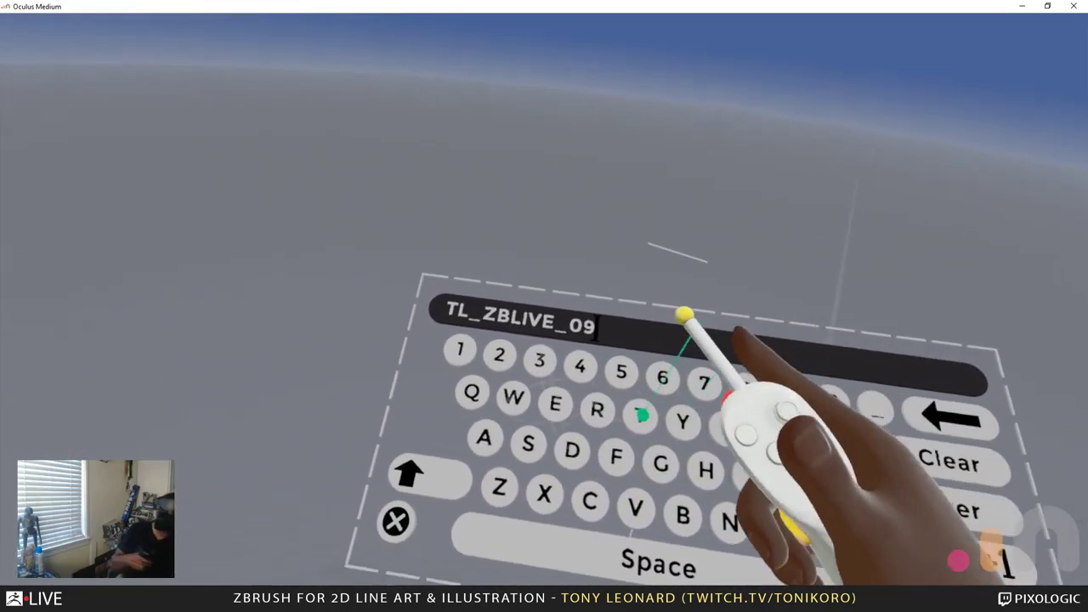
pyautogui.write('21')
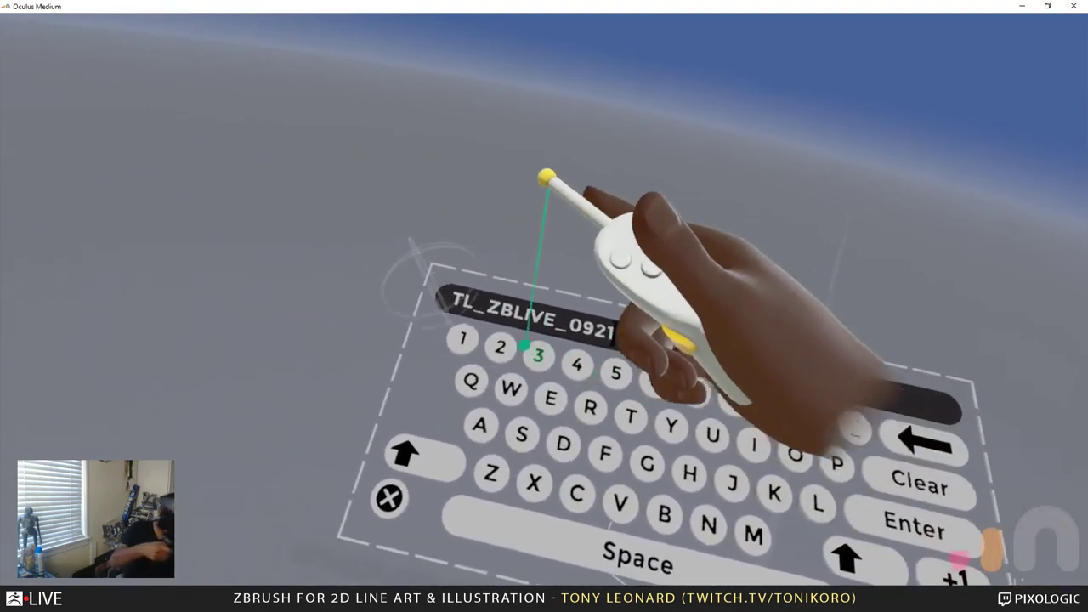
pyautogui.write('20')
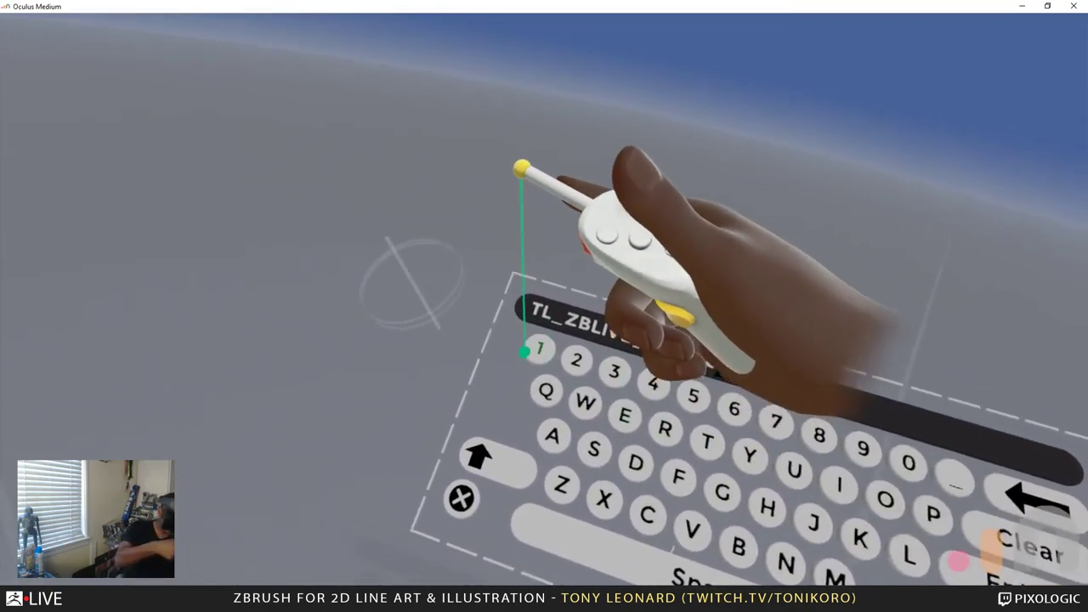
pyautogui.write('19_DE')
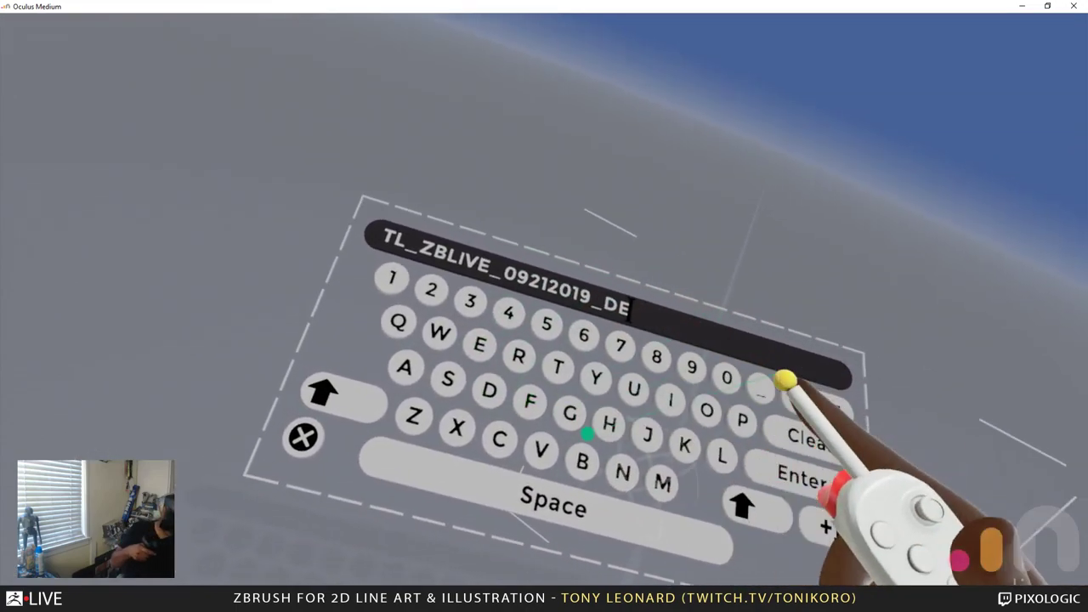
pyautogui.write('MO_')
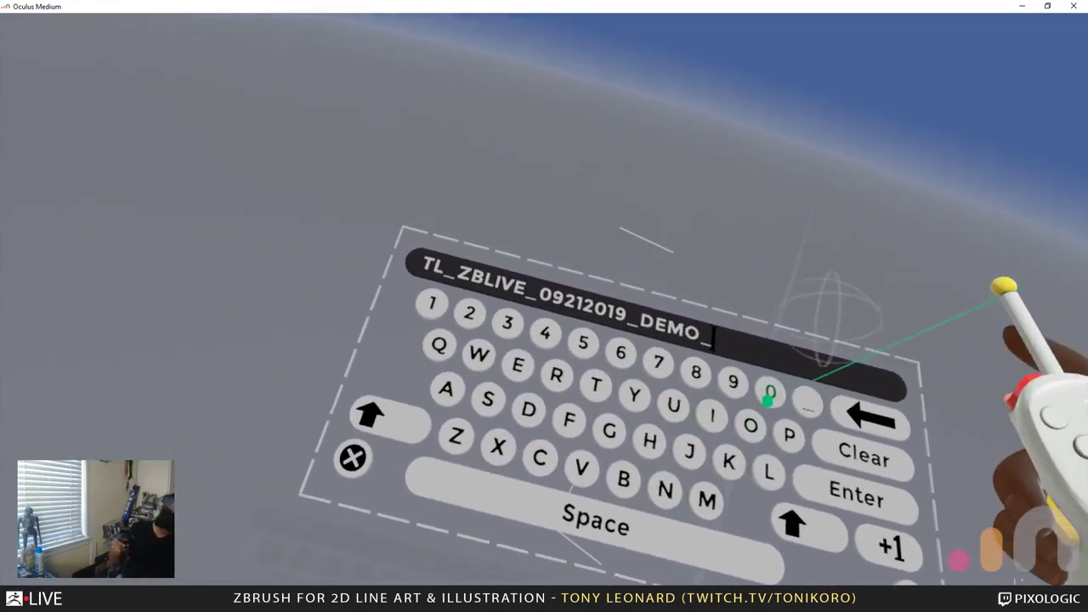
pyautogui.write('A')
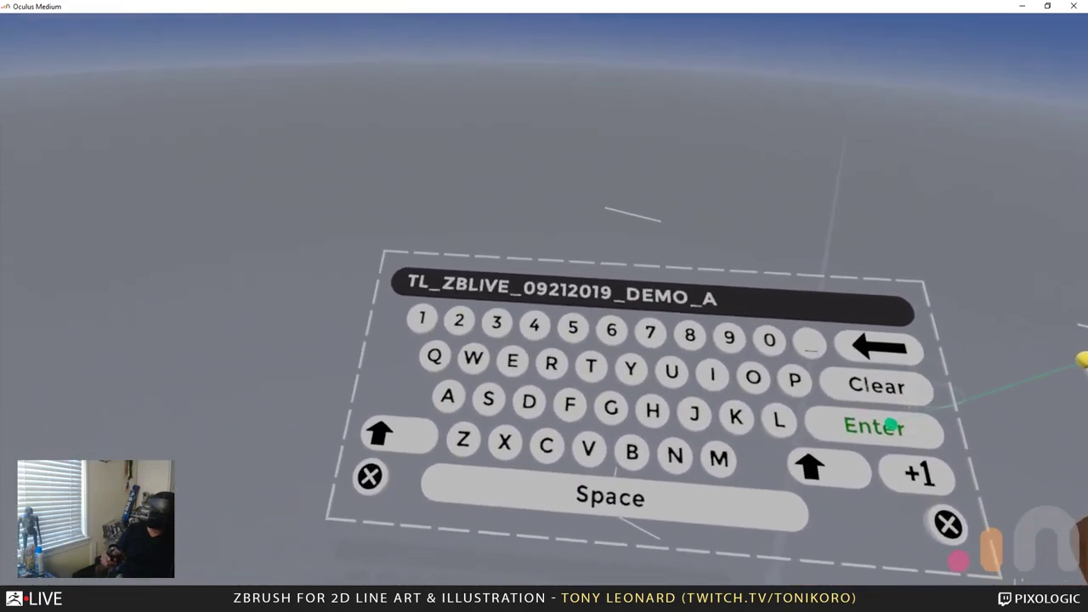
pyautogui.click(891, 425)
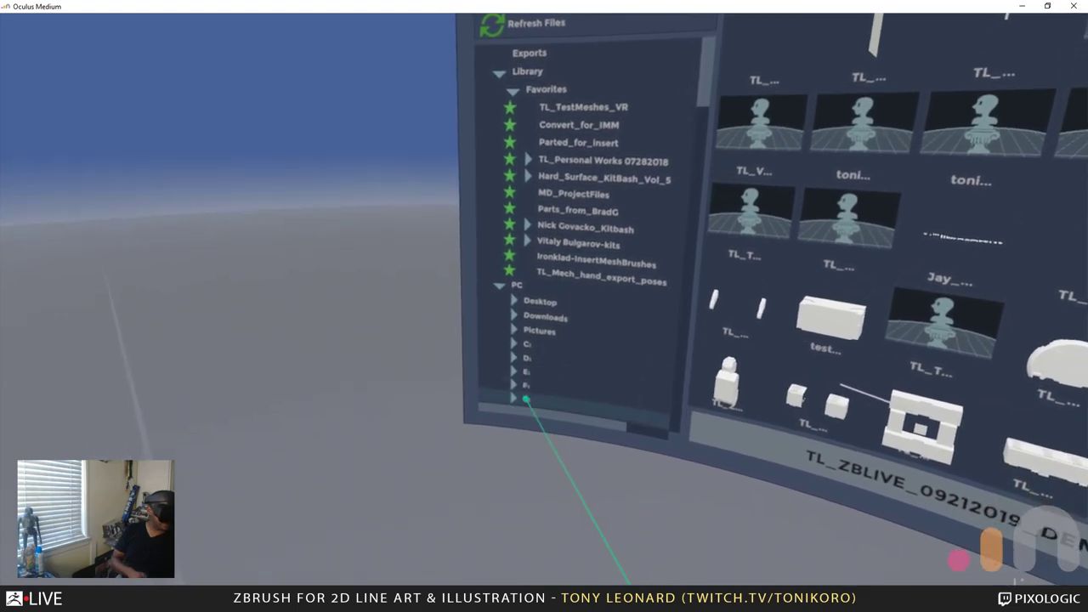
# Export the sculpt as OBJ from the Export Sculpt browser
pyautogui.click(513, 390)
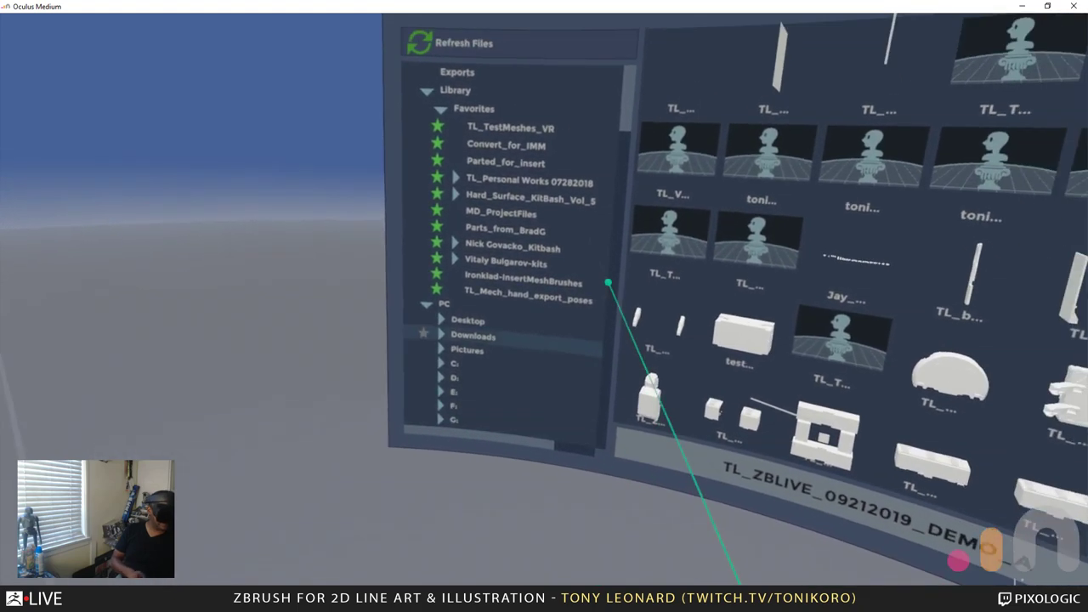
pyautogui.moveTo(636, 255); pyautogui.dragTo(658, 248)
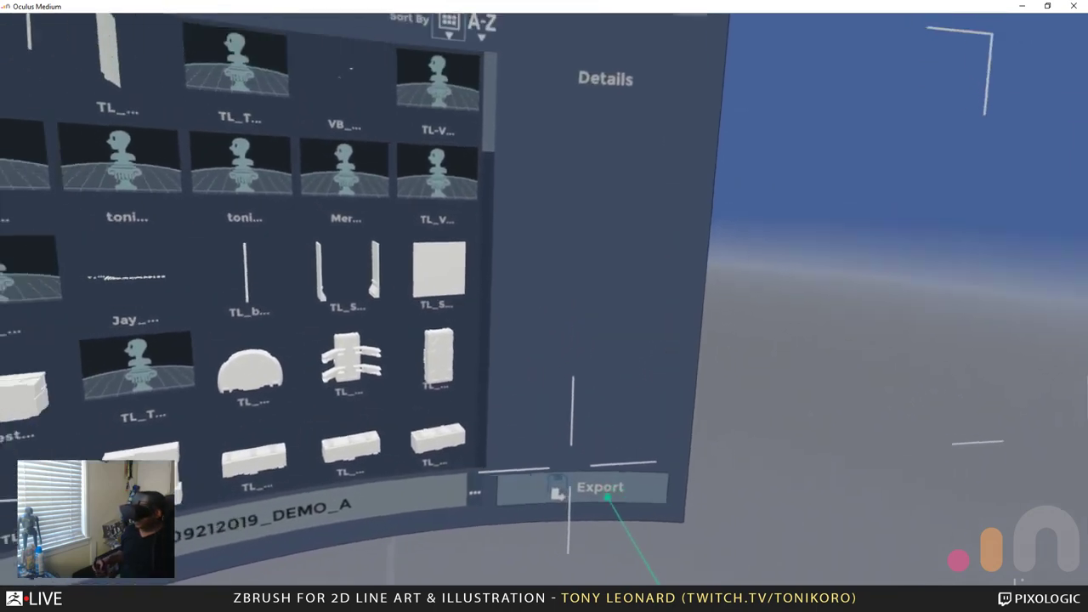
pyautogui.click(557, 489)
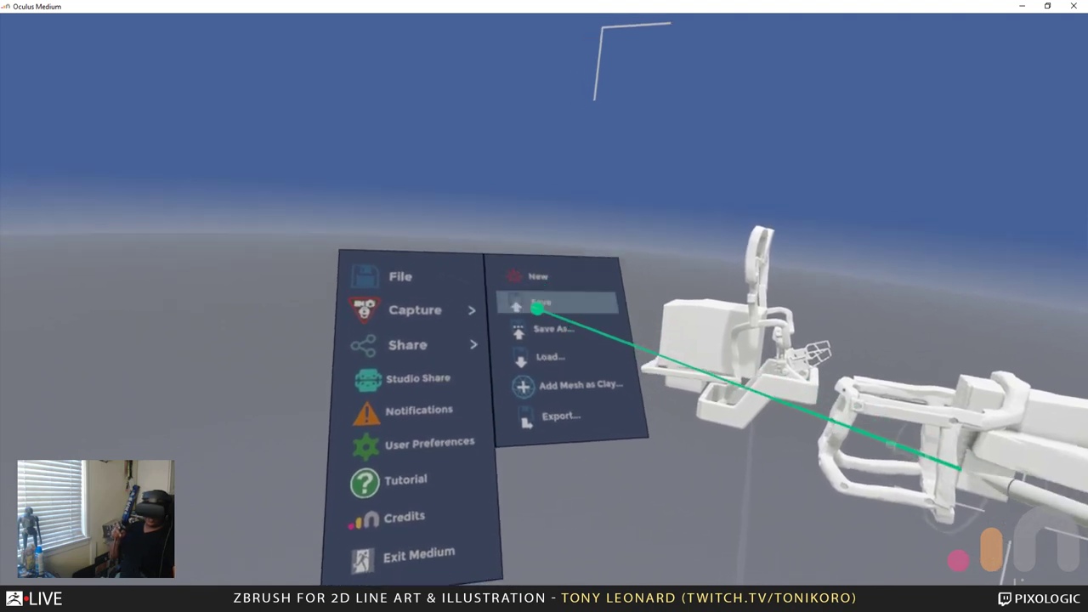
# Save the sculpt as 2019-09-21_ZBRUSHLIVE_A, swapping out the filename's time stamp
pyautogui.click(537, 308)
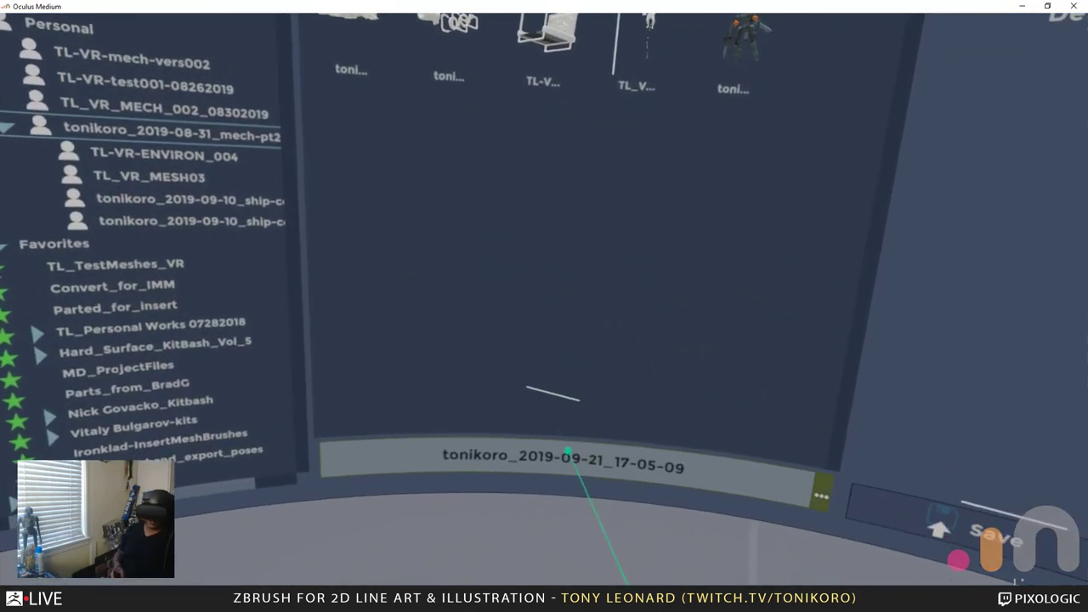
pyautogui.click(568, 455)
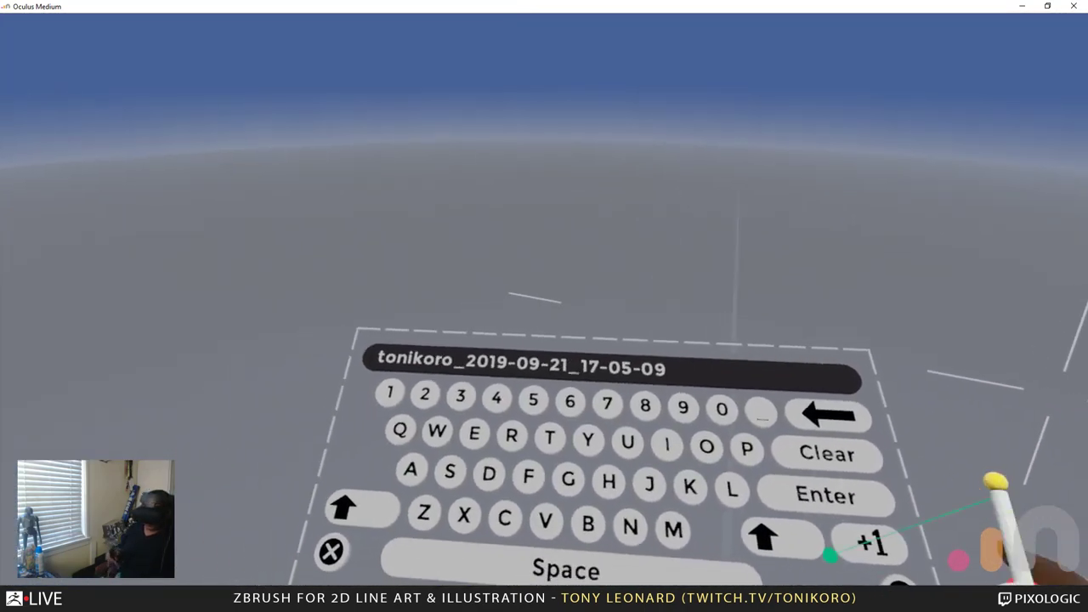
pyautogui.click(783, 418)
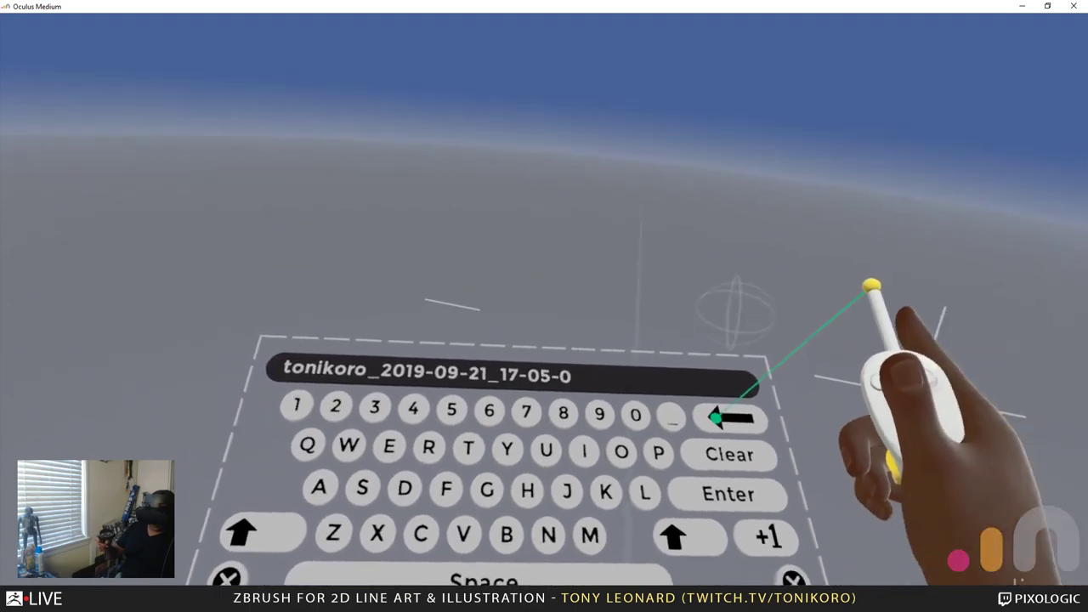
pyautogui.click(833, 427)
pyautogui.click(806, 429)
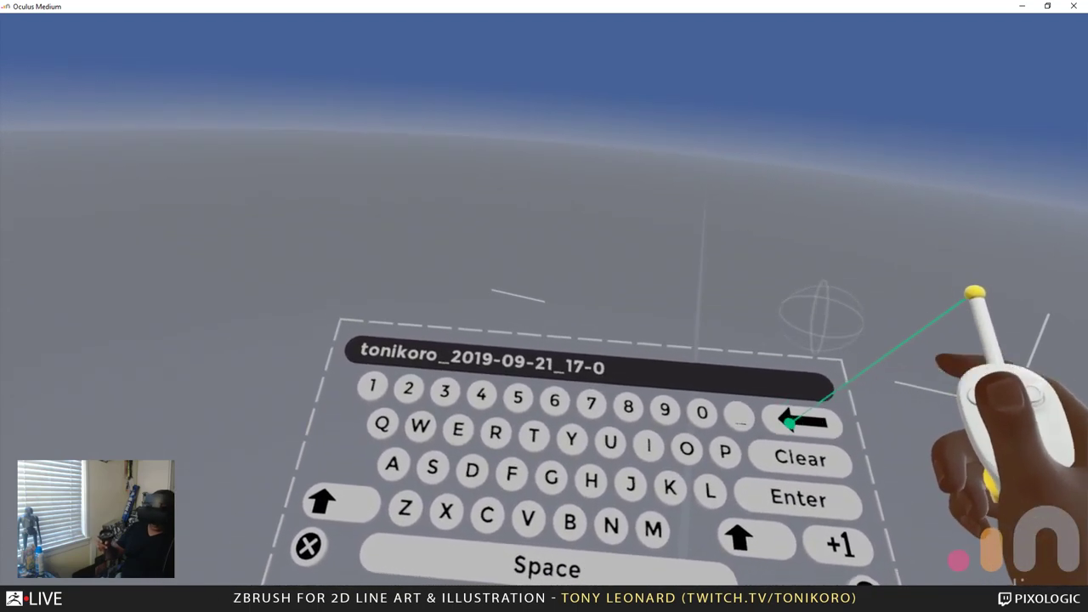
pyautogui.click(788, 422)
pyautogui.click(794, 421)
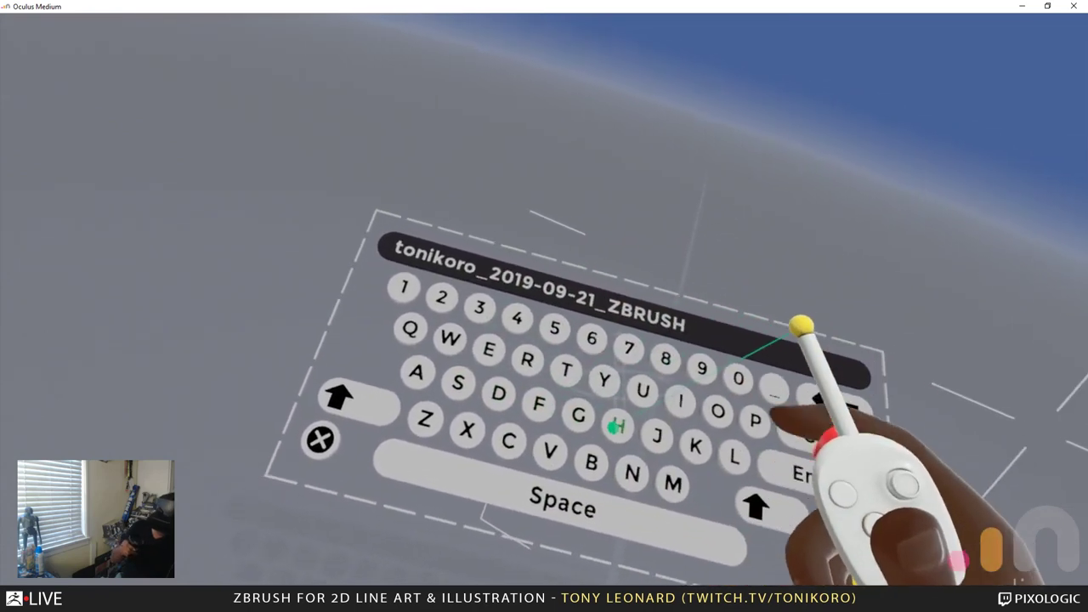
pyautogui.write('IV')
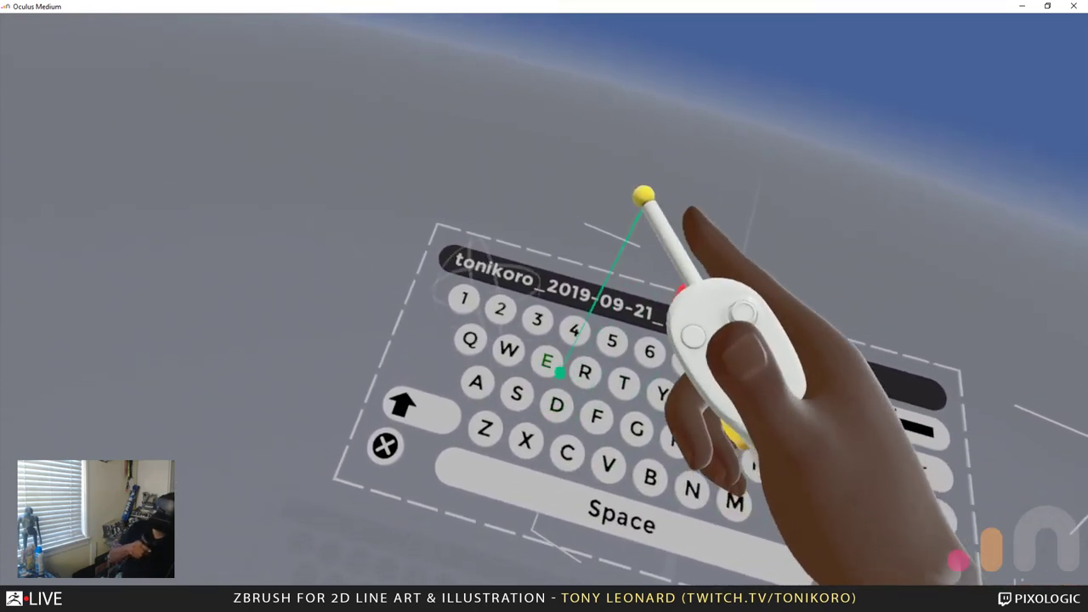
pyautogui.write('E_')
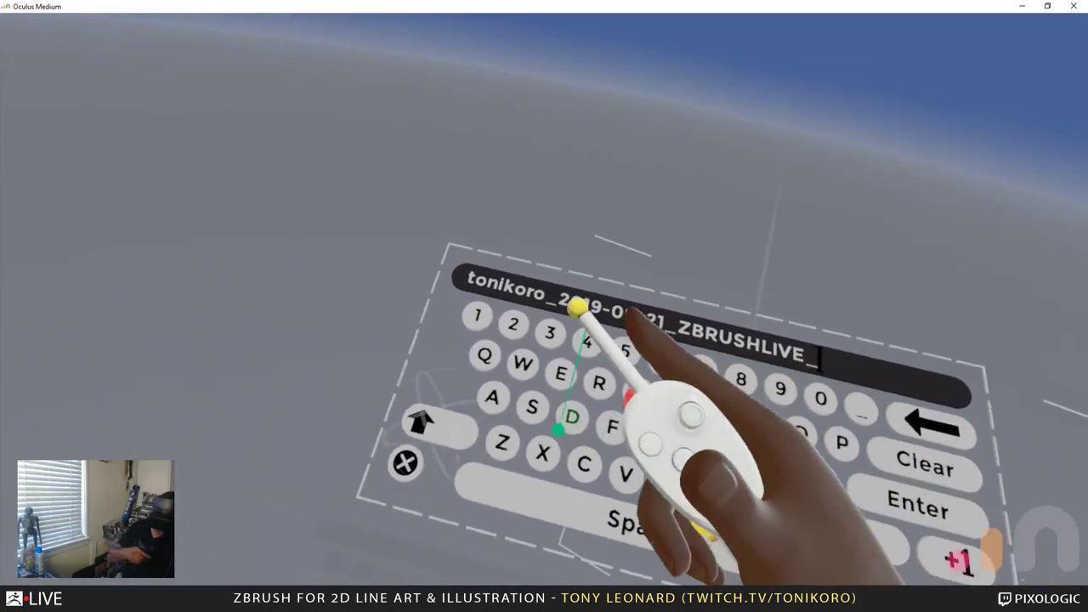
pyautogui.write('A')
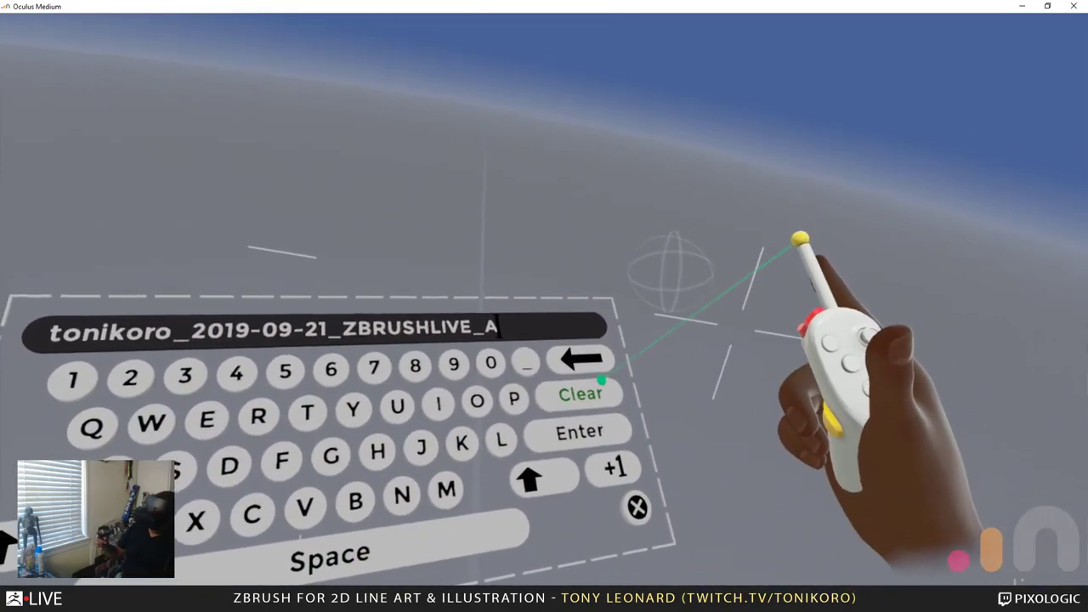
pyautogui.click(623, 443)
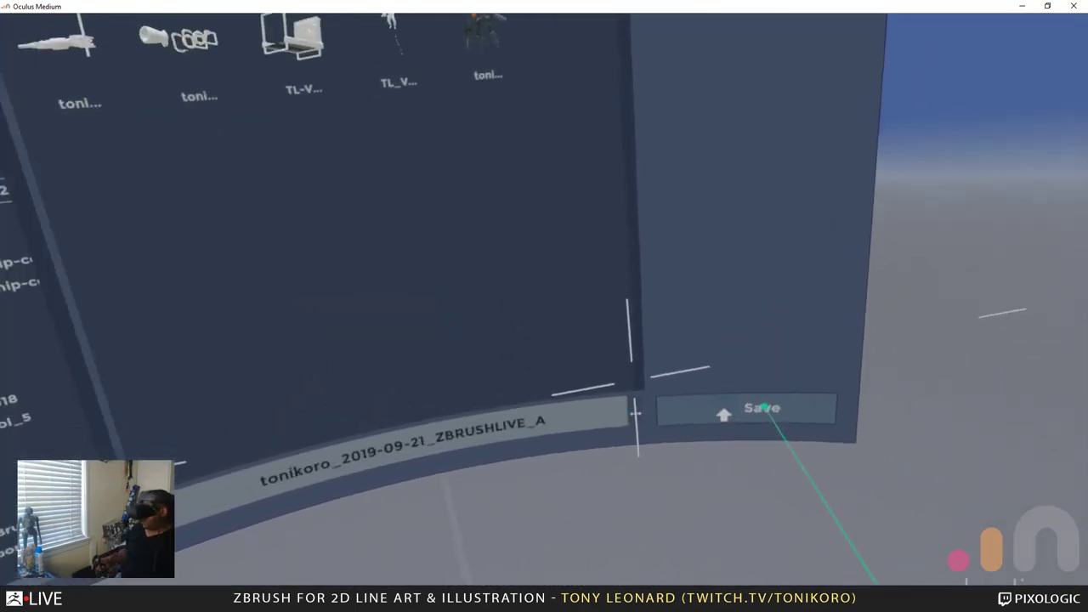
pyautogui.click(587, 393)
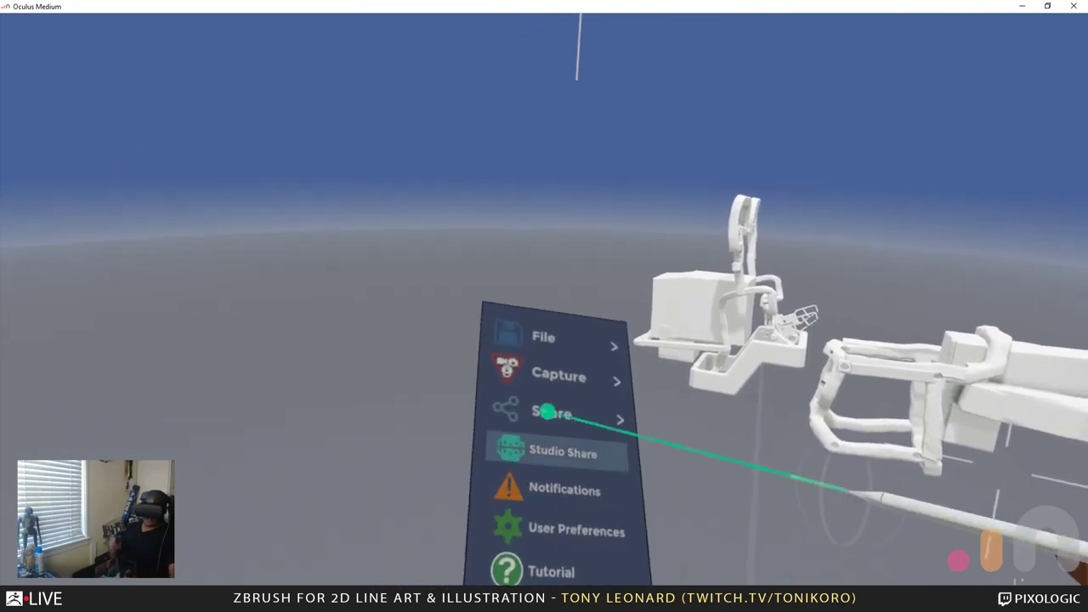
# Load the 2019-08-31 mech-pt2 sculpt from the Load Sculpt library
pyautogui.click(565, 374)
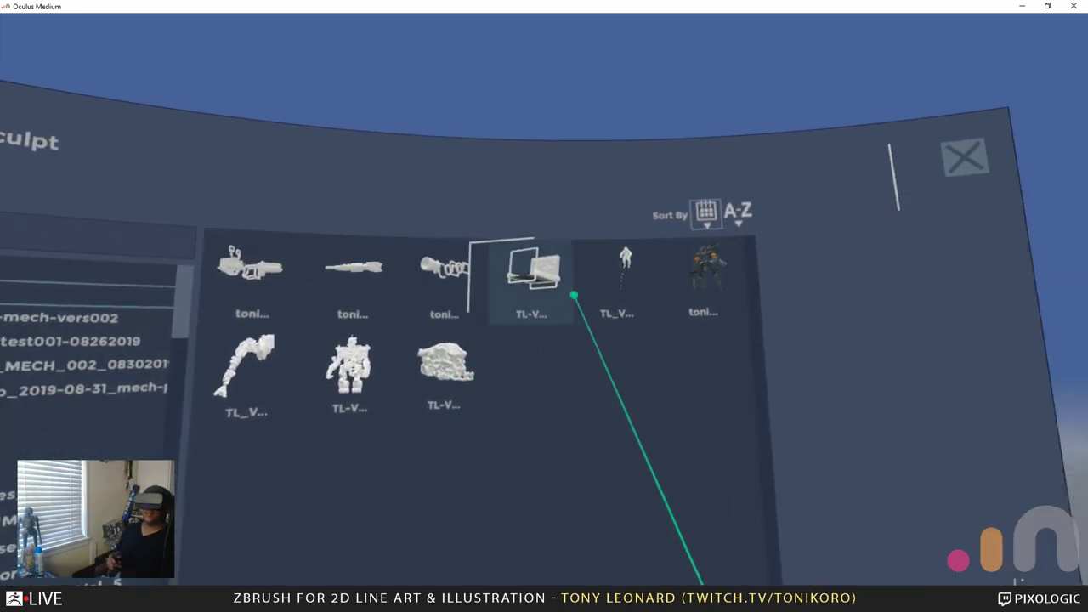
pyautogui.click(702, 272)
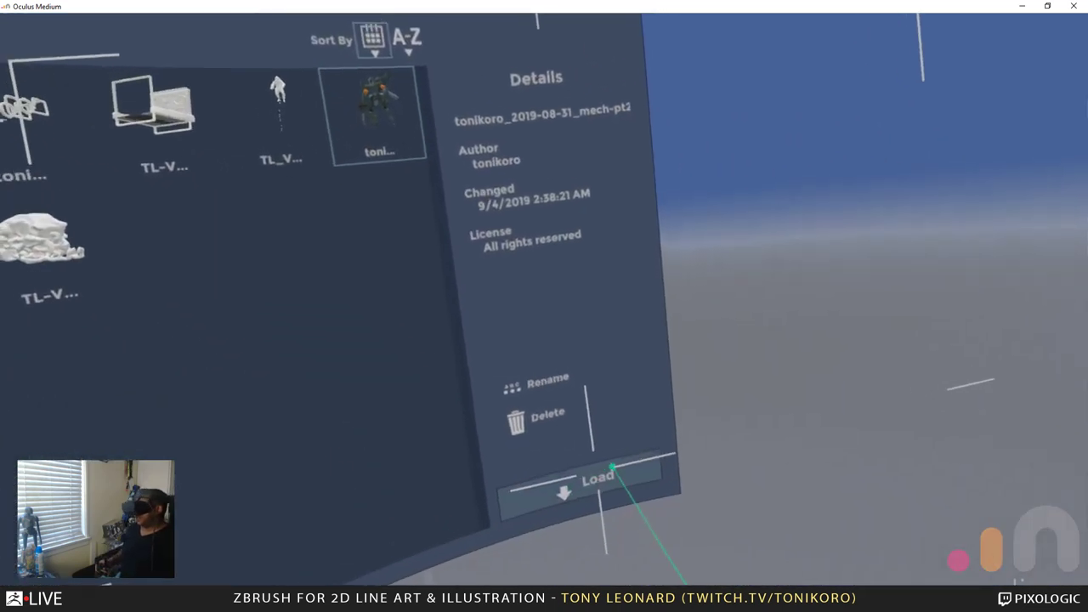
pyautogui.click(612, 468)
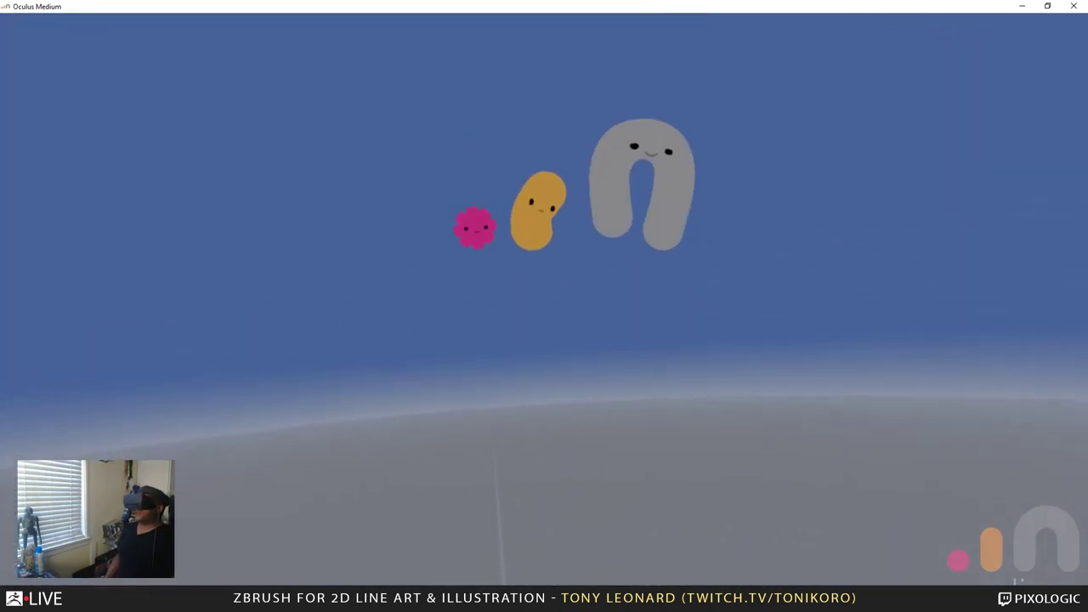
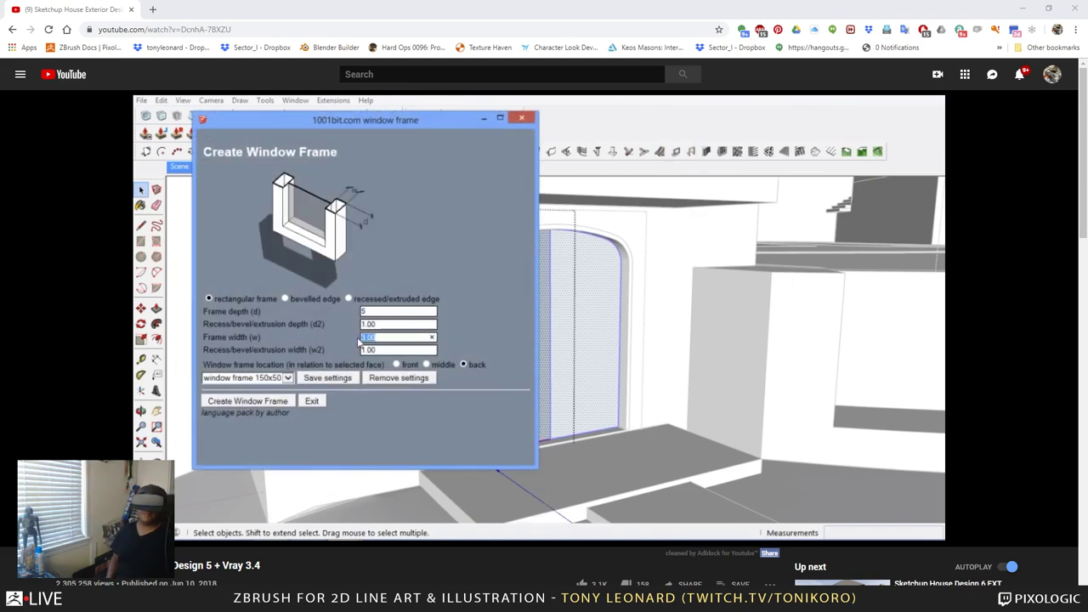
# Move the Chrome YouTube window aside to reveal the Oculus Home store page behind it
pyautogui.click(285, 298)
pyautogui.click(285, 398)
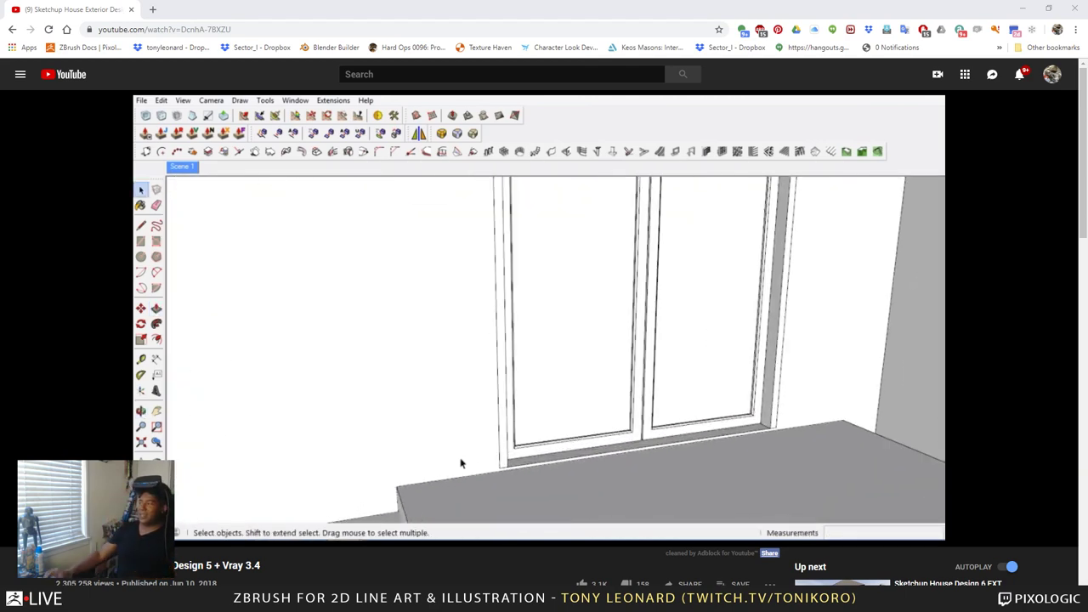
pyautogui.moveTo(601, 10); pyautogui.dragTo(1087, 37)
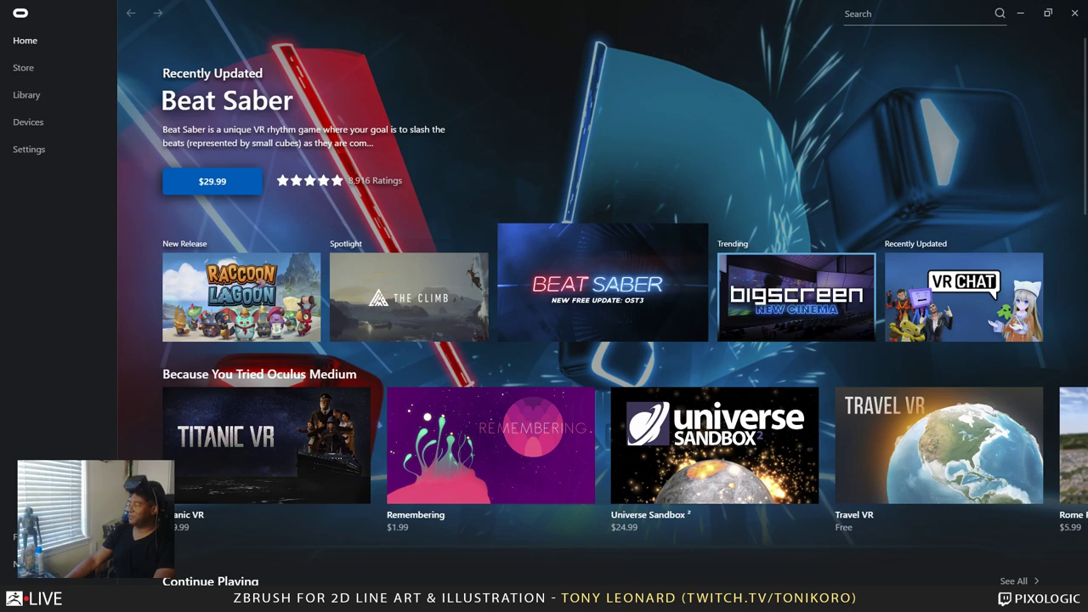
# Minimize the Oculus store window to reveal ZBrush's Tablet Services notice
pyautogui.click(1020, 12)
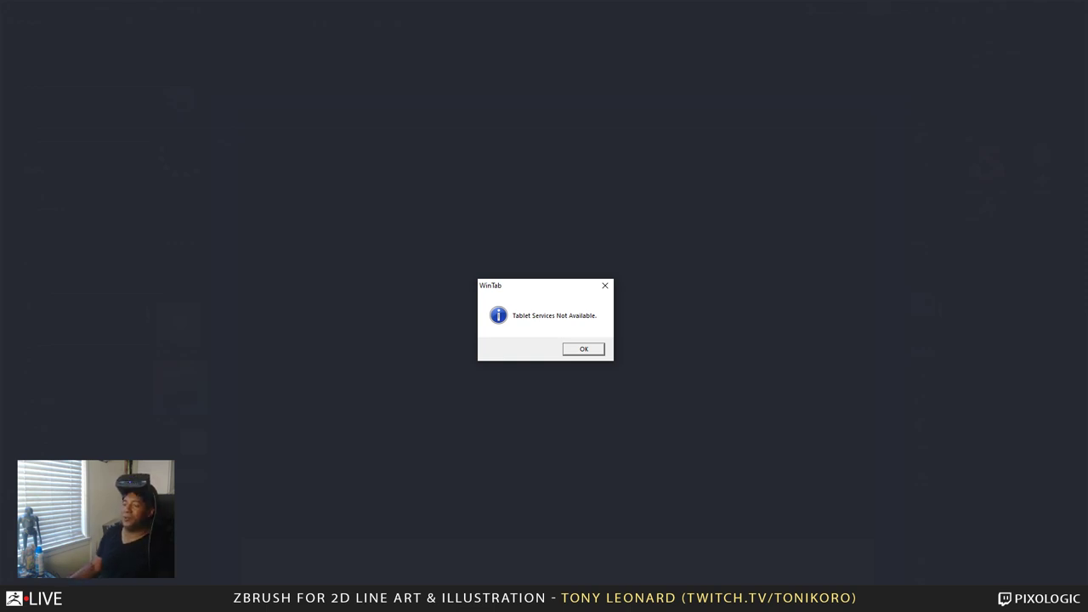
# Dismiss the WinTab notice and home page, then draw the PolyMesh3D star and convert it to PolyMesh3D_1
pyautogui.click(582, 348)
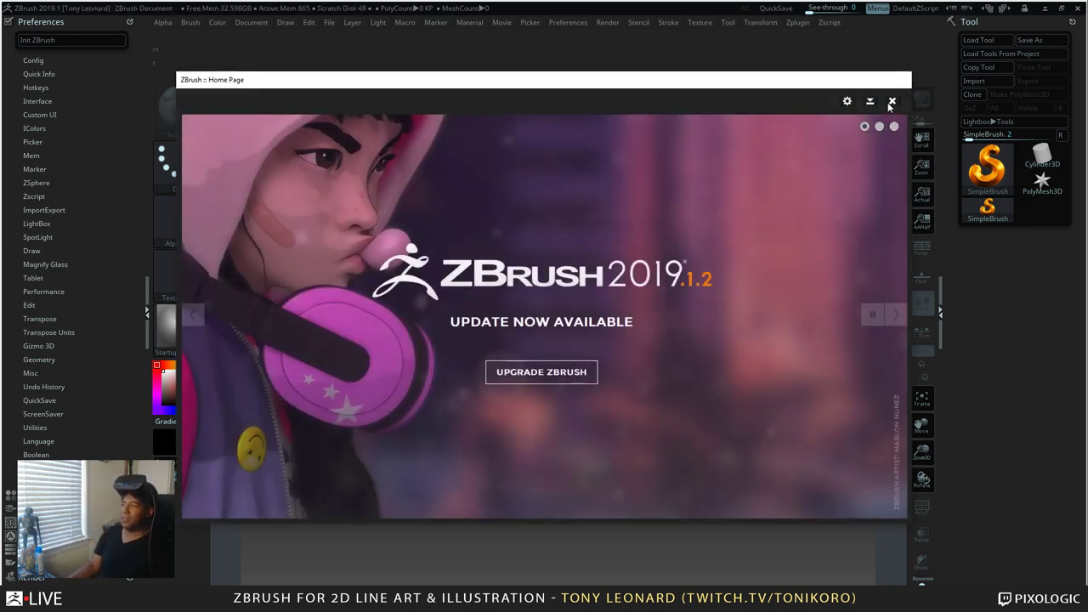
pyautogui.click(891, 101)
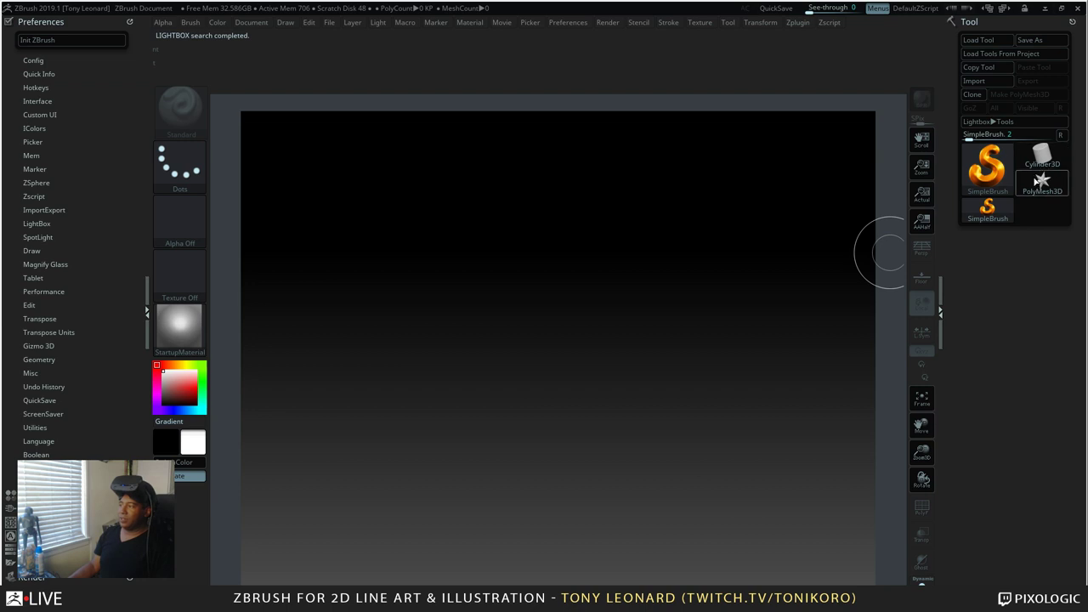
pyautogui.click(1042, 180)
pyautogui.moveTo(564, 282); pyautogui.dragTo(595, 480)
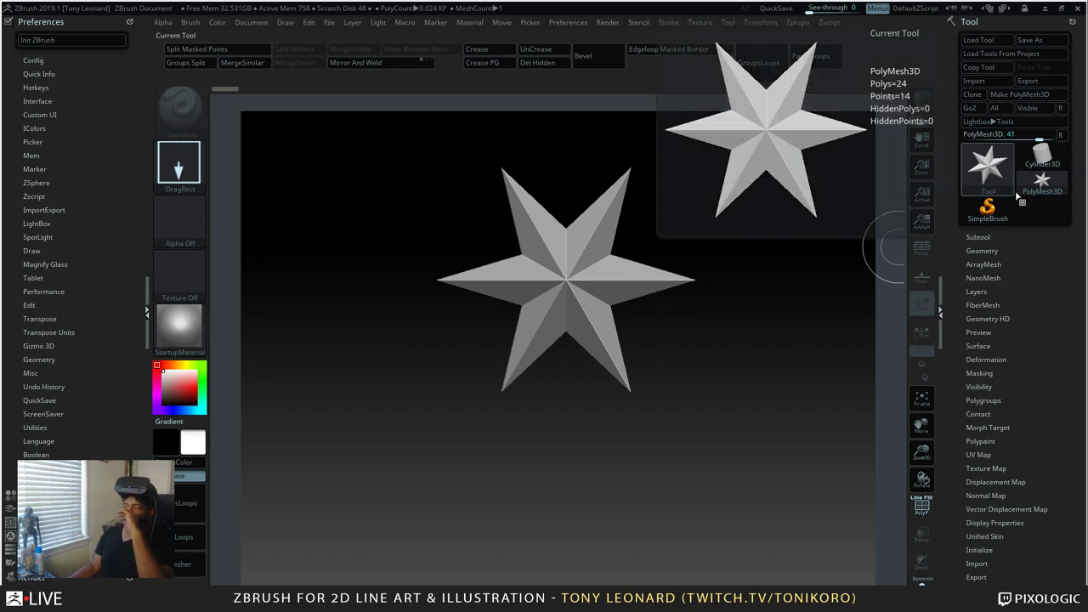
pyautogui.moveTo(1030, 195)
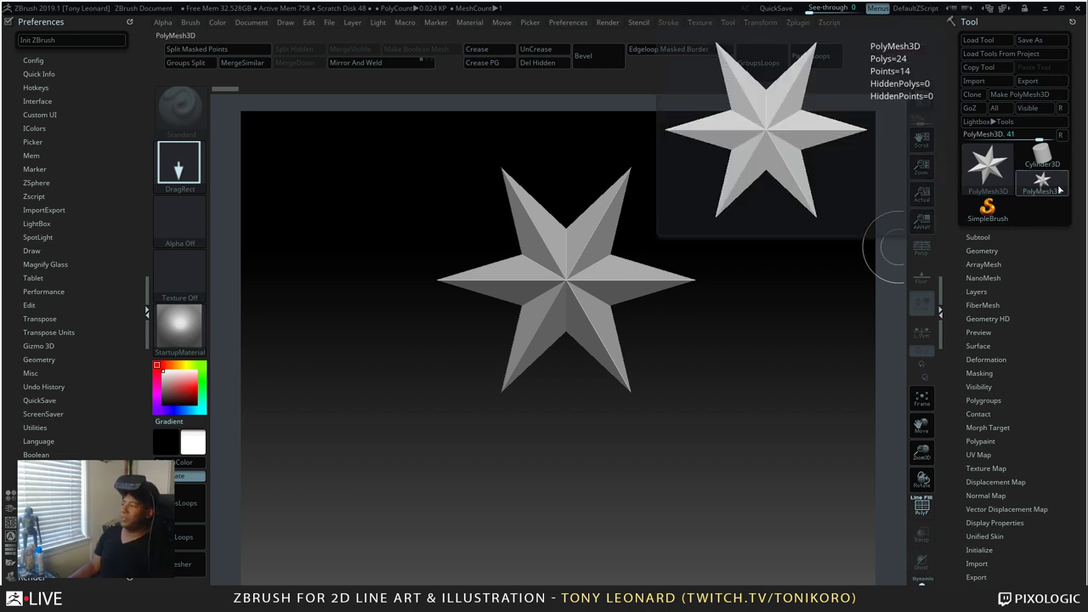
pyautogui.click(1045, 100)
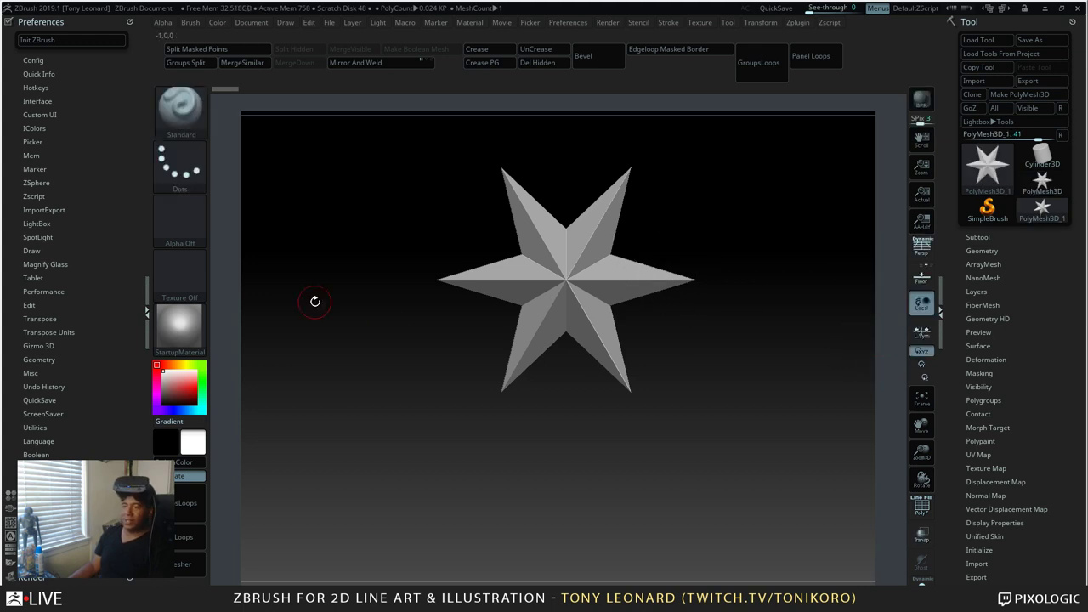
pyautogui.hotkey('alt', 's')
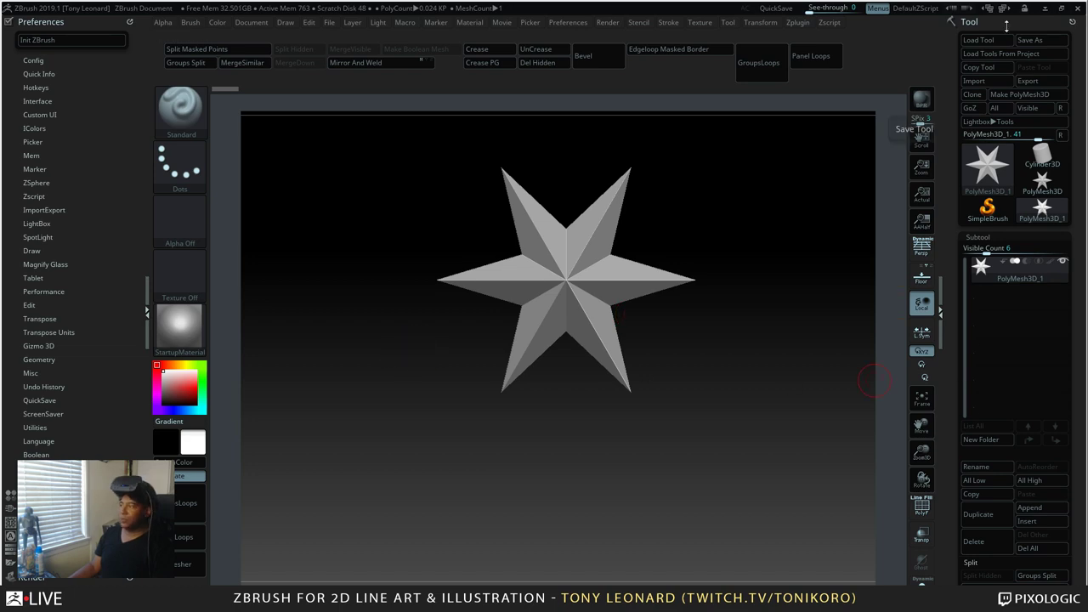
# Import TL_ZBLIVE_09212019_DEMO_A.obj from the New Volume (I:) drive as the active mesh
pyautogui.click(974, 81)
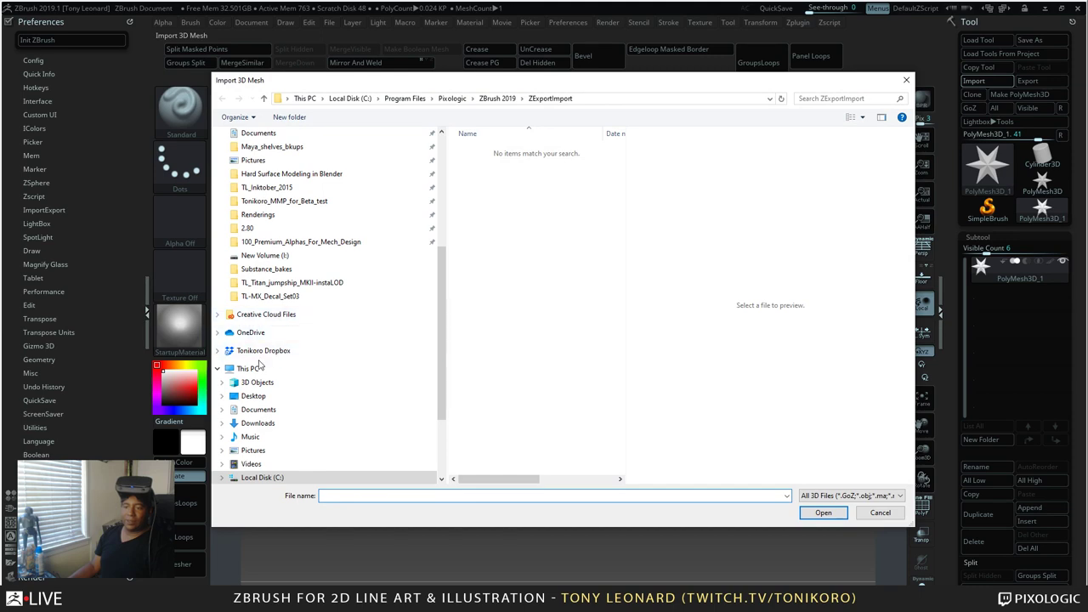
pyautogui.scroll(-2, 260, 366)
pyautogui.click(264, 463)
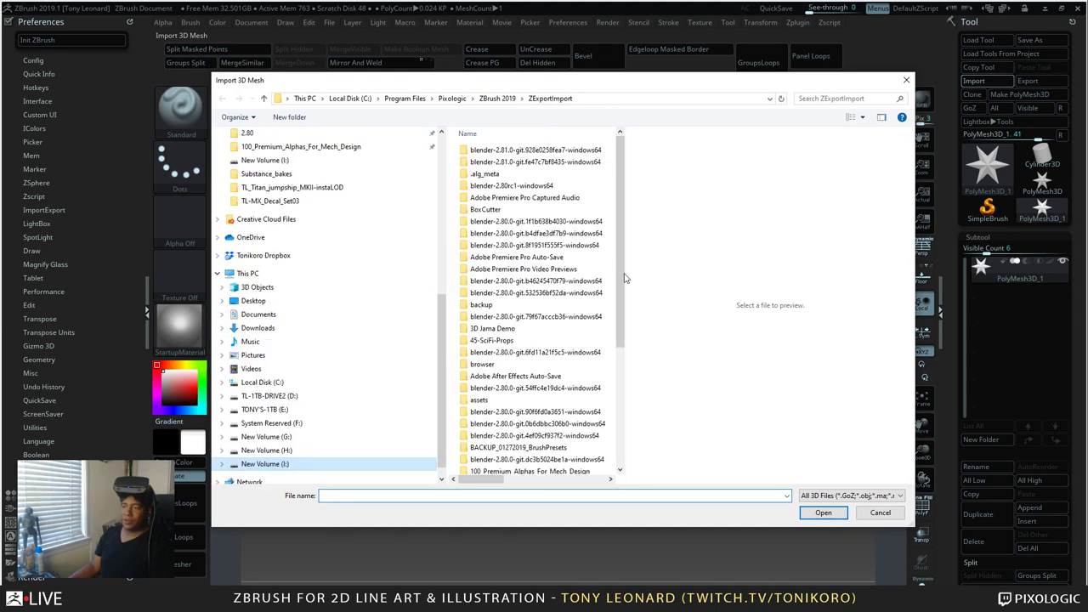
pyautogui.scroll(-5, 535, 316)
pyautogui.scroll(-10, 536, 316)
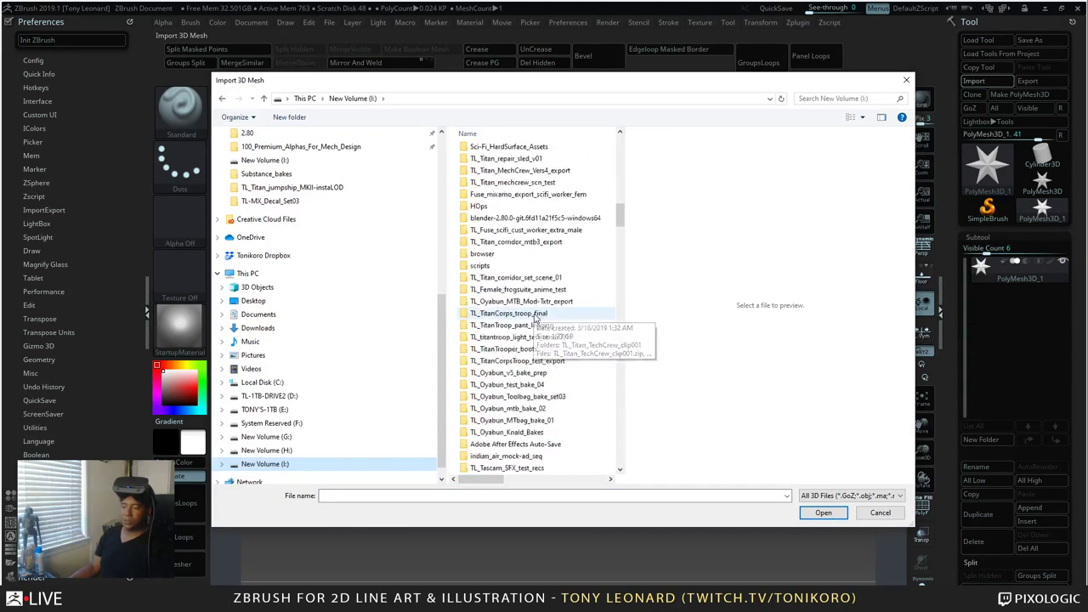
pyautogui.scroll(-6, 537, 310)
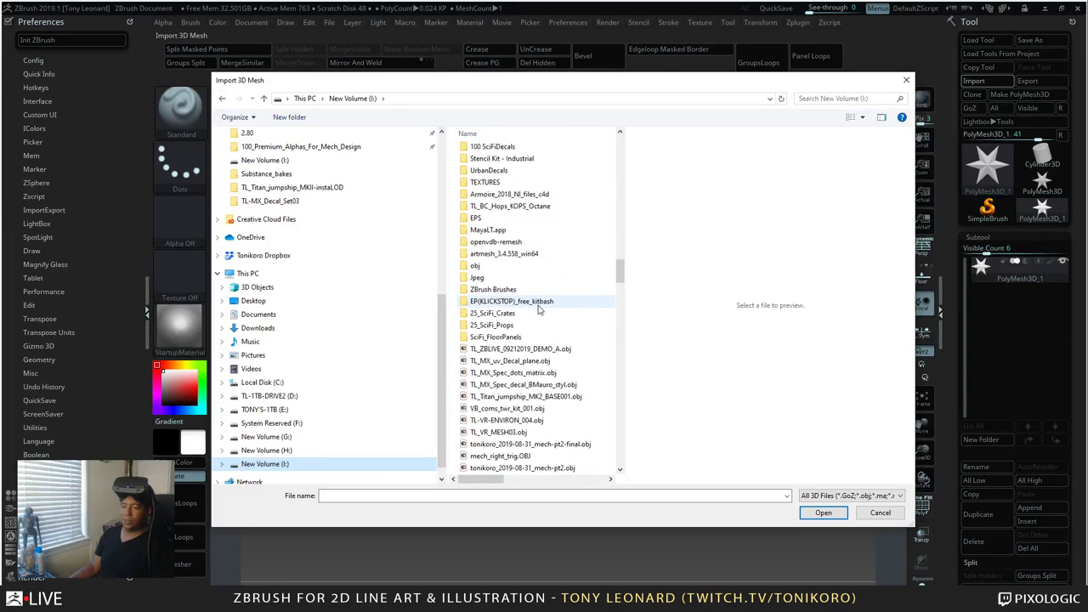
pyautogui.click(586, 315)
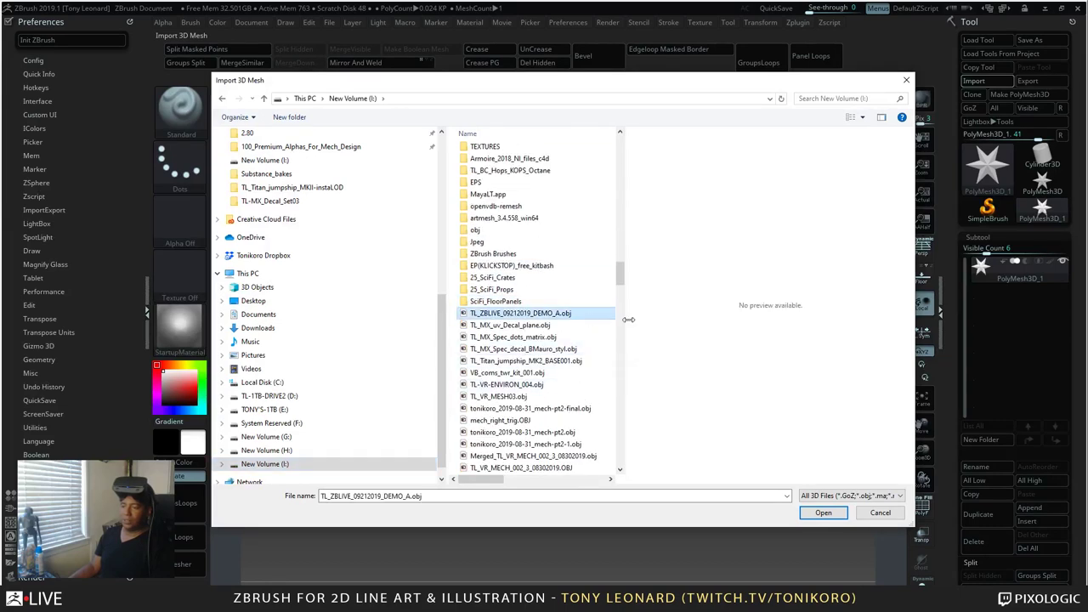
pyautogui.click(833, 515)
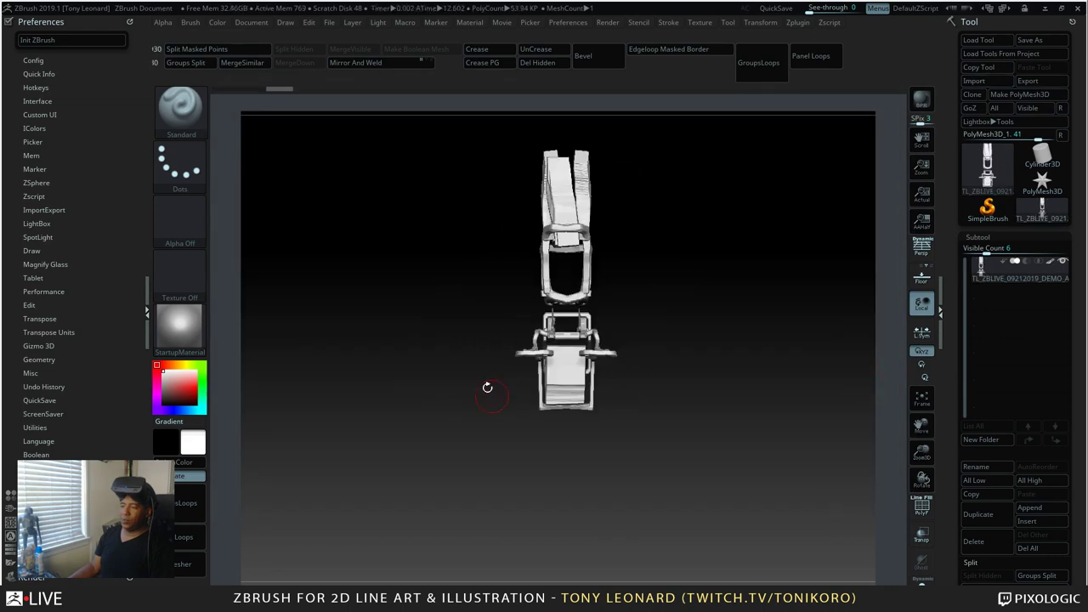
# Orbit and zoom around the mech, then turn on PolyF polygroup and wireframe display
pyautogui.moveTo(808, 451); pyautogui.dragTo(599, 453)
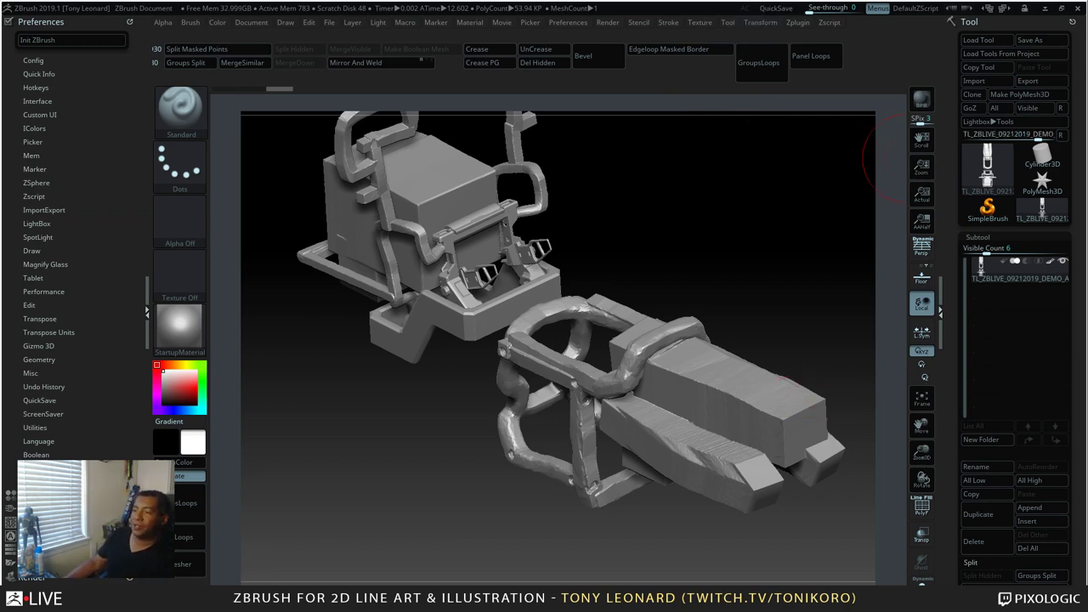
pyautogui.keyDown('alt'); pyautogui.moveTo(704, 243); pyautogui.dragTo(748, 232); pyautogui.keyUp('alt')
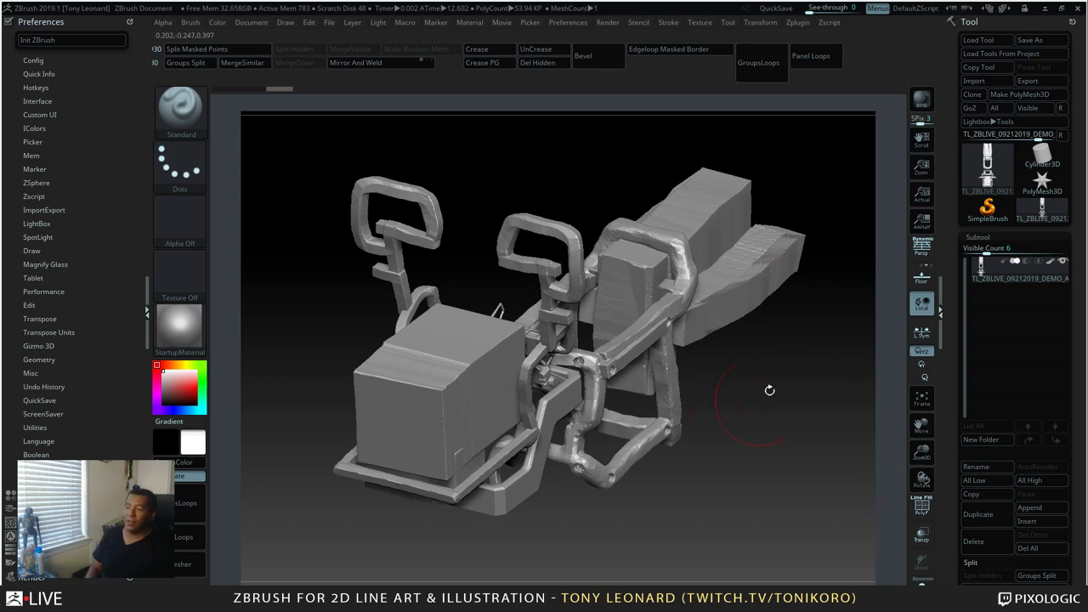
pyautogui.moveTo(796, 477); pyautogui.dragTo(836, 533)
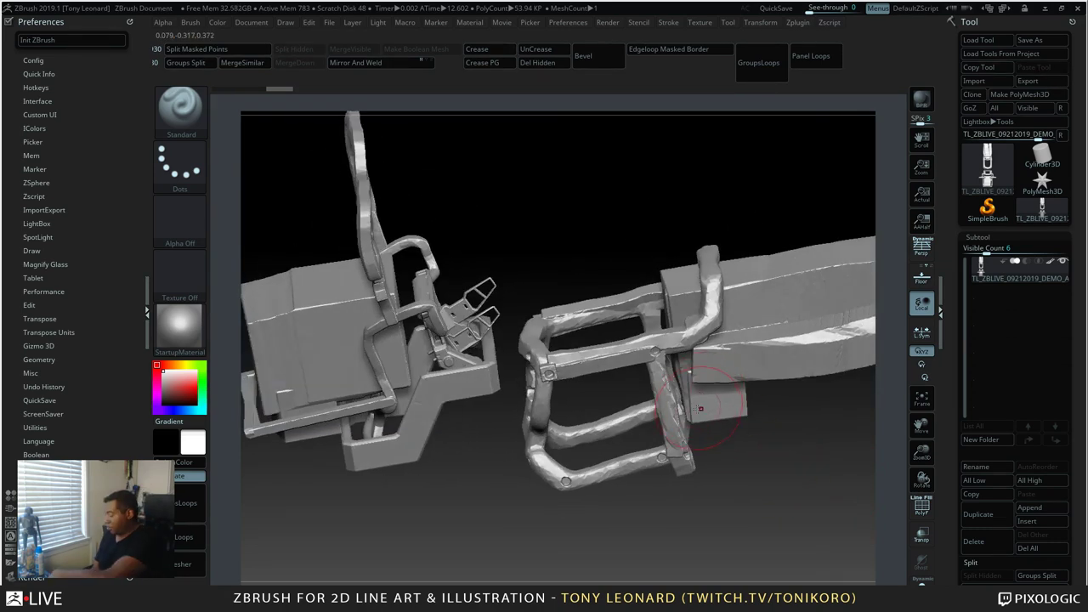
pyautogui.moveTo(670, 378); pyautogui.dragTo(677, 417)
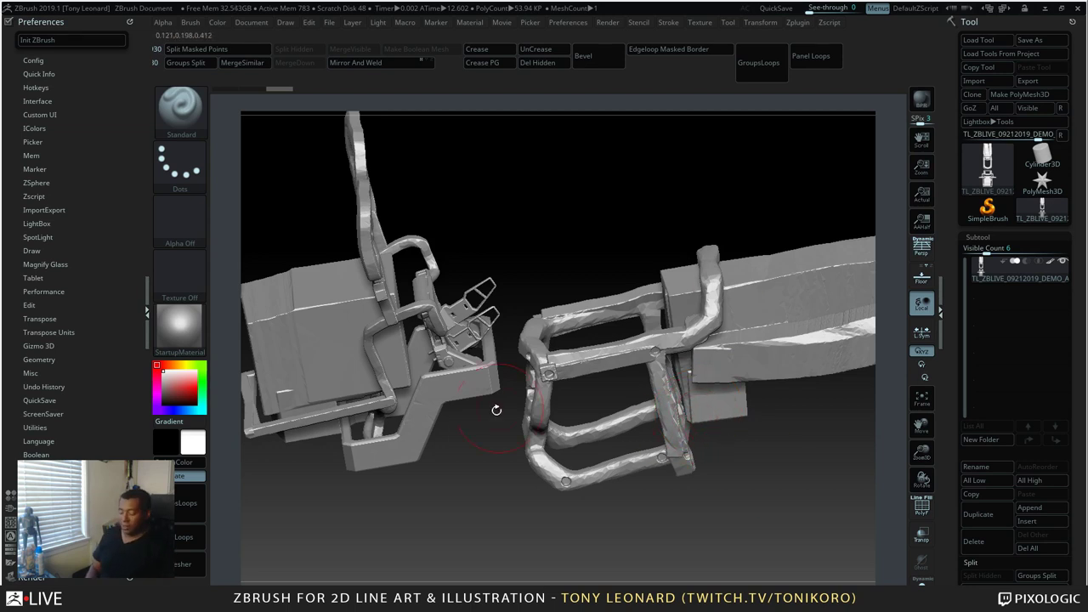
pyautogui.hotkey('shift', 'f')
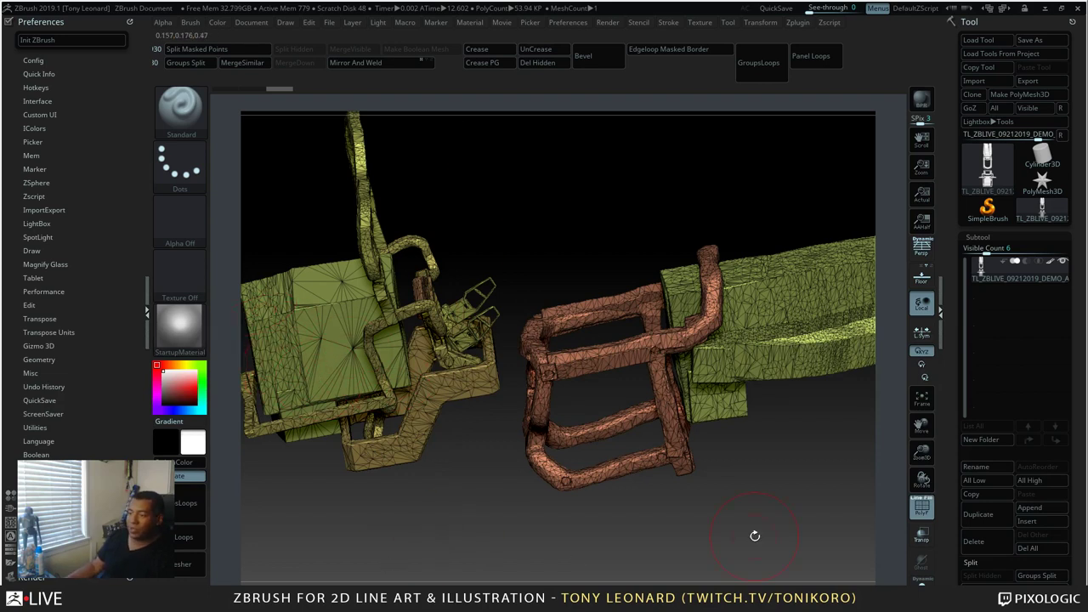
# Mask and split the green geometry, then the green block, off into their own subtools
pyautogui.press('w')
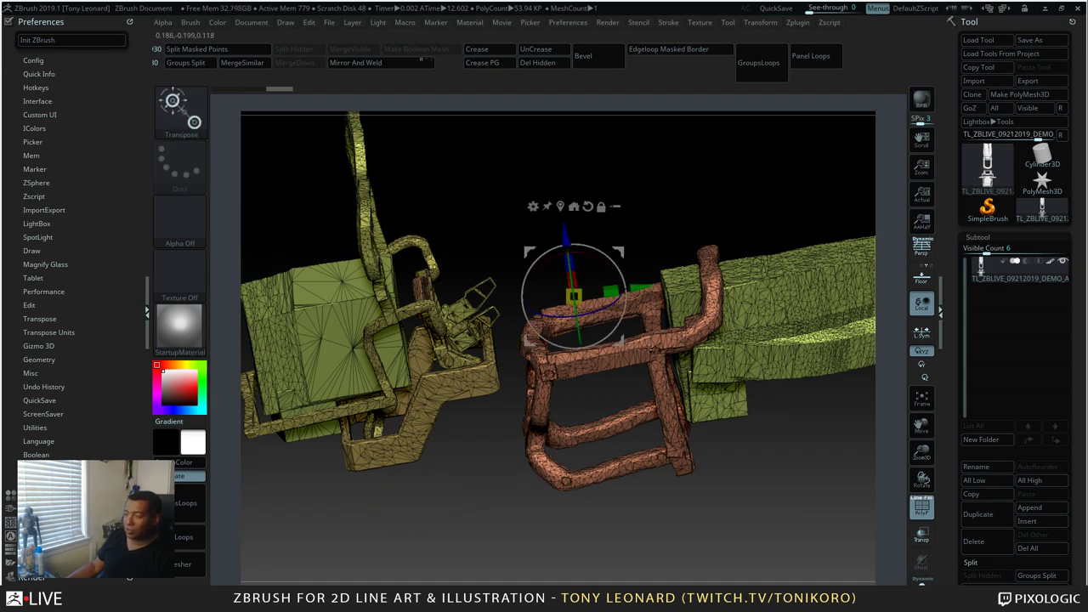
pyautogui.click(651, 348)
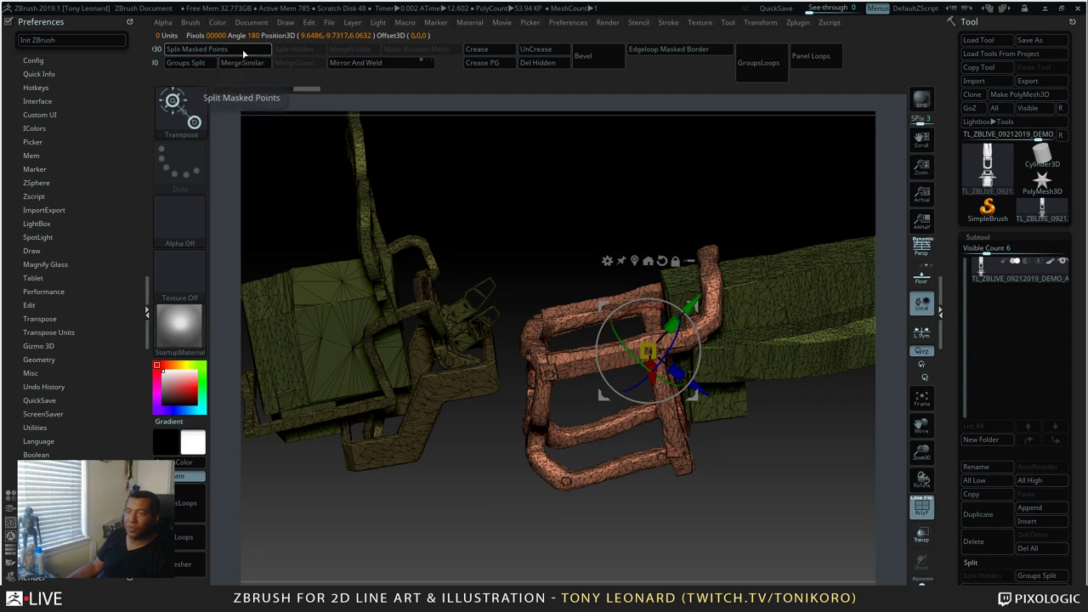
pyautogui.click(197, 49)
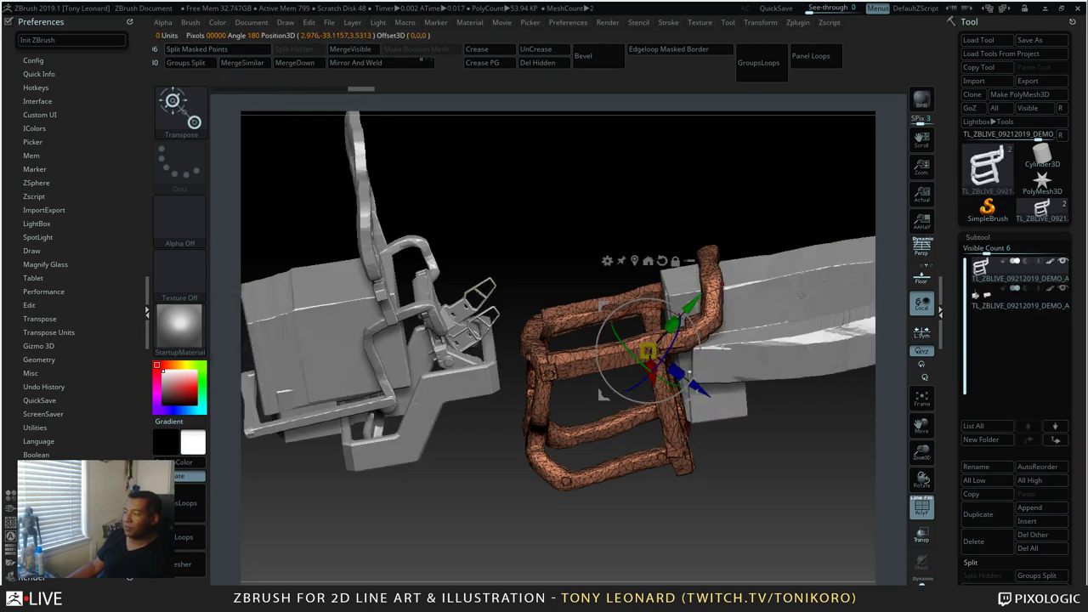
pyautogui.keyDown('alt'); pyautogui.click(722, 316); pyautogui.keyUp('alt')
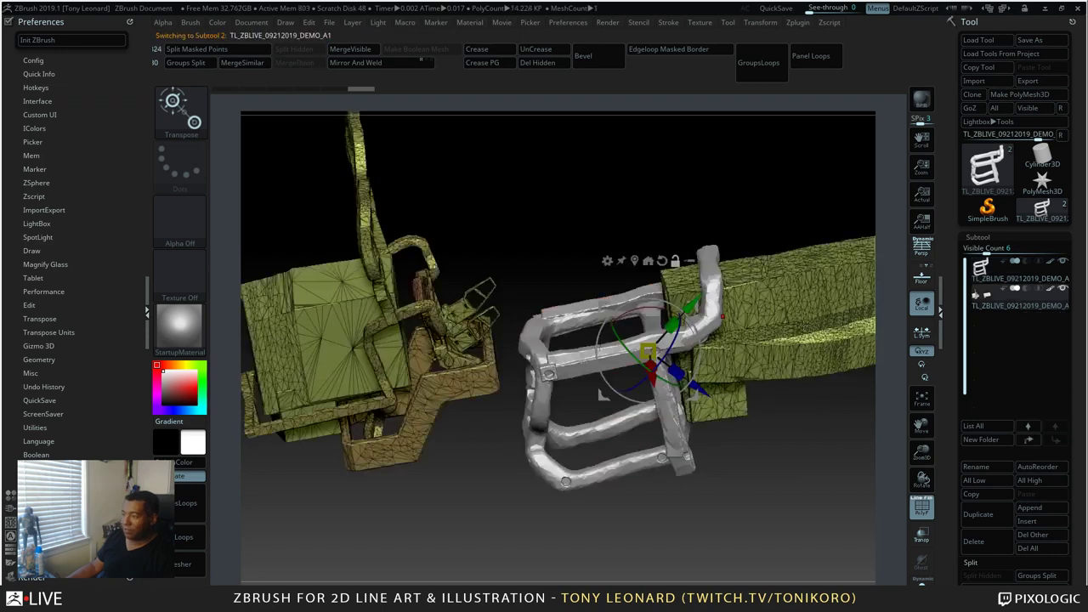
pyautogui.keyDown('alt'); pyautogui.click(837, 304); pyautogui.keyUp('alt')
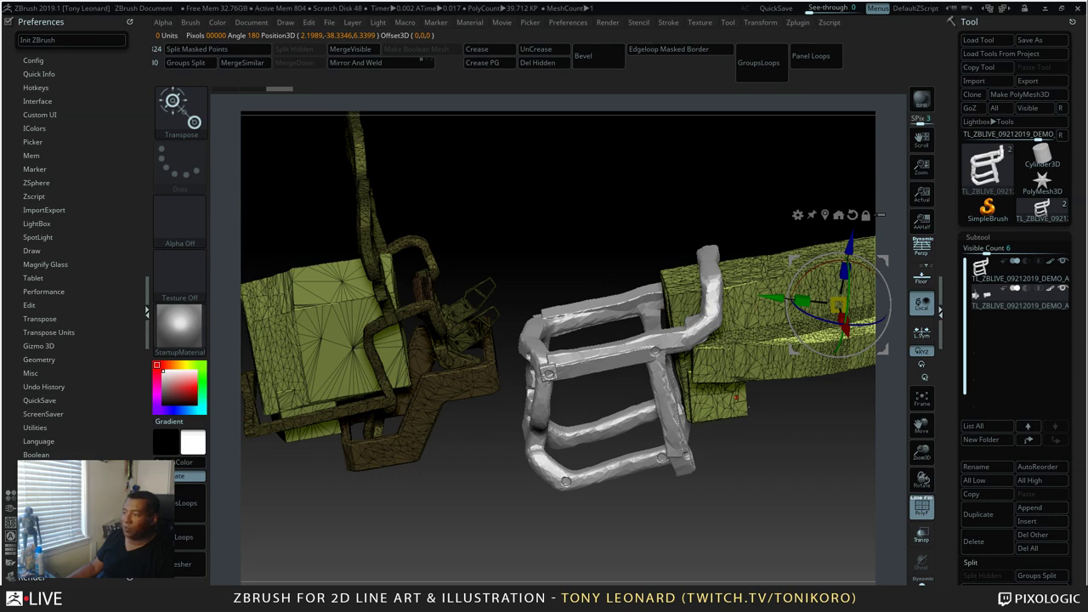
pyautogui.keyDown('shift'); pyautogui.moveTo(763, 529); pyautogui.dragTo(518, 323); pyautogui.keyUp('shift')
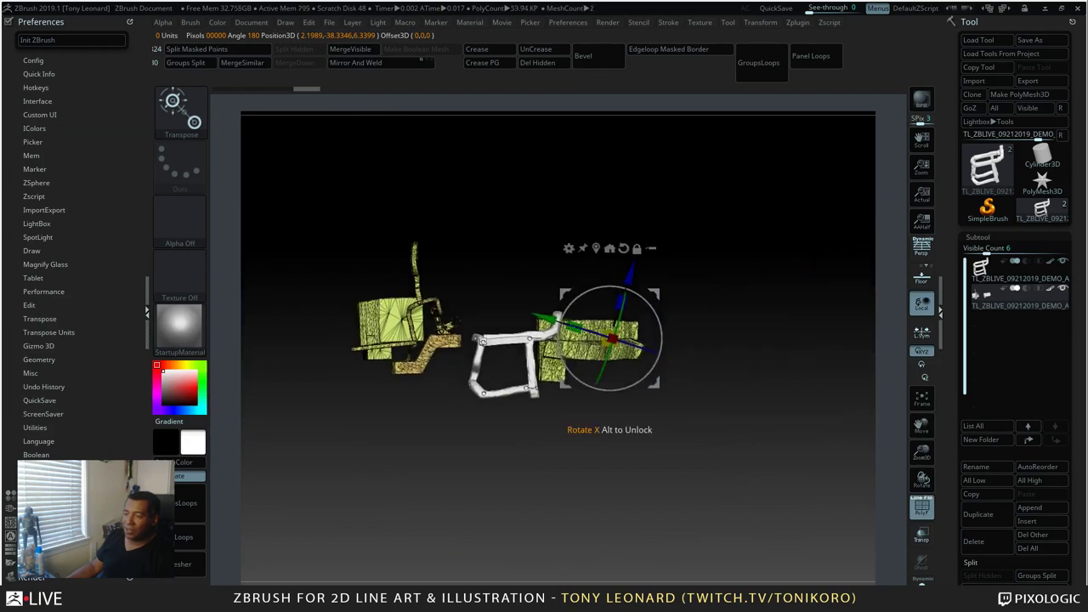
pyautogui.keyDown('ctrl'); pyautogui.moveTo(483, 204); pyautogui.dragTo(823, 520); pyautogui.keyUp('ctrl')
pyautogui.click(212, 49)
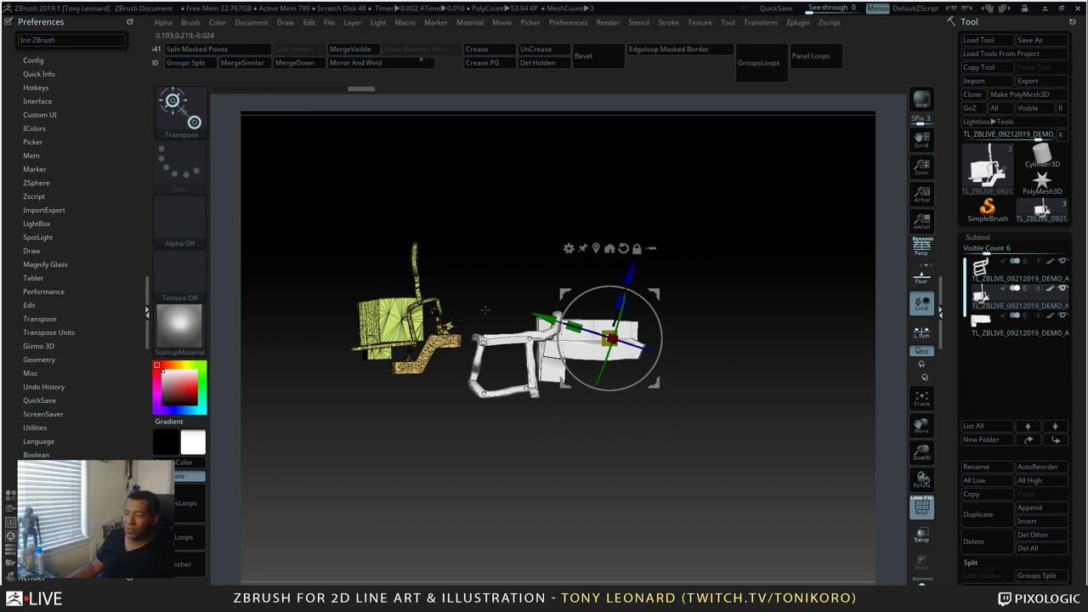
# Split the green box into its own subtool, then inspect the model with polygroups off
pyautogui.moveTo(484, 309); pyautogui.dragTo(499, 323)
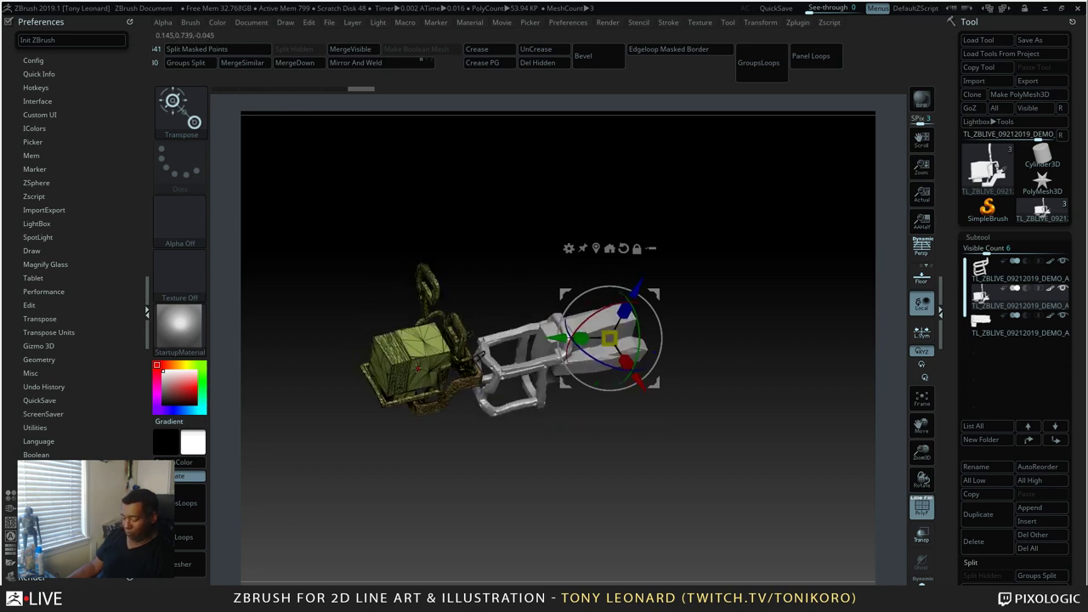
pyautogui.keyDown('alt'); pyautogui.click(412, 361); pyautogui.keyUp('alt')
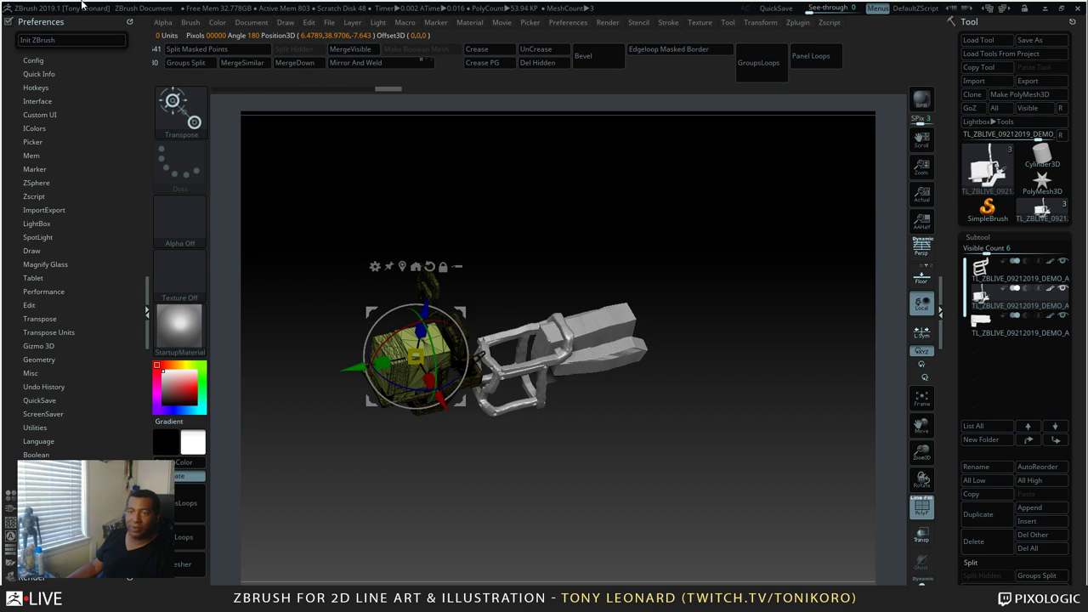
pyautogui.click(230, 54)
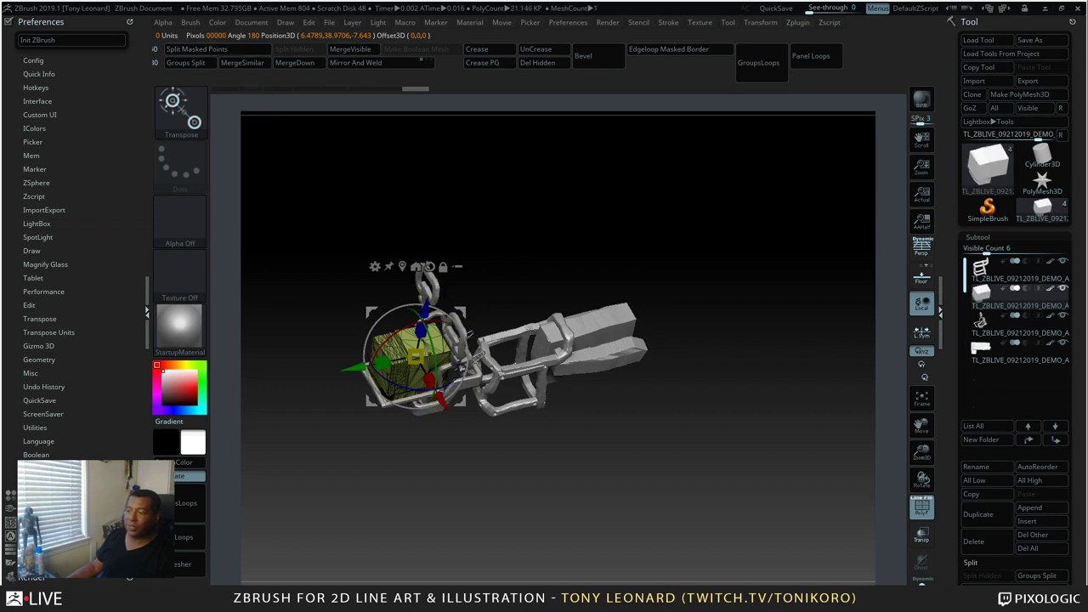
pyautogui.moveTo(497, 174); pyautogui.dragTo(765, 383)
pyautogui.moveTo(690, 234); pyautogui.dragTo(661, 296)
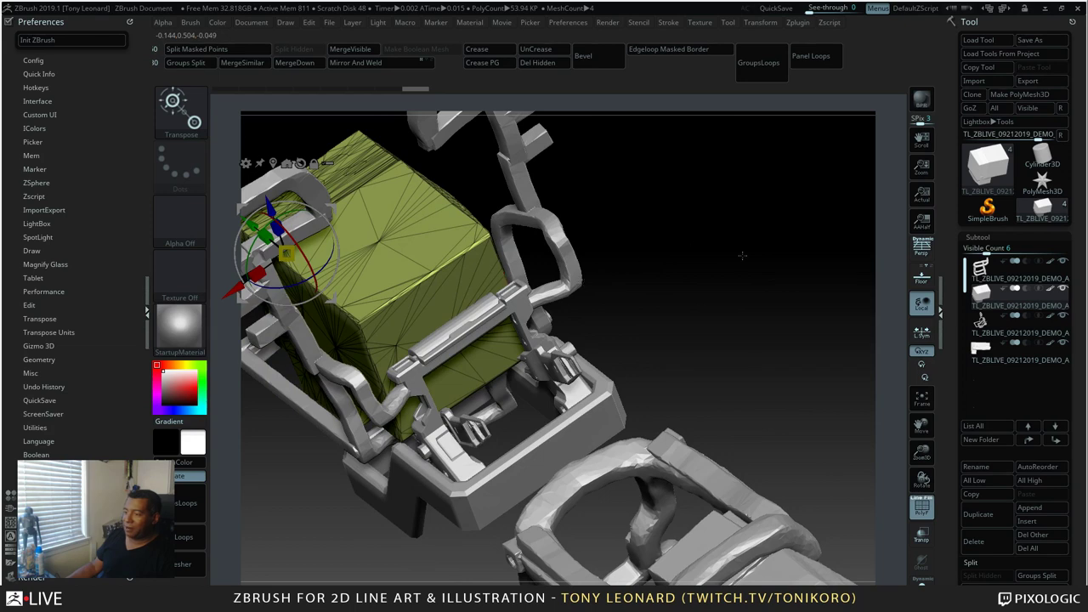
pyautogui.moveTo(742, 255); pyautogui.dragTo(765, 238)
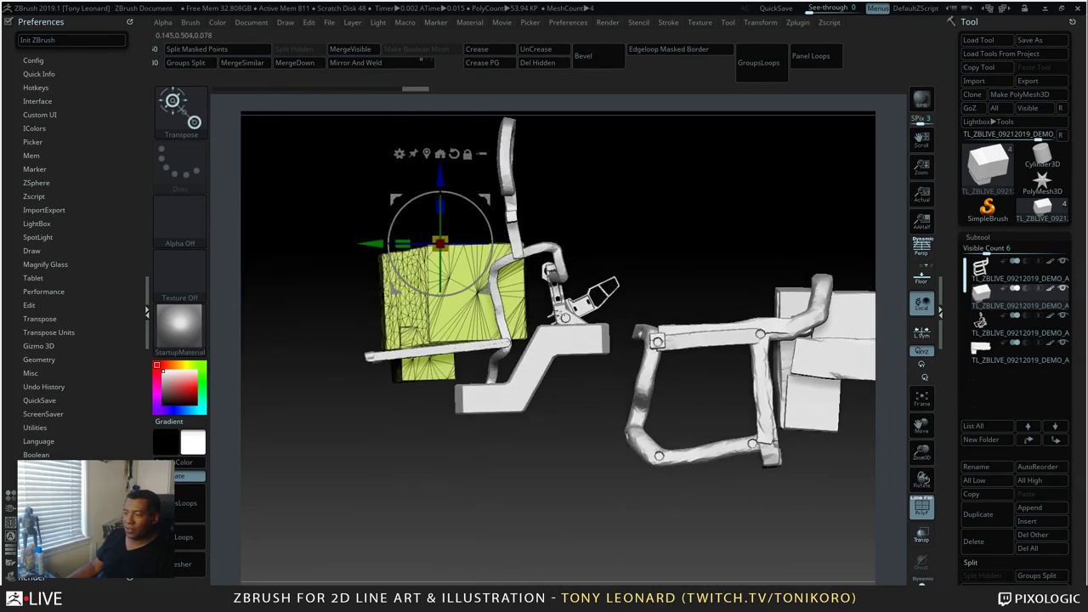
pyautogui.hotkey('shift', 'f')
# On the third subtool, isolate the angled bracket polygroup and split it into a separate subtool
pyautogui.keyDown('alt'); pyautogui.click(587, 344); pyautogui.keyUp('alt')
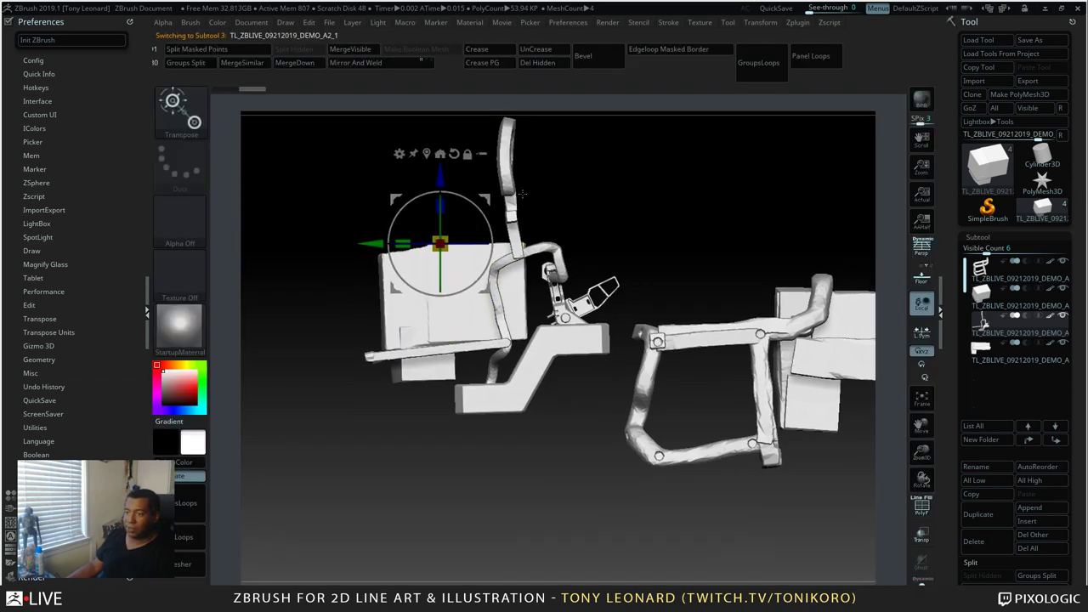
pyautogui.press('q')
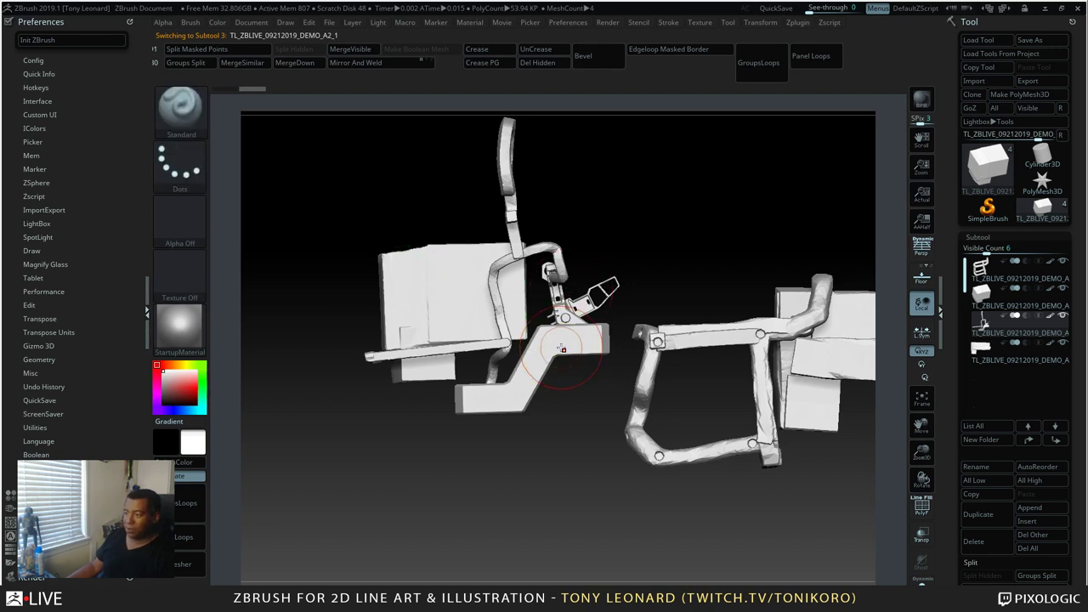
pyautogui.press('w')
pyautogui.keyDown('ctrl'); pyautogui.click(562, 349); pyautogui.keyUp('ctrl')
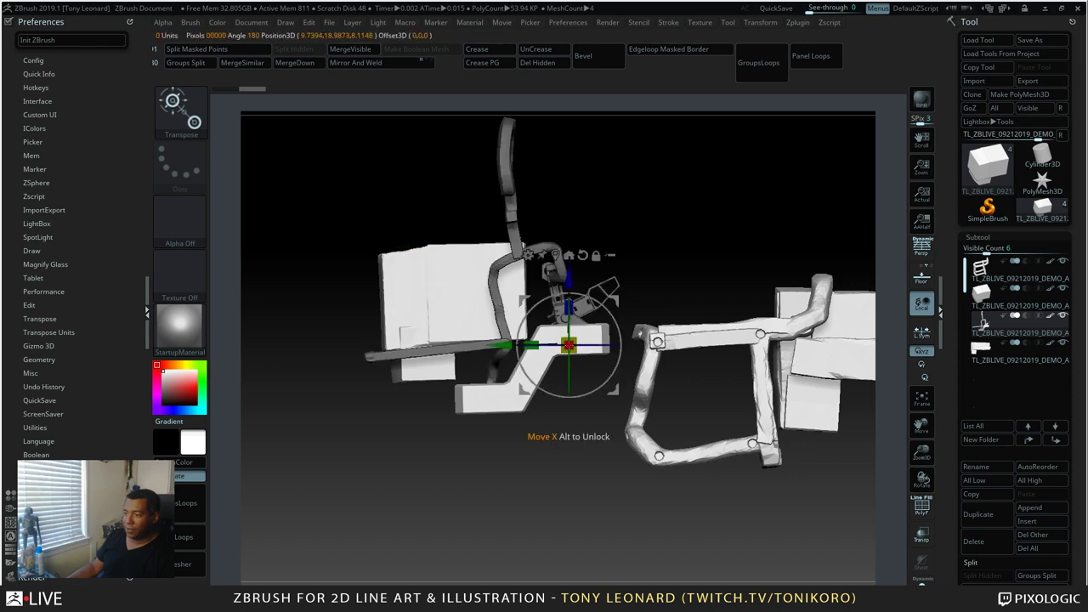
pyautogui.hotkey('shift', 'f')
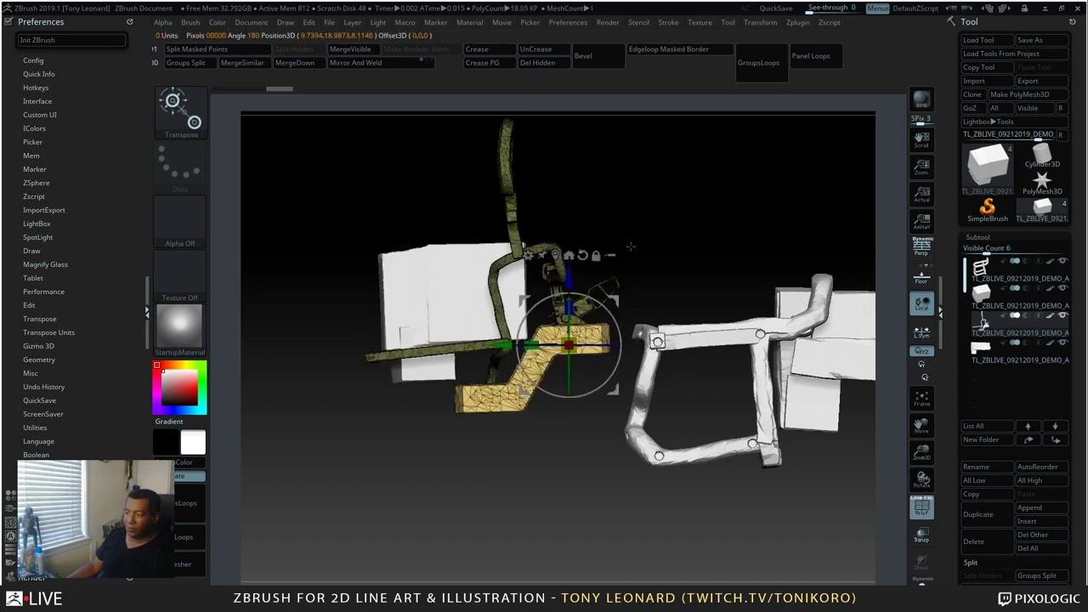
pyautogui.click(192, 49)
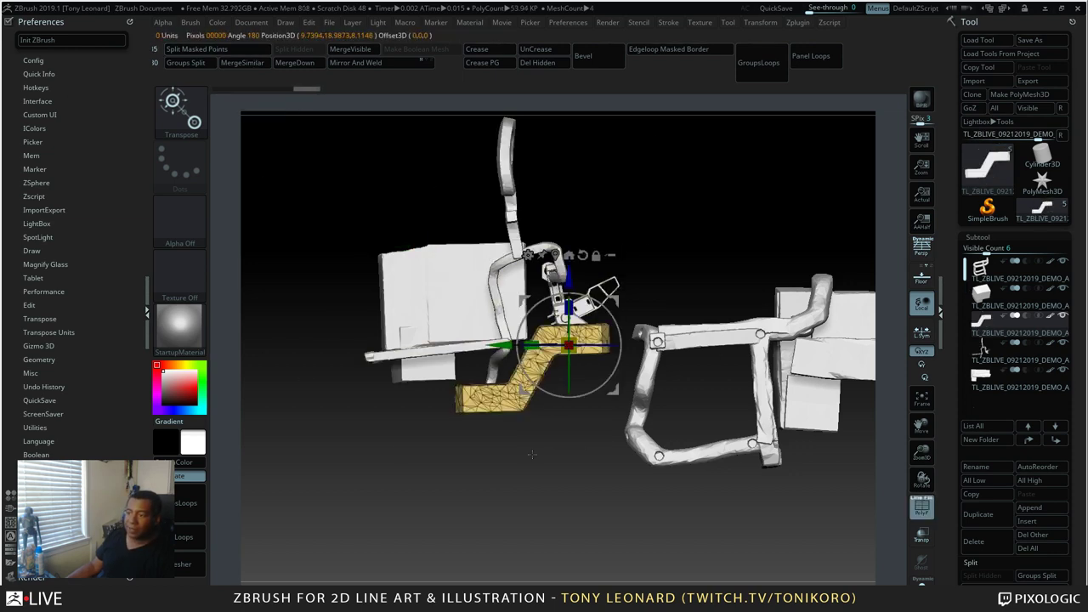
pyautogui.moveTo(735, 233); pyautogui.dragTo(729, 275)
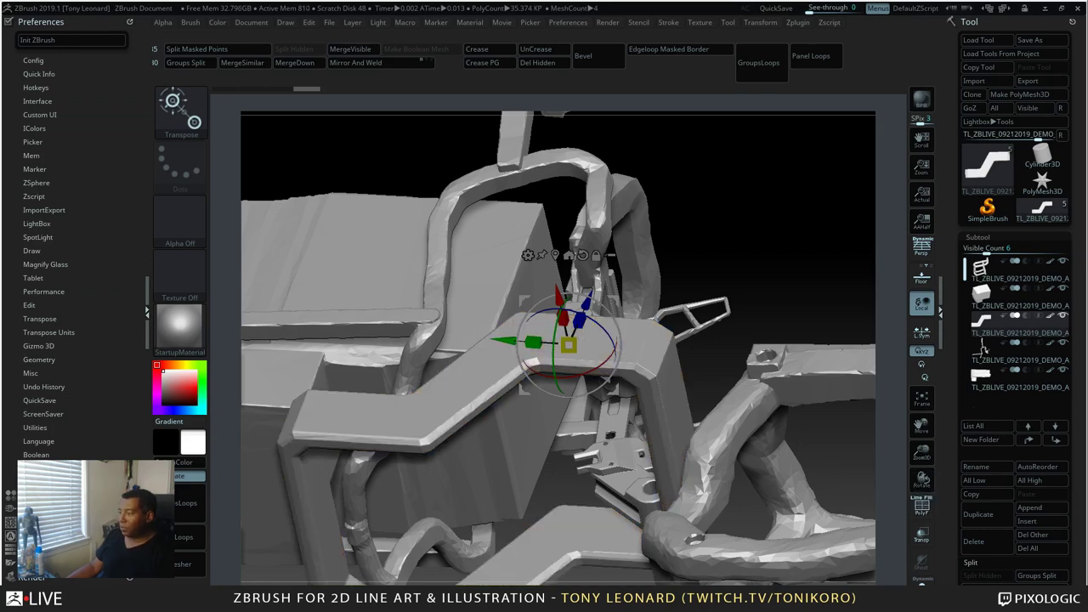
pyautogui.moveTo(953, 580); pyautogui.dragTo(978, 191)
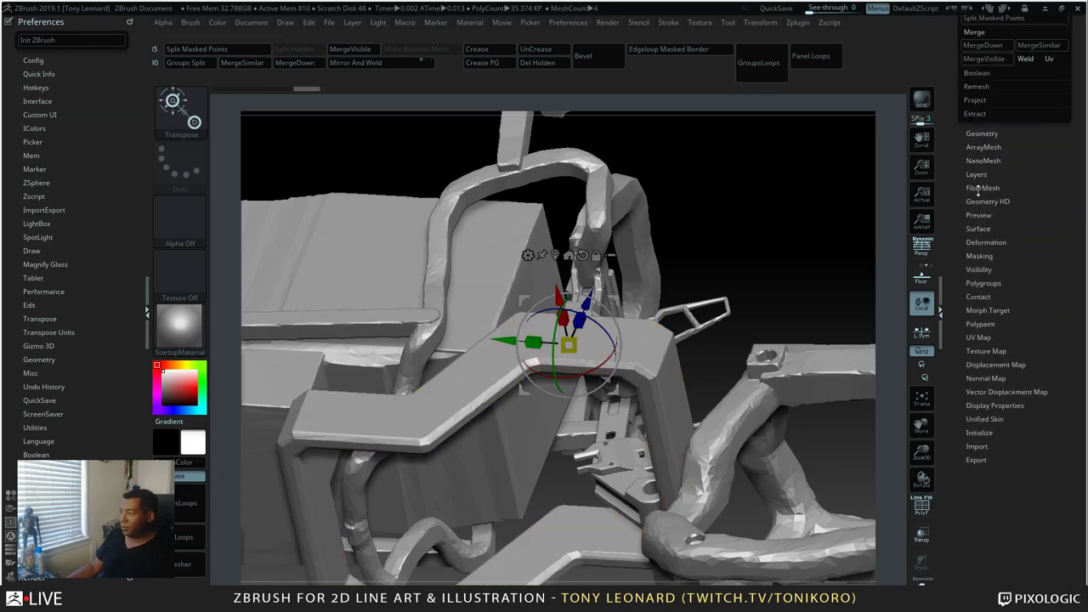
# DynaMesh the bracket at resolution 224 with Polish and Project enabled, reaching about 48.3K polygons
pyautogui.click(1000, 134)
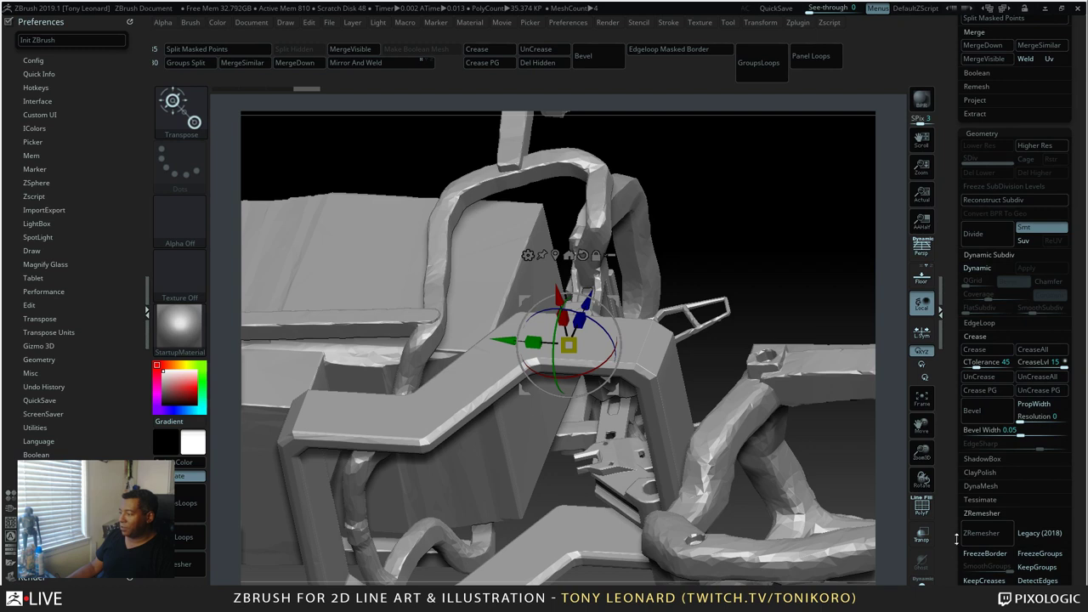
pyautogui.click(980, 486)
pyautogui.click(1054, 500)
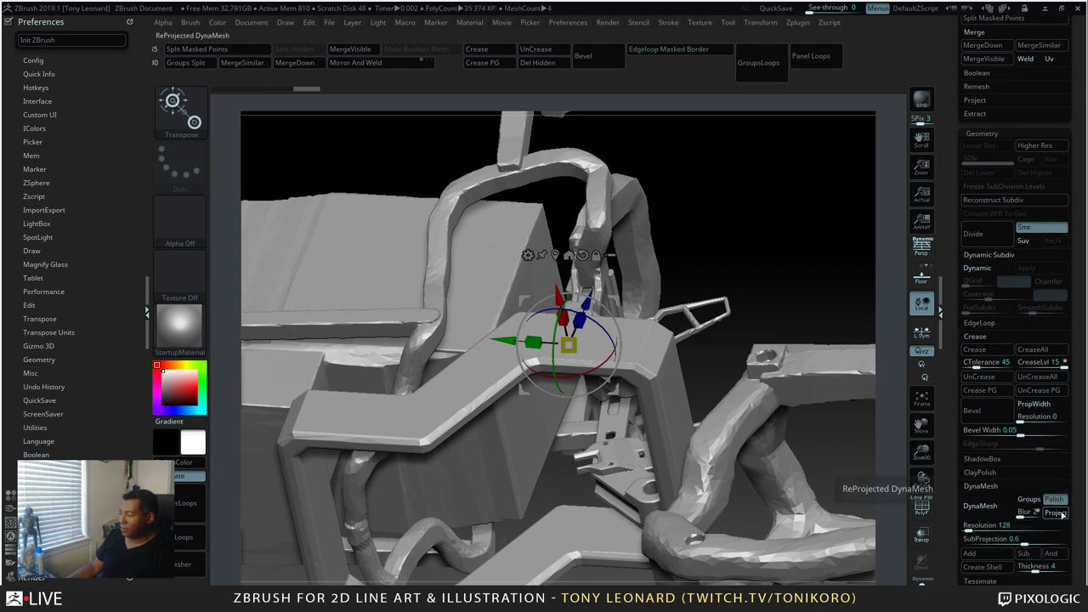
pyautogui.click(1055, 513)
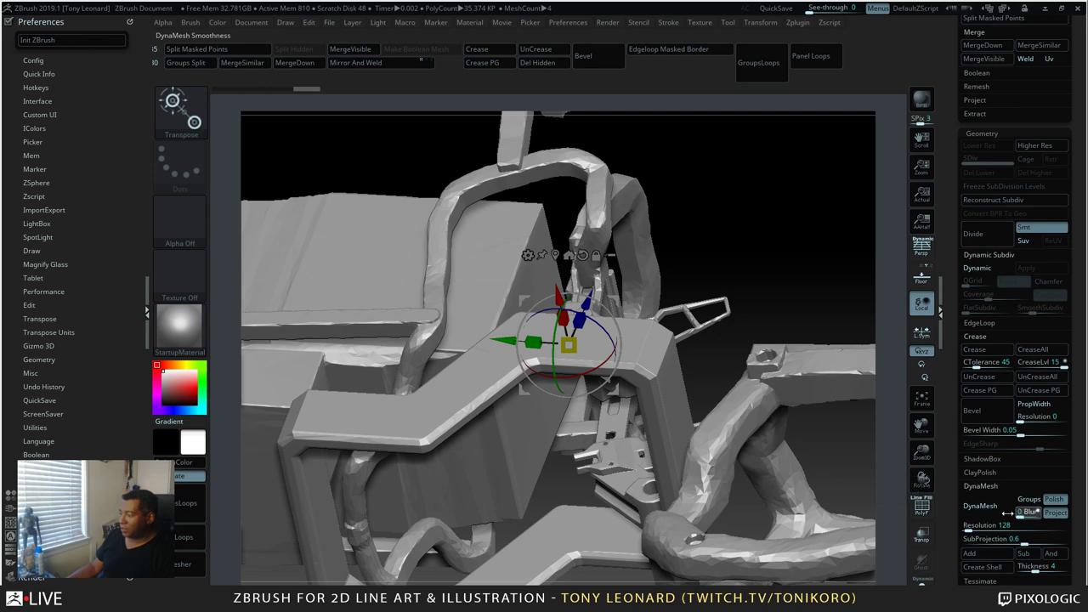
pyautogui.click(1001, 525)
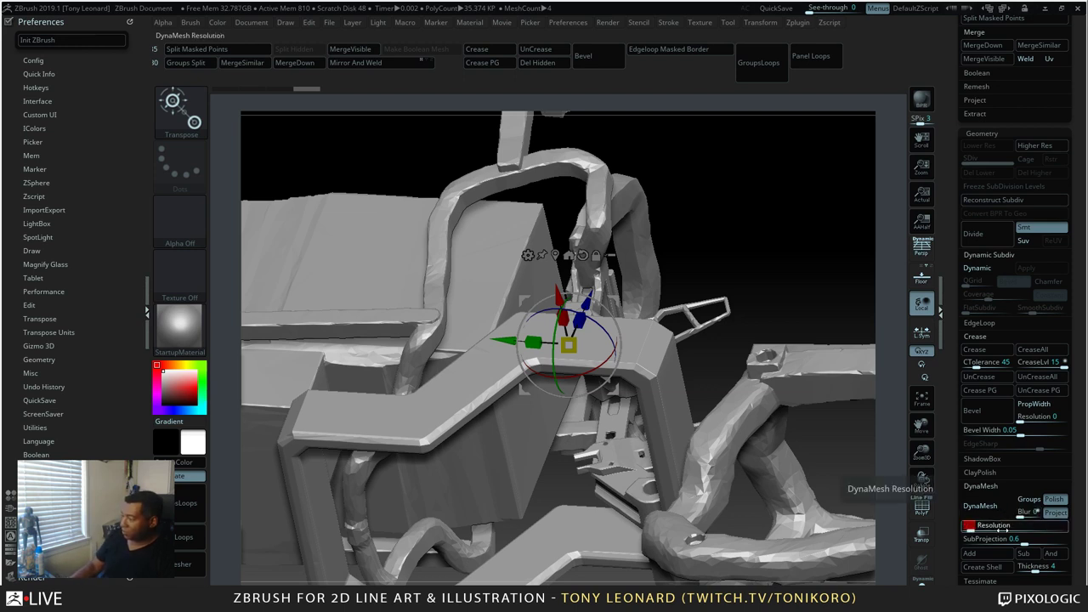
pyautogui.click(1002, 512)
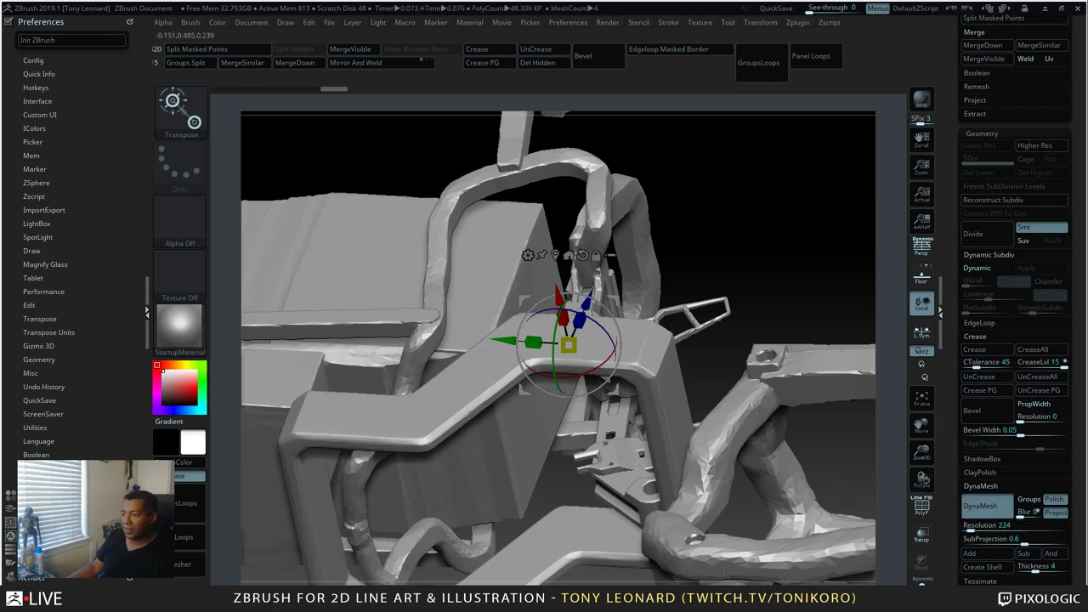
pyautogui.hotkey('shift', 'f')
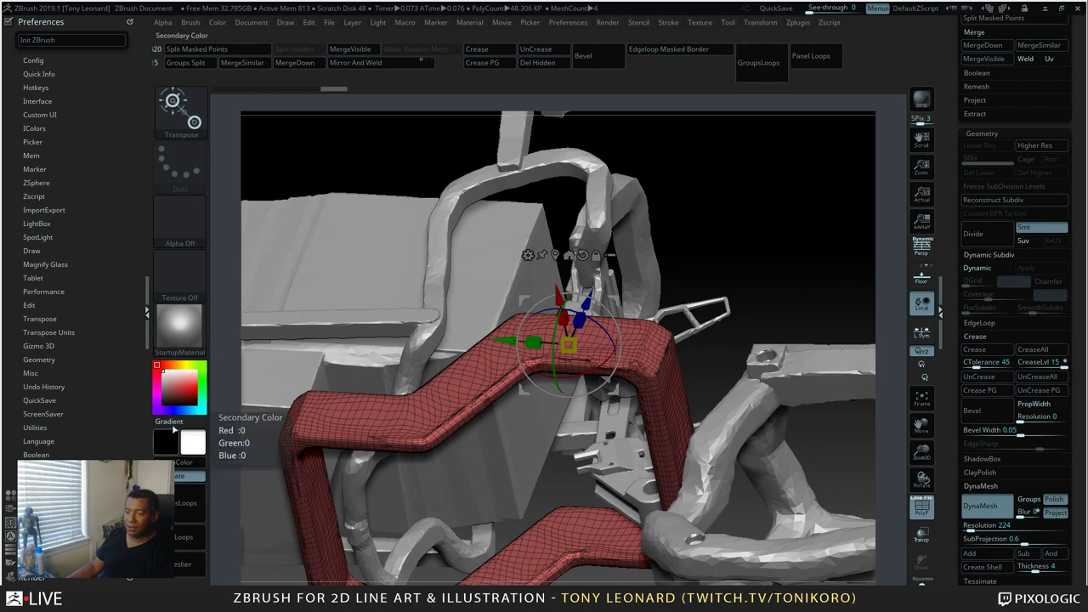
pyautogui.hotkey('shift', 'f')
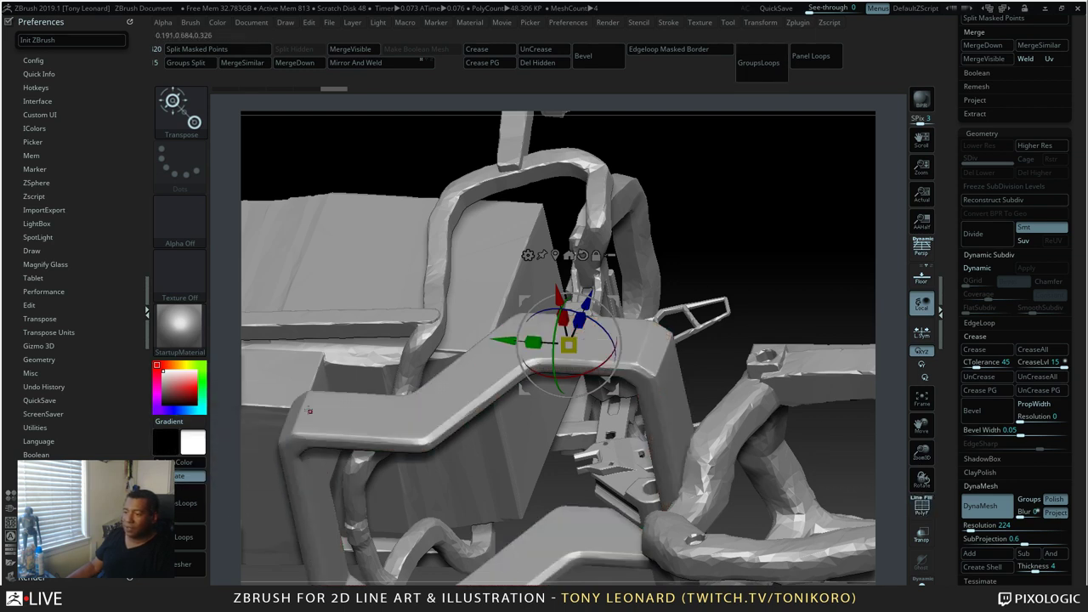
pyautogui.press('ctrl')
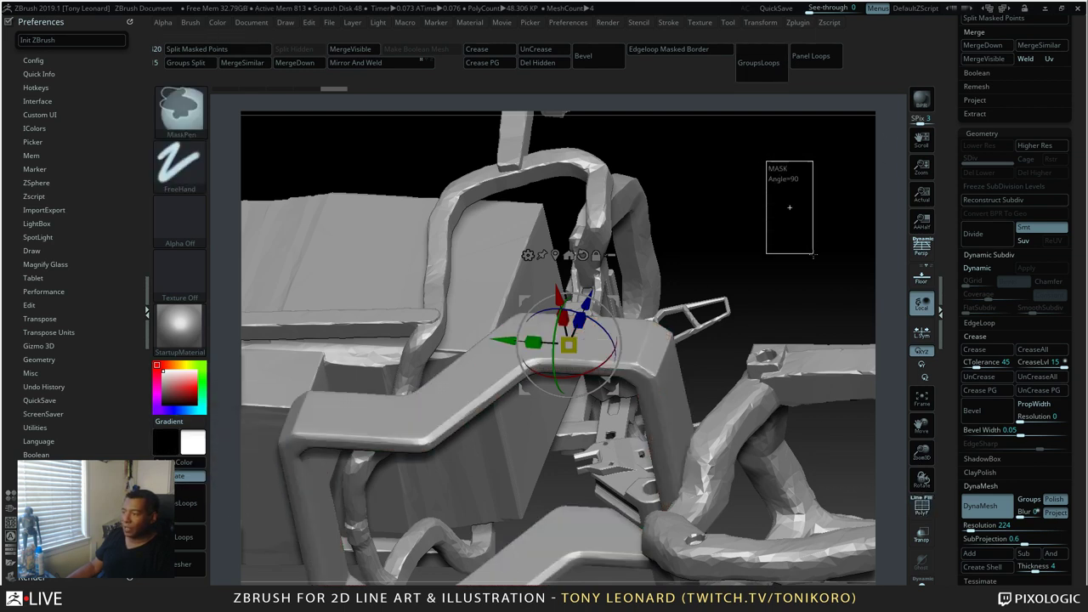
pyautogui.moveTo(889, 368); pyautogui.dragTo(650, 444)
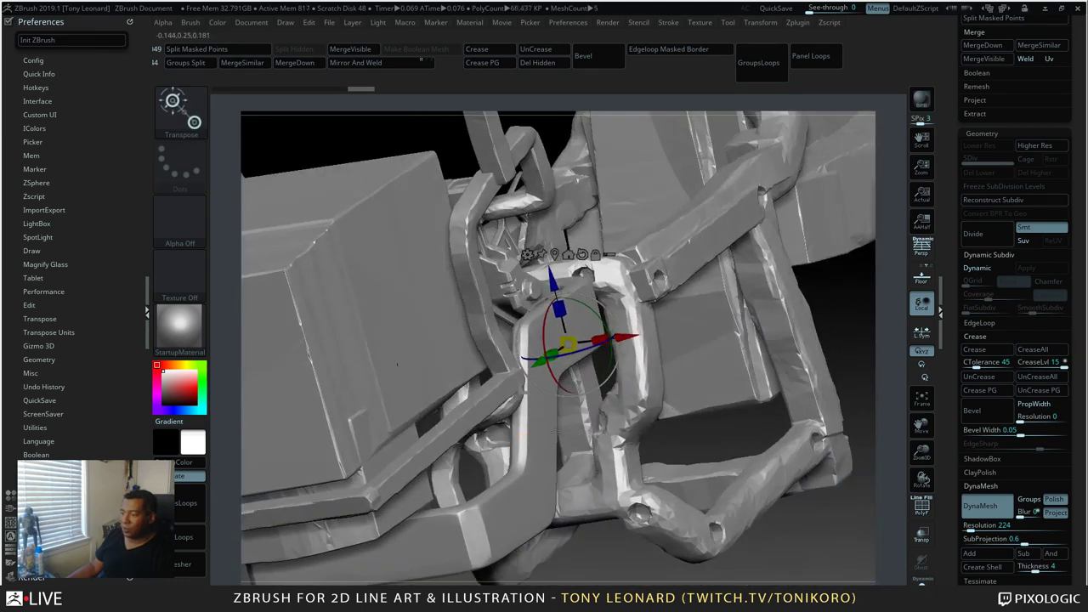
pyautogui.moveTo(602, 543); pyautogui.dragTo(510, 450)
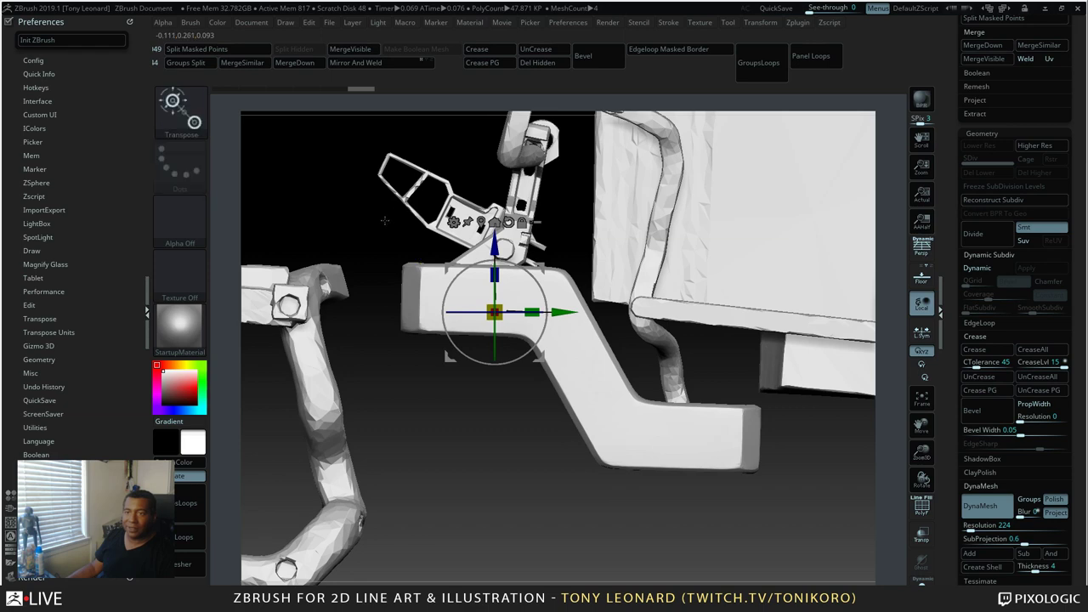
pyautogui.hotkey('ctrl', 'shift')
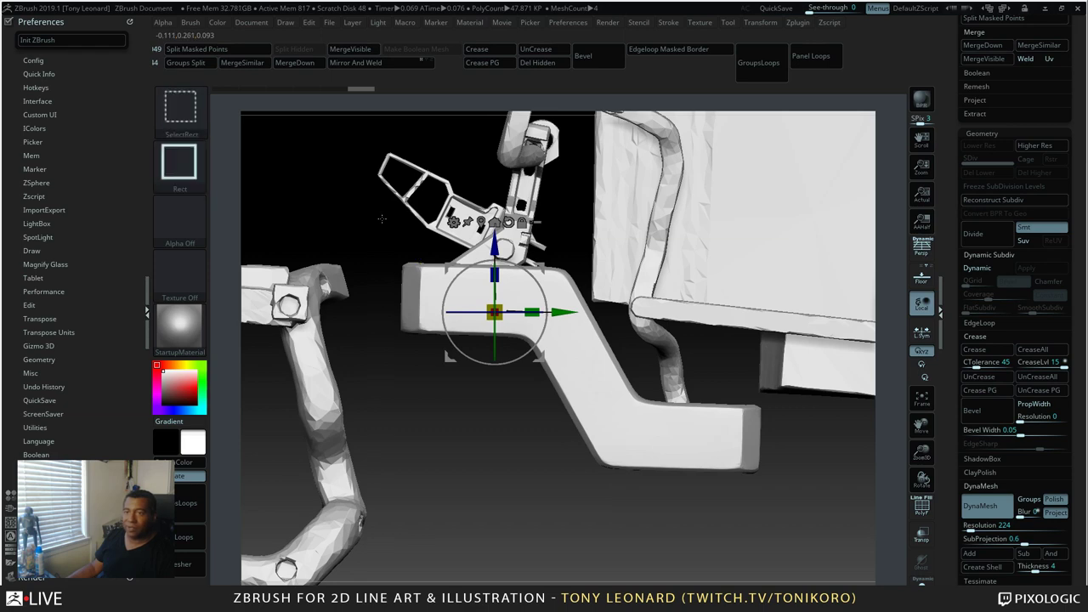
pyautogui.click(179, 107)
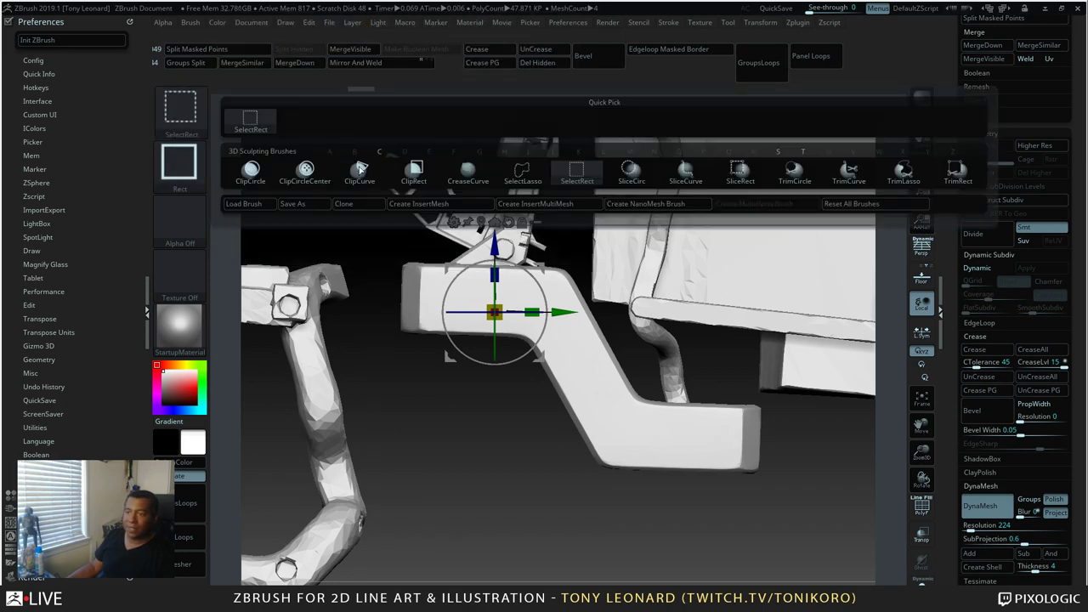
pyautogui.hotkey('ctrl', 'shift')
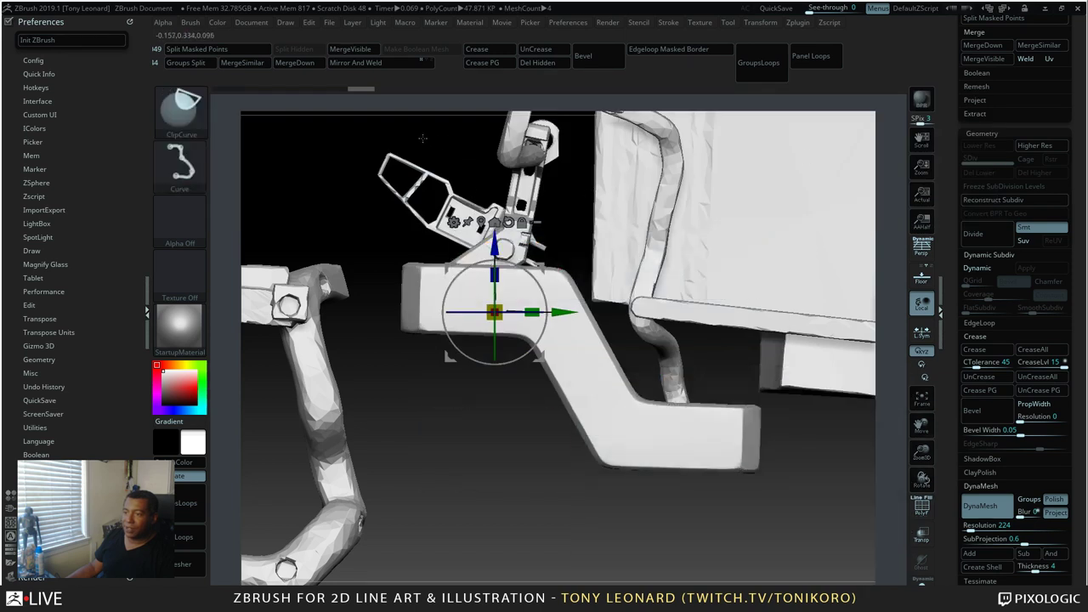
pyautogui.moveTo(433, 192)
pyautogui.keyDown('ctrl'); pyautogui.keyDown('shift'); pyautogui.mouseDown()
pyautogui.moveTo(448, 273)
pyautogui.moveTo(497, 289)
pyautogui.moveTo(527, 290)
pyautogui.moveTo(553, 202)
pyautogui.mouseUp(); pyautogui.keyUp('shift'); pyautogui.keyUp('ctrl')
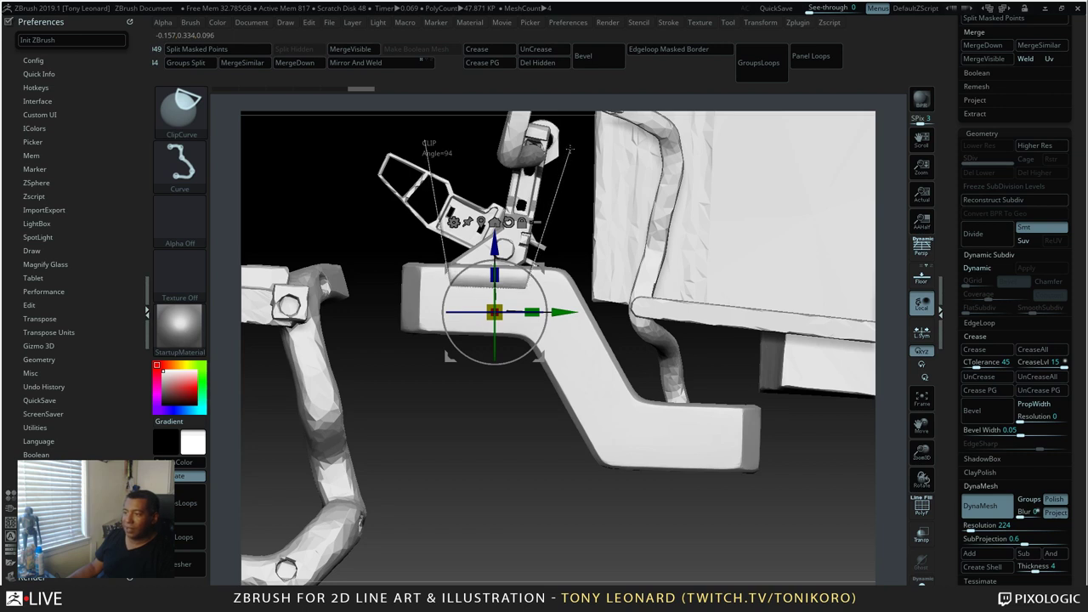
pyautogui.keyDown('ctrl'); pyautogui.keyDown('shift'); pyautogui.moveTo(569, 150); pyautogui.dragTo(562, 155); pyautogui.keyUp('shift'); pyautogui.keyUp('ctrl')
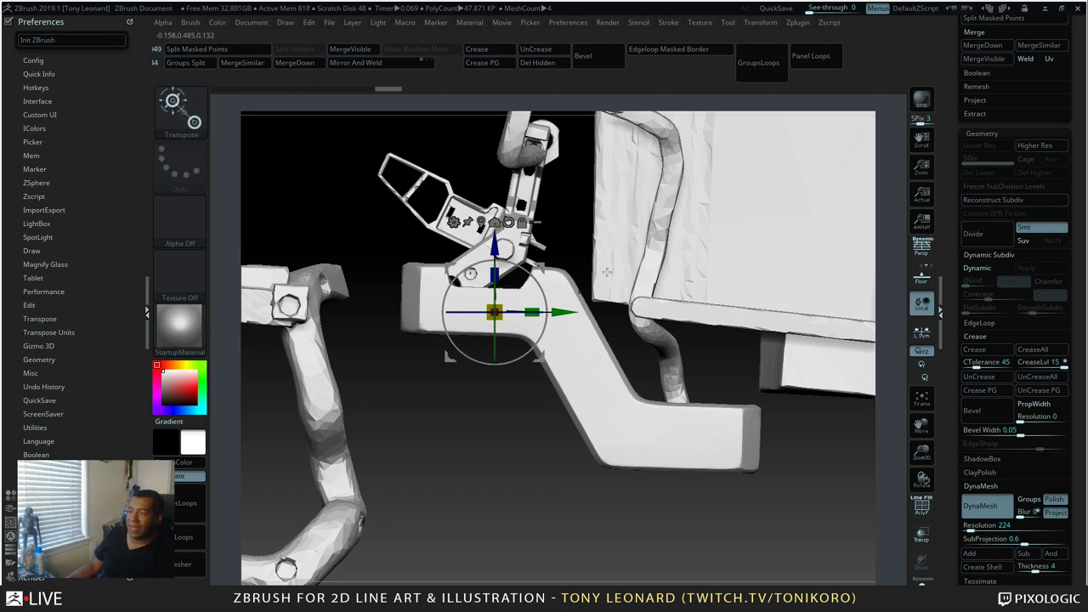
pyautogui.moveTo(607, 272)
pyautogui.mouseDown()
pyautogui.moveTo(350, 199)
pyautogui.moveTo(489, 247)
pyautogui.moveTo(780, 439)
pyautogui.moveTo(617, 435)
pyautogui.moveTo(783, 475)
pyautogui.moveTo(755, 476)
pyautogui.moveTo(764, 489)
pyautogui.moveTo(772, 486)
pyautogui.moveTo(736, 486)
pyautogui.moveTo(744, 510)
pyautogui.moveTo(744, 378)
pyautogui.mouseUp()
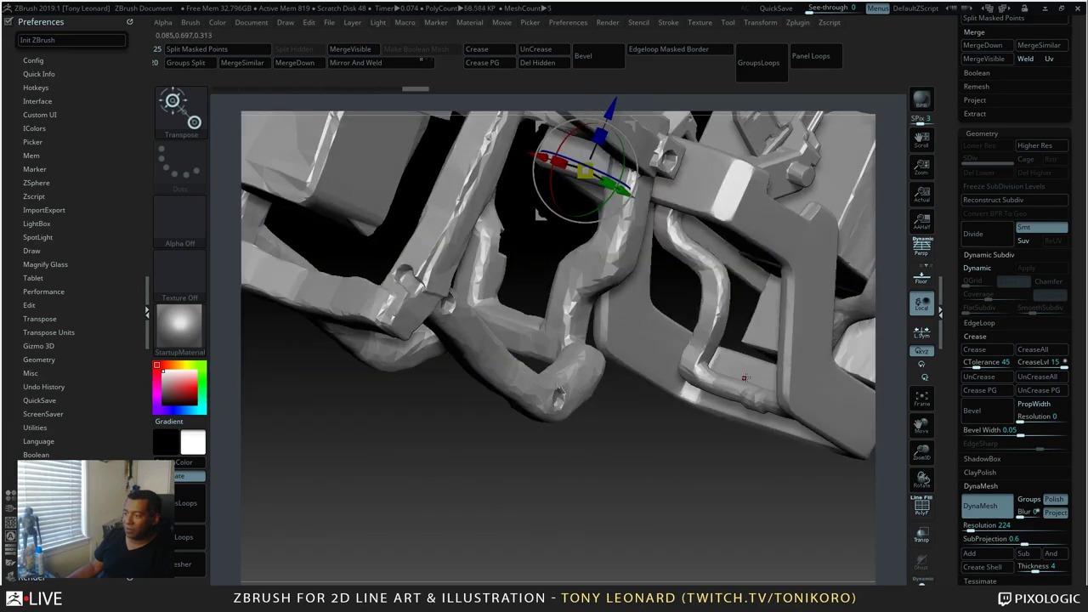
# Orbit, pan and zoom out to review the whole mech, then minimize ZBrush
pyautogui.moveTo(745, 228); pyautogui.dragTo(612, 405)
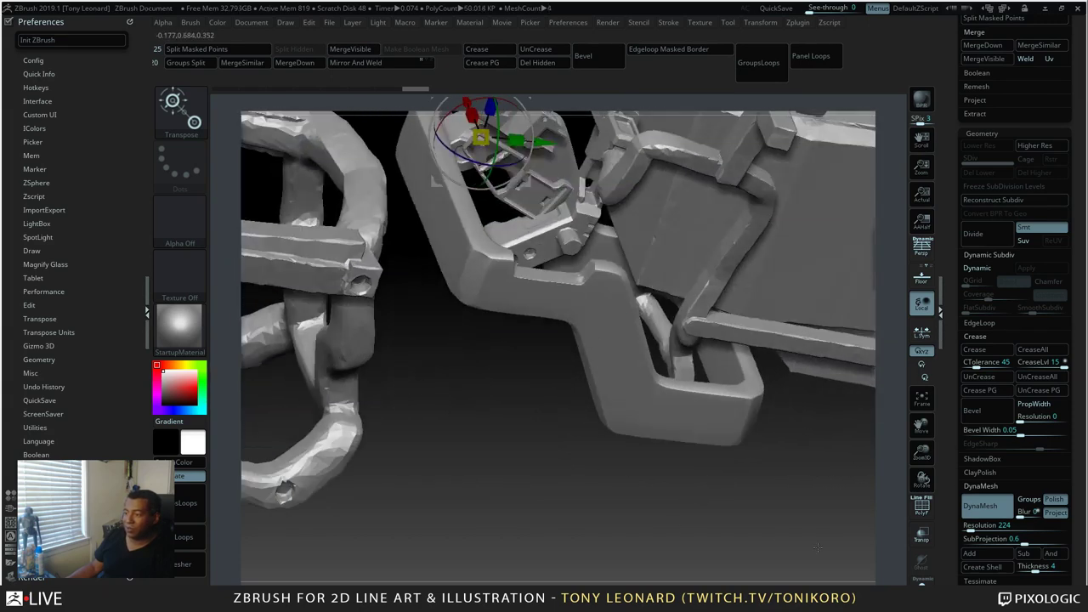
pyautogui.moveTo(817, 548); pyautogui.dragTo(497, 522)
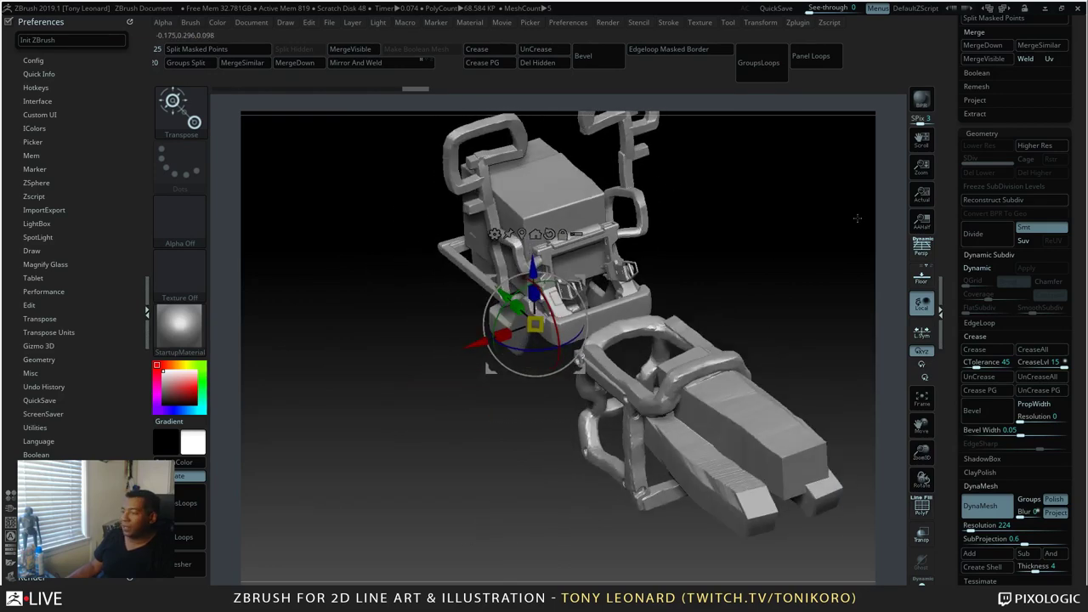
pyautogui.moveTo(856, 218); pyautogui.dragTo(810, 457)
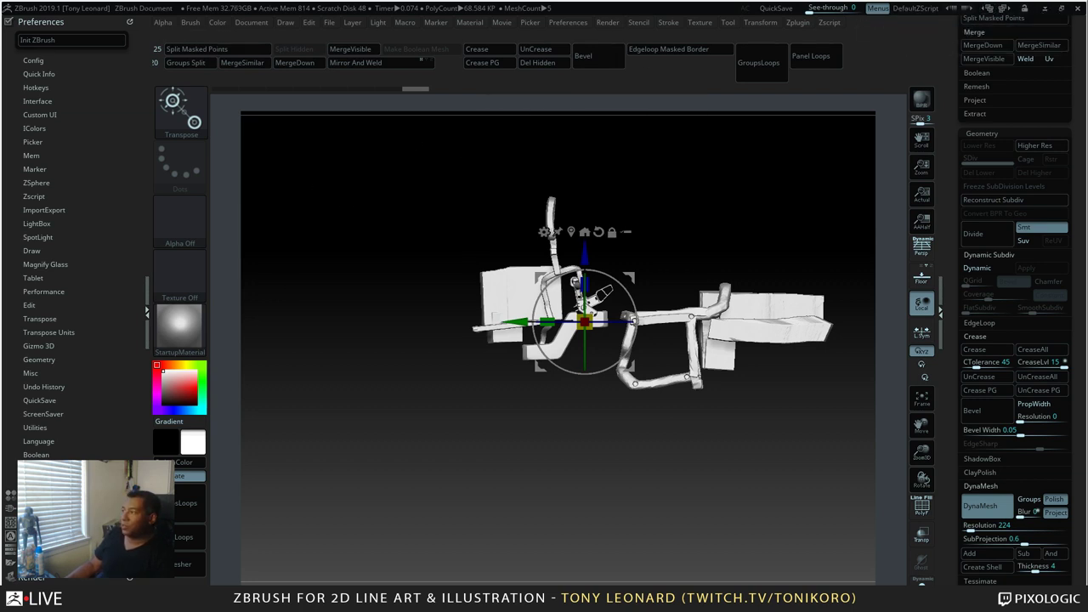
pyautogui.keyDown('alt'); pyautogui.moveTo(750, 168); pyautogui.dragTo(698, 281); pyautogui.keyUp('alt')
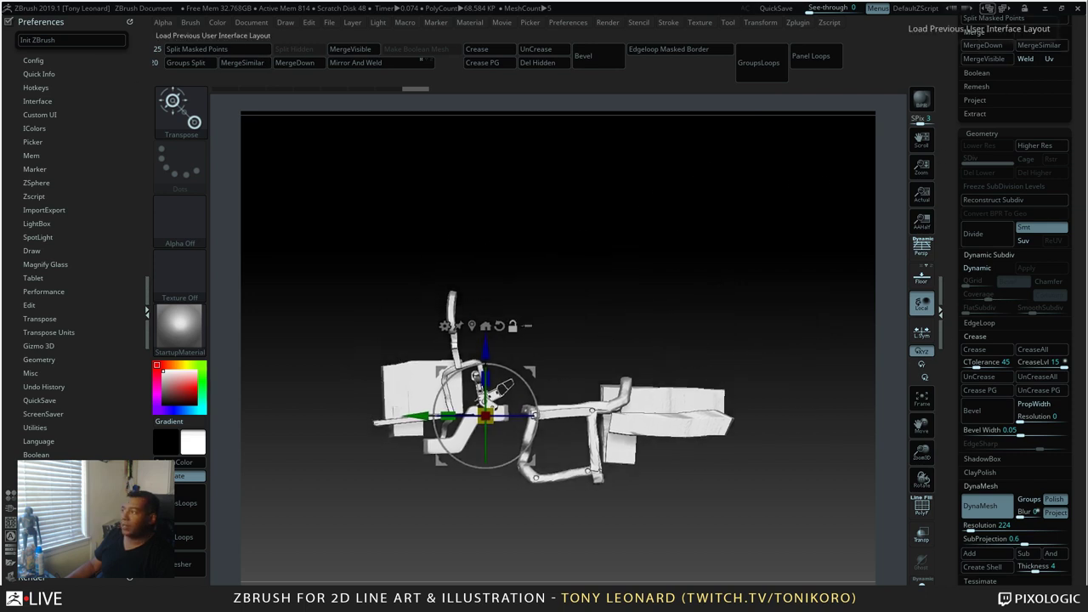
pyautogui.moveTo(719, 215); pyautogui.dragTo(771, 306)
pyautogui.moveTo(944, 122); pyautogui.dragTo(944, 134)
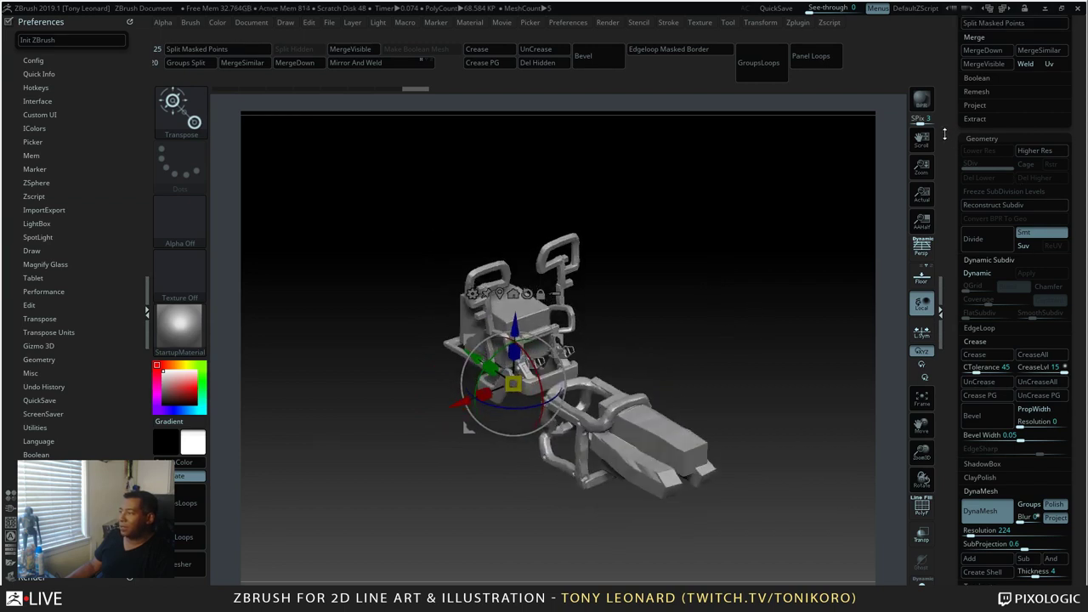
pyautogui.scroll(10, 944, 133)
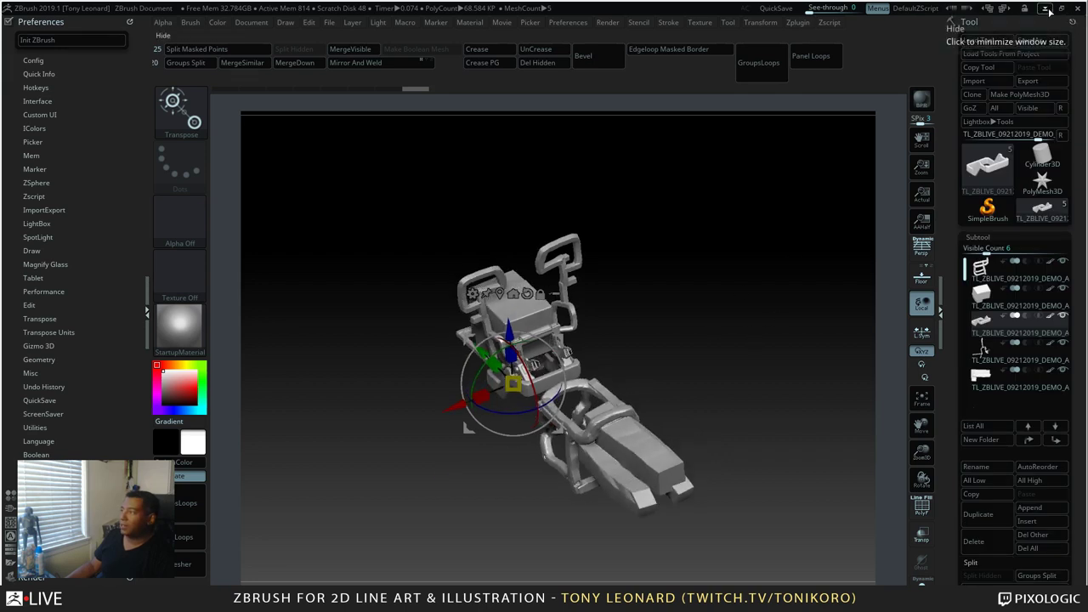
pyautogui.click(1044, 8)
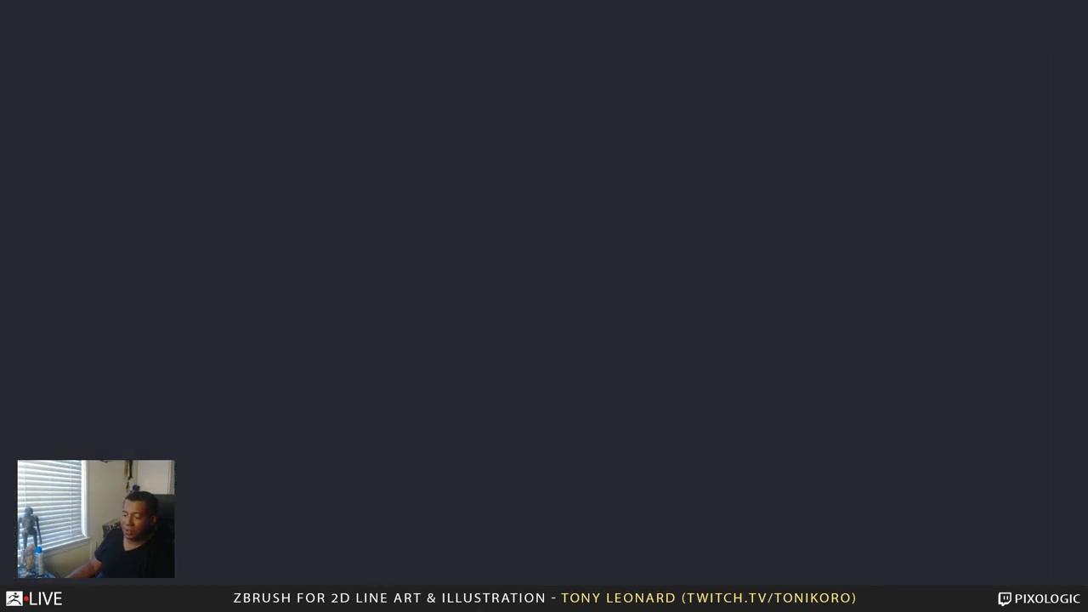
# Bring the Autodesk Maya 2018 window forward from the taskbar, showing its invalid-license notice
pyautogui.moveTo(408, 601)
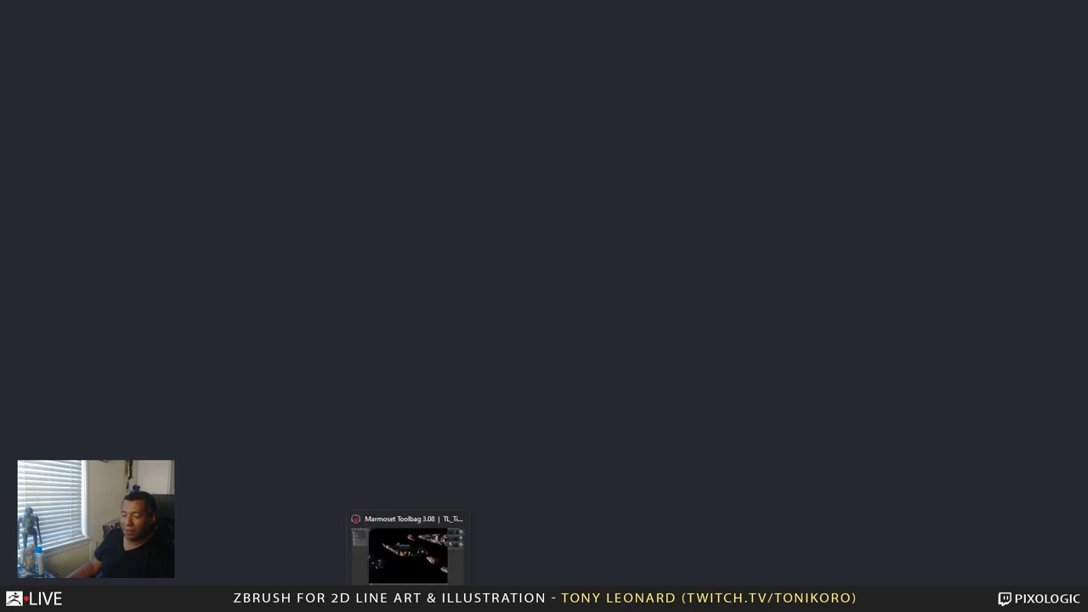
pyautogui.moveTo(241, 602)
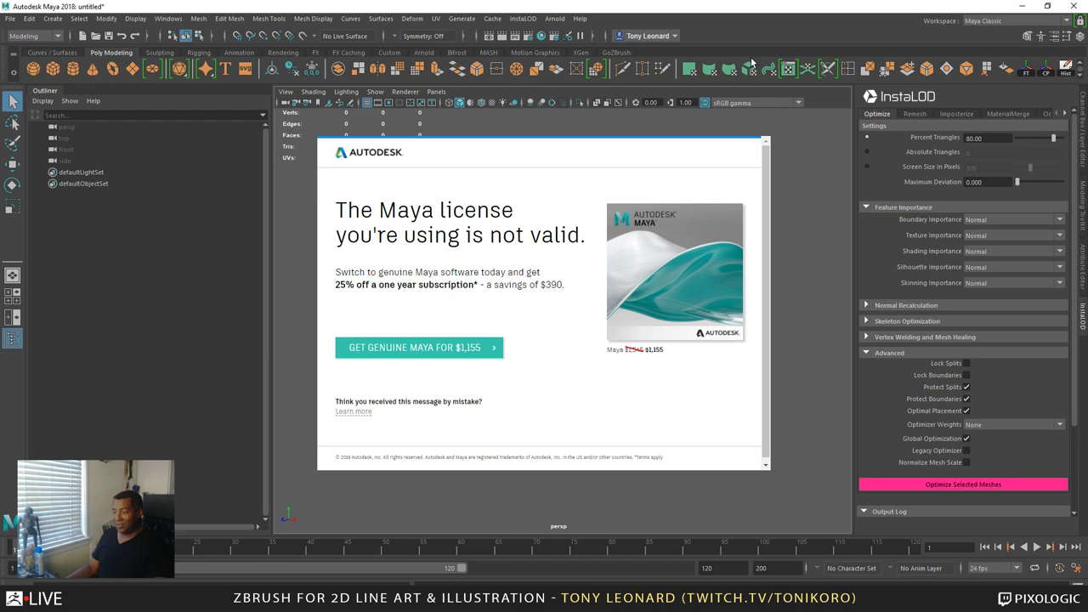
# Toggle Maya's full-screen viewport with Ctrl+Space and bring up the window switcher to return to ZBrush
pyautogui.hotkey('ctrl', 'space')
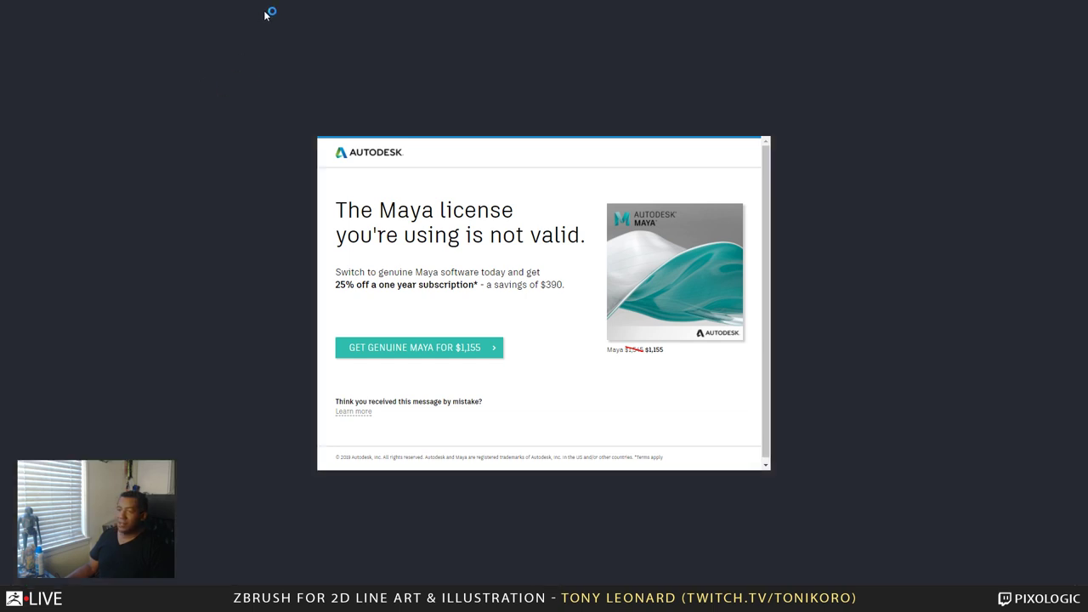
pyautogui.hotkey('alt', 'Tab')
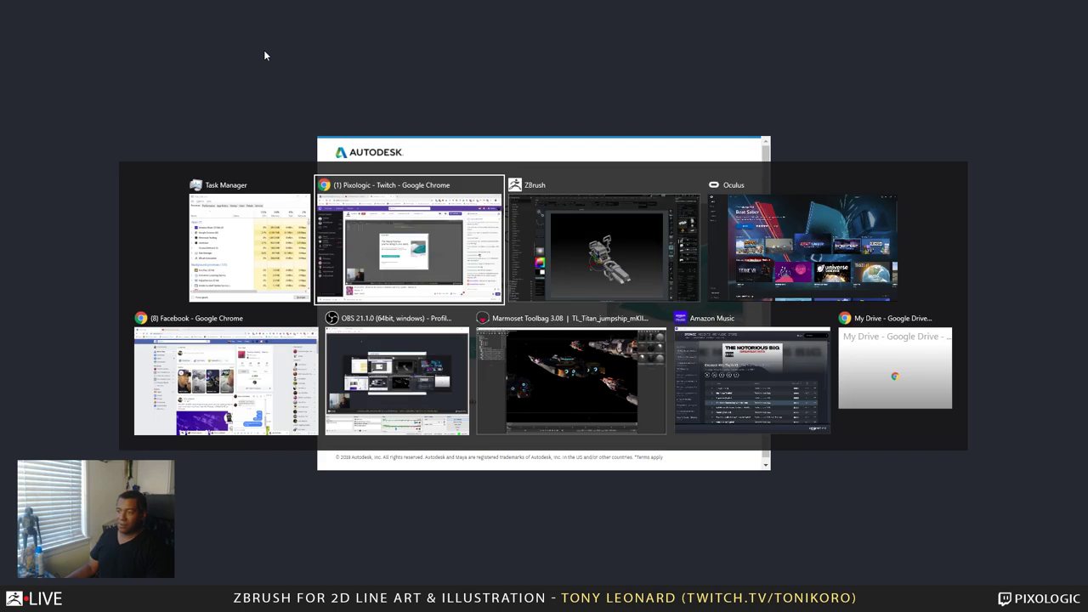
# Return to ZBrush and orbit the mech model until it faces straight front
pyautogui.hotkey('alt', 'Tab')
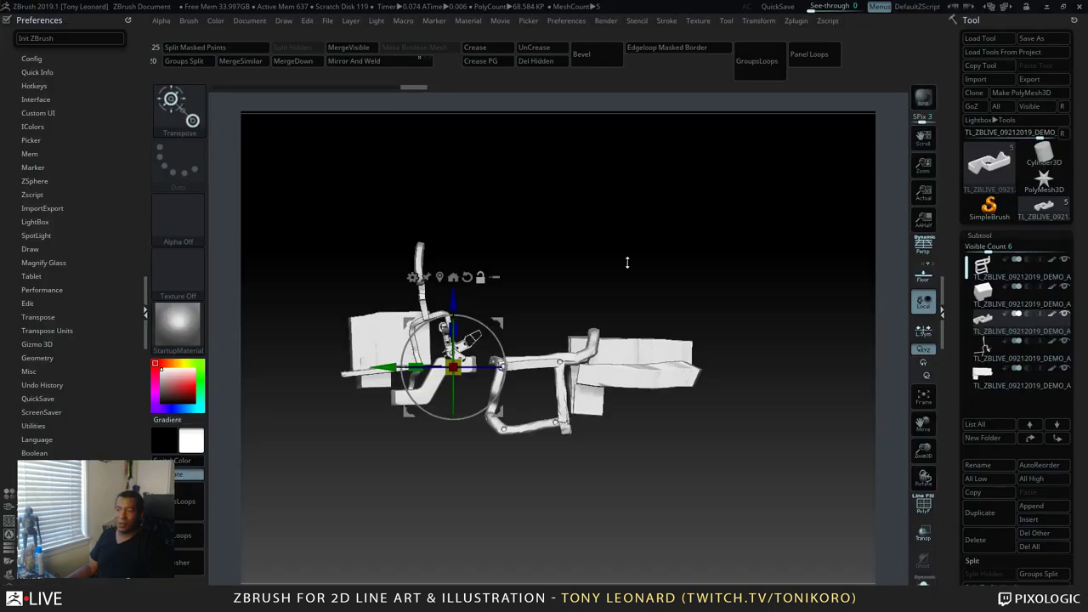
pyautogui.moveTo(719, 258); pyautogui.dragTo(761, 267)
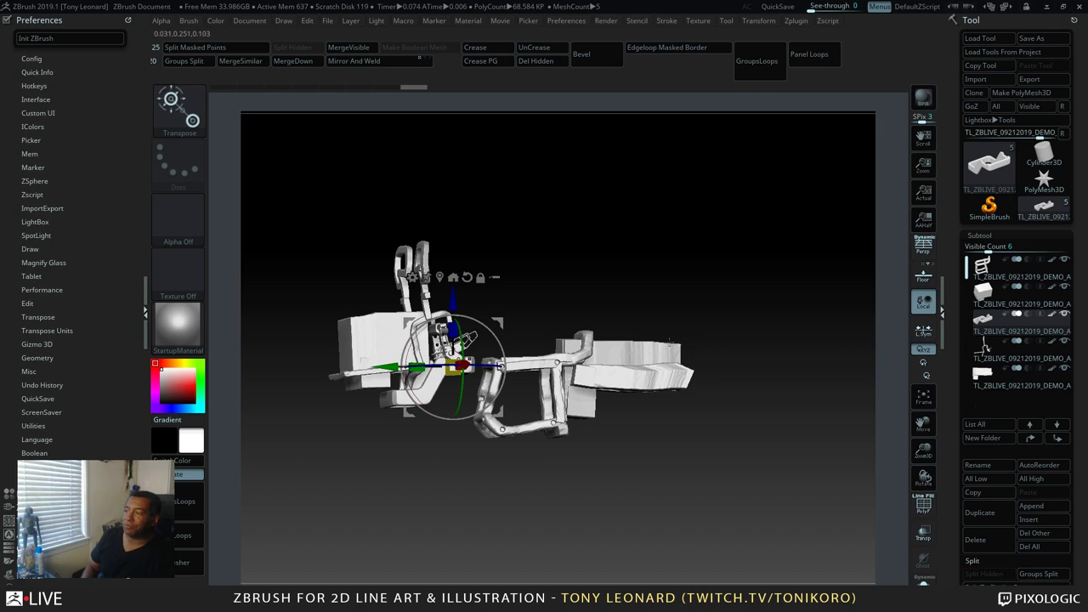
pyautogui.moveTo(714, 227); pyautogui.dragTo(442, 289)
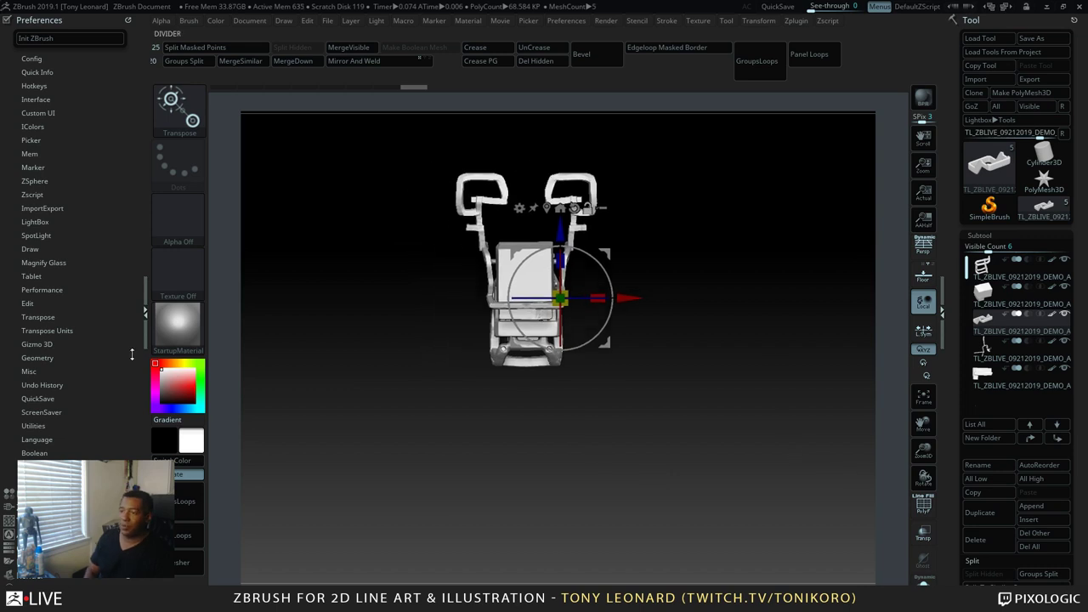
# Select the frame piece (Subtool 4), solo it, turn it to face front and mask its right half
pyautogui.press('q')
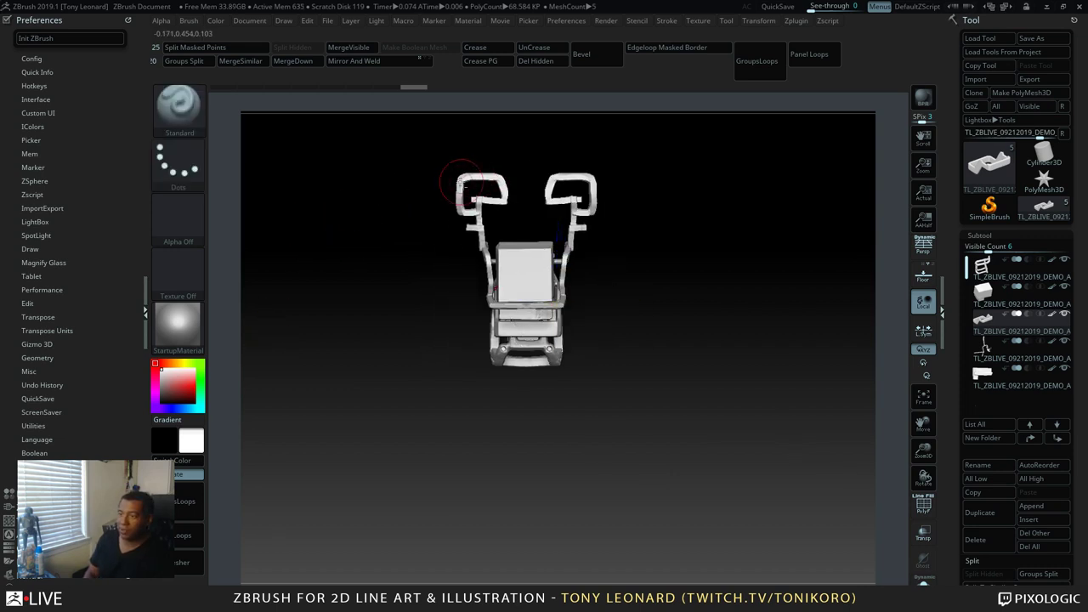
pyautogui.keyDown('alt'); pyautogui.click(469, 181); pyautogui.keyUp('alt')
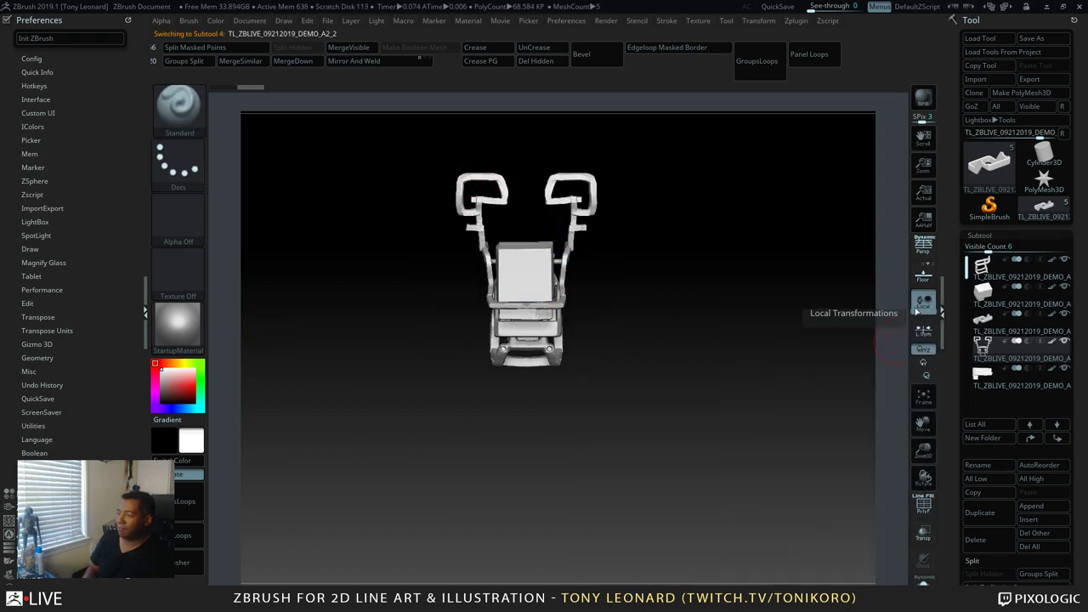
pyautogui.click(923, 581)
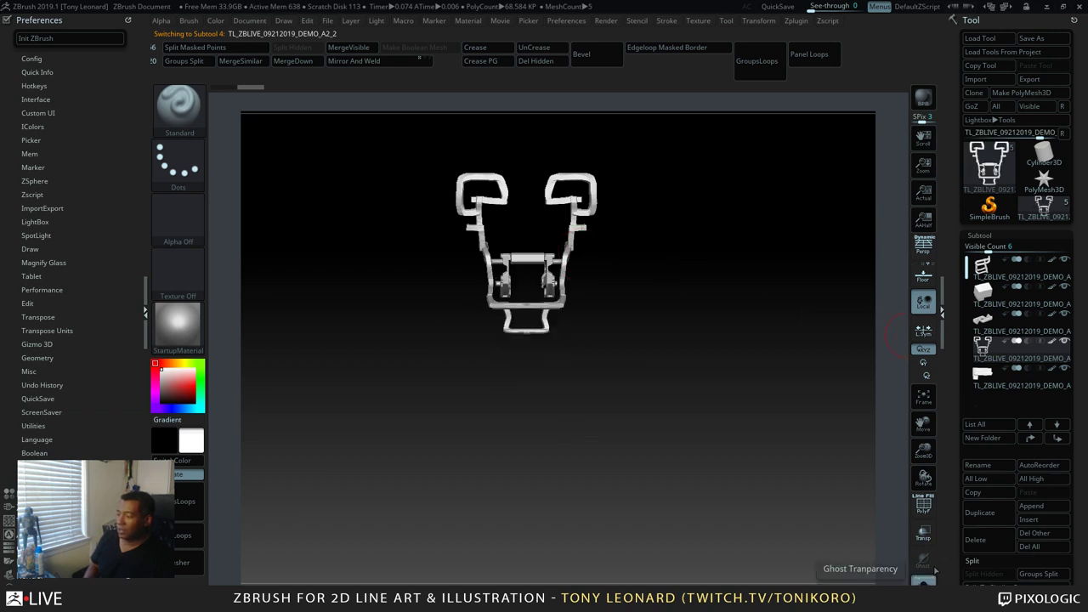
pyautogui.moveTo(340, 199); pyautogui.dragTo(745, 391)
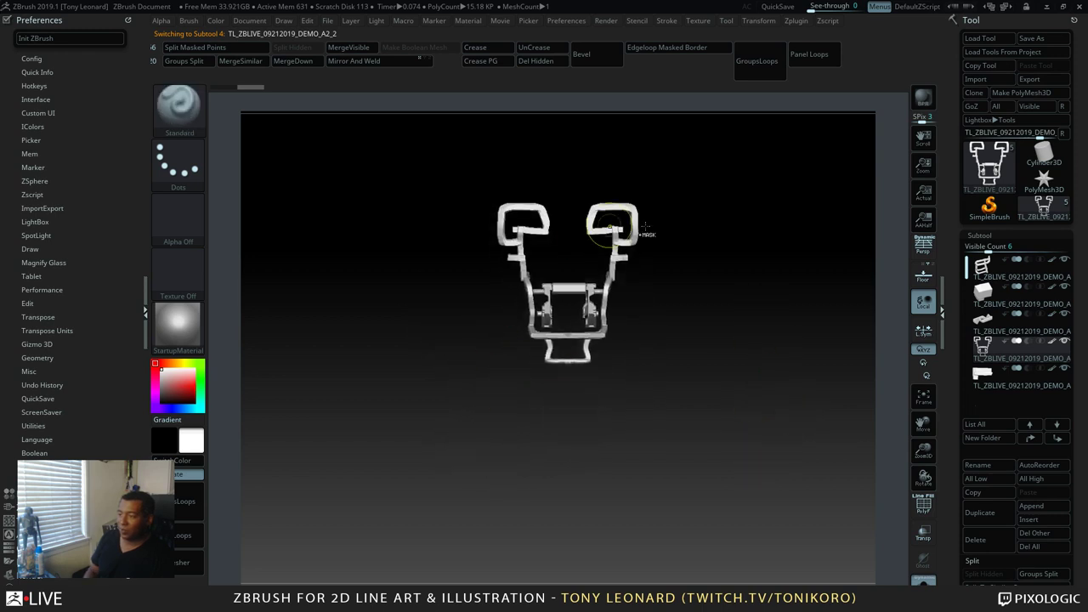
pyautogui.moveTo(718, 161)
pyautogui.keyDown('ctrl'); pyautogui.mouseDown()
pyautogui.moveTo(549, 445)
pyautogui.moveTo(568, 449)
pyautogui.mouseUp(); pyautogui.keyUp('ctrl')
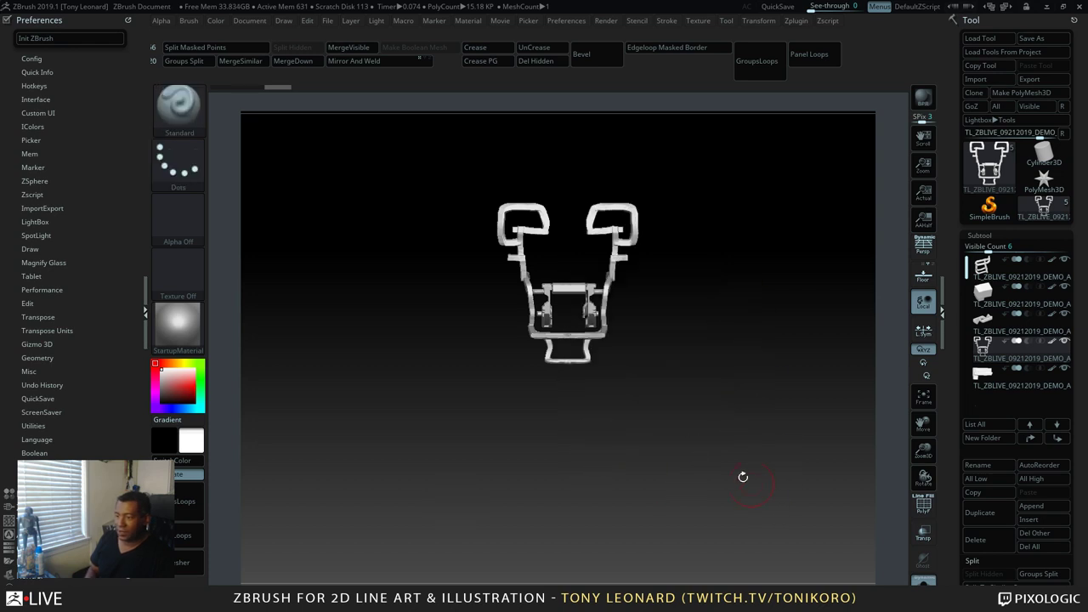
# Turn on PolyFrame to show the frame's wireframe and polygroup colours, then try a straight slice
pyautogui.hotkey('shift', 'f')
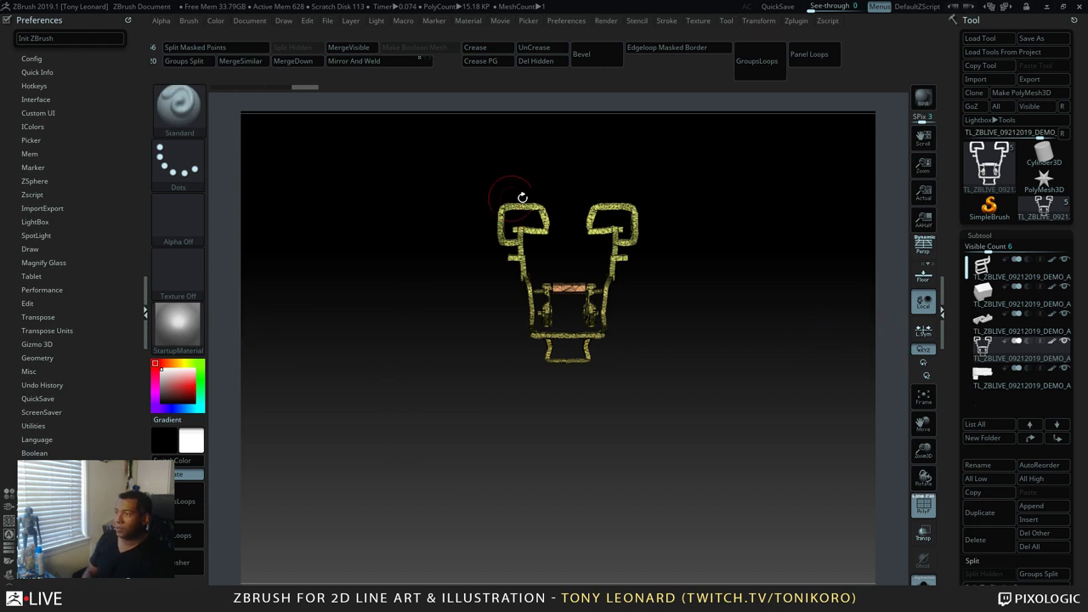
pyautogui.scroll(-10, 951, 490)
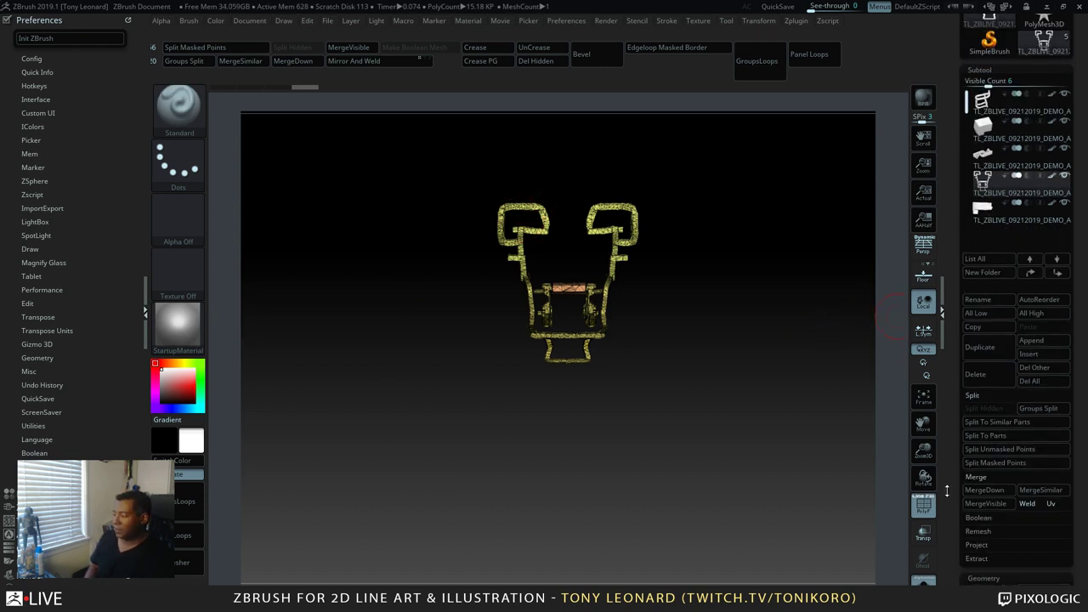
pyautogui.scroll(-4, 951, 490)
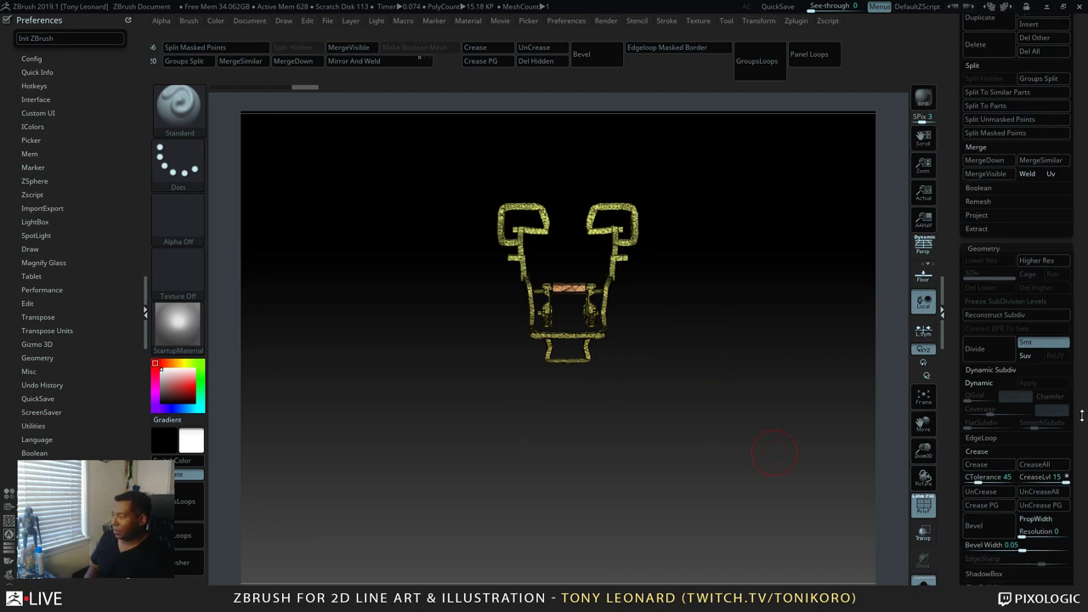
pyautogui.keyDown('ctrl'); pyautogui.keyDown('shift'); pyautogui.moveTo(764, 165); pyautogui.dragTo(609, 430); pyautogui.keyUp('shift'); pyautogui.keyUp('ctrl')
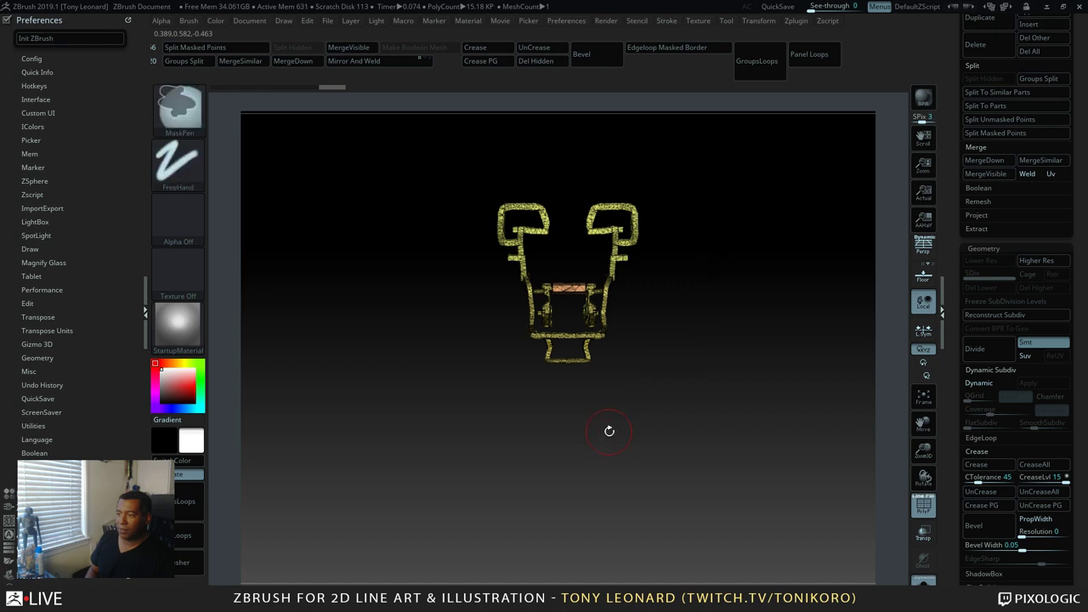
pyautogui.click(169, 166)
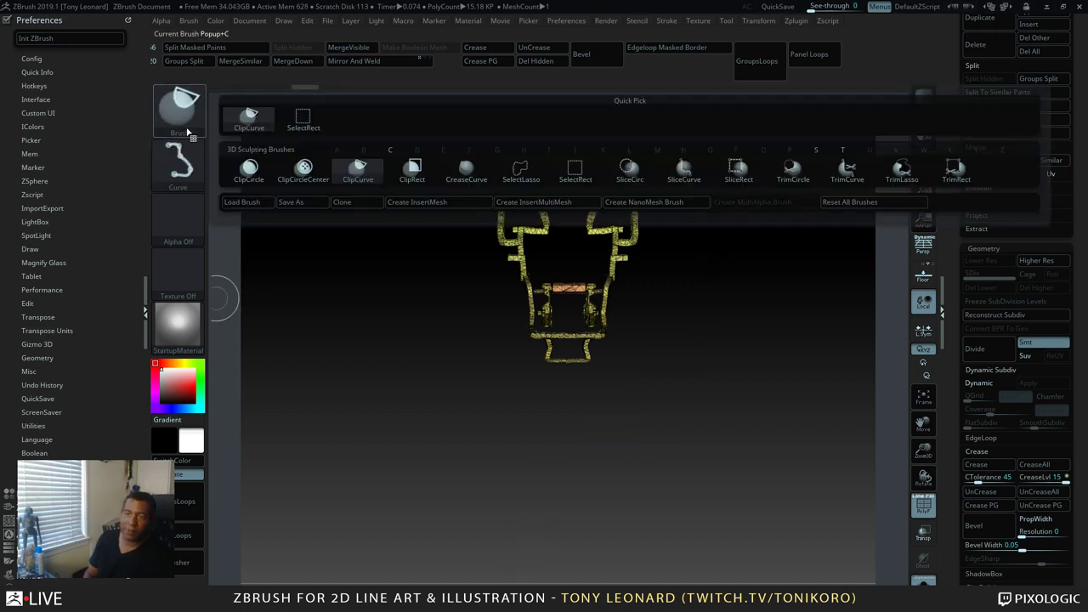
pyautogui.click(301, 121)
pyautogui.moveTo(693, 192)
pyautogui.keyDown('ctrl'); pyautogui.keyDown('shift'); pyautogui.mouseDown()
pyautogui.moveTo(649, 318)
pyautogui.moveTo(582, 447)
pyautogui.moveTo(567, 453)
pyautogui.moveTo(637, 417)
pyautogui.moveTo(597, 413)
pyautogui.mouseUp(); pyautogui.keyUp('shift'); pyautogui.keyUp('ctrl')
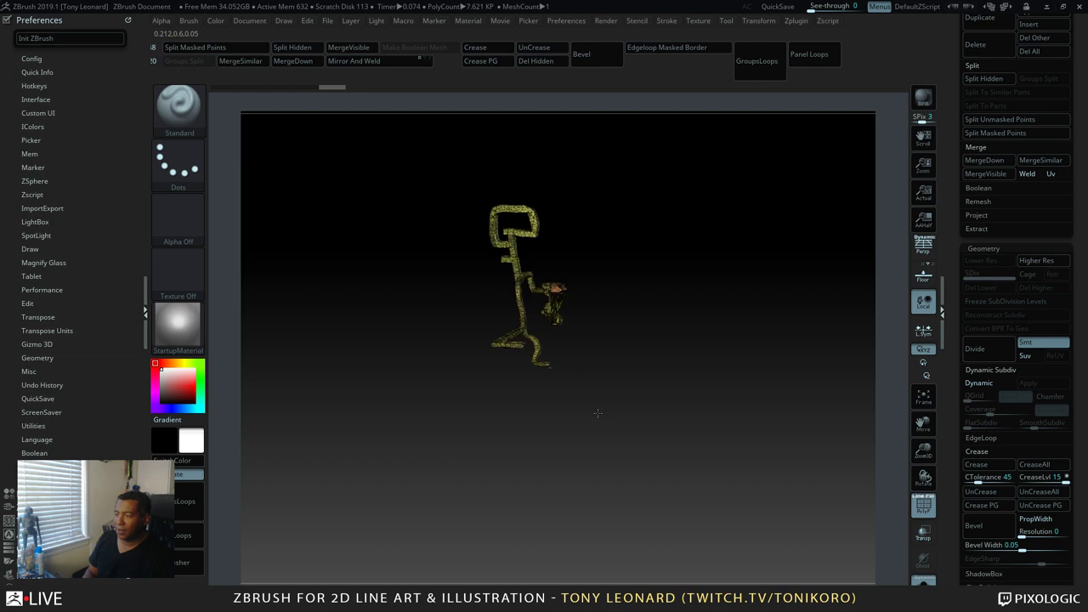
pyautogui.keyDown('ctrl'); pyautogui.keyDown('shift'); pyautogui.click(583, 423); pyautogui.keyUp('shift'); pyautogui.keyUp('ctrl')
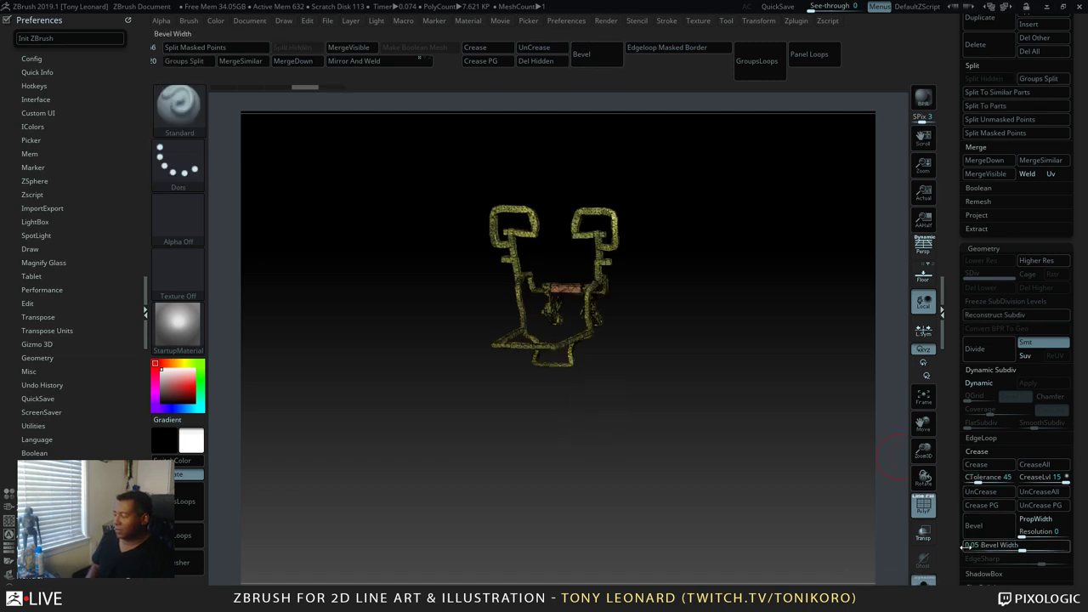
pyautogui.scroll(-5, 965, 547)
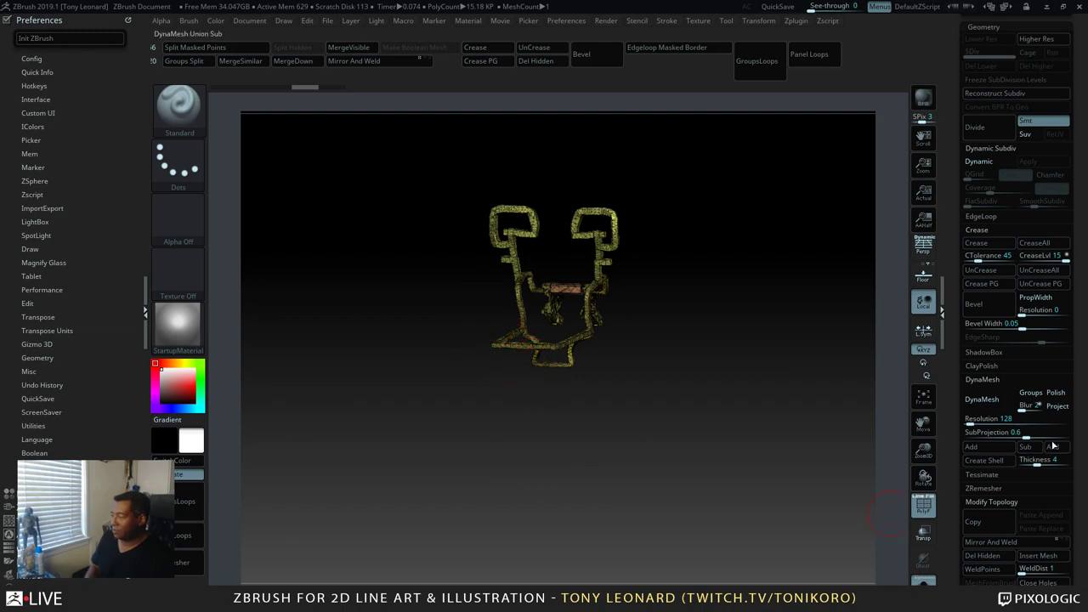
# Set DynaMesh resolution to 224 and remesh the frame piece
pyautogui.click(977, 502)
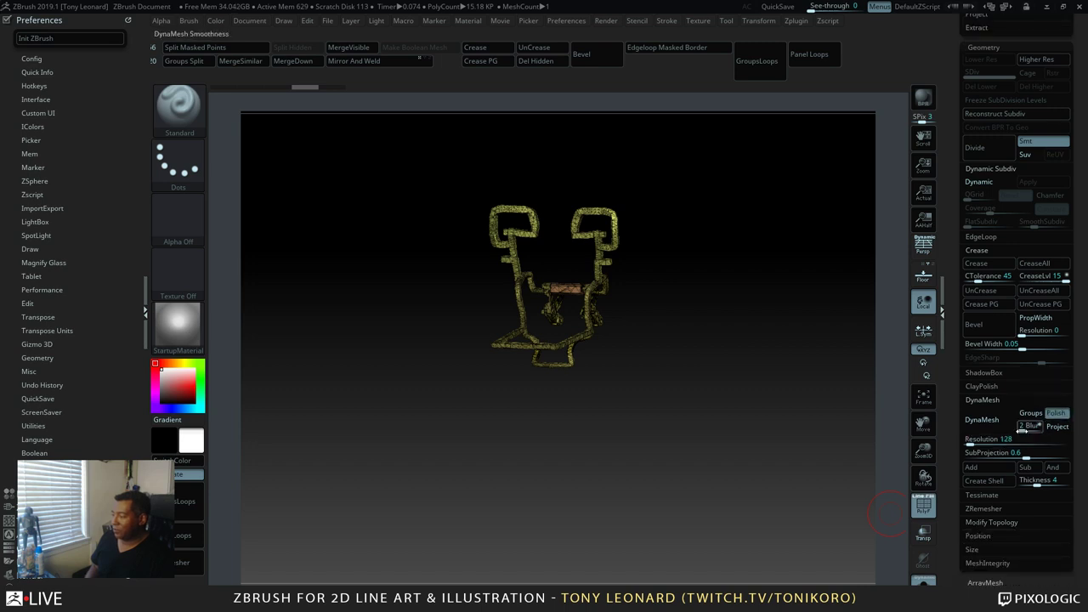
pyautogui.click(994, 441)
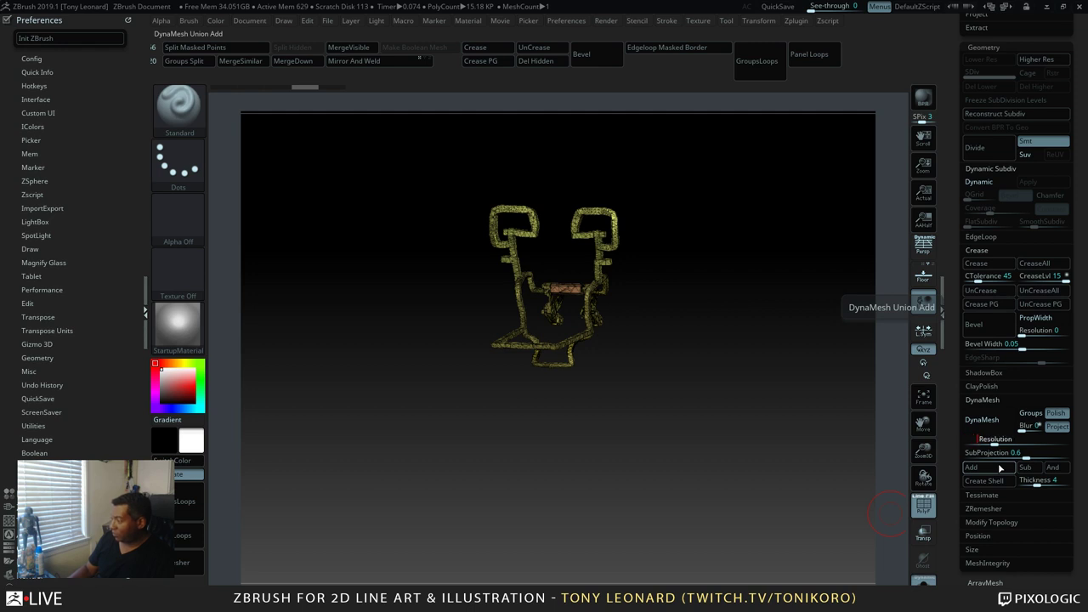
pyautogui.write('224')
pyautogui.press('Return')
pyautogui.click(999, 421)
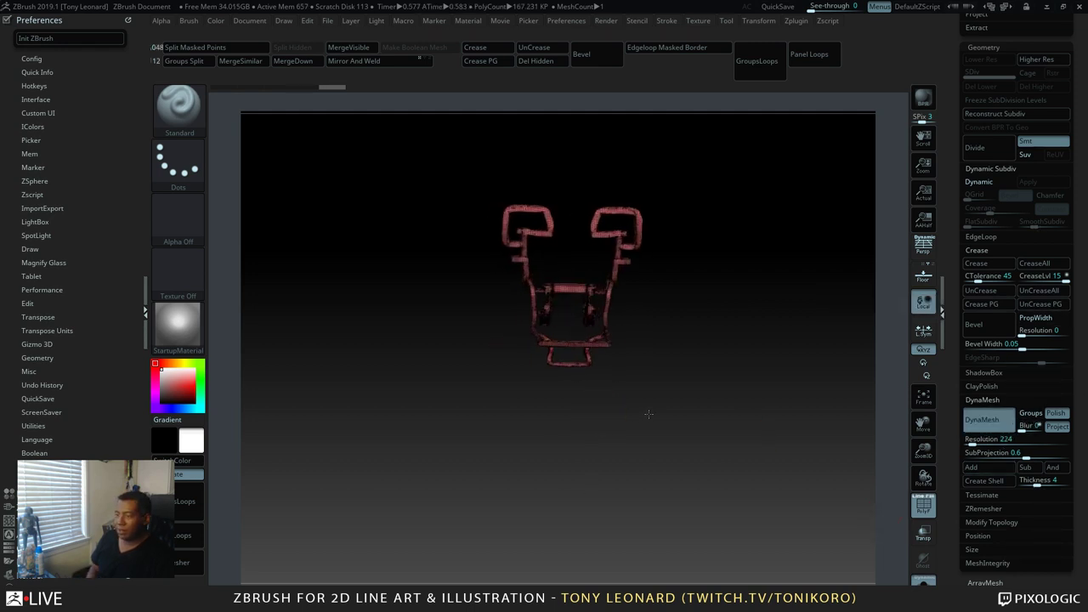
# Hide the right half of the remeshed frame and delete the hidden geometry
pyautogui.keyDown('ctrl'); pyautogui.keyDown('shift'); pyautogui.moveTo(697, 160); pyautogui.dragTo(617, 316); pyautogui.keyUp('shift'); pyautogui.keyUp('ctrl')
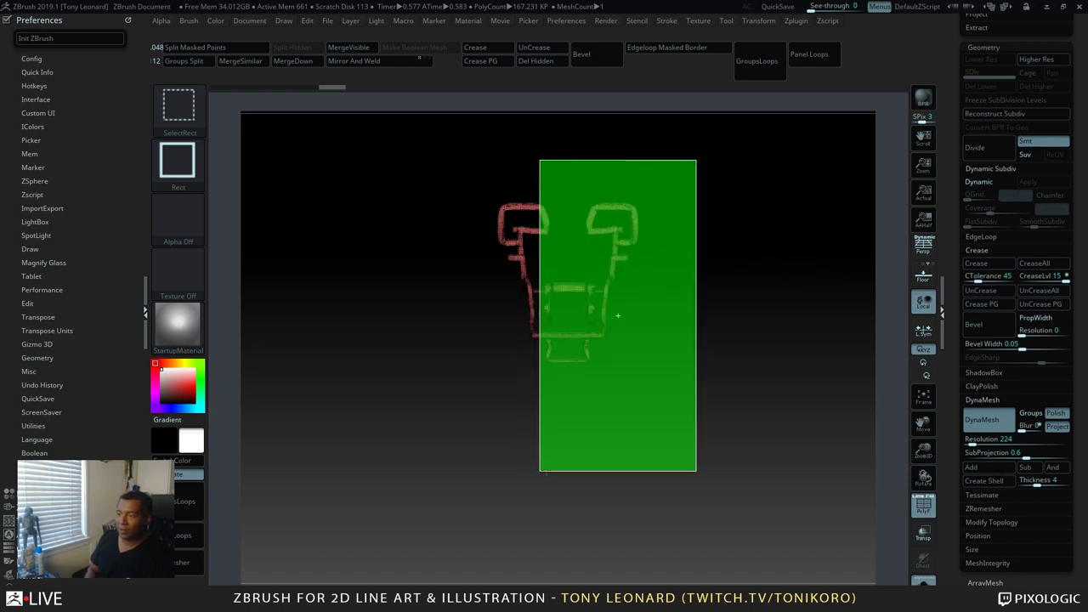
pyautogui.keyDown('ctrl'); pyautogui.keyDown('alt'); pyautogui.keyDown('shift'); pyautogui.moveTo(540, 471); pyautogui.dragTo(567, 477); pyautogui.keyUp('shift'); pyautogui.keyUp('alt'); pyautogui.keyUp('ctrl')
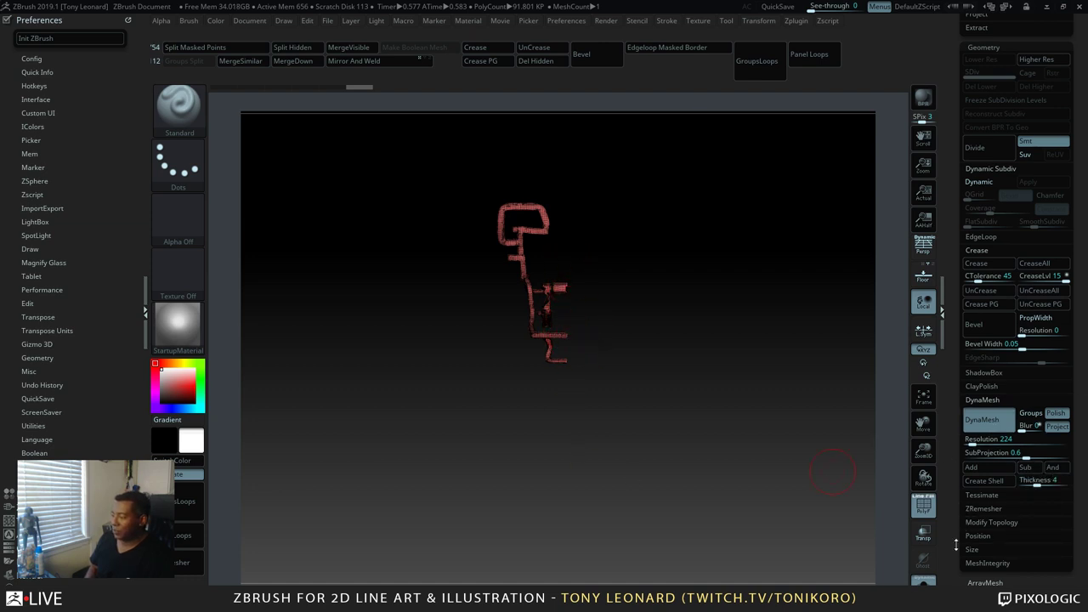
pyautogui.scroll(-5, 977, 510)
pyautogui.press('shift')
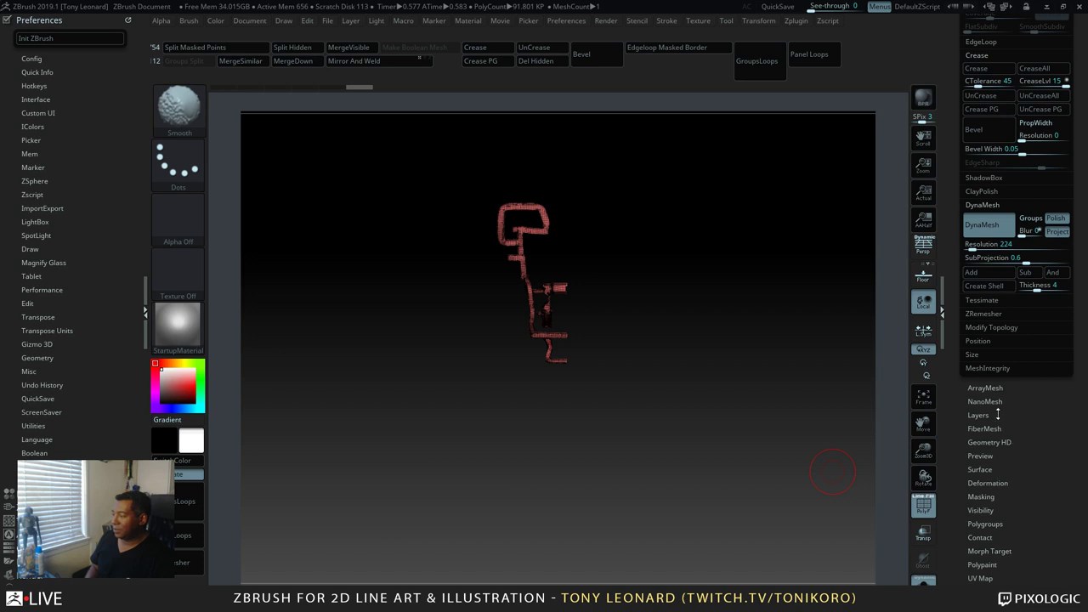
pyautogui.click(1010, 327)
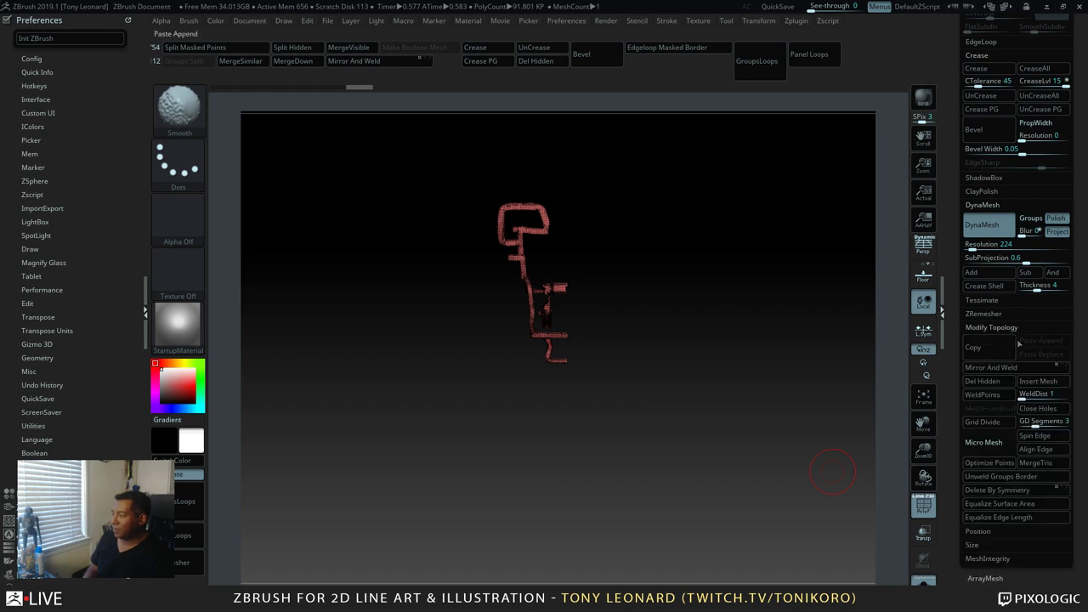
pyautogui.click(1008, 367)
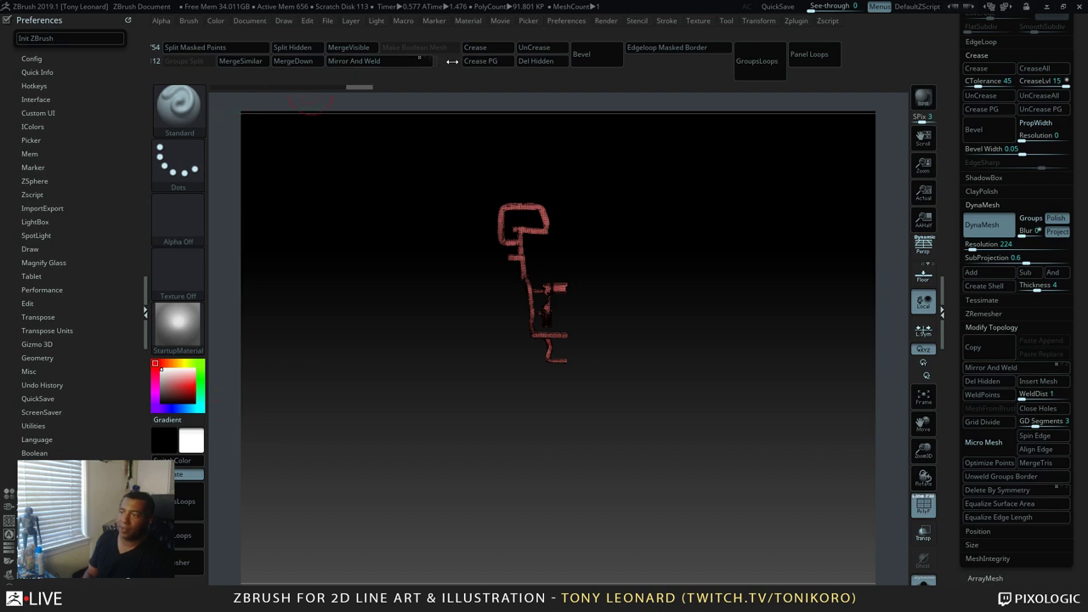
pyautogui.click(555, 64)
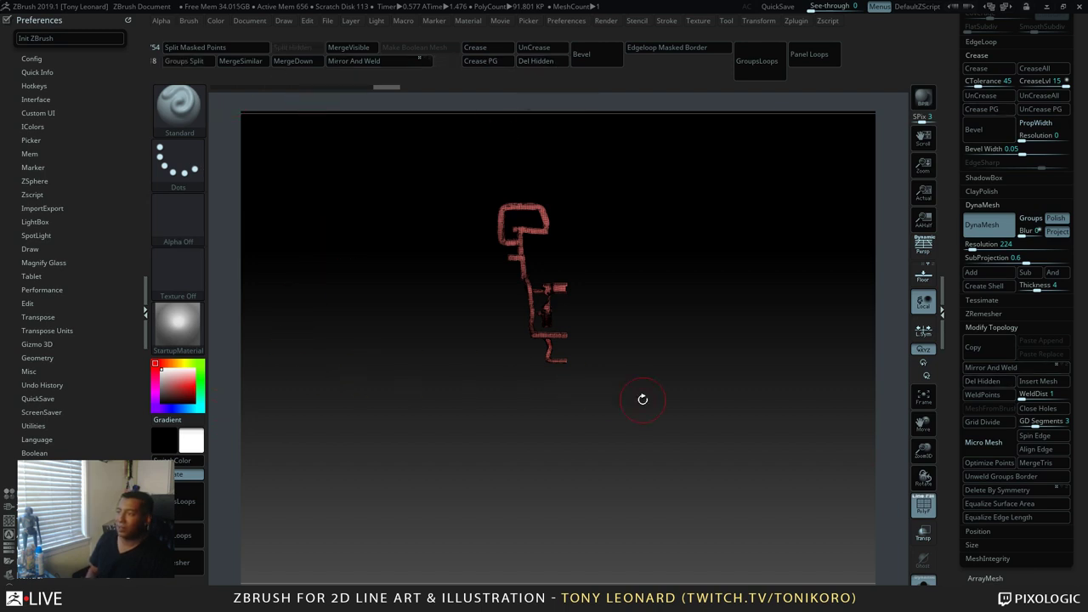
# Weld the frame's coincident points with WeldPoints in Modify Topology
pyautogui.click(984, 368)
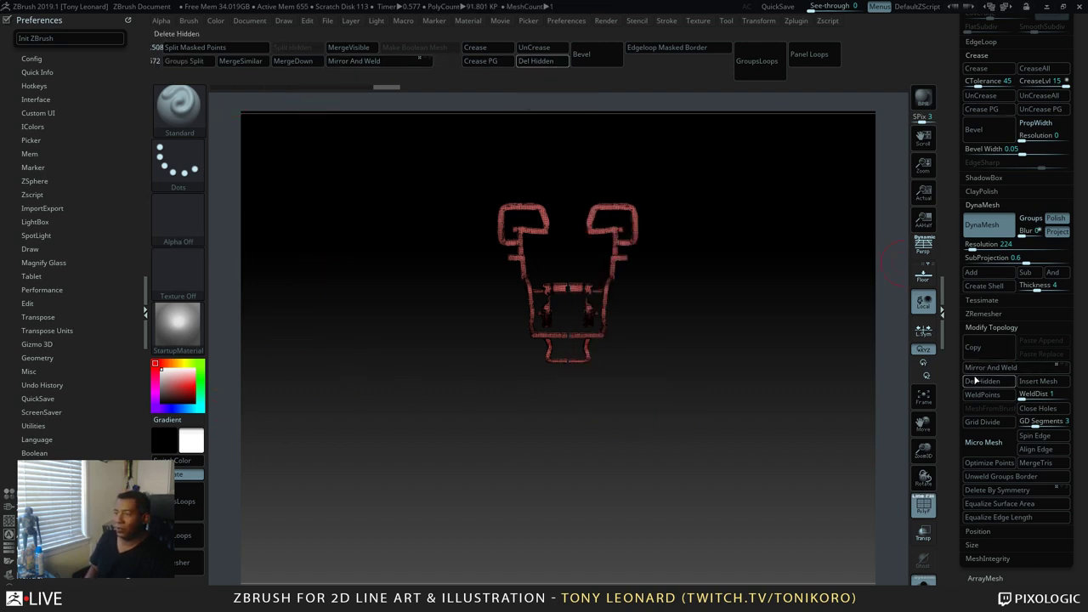
pyautogui.moveTo(551, 447); pyautogui.dragTo(591, 391)
pyautogui.moveTo(629, 281); pyautogui.dragTo(733, 426)
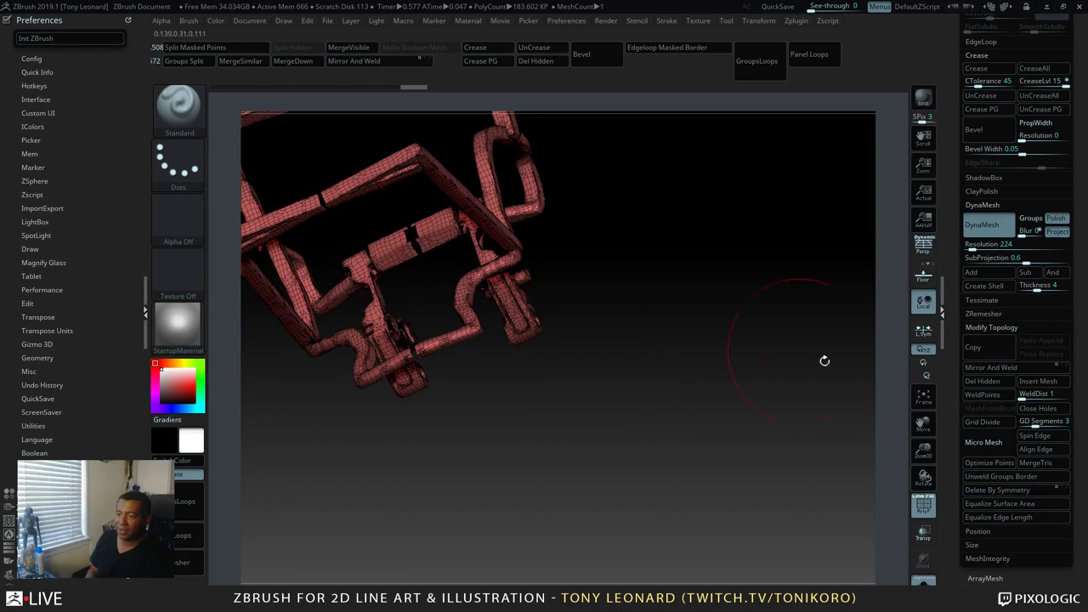
pyautogui.moveTo(826, 359); pyautogui.dragTo(901, 480)
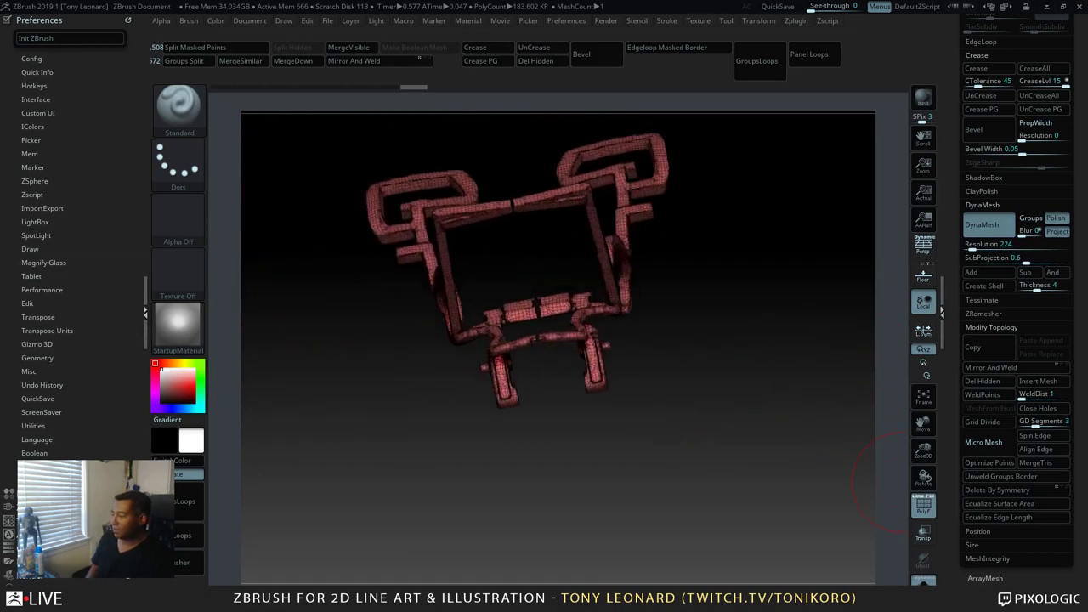
pyautogui.click(1001, 395)
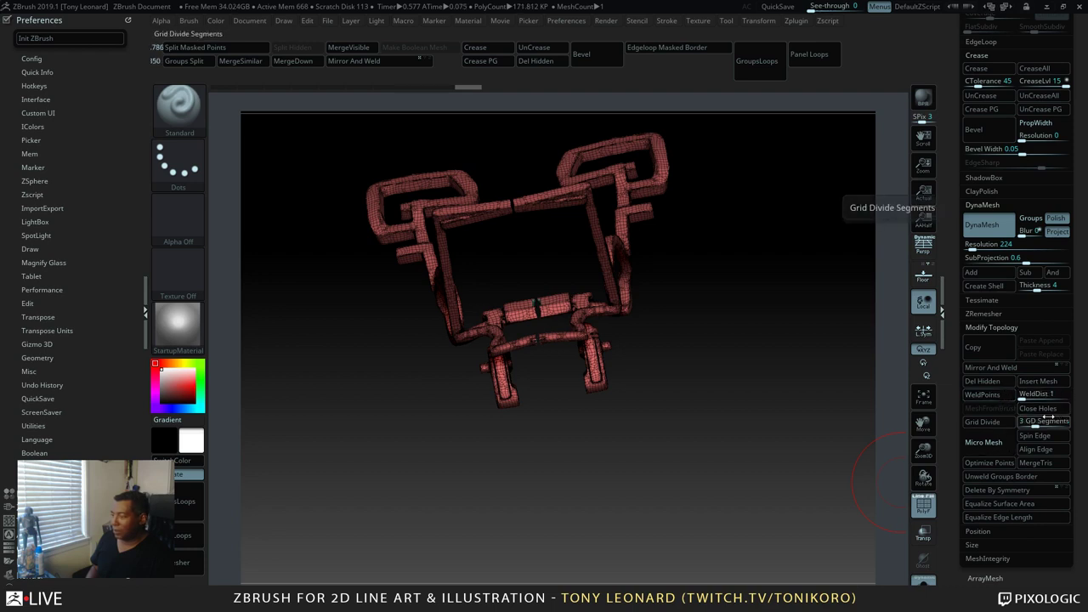
# From a front view, hide the frame's right half so only the left half remains
pyautogui.keyDown('shift'); pyautogui.moveTo(791, 382); pyautogui.dragTo(752, 451); pyautogui.keyUp('shift')
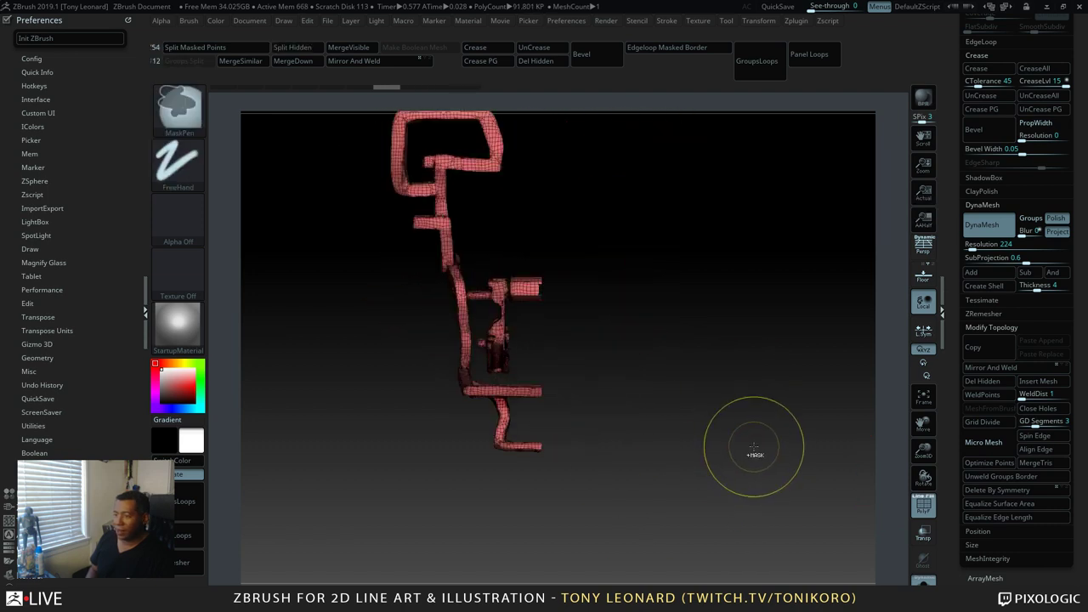
pyautogui.keyDown('ctrl'); pyautogui.keyDown('shift'); pyautogui.click(754, 449); pyautogui.keyUp('shift'); pyautogui.keyUp('ctrl')
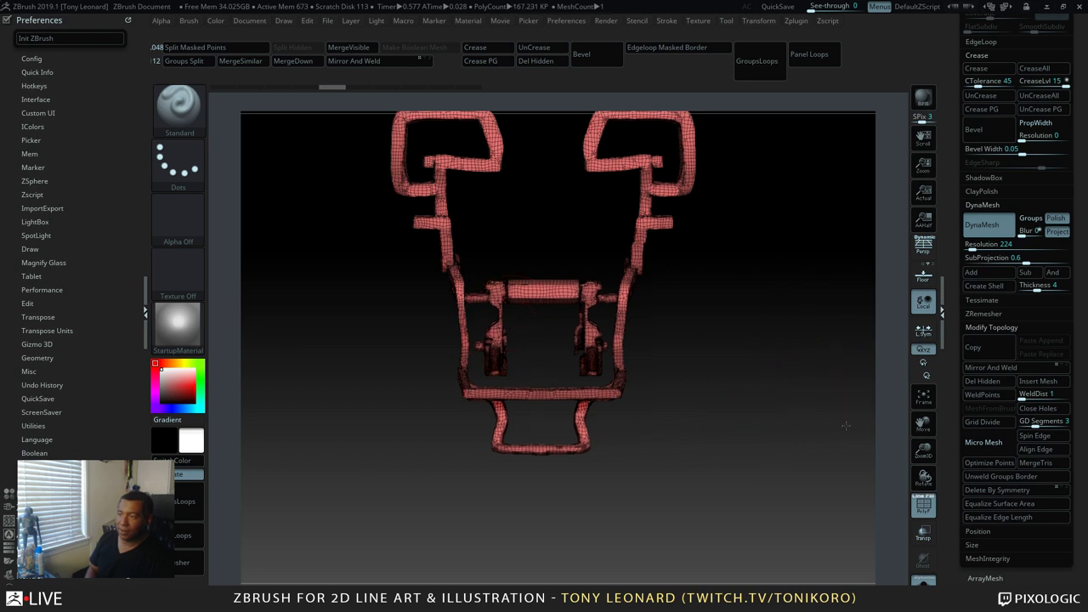
pyautogui.moveTo(803, 435); pyautogui.dragTo(825, 424)
pyautogui.press('ctrl')
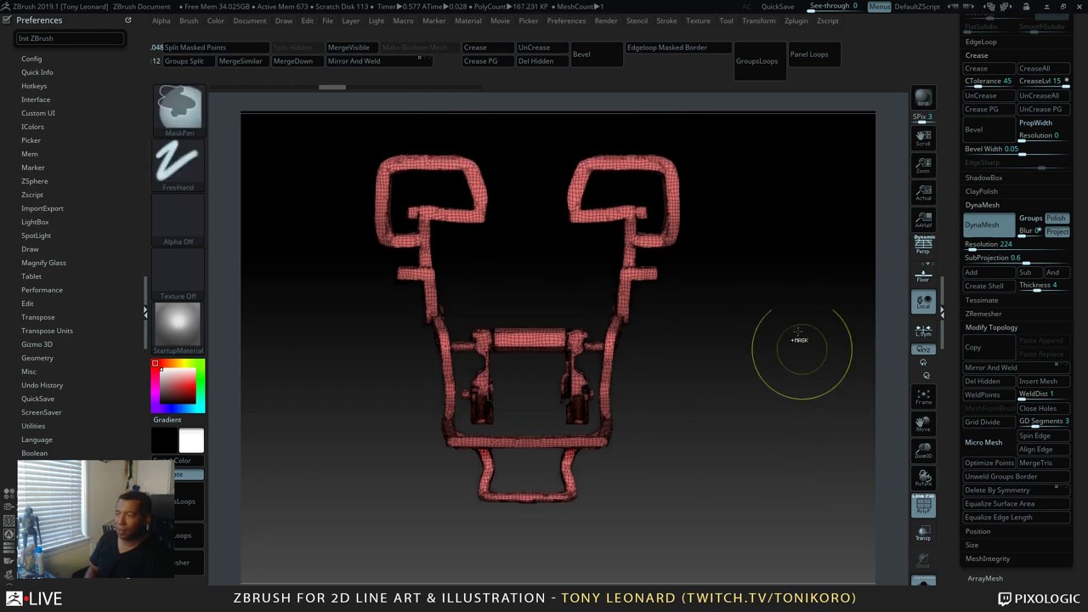
pyautogui.keyDown('ctrl'); pyautogui.keyDown('shift'); pyautogui.moveTo(798, 339); pyautogui.dragTo(658, 350); pyautogui.keyUp('shift'); pyautogui.keyUp('ctrl')
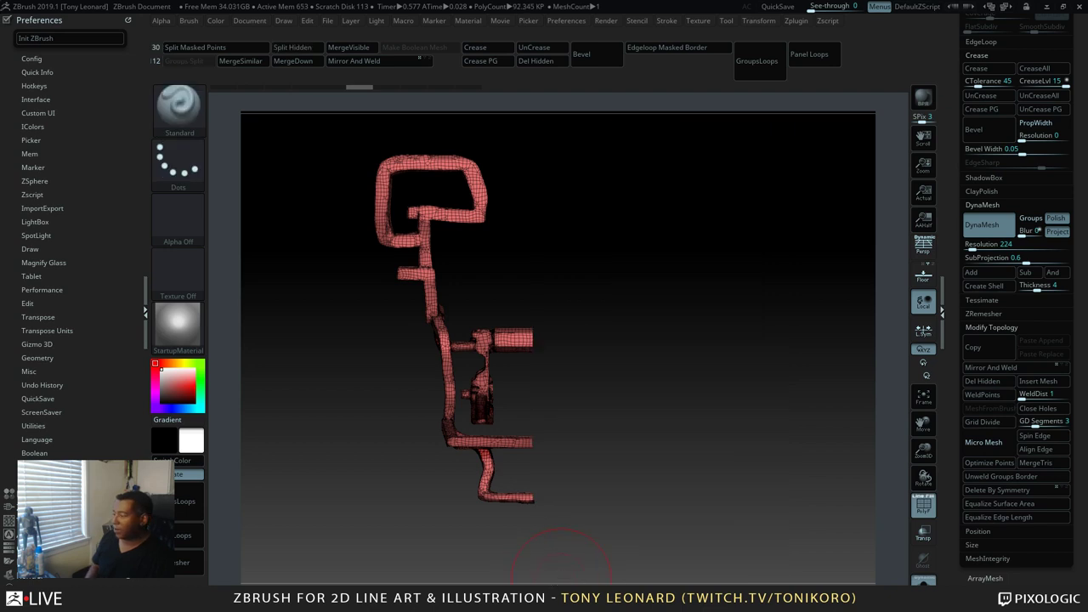
pyautogui.click(1001, 368)
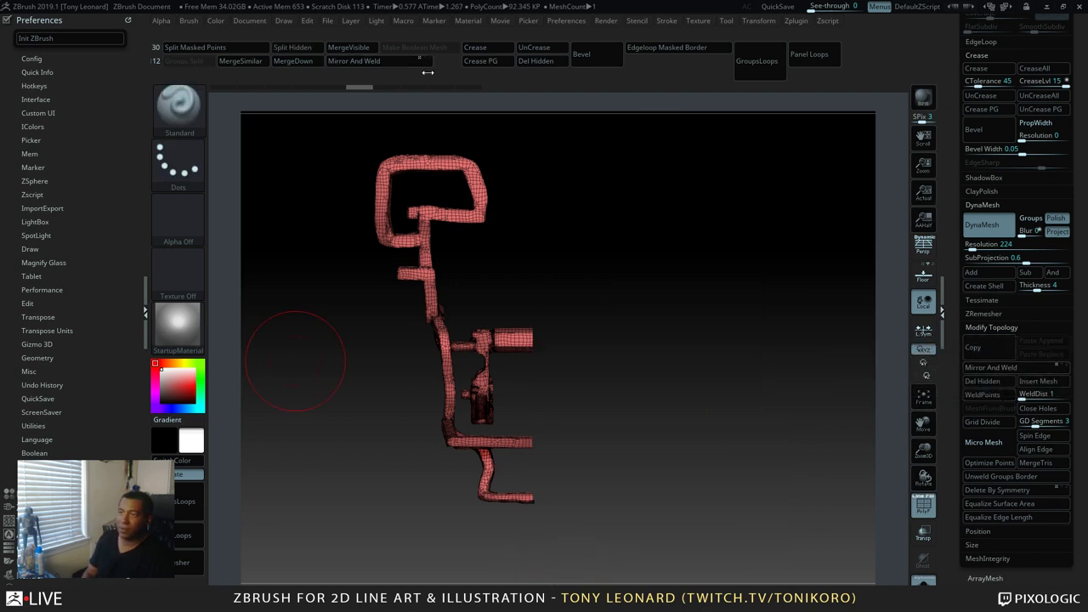
# Apply Mirror And Weld to make the frame whole and symmetric, then orbit to check it
pyautogui.click(1001, 367)
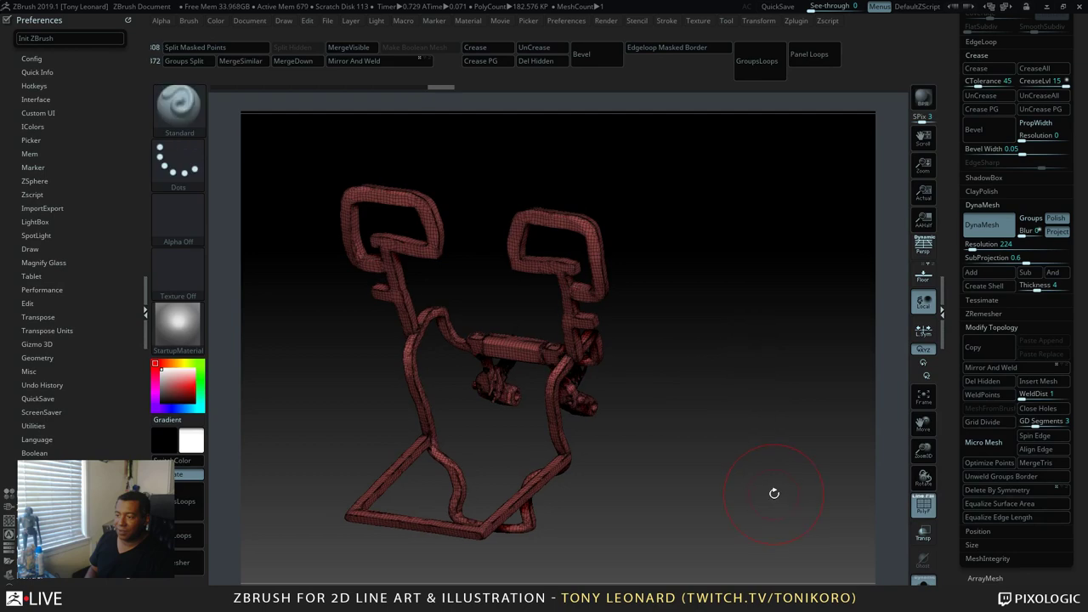
pyautogui.moveTo(746, 506); pyautogui.dragTo(734, 487)
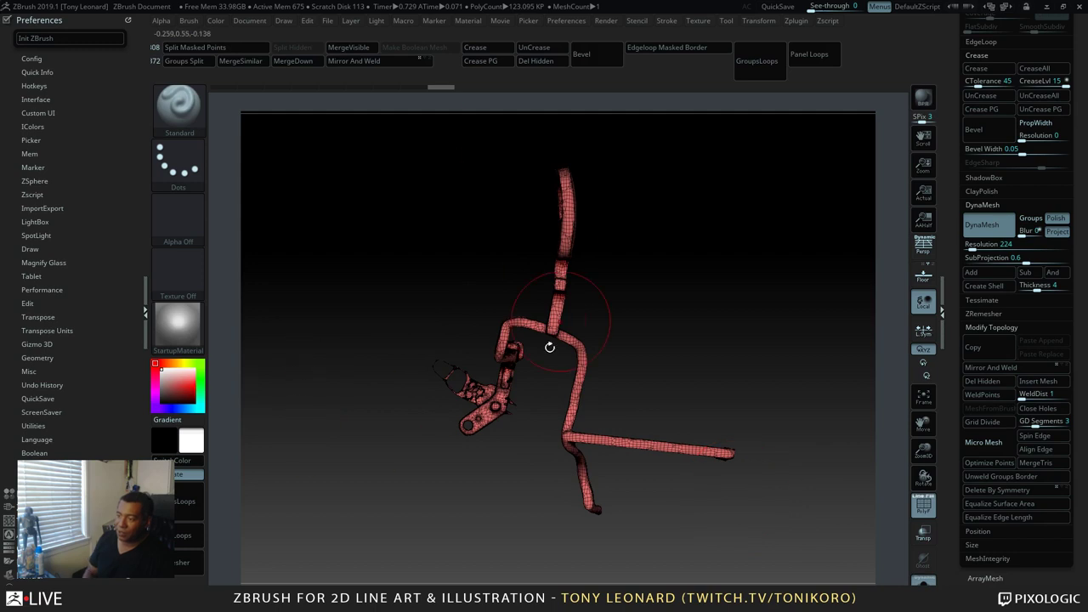
pyautogui.moveTo(822, 440); pyautogui.dragTo(748, 493)
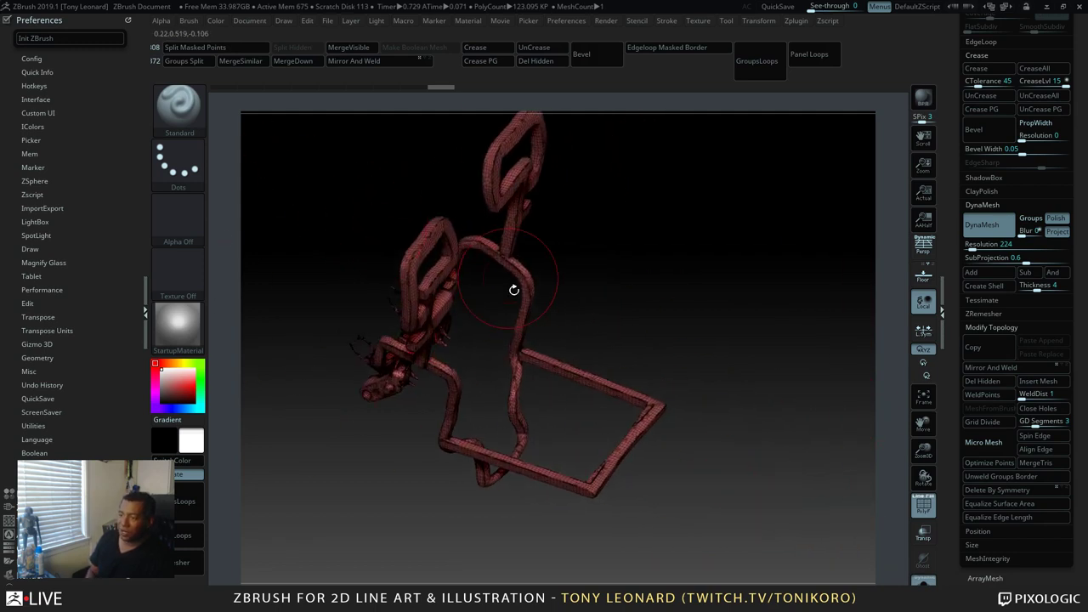
pyautogui.moveTo(870, 345)
pyautogui.mouseDown()
pyautogui.moveTo(782, 362)
pyautogui.moveTo(748, 408)
pyautogui.moveTo(727, 407)
pyautogui.mouseUp()
pyautogui.moveTo(736, 394); pyautogui.dragTo(786, 408)
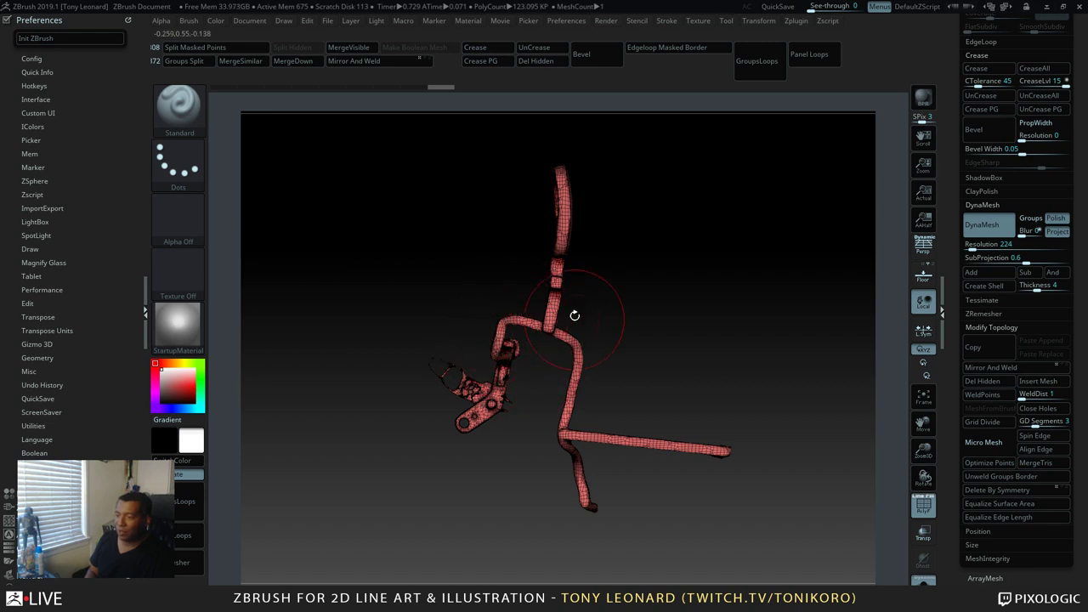
pyautogui.moveTo(597, 175); pyautogui.dragTo(808, 357)
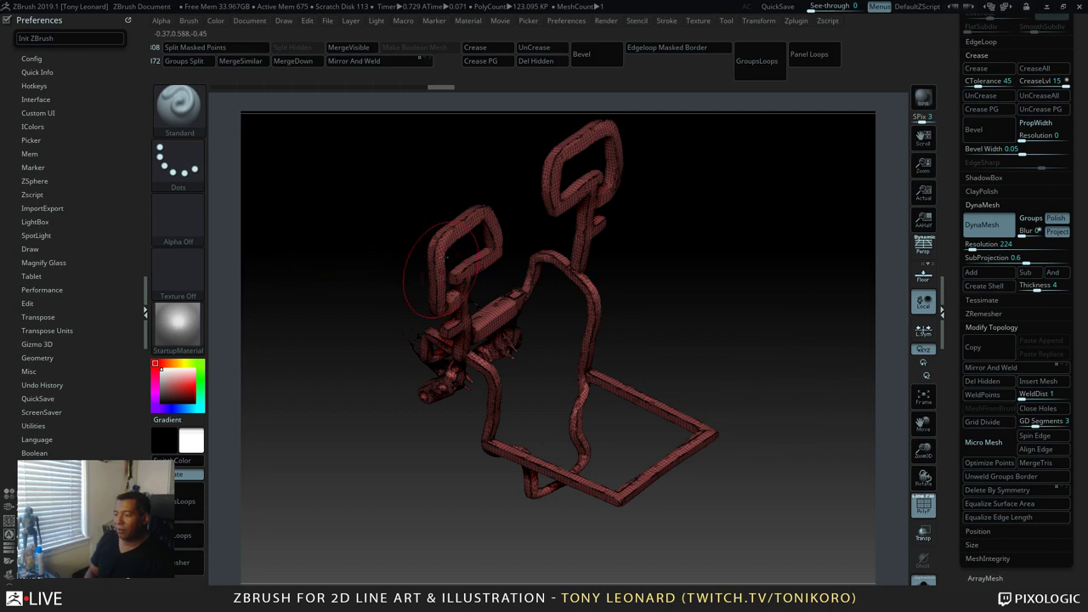
# Inspect the welded frame from three-quarter and front angles
pyautogui.moveTo(806, 419); pyautogui.dragTo(640, 449)
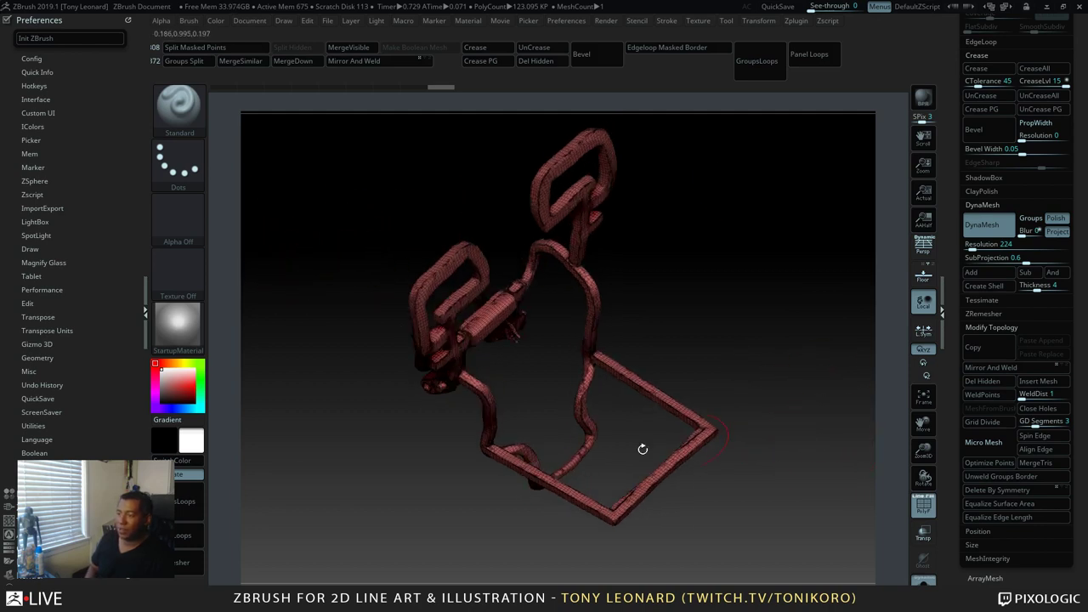
pyautogui.moveTo(886, 382); pyautogui.dragTo(824, 437)
pyautogui.moveTo(646, 293); pyautogui.dragTo(848, 478)
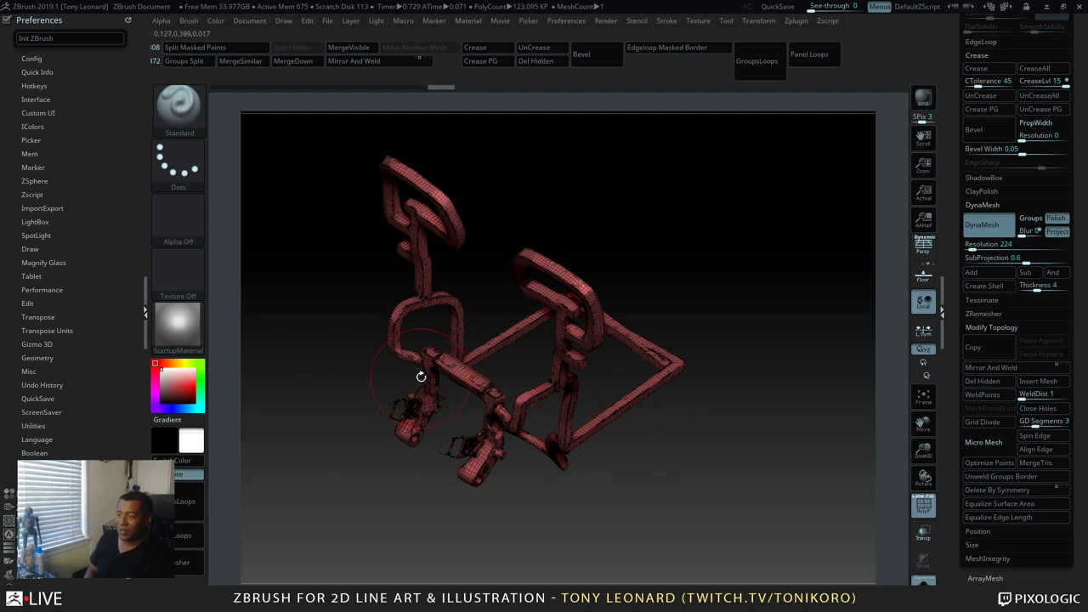
pyautogui.keyDown('alt'); pyautogui.moveTo(710, 466); pyautogui.dragTo(808, 439); pyautogui.keyUp('alt')
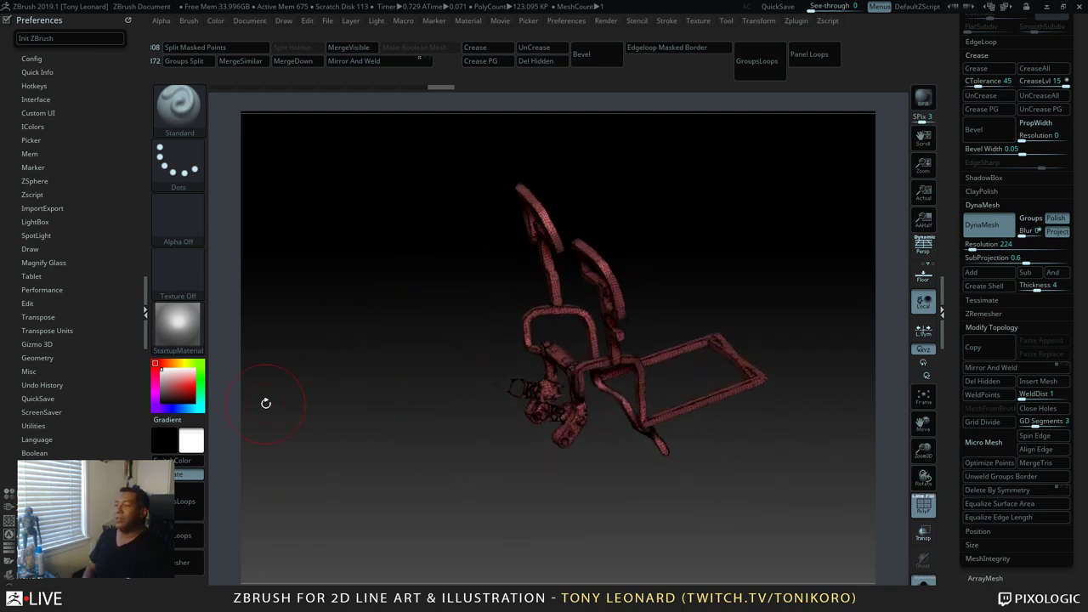
pyautogui.keyDown('alt'); pyautogui.moveTo(781, 233); pyautogui.dragTo(743, 262); pyautogui.keyUp('alt')
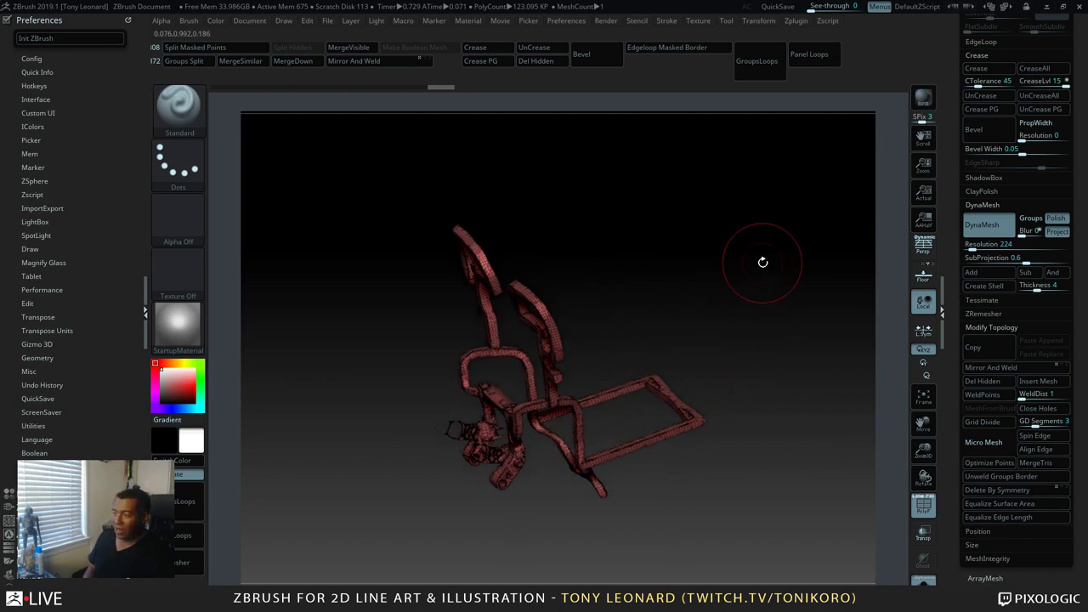
pyautogui.press('s')
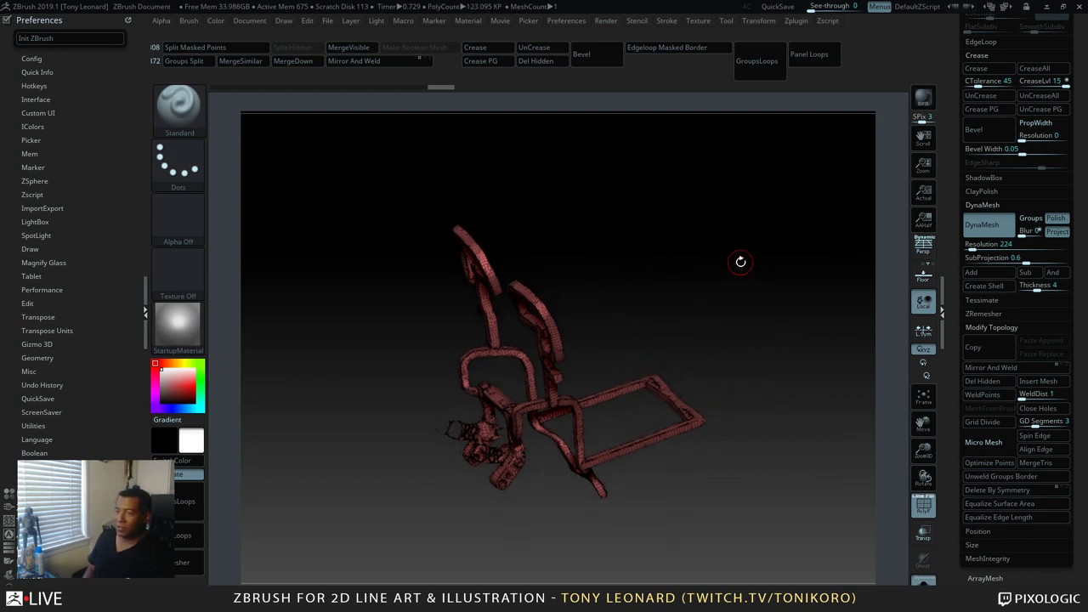
pyautogui.moveTo(740, 260); pyautogui.dragTo(761, 323)
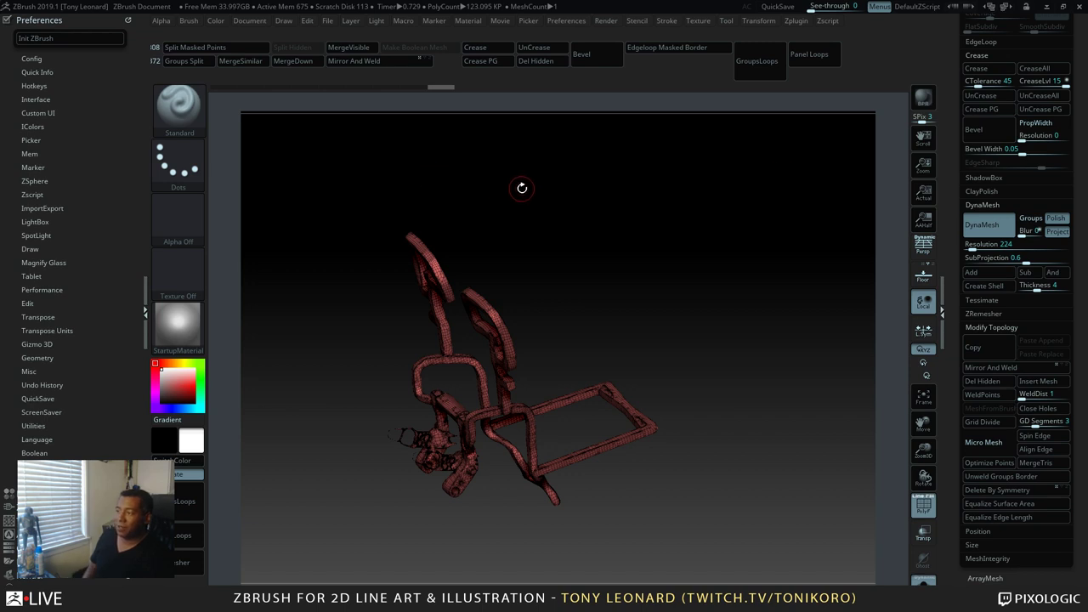
pyautogui.moveTo(775, 397); pyautogui.dragTo(805, 501)
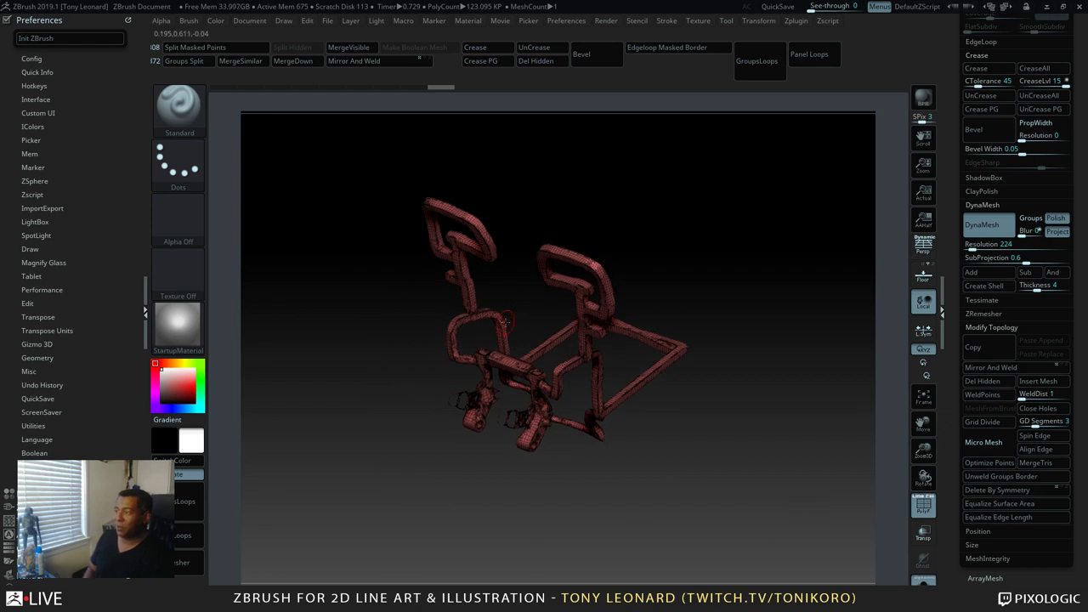
pyautogui.hotkey('alt', 'Tab')
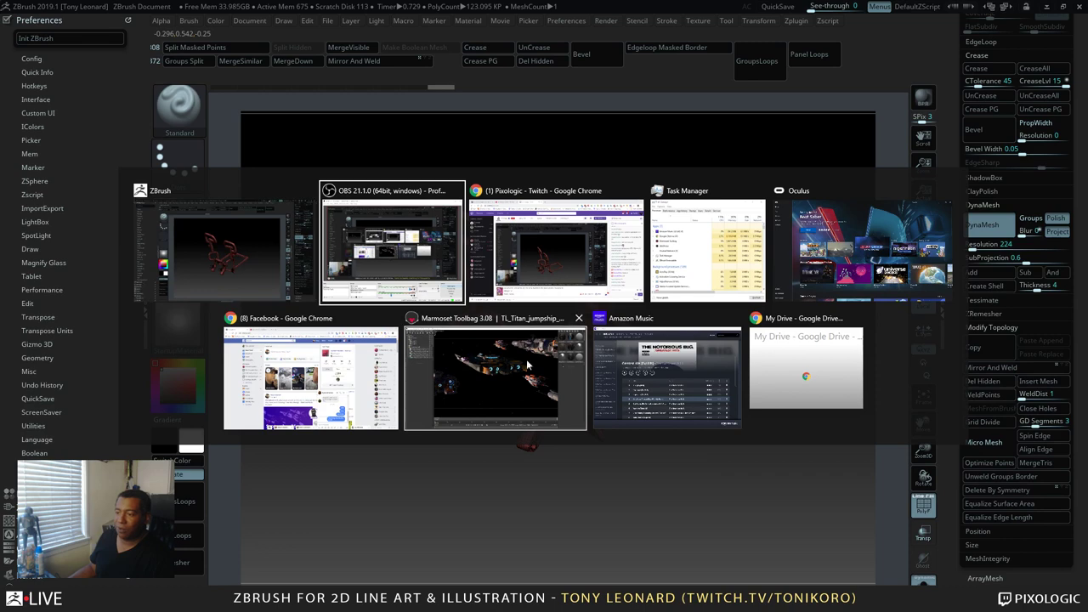
# Switch to the Marmoset jumpship fleet scene, select a ship mesh and orbit around the fleet
pyautogui.click(495, 378)
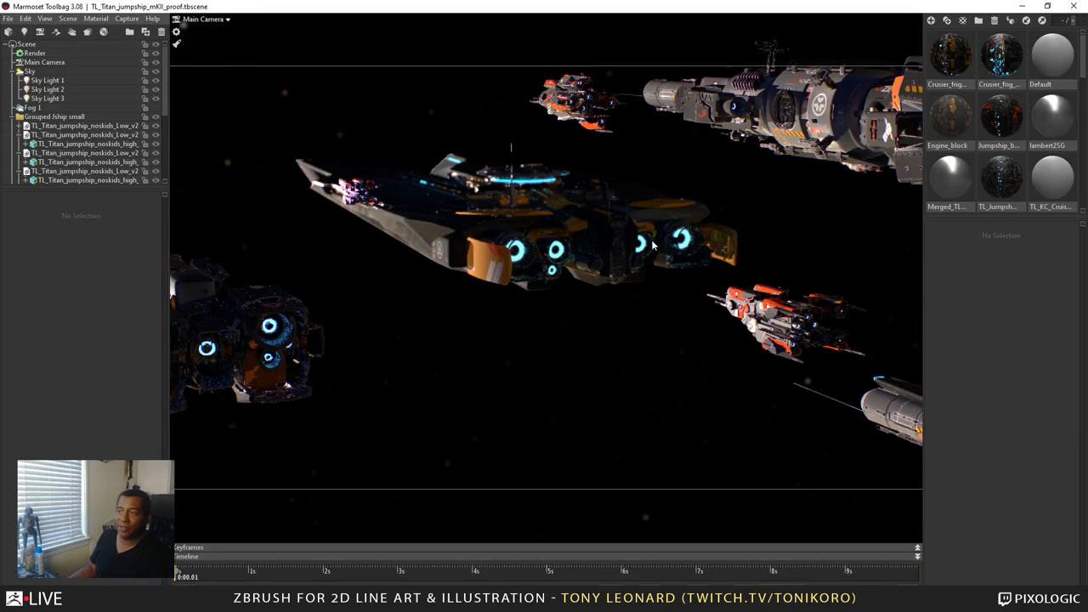
pyautogui.click(764, 262)
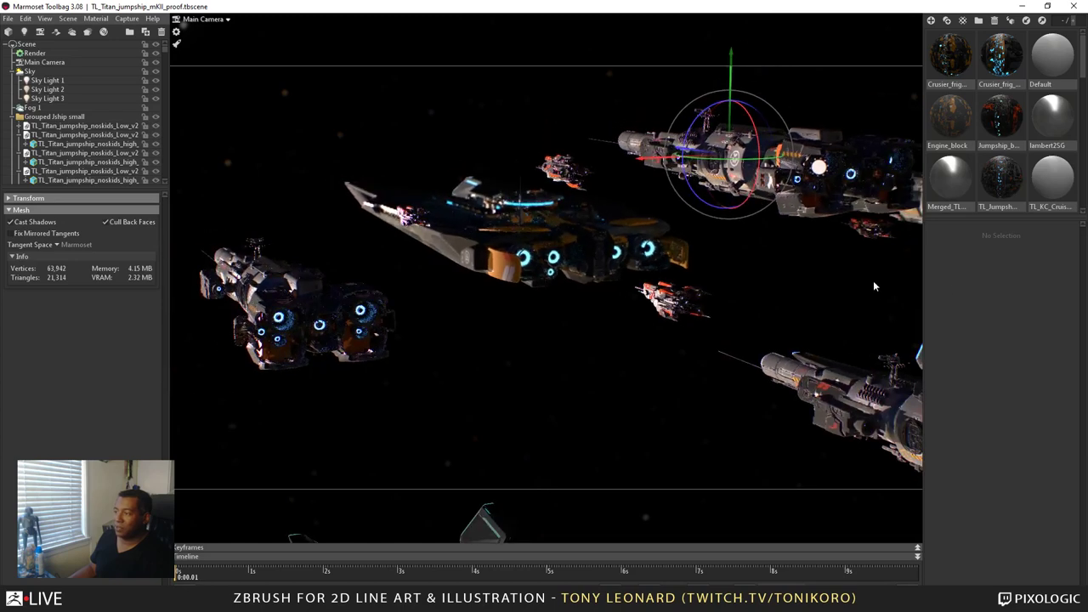
pyautogui.moveTo(873, 286); pyautogui.dragTo(363, 302)
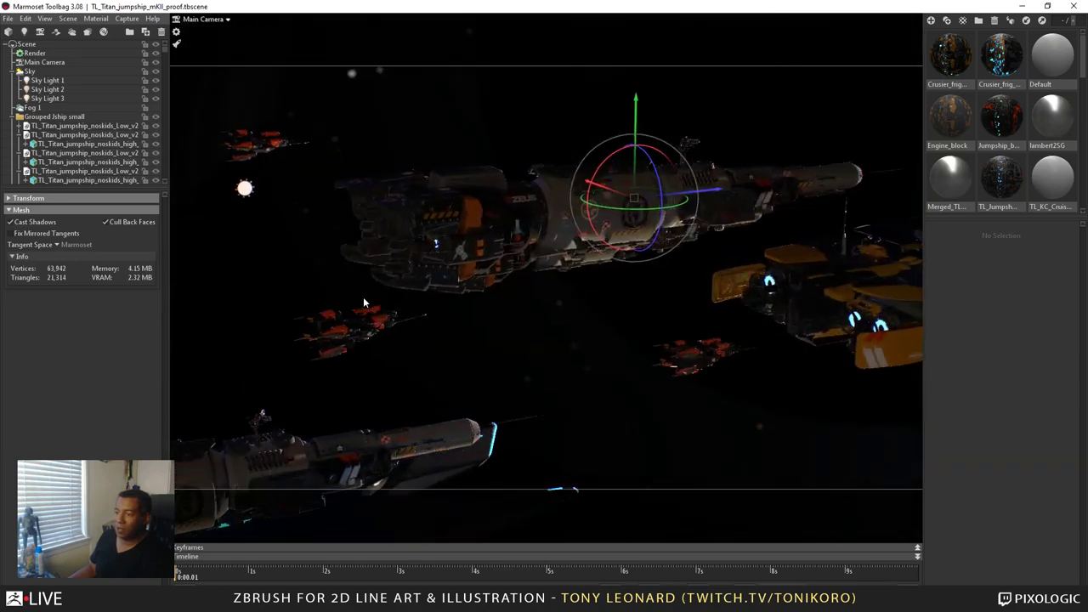
pyautogui.scroll(5, 366, 306)
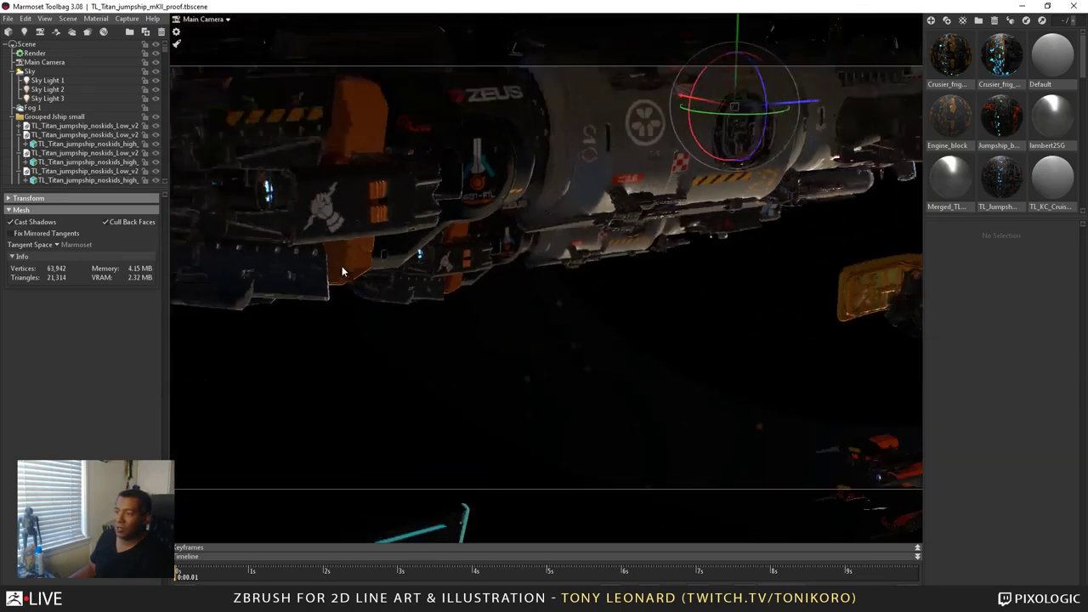
pyautogui.scroll(-3, 342, 271)
# Select several hull parts of the central ship, orbit closer, then deselect
pyautogui.click(368, 151)
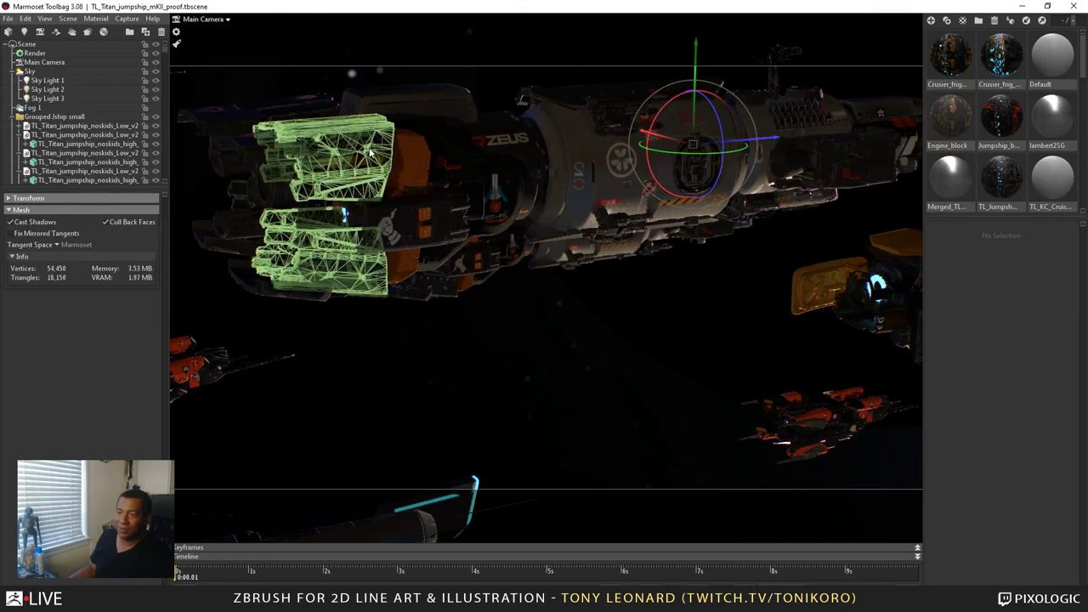
pyautogui.click(450, 155)
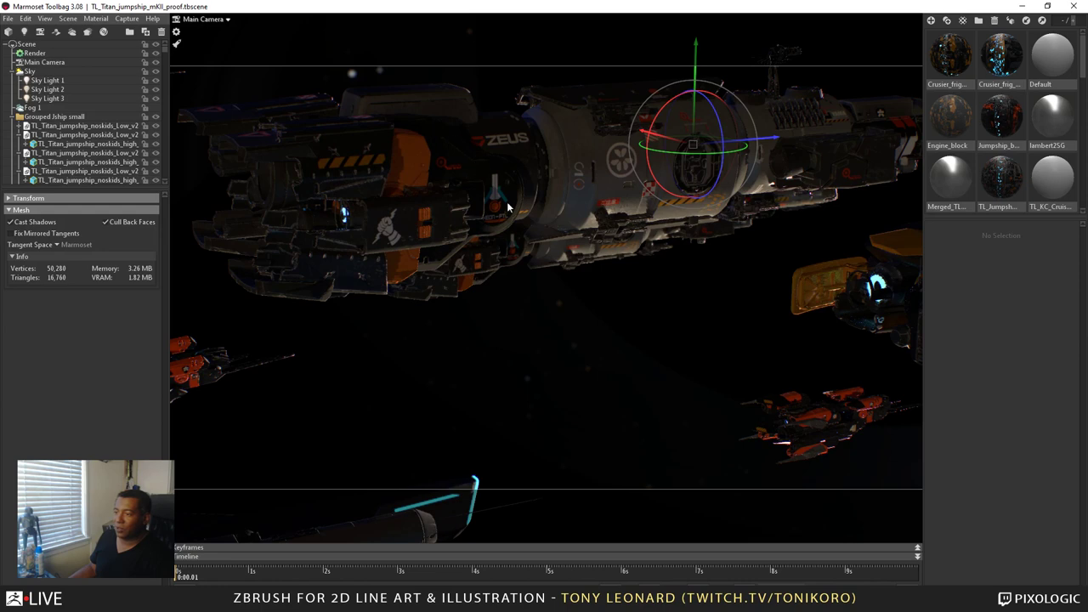
pyautogui.moveTo(618, 316)
pyautogui.mouseDown()
pyautogui.moveTo(610, 328)
pyautogui.moveTo(621, 332)
pyautogui.mouseUp()
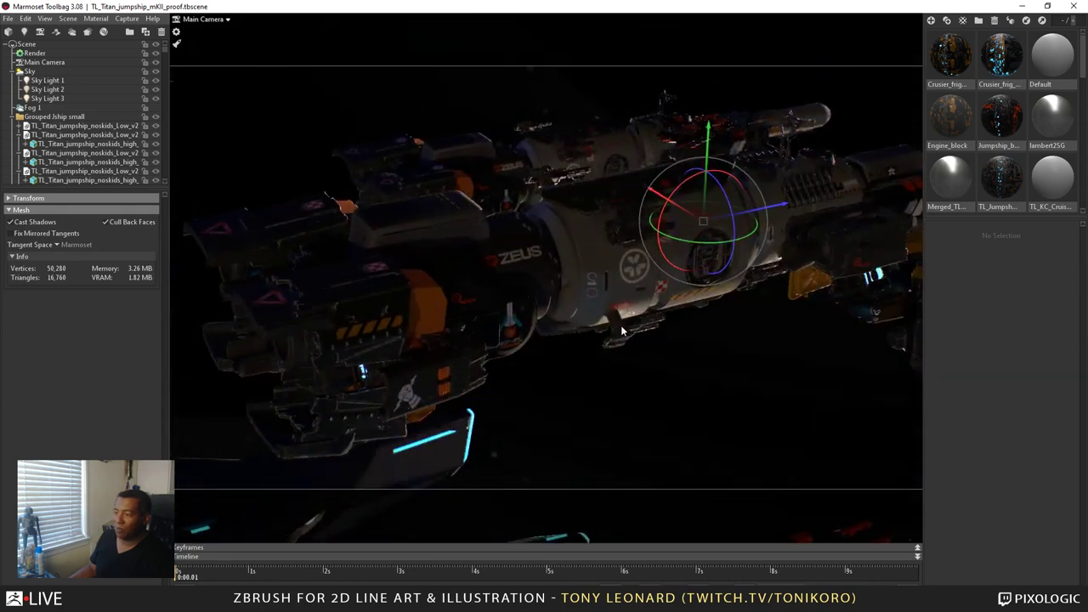
pyautogui.click(458, 216)
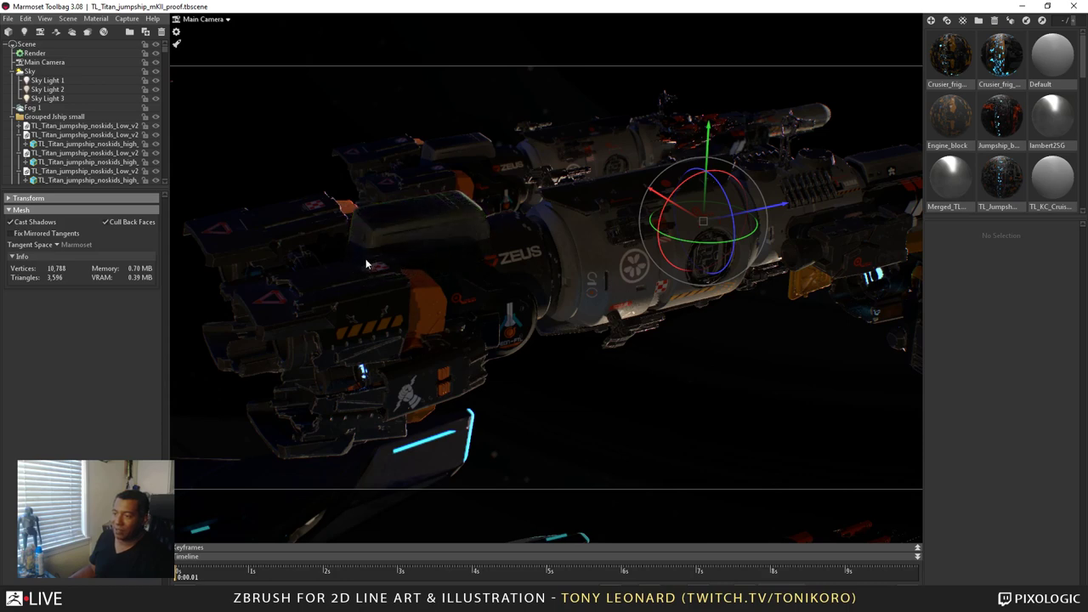
pyautogui.moveTo(716, 369); pyautogui.dragTo(680, 357)
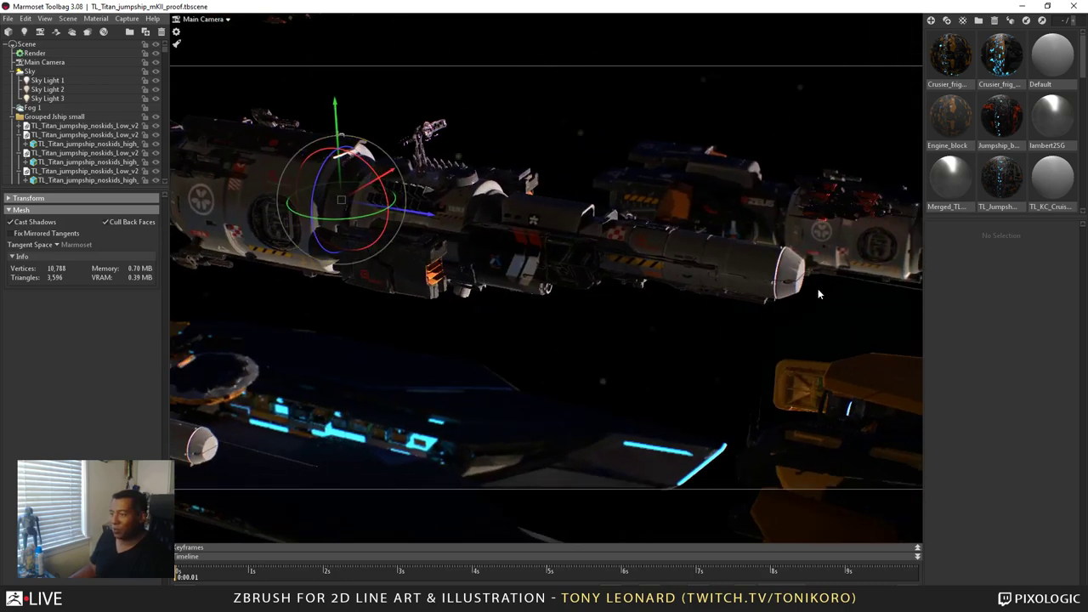
pyautogui.click(583, 310)
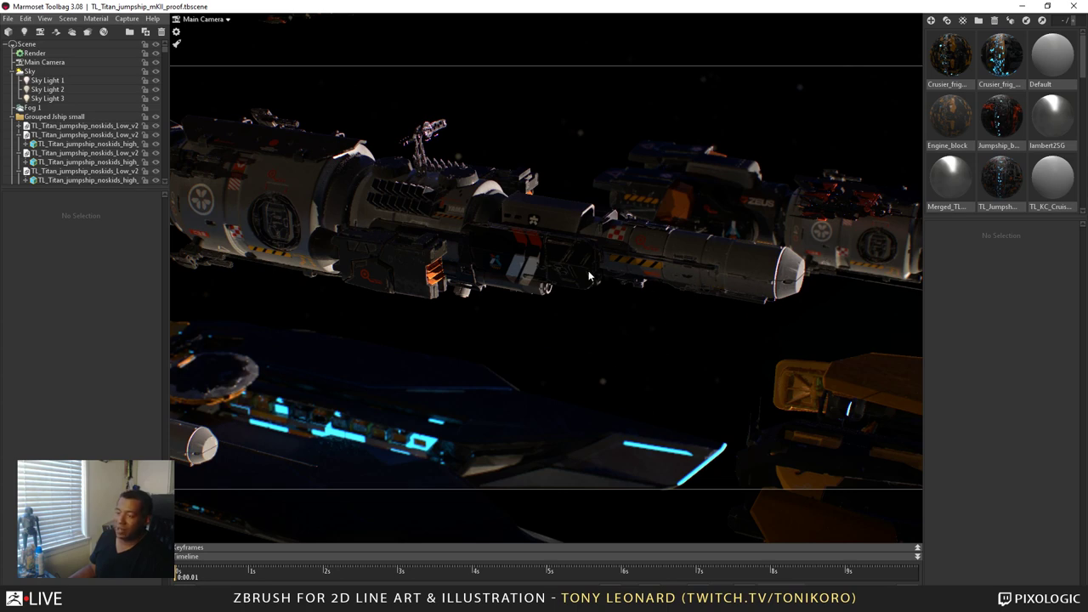
pyautogui.moveTo(599, 362); pyautogui.dragTo(710, 481)
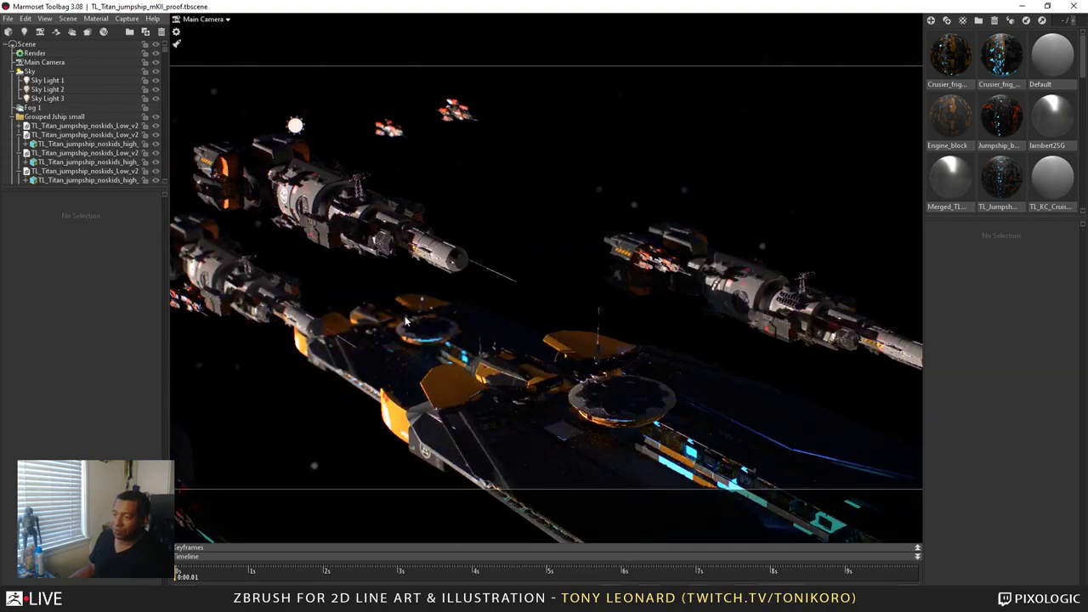
# Frame the camera on a jumpship hull section with F, then clear the selection
pyautogui.moveTo(406, 321); pyautogui.dragTo(736, 306)
pyautogui.moveTo(836, 416); pyautogui.dragTo(710, 375)
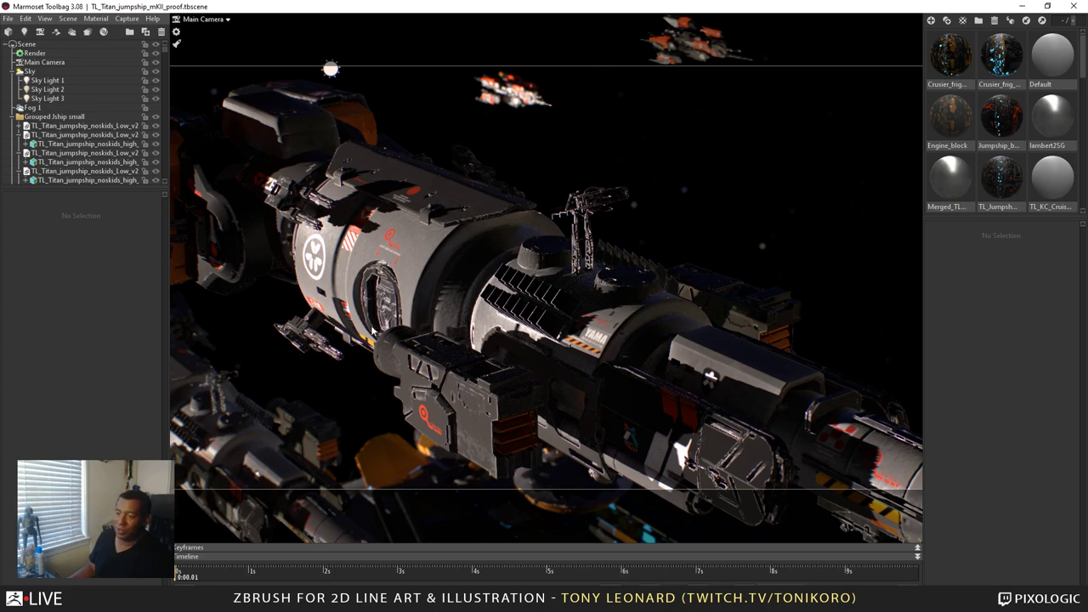
pyautogui.click(372, 332)
pyautogui.press('f')
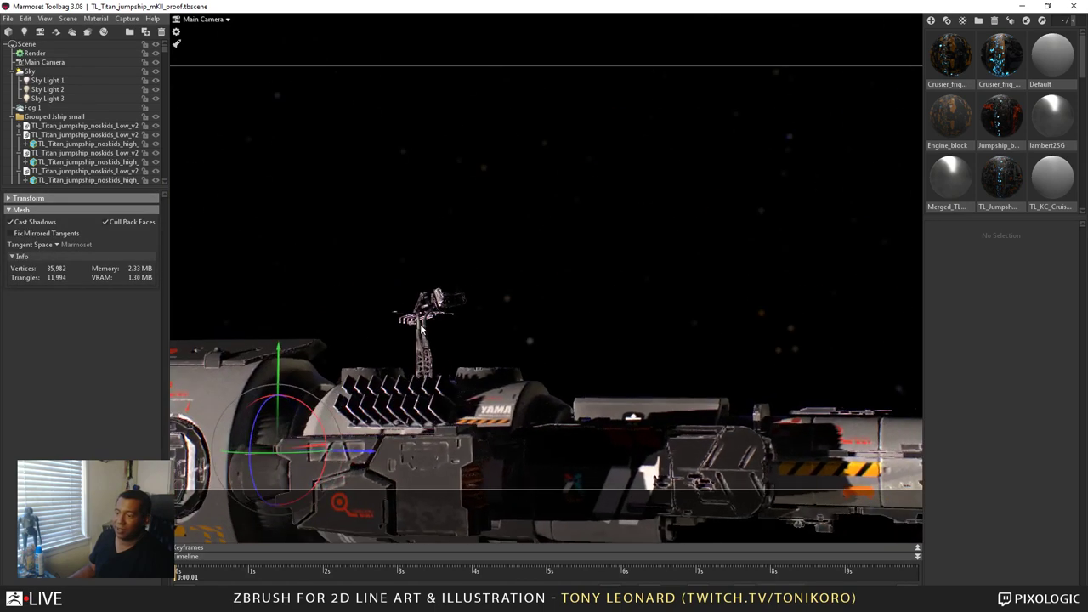
pyautogui.moveTo(421, 328); pyautogui.dragTo(331, 384)
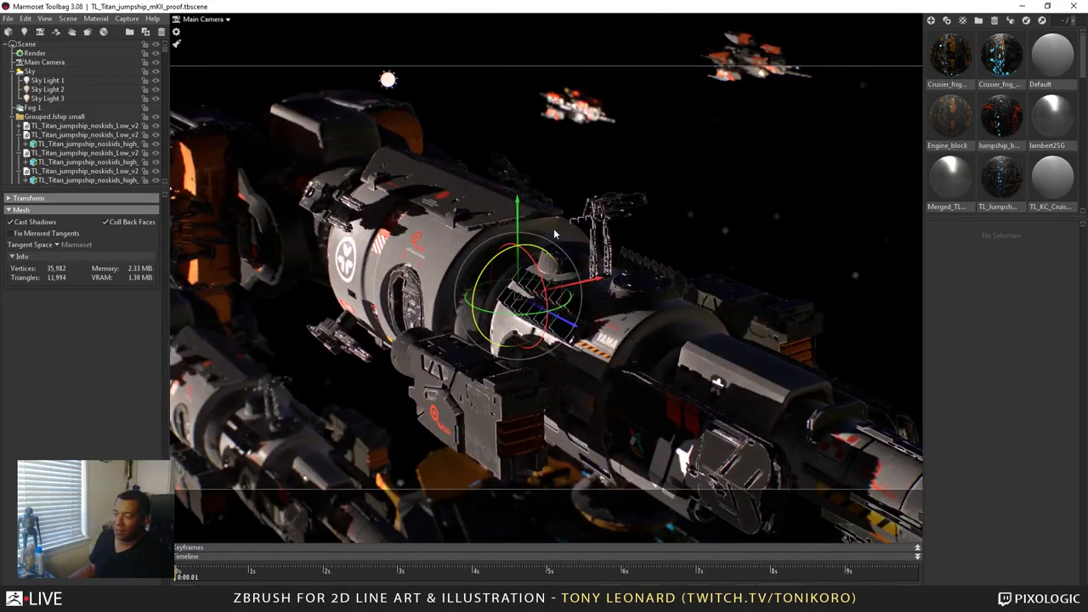
pyautogui.moveTo(561, 319); pyautogui.dragTo(696, 371)
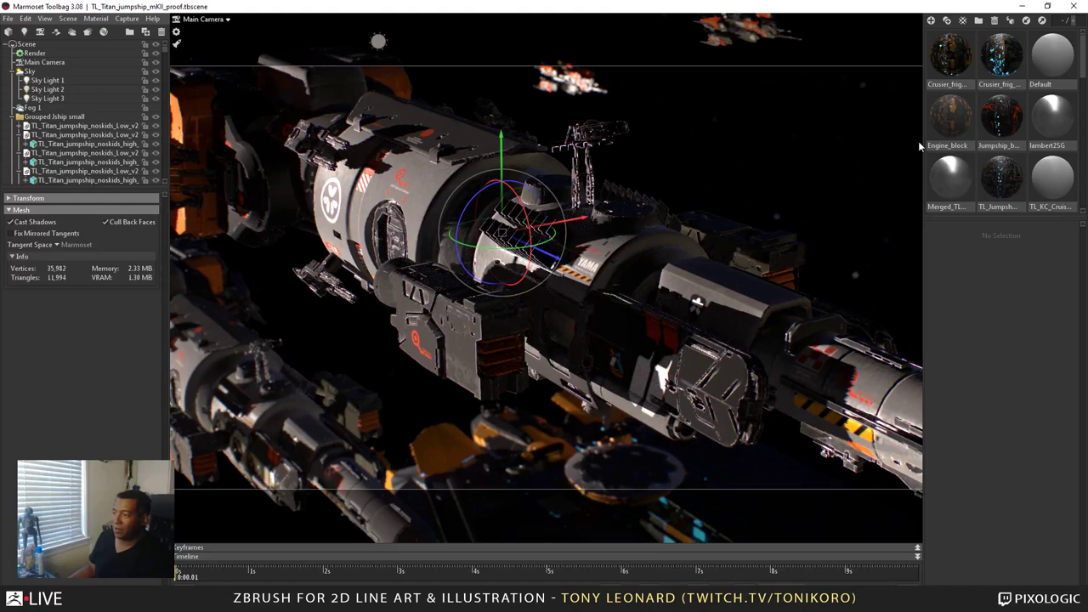
pyautogui.click(339, 326)
# Rotate the sky lighting around the fleet while orbiting to wide and three-quarter views
pyautogui.moveTo(515, 316); pyautogui.dragTo(633, 355)
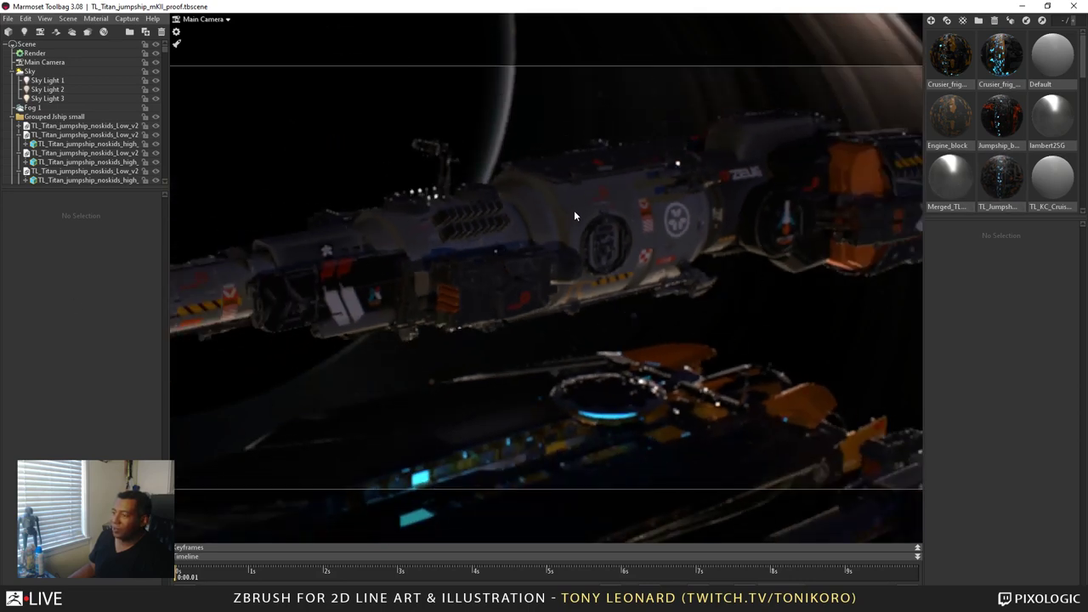
pyautogui.moveTo(573, 252); pyautogui.dragTo(765, 211)
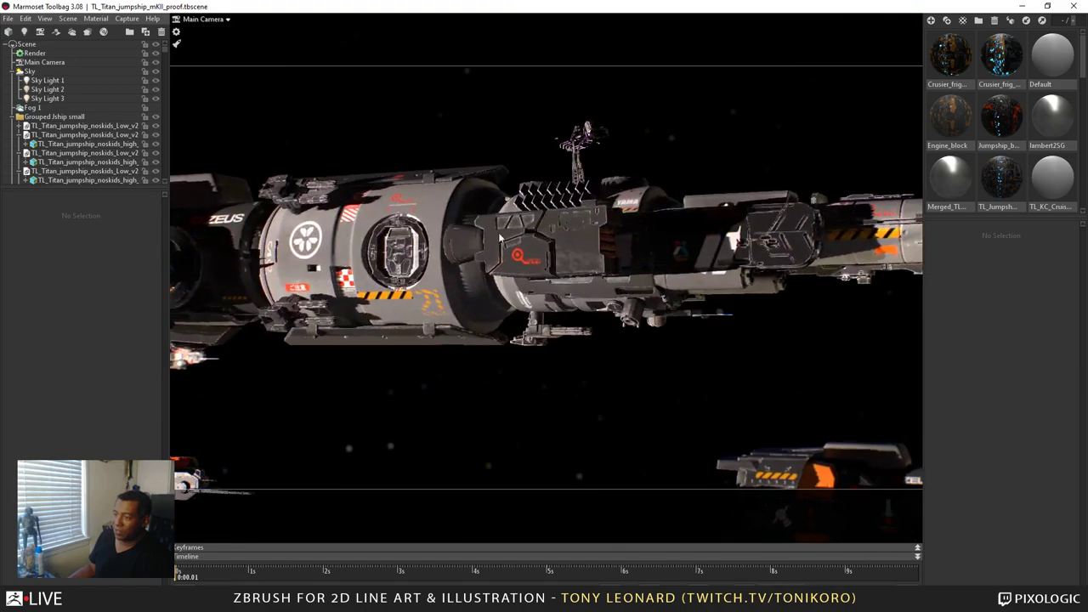
pyautogui.moveTo(542, 259); pyautogui.dragTo(474, 315)
pyautogui.keyDown('shift'); pyautogui.moveTo(545, 326); pyautogui.dragTo(576, 324); pyautogui.keyUp('shift')
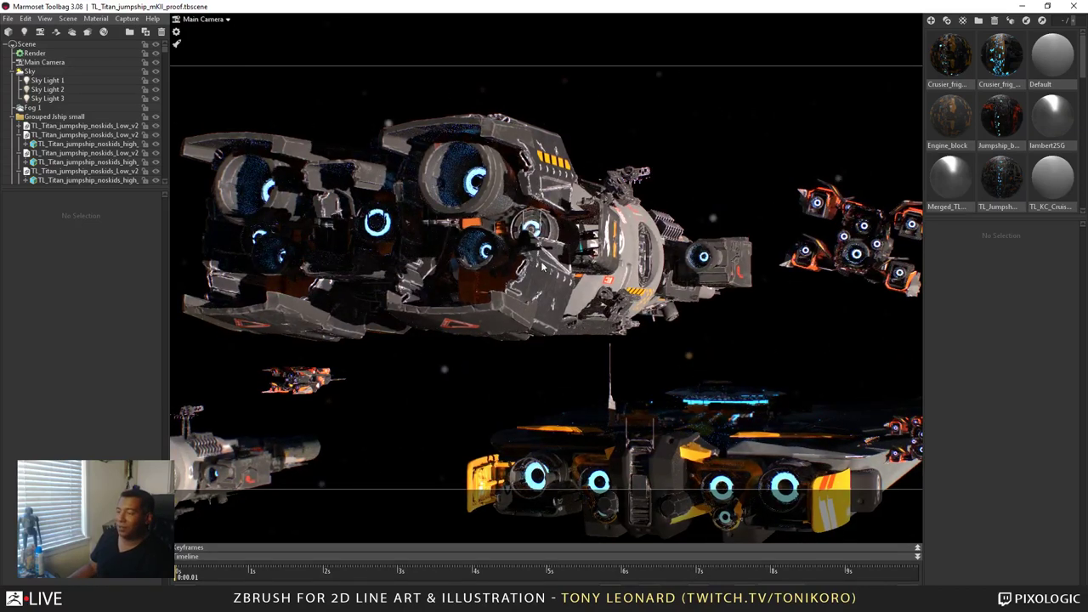
pyautogui.moveTo(543, 265); pyautogui.dragTo(498, 284)
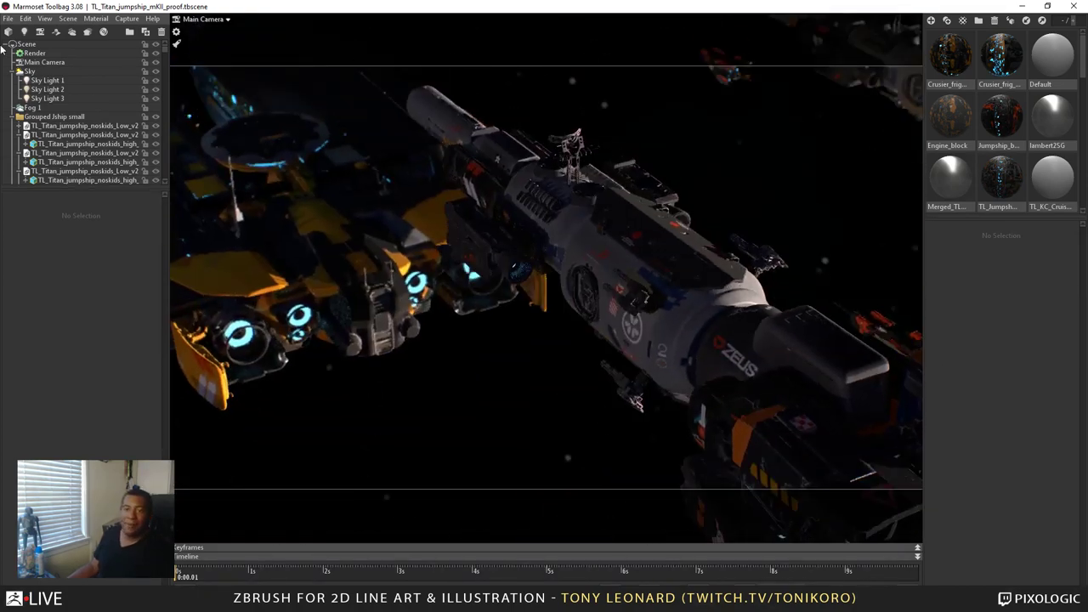
# Open the recent scene TL_VR_Mech_v002_proofing.tbscene, saving the jumpship scene first
pyautogui.click(25, 18)
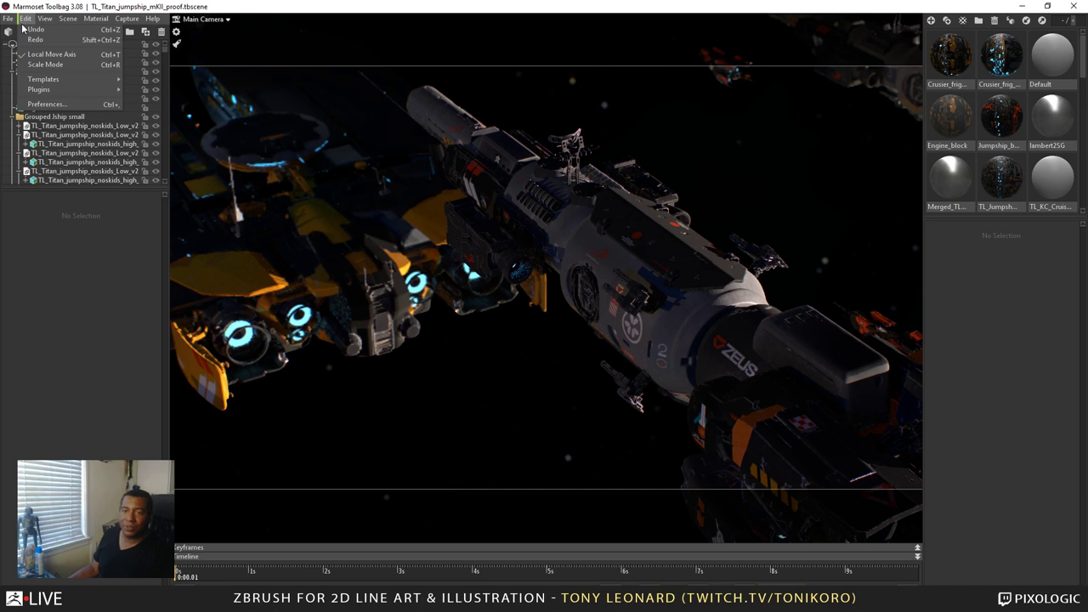
pyautogui.moveTo(8, 23)
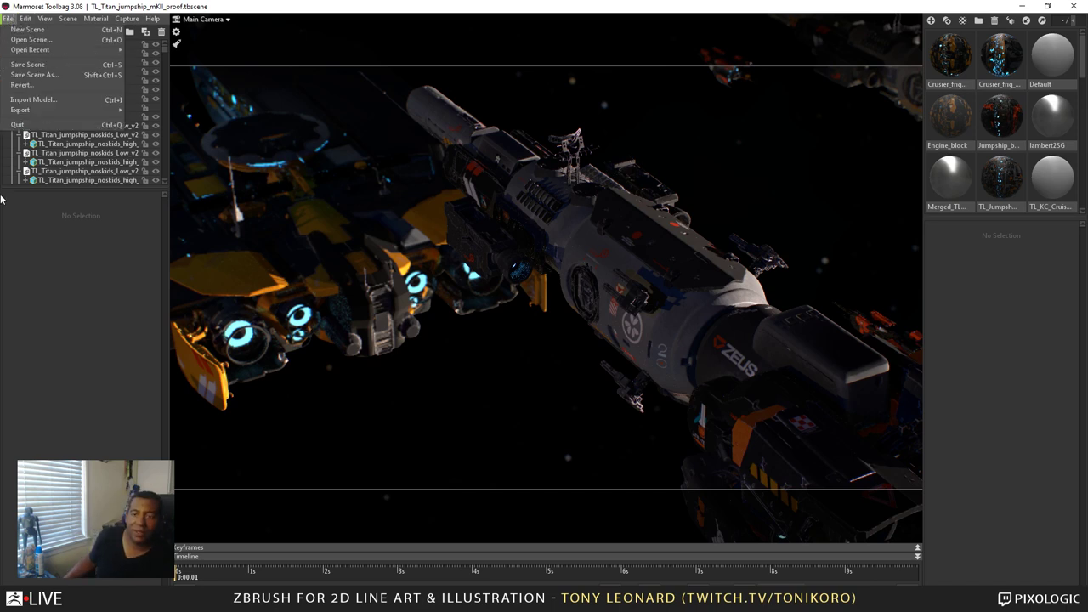
pyautogui.moveTo(52, 50)
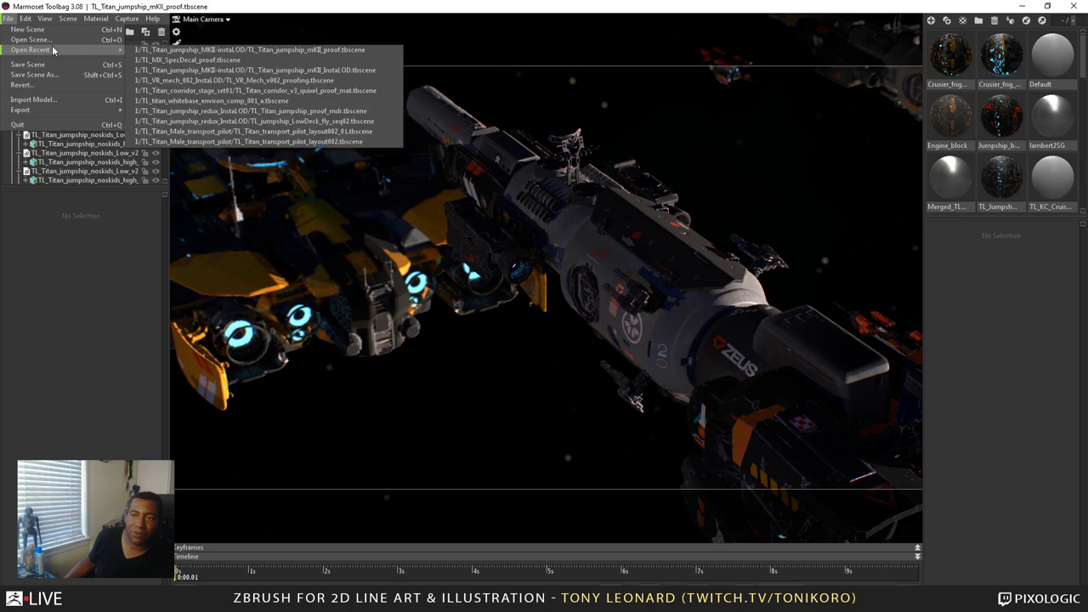
pyautogui.click(289, 79)
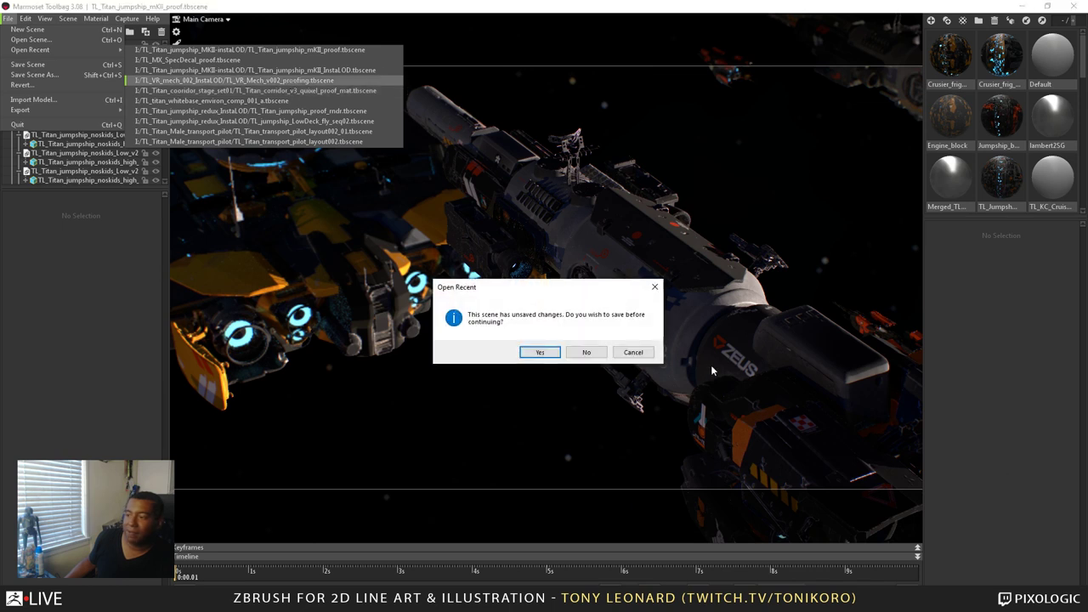
pyautogui.click(540, 353)
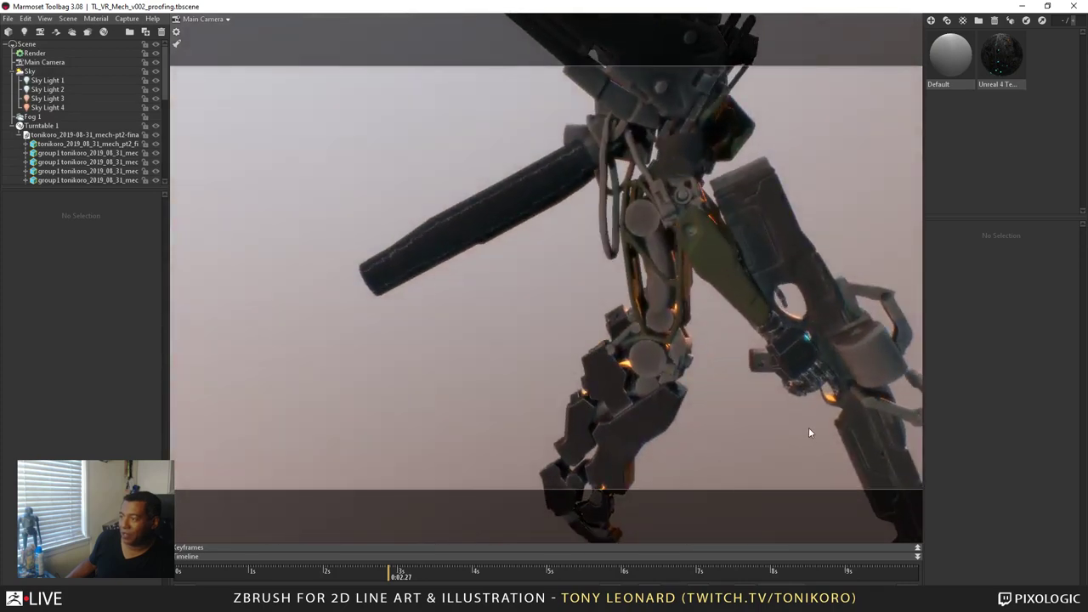
# Zoom out and back in on the turntabling mech, then select Sky in the outliner
pyautogui.scroll(-5, 808, 427)
pyautogui.scroll(4, 681, 392)
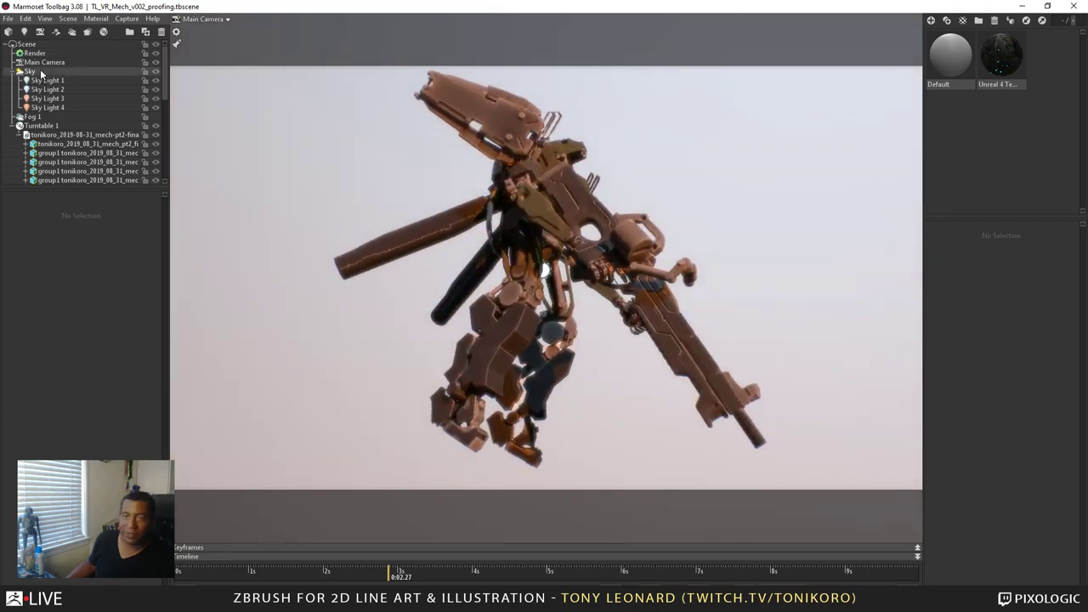
pyautogui.click(40, 72)
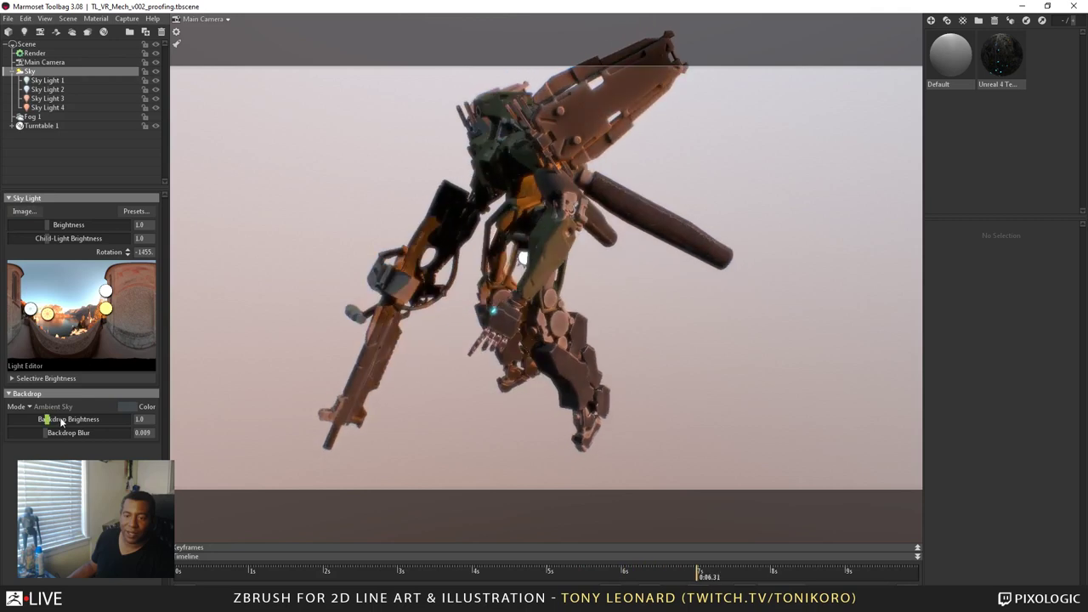
# Switch the Backdrop to Color mode at near-black 040404 and deselect Sky
pyautogui.click(26, 407)
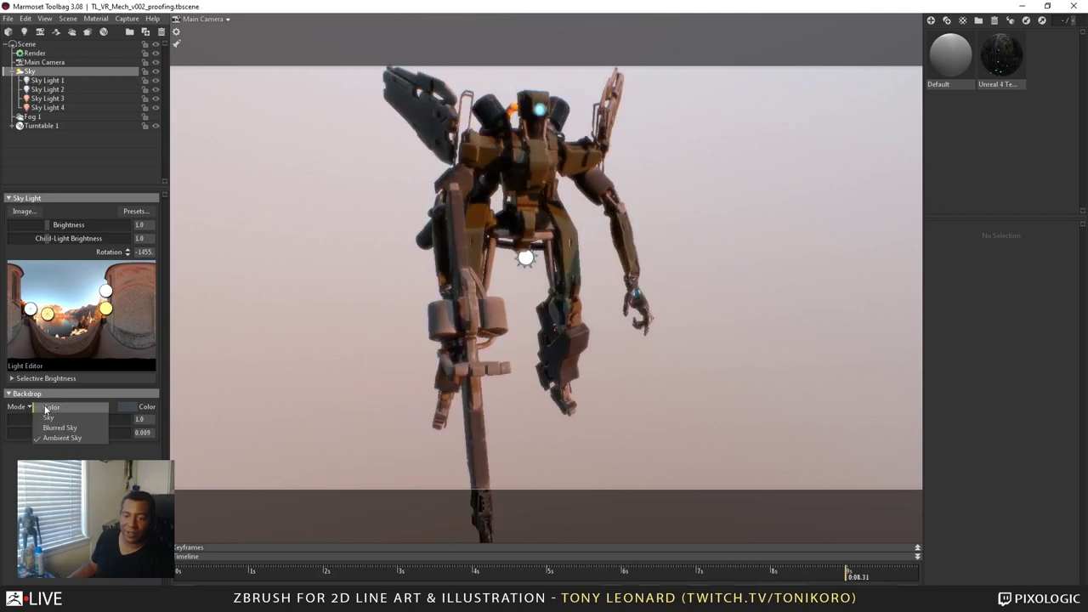
pyautogui.click(51, 407)
pyautogui.click(125, 407)
pyautogui.moveTo(197, 558); pyautogui.dragTo(190, 585)
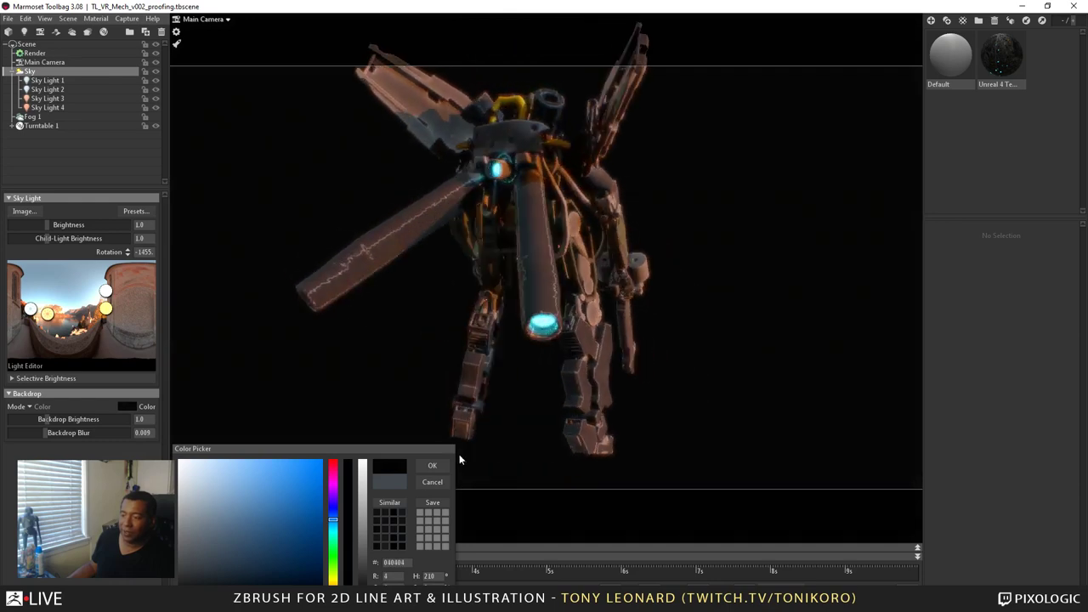
pyautogui.click(433, 464)
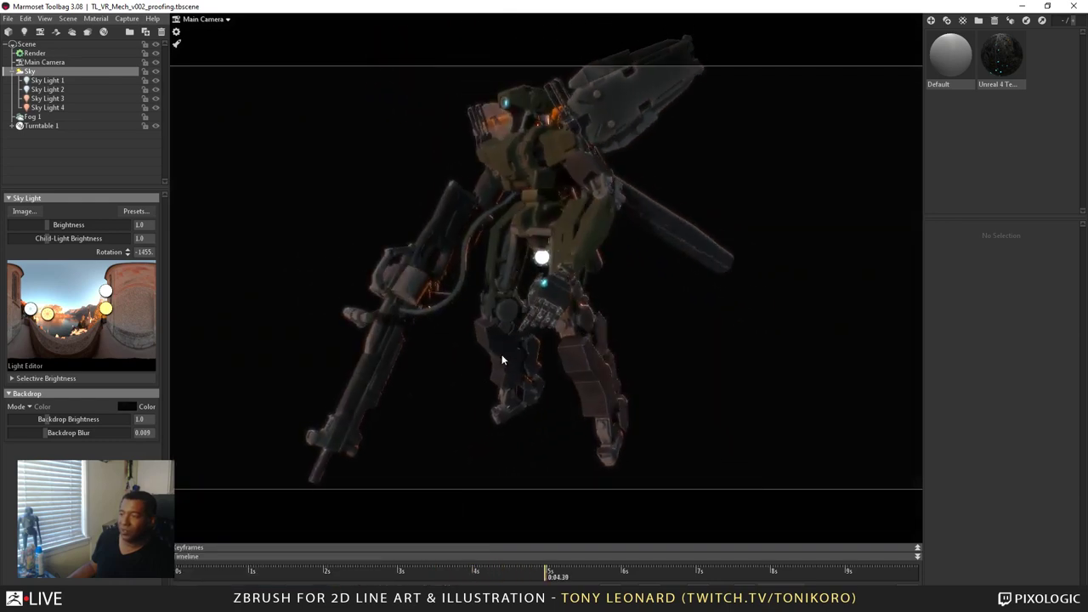
pyautogui.click(233, 272)
pyautogui.moveTo(233, 271); pyautogui.dragTo(430, 346)
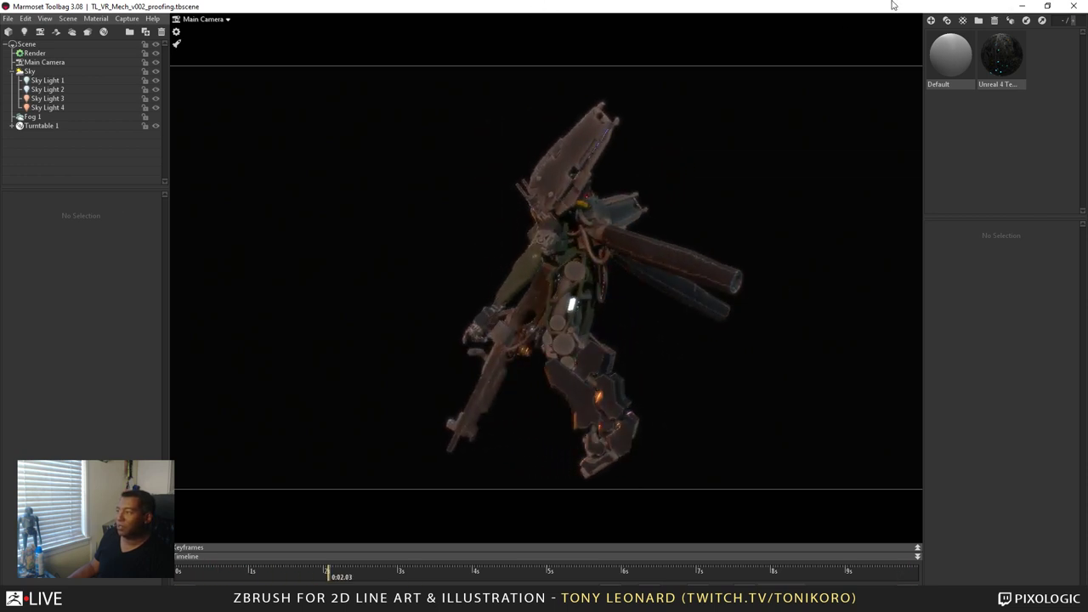
# Minimize Marmoset and rotate and zoom around the red wireframe armor mesh in ZBrush
pyautogui.click(1022, 6)
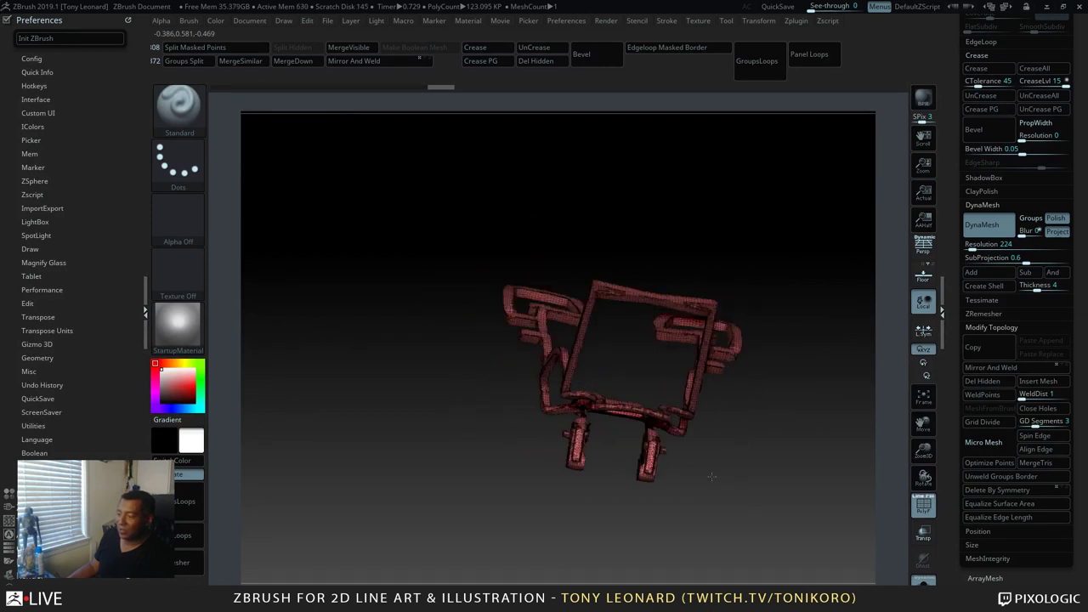
pyautogui.moveTo(711, 476); pyautogui.dragTo(712, 512)
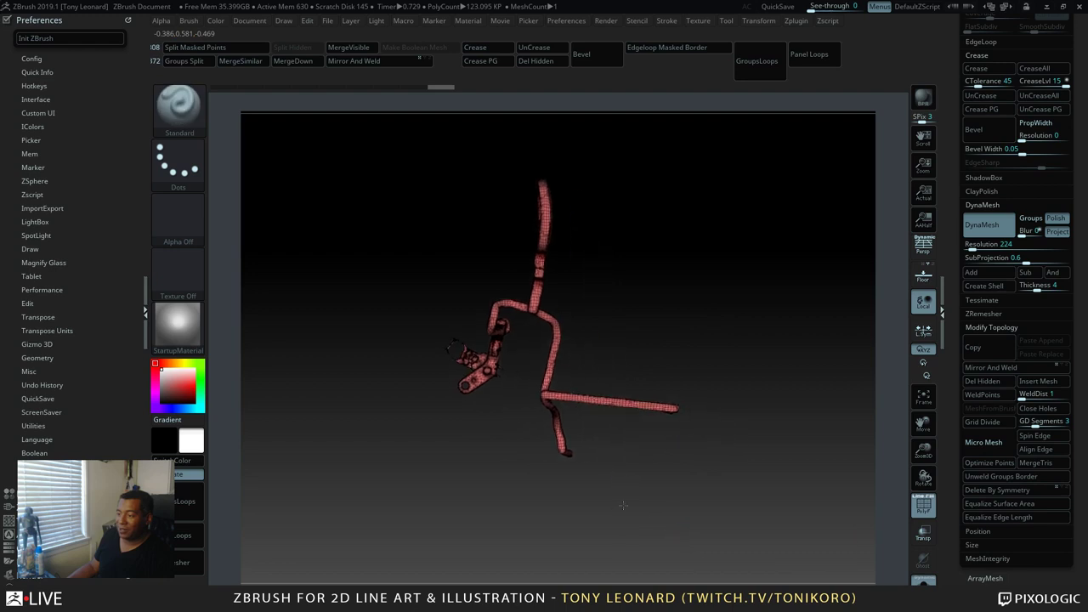
pyautogui.keyDown('shift'); pyautogui.moveTo(671, 538); pyautogui.dragTo(670, 519); pyautogui.keyUp('shift')
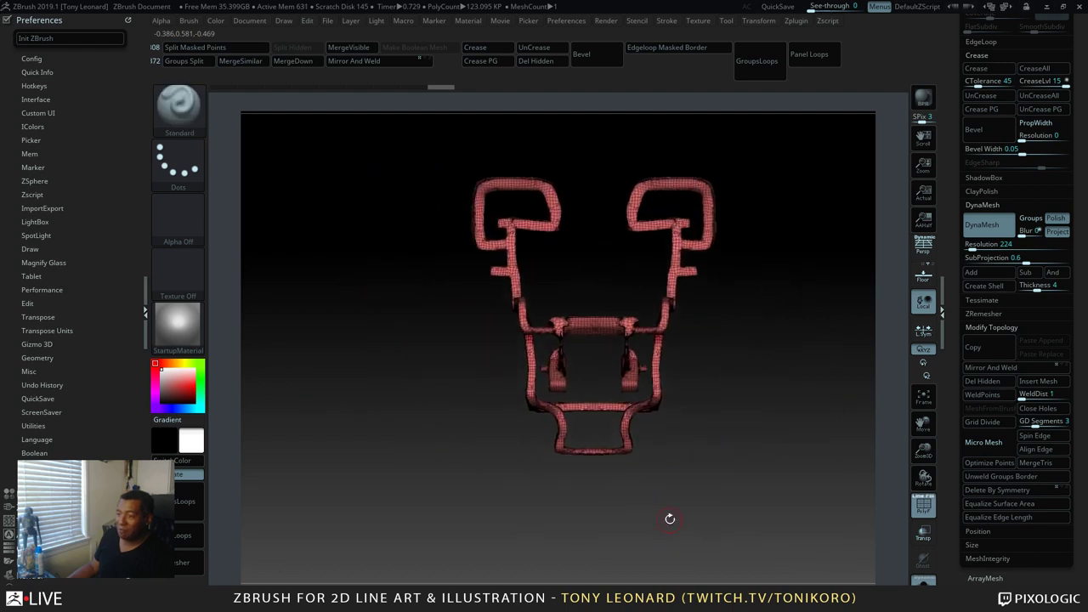
pyautogui.moveTo(738, 439); pyautogui.dragTo(707, 517)
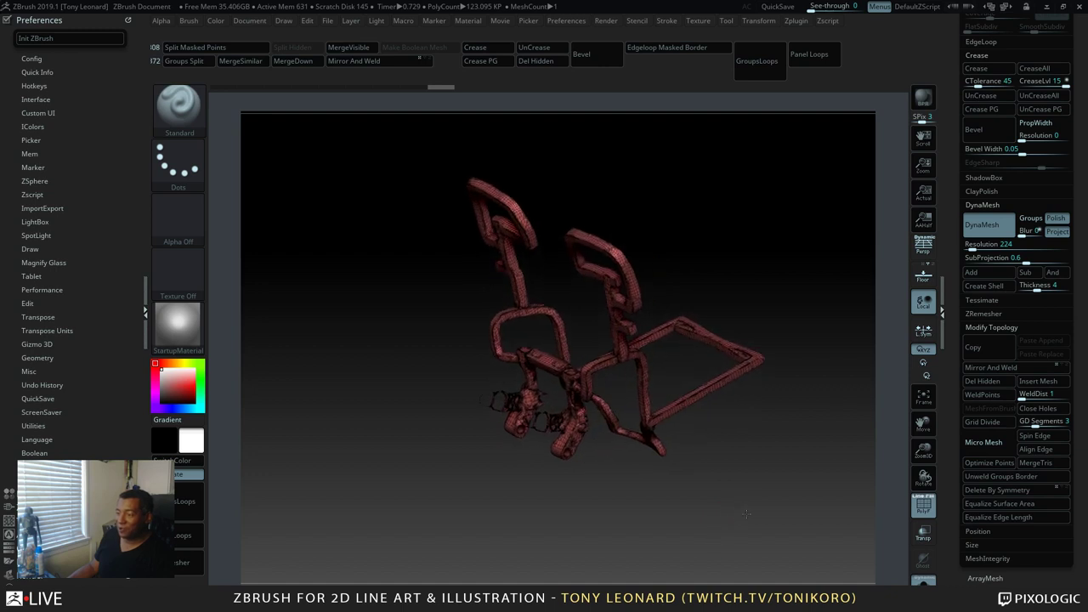
pyautogui.moveTo(745, 514); pyautogui.dragTo(752, 554)
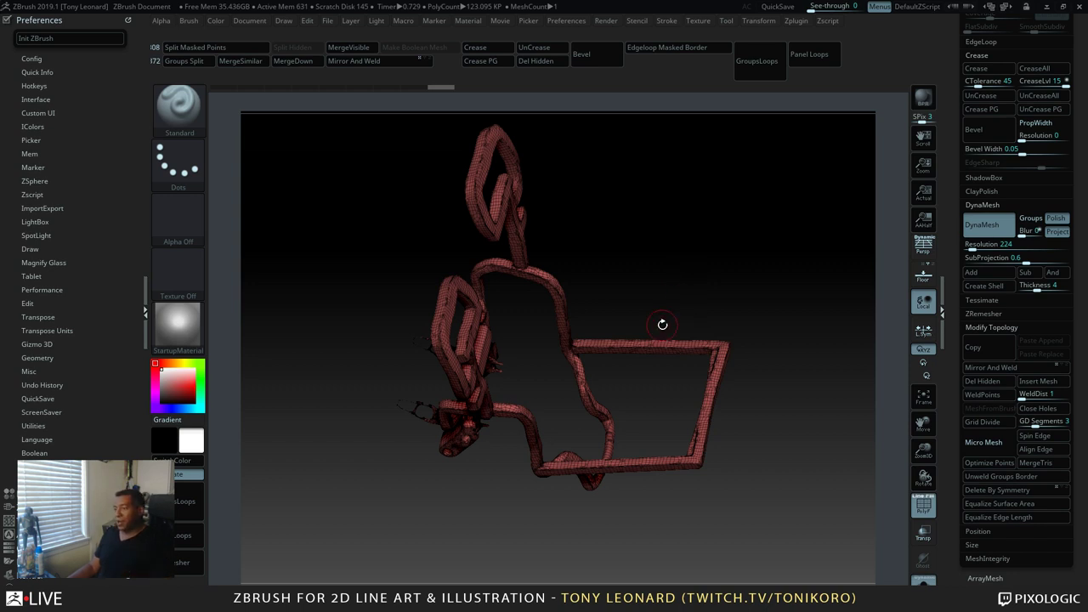
# Minimize ZBrush and switch back to Marmoset Toolbag
pyautogui.click(1047, 8)
pyautogui.hotkey('alt', 'Tab')
pyautogui.hotkey('alt', 'Tab')
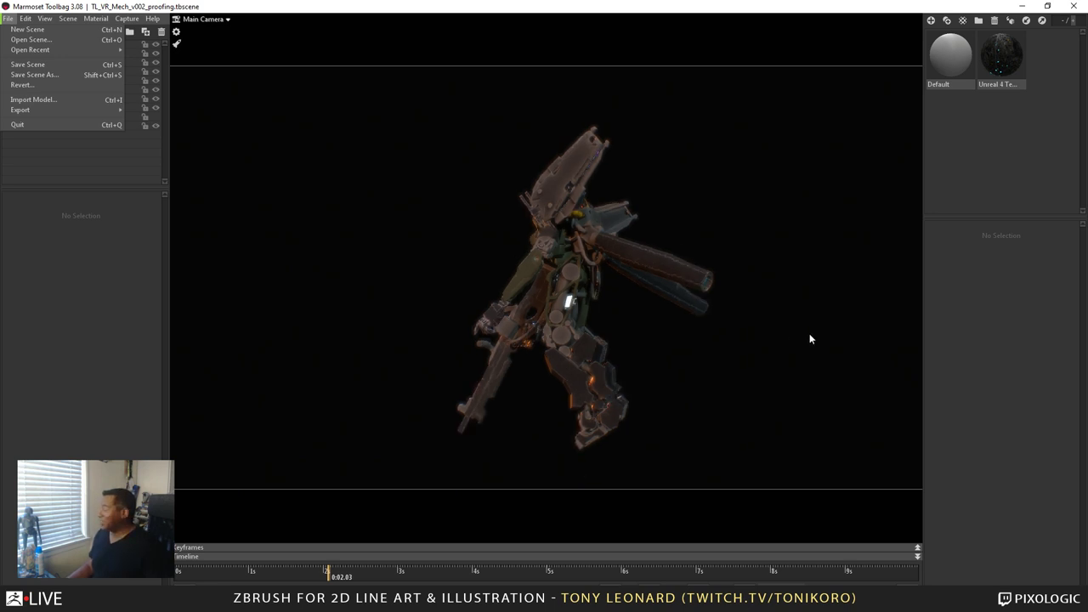
# Orbit the TL_VR_Mech_v002_proofing mech to a front view, then return to ZBrush
pyautogui.moveTo(576, 377); pyautogui.dragTo(560, 397)
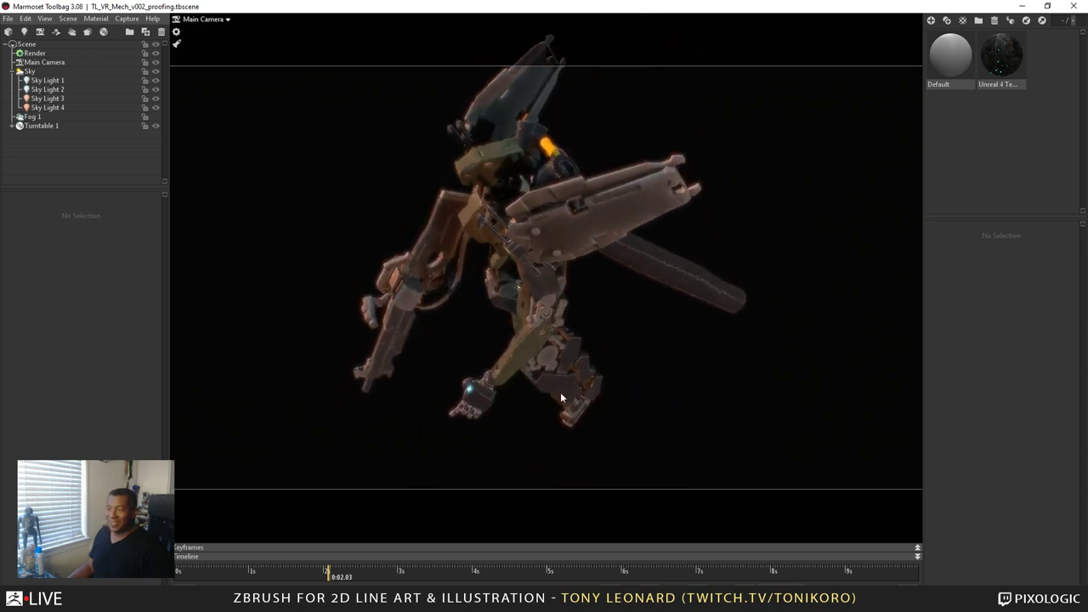
pyautogui.moveTo(762, 363); pyautogui.dragTo(742, 383)
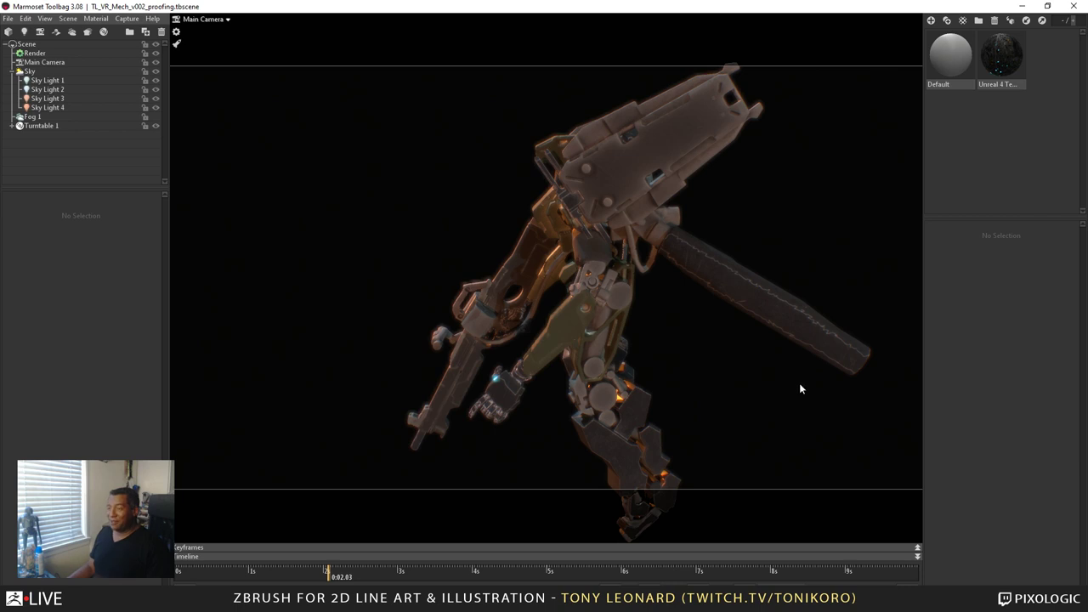
pyautogui.moveTo(792, 396); pyautogui.dragTo(590, 418)
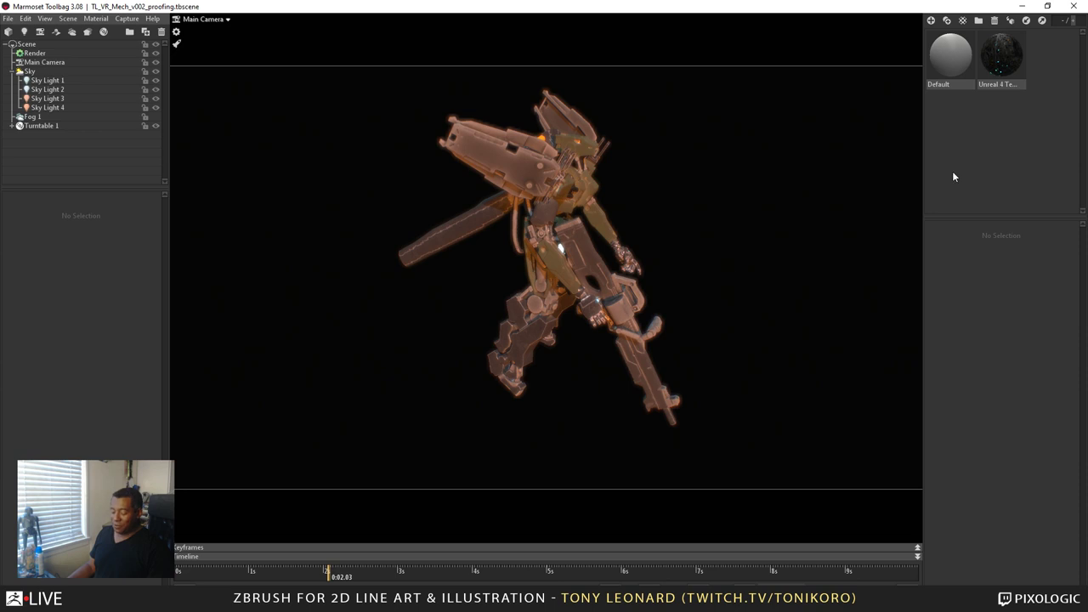
pyautogui.hotkey('alt', 'Tab')
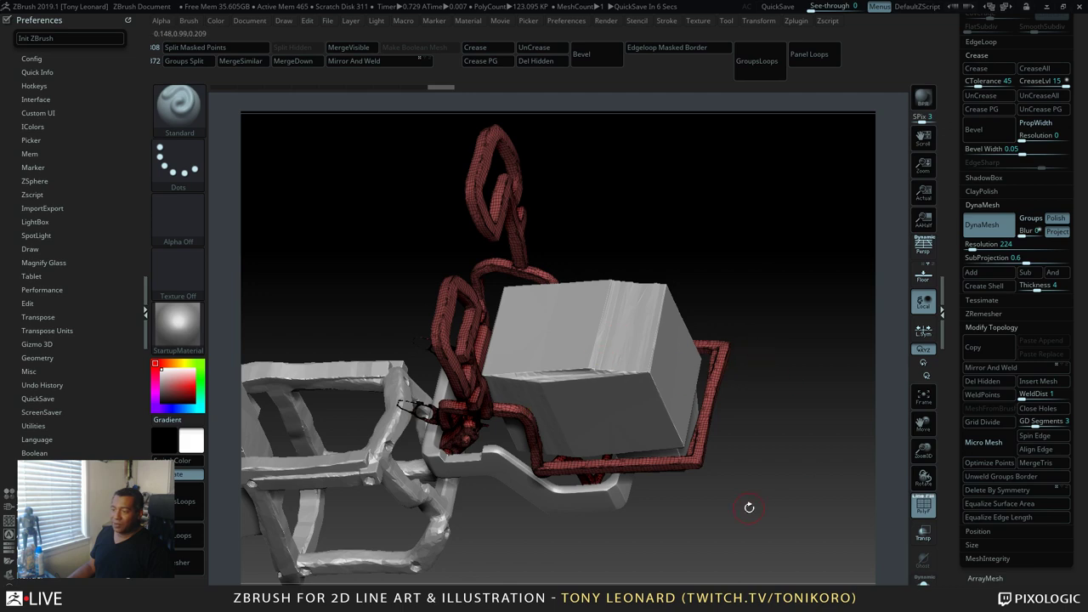
# Select the yellow box subtool and activate Transpose with W
pyautogui.moveTo(749, 507); pyautogui.dragTo(610, 305)
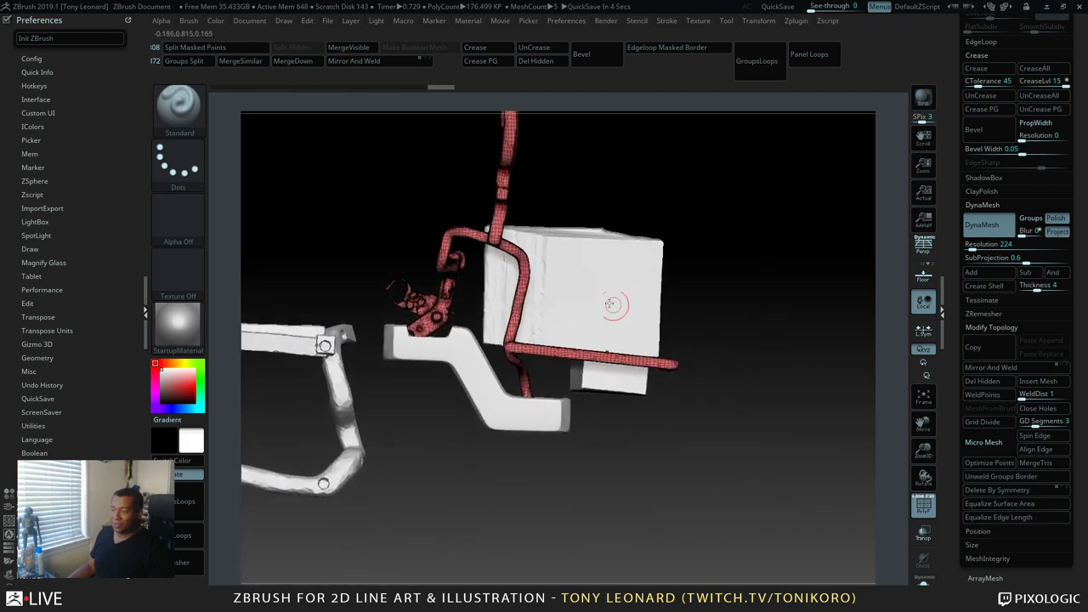
pyautogui.keyDown('alt'); pyautogui.click(614, 272); pyautogui.keyUp('alt')
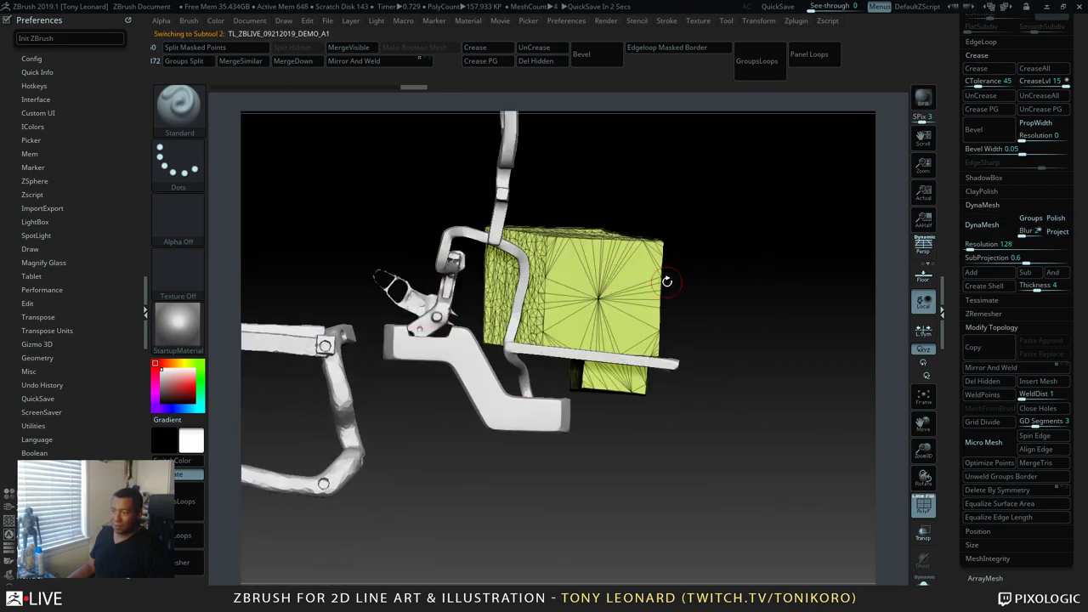
pyautogui.press('w')
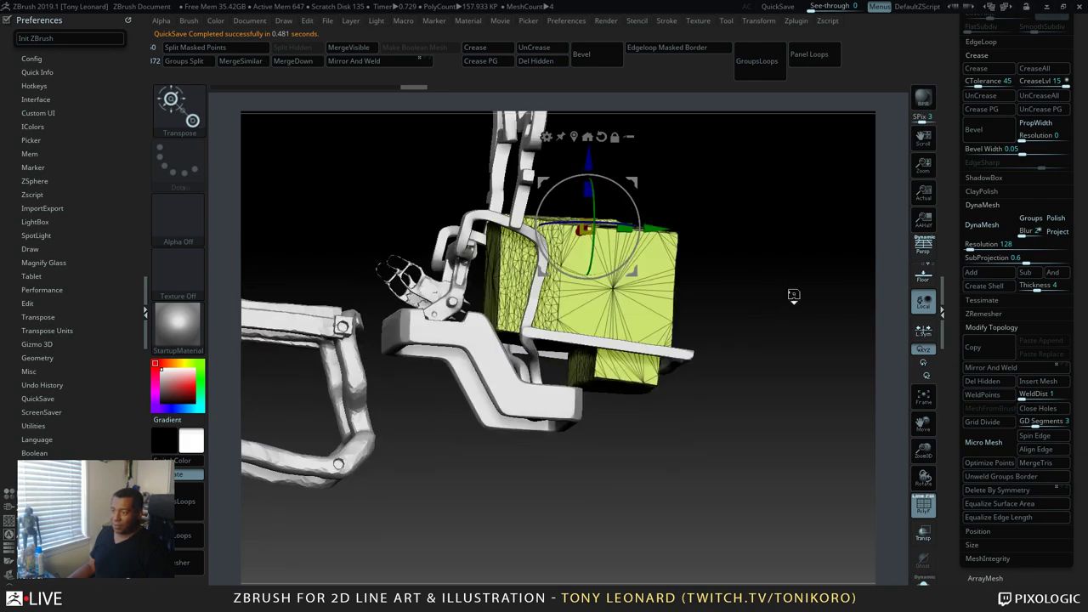
# Select the upper chain subtool and slide it to the right
pyautogui.moveTo(792, 295); pyautogui.dragTo(545, 415)
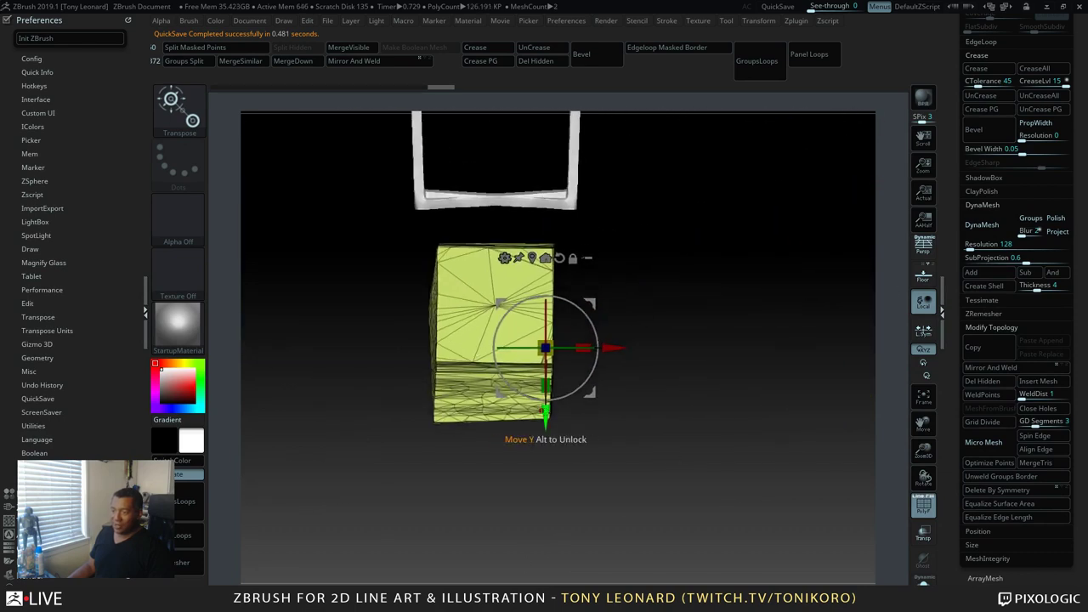
pyautogui.keyDown('alt'); pyautogui.moveTo(646, 476); pyautogui.dragTo(772, 192); pyautogui.keyUp('alt')
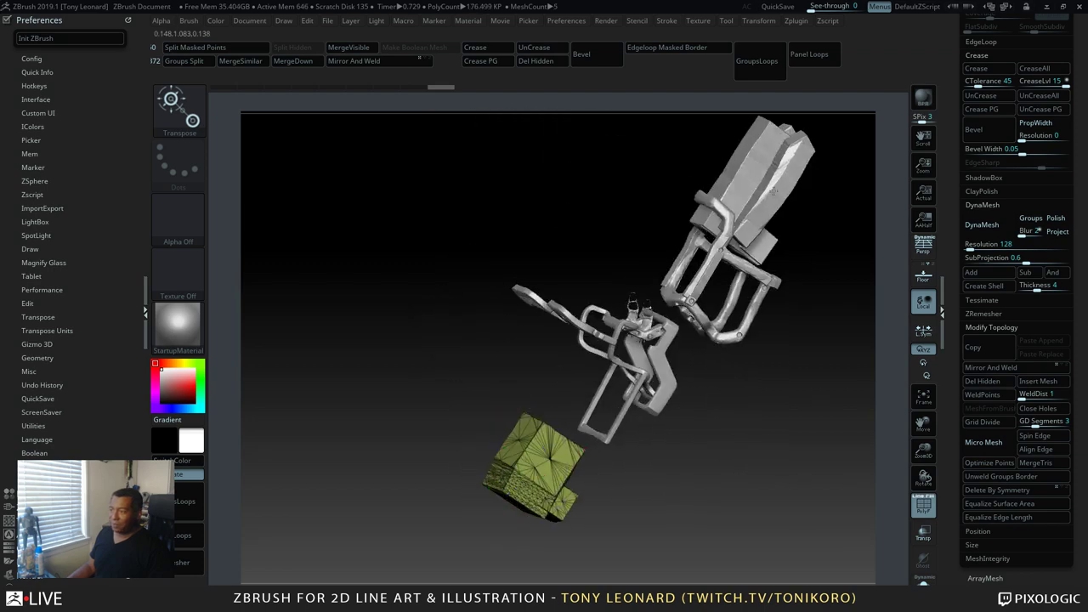
pyautogui.keyDown('alt'); pyautogui.click(773, 190); pyautogui.keyUp('alt')
pyautogui.keyDown('shift'); pyautogui.moveTo(815, 365); pyautogui.dragTo(837, 382); pyautogui.keyUp('shift')
pyautogui.keyDown('alt'); pyautogui.moveTo(860, 271); pyautogui.dragTo(621, 274); pyautogui.keyUp('alt')
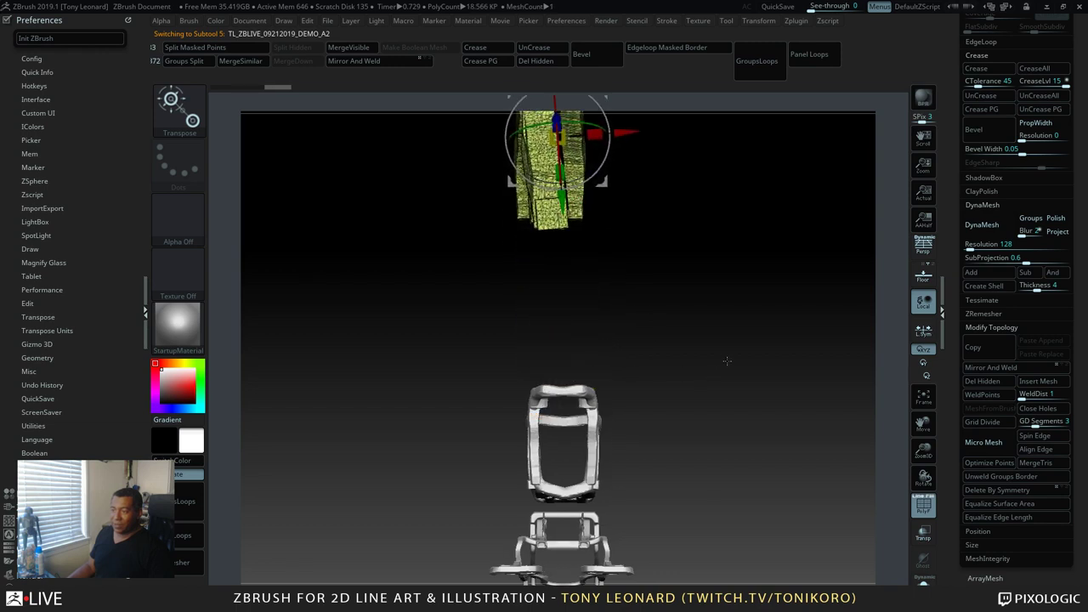
pyautogui.moveTo(626, 133); pyautogui.dragTo(830, 128)
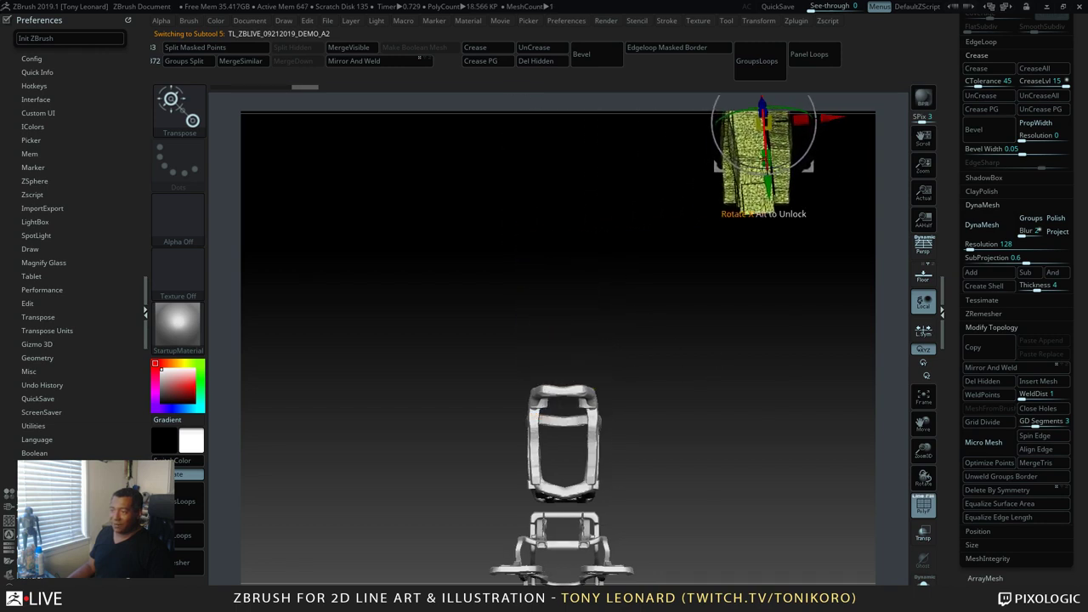
# Draw a Transpose action line from the cube's centre and extend it further right
pyautogui.keyDown('alt'); pyautogui.moveTo(724, 311); pyautogui.dragTo(572, 391); pyautogui.keyUp('alt')
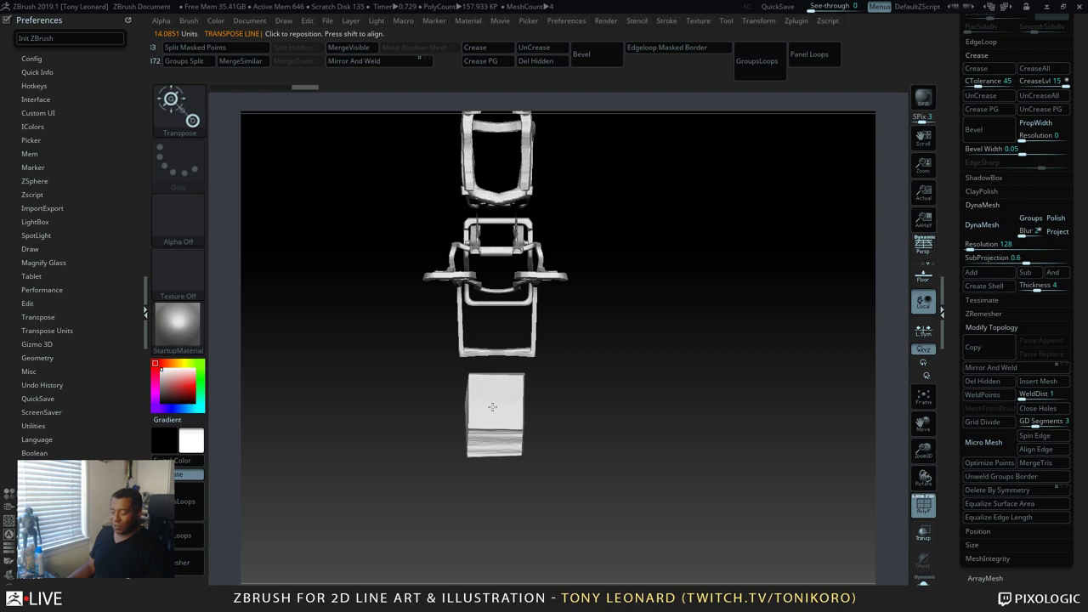
pyautogui.moveTo(490, 411); pyautogui.dragTo(866, 408)
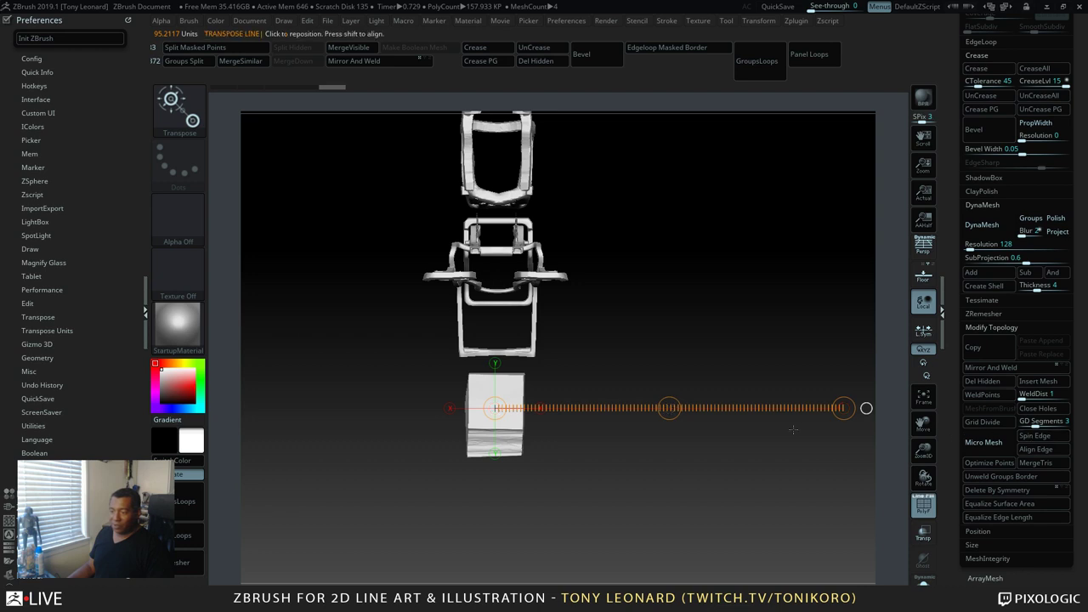
pyautogui.moveTo(662, 415); pyautogui.dragTo(839, 417)
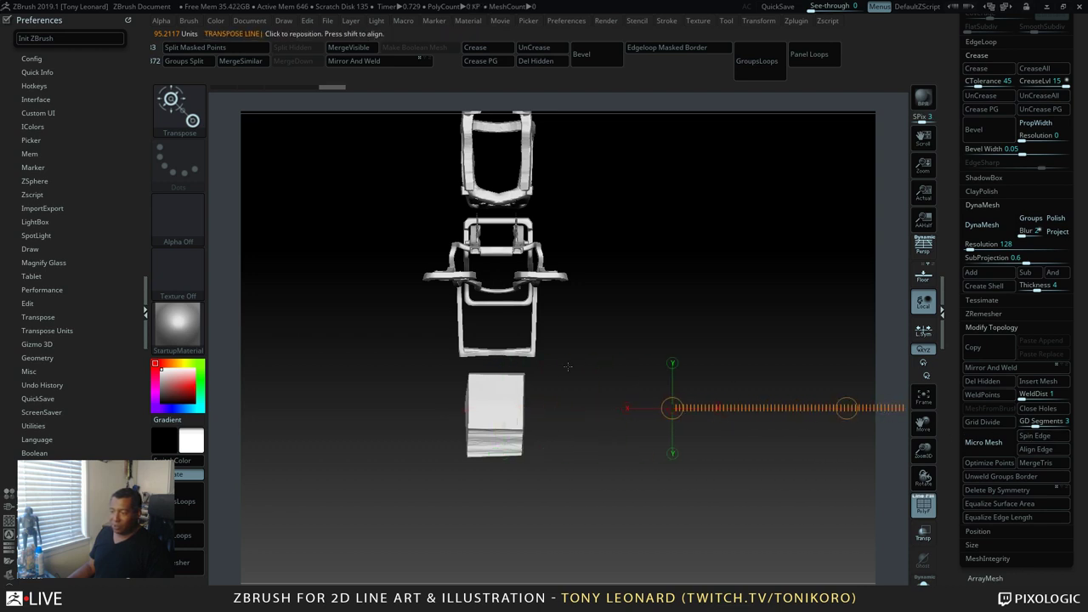
# Select the white cube, draw an action line from its edge, and zoom out
pyautogui.keyDown('alt'); pyautogui.click(478, 411); pyautogui.keyUp('alt')
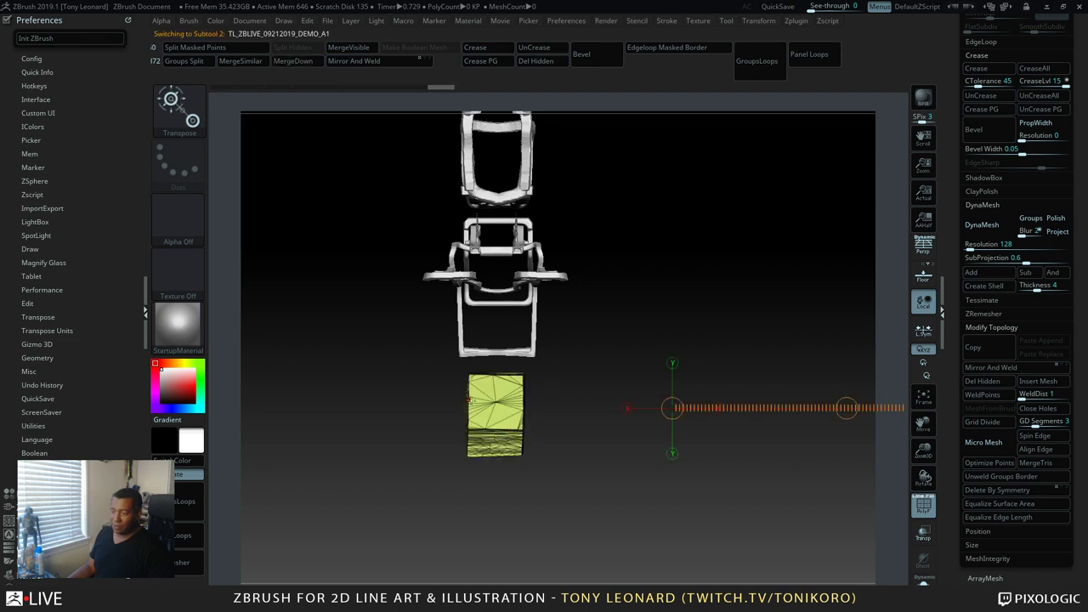
pyautogui.moveTo(467, 408); pyautogui.dragTo(796, 410)
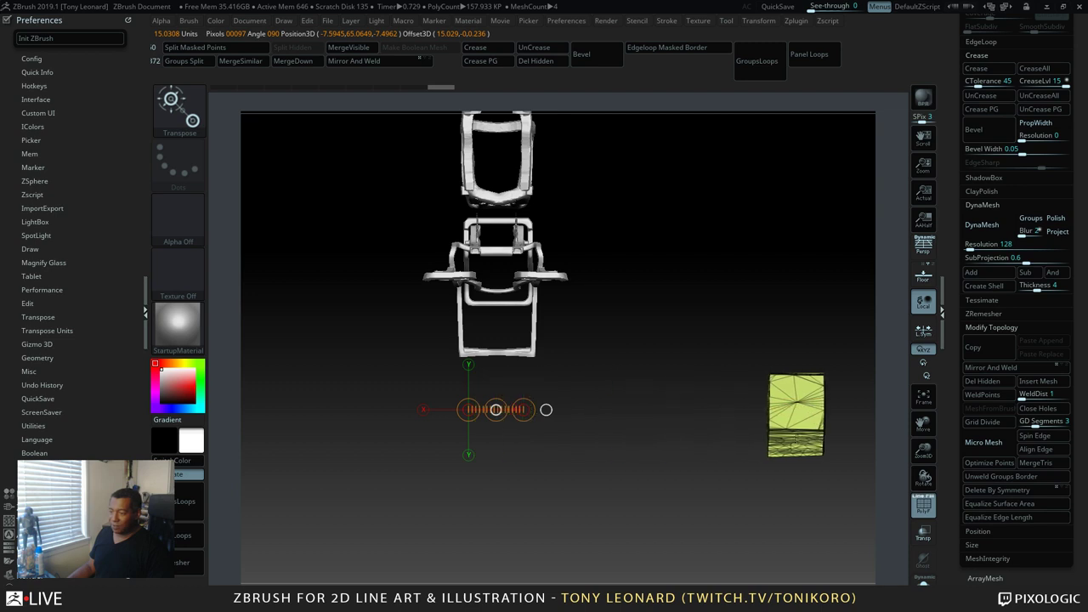
pyautogui.keyDown('alt'); pyautogui.moveTo(627, 255); pyautogui.dragTo(628, 343); pyautogui.keyUp('alt')
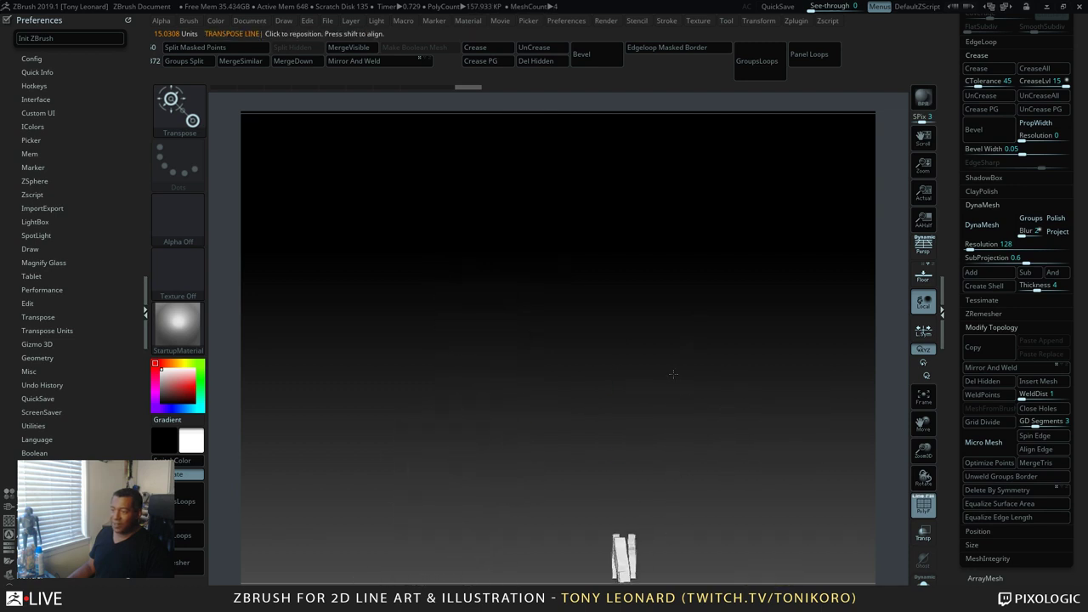
pyautogui.keyDown('alt'); pyautogui.moveTo(673, 374); pyautogui.dragTo(701, 299); pyautogui.keyUp('alt')
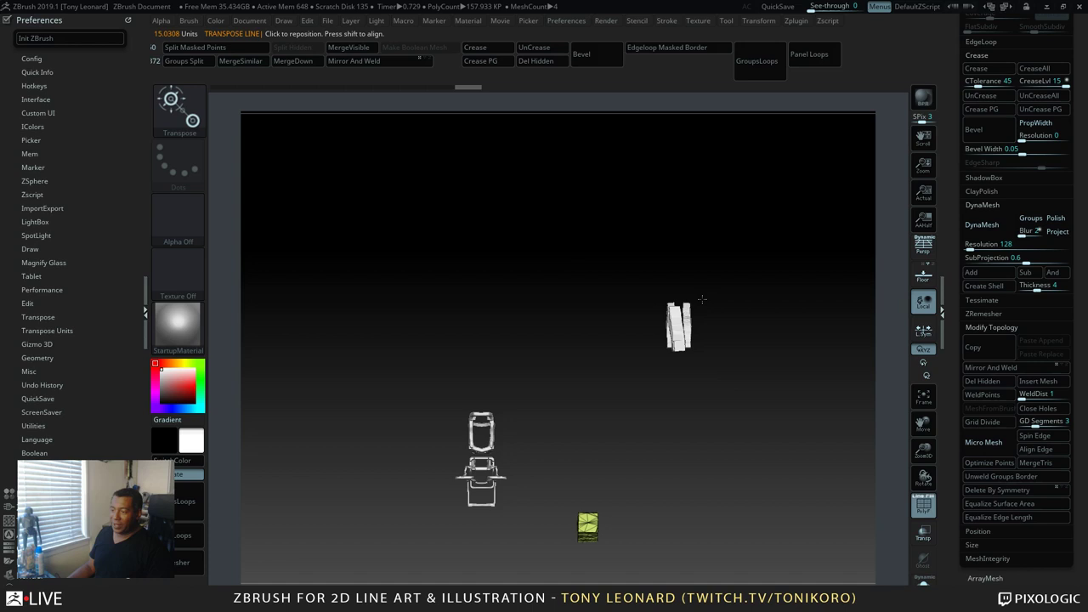
# Select the far top-right piece and move it down beside the model
pyautogui.keyDown('alt'); pyautogui.click(680, 325); pyautogui.keyUp('alt')
pyautogui.moveTo(673, 255); pyautogui.dragTo(673, 375)
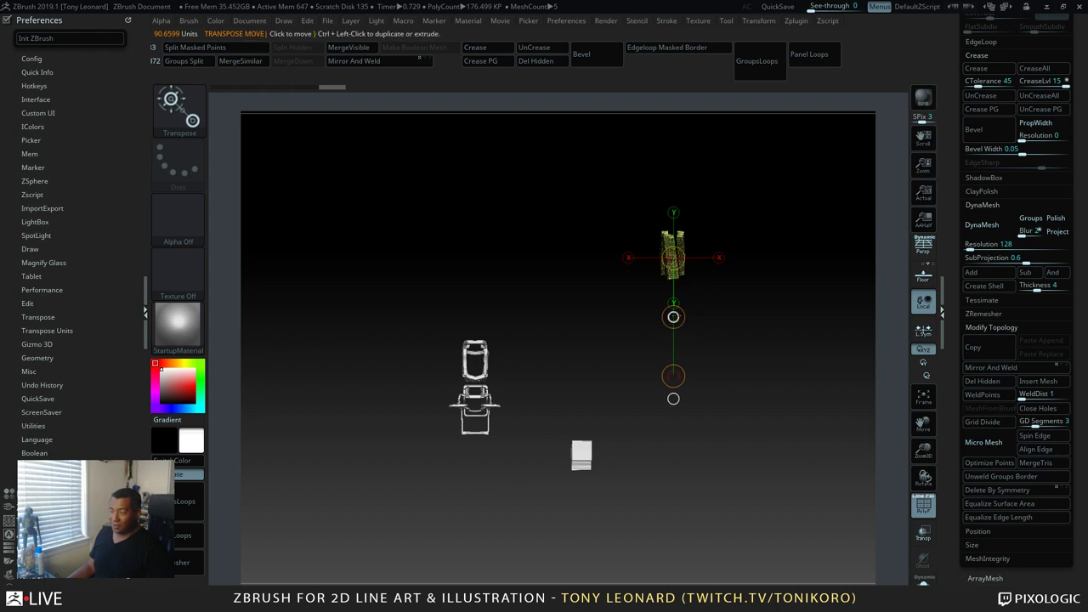
pyautogui.moveTo(673, 316); pyautogui.dragTo(581, 465)
pyautogui.moveTo(739, 476)
pyautogui.mouseDown()
pyautogui.moveTo(757, 505)
pyautogui.moveTo(594, 487)
pyautogui.mouseUp()
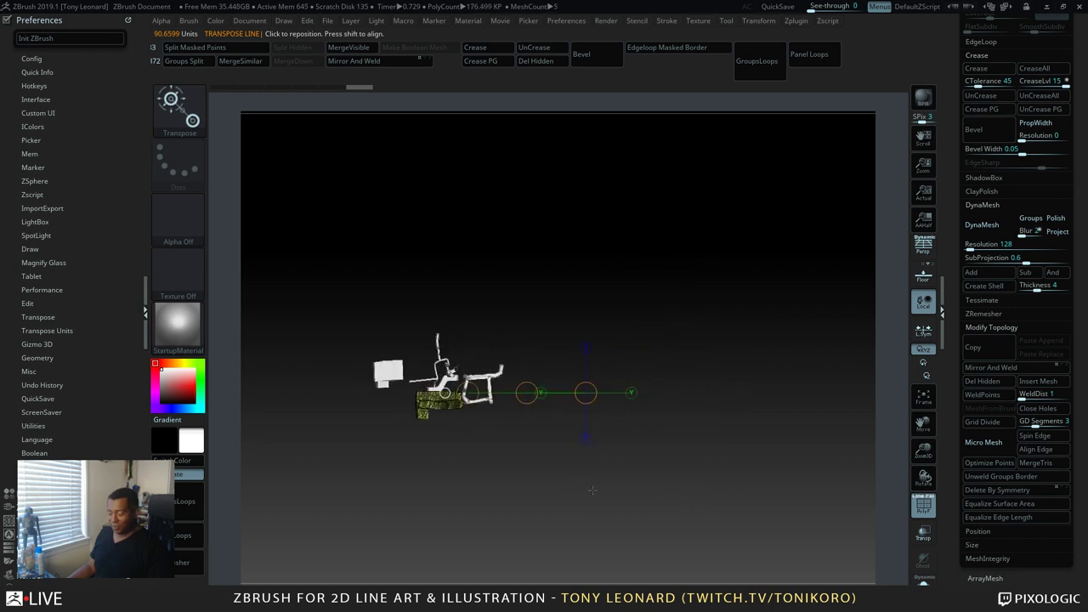
# Frame the scene, hide the white cube subtool, and select the L-shaped bracket
pyautogui.press('q')
pyautogui.press('f')
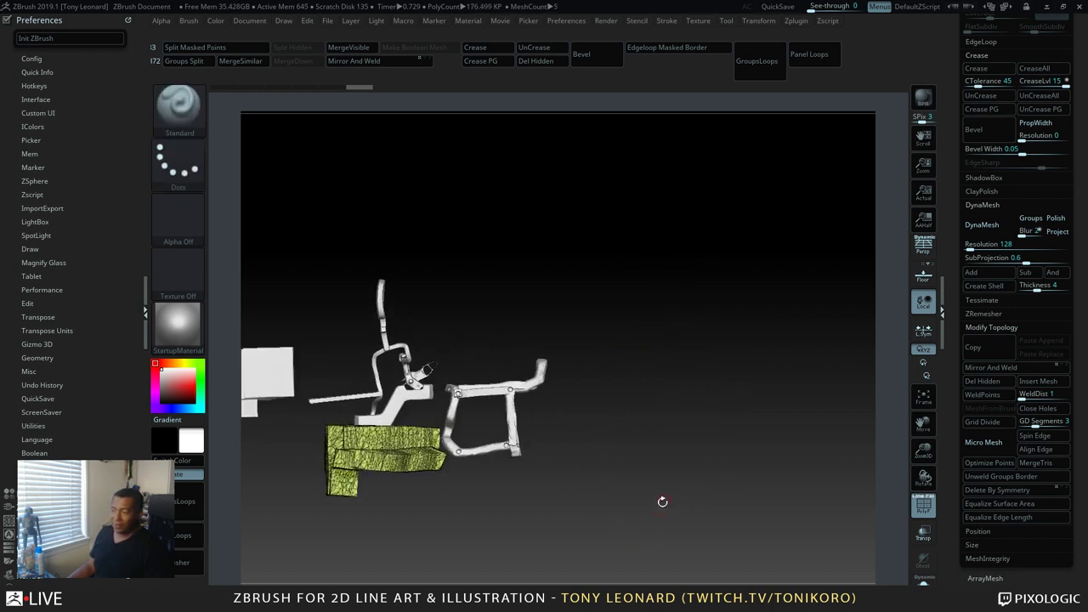
pyautogui.scroll(10, 986, 212)
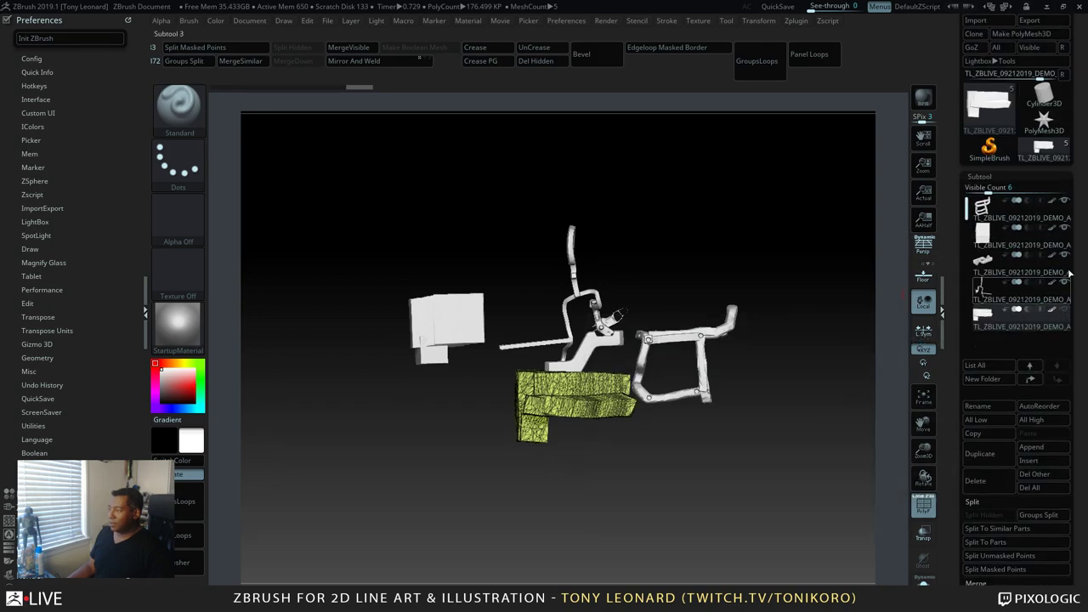
pyautogui.click(1065, 228)
pyautogui.moveTo(506, 477); pyautogui.dragTo(572, 390)
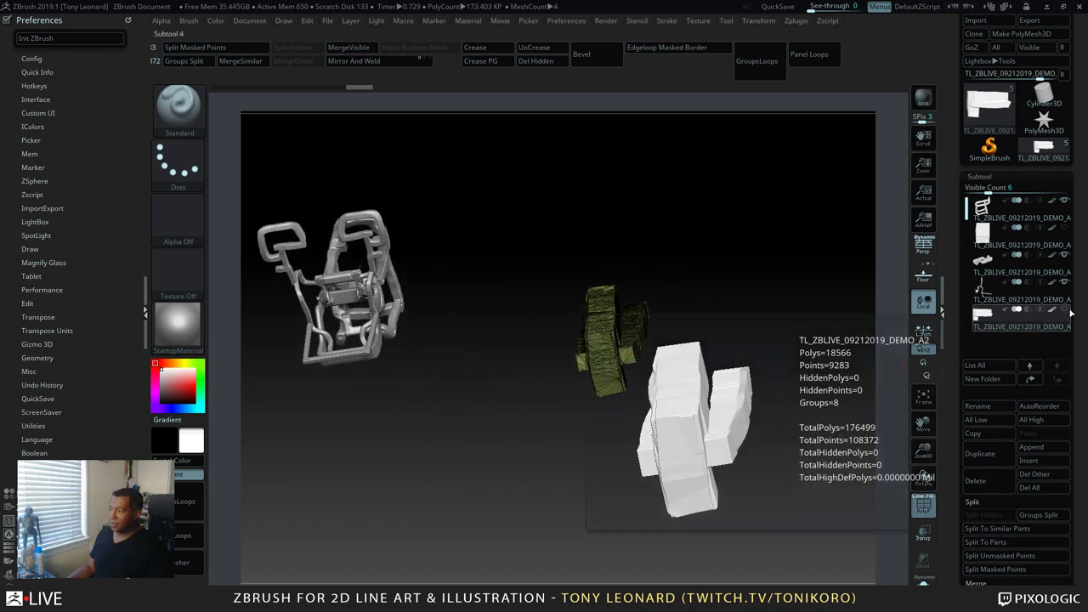
pyautogui.keyDown('alt'); pyautogui.click(299, 284); pyautogui.keyUp('alt')
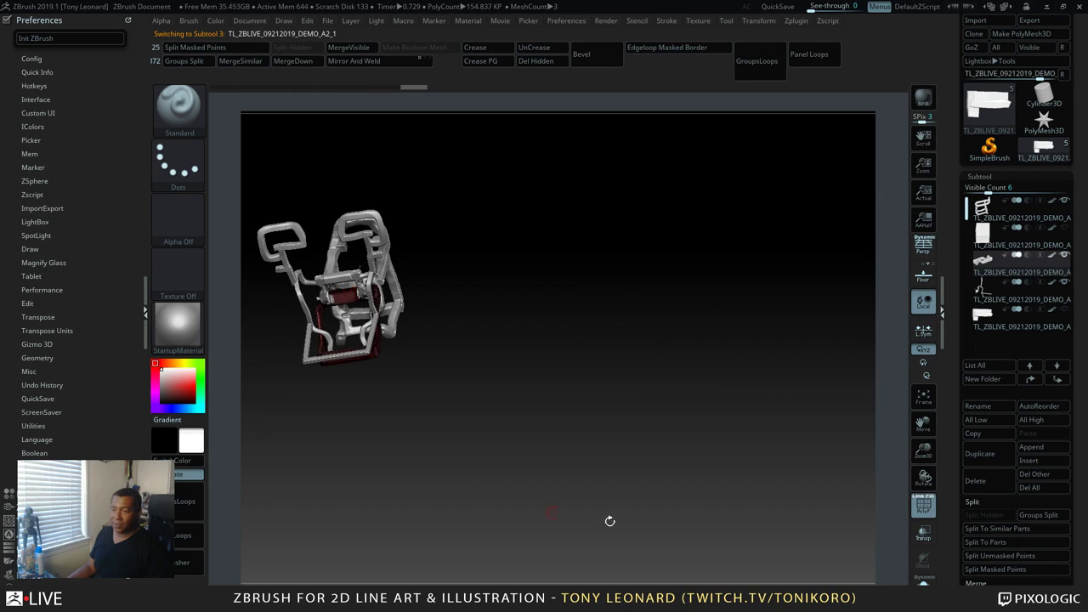
pyautogui.moveTo(594, 471); pyautogui.dragTo(631, 529)
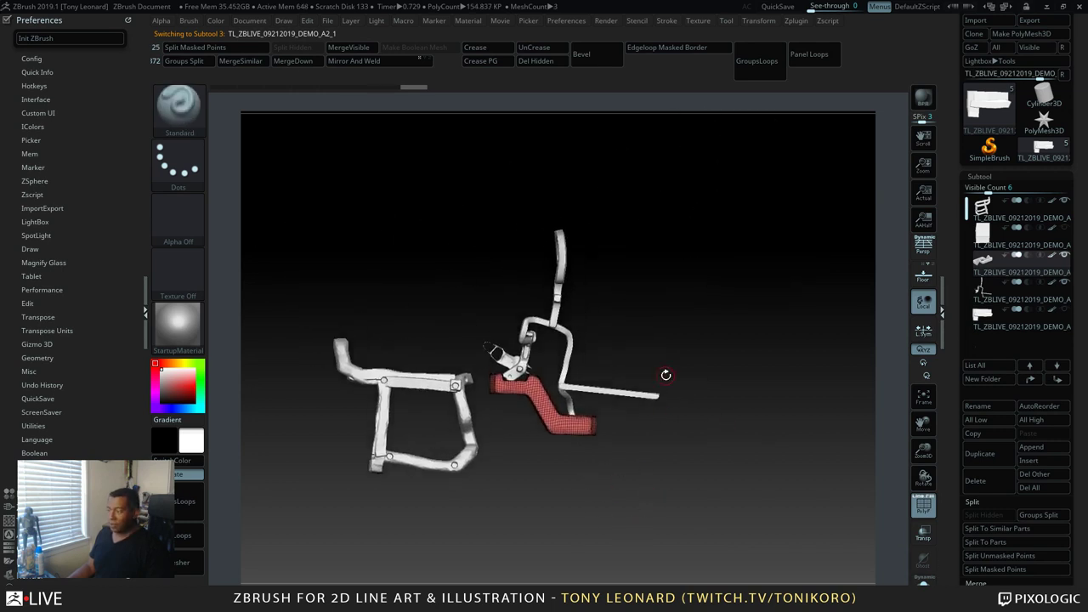
# Choose the IMM Primitives brush with the cube shape
pyautogui.press('F1')
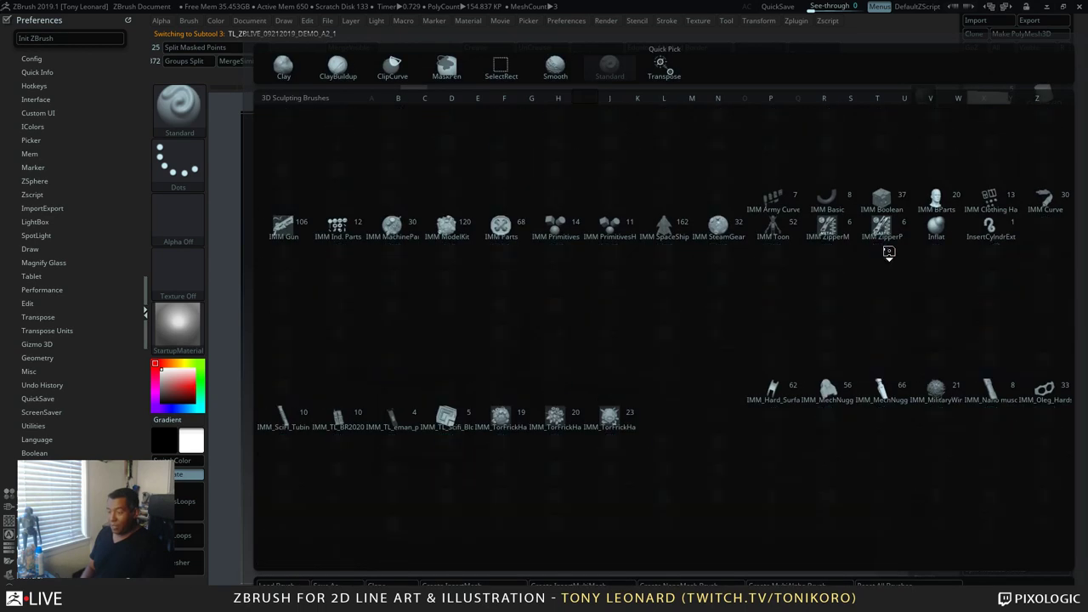
pyautogui.press('b')
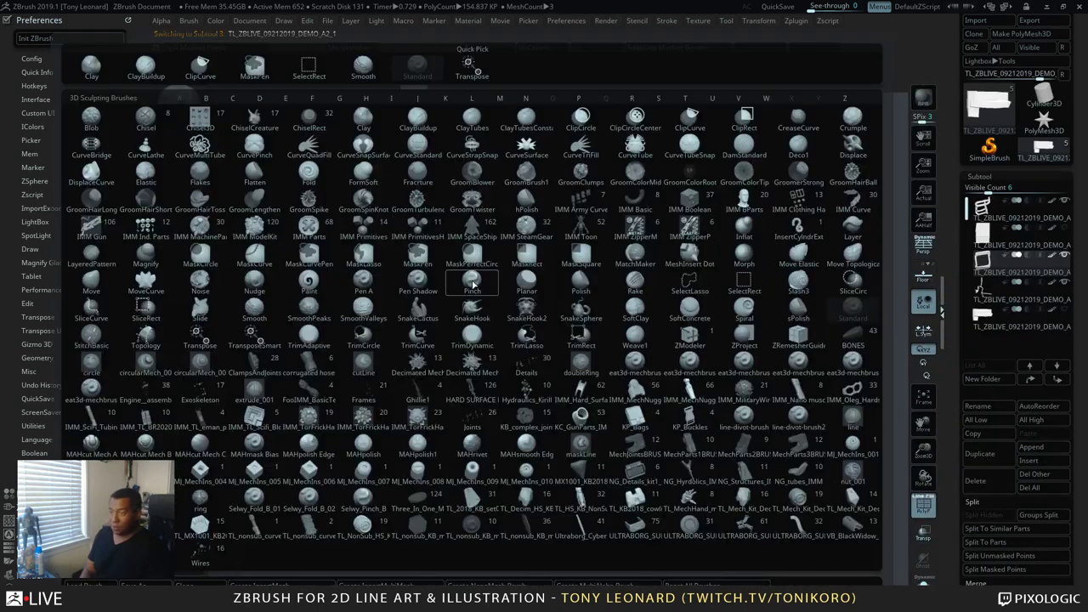
pyautogui.press('i')
pyautogui.press('p')
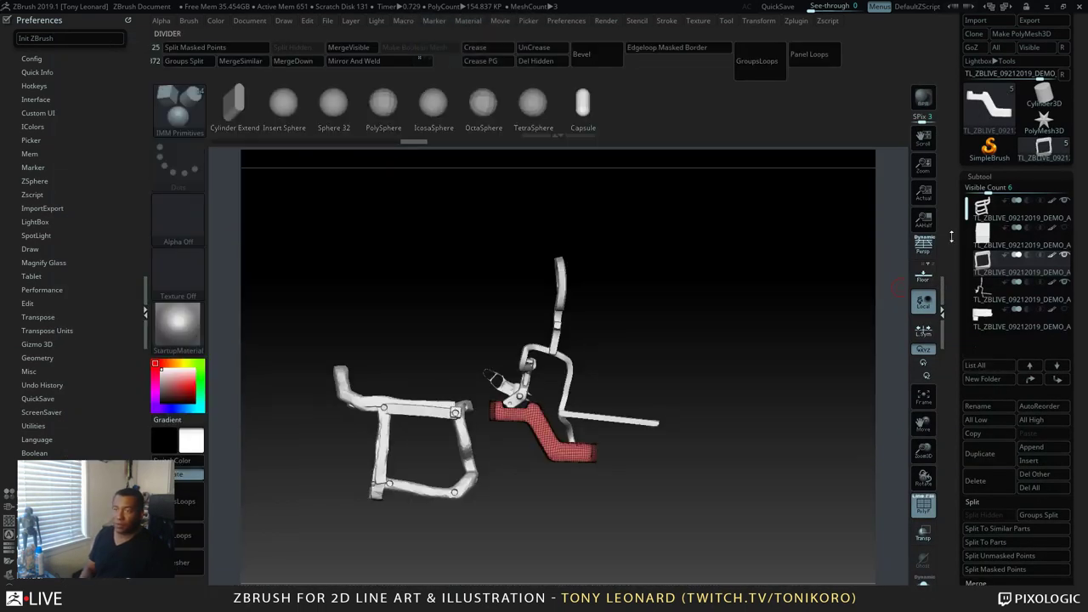
pyautogui.press('m')
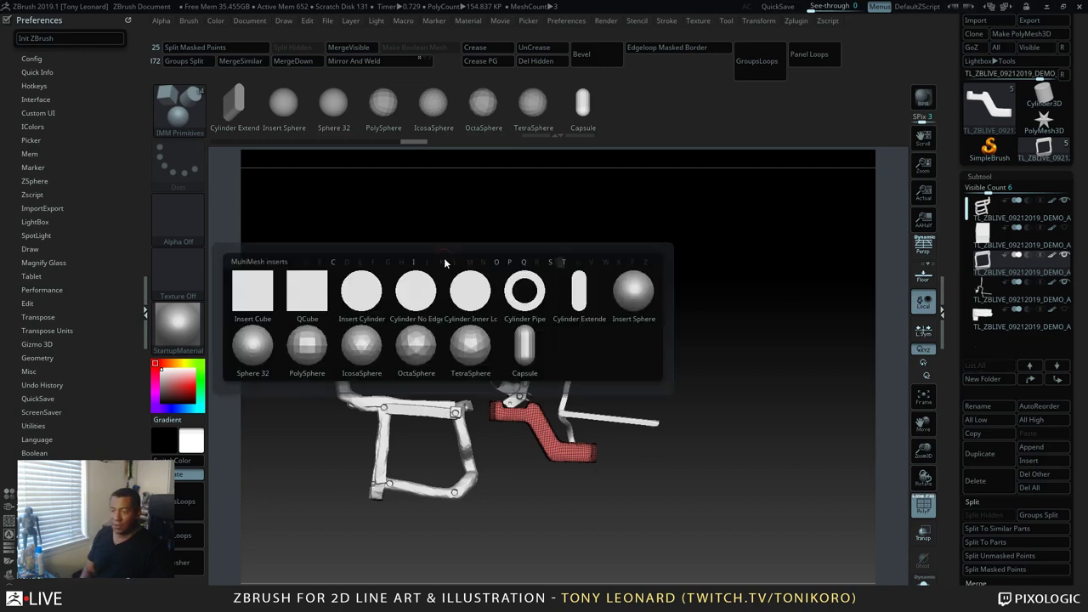
pyautogui.click(323, 286)
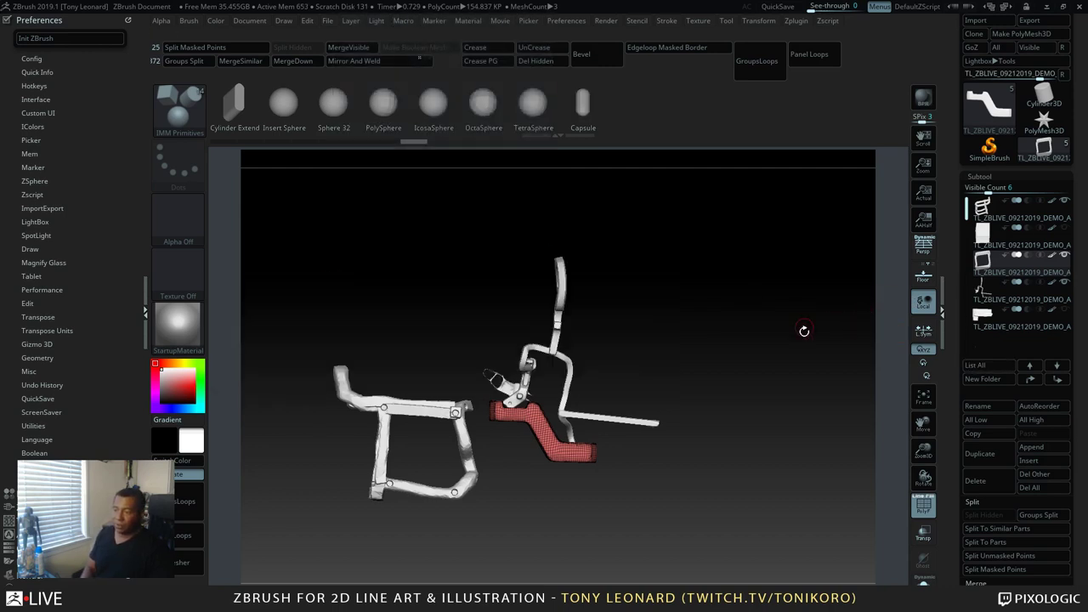
# Insert a cube onto the frame subtool and split it into its own subtool
pyautogui.moveTo(801, 328); pyautogui.dragTo(758, 319)
pyautogui.press('f')
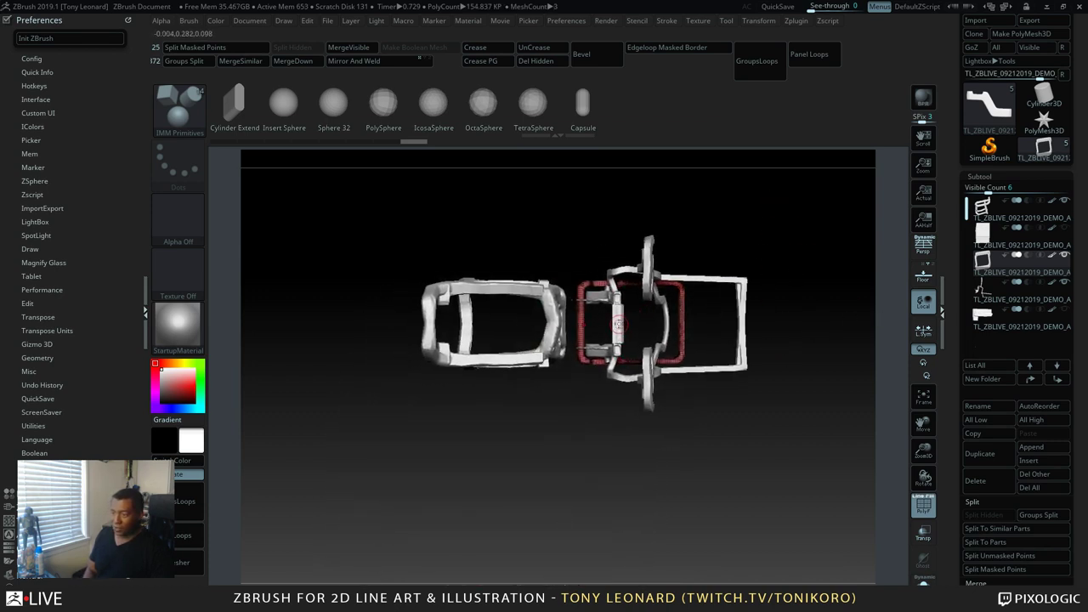
pyautogui.keyDown('alt'); pyautogui.click(618, 322); pyautogui.keyUp('alt')
pyautogui.moveTo(618, 323); pyautogui.dragTo(620, 346)
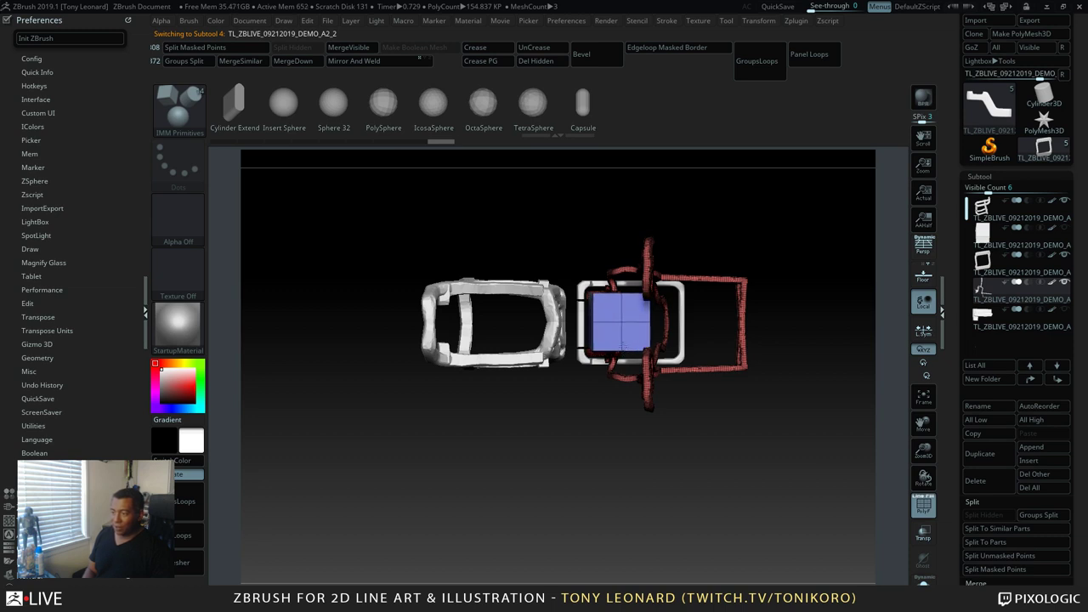
pyautogui.moveTo(816, 496); pyautogui.dragTo(833, 510)
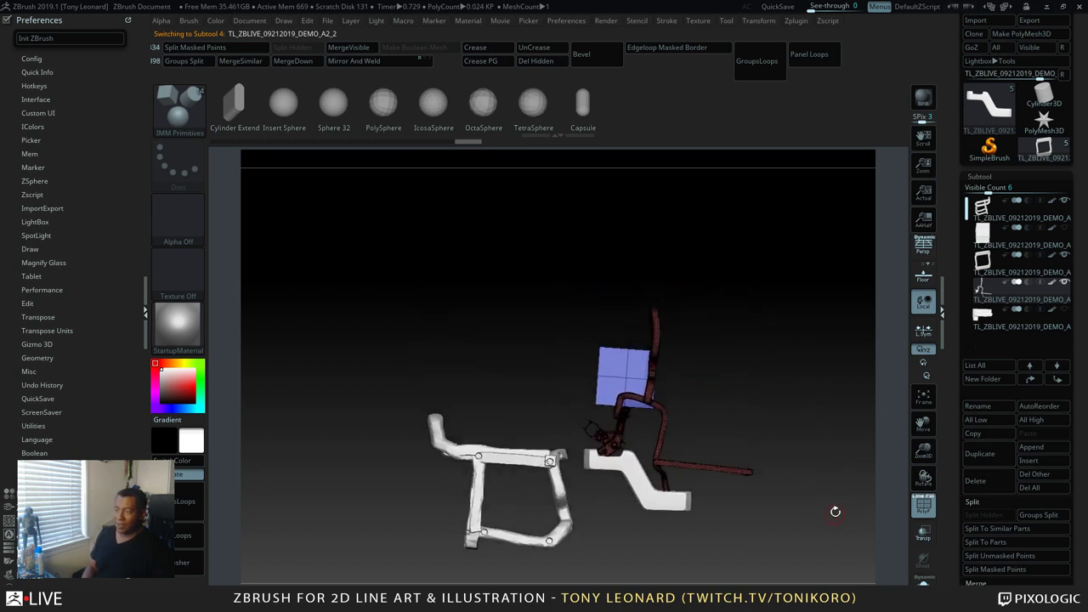
pyautogui.click(299, 99)
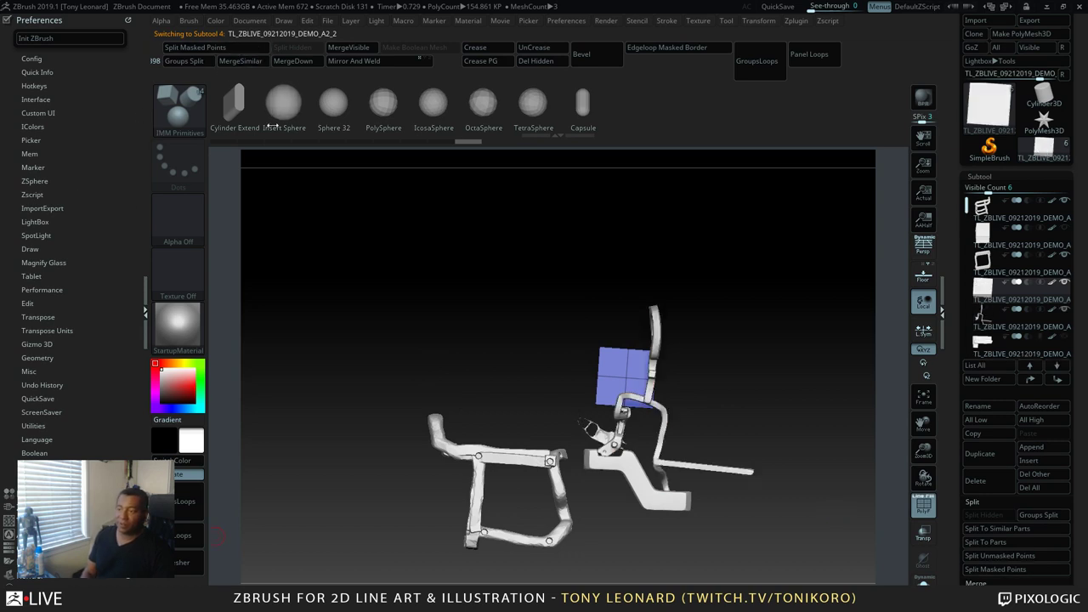
# Move the blue box along X, tilt it slightly, and widen it with the gizmo
pyautogui.press('w')
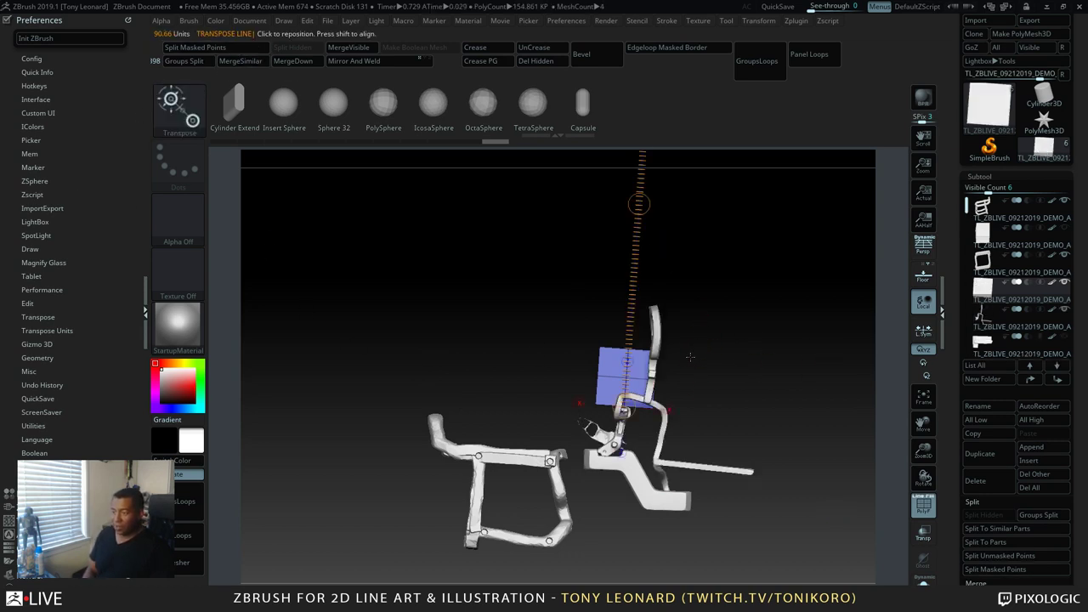
pyautogui.press('y')
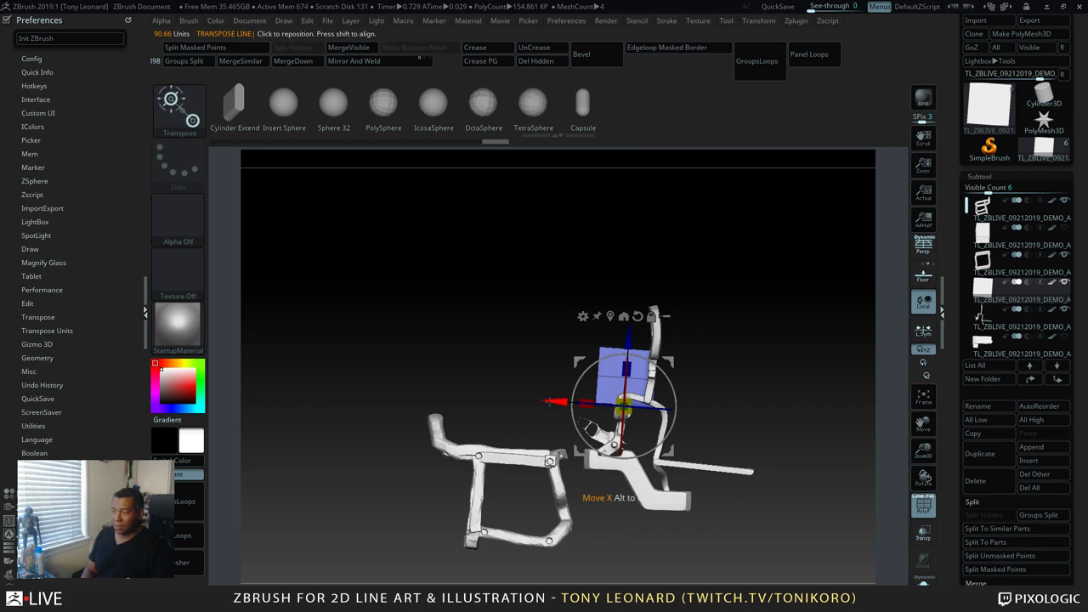
pyautogui.moveTo(621, 401); pyautogui.dragTo(683, 460)
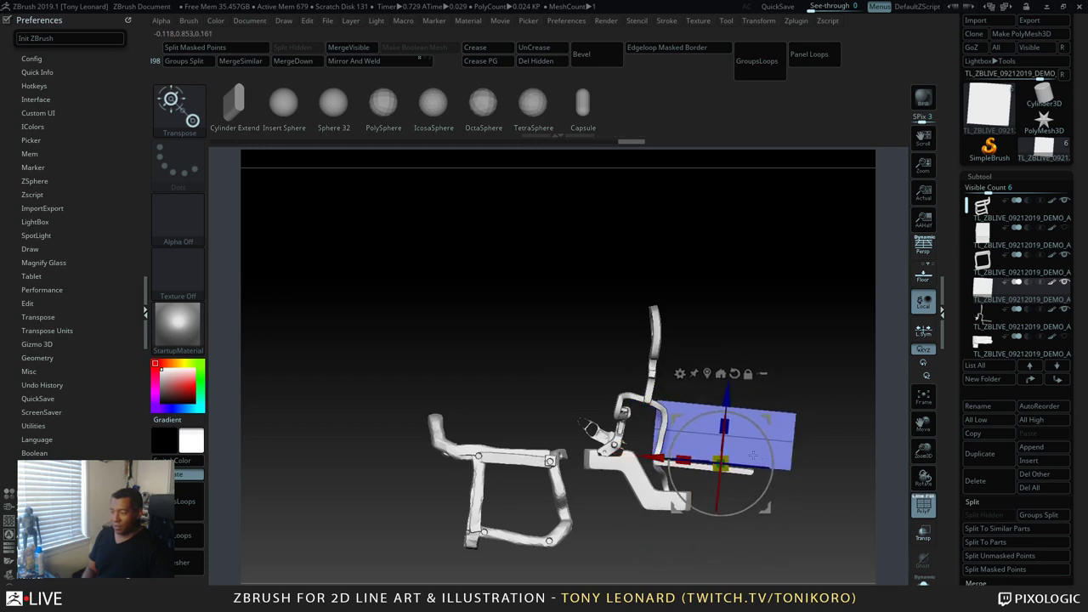
pyautogui.moveTo(767, 436); pyautogui.dragTo(764, 434)
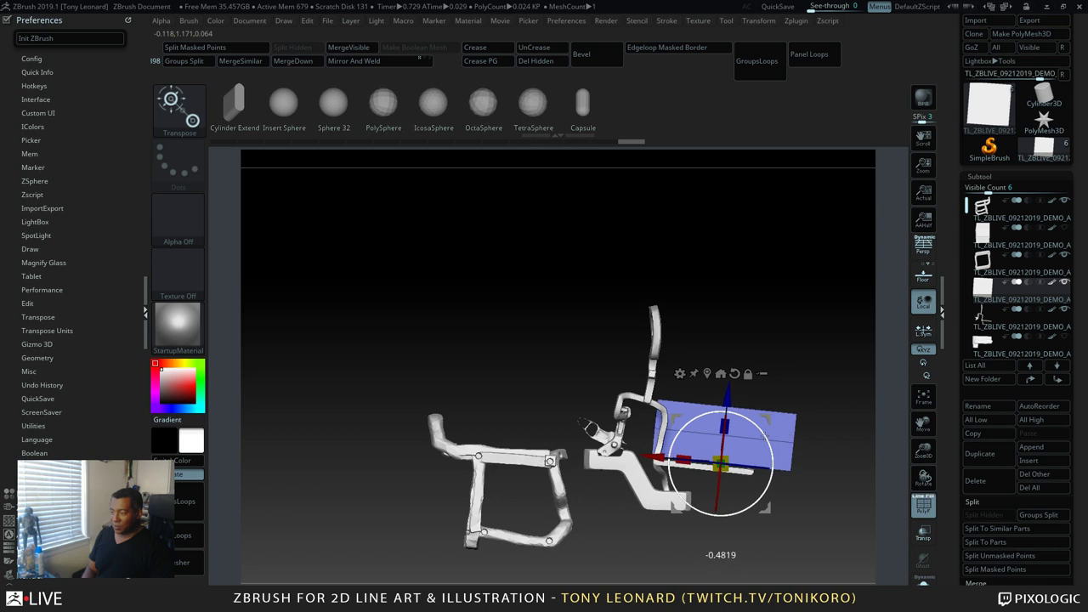
pyautogui.moveTo(850, 392); pyautogui.dragTo(622, 346)
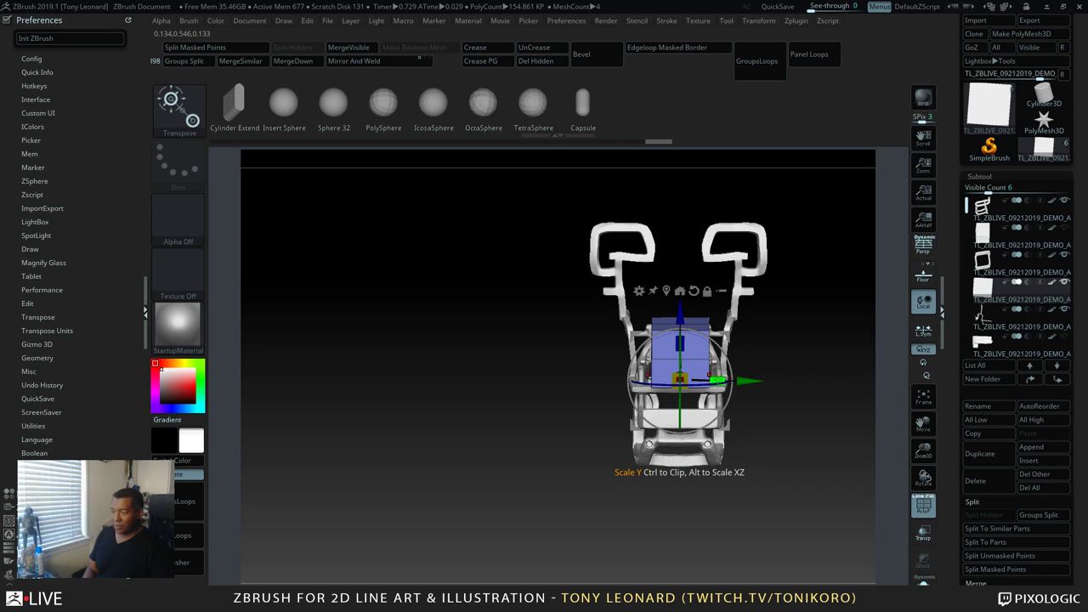
pyautogui.moveTo(716, 380); pyautogui.dragTo(724, 380)
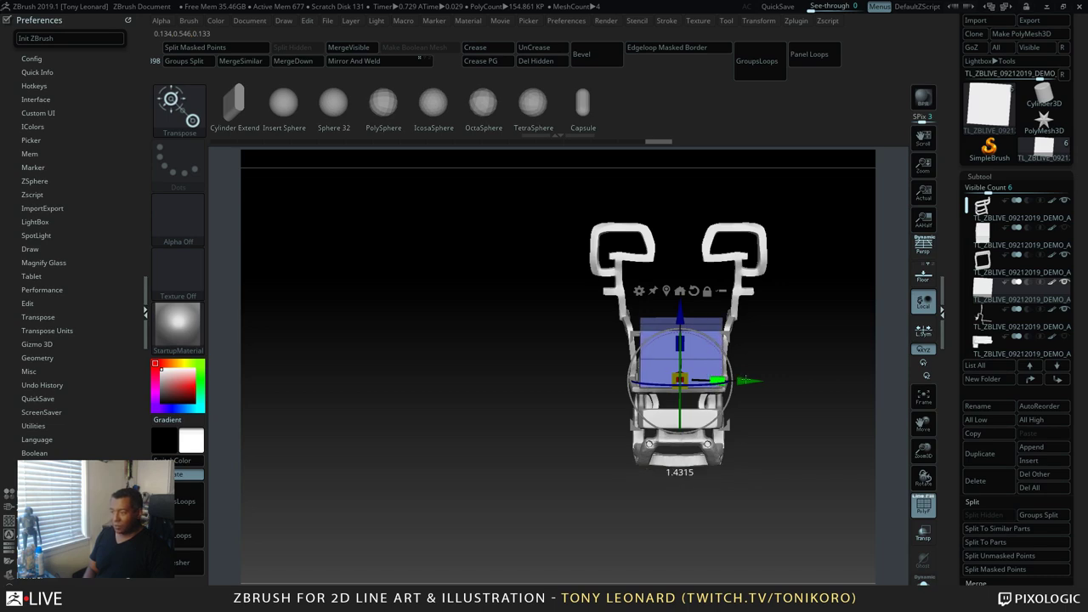
pyautogui.moveTo(769, 399); pyautogui.dragTo(822, 418)
# Switch to ZModeler and QMesh-extrude the blue box's end face into a new pink section
pyautogui.press('q')
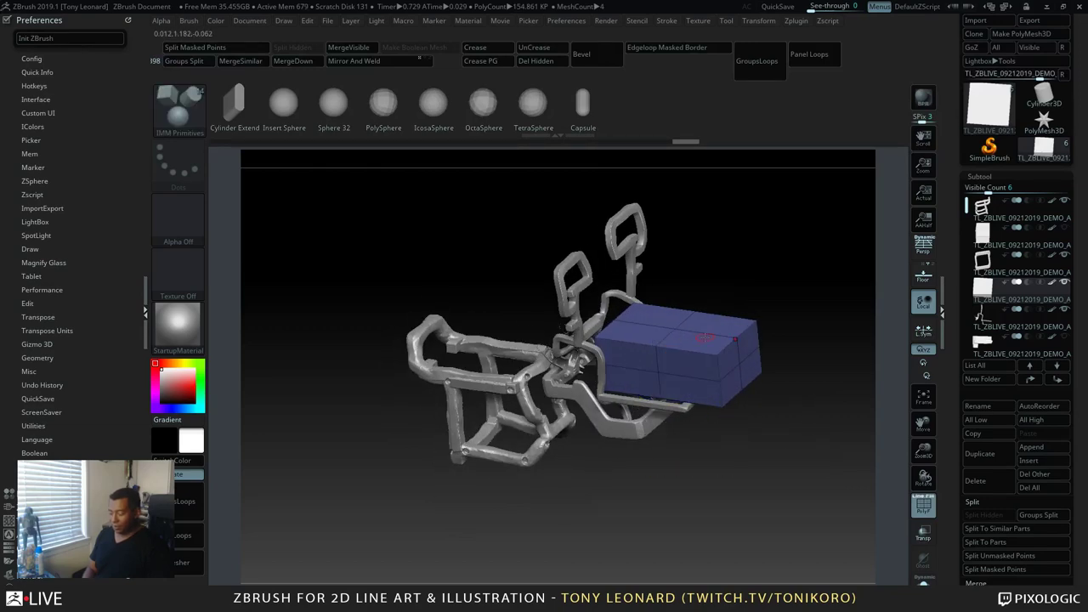
pyautogui.press('b')
pyautogui.press('z')
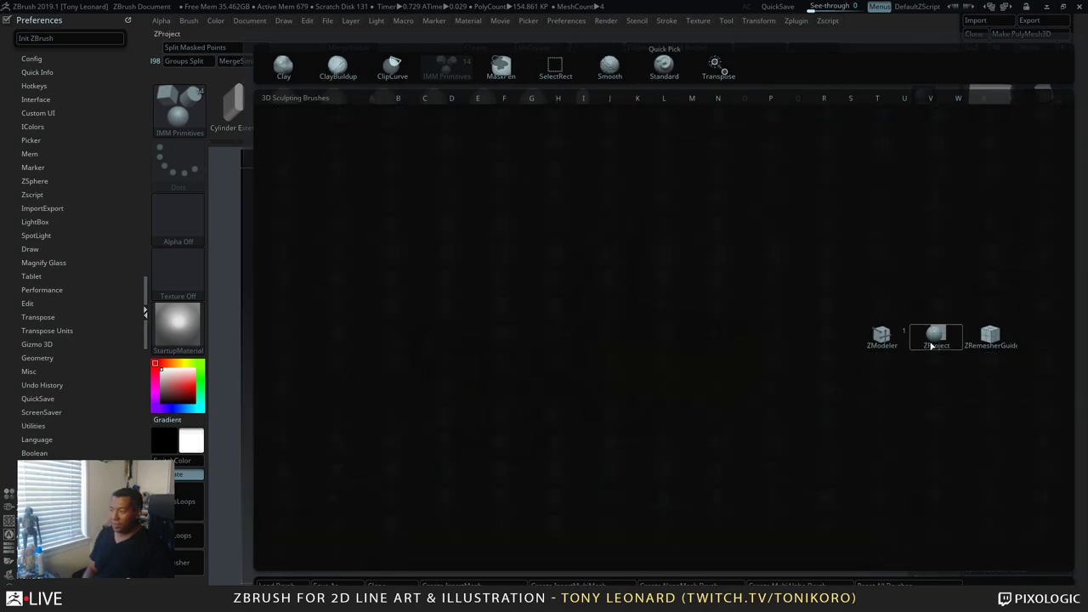
pyautogui.press('m')
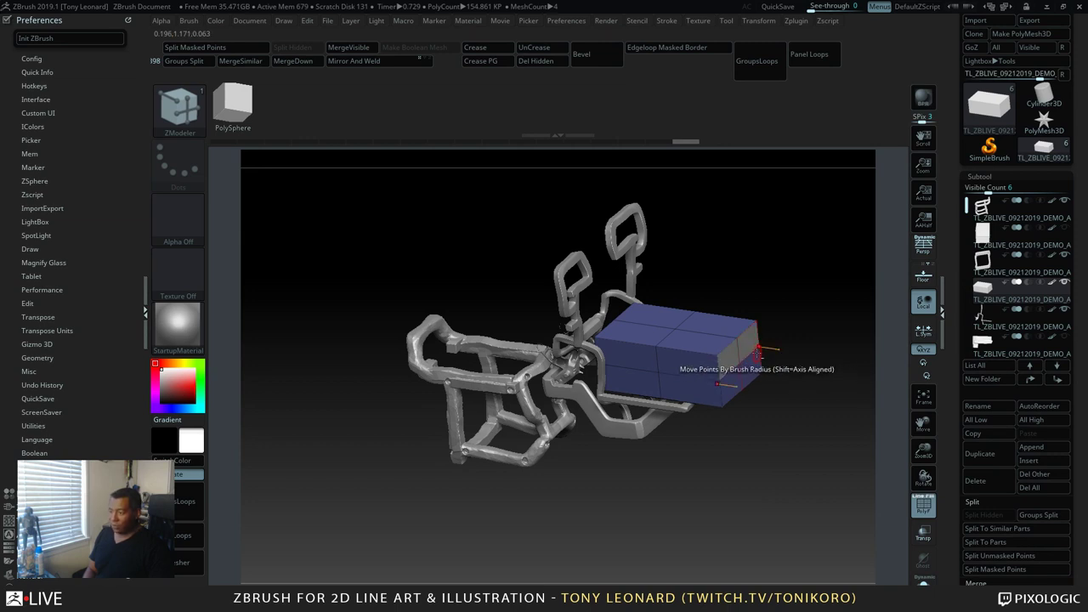
pyautogui.click(744, 371)
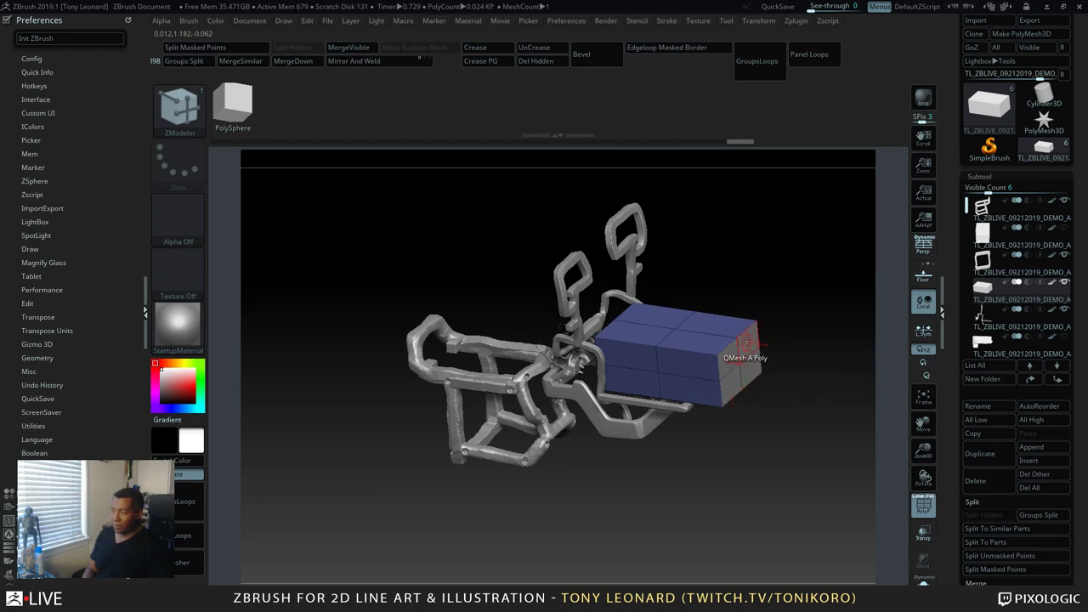
pyautogui.moveTo(744, 343)
pyautogui.mouseDown()
pyautogui.moveTo(772, 342)
pyautogui.moveTo(832, 421)
pyautogui.moveTo(832, 451)
pyautogui.moveTo(825, 402)
pyautogui.mouseUp()
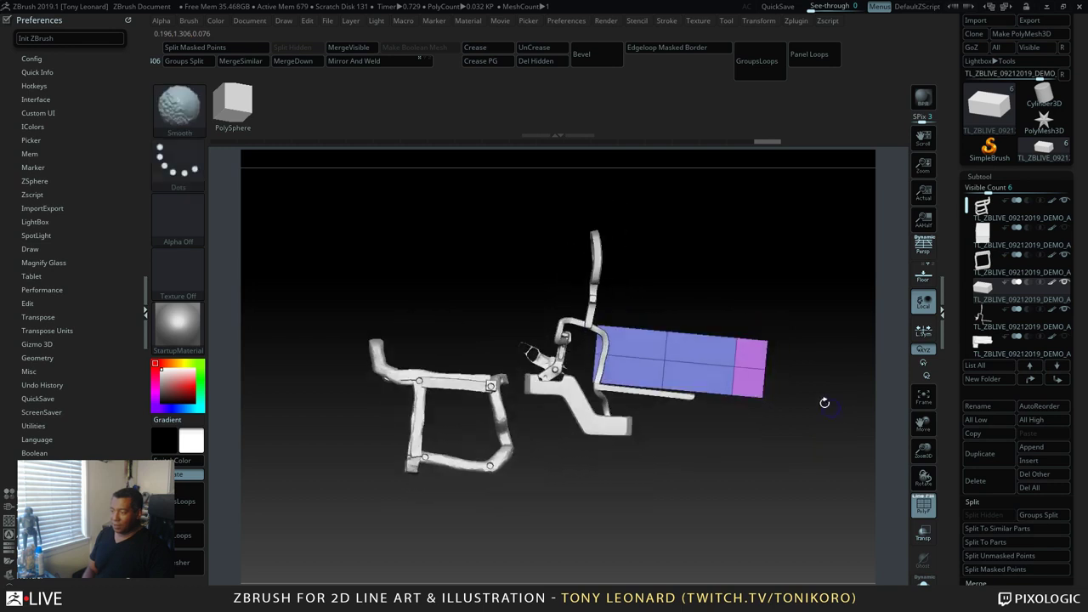
pyautogui.press('ctrl')
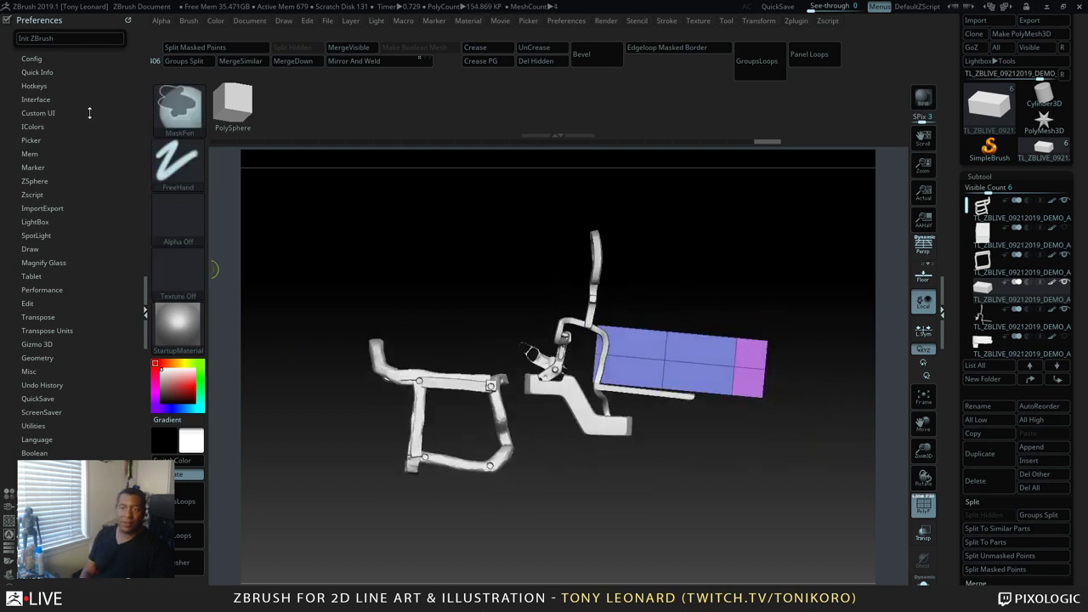
# Lasso-mask the box, invert the mask, and nudge the unmasked part down with the gizmo
pyautogui.click(39, 20)
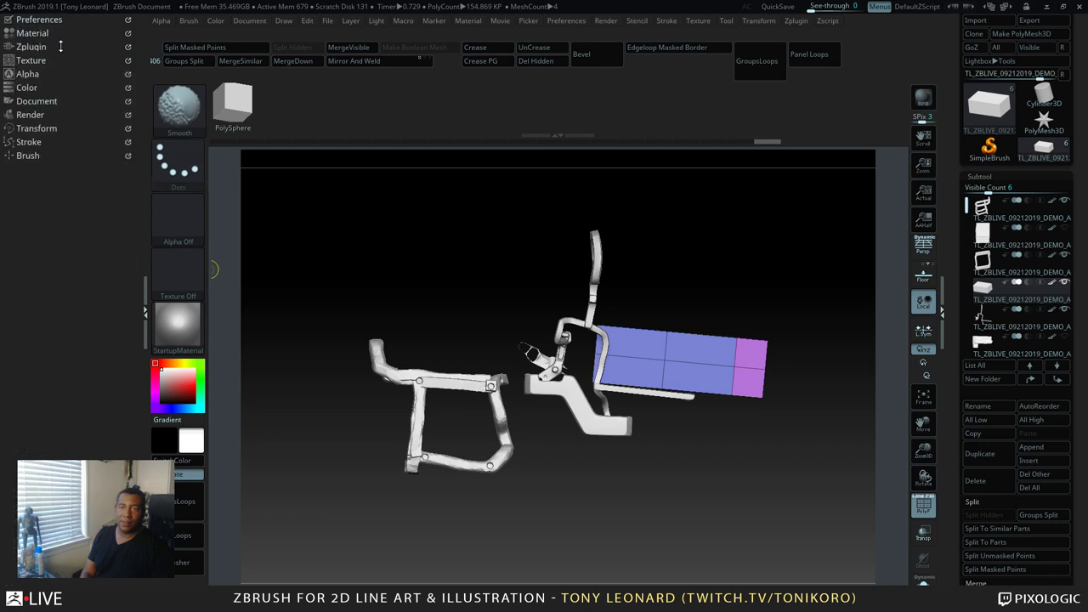
pyautogui.click(191, 120)
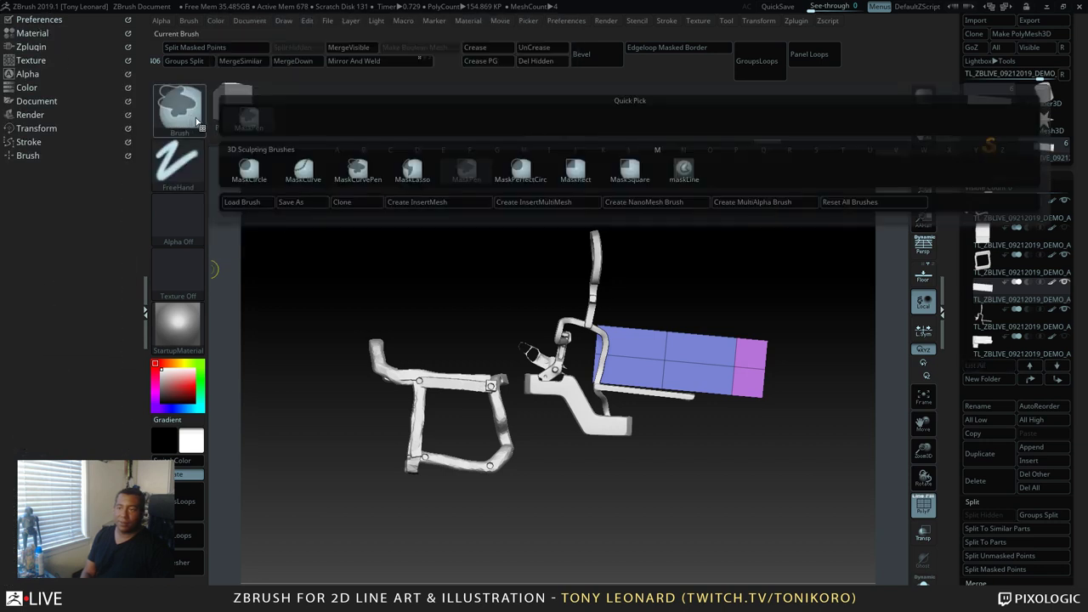
pyautogui.hotkey('ctrl', 'shift')
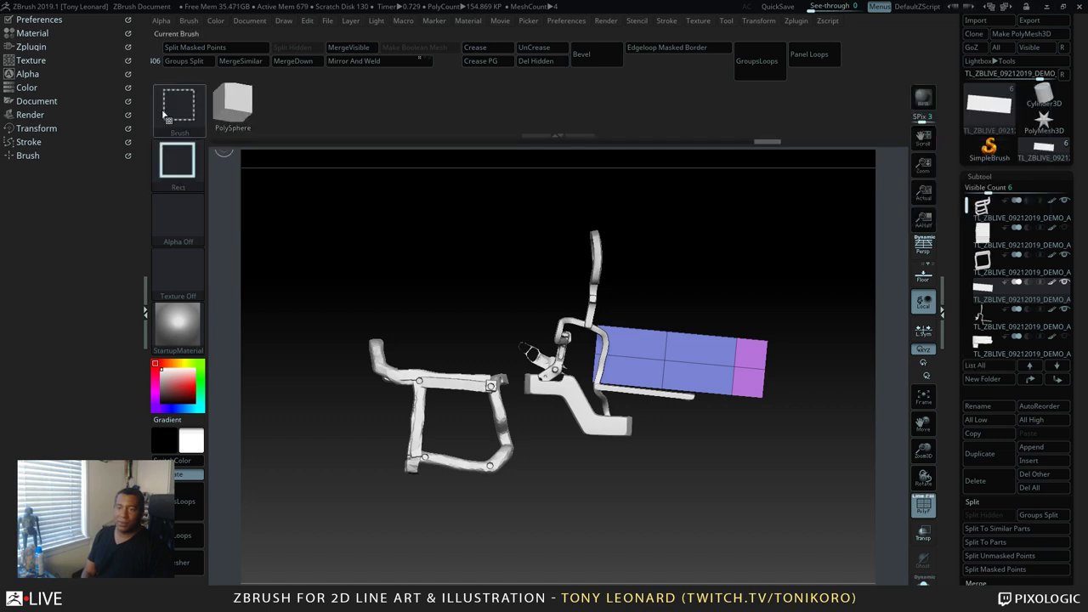
pyautogui.keyDown('ctrl'); pyautogui.keyDown('shift'); pyautogui.click(179, 129); pyautogui.keyUp('shift'); pyautogui.keyUp('ctrl')
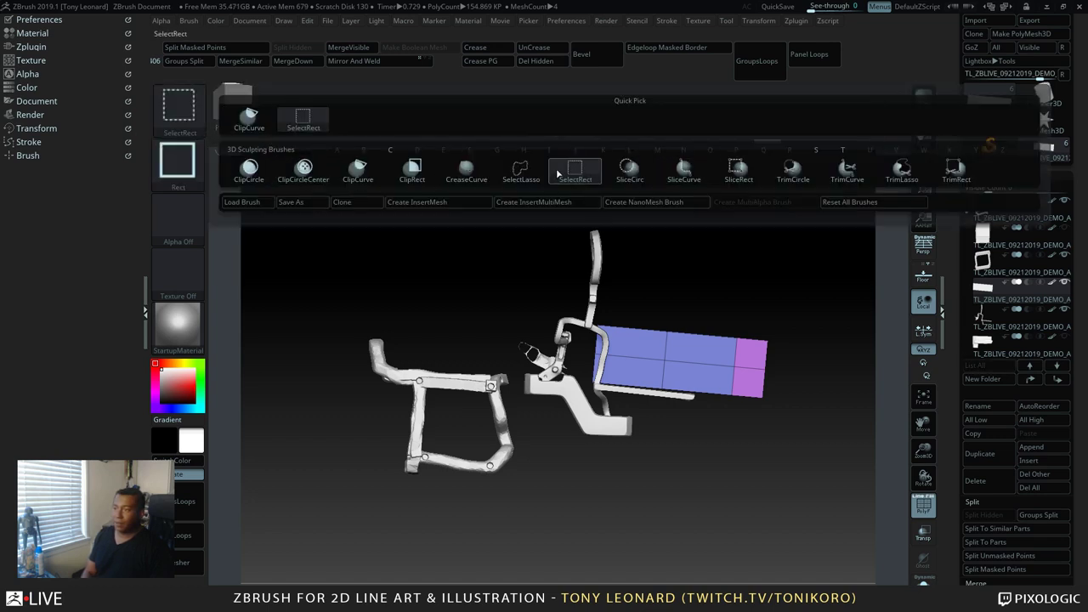
pyautogui.click(521, 170)
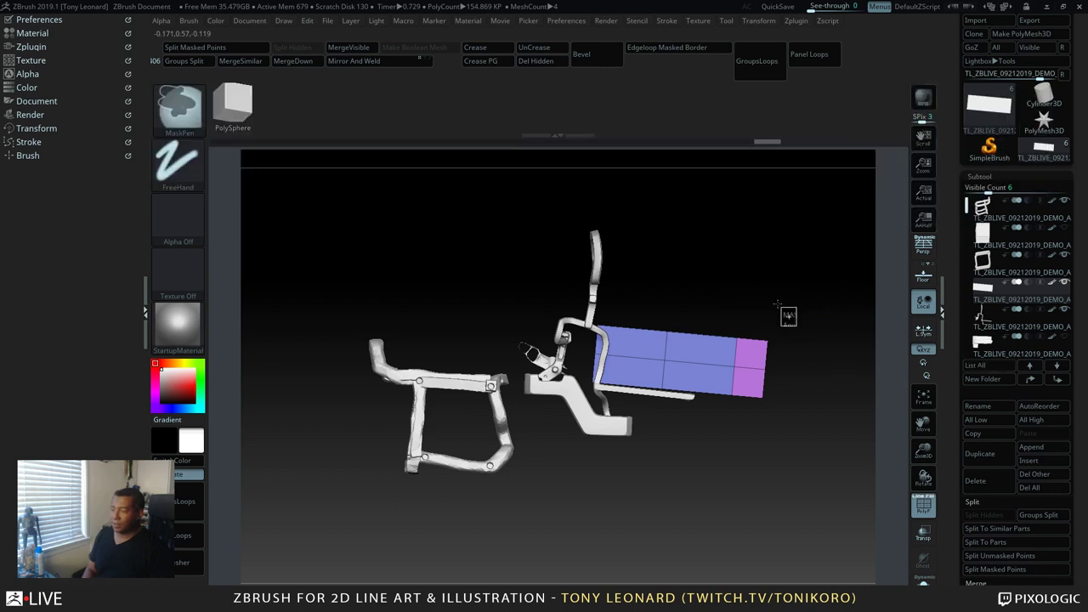
pyautogui.keyDown('ctrl'); pyautogui.click(813, 445); pyautogui.keyUp('ctrl')
pyautogui.press('w')
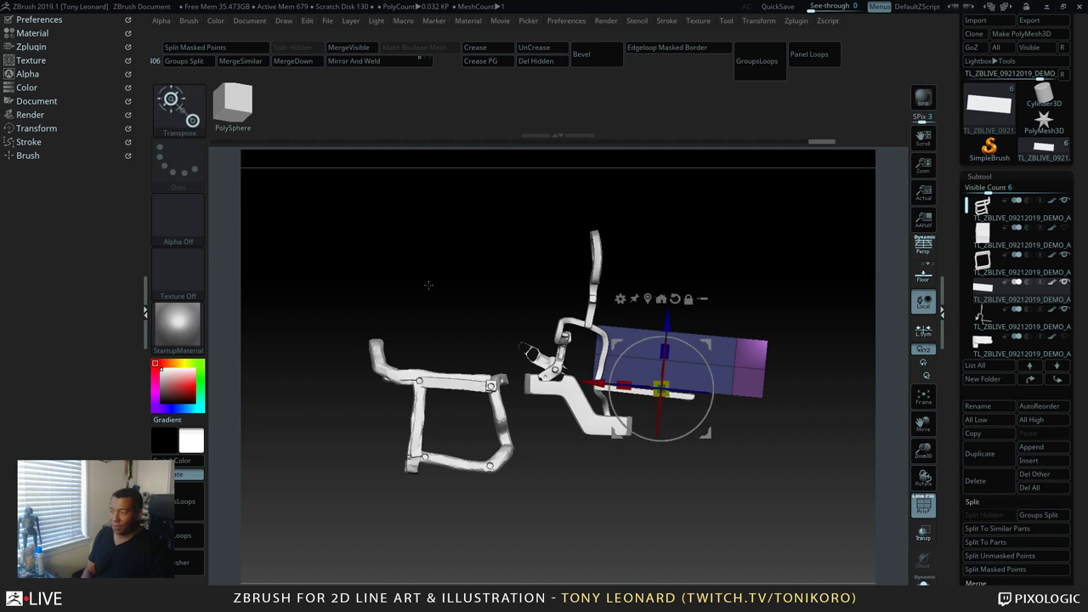
pyautogui.moveTo(667, 328); pyautogui.dragTo(667, 344)
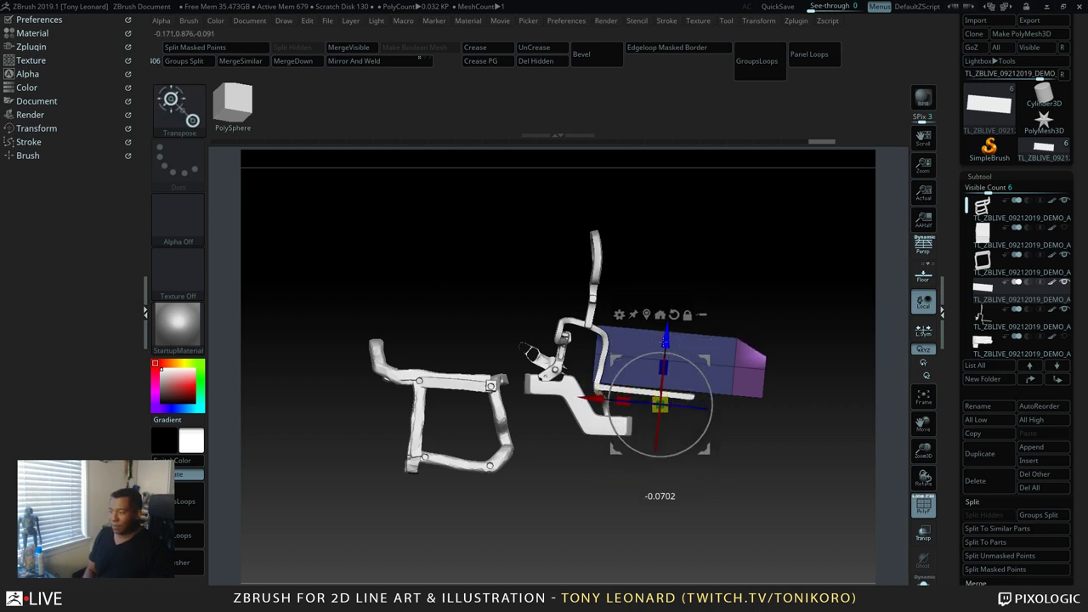
# Taper the box by masking and shifting the body, then the pink end, left and down
pyautogui.moveTo(815, 421)
pyautogui.mouseDown()
pyautogui.moveTo(798, 396)
pyautogui.moveTo(838, 455)
pyautogui.moveTo(841, 432)
pyautogui.moveTo(816, 400)
pyautogui.mouseUp()
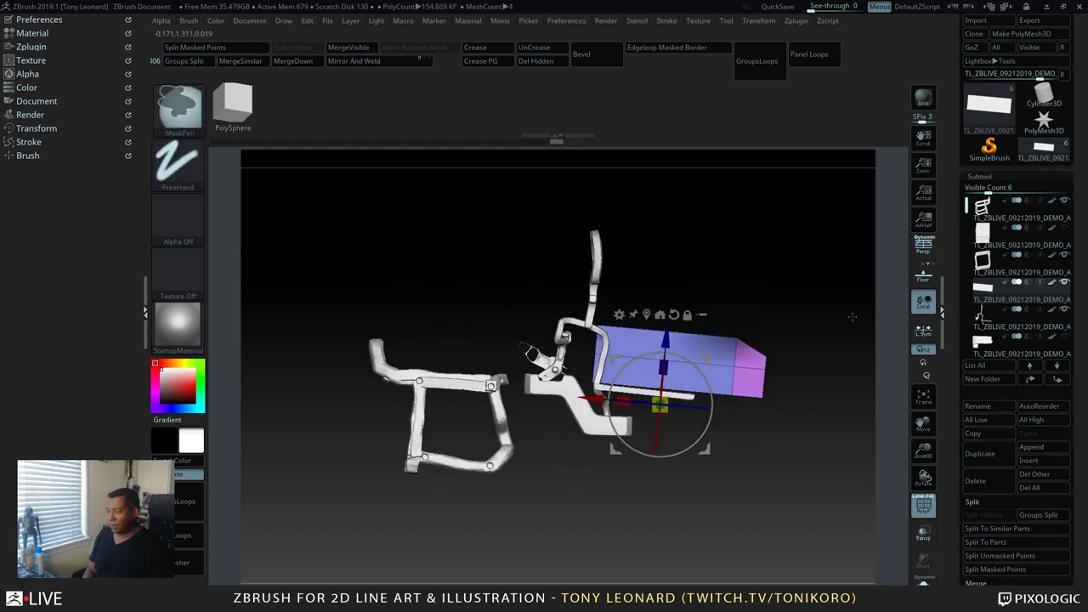
pyautogui.keyDown('ctrl'); pyautogui.click(621, 389); pyautogui.keyUp('ctrl')
pyautogui.moveTo(592, 398); pyautogui.dragTo(561, 398)
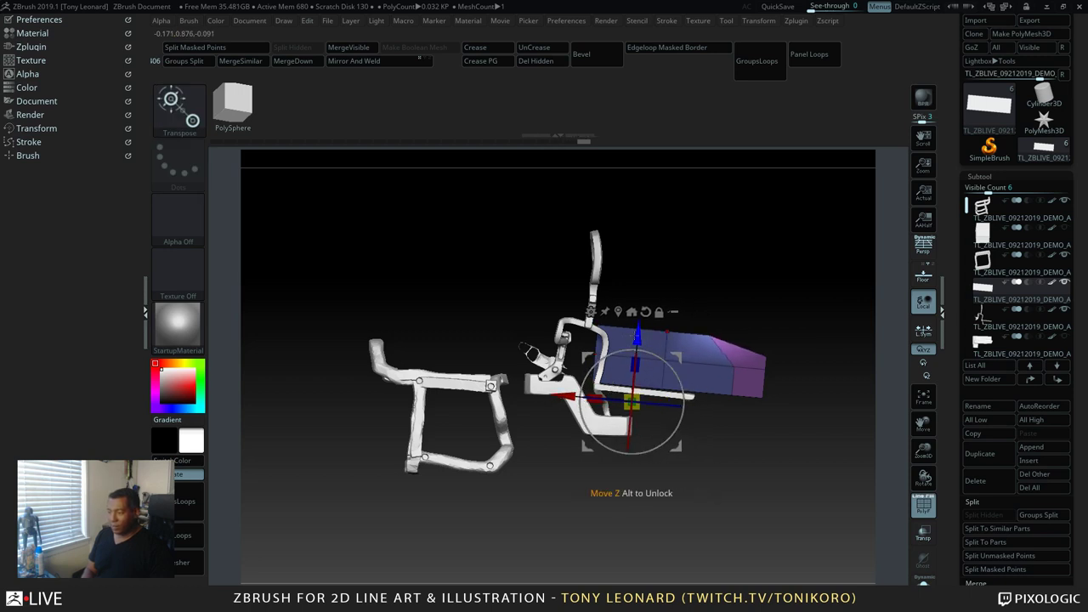
pyautogui.moveTo(635, 334); pyautogui.dragTo(637, 338)
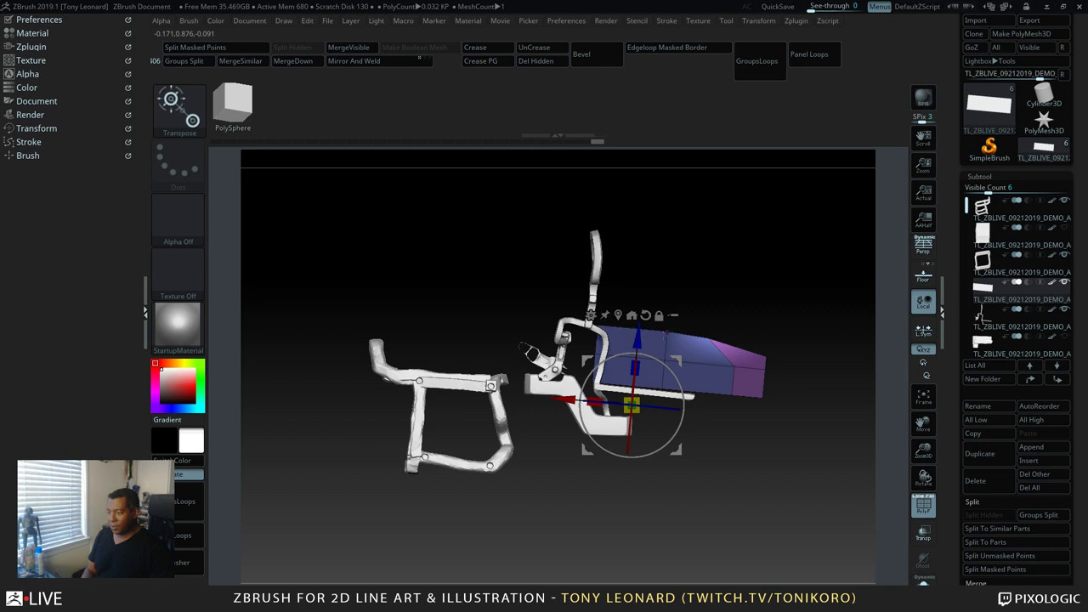
pyautogui.keyDown('ctrl'); pyautogui.click(760, 417); pyautogui.keyUp('ctrl')
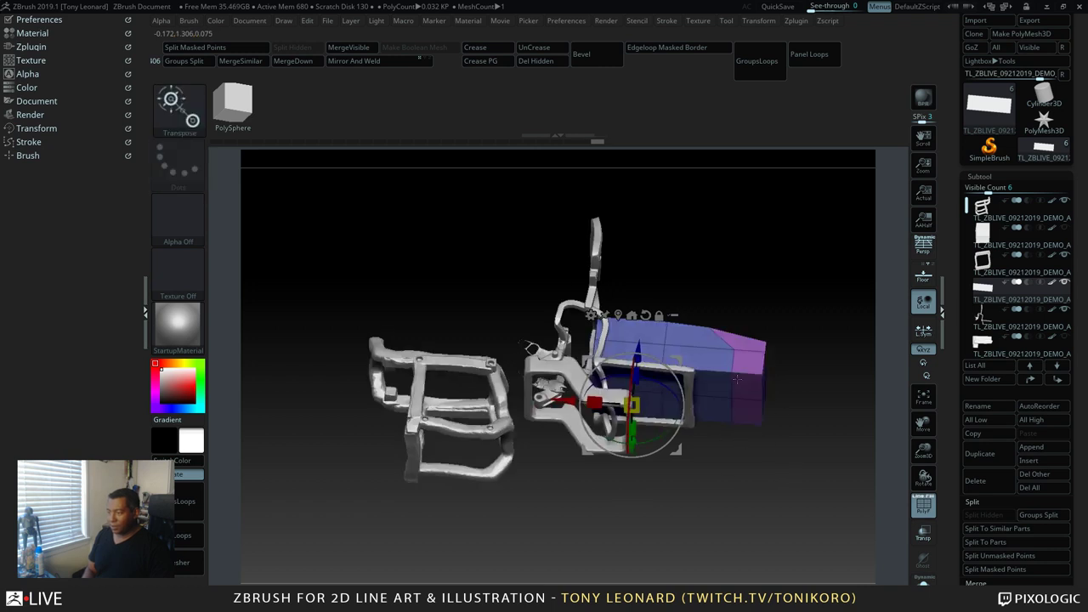
pyautogui.moveTo(749, 435)
pyautogui.keyDown('ctrl'); pyautogui.mouseDown()
pyautogui.moveTo(711, 392)
pyautogui.moveTo(734, 366)
pyautogui.mouseUp(); pyautogui.keyUp('ctrl')
pyautogui.keyDown('ctrl'); pyautogui.click(505, 389); pyautogui.keyUp('ctrl')
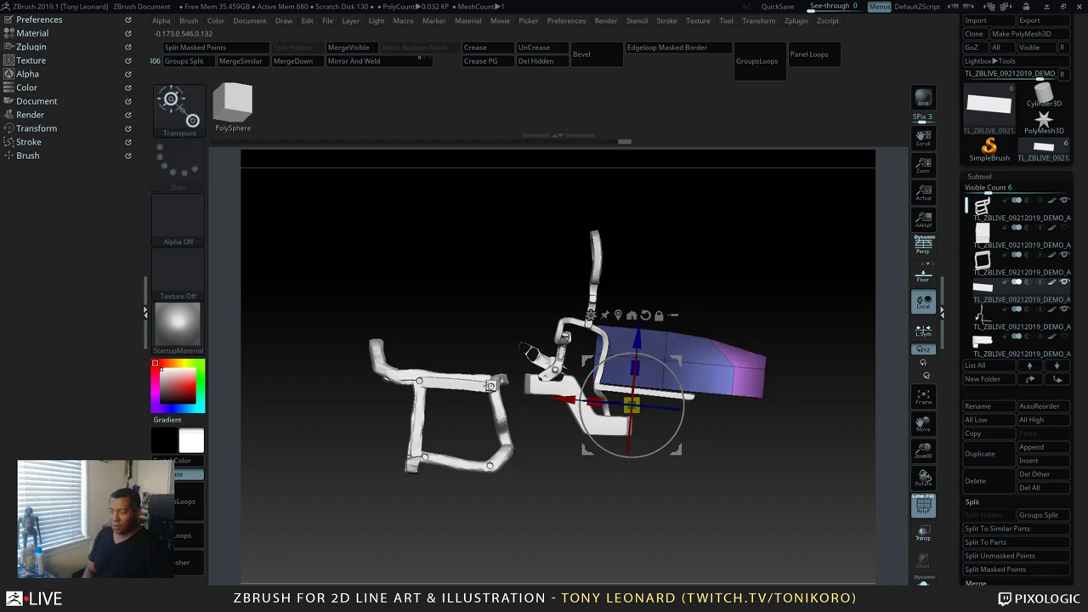
pyautogui.moveTo(568, 399); pyautogui.dragTo(541, 398)
pyautogui.moveTo(790, 527)
pyautogui.mouseDown()
pyautogui.moveTo(823, 482)
pyautogui.moveTo(803, 433)
pyautogui.mouseUp()
# With ZModeler, extrude raised strips along the pink section's and blue box's top edges
pyautogui.press('b')
pyautogui.press('z')
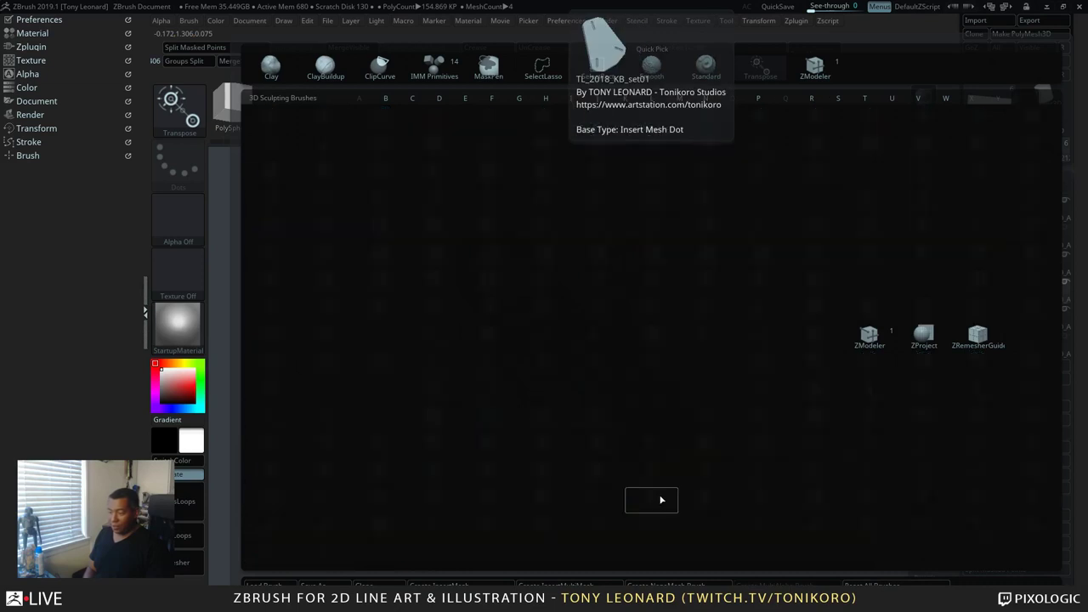
pyautogui.click(863, 337)
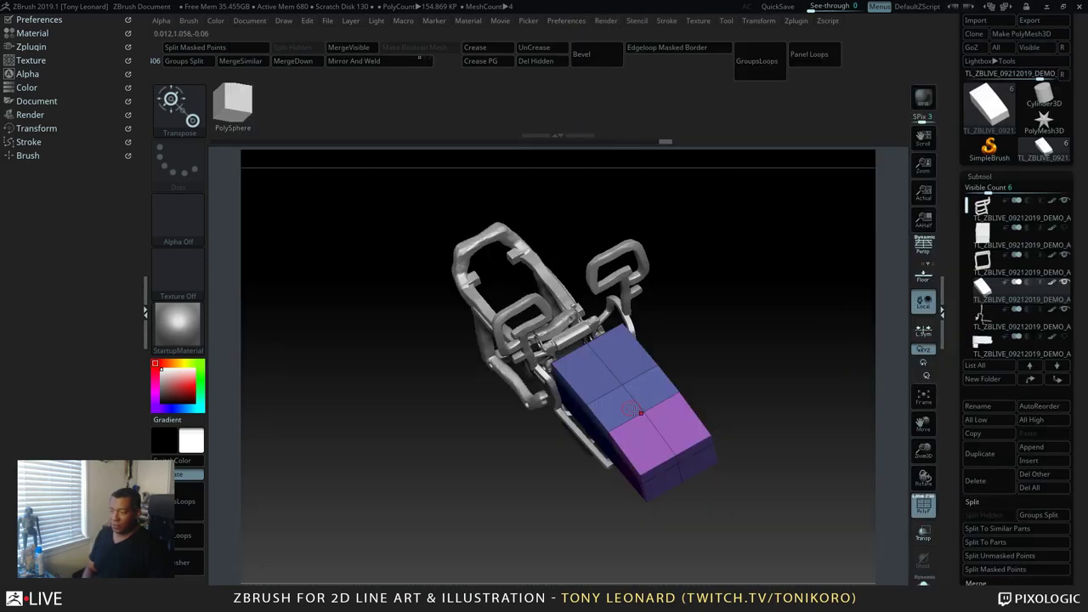
pyautogui.press('space')
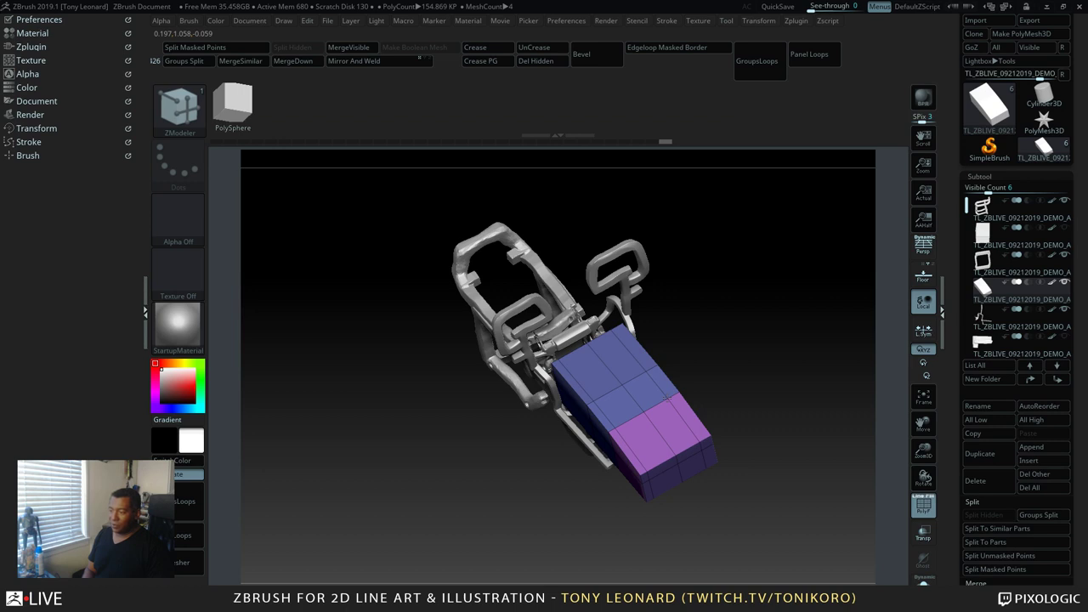
pyautogui.moveTo(667, 397); pyautogui.dragTo(775, 385)
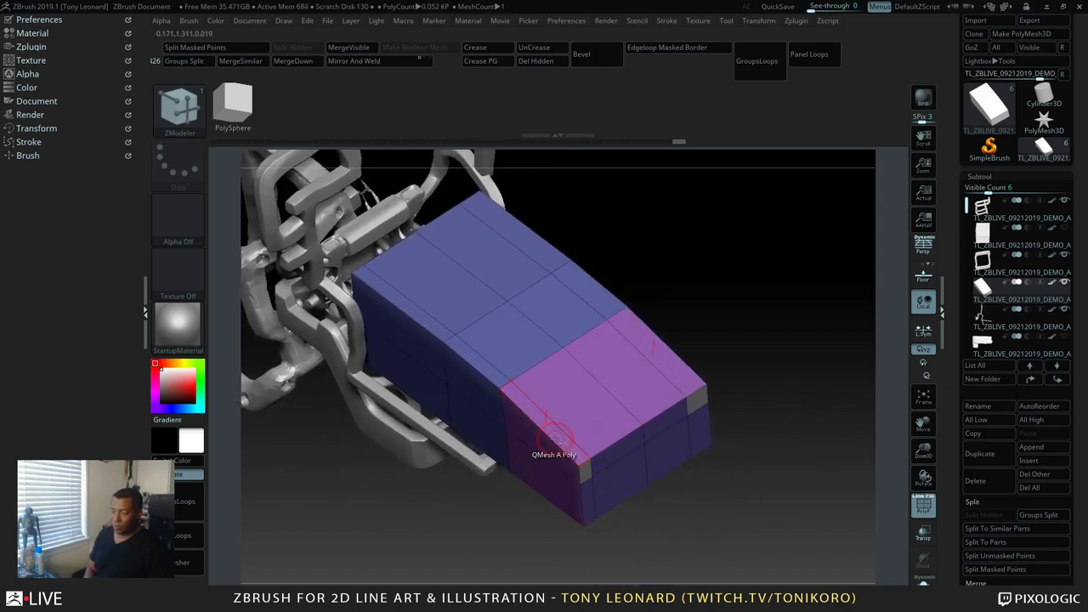
pyautogui.click(483, 435)
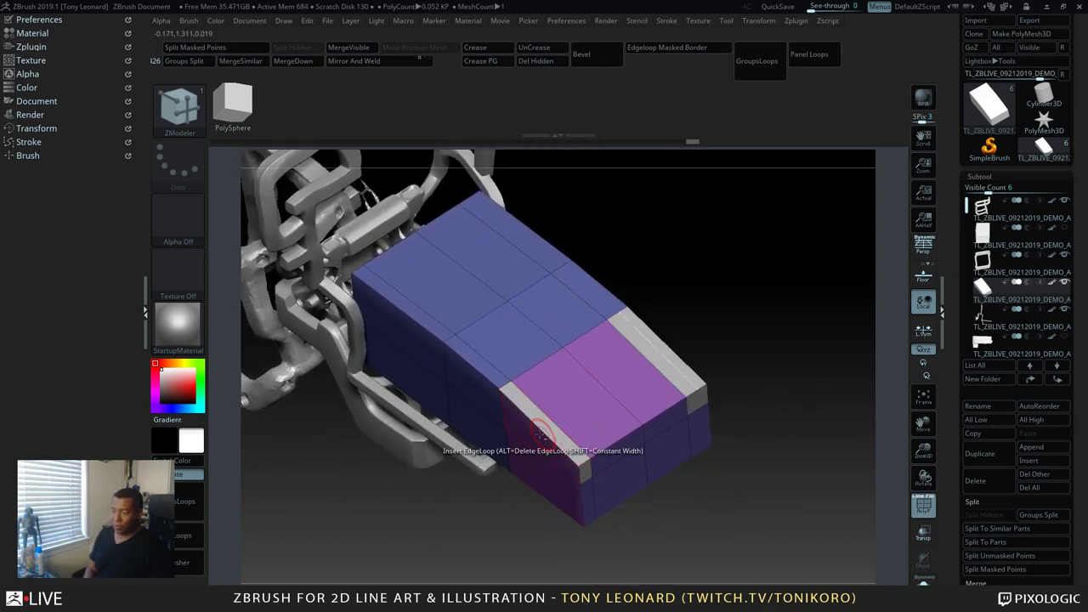
pyautogui.click(400, 325)
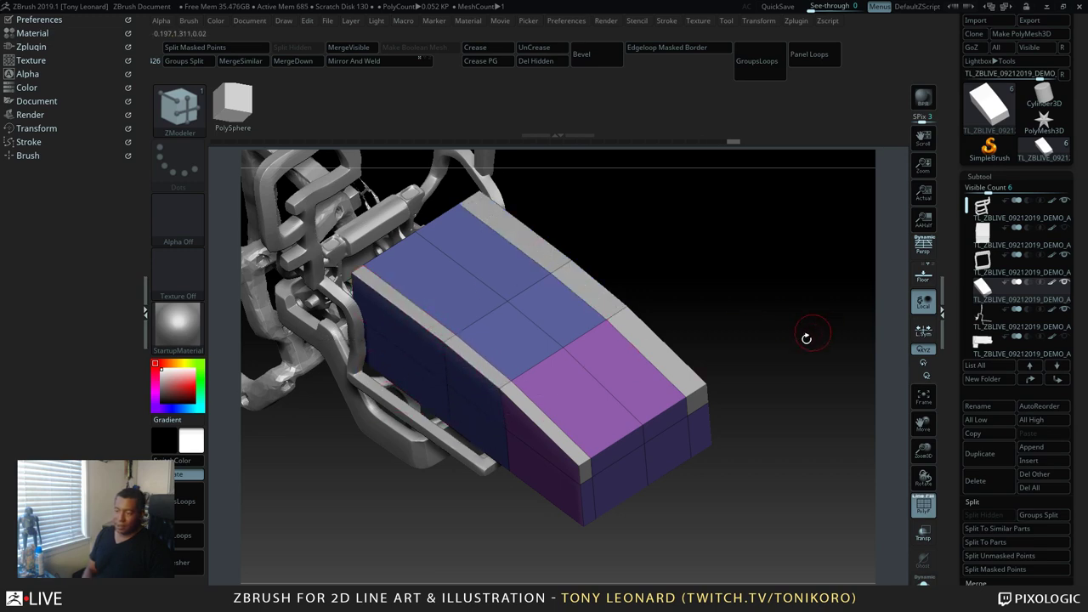
# Insert an edge loop around the rim and pull the box's end slightly outward
pyautogui.moveTo(805, 337); pyautogui.dragTo(786, 293)
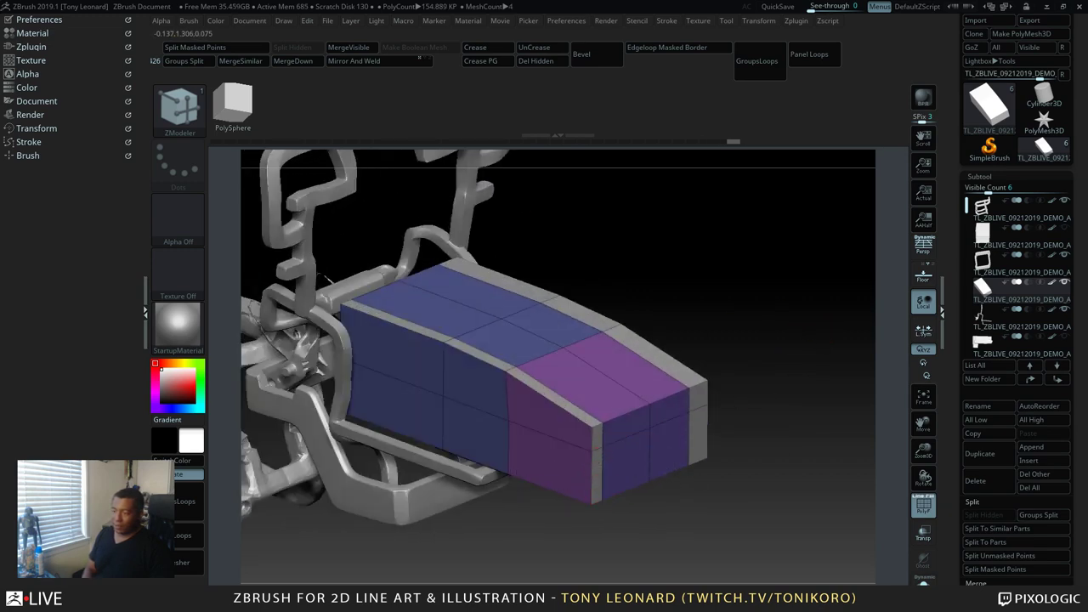
pyautogui.moveTo(796, 478); pyautogui.dragTo(760, 504)
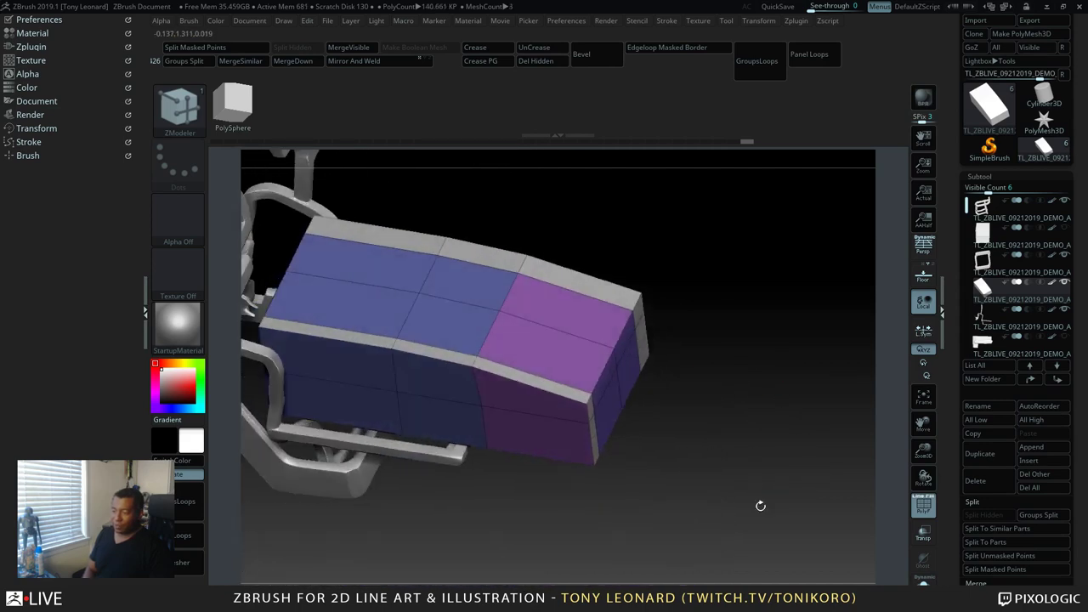
pyautogui.click(502, 371)
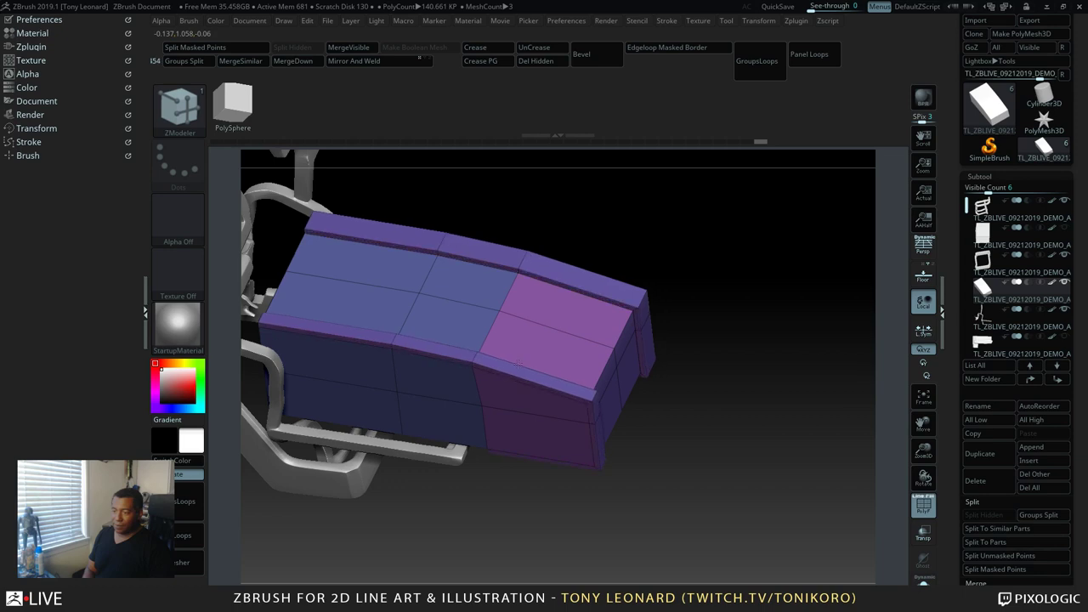
pyautogui.moveTo(520, 360); pyautogui.dragTo(527, 376)
pyautogui.moveTo(777, 441); pyautogui.dragTo(867, 357)
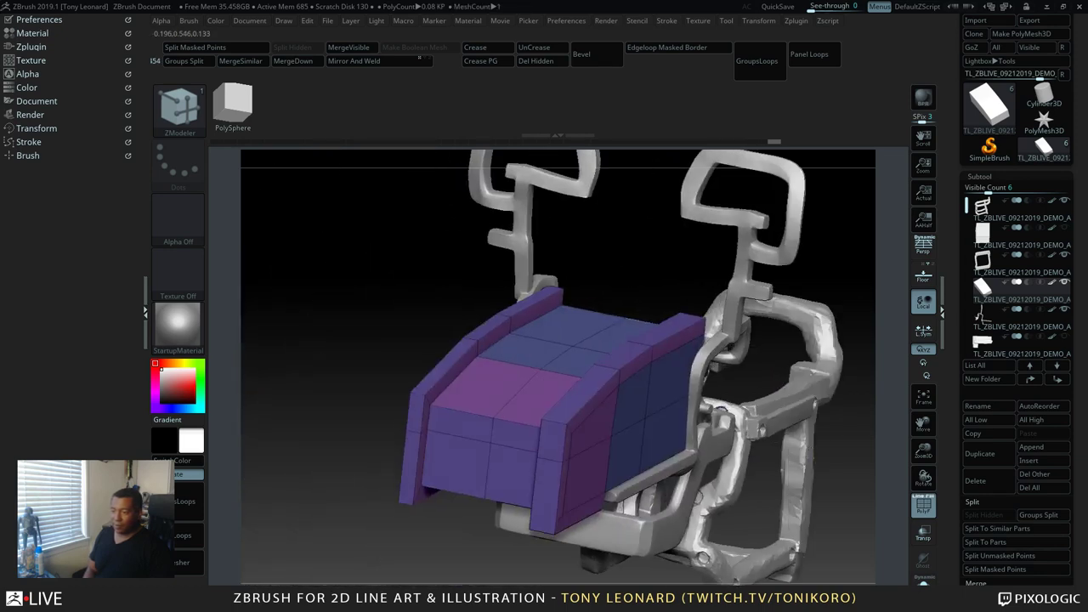
pyautogui.moveTo(811, 466); pyautogui.dragTo(493, 492)
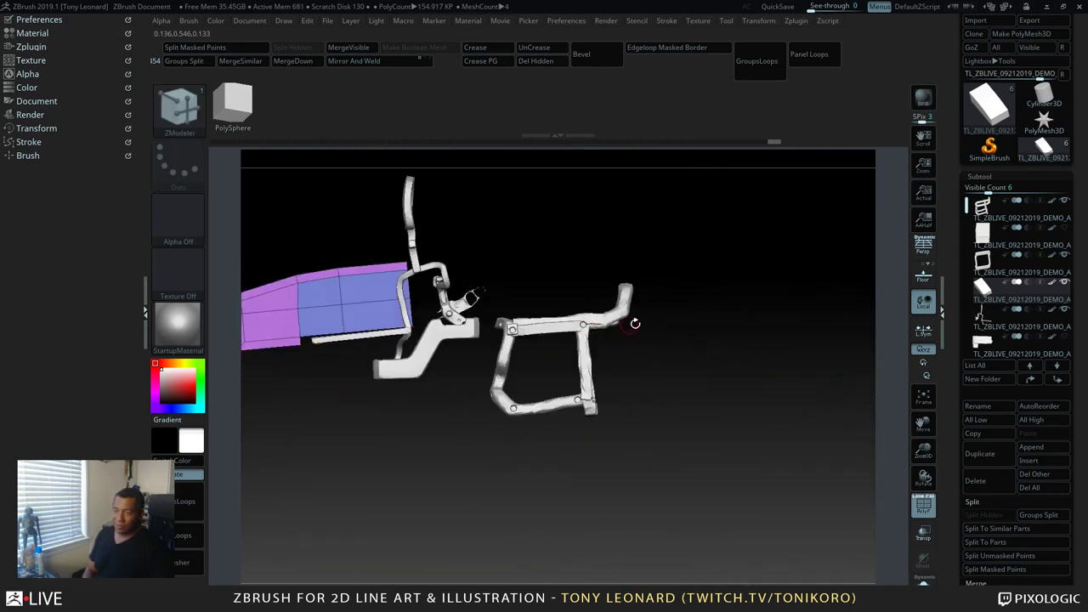
# Append a Cube3D mesh as a new subtool
pyautogui.moveTo(635, 322); pyautogui.dragTo(605, 362)
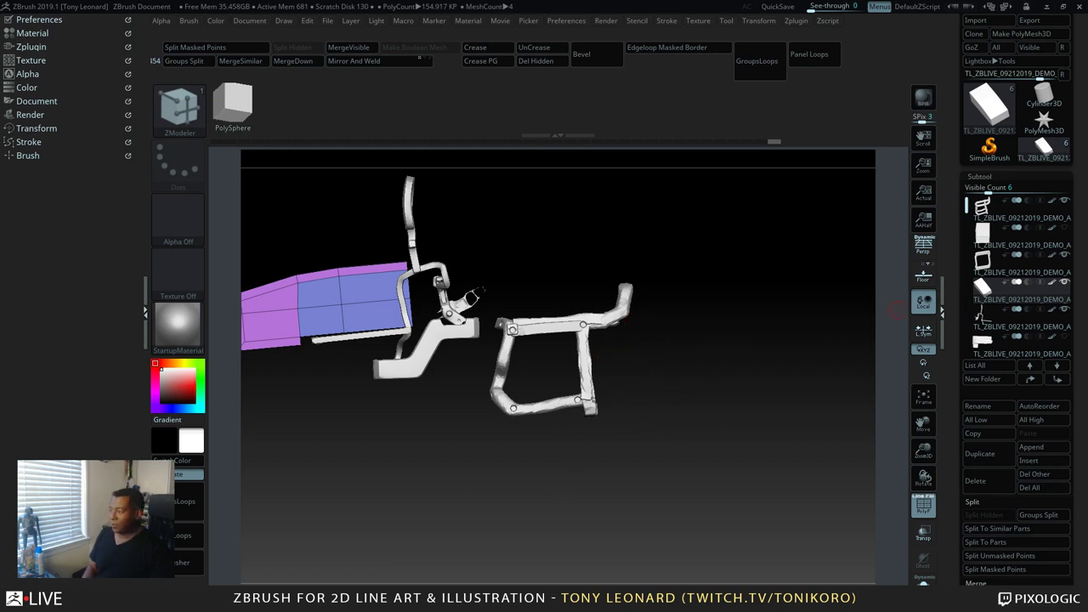
pyautogui.click(1058, 447)
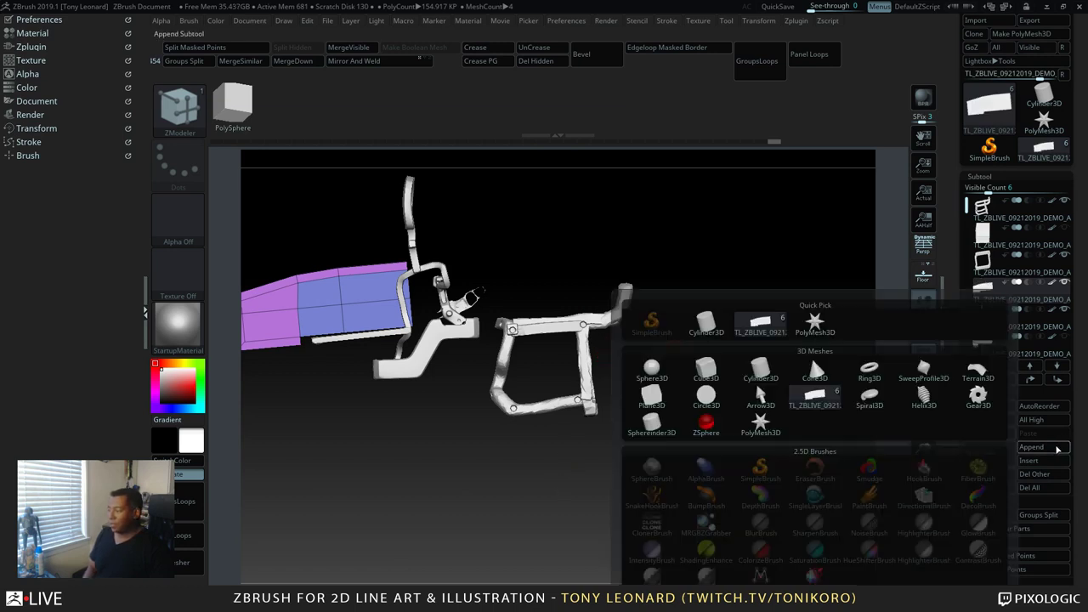
pyautogui.moveTo(646, 421)
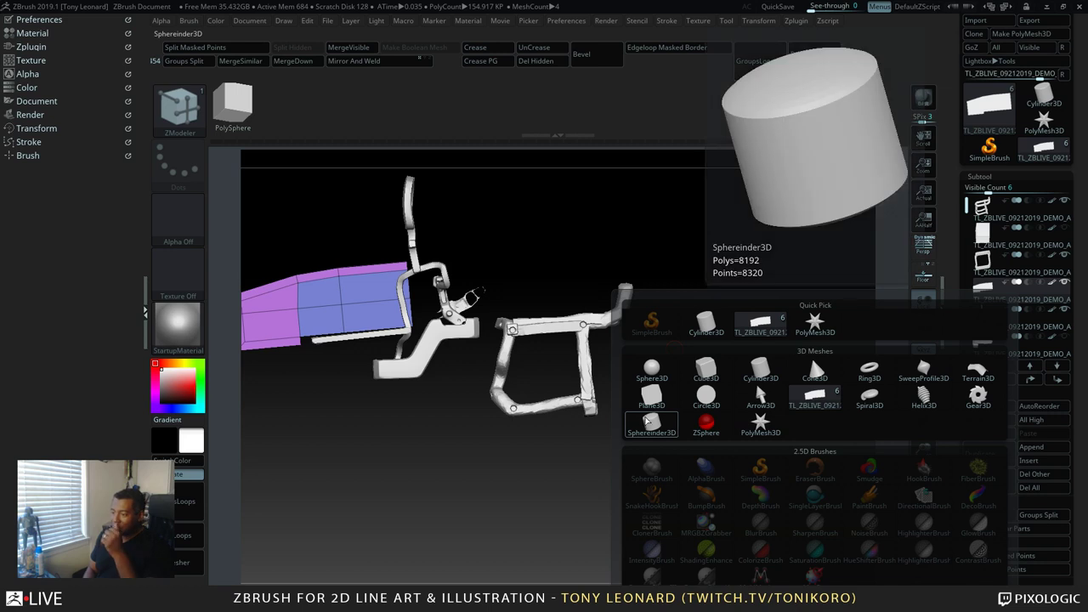
pyautogui.click(710, 374)
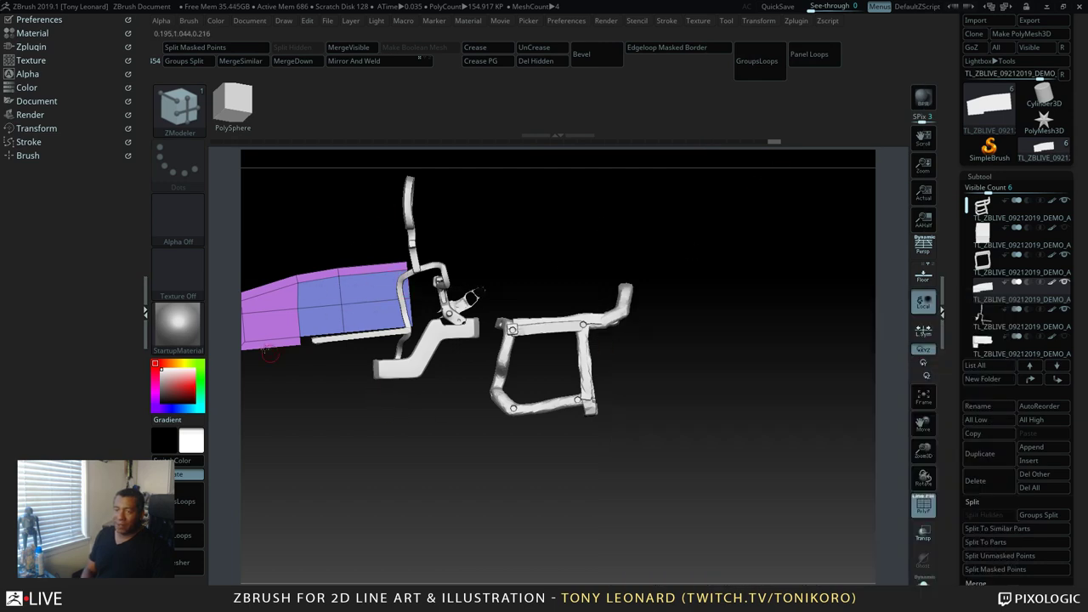
# Insert a pink QCube primitive onto the chair's rear frame and split it into its own subtool
pyautogui.press('b')
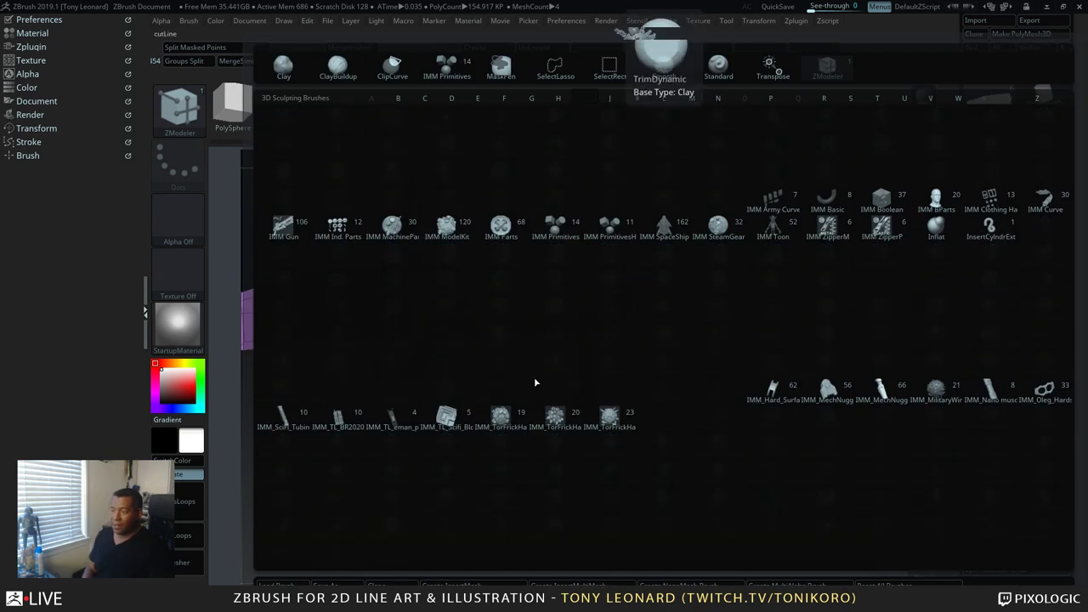
pyautogui.click(565, 236)
pyautogui.press('m')
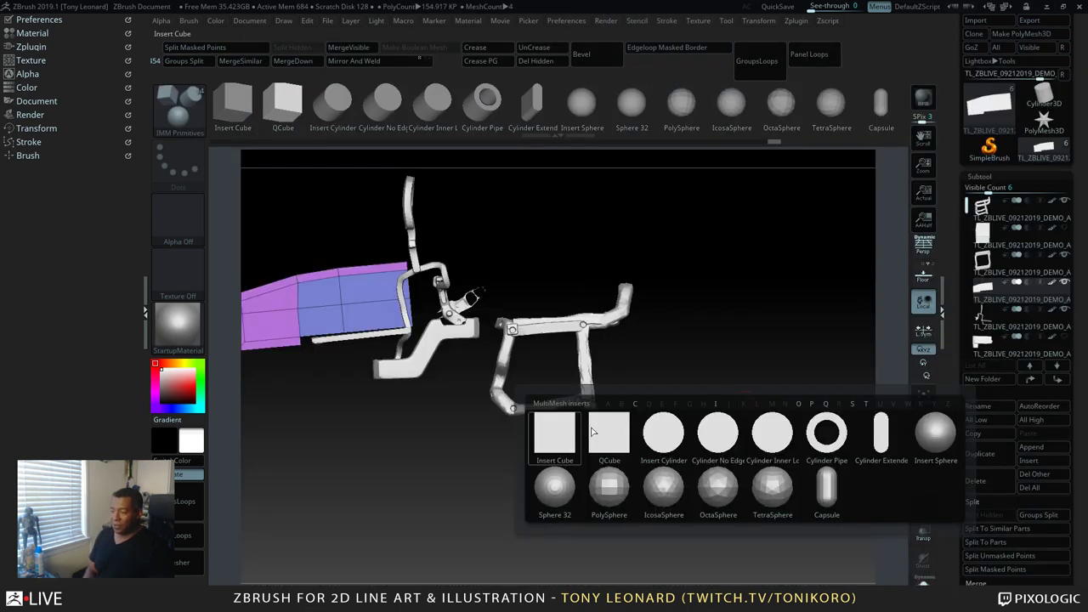
pyautogui.click(625, 430)
pyautogui.keyDown('shift'); pyautogui.moveTo(624, 429); pyautogui.dragTo(500, 399); pyautogui.keyUp('shift')
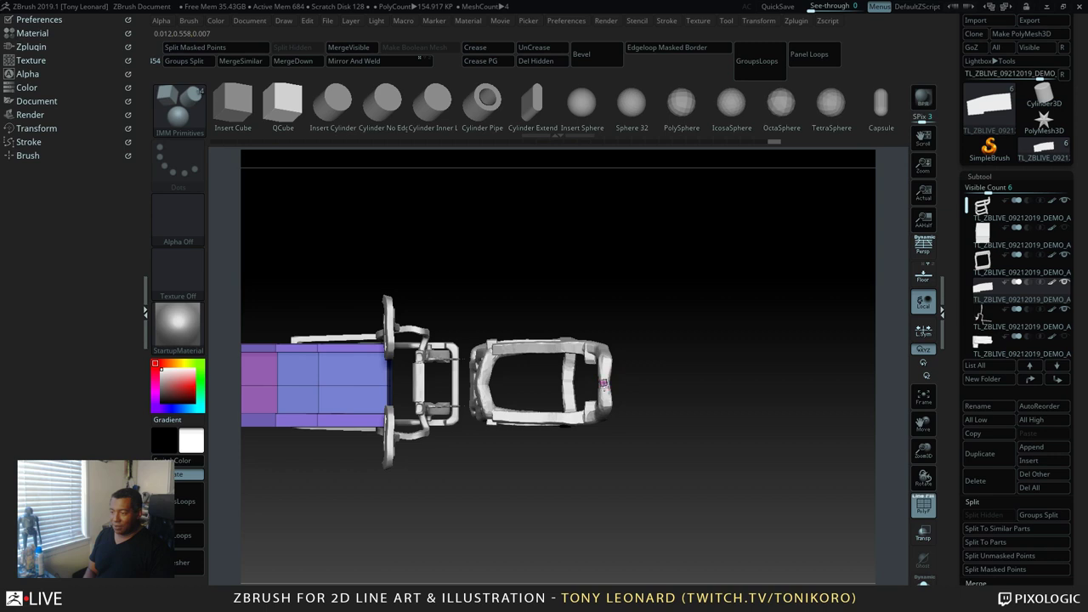
pyautogui.moveTo(605, 387); pyautogui.dragTo(612, 394)
pyautogui.moveTo(679, 390); pyautogui.dragTo(738, 419)
pyautogui.keyDown('alt'); pyautogui.moveTo(661, 424); pyautogui.dragTo(725, 482); pyautogui.keyUp('alt')
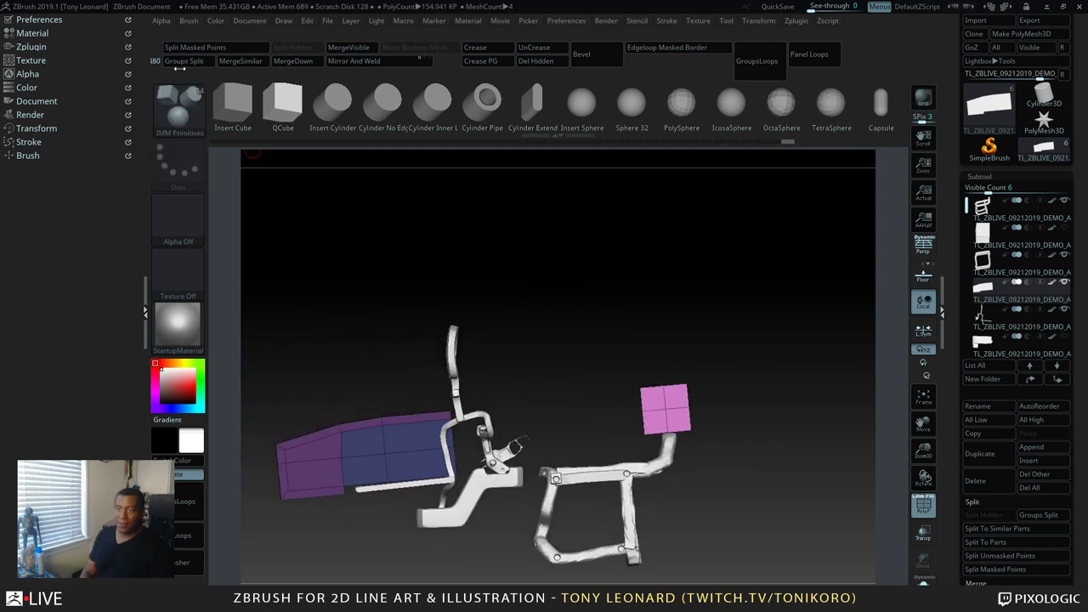
pyautogui.click(244, 51)
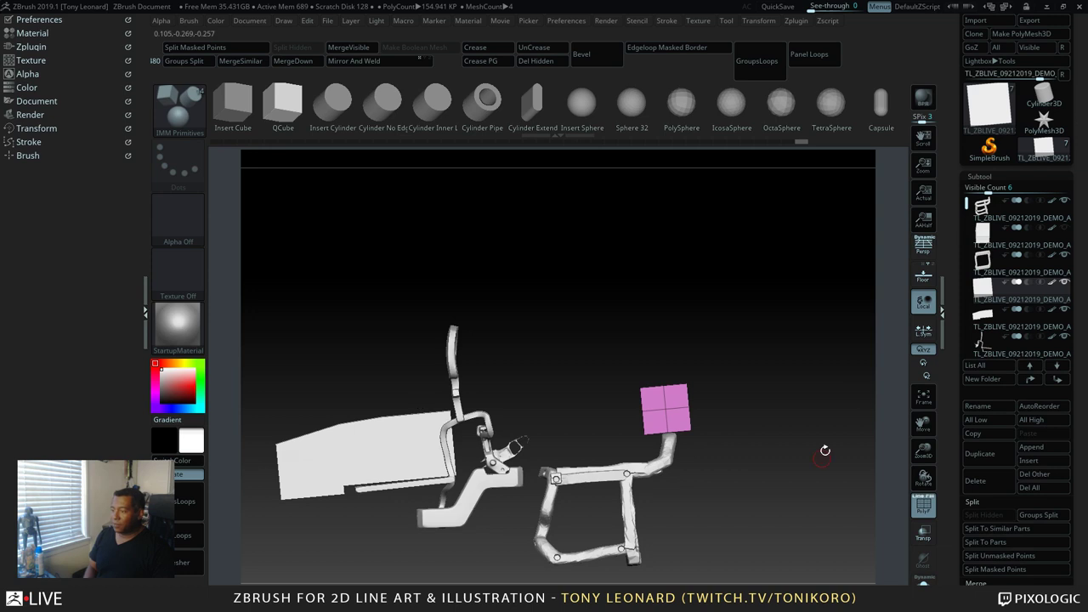
# Position the pink cube against the rear frame with the Transpose gizmo
pyautogui.press('w')
pyautogui.moveTo(665, 408); pyautogui.dragTo(728, 418)
pyautogui.moveTo(667, 491); pyautogui.dragTo(604, 501)
pyautogui.moveTo(841, 510)
pyautogui.mouseDown()
pyautogui.moveTo(765, 476)
pyautogui.moveTo(855, 512)
pyautogui.moveTo(827, 487)
pyautogui.mouseUp()
pyautogui.moveTo(759, 456); pyautogui.dragTo(830, 529)
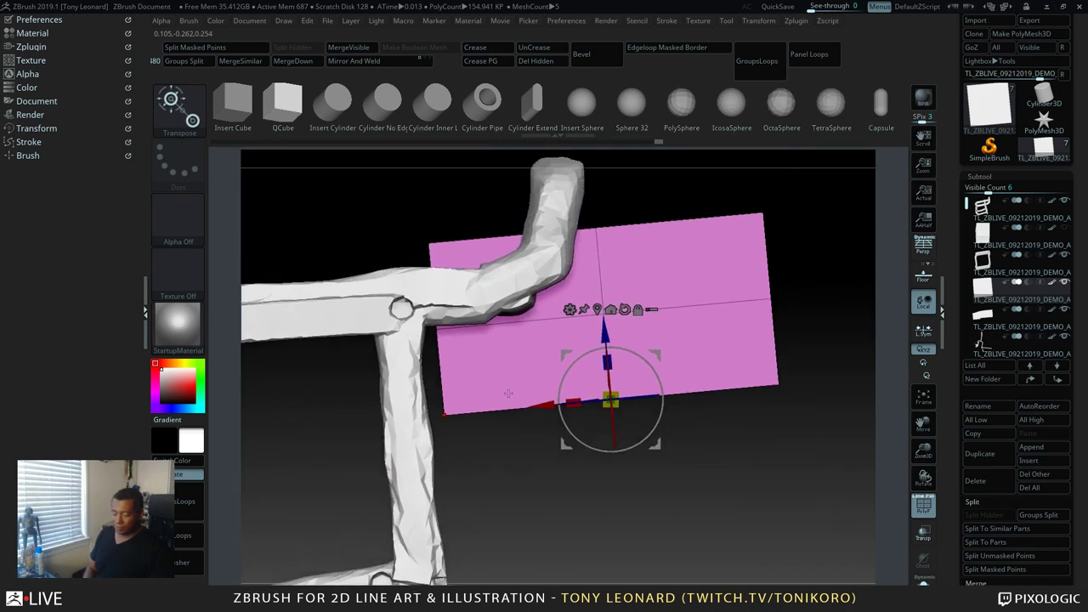
pyautogui.press('q')
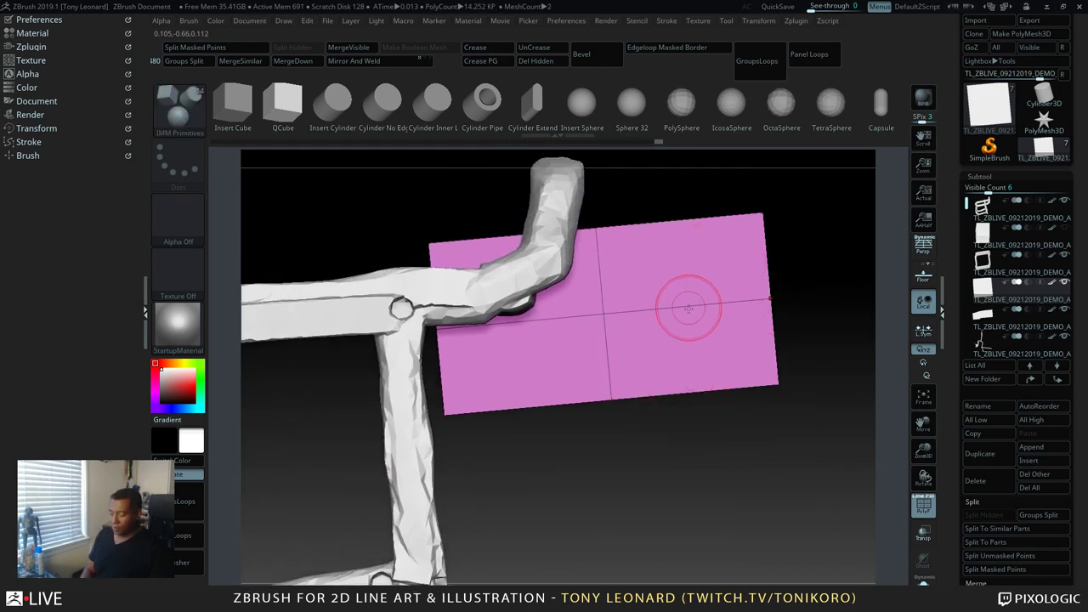
# Switch to ZModeler and insert a vertical edge loop across the pink plate
pyautogui.press('b')
pyautogui.press('z')
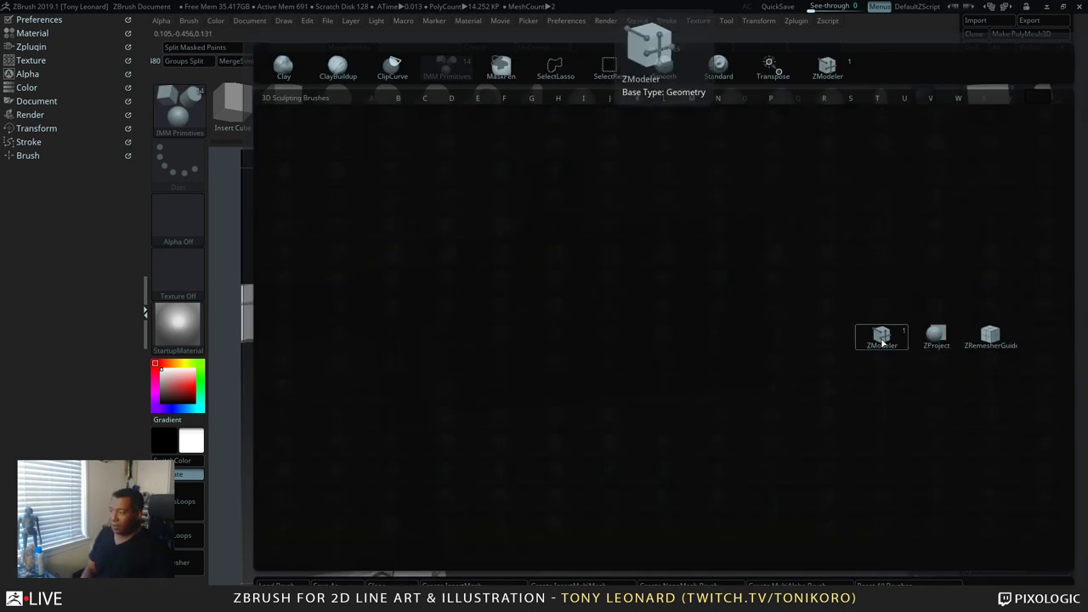
pyautogui.click(877, 333)
pyautogui.moveTo(680, 311); pyautogui.dragTo(652, 309)
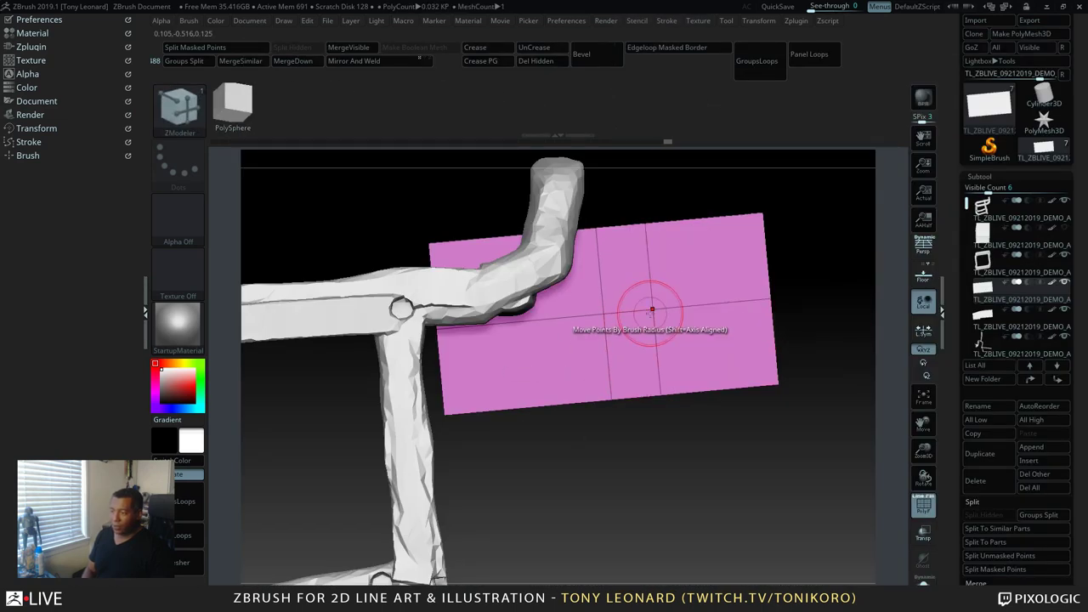
pyautogui.press('ctrl')
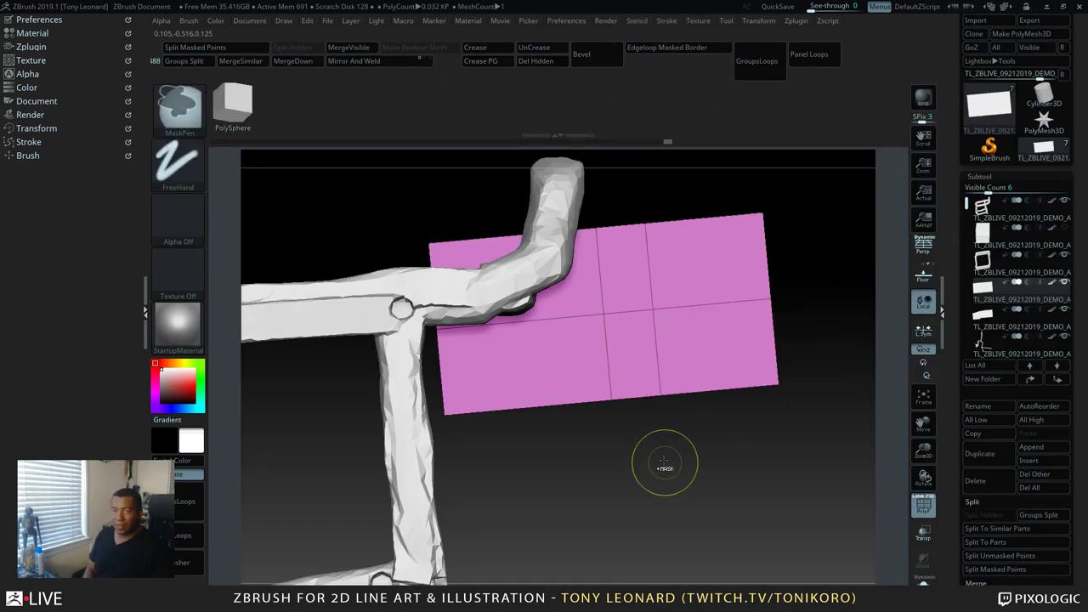
pyautogui.click(184, 129)
pyautogui.click(204, 143)
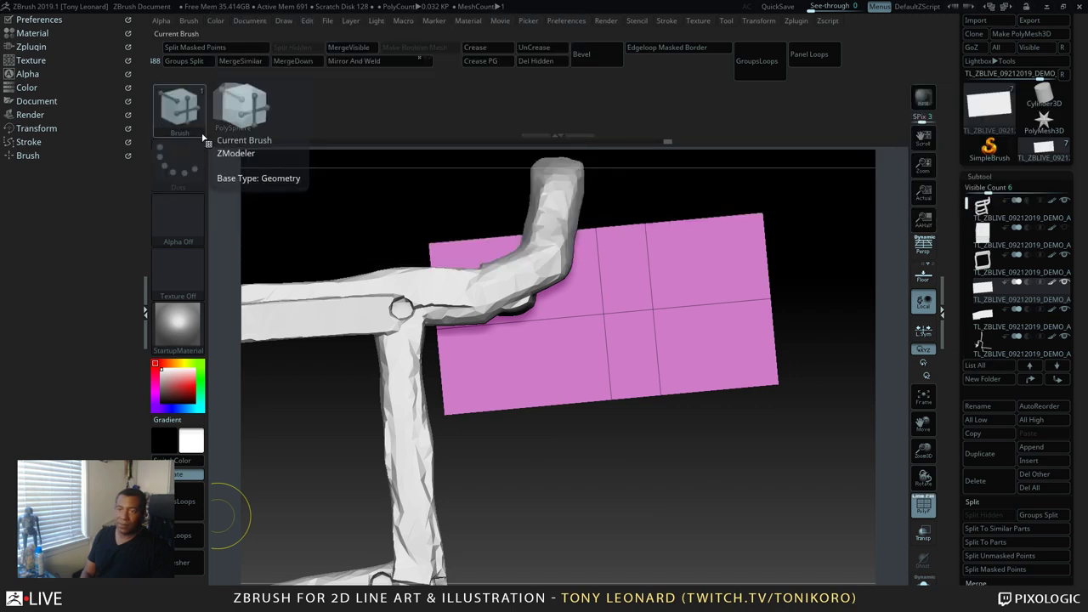
pyautogui.hotkey('ctrl', 'shift')
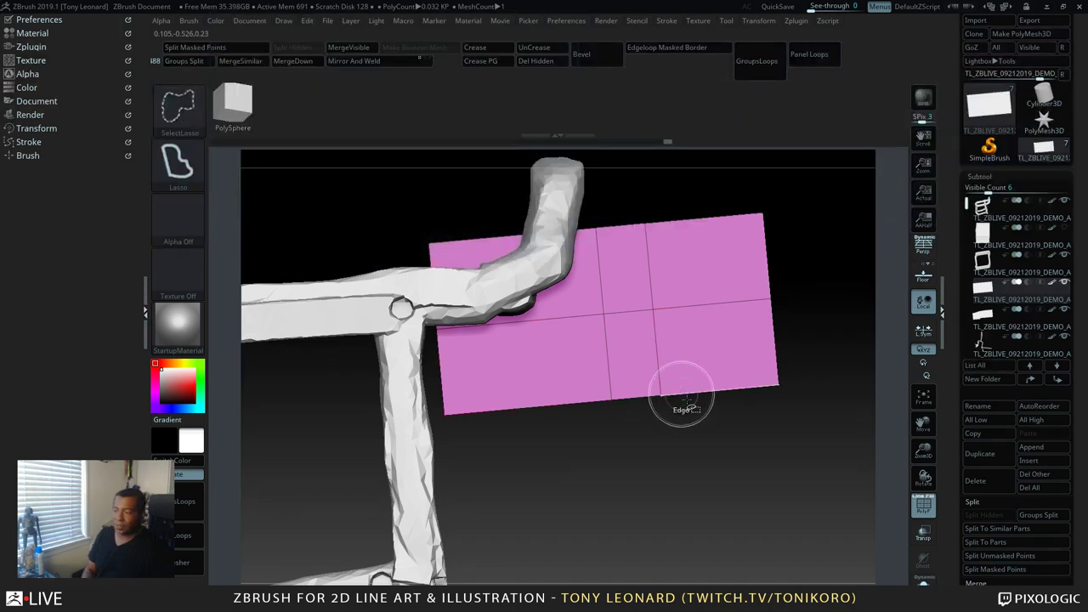
# Hide and restore part of the plate, clear its mask, and switch to MaskLasso
pyautogui.moveTo(659, 454)
pyautogui.keyDown('ctrl'); pyautogui.keyDown('shift'); pyautogui.mouseDown()
pyautogui.moveTo(680, 360)
pyautogui.moveTo(833, 364)
pyautogui.moveTo(723, 437)
pyautogui.mouseUp(); pyautogui.keyUp('shift'); pyautogui.keyUp('ctrl')
pyautogui.keyDown('ctrl'); pyautogui.keyDown('shift'); pyautogui.click(731, 425); pyautogui.keyUp('shift'); pyautogui.keyUp('ctrl')
pyautogui.keyDown('ctrl'); pyautogui.click(646, 449); pyautogui.keyUp('ctrl')
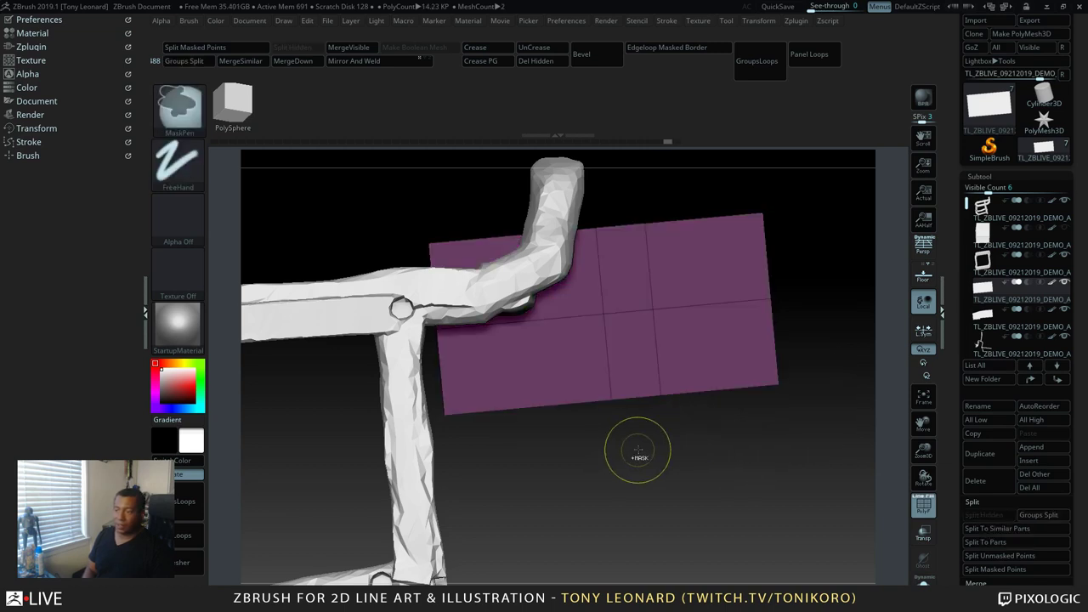
pyautogui.keyDown('ctrl'); pyautogui.click(626, 457); pyautogui.keyUp('ctrl')
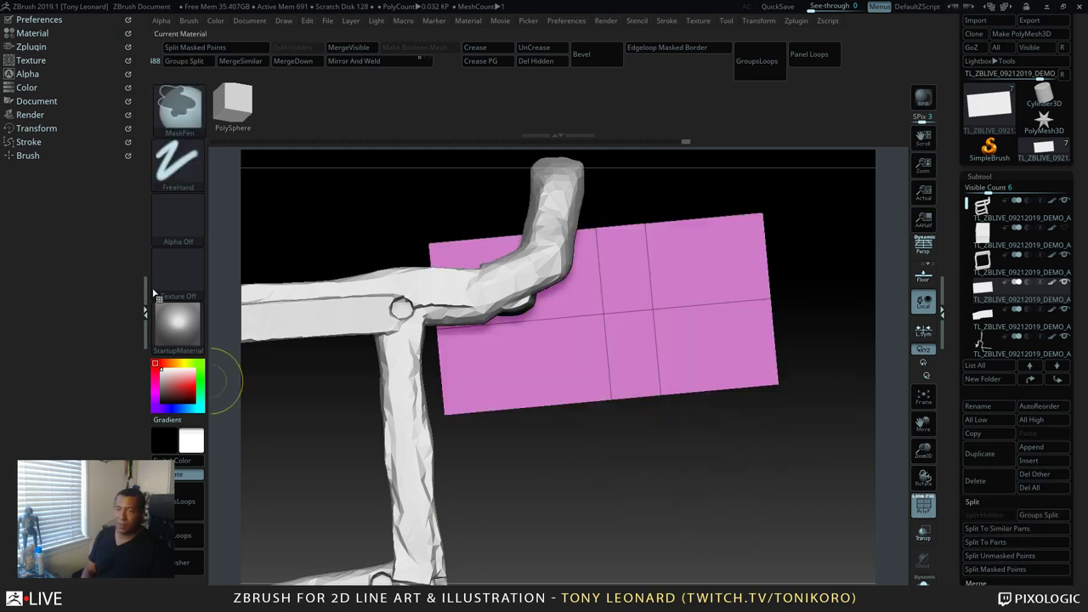
pyautogui.keyDown('ctrl'); pyautogui.click(193, 128); pyautogui.keyUp('ctrl')
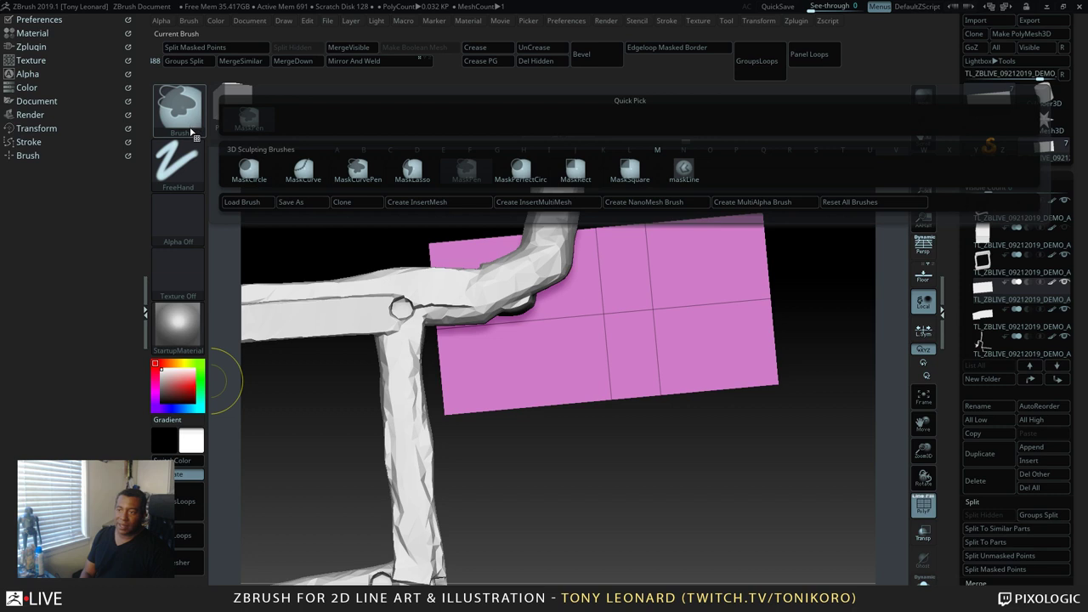
pyautogui.click(424, 174)
# Lasso-mask the plate's lower-right corner, invert the mask, and push the corner out along Z
pyautogui.moveTo(687, 449)
pyautogui.keyDown('ctrl'); pyautogui.mouseDown()
pyautogui.moveTo(628, 378)
pyautogui.moveTo(700, 349)
pyautogui.moveTo(816, 333)
pyautogui.moveTo(758, 426)
pyautogui.mouseUp(); pyautogui.keyUp('ctrl')
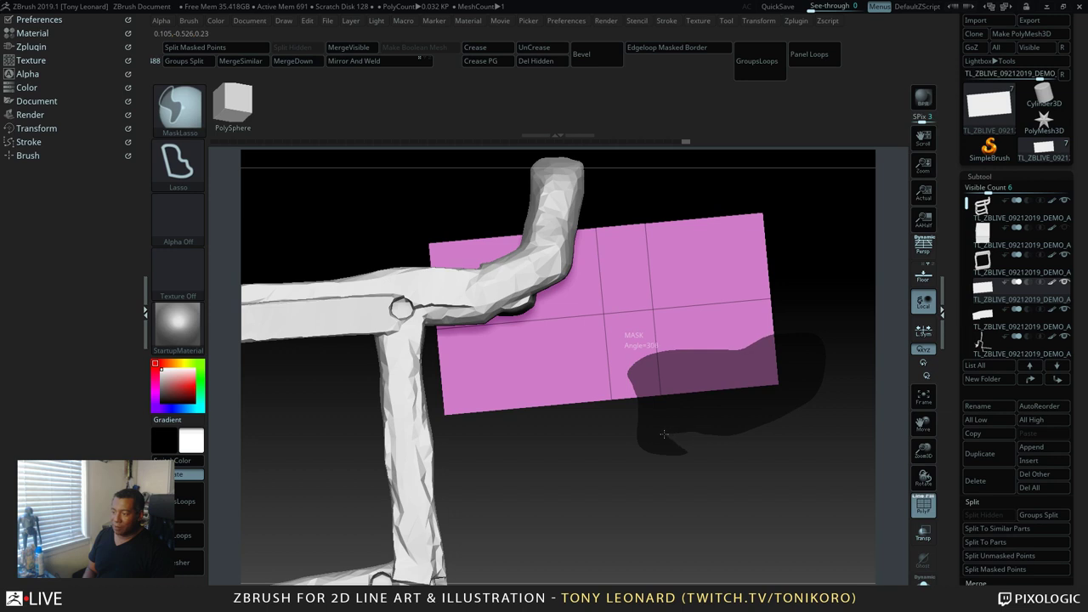
pyautogui.keyDown('ctrl'); pyautogui.moveTo(659, 434); pyautogui.dragTo(661, 437); pyautogui.keyUp('ctrl')
pyautogui.keyDown('ctrl'); pyautogui.click(651, 515); pyautogui.keyUp('ctrl')
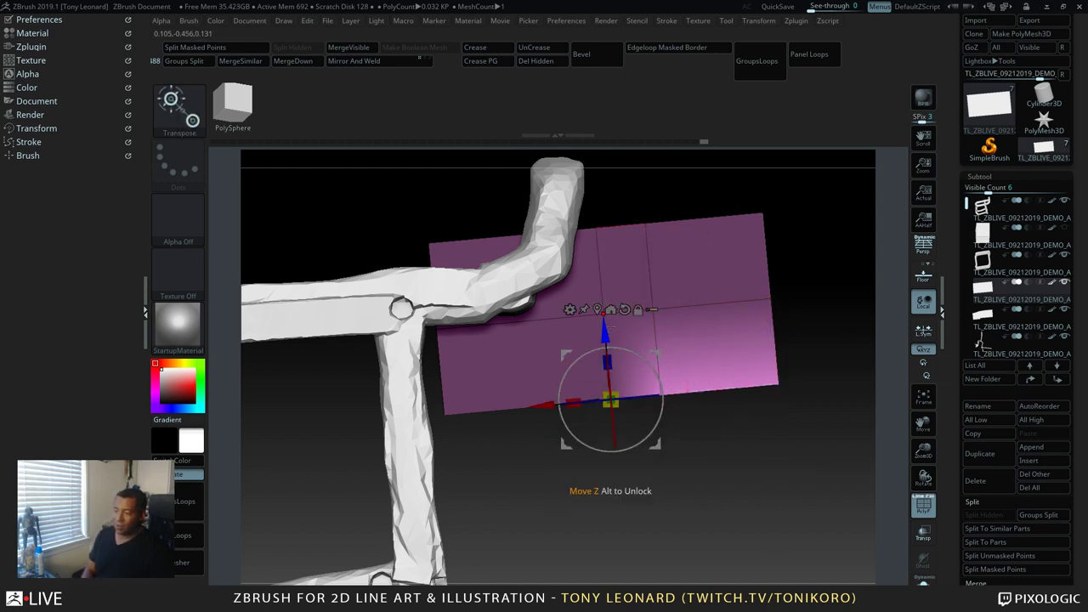
pyautogui.moveTo(604, 331); pyautogui.dragTo(598, 289)
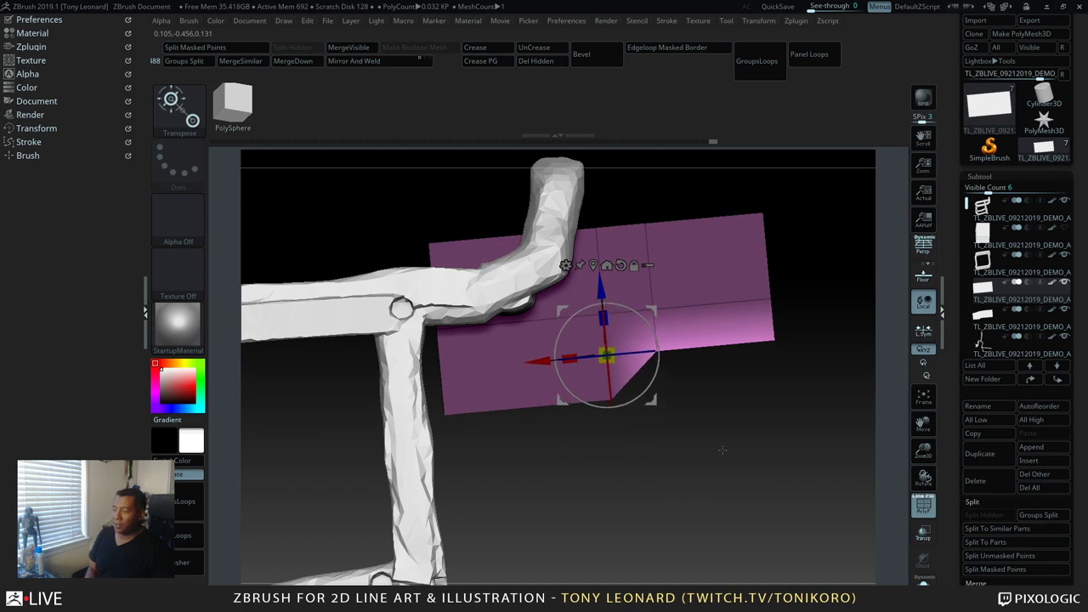
pyautogui.press('ctrl')
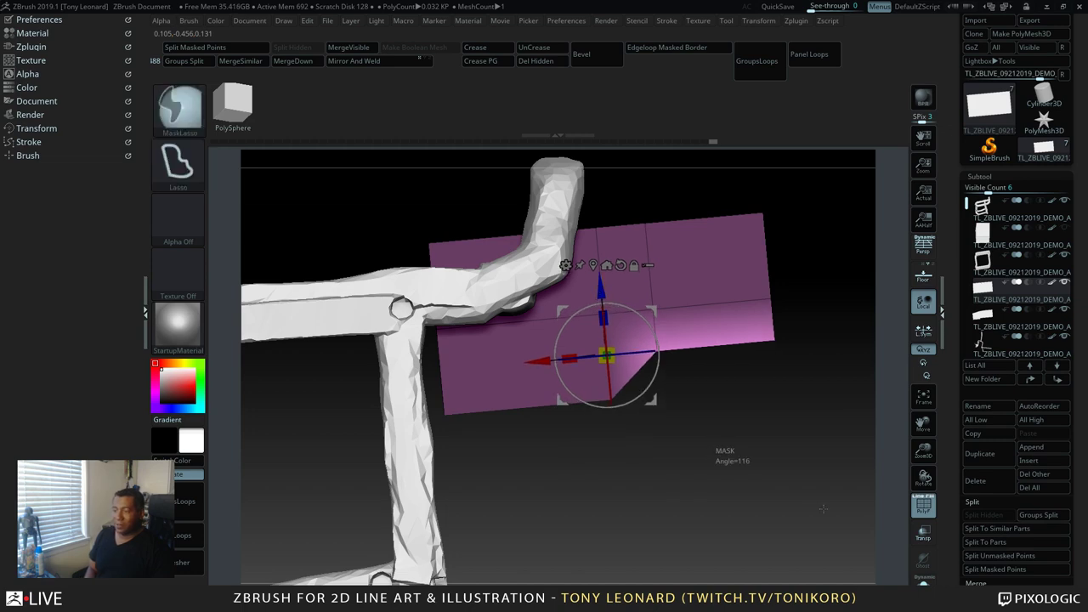
pyautogui.moveTo(822, 508); pyautogui.dragTo(765, 389)
# Extrude the box's end face further right with ZModeler, snapping in full steps
pyautogui.press('b')
pyautogui.press('z')
pyautogui.press('m')
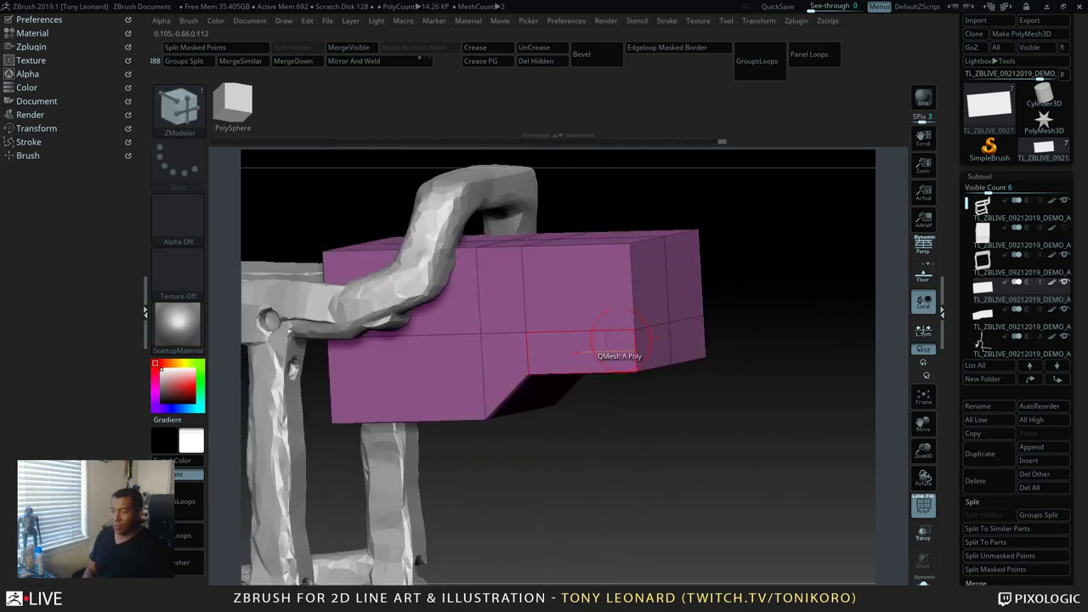
pyautogui.click(656, 283)
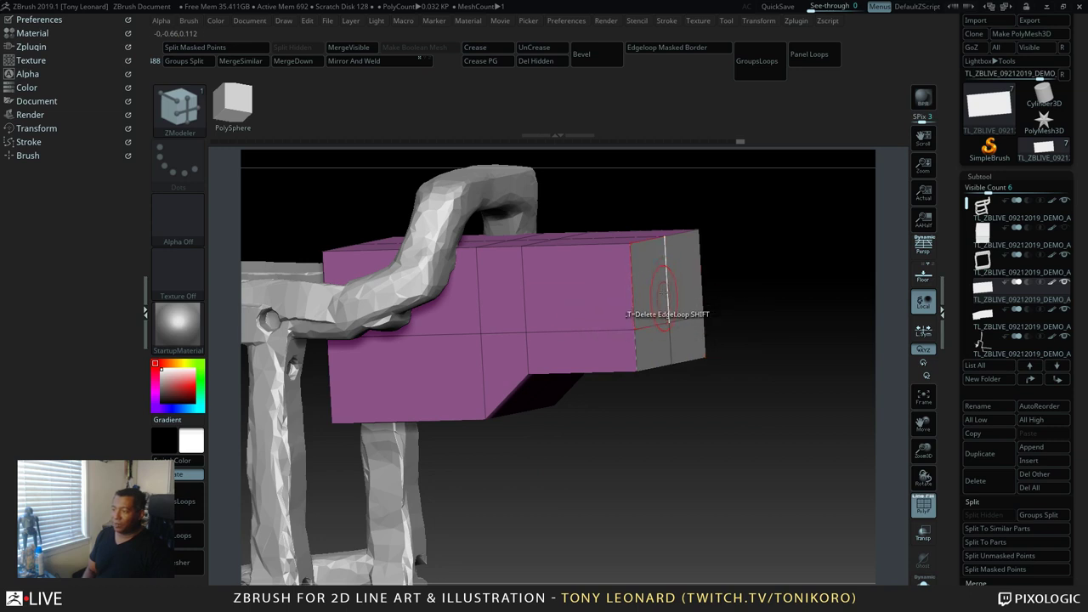
pyautogui.press('space')
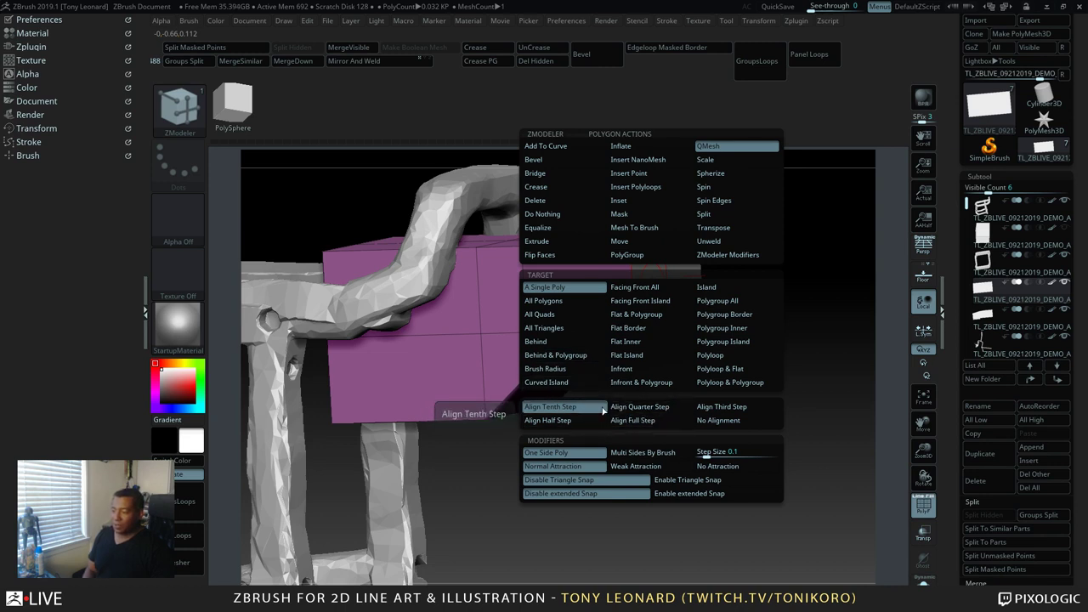
pyautogui.click(650, 418)
pyautogui.moveTo(701, 281); pyautogui.dragTo(837, 489)
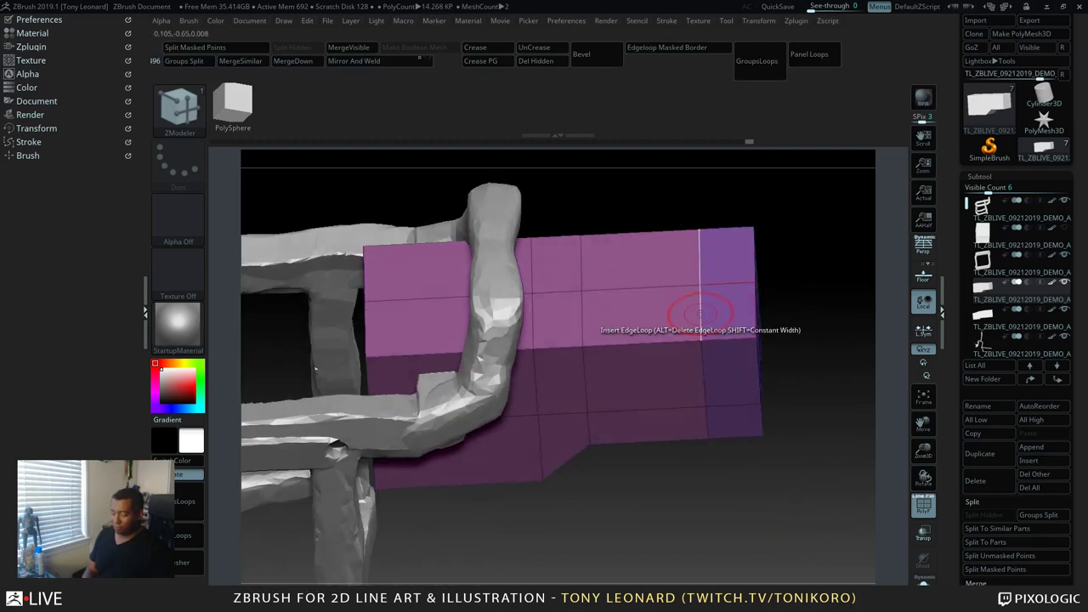
# Insert edge loops across the box's top face with ZModeler's Insert EdgeLoop
pyautogui.press('b')
pyautogui.press('z')
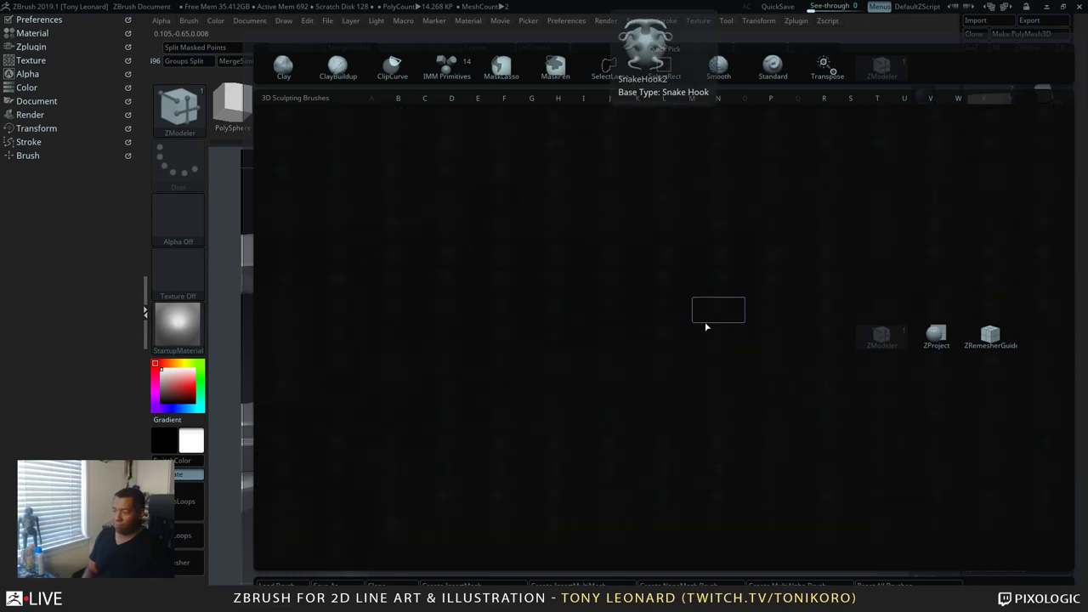
pyautogui.click(935, 334)
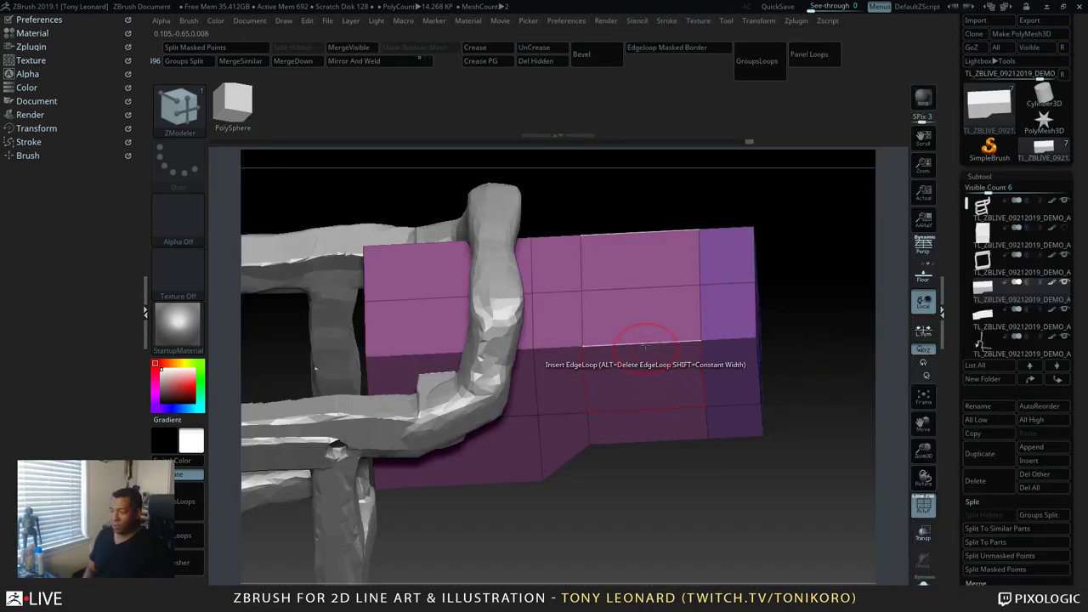
pyautogui.press('space')
pyautogui.click(647, 289)
pyautogui.moveTo(647, 291); pyautogui.dragTo(649, 318)
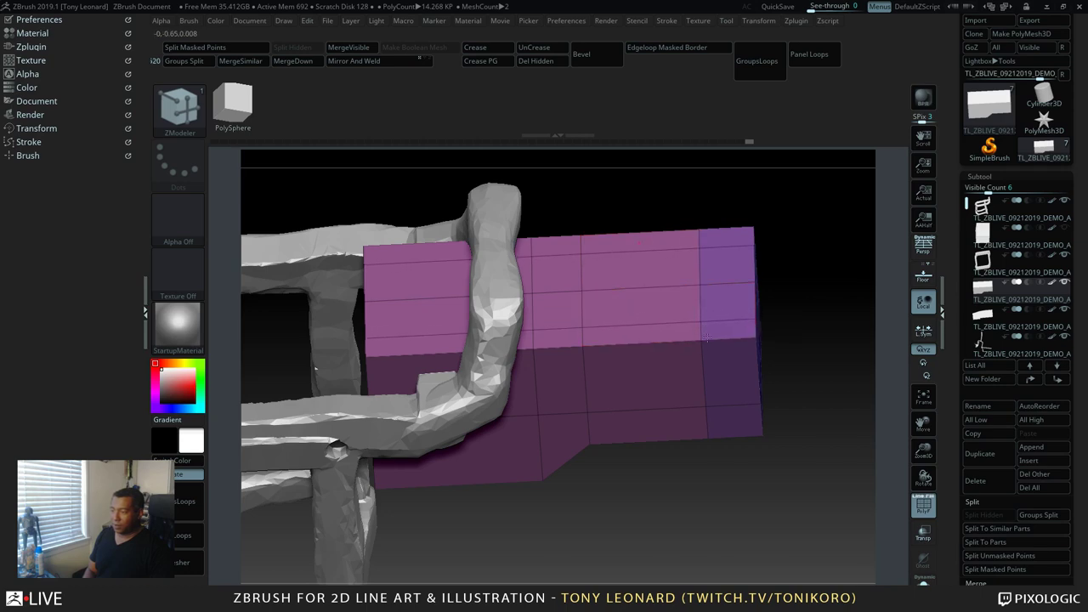
pyautogui.moveTo(816, 374); pyautogui.dragTo(540, 388)
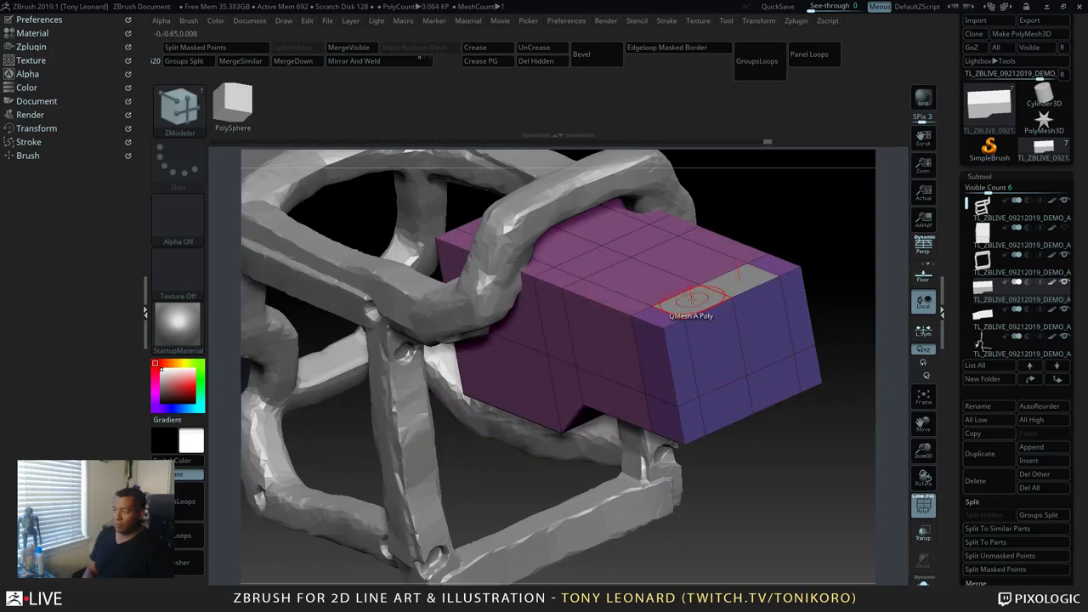
# Push a recessed pocket into the front face and raise two prongs from its corners
pyautogui.moveTo(697, 303); pyautogui.dragTo(704, 315)
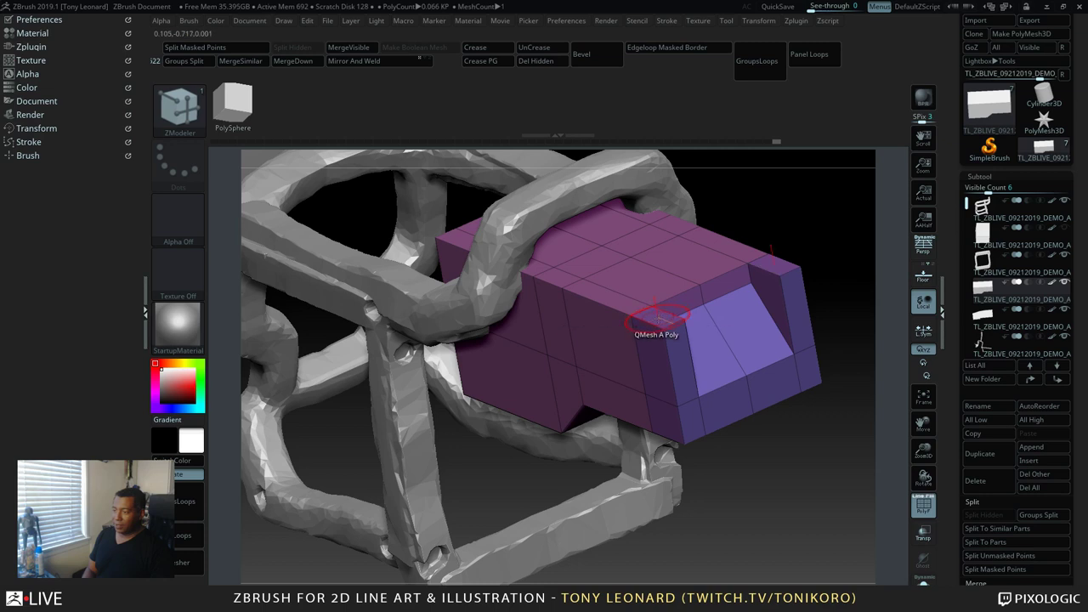
pyautogui.moveTo(656, 319); pyautogui.dragTo(646, 237)
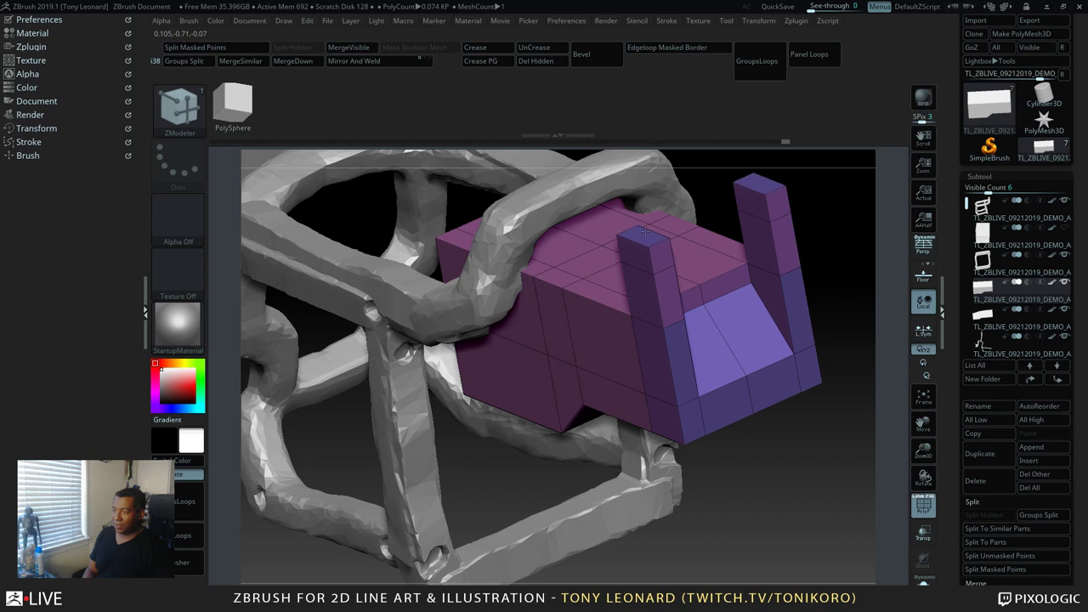
pyautogui.scroll(5, 650, 239)
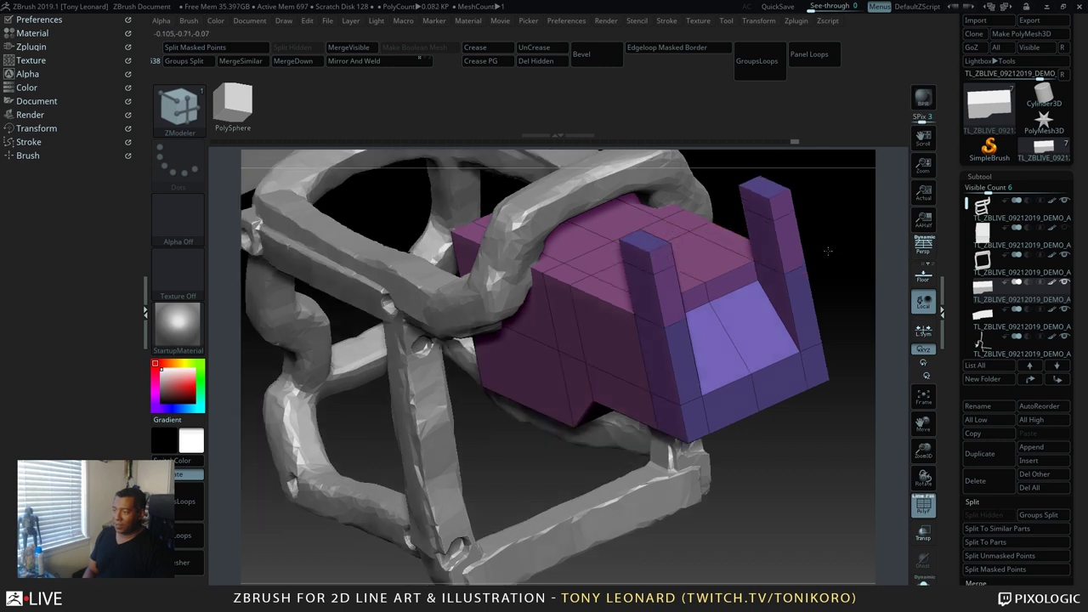
pyautogui.moveTo(633, 331); pyautogui.dragTo(605, 365)
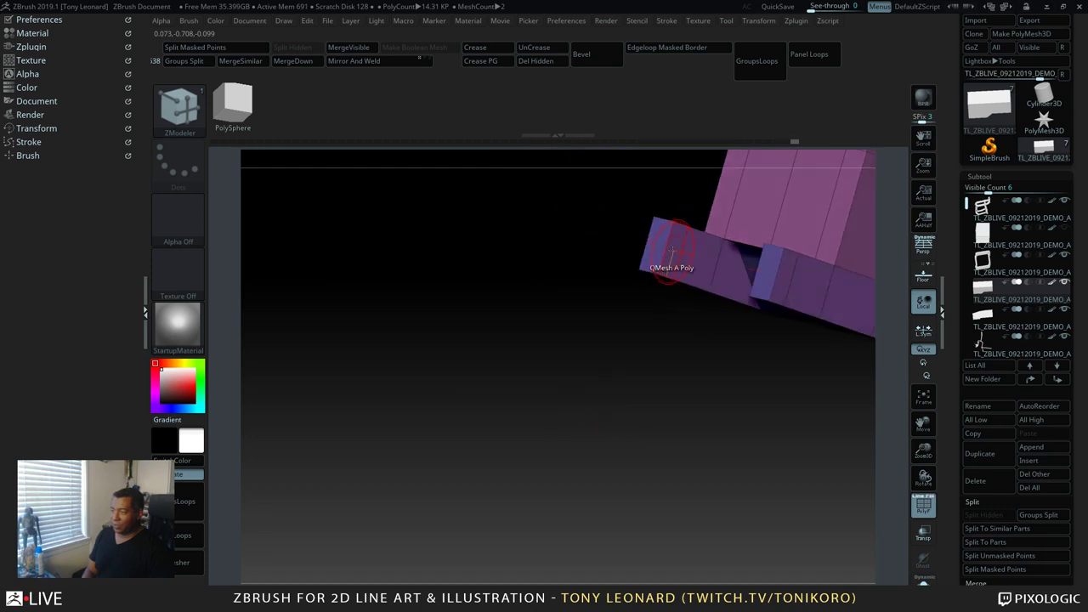
pyautogui.moveTo(692, 379); pyautogui.dragTo(558, 476)
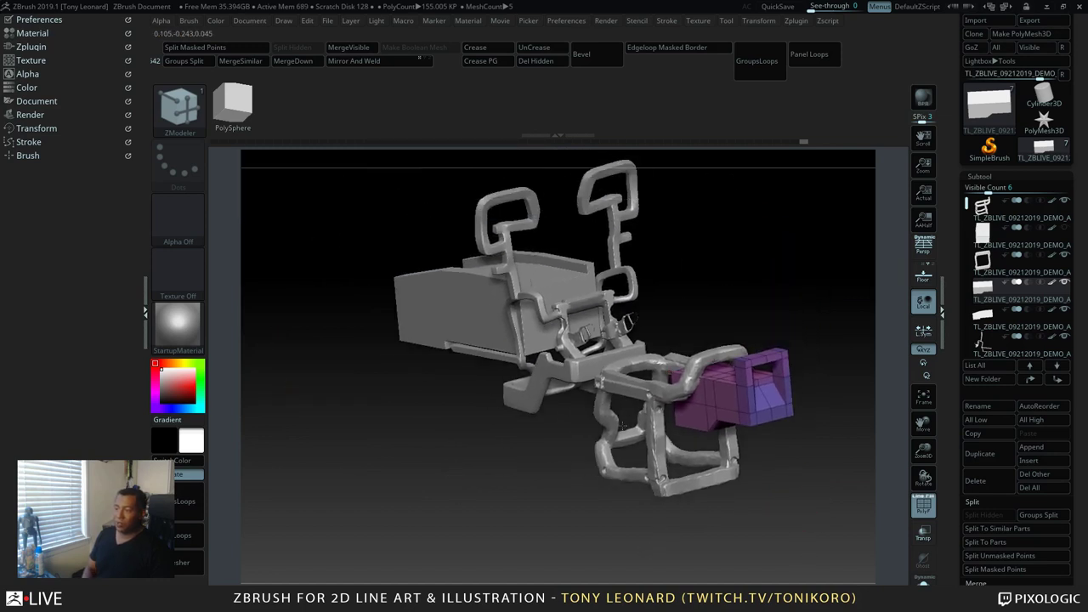
# Orbit around the model and toggle Solo on and off to inspect the pink part
pyautogui.moveTo(815, 481); pyautogui.dragTo(831, 509)
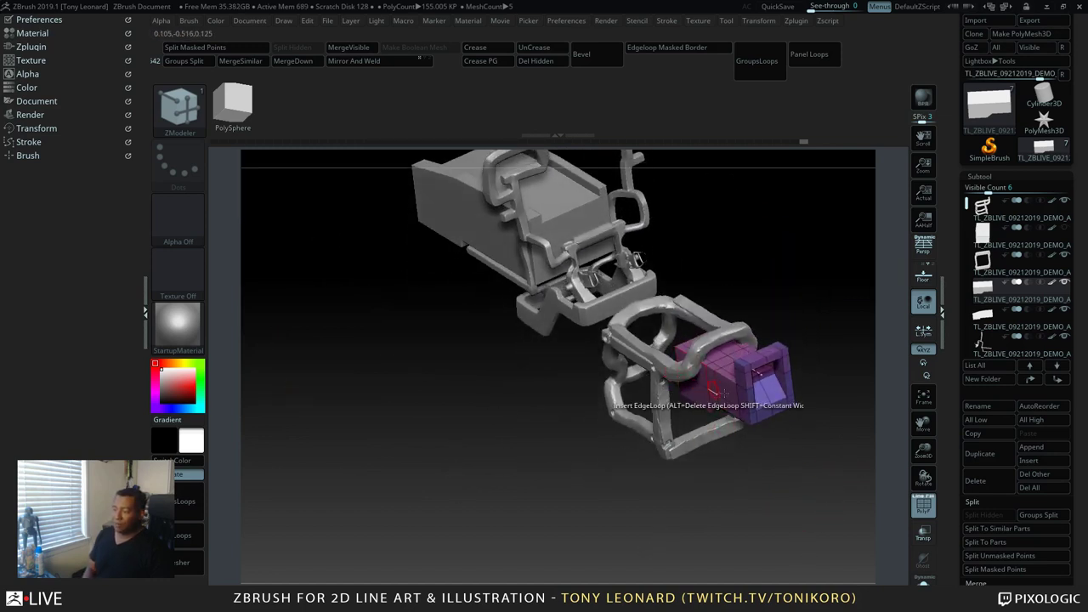
pyautogui.moveTo(722, 450); pyautogui.dragTo(759, 497)
pyautogui.moveTo(836, 482); pyautogui.dragTo(837, 438)
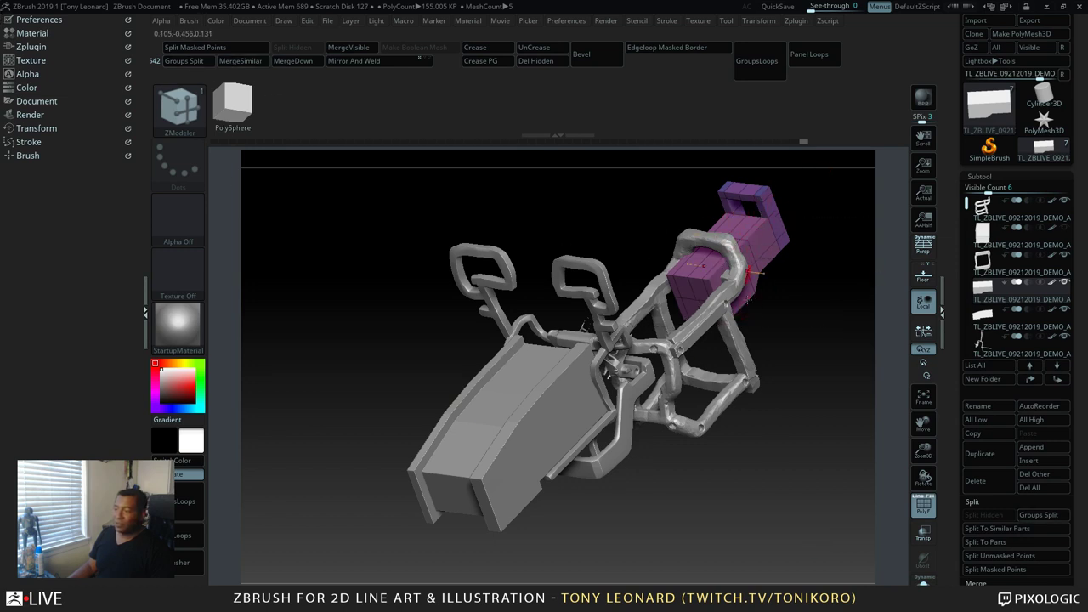
pyautogui.moveTo(804, 328); pyautogui.dragTo(840, 567)
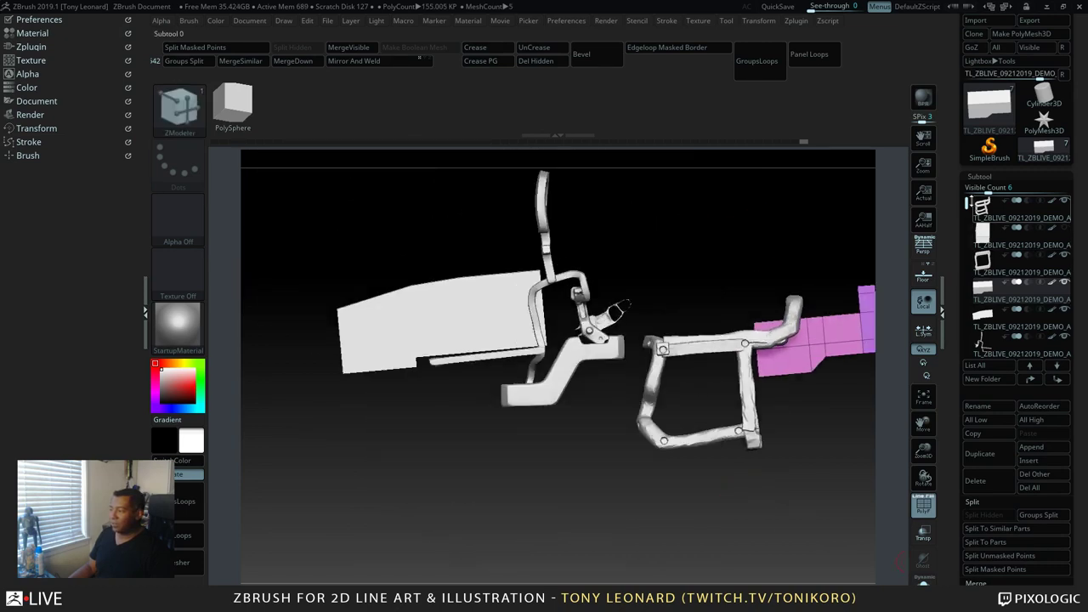
pyautogui.click(924, 580)
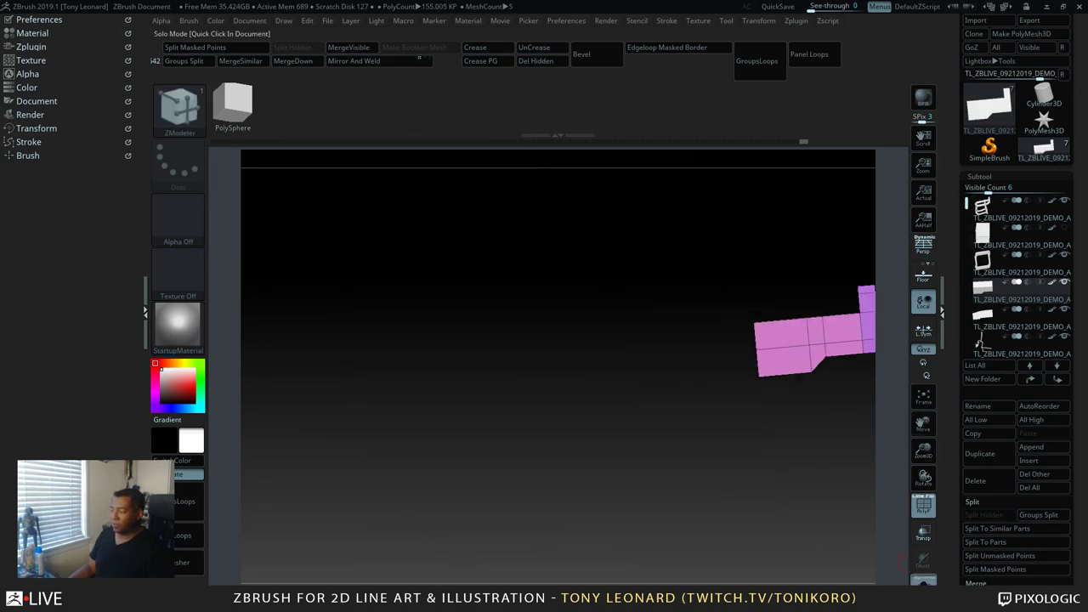
pyautogui.click(924, 580)
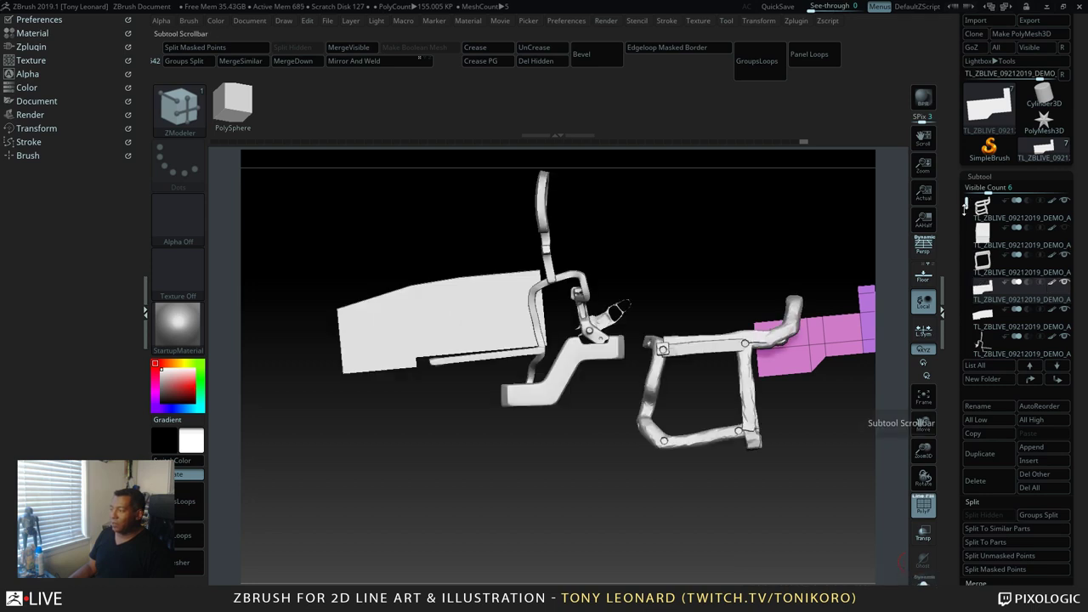
# Make TL_ZBLIVE_09212019_DEMO_A2_4 the active subtool, hide PolyFrame, and begin an OBJ export
pyautogui.click(1049, 286)
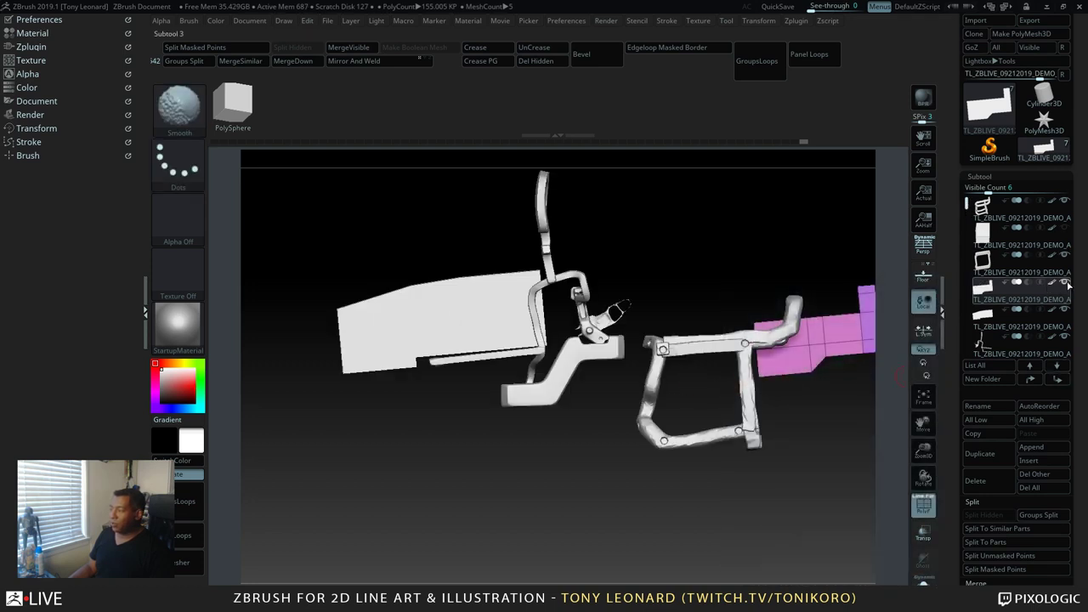
pyautogui.moveTo(1067, 286)
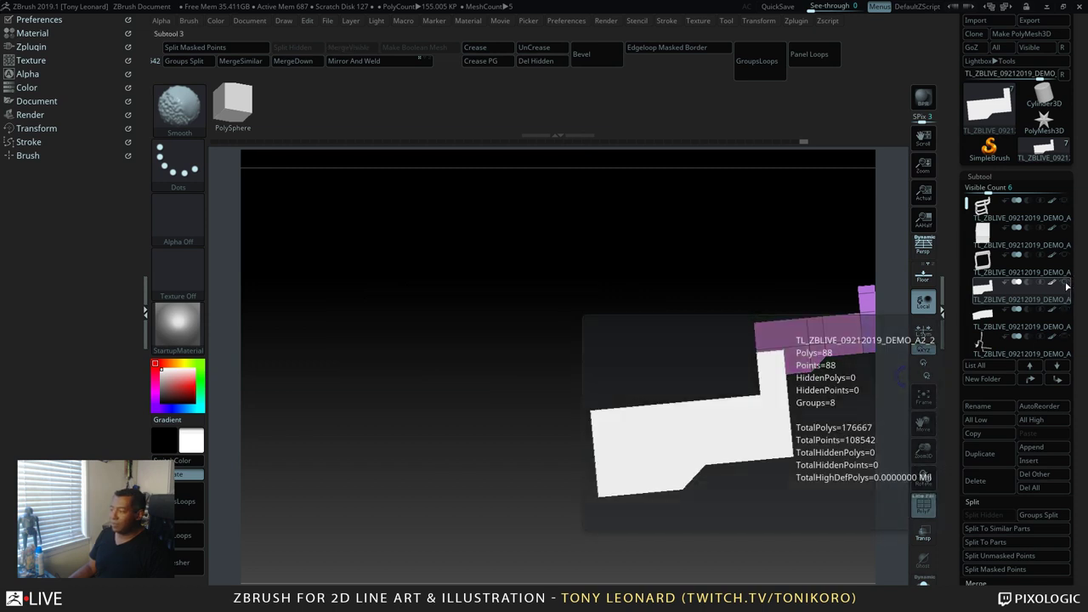
pyautogui.click(1066, 322)
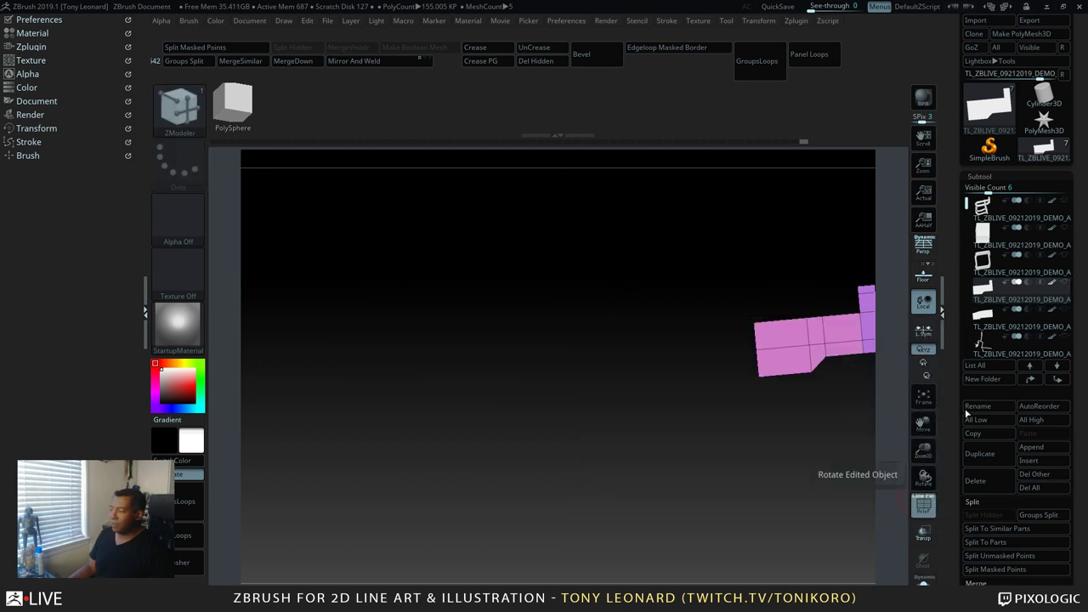
pyautogui.click(1054, 326)
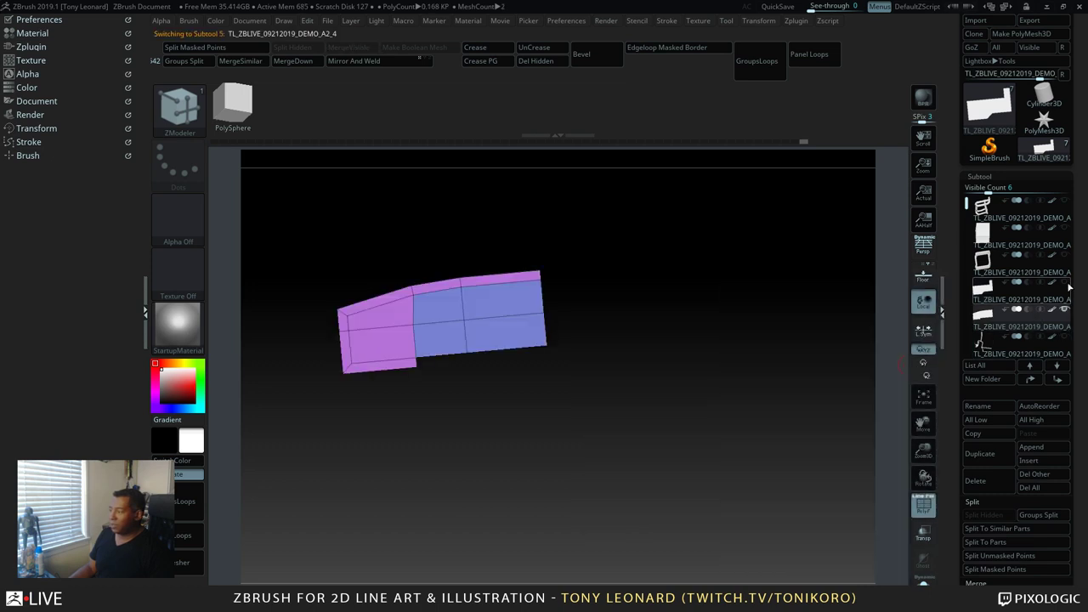
pyautogui.moveTo(595, 439); pyautogui.dragTo(599, 522)
pyautogui.hotkey('shift', 'f')
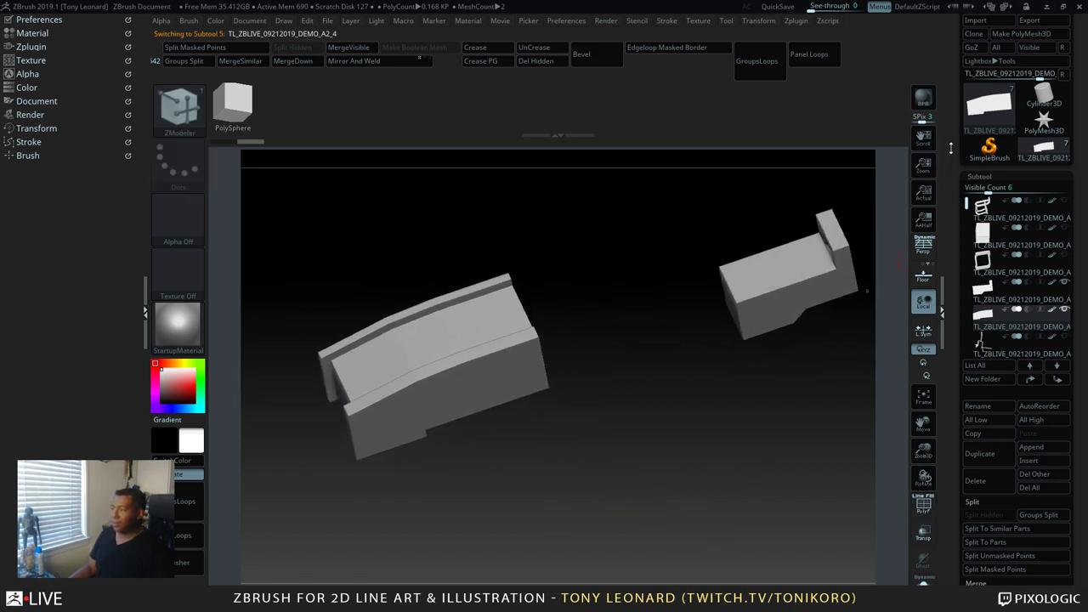
pyautogui.moveTo(950, 148)
pyautogui.mouseDown()
pyautogui.moveTo(949, 176)
pyautogui.moveTo(949, 128)
pyautogui.mouseUp()
pyautogui.click(1029, 79)
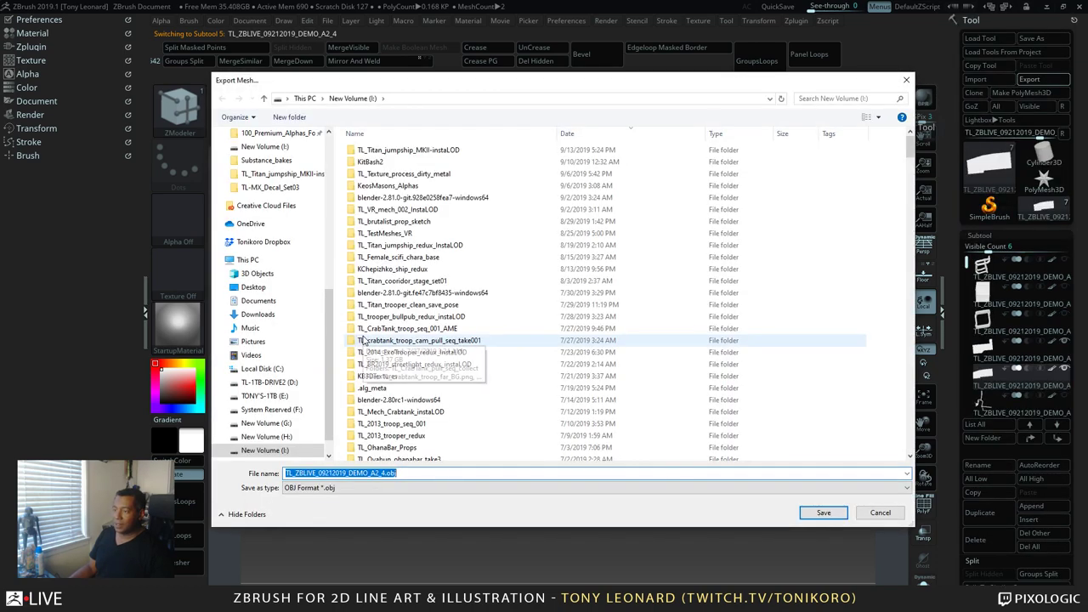
# Cancel the OBJ export, save visible parts as TL_ZBLIVE_09212019_DEMO_B.fbx, then switch to Marmoset Toolbag
pyautogui.click(881, 510)
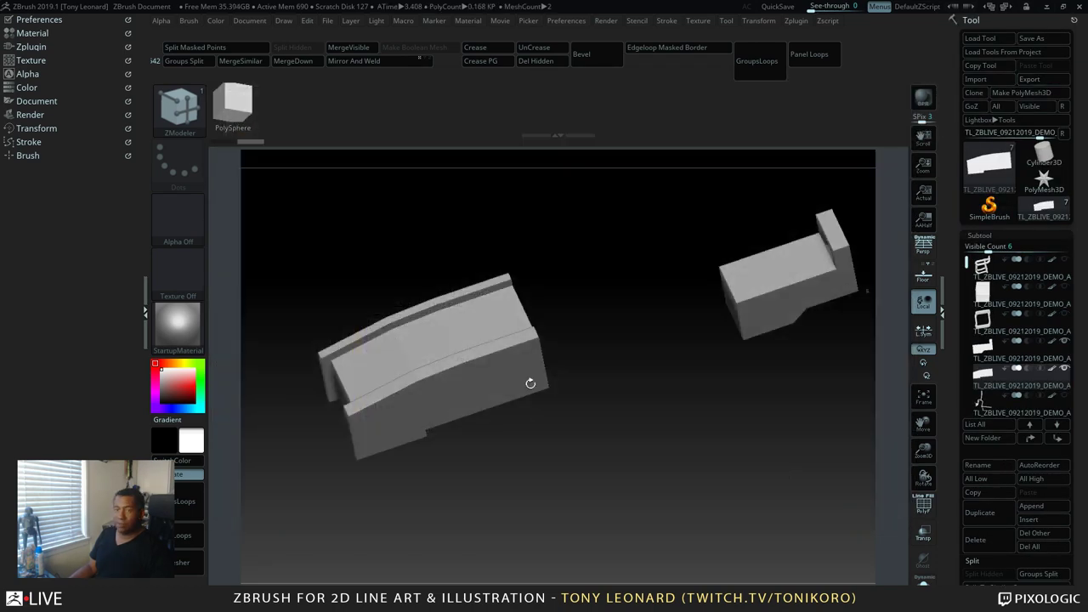
pyautogui.click(31, 46)
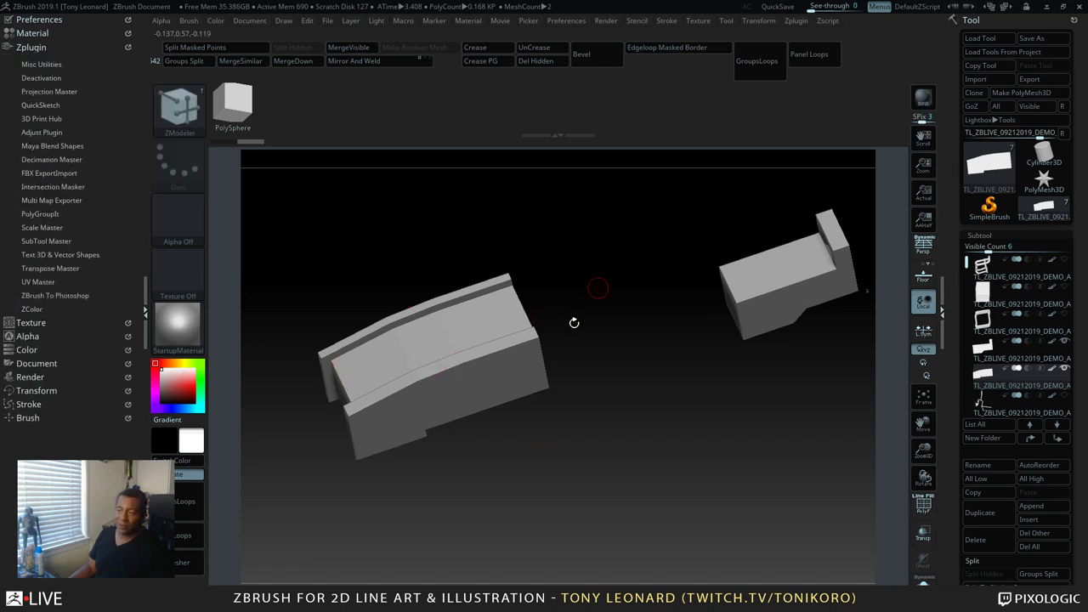
pyautogui.click(49, 172)
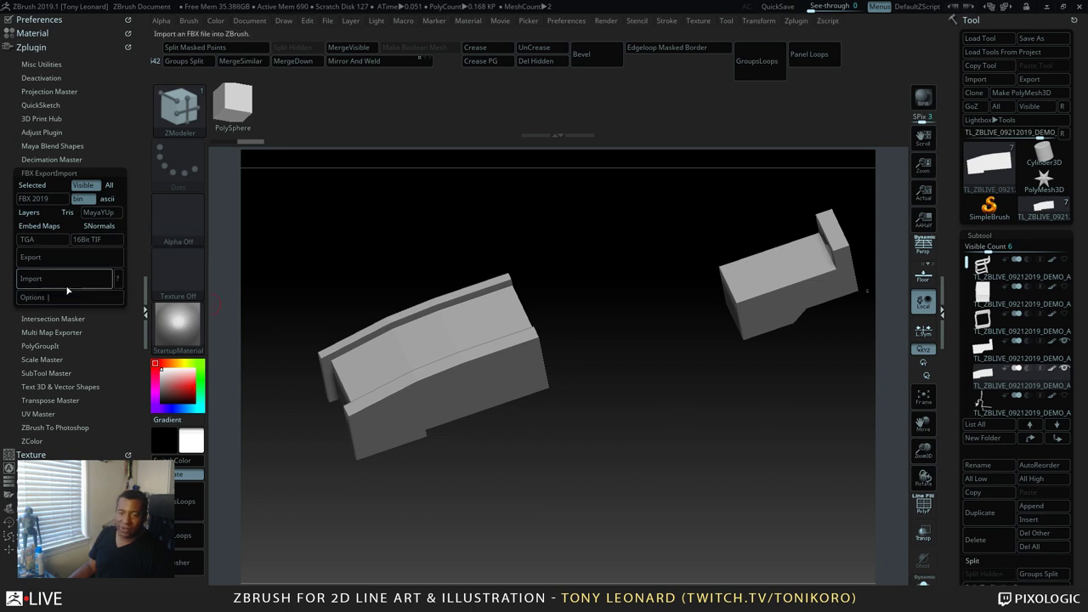
pyautogui.click(83, 264)
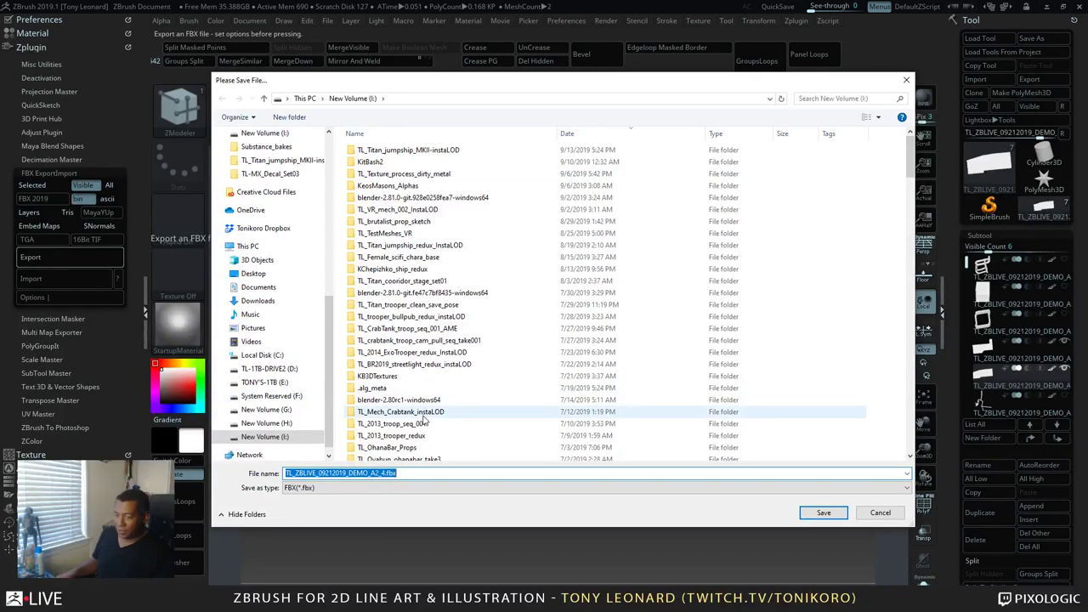
pyautogui.click(373, 474)
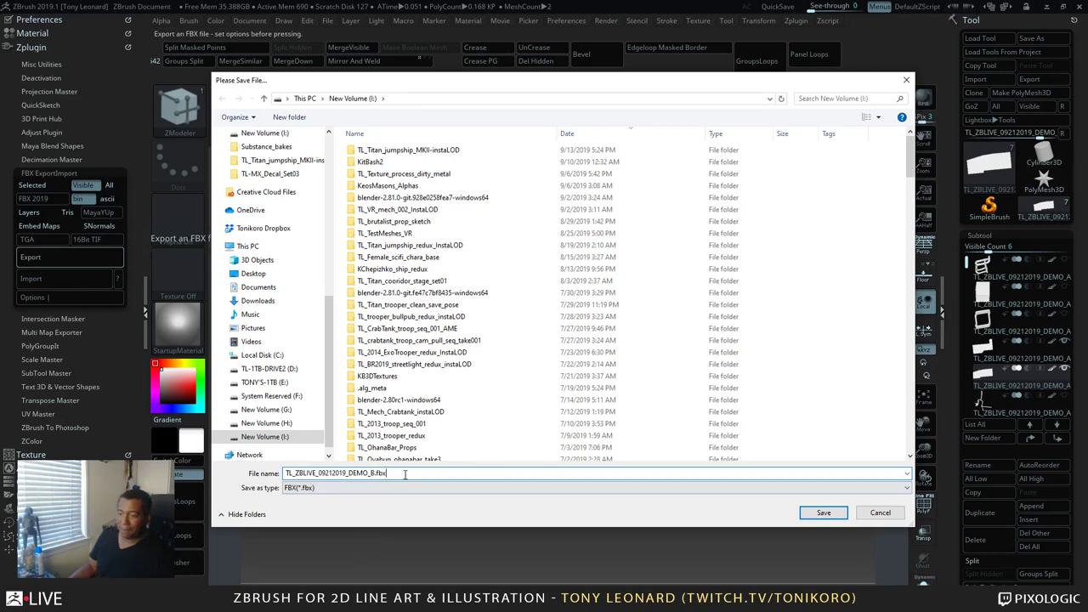
pyautogui.click(812, 510)
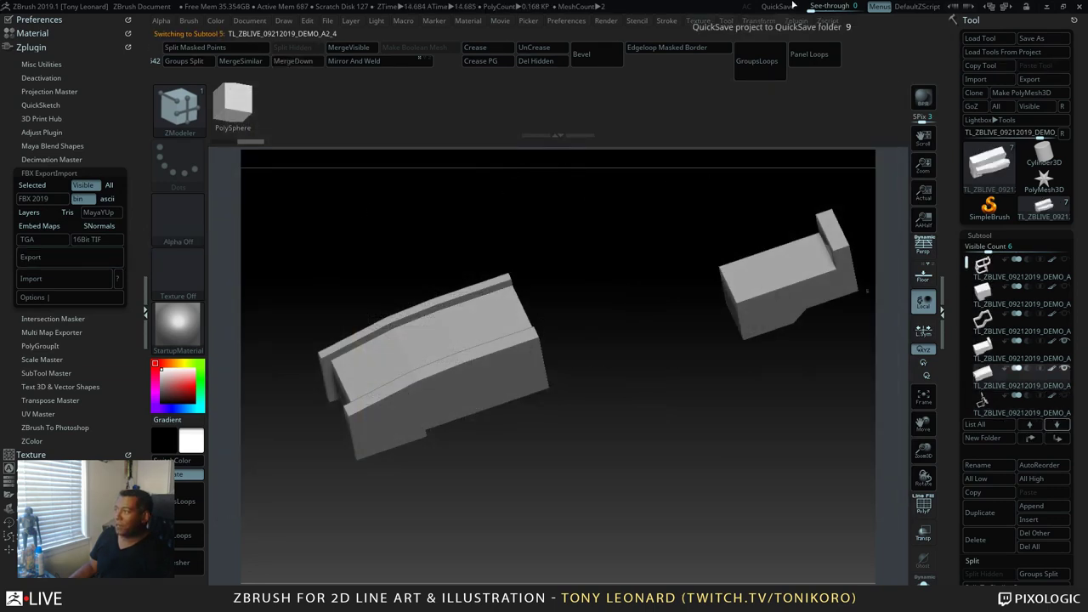
pyautogui.click(1026, 6)
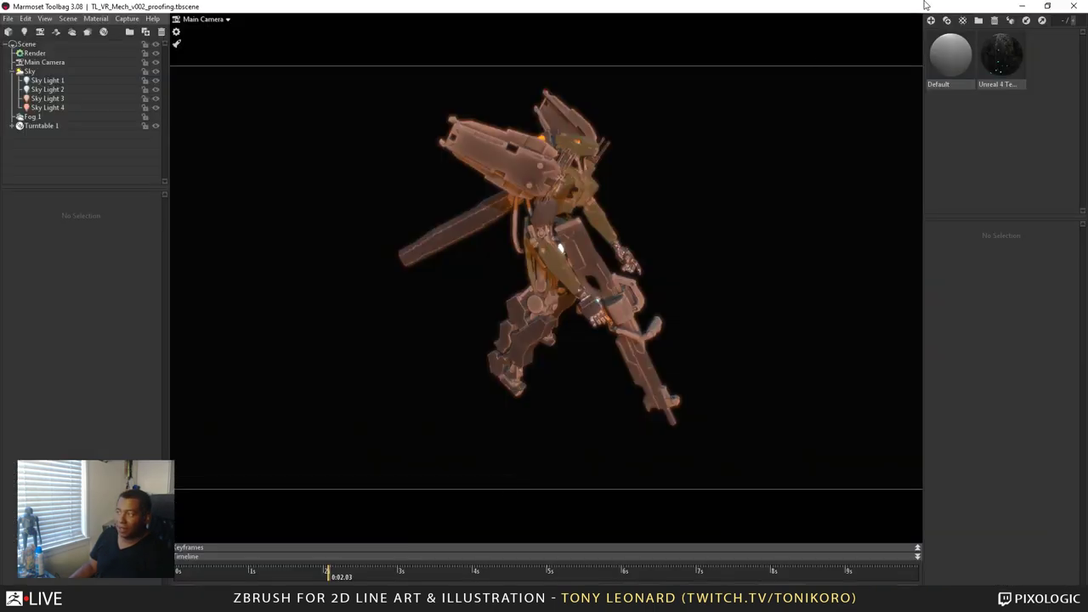
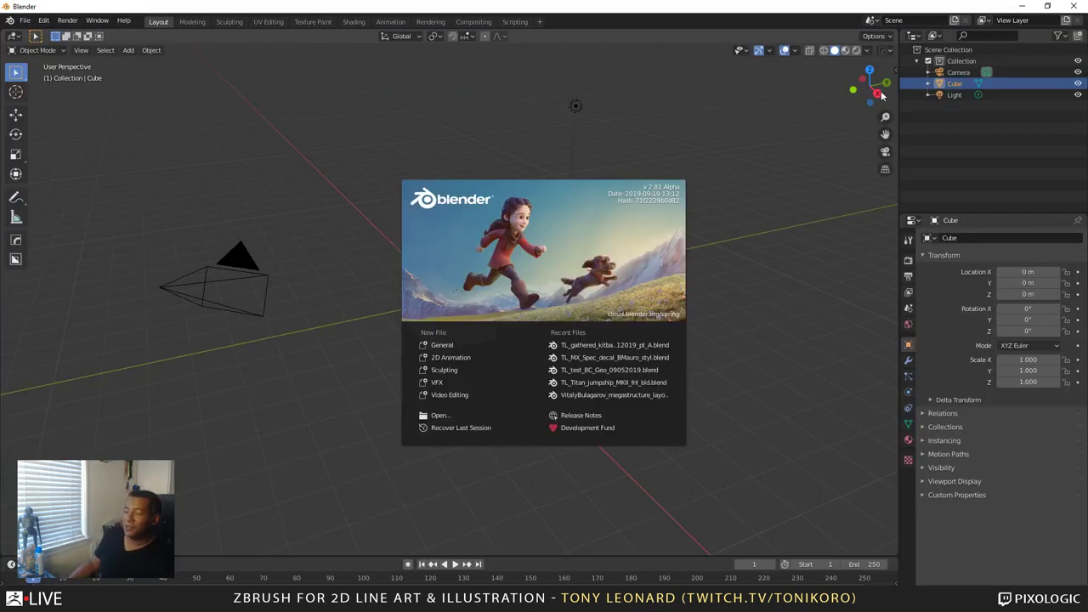
# Dismiss the splash screen and delete the default cube
pyautogui.click(713, 147)
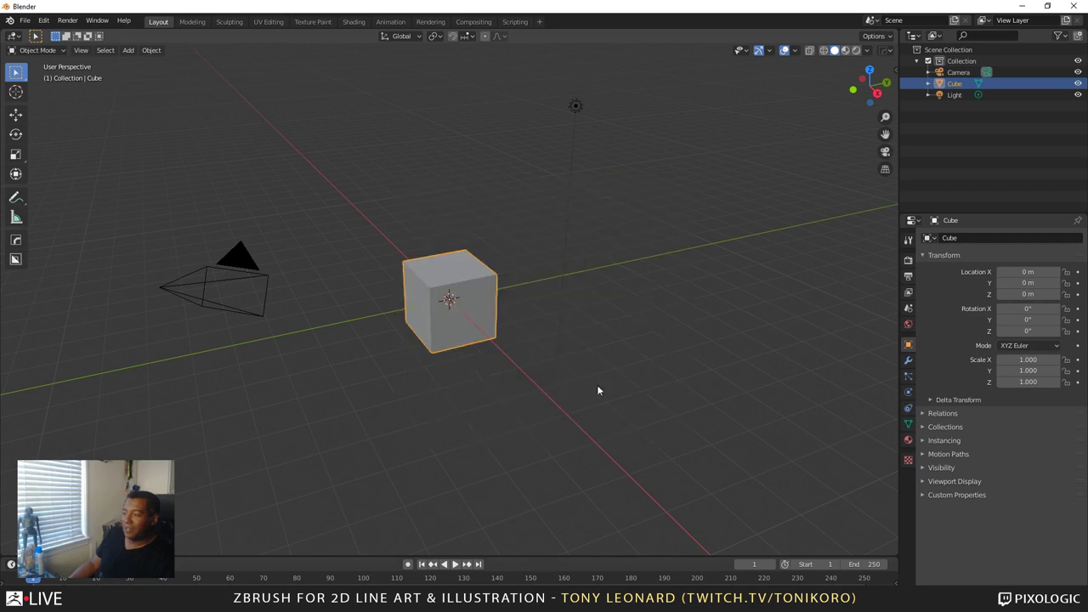
pyautogui.press('x')
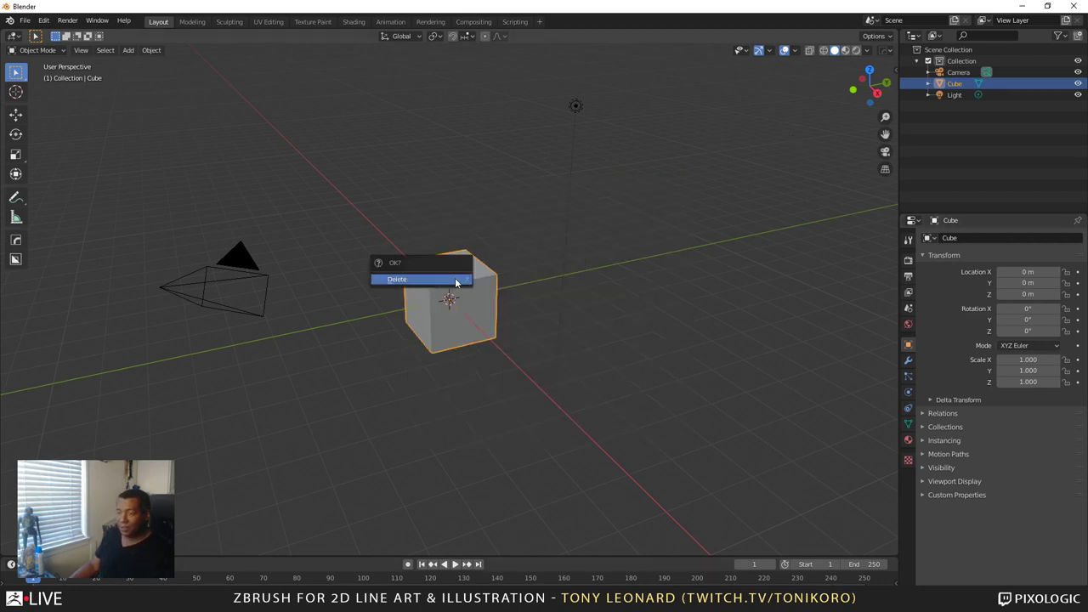
pyautogui.click(459, 281)
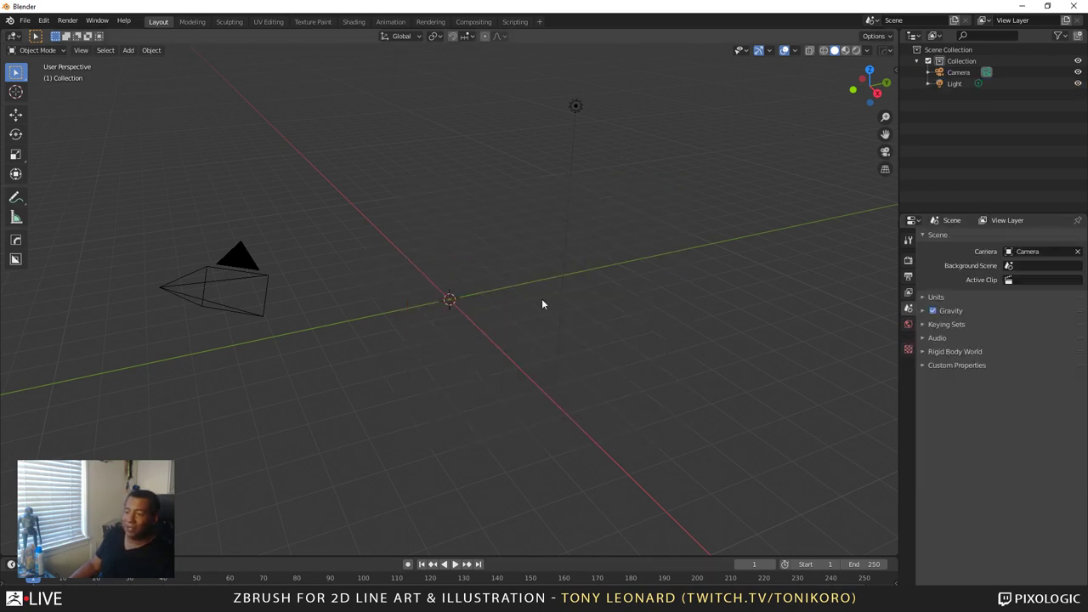
# Box-select the camera and light and hide them
pyautogui.press('b')
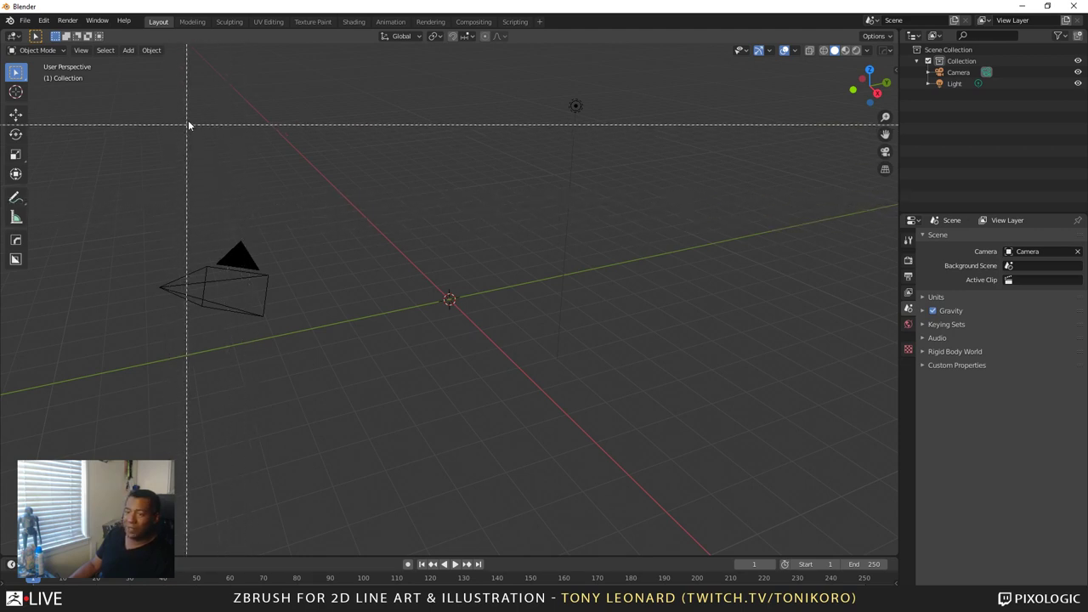
pyautogui.moveTo(188, 125); pyautogui.dragTo(578, 340)
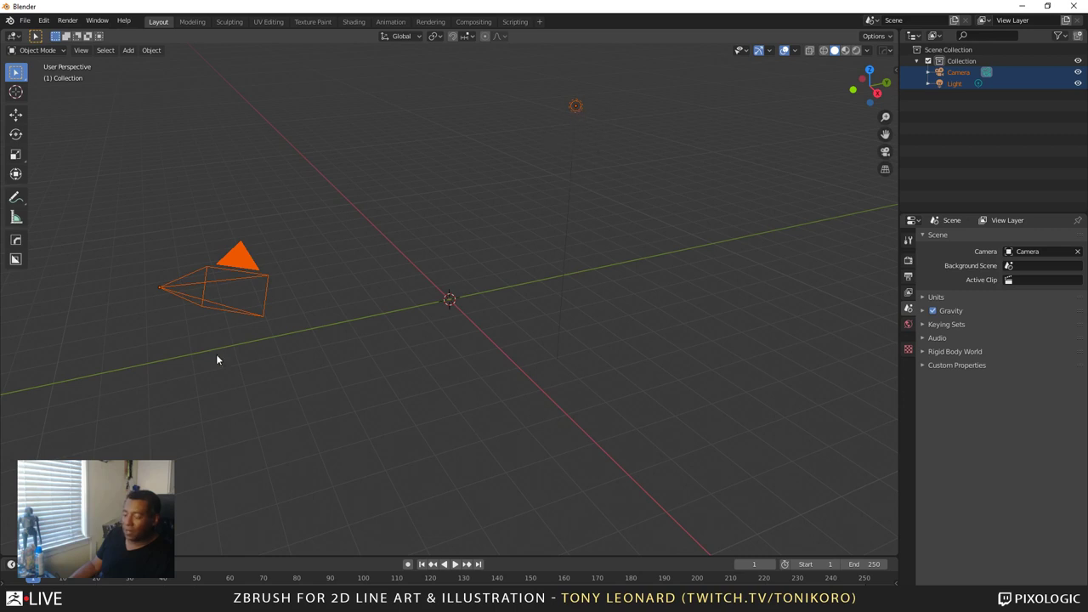
pyautogui.press('h')
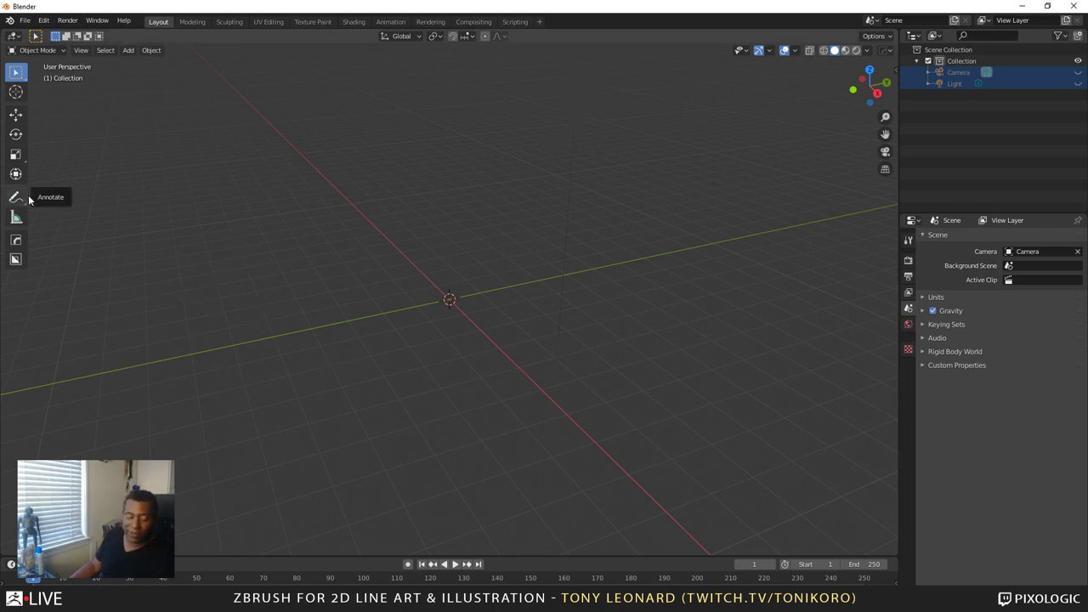
# Pick TL_ZBLIVE_09212019_DEMO_B.fbx on the New Volume (I:) drive in the FBX importer
pyautogui.click(24, 21)
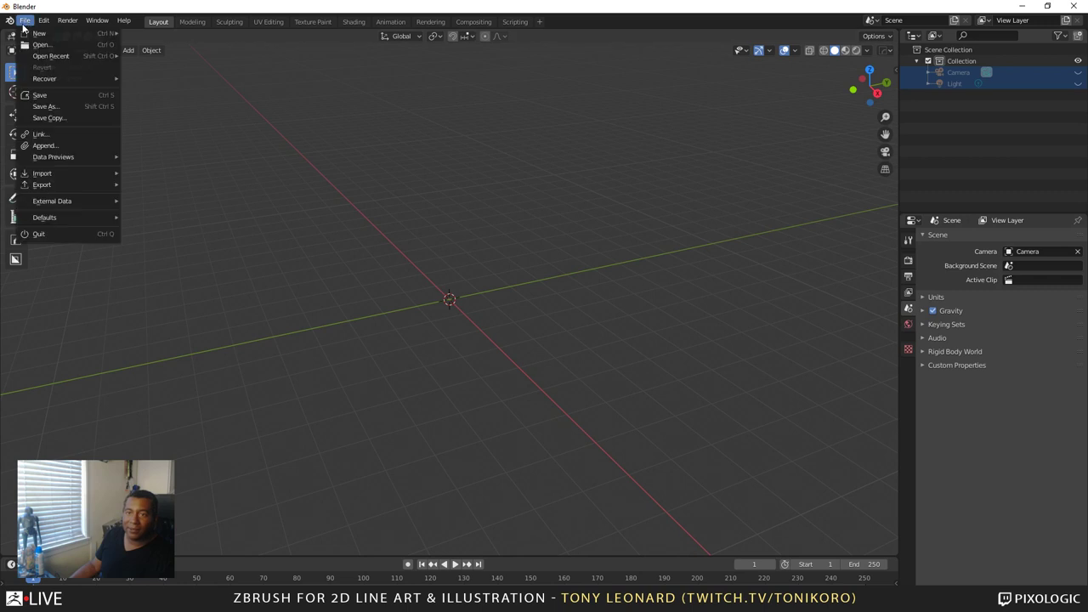
pyautogui.moveTo(39, 176)
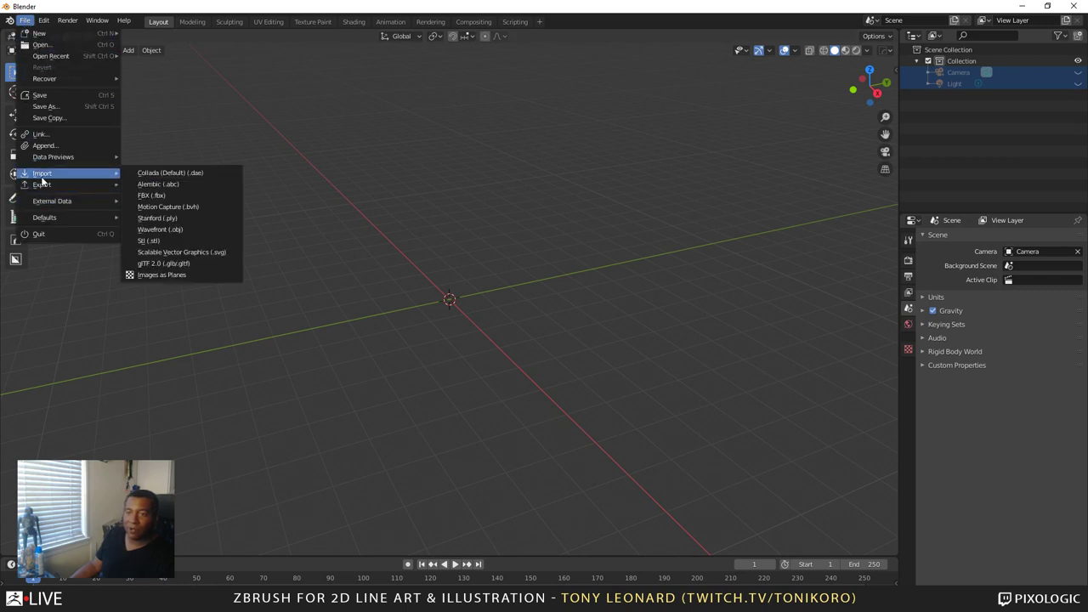
pyautogui.click(166, 196)
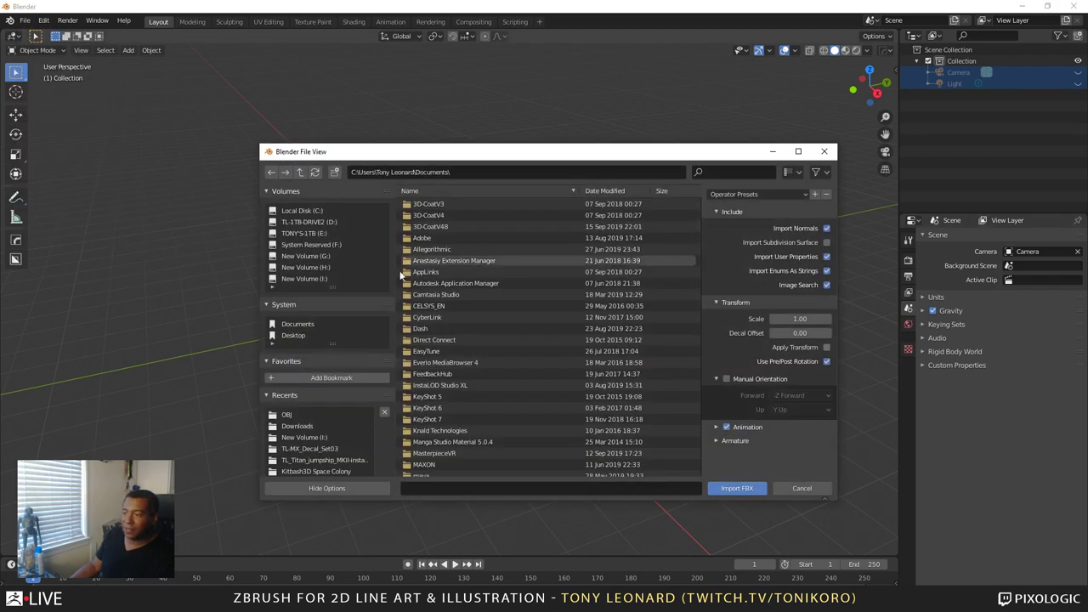
pyautogui.click(304, 278)
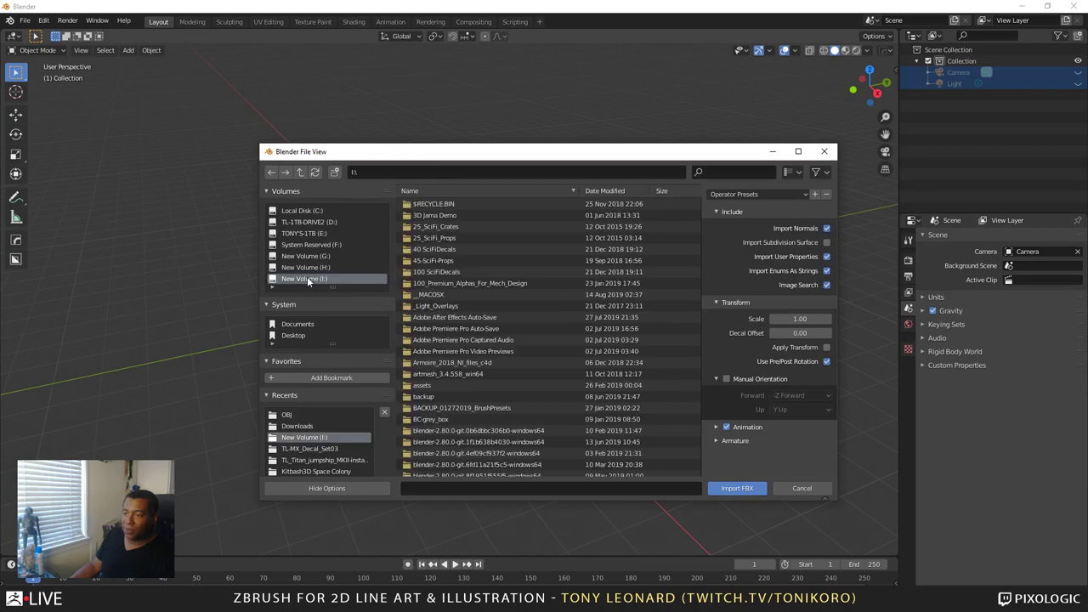
pyautogui.scroll(-8, 520, 341)
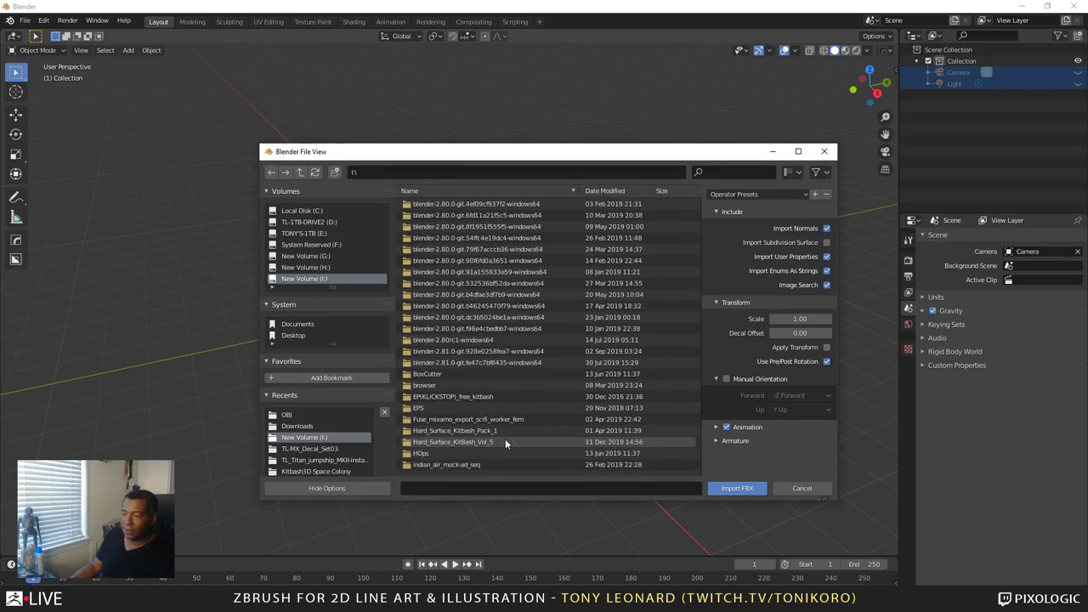
pyautogui.scroll(-10, 505, 439)
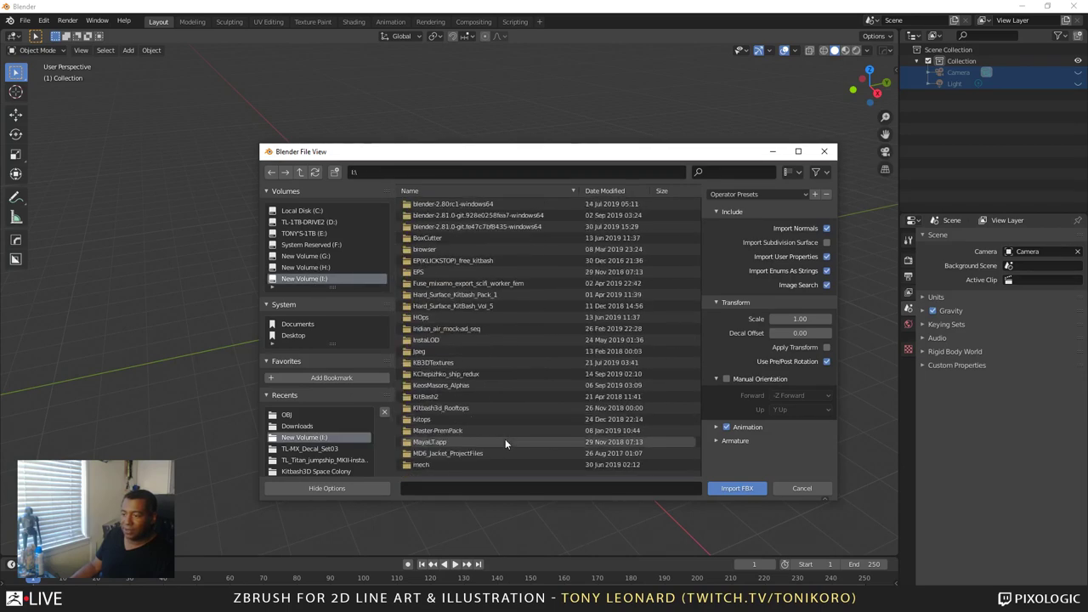
pyautogui.scroll(-12, 505, 439)
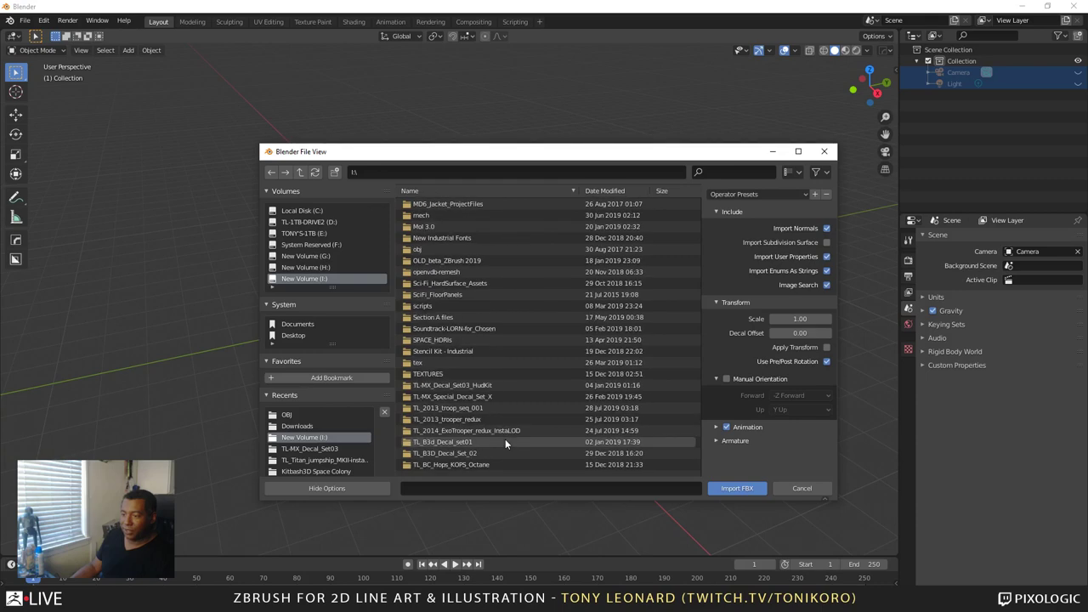
pyautogui.scroll(-8, 507, 435)
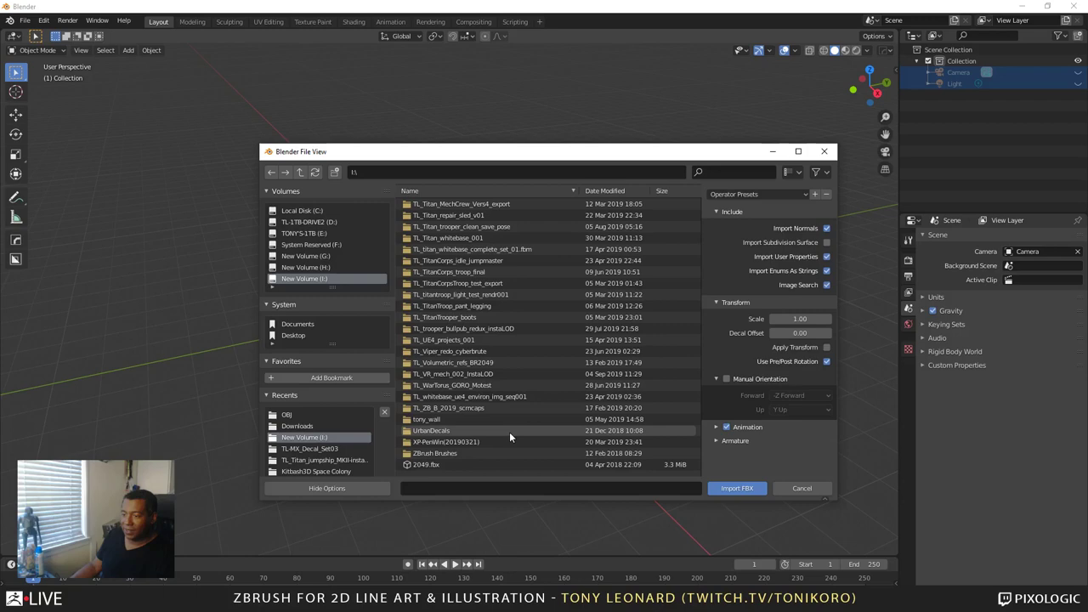
pyautogui.scroll(-5, 509, 431)
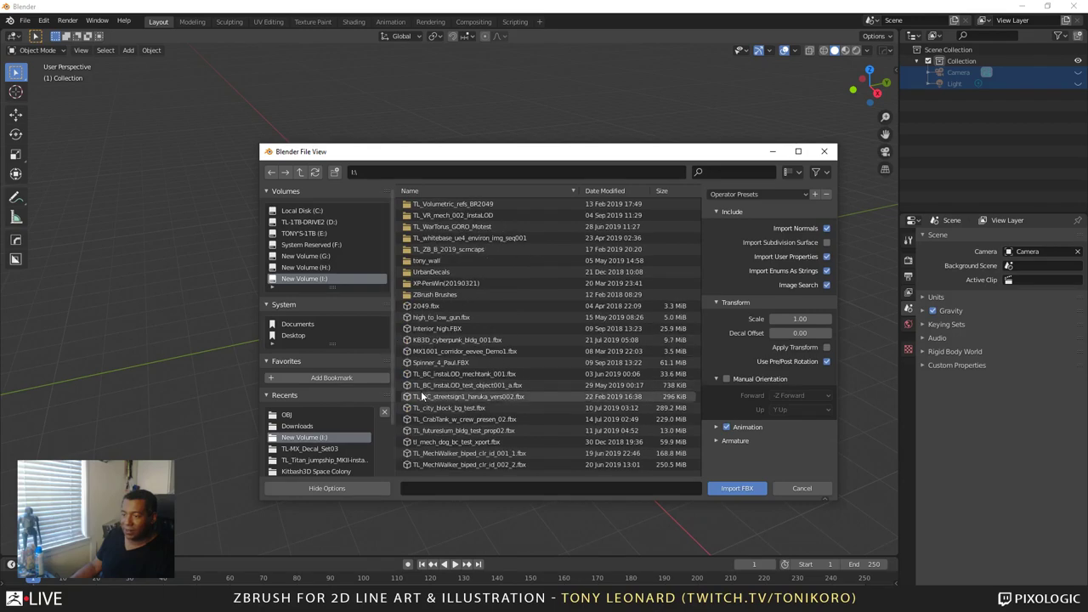
pyautogui.scroll(-6, 513, 469)
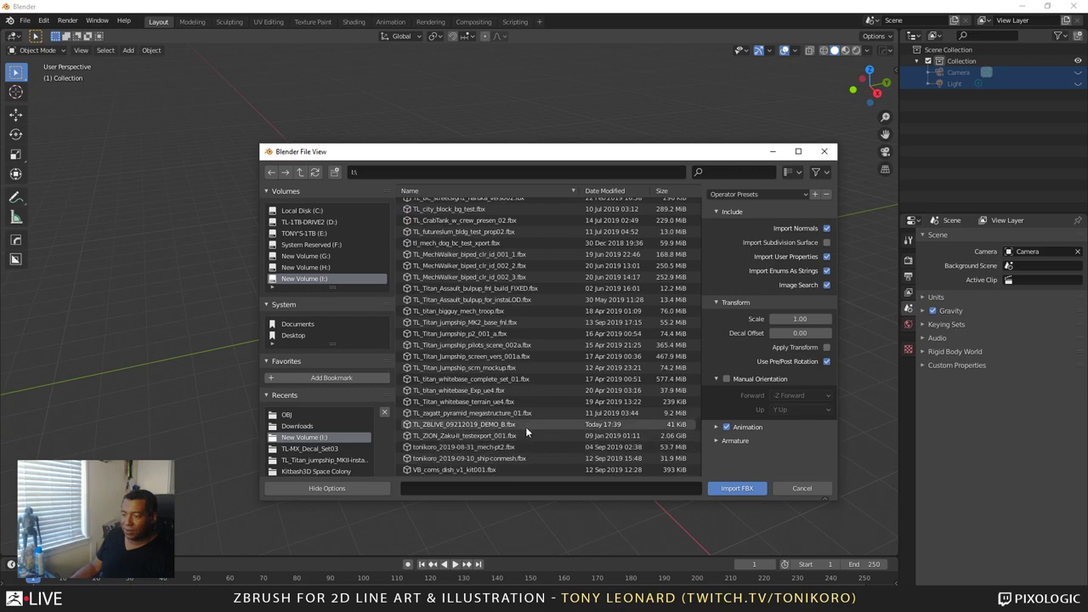
pyautogui.click(524, 426)
# Import the FBX and frame the two pieces in right orthographic view
pyautogui.click(714, 490)
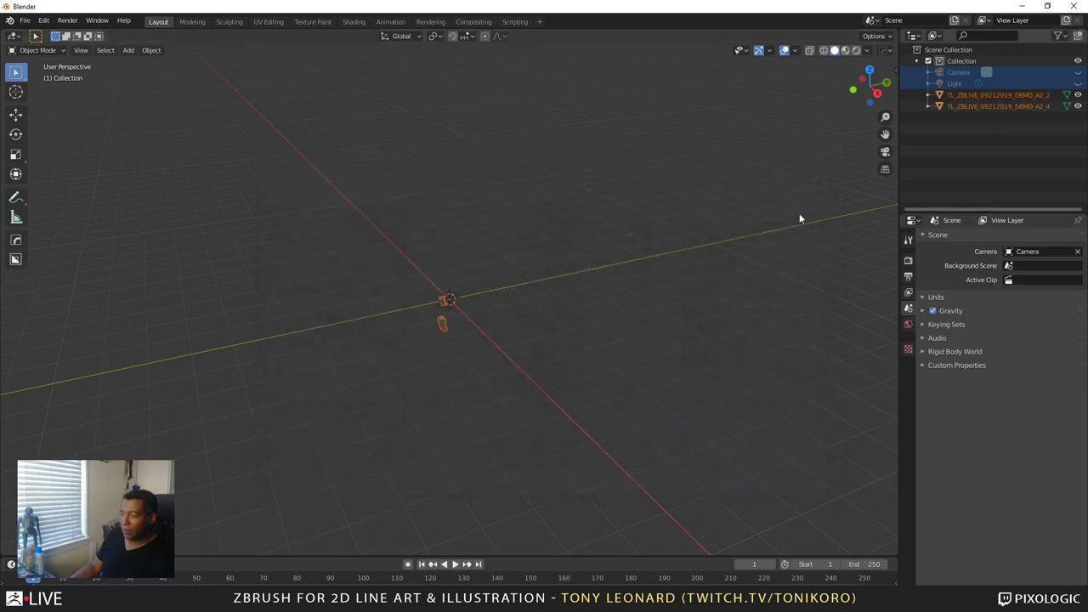
pyautogui.scroll(5, 437, 346)
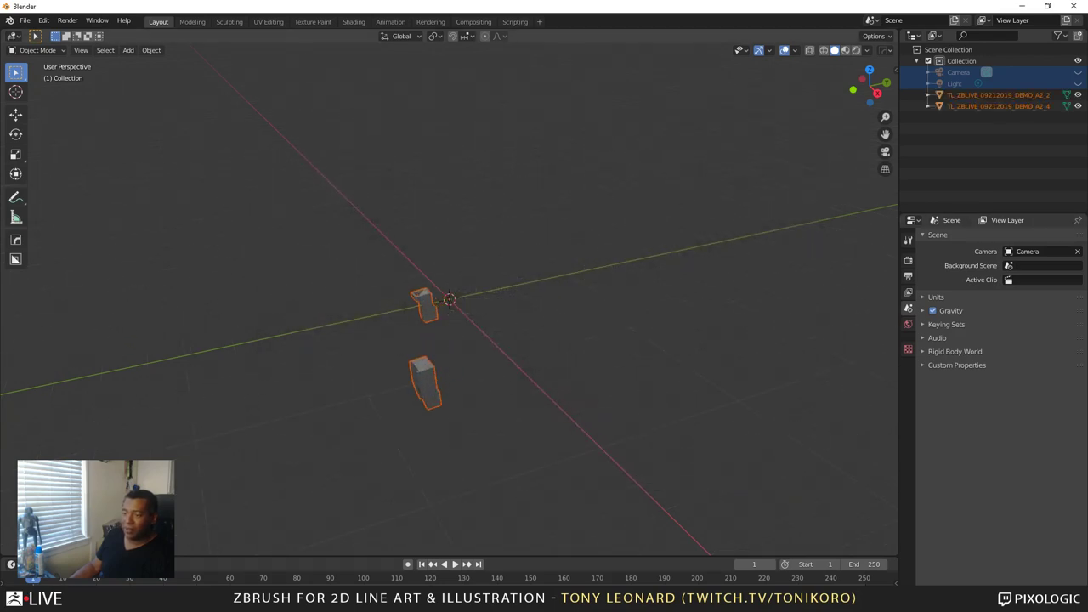
pyautogui.moveTo(255, 476); pyautogui.dragTo(439, 464, button='middle')
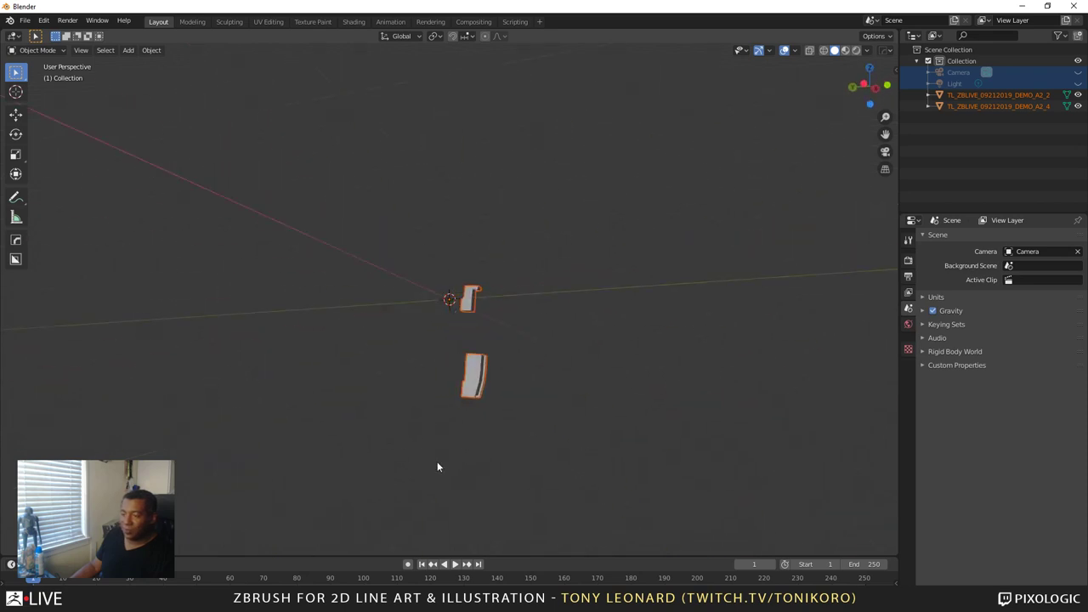
pyautogui.moveTo(398, 527); pyautogui.dragTo(462, 408, button='middle')
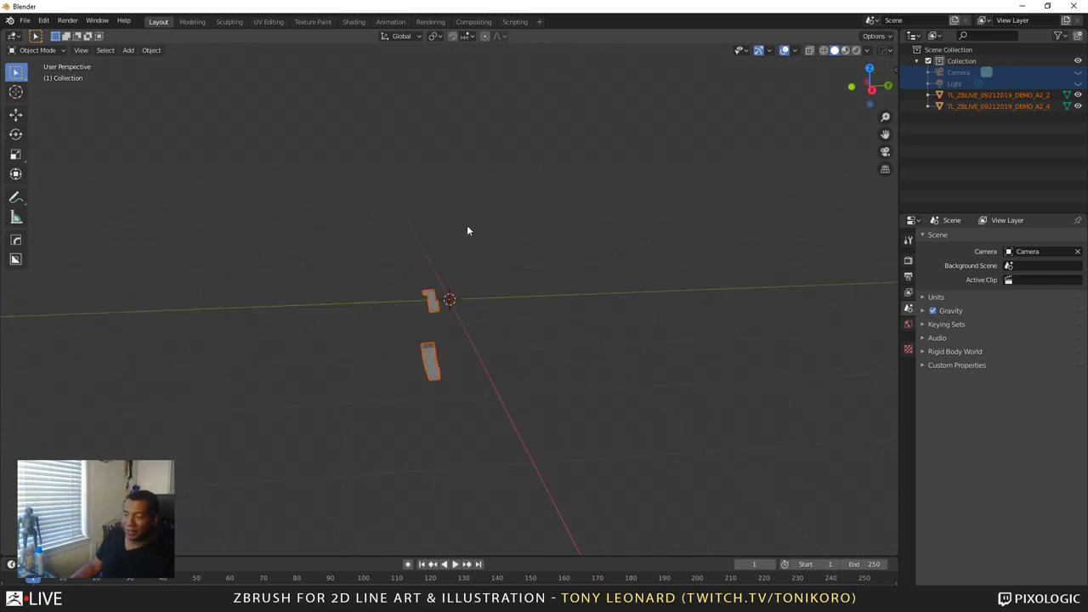
pyautogui.scroll(6, 597, 329)
pyautogui.scroll(-7, 444, 411)
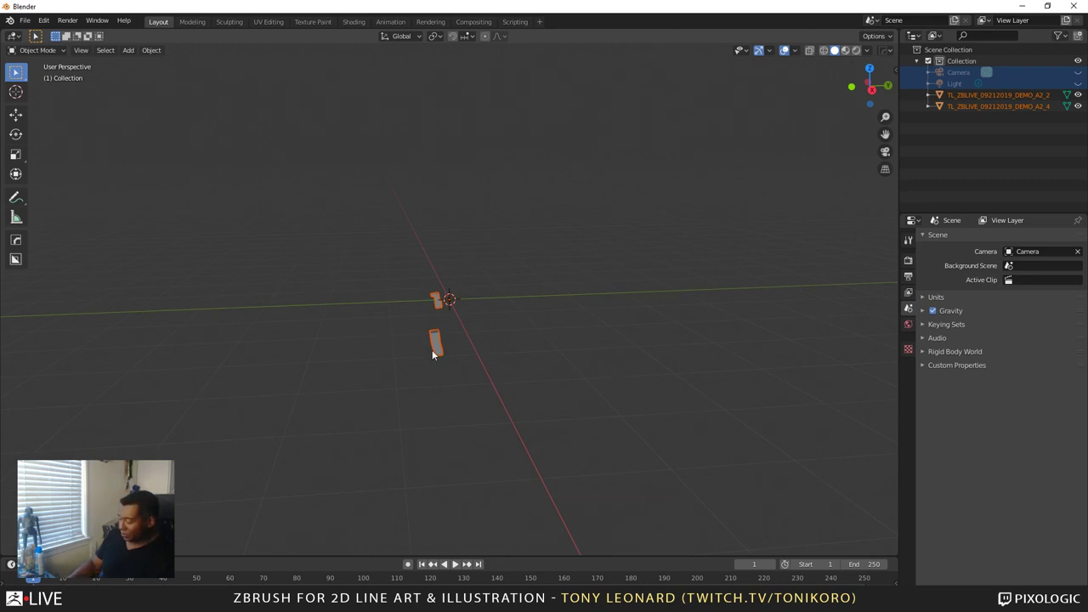
pyautogui.press('KP_Decimal')
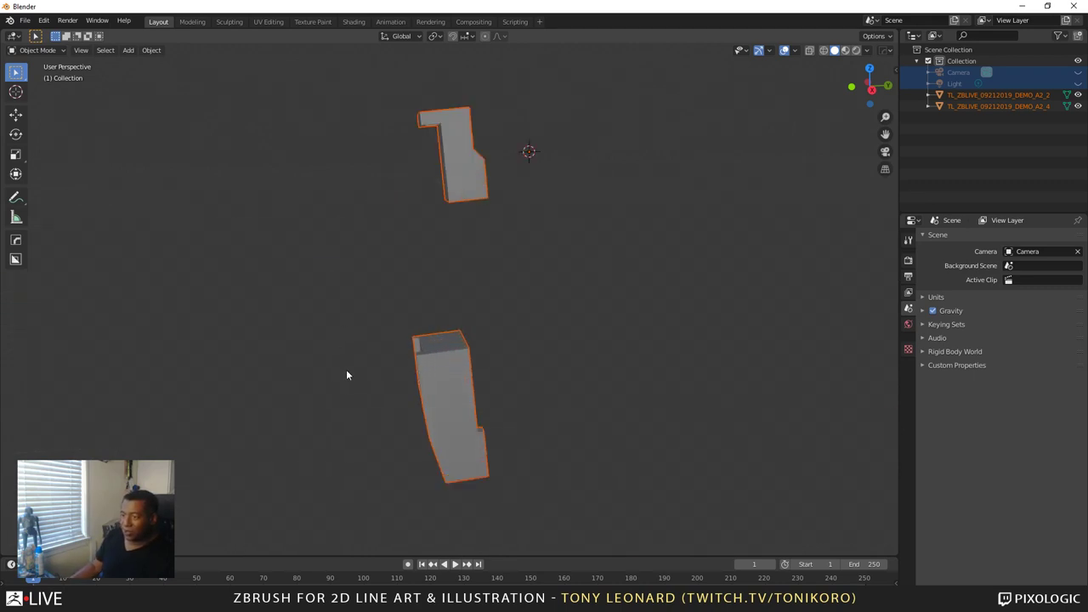
pyautogui.scroll(-3, 527, 396)
pyautogui.moveTo(495, 407); pyautogui.dragTo(462, 467, button='middle')
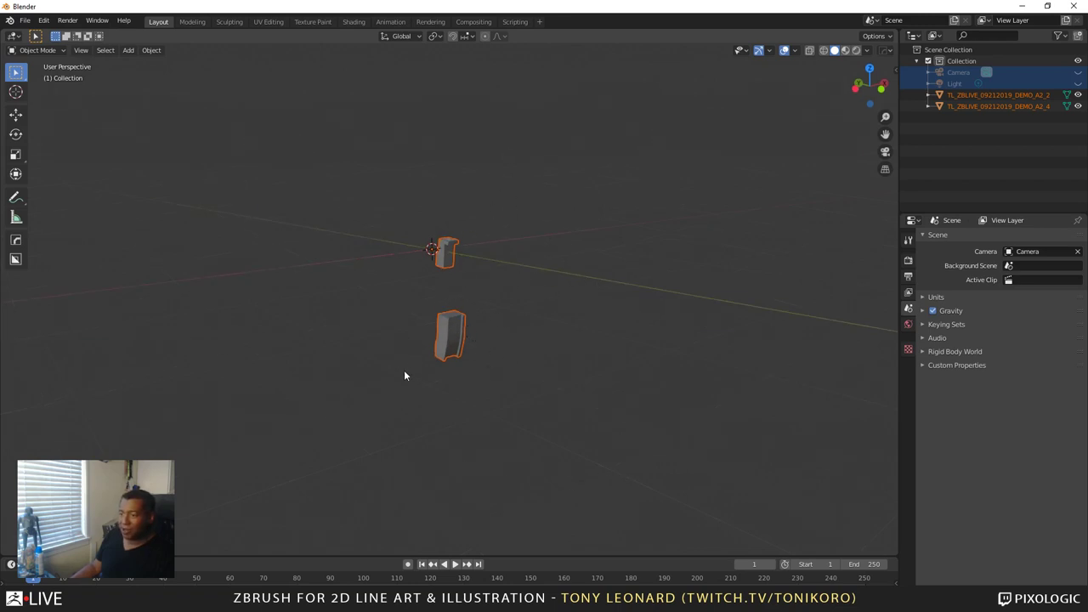
pyautogui.scroll(3, 404, 378)
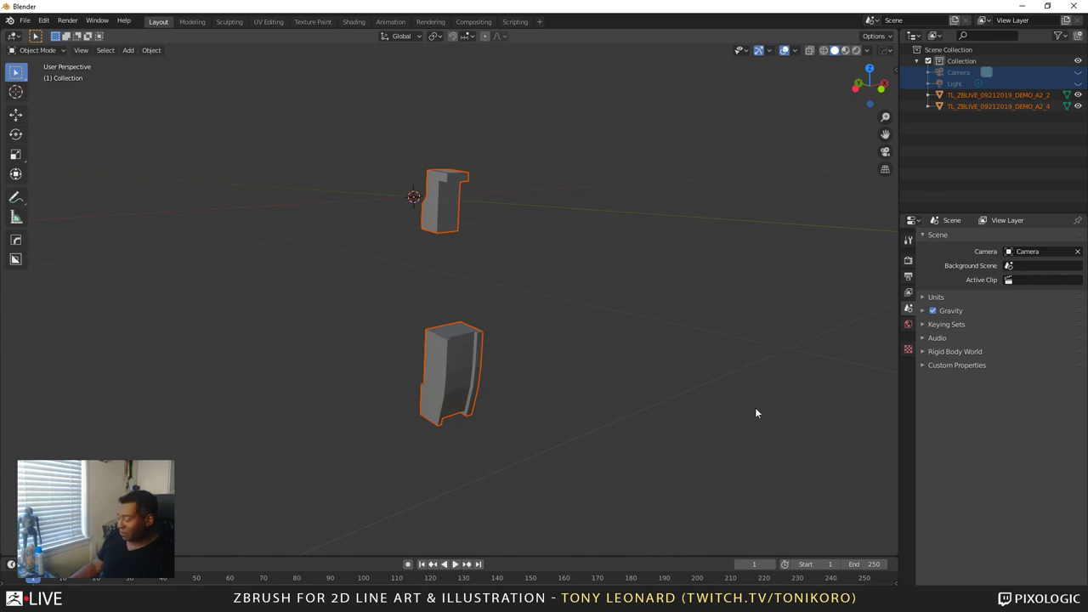
pyautogui.press('KP_3')
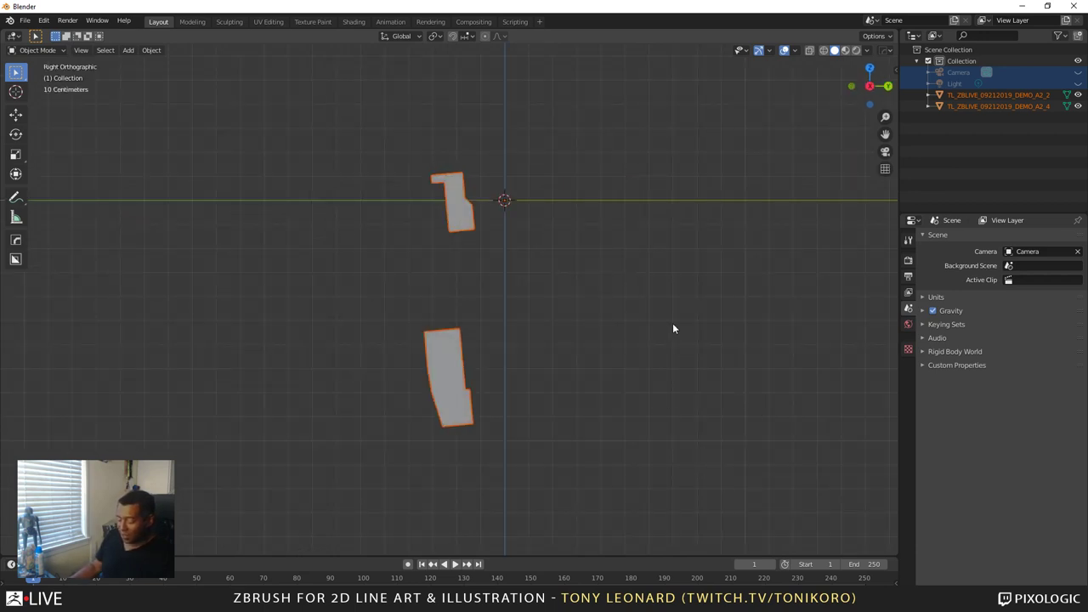
# Rotate the two pieces, scale them up and slide them sideways along the axis
pyautogui.press('r')
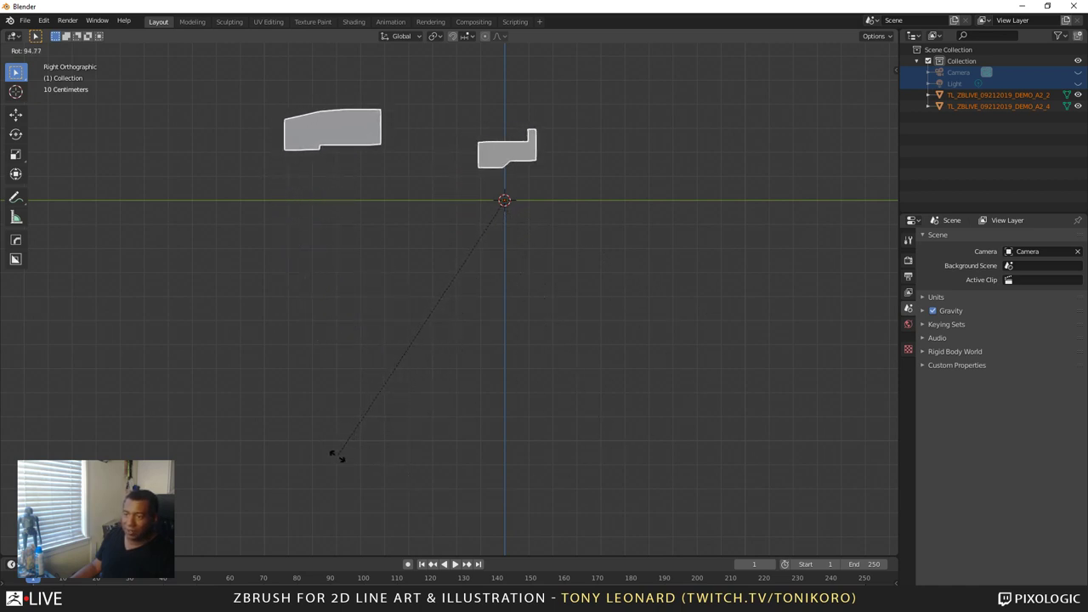
pyautogui.click(334, 459)
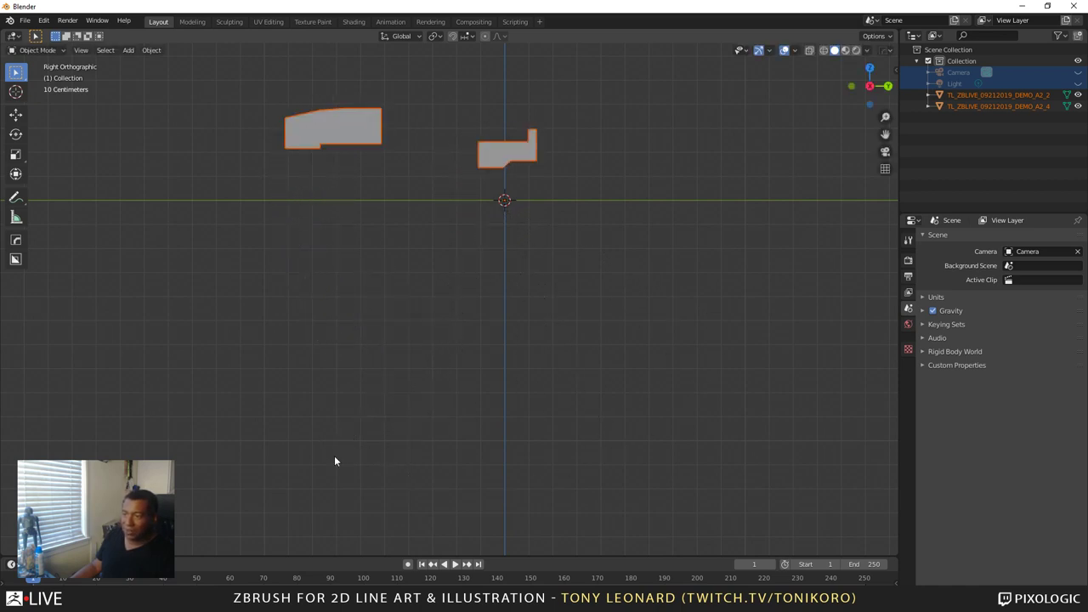
pyautogui.press('s')
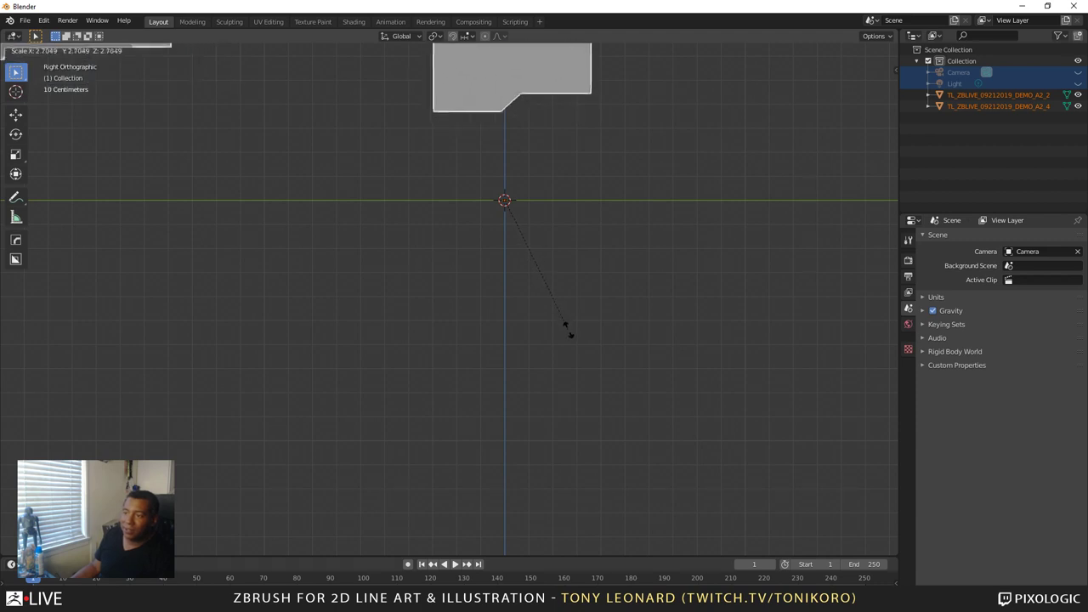
pyautogui.click(577, 367)
pyautogui.scroll(-7, 553, 179)
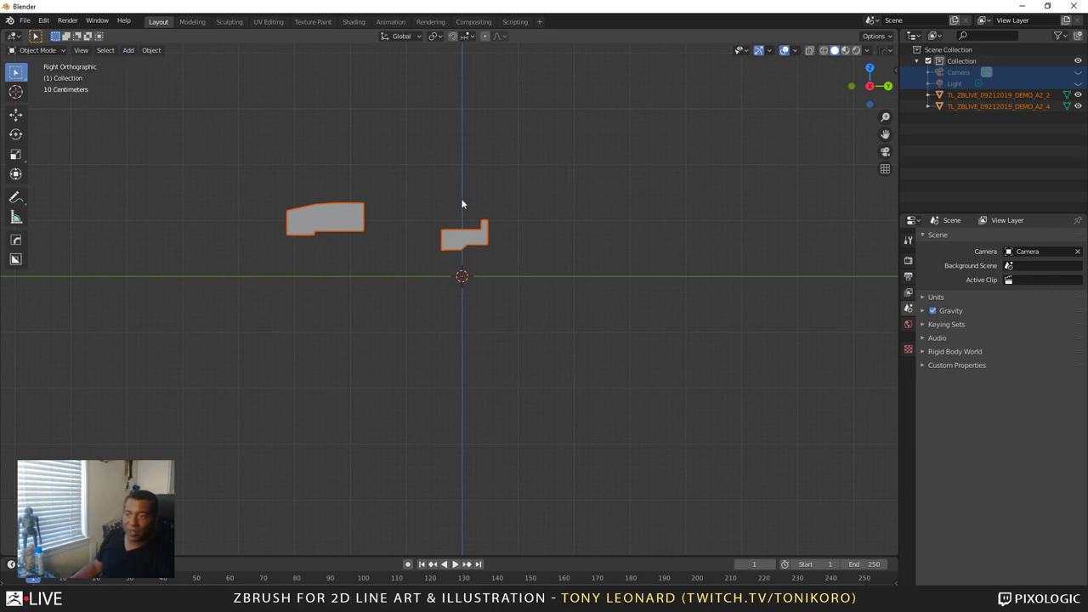
pyautogui.click(15, 114)
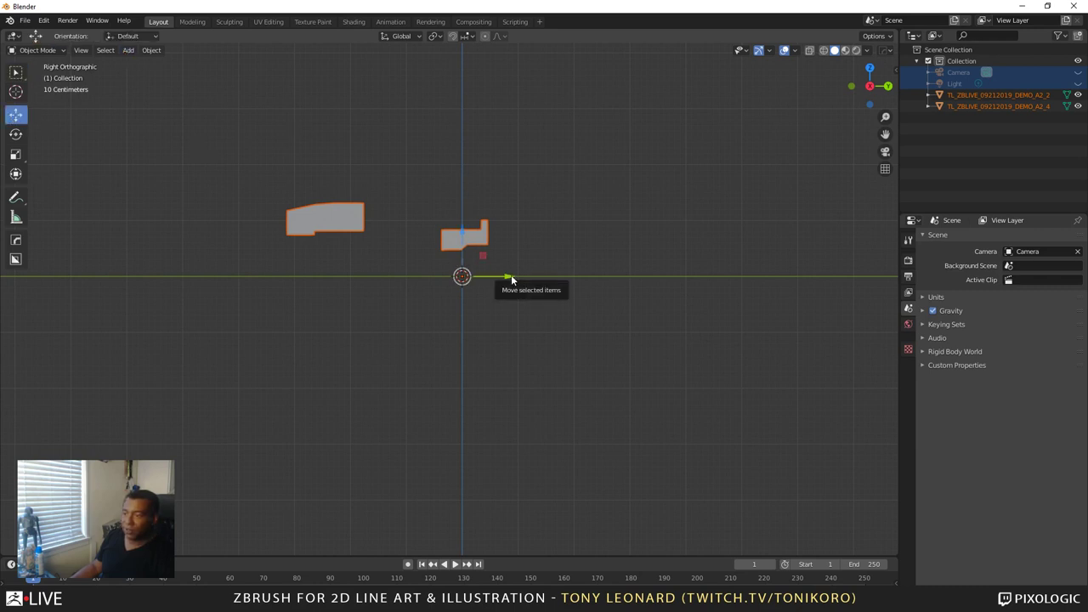
pyautogui.moveTo(511, 278); pyautogui.dragTo(590, 285)
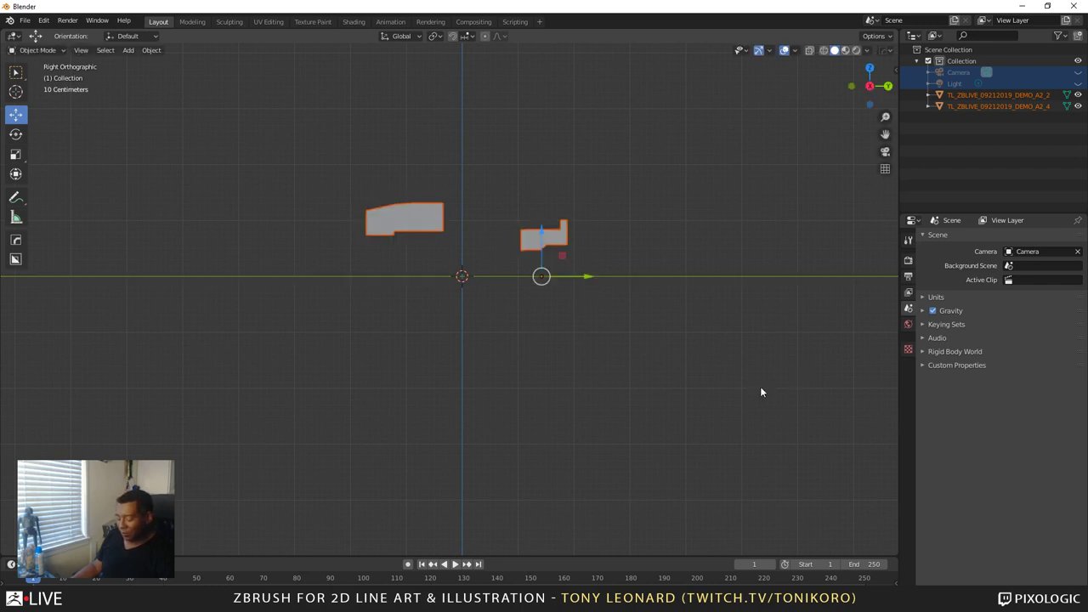
# Apply the pieces' location, rotation and scale
pyautogui.hotkey('ctrl', 'a')
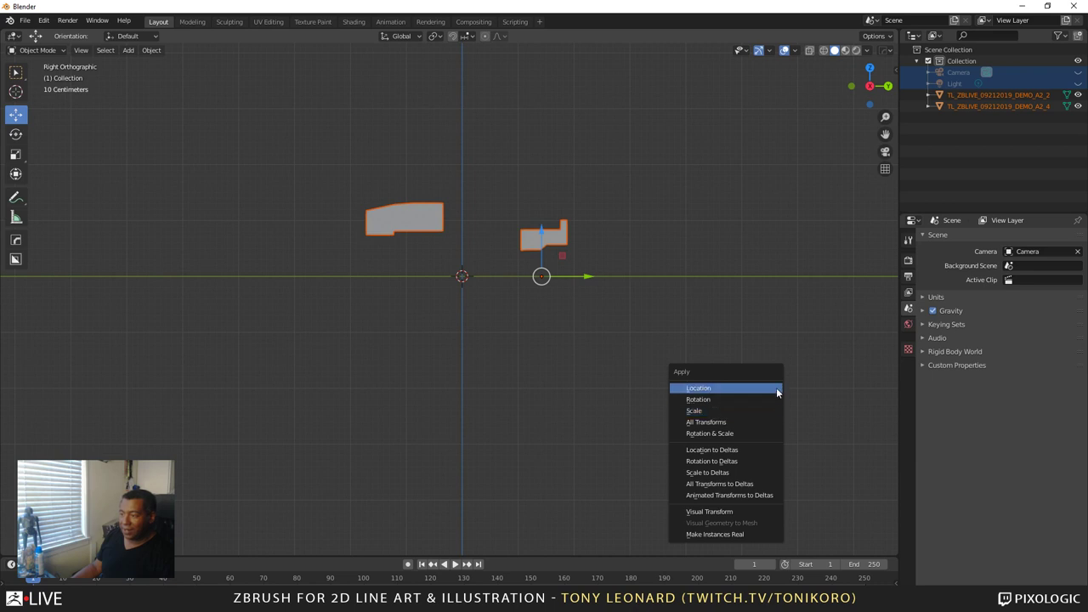
pyautogui.click(773, 389)
pyautogui.hotkey('ctrl', 'a')
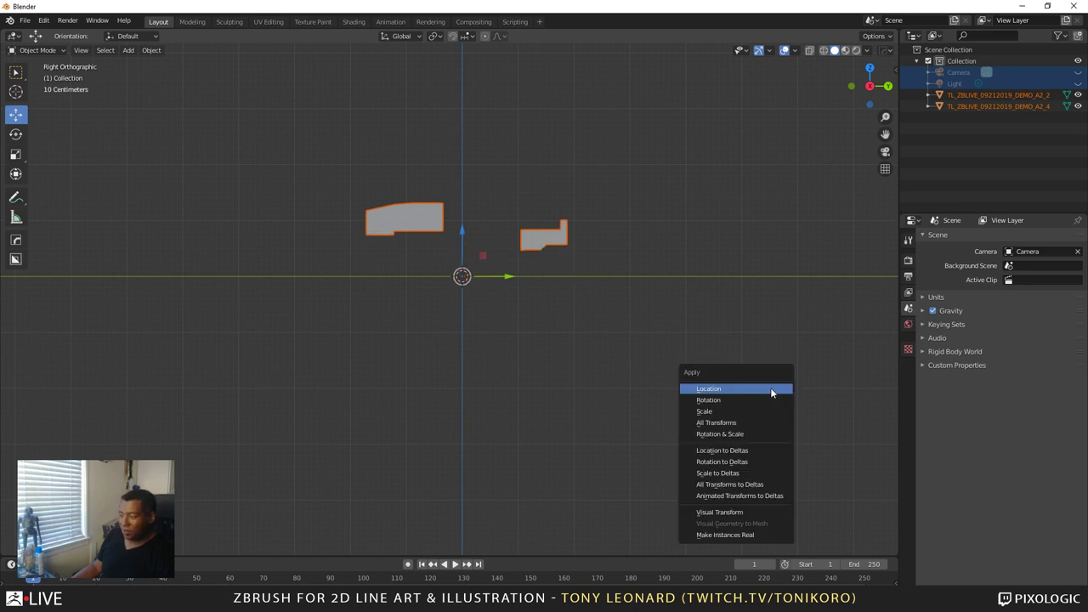
pyautogui.click(770, 399)
pyautogui.hotkey('ctrl', 'a')
pyautogui.click(771, 409)
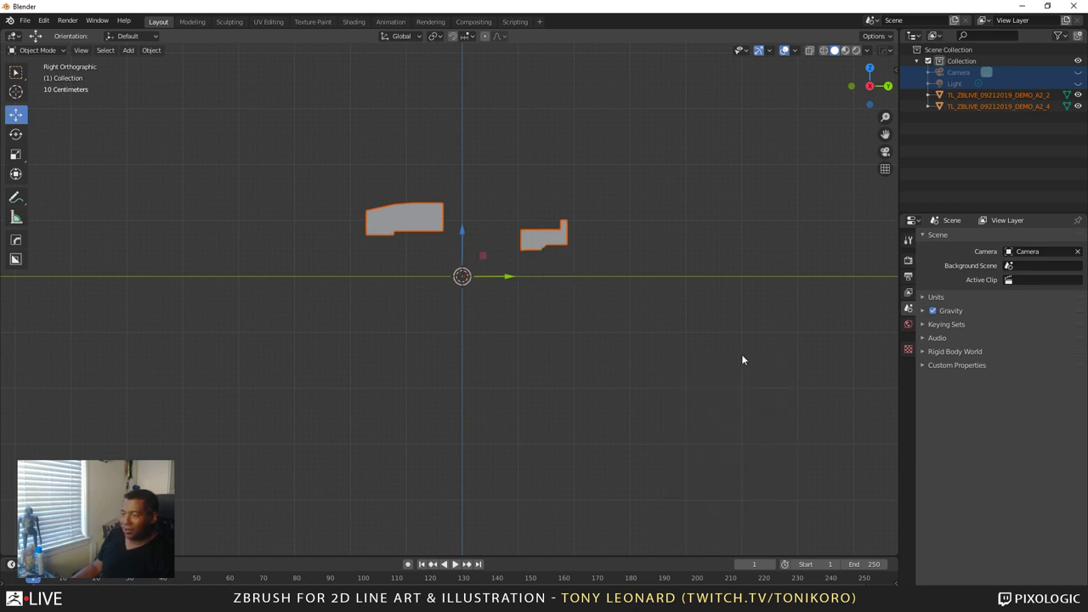
# Scale the pieces up further, then orbit into perspective and deselect them
pyautogui.press('s')
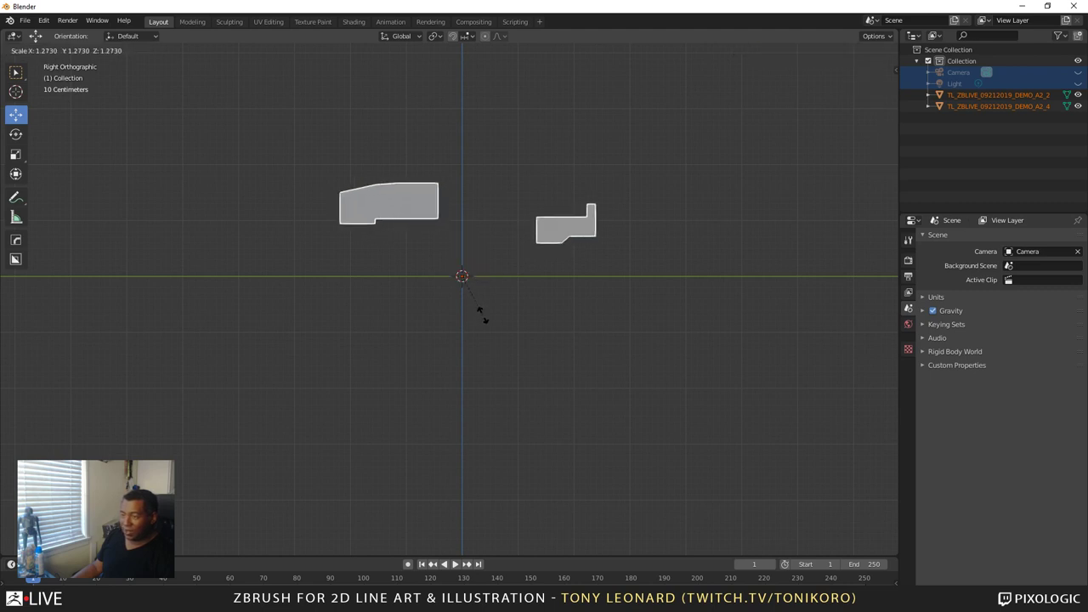
pyautogui.click(506, 361)
pyautogui.moveTo(507, 361); pyautogui.dragTo(439, 117, button='middle')
pyautogui.click(619, 248)
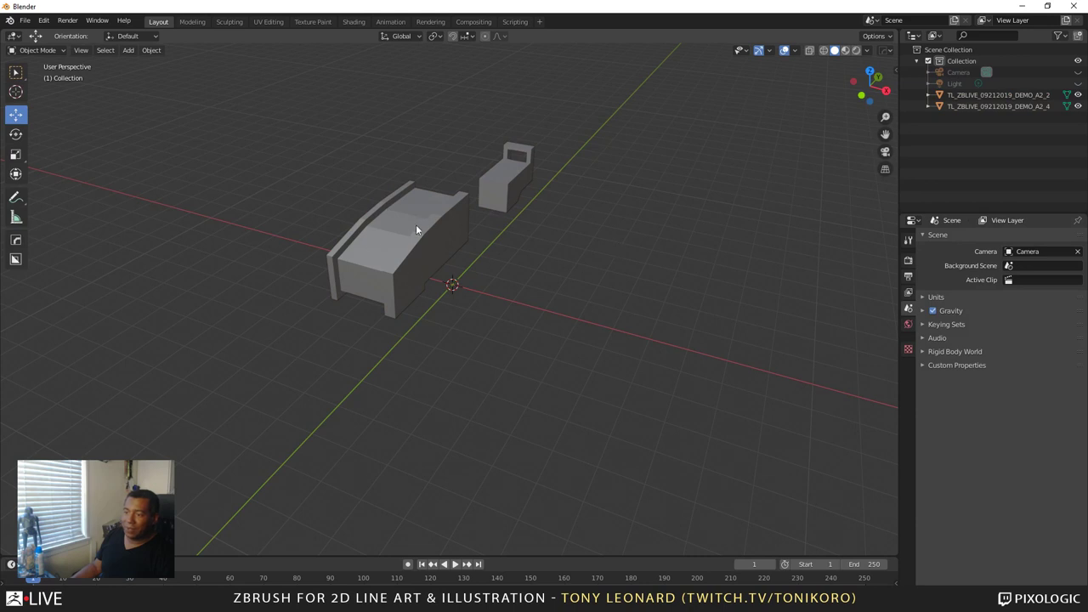
# Select the larger piece and mirror it along the X axis with BoxCutter active
pyautogui.scroll(-3, 417, 230)
pyautogui.click(447, 270)
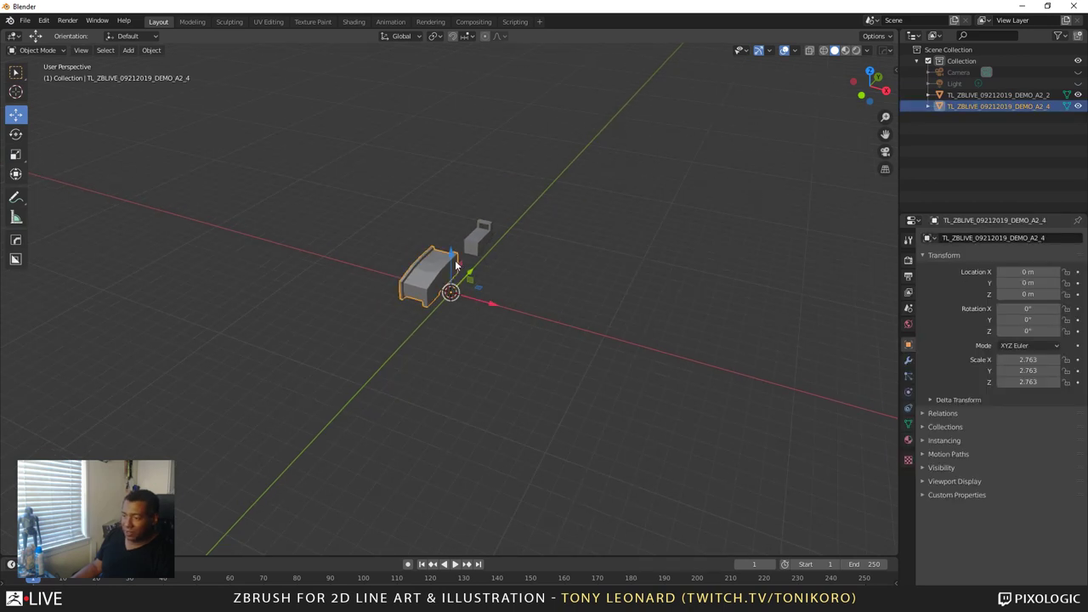
pyautogui.click(480, 248)
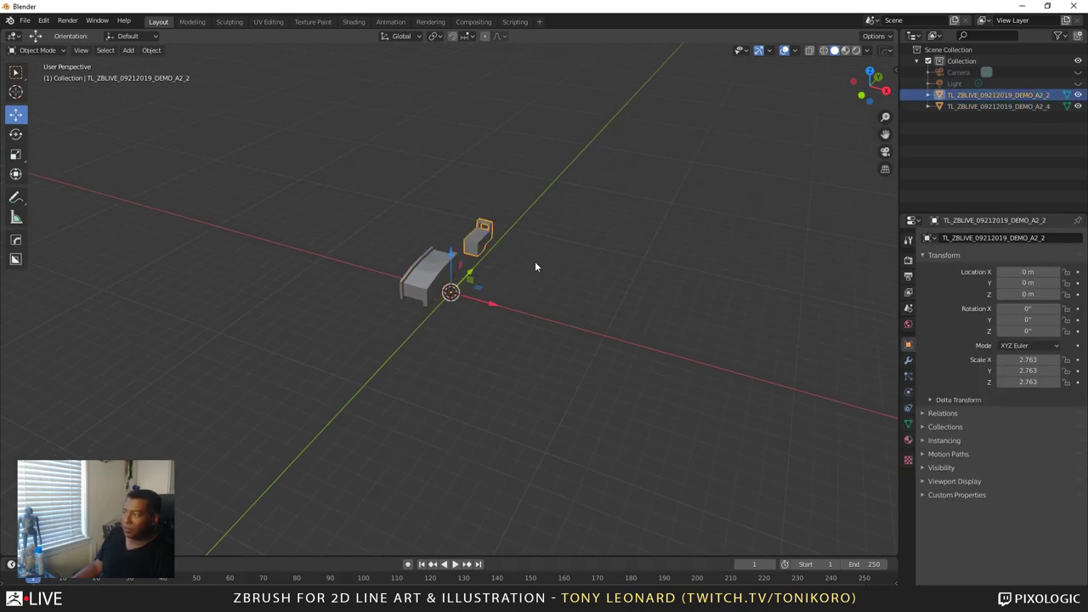
pyautogui.scroll(5, 399, 257)
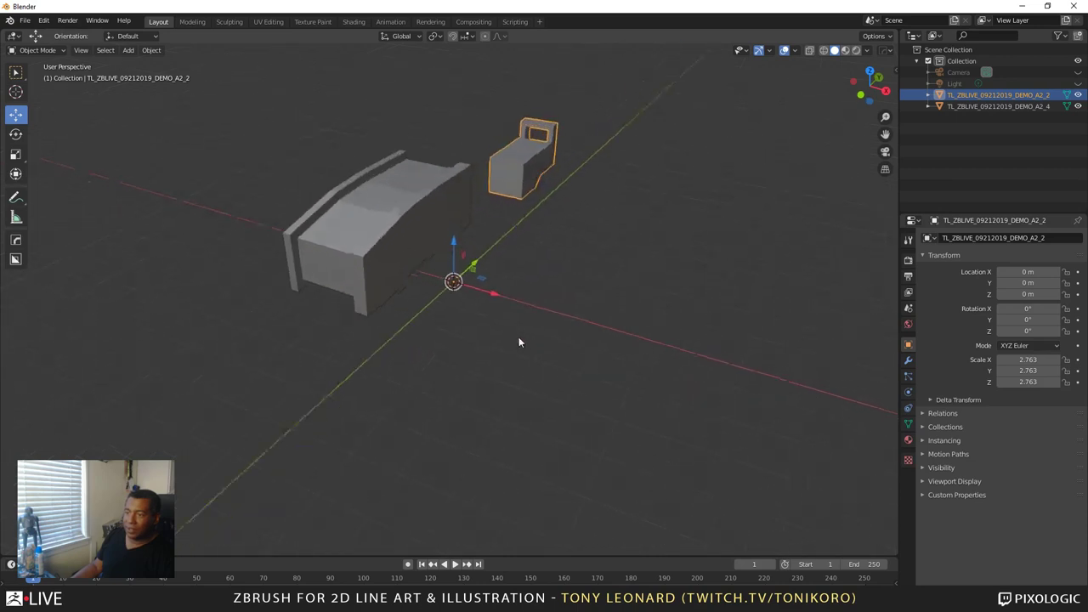
pyautogui.moveTo(518, 341); pyautogui.dragTo(248, 177, button='middle')
pyautogui.click(322, 220)
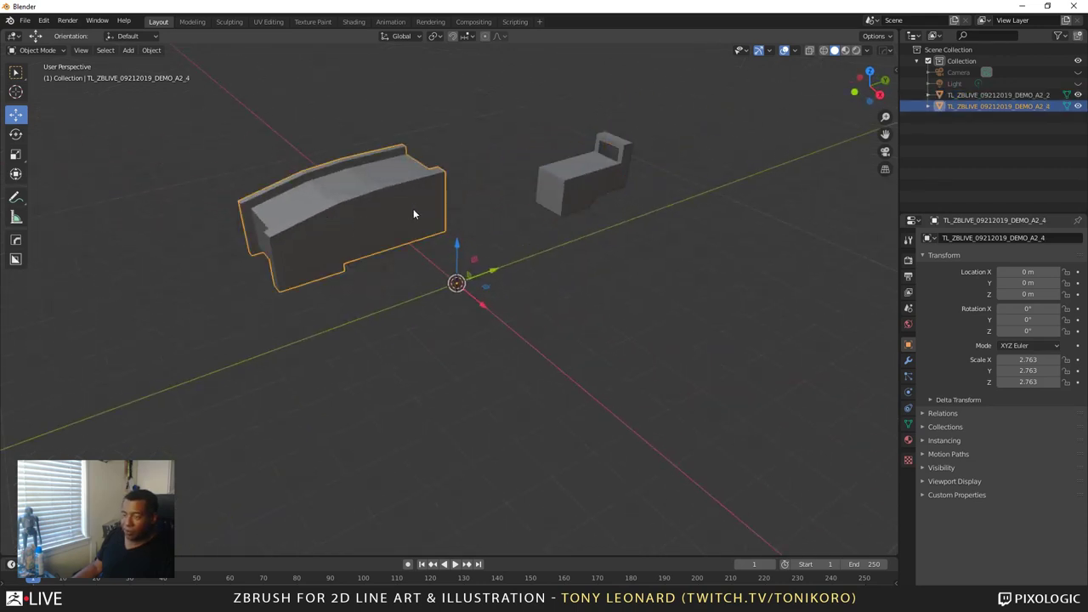
pyautogui.press('w')
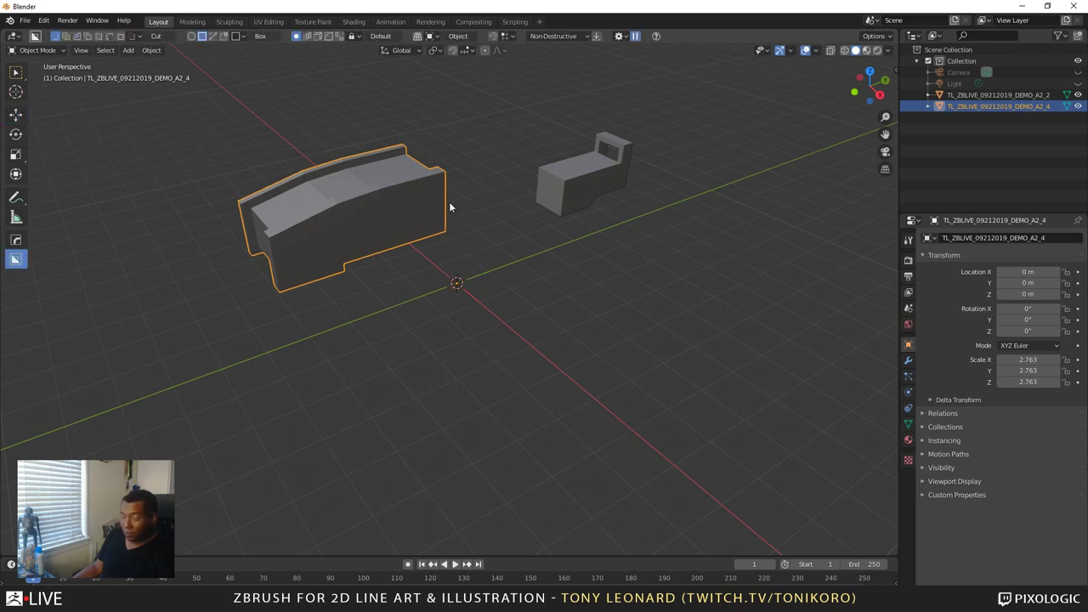
pyautogui.hotkey('alt', 'x')
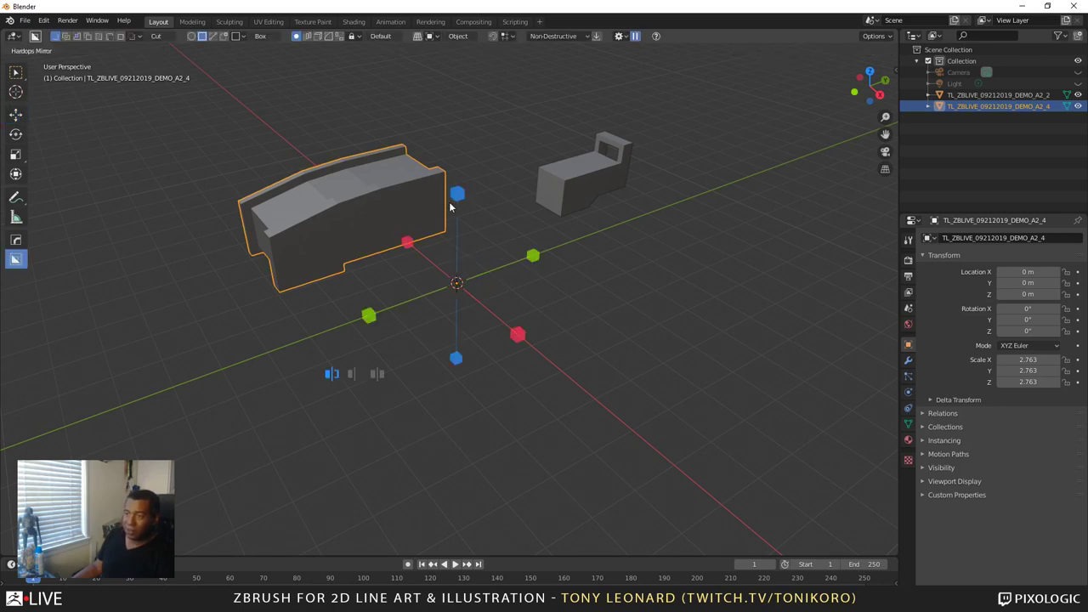
pyautogui.click(517, 332)
# Select the small piece TL_ZBLIVE_09212019_DEMO_A2_2 and enter Edit Mode
pyautogui.moveTo(512, 340); pyautogui.dragTo(323, 380, button='middle')
pyautogui.click(532, 337)
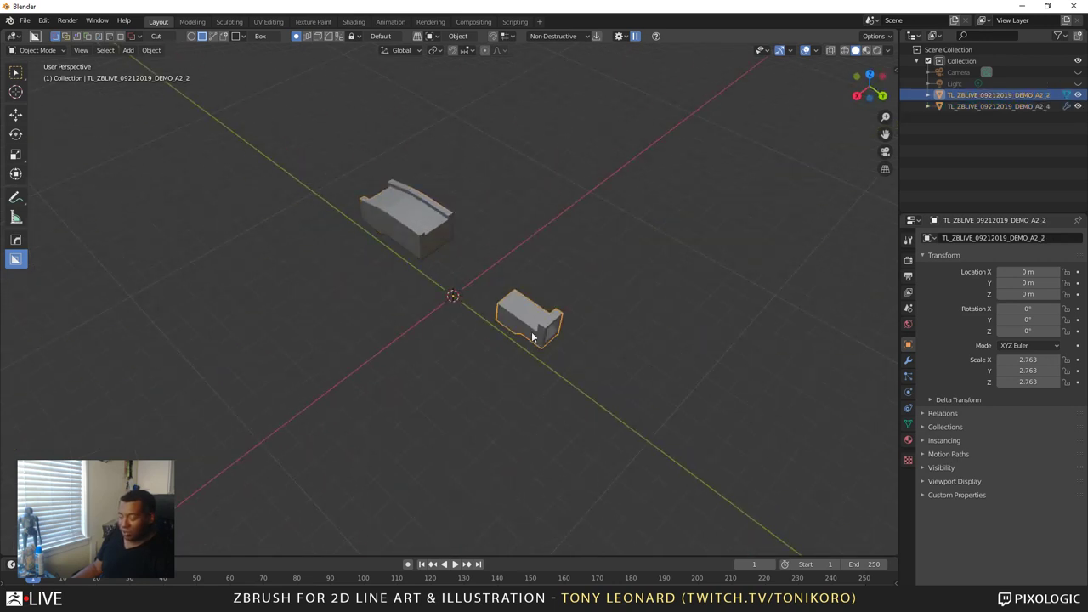
pyautogui.press('Tab')
pyautogui.scroll(4, 635, 362)
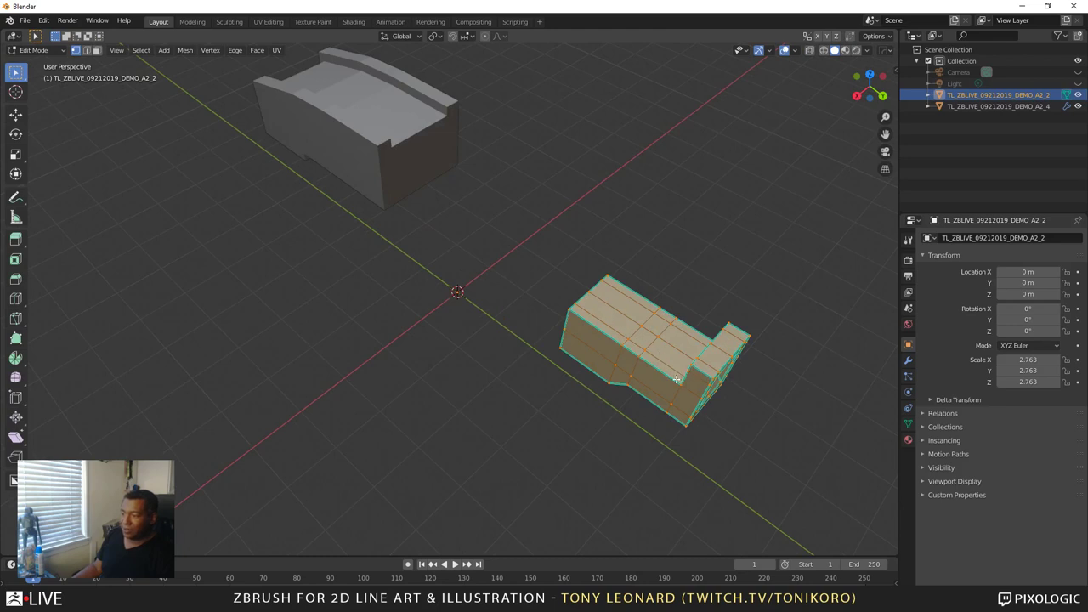
# Add an edge loop near the end of the small block in edge select mode
pyautogui.moveTo(669, 406); pyautogui.dragTo(402, 381, button='middle')
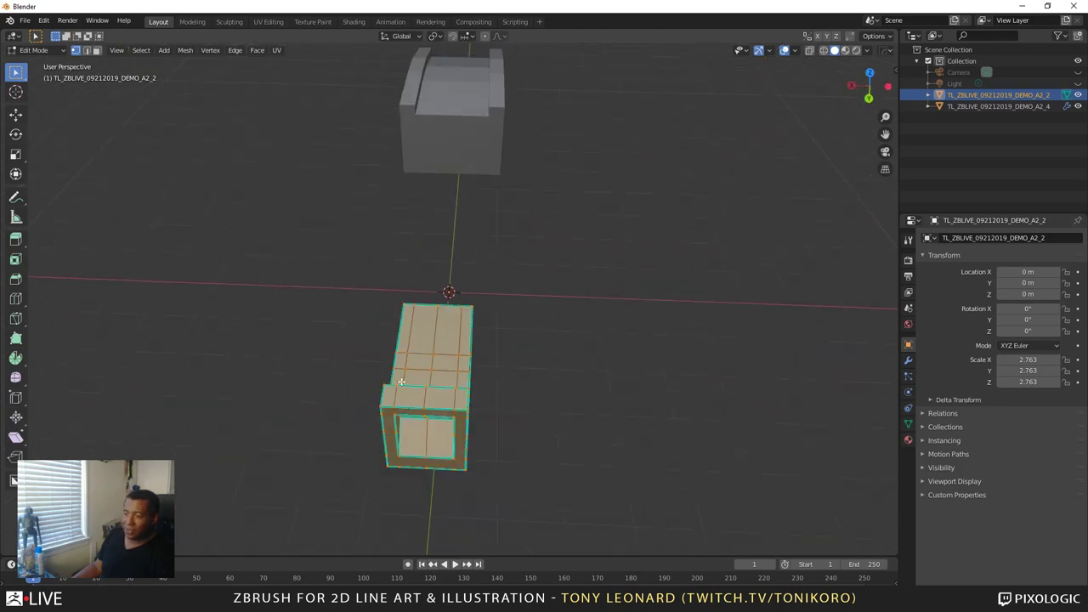
pyautogui.moveTo(437, 418); pyautogui.dragTo(348, 355, button='middle')
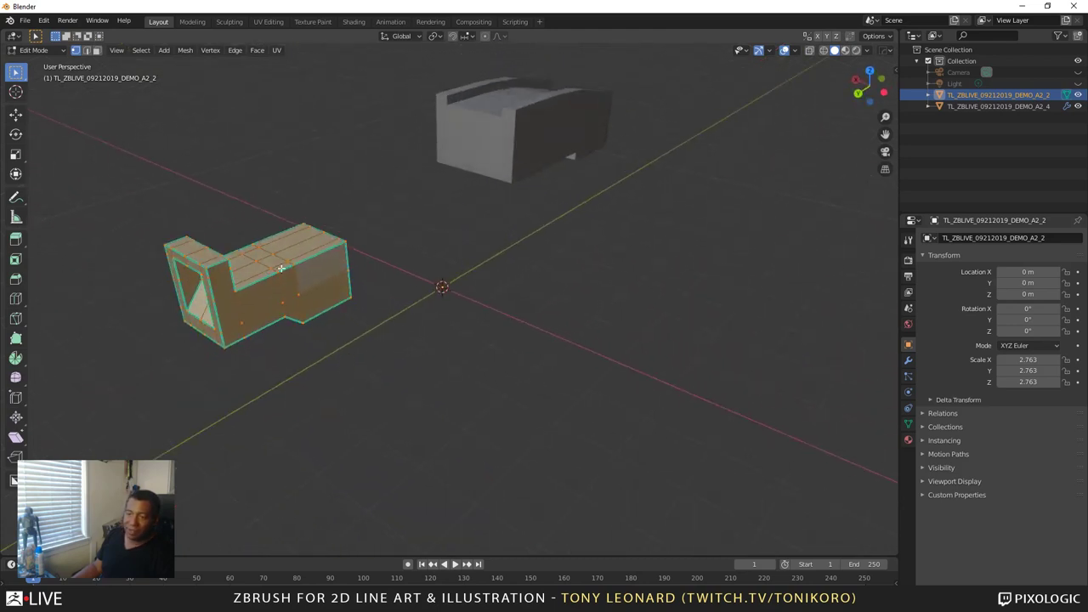
pyautogui.scroll(3, 398, 313)
pyautogui.keyDown('shift'); pyautogui.moveTo(400, 303); pyautogui.dragTo(645, 388, button='middle'); pyautogui.keyUp('shift')
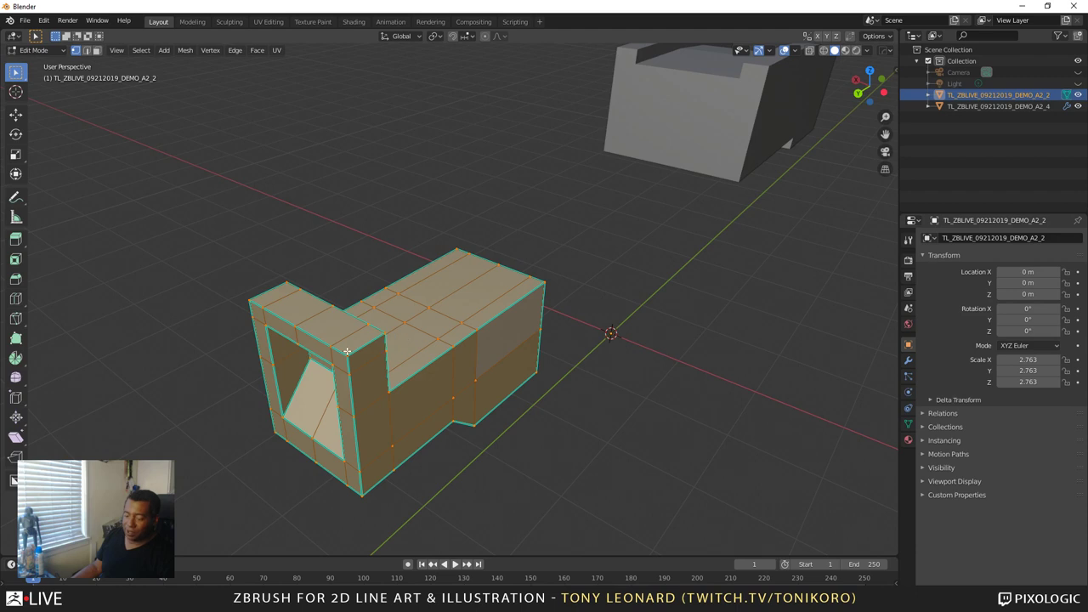
pyautogui.hotkey('alt', 'a')
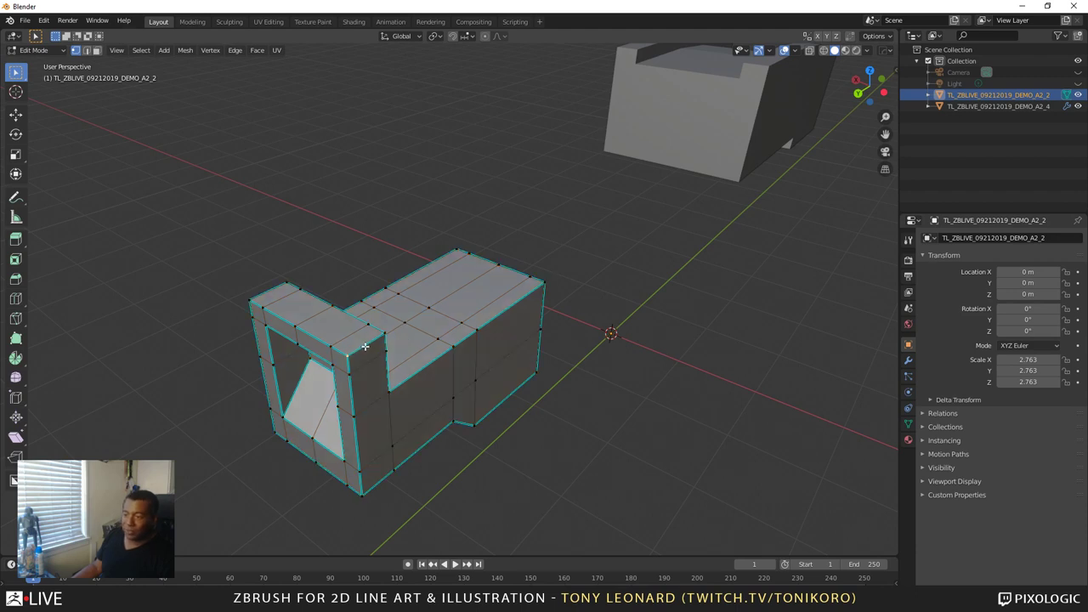
pyautogui.press('2')
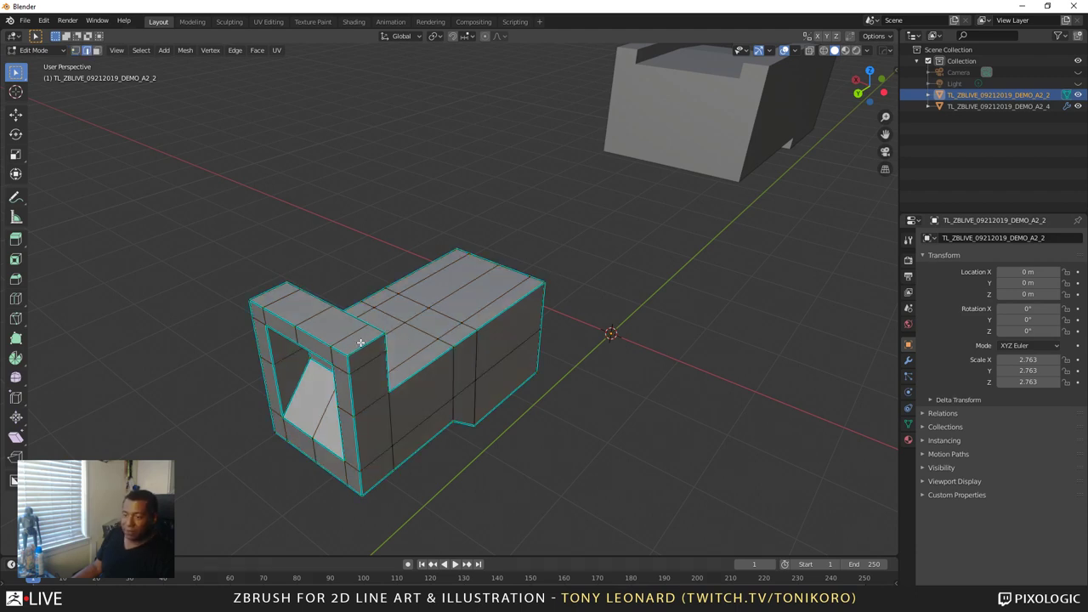
pyautogui.hotkey('ctrl', 'r')
pyautogui.click(484, 431)
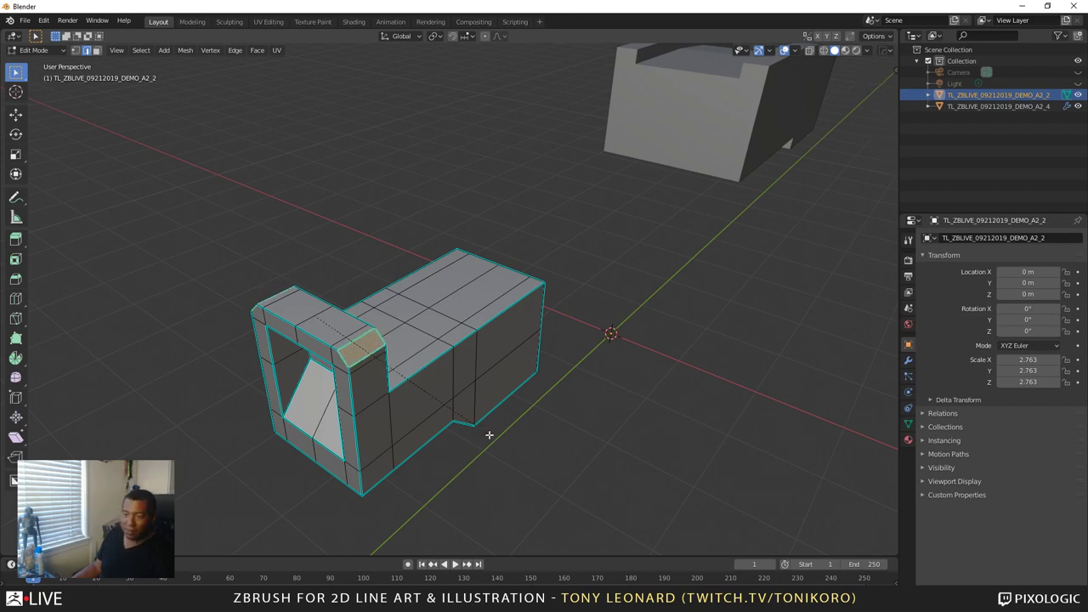
pyautogui.rightClick(489, 434)
# Select the block's top edges and bevel them
pyautogui.moveTo(371, 481); pyautogui.dragTo(351, 364, button='middle')
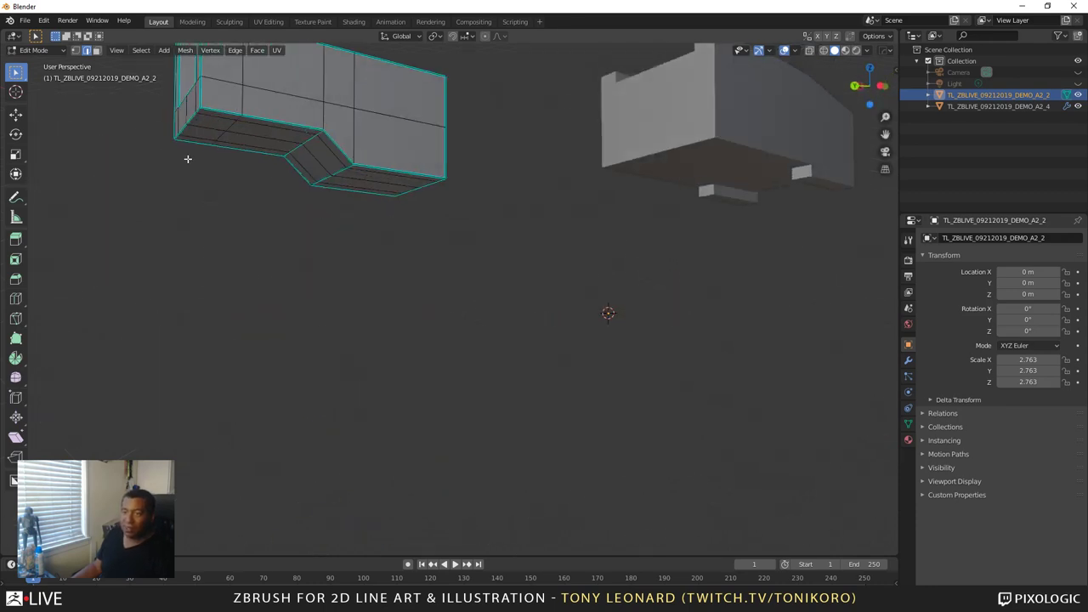
pyautogui.moveTo(187, 158); pyautogui.dragTo(478, 340, button='middle')
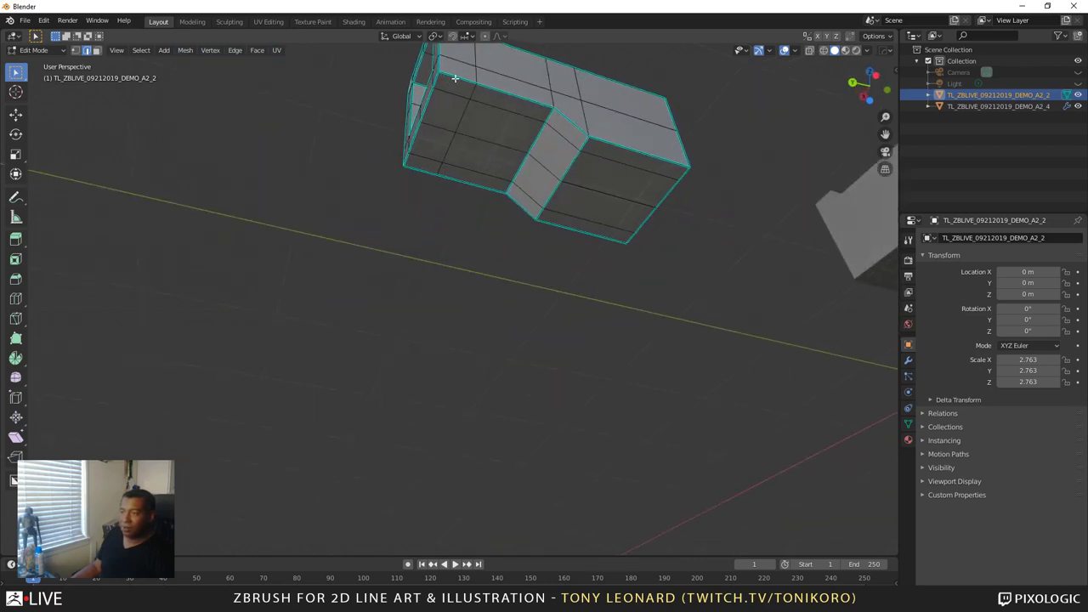
pyautogui.click(526, 101)
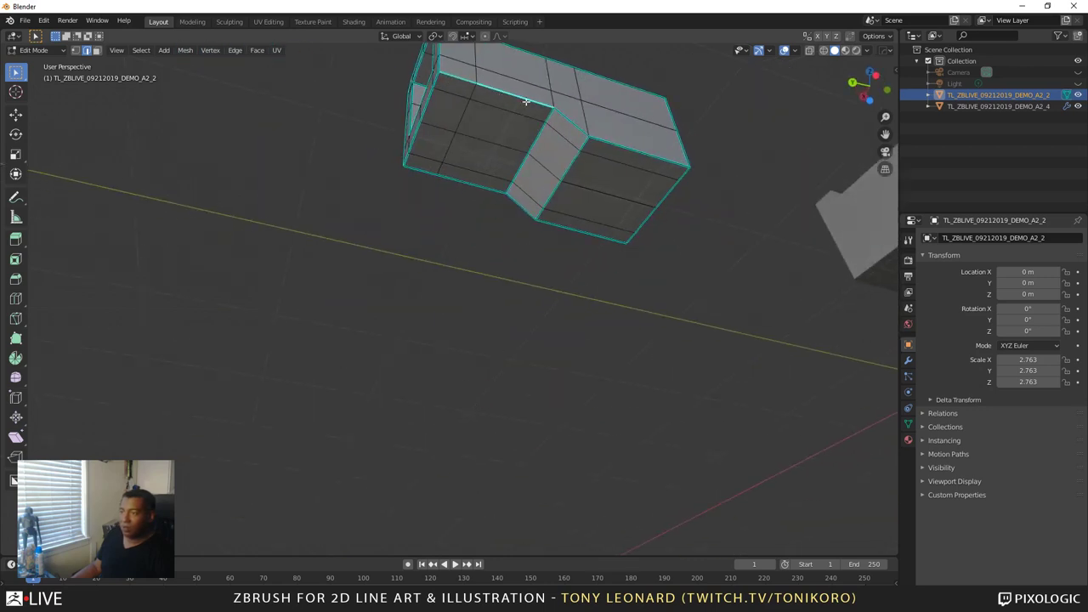
pyautogui.click(633, 149)
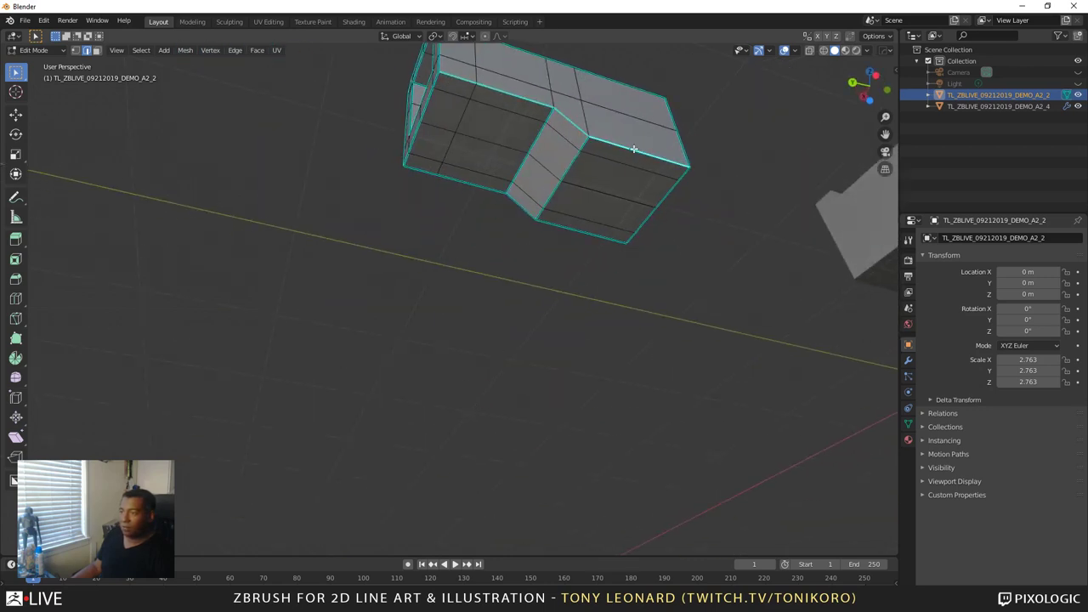
pyautogui.click(424, 174)
pyautogui.click(529, 230)
pyautogui.hotkey('ctrl', 'b')
pyautogui.click(677, 327)
# Inspect the bevelled block from several angles and return to Object Mode
pyautogui.scroll(-5, 677, 327)
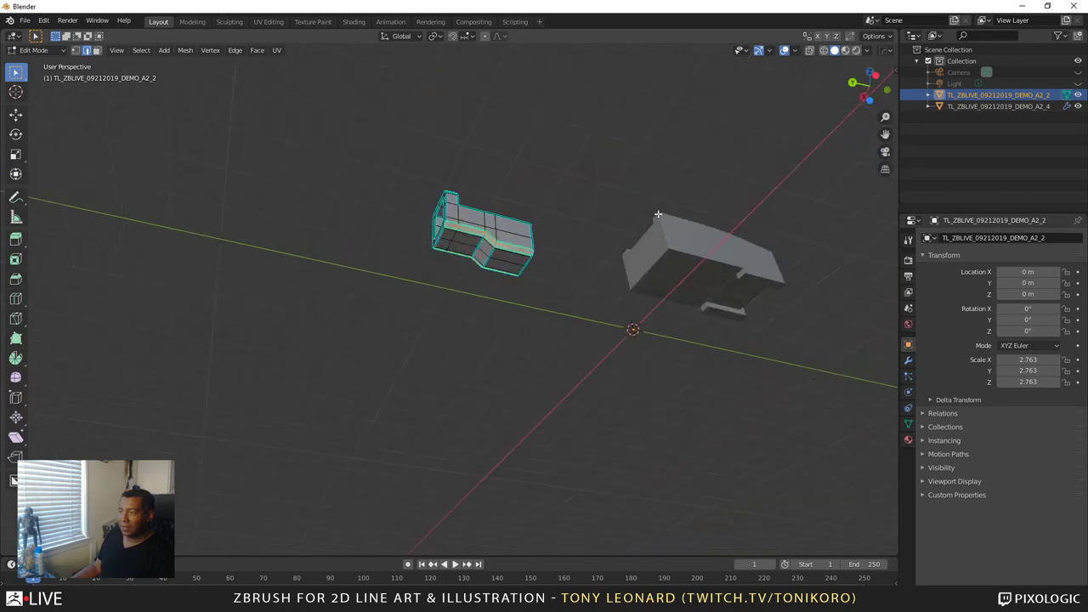
pyautogui.moveTo(677, 327); pyautogui.dragTo(557, 334, button='middle')
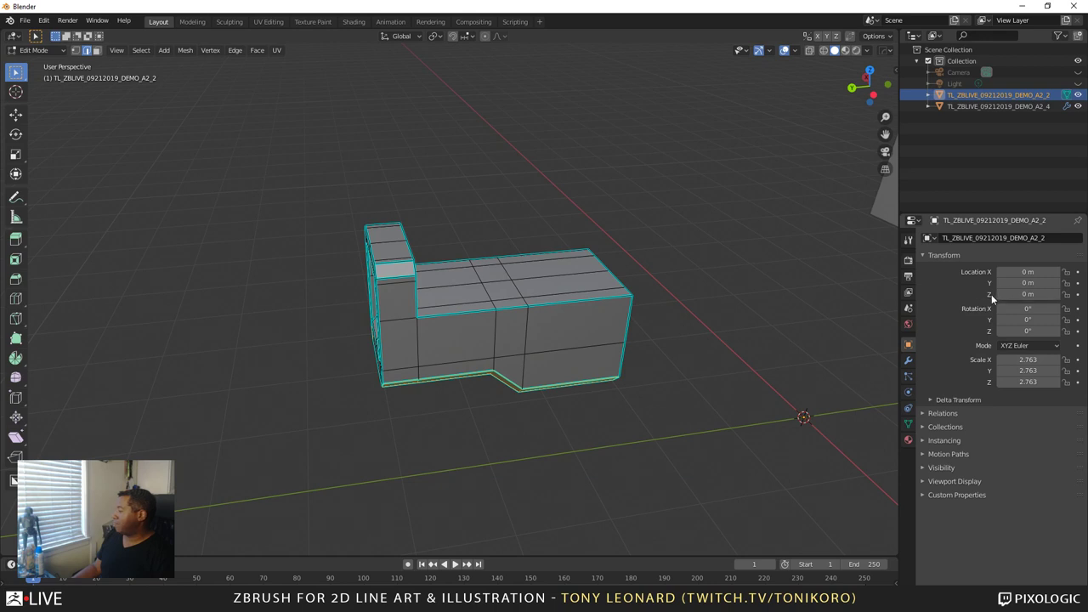
pyautogui.scroll(-2, 462, 384)
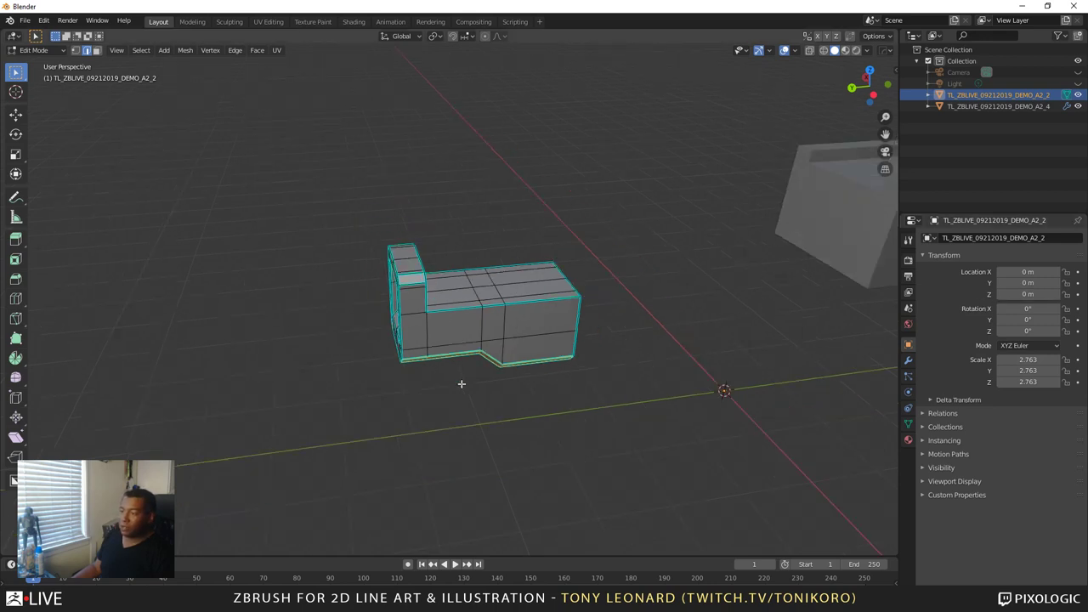
pyautogui.scroll(2, 462, 383)
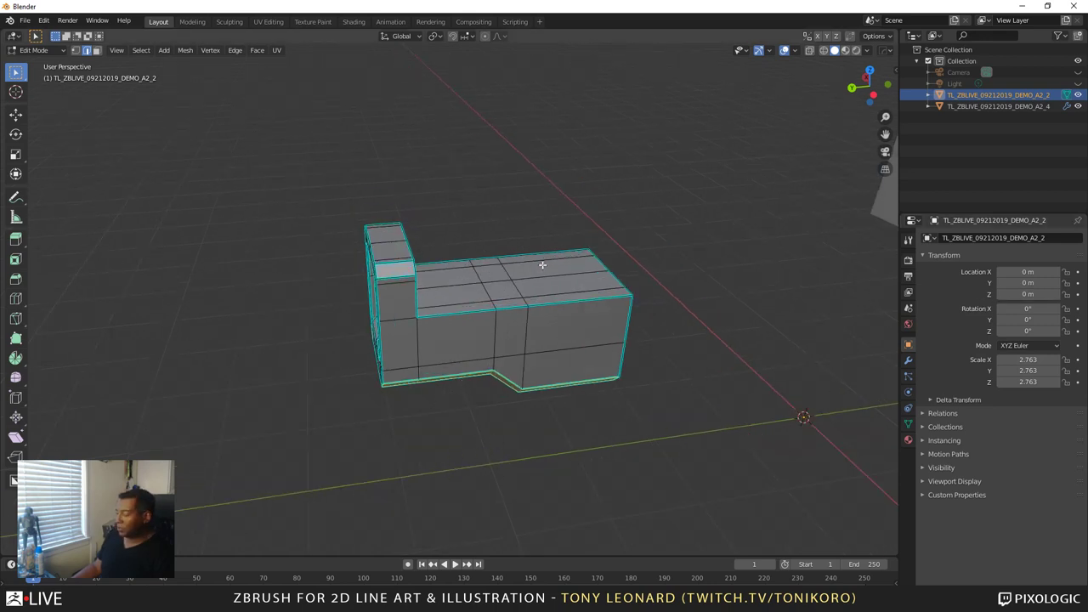
pyautogui.moveTo(451, 381); pyautogui.dragTo(510, 424, button='middle')
pyautogui.scroll(4, 437, 328)
pyautogui.keyDown('shift'); pyautogui.moveTo(437, 328); pyautogui.dragTo(527, 417, button='middle'); pyautogui.keyUp('shift')
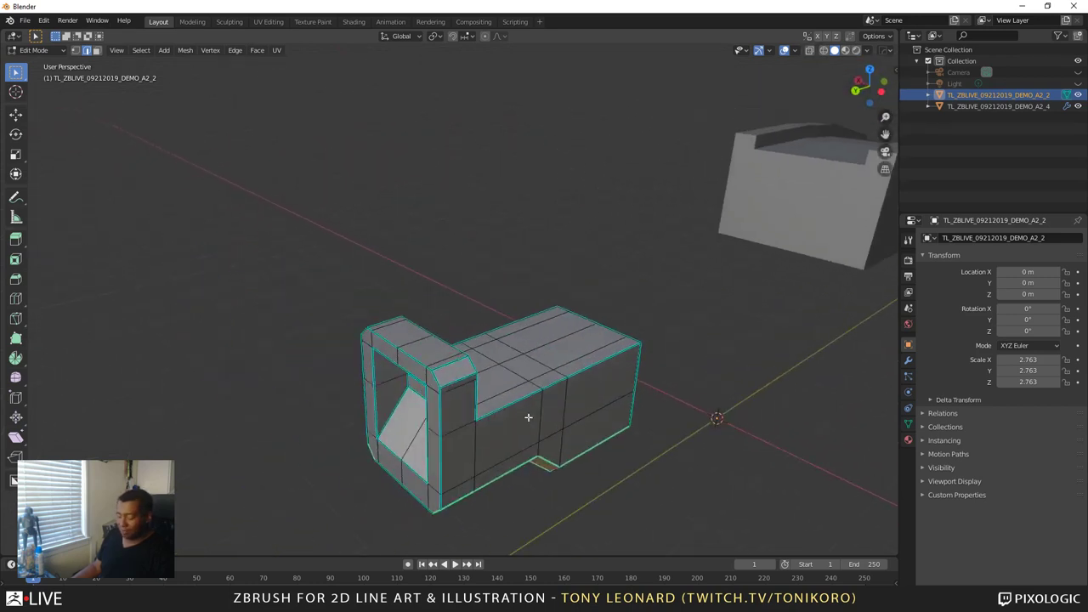
pyautogui.press('Tab')
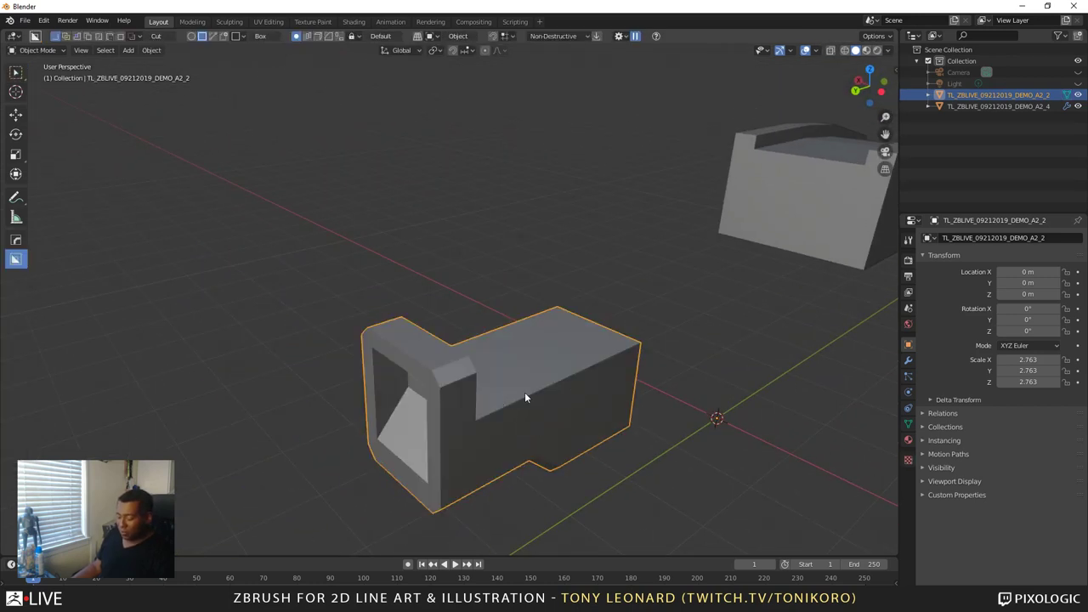
# Draw an Ngon cutter in Top view over the block and extrude it to cut a stepped notch
pyautogui.press('d')
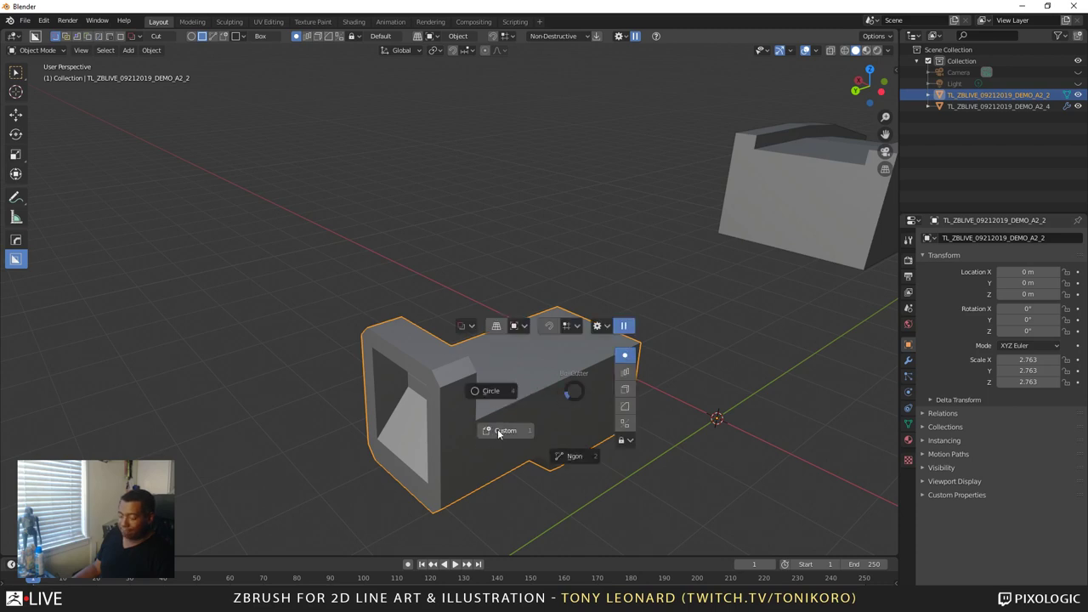
pyautogui.click(575, 456)
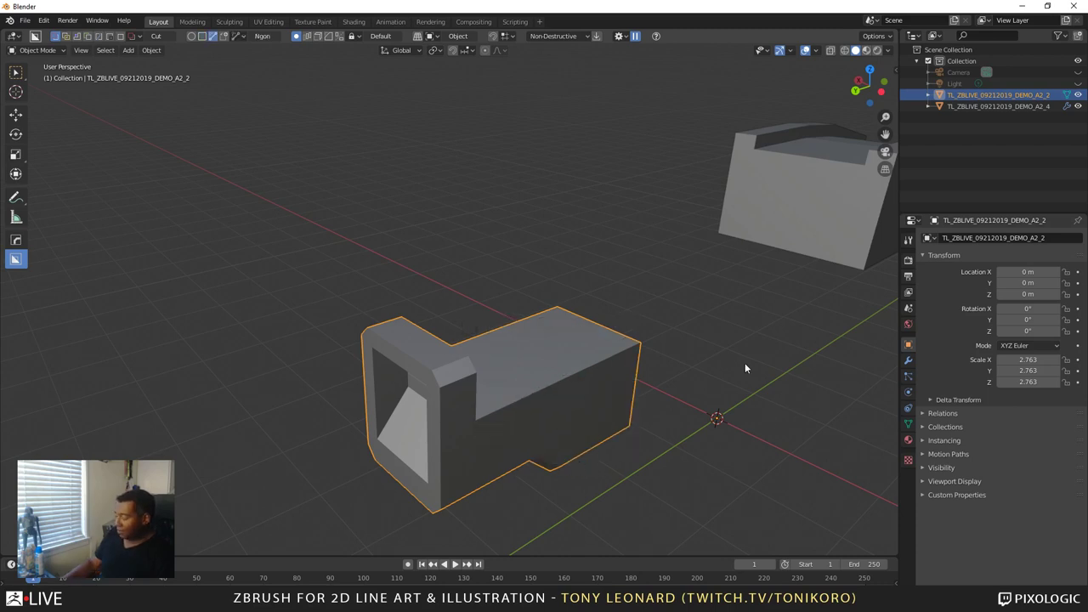
pyautogui.press('KP_7')
pyautogui.keyDown('shift'); pyautogui.moveTo(290, 250); pyautogui.dragTo(431, 368, button='middle'); pyautogui.keyUp('shift')
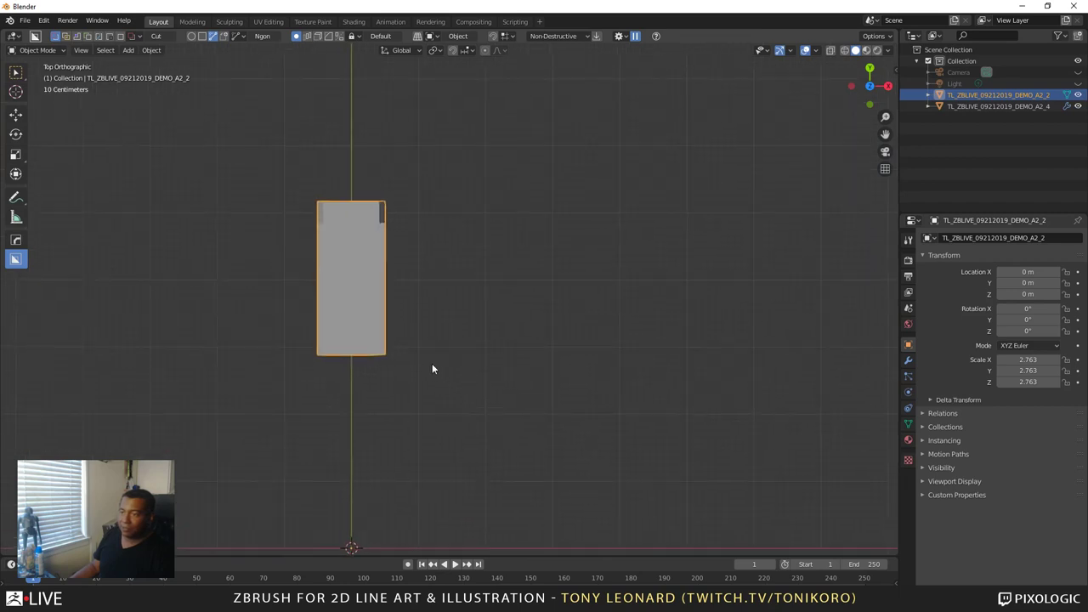
pyautogui.click(399, 247)
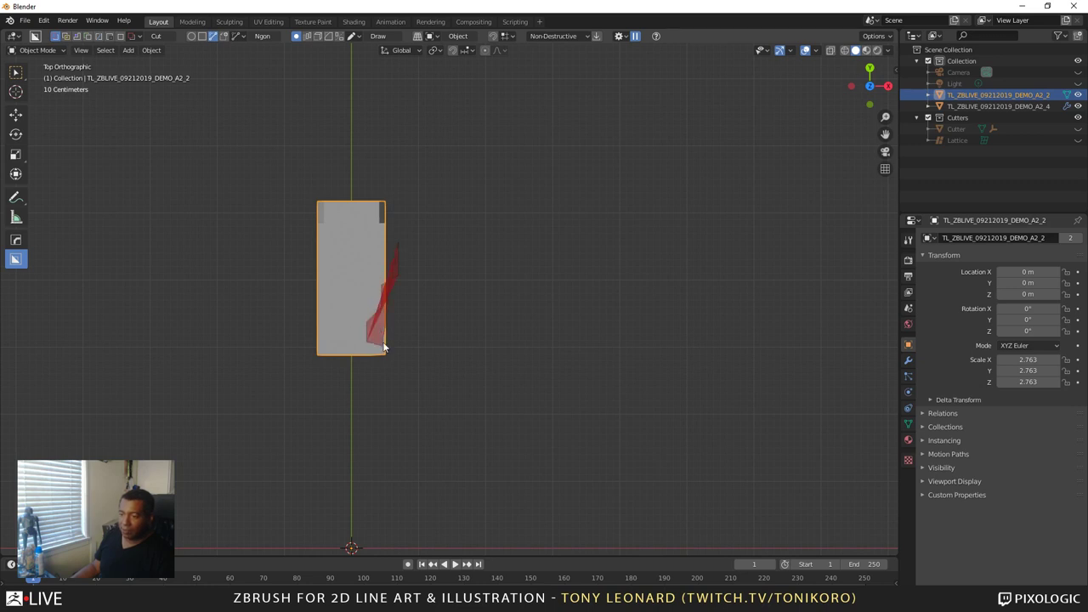
pyautogui.click(384, 347)
pyautogui.click(427, 247)
pyautogui.press('Return')
pyautogui.moveTo(464, 406); pyautogui.dragTo(377, 133, button='middle')
pyautogui.press('e')
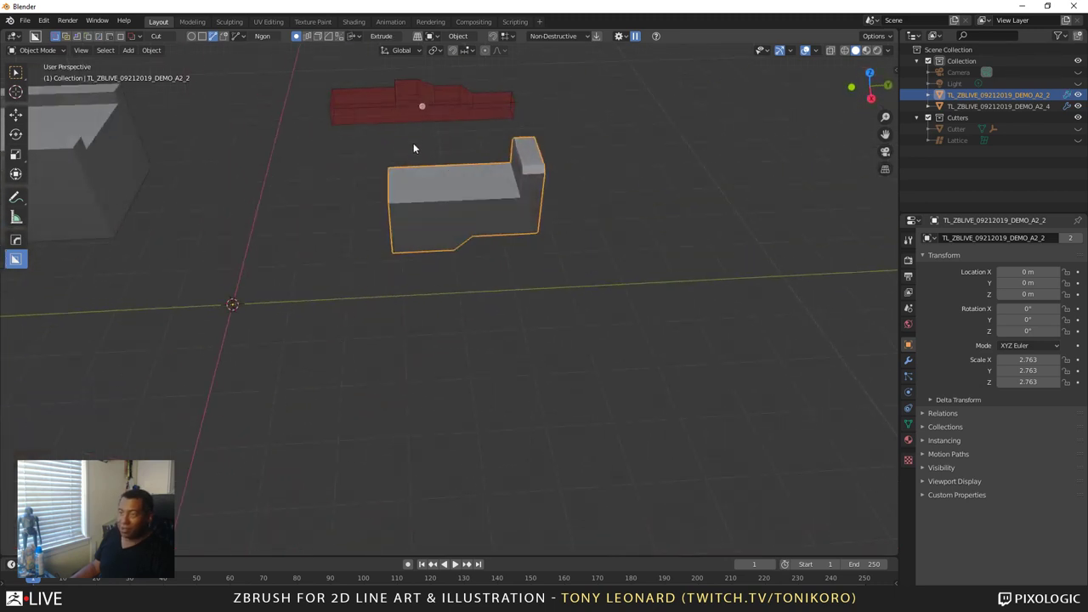
pyautogui.click(420, 243)
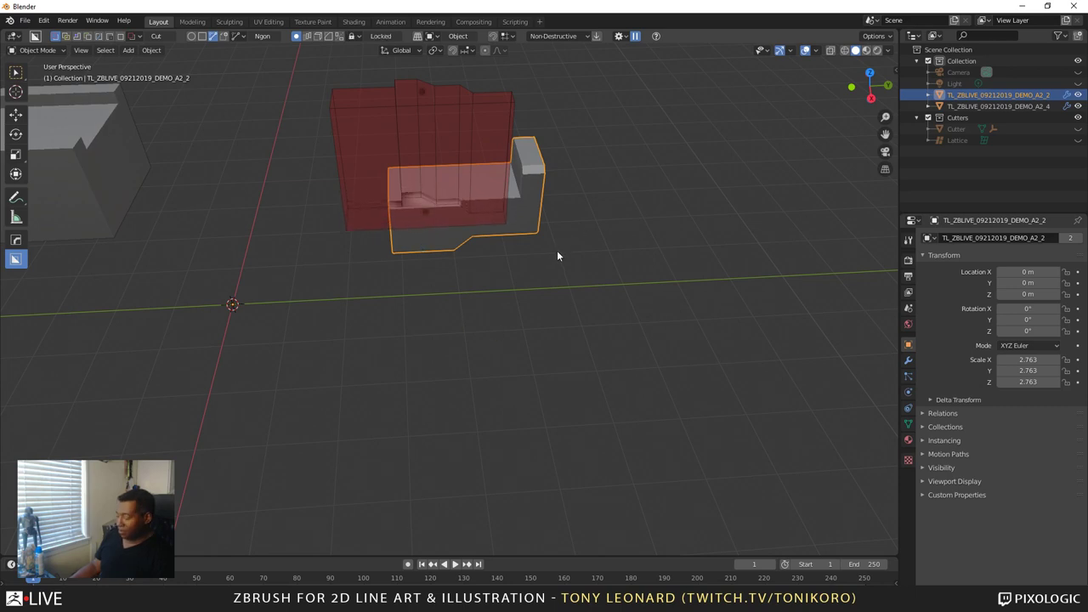
# Inspect the cutter and notch, then reselect the block and show its Object Data properties
pyautogui.click(456, 159)
pyautogui.scroll(-3, 546, 307)
pyautogui.moveTo(546, 307); pyautogui.dragTo(450, 406, button='middle')
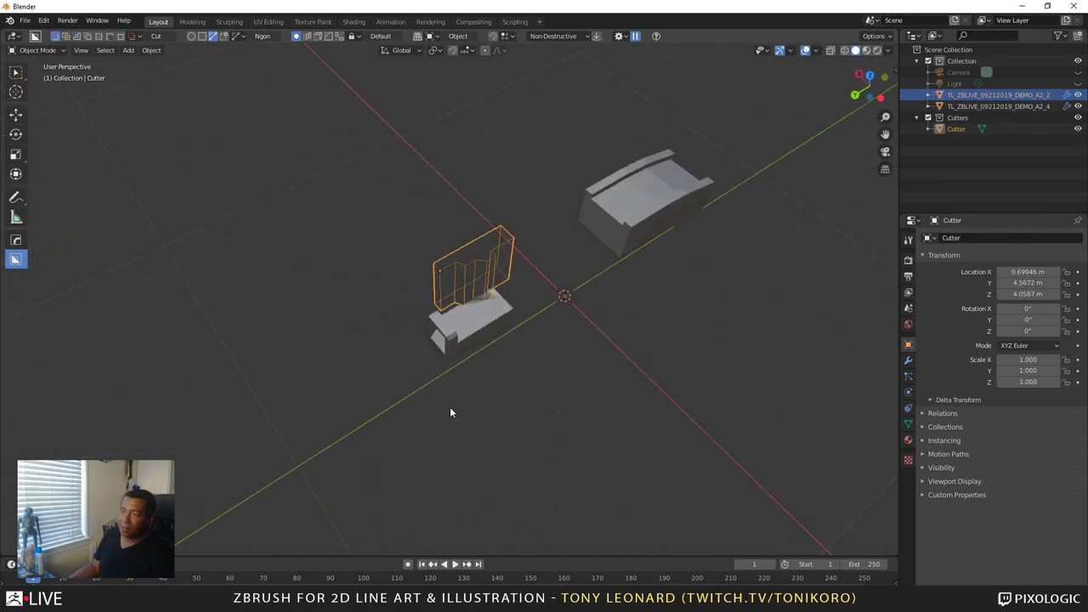
pyautogui.scroll(4, 485, 374)
pyautogui.moveTo(485, 373); pyautogui.dragTo(457, 430, button='middle')
pyautogui.scroll(-3, 642, 461)
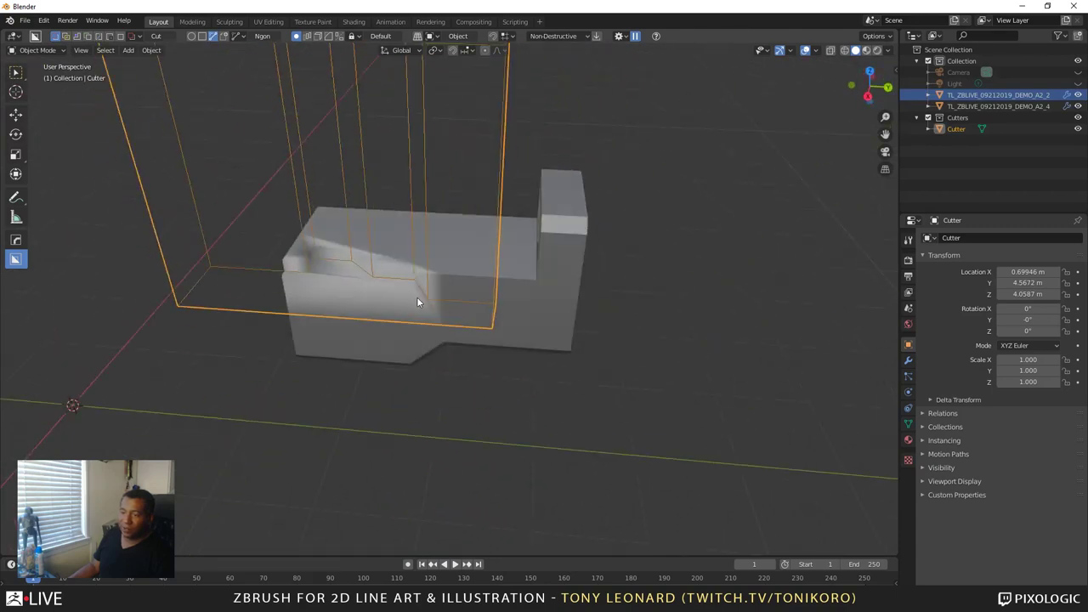
pyautogui.click(524, 319)
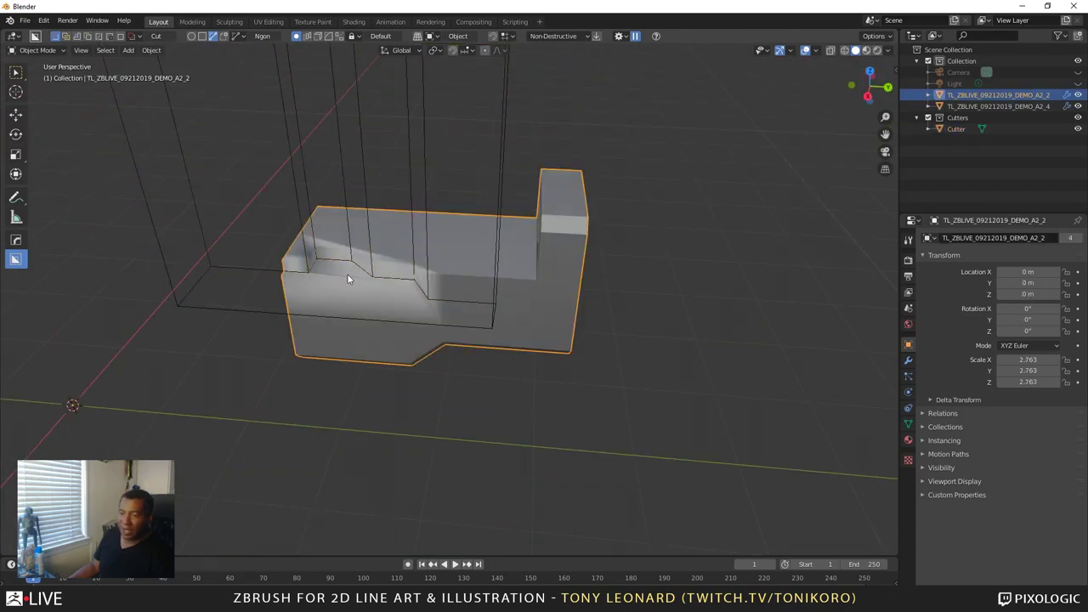
pyautogui.click(908, 423)
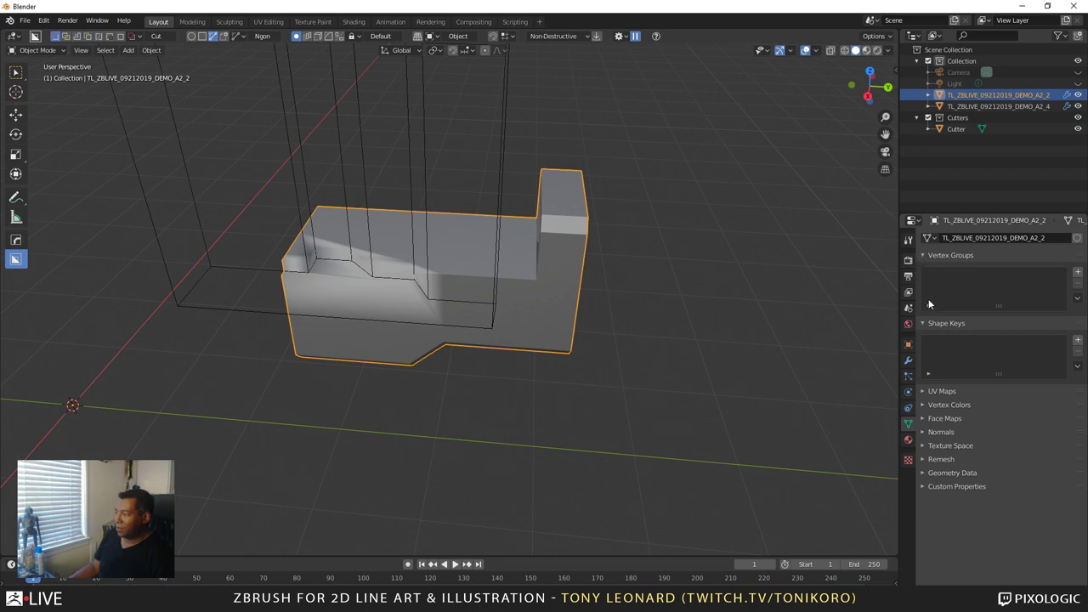
# Clear the block's Custom Split Normals Data under Geometry Data in Object Data properties
pyautogui.click(923, 404)
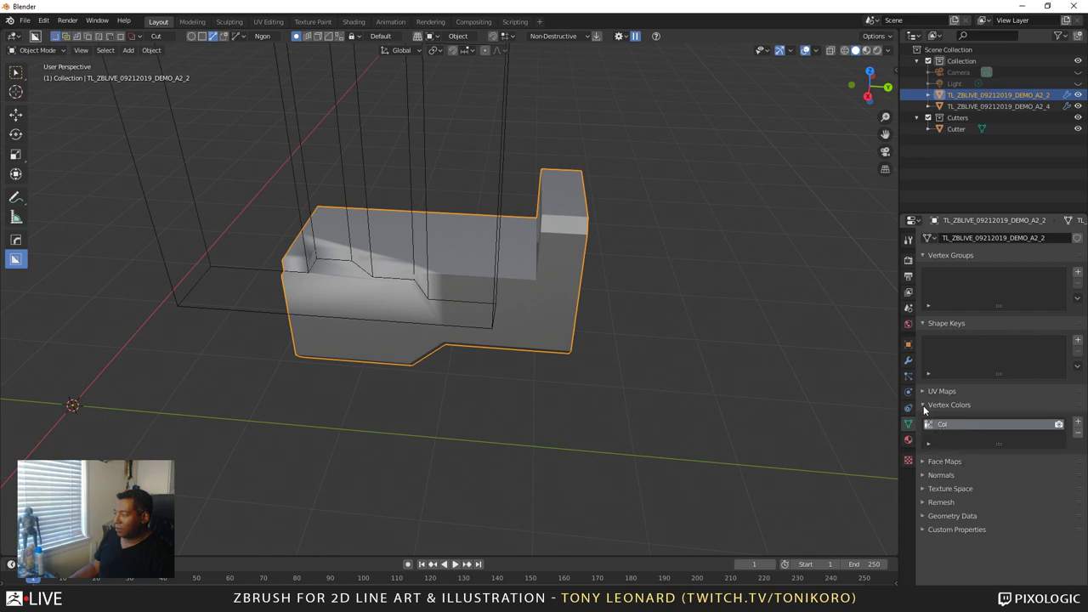
pyautogui.click(923, 405)
pyautogui.click(919, 418)
pyautogui.click(918, 418)
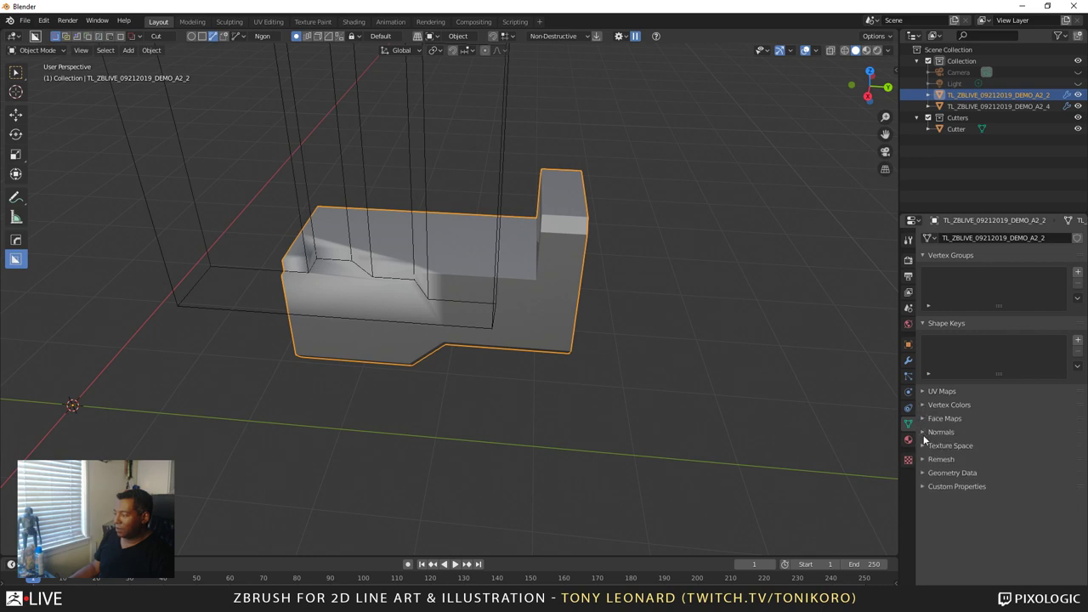
pyautogui.click(923, 432)
pyautogui.click(923, 434)
pyautogui.click(923, 473)
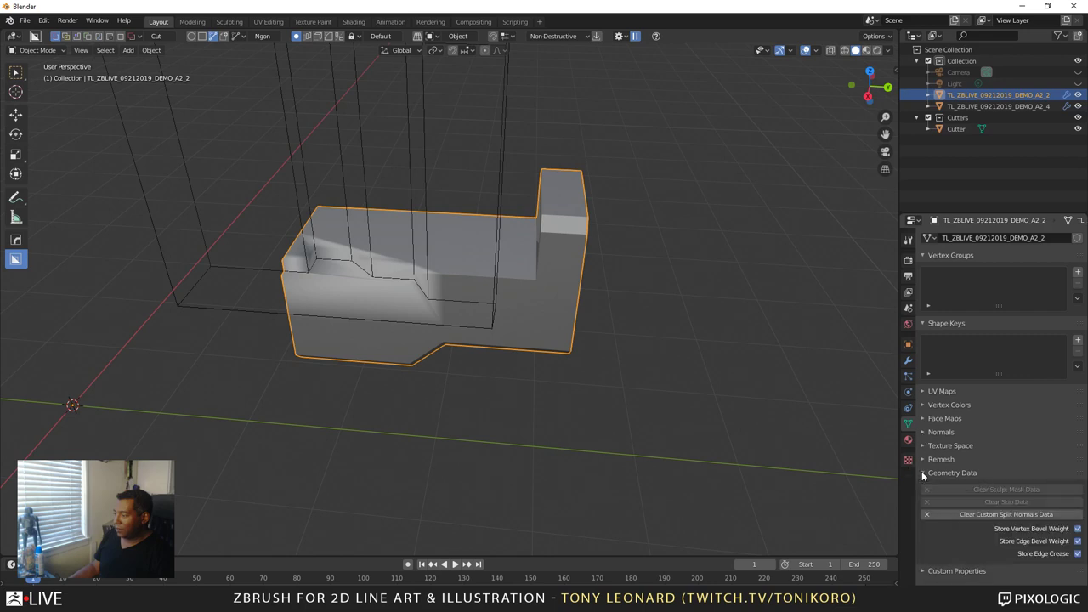
pyautogui.click(1050, 515)
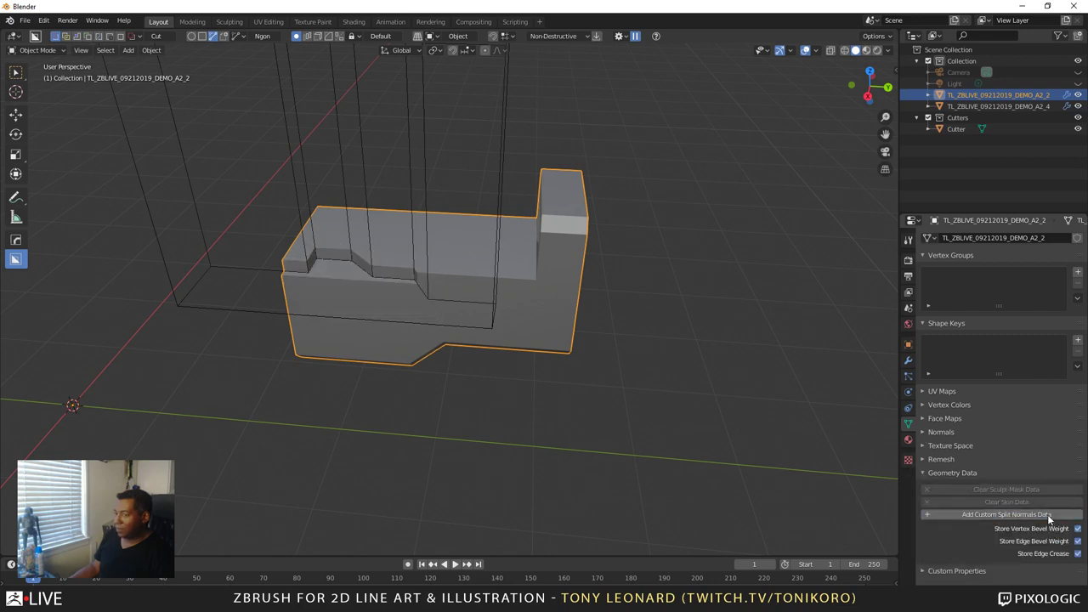
# Orbit to a high oblique view and reselect the block mesh, briefly opening the mirror menu
pyautogui.scroll(4, 423, 313)
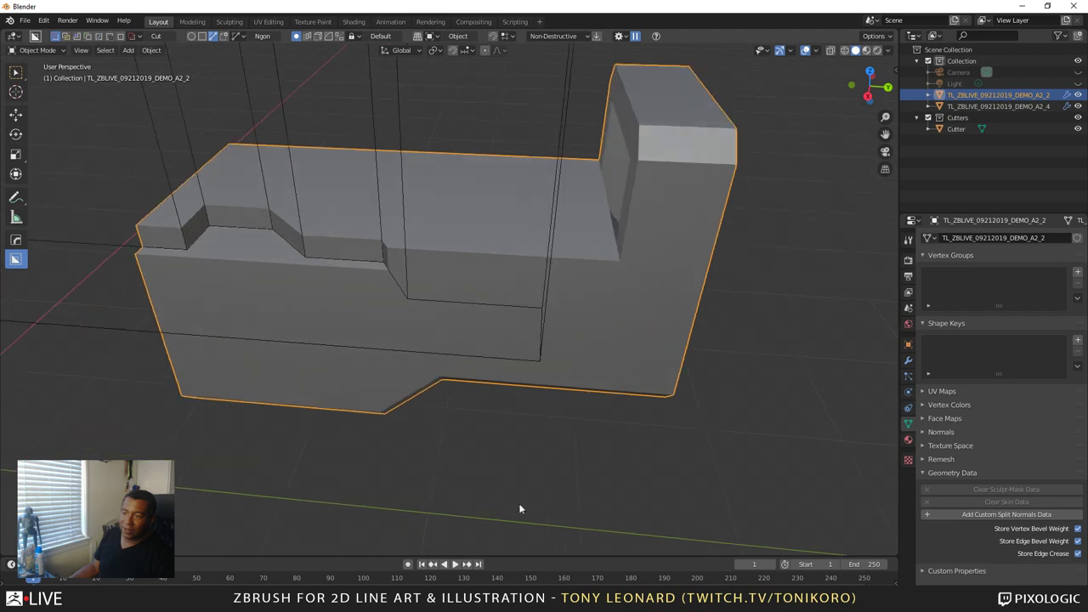
pyautogui.click(533, 463)
pyautogui.scroll(-5, 632, 299)
pyautogui.moveTo(632, 299); pyautogui.dragTo(357, 395, button='middle')
pyautogui.scroll(2, 408, 287)
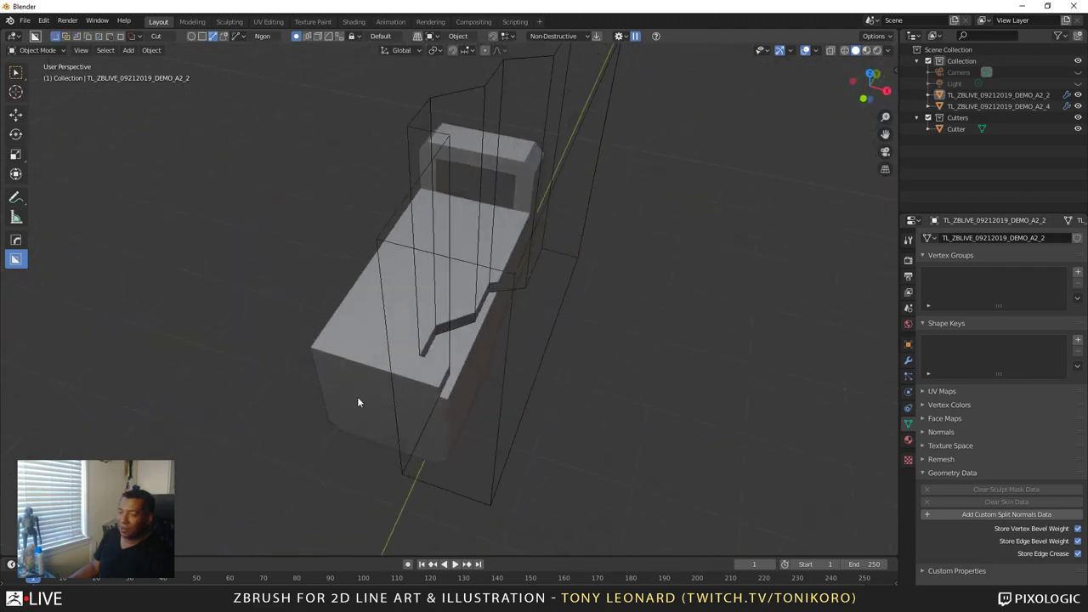
pyautogui.click(359, 403)
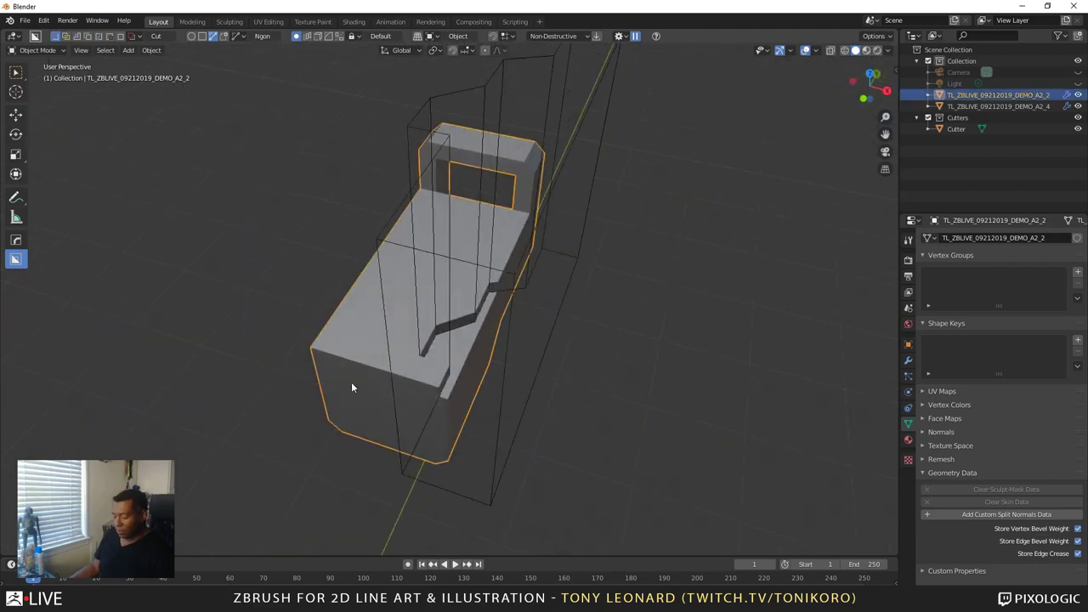
pyautogui.hotkey('alt', 'x')
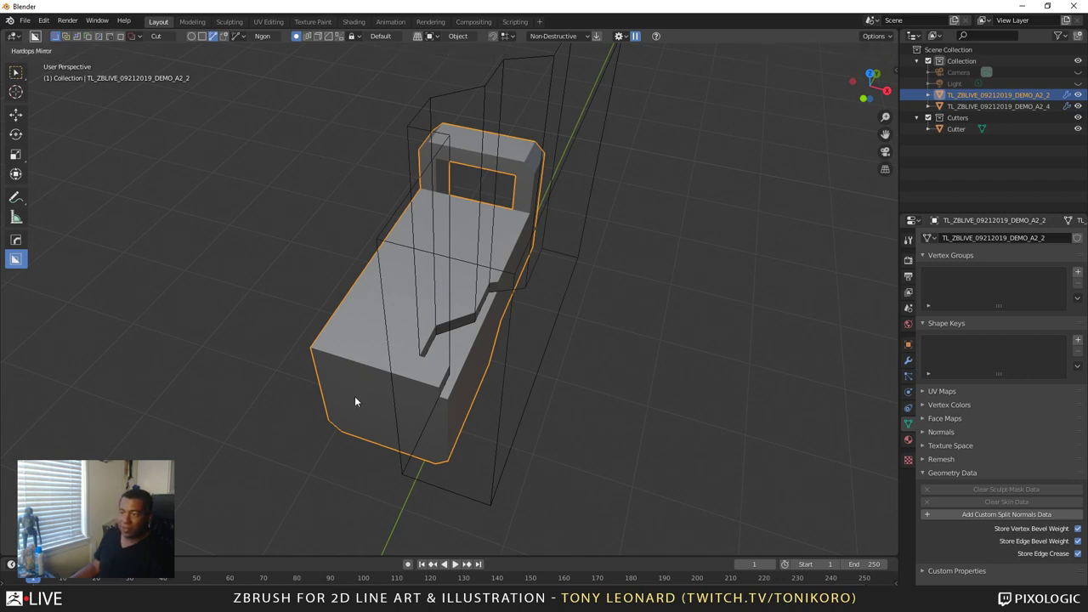
pyautogui.click(734, 402)
pyautogui.click(380, 394)
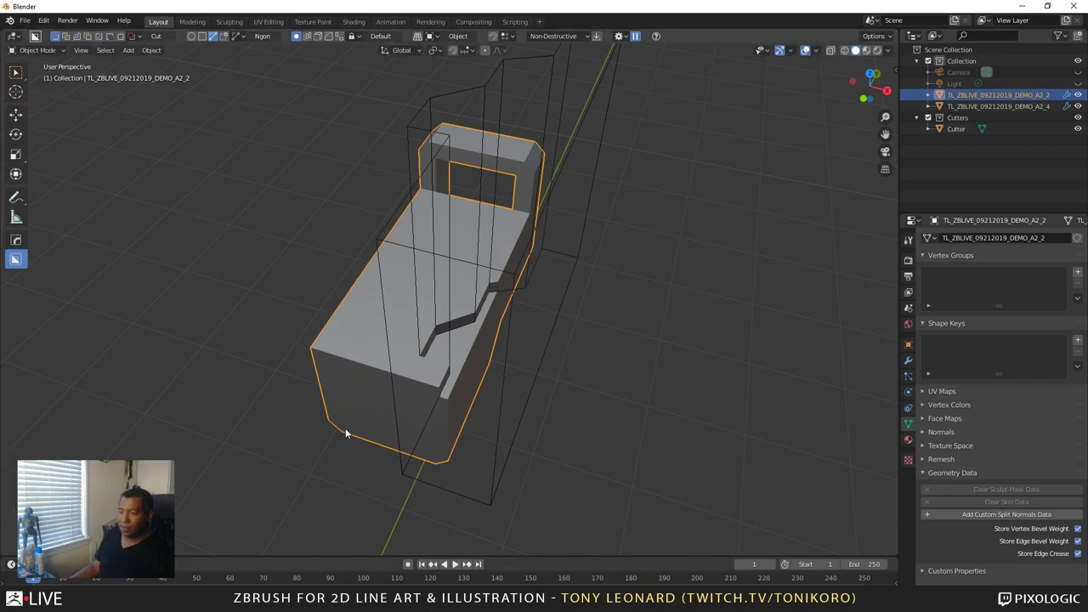
# Select the Cutter object and hide it, then reselect the notched block
pyautogui.click(230, 484)
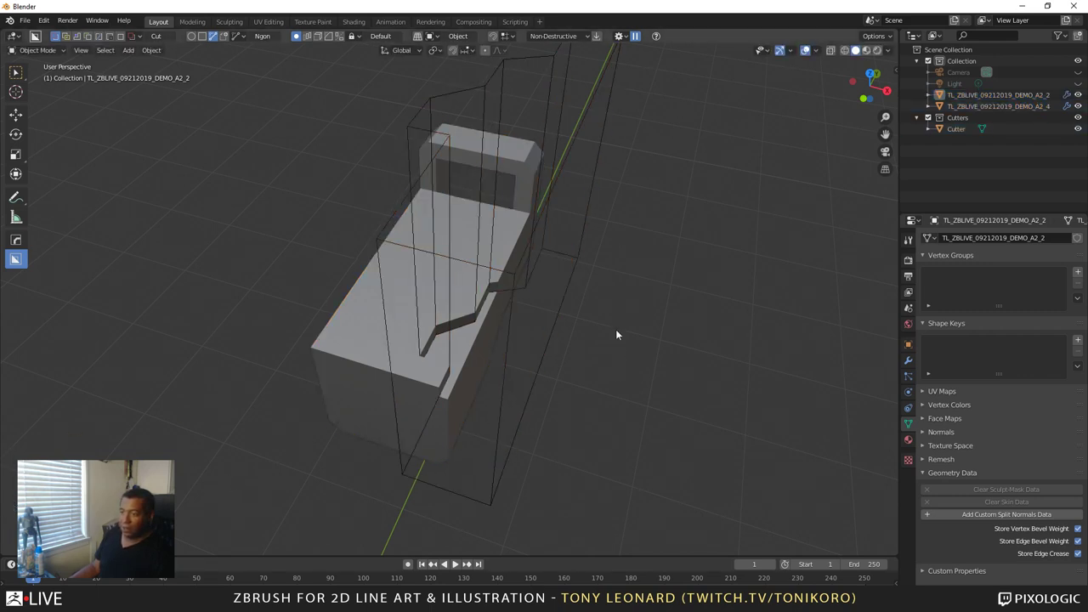
pyautogui.click(506, 371)
pyautogui.press('h')
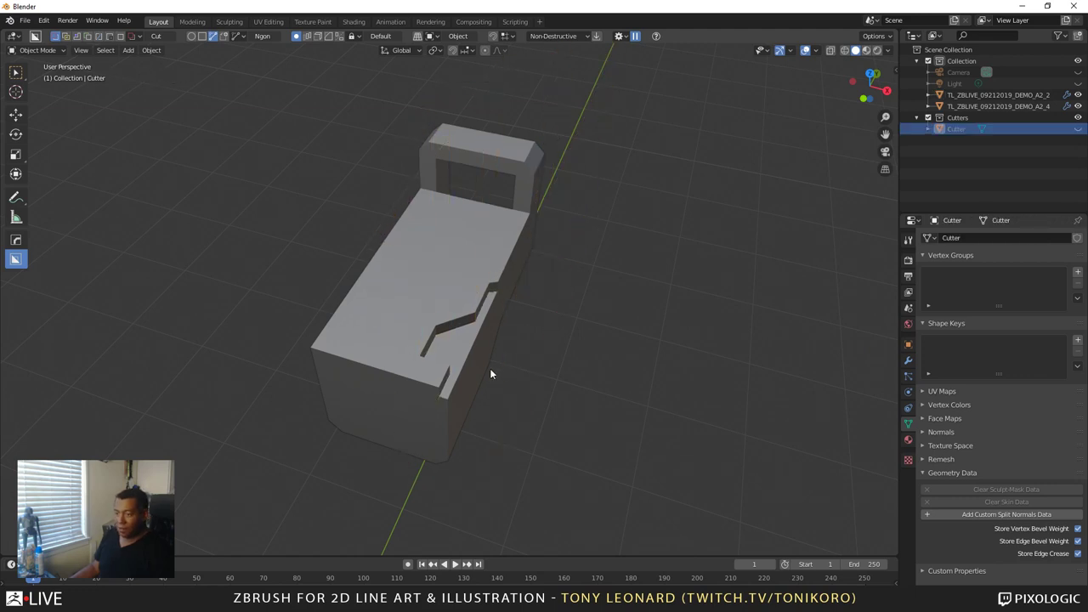
pyautogui.click(424, 320)
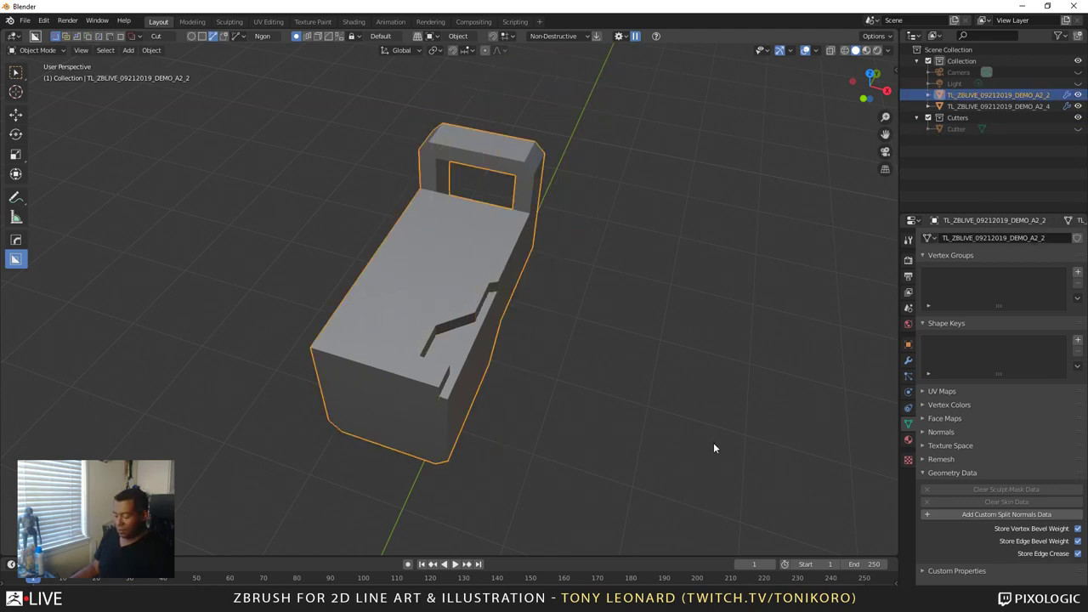
pyautogui.hotkey('alt', 'w')
# Reselect the notched block and orbit around it, briefly opening the mirror menu
pyautogui.click(685, 437)
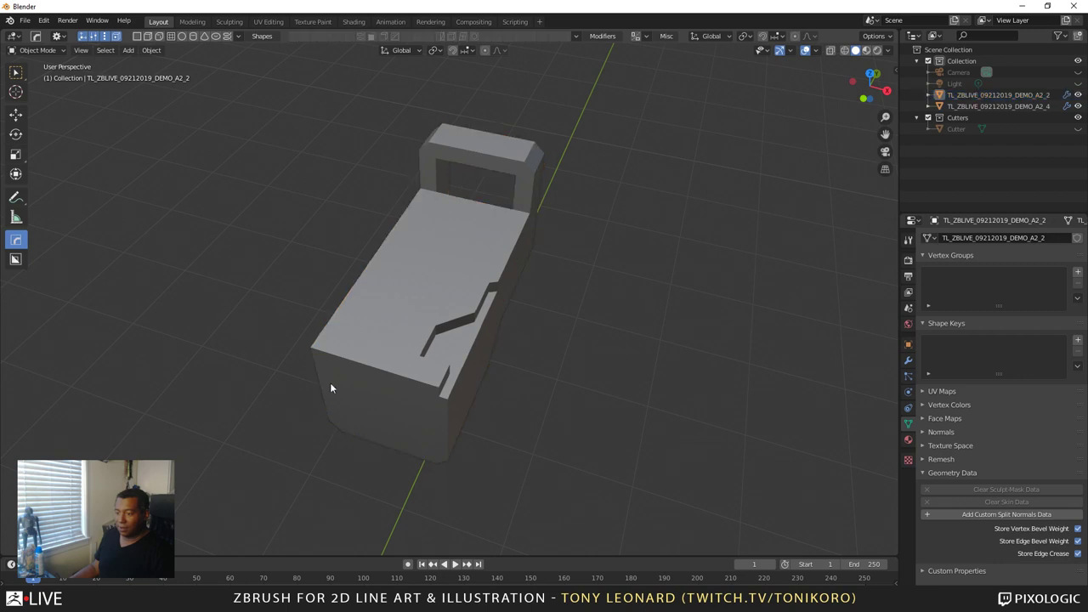
pyautogui.click(337, 379)
pyautogui.hotkey('alt', 'x')
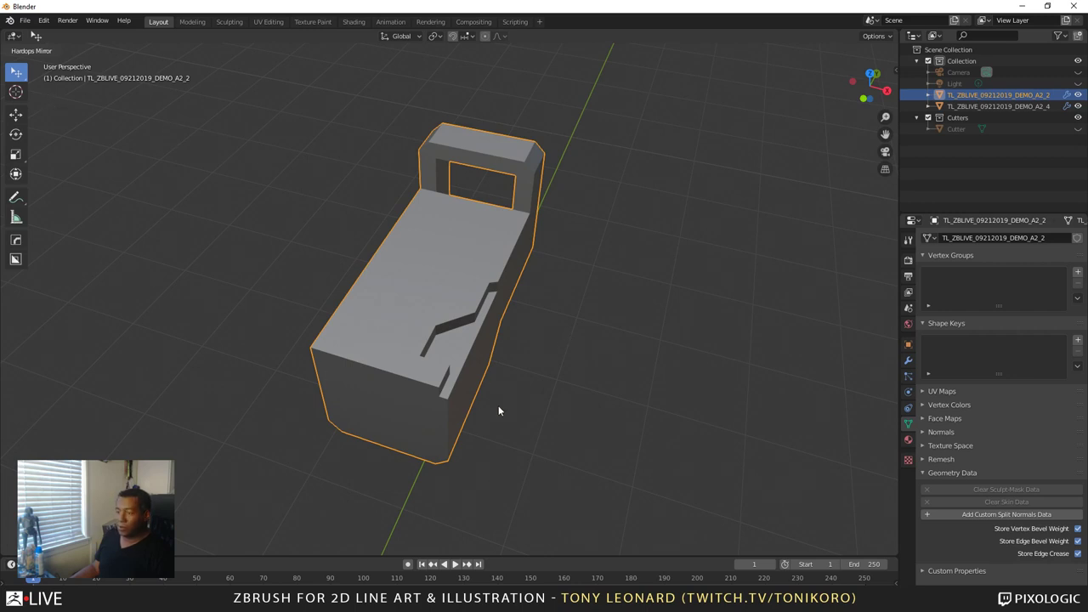
pyautogui.hotkey('alt', 'w')
pyautogui.scroll(-10, 489, 397)
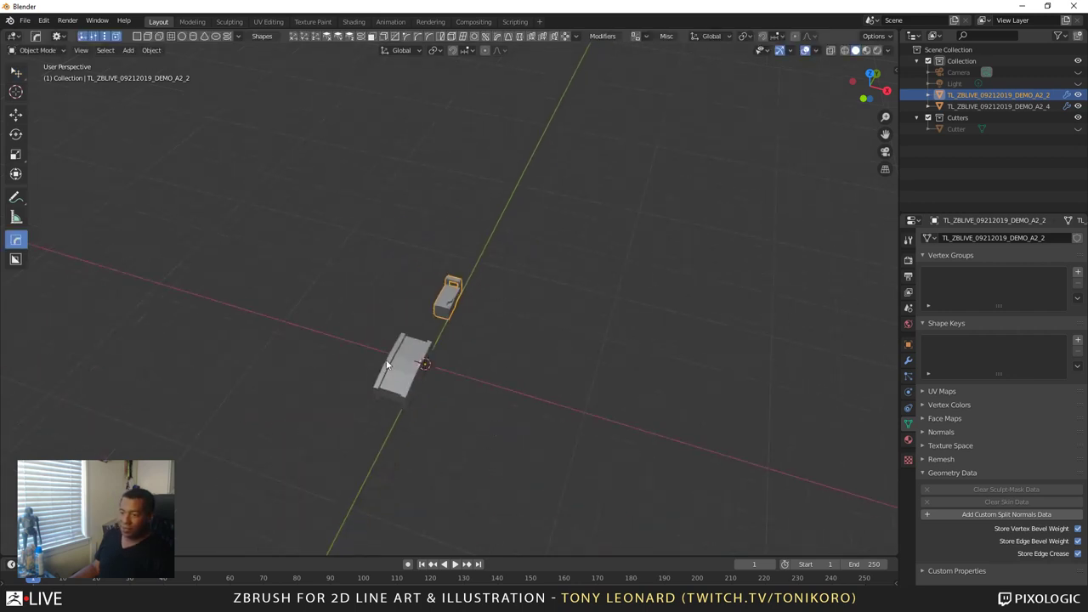
pyautogui.scroll(8, 490, 322)
pyautogui.moveTo(525, 344); pyautogui.dragTo(367, 333, button='middle')
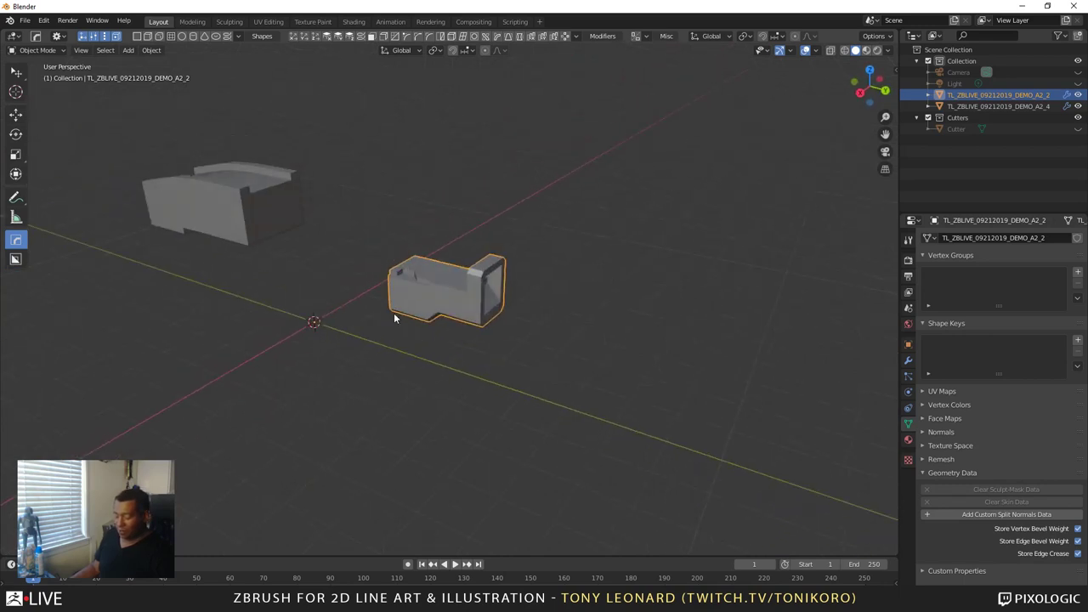
# Apply the block's location, rotation and scale
pyautogui.hotkey('ctrl', 'a')
pyautogui.click(385, 292)
pyautogui.hotkey('ctrl', 'a')
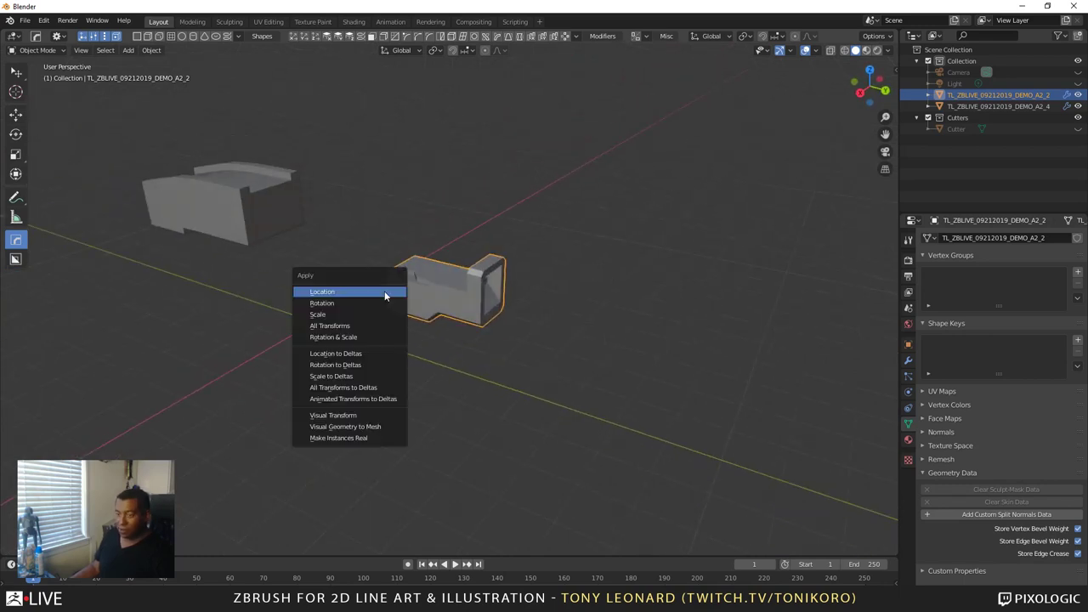
pyautogui.click(387, 303)
pyautogui.hotkey('ctrl', 'a')
pyautogui.click(384, 314)
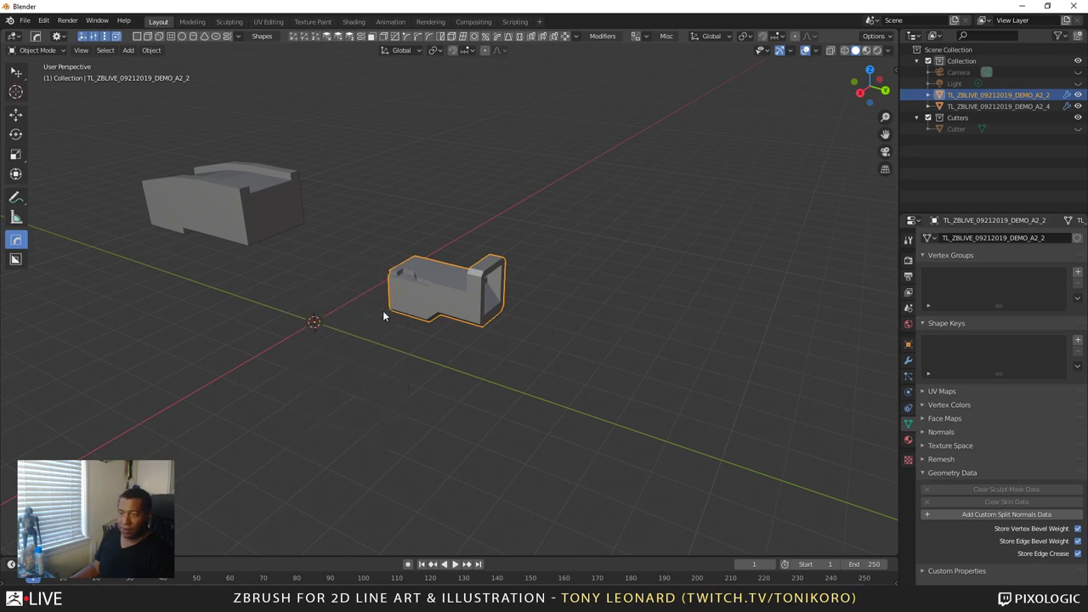
pyautogui.press('w')
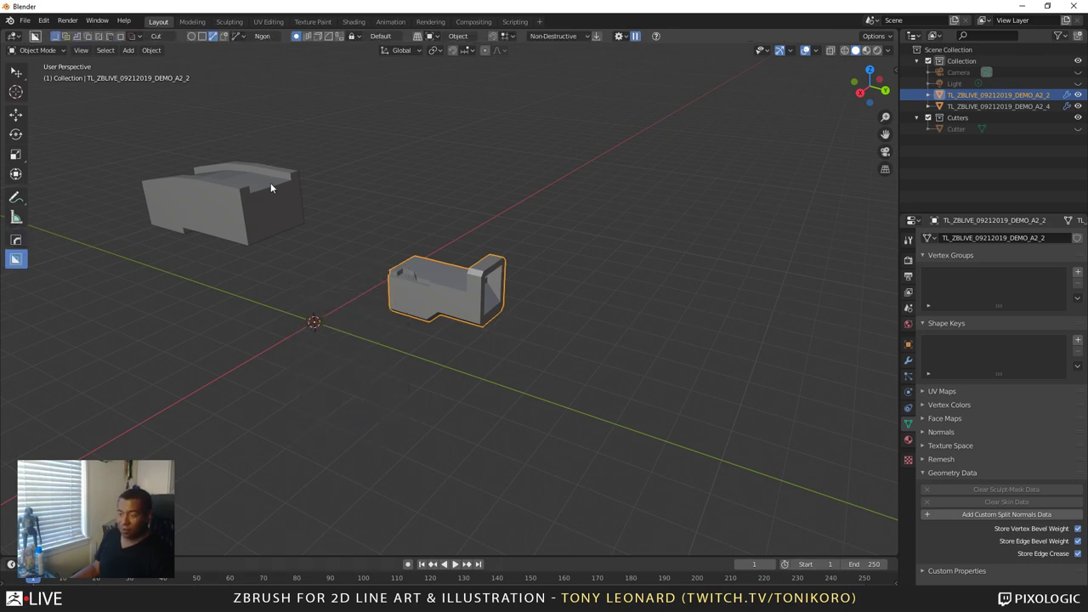
# Mirror the notched block across X with HardOps, then inspect it from top and side views
pyautogui.hotkey('alt', 'x')
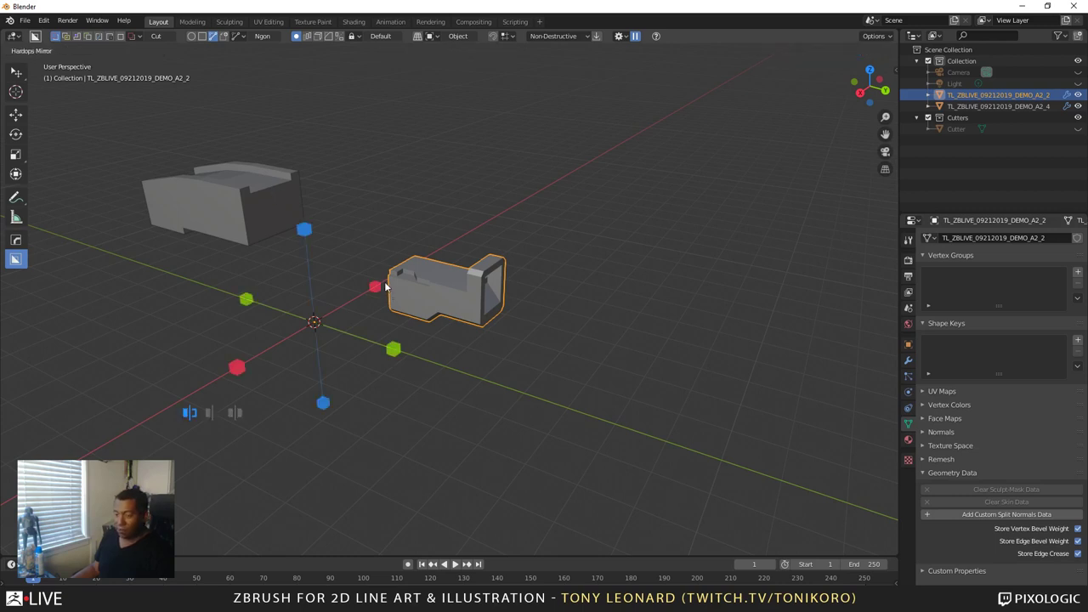
pyautogui.click(236, 366)
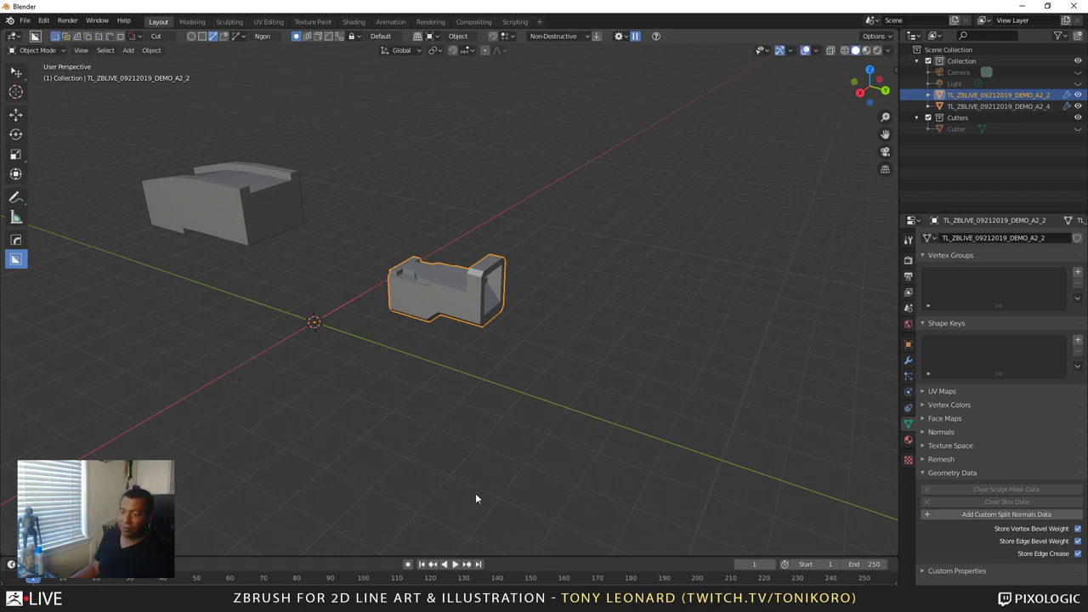
pyautogui.scroll(5, 544, 396)
pyautogui.moveTo(465, 447); pyautogui.dragTo(481, 306, button='middle')
pyautogui.scroll(5, 481, 306)
pyautogui.scroll(-5, 442, 444)
pyautogui.moveTo(478, 439); pyautogui.dragTo(497, 310, button='middle')
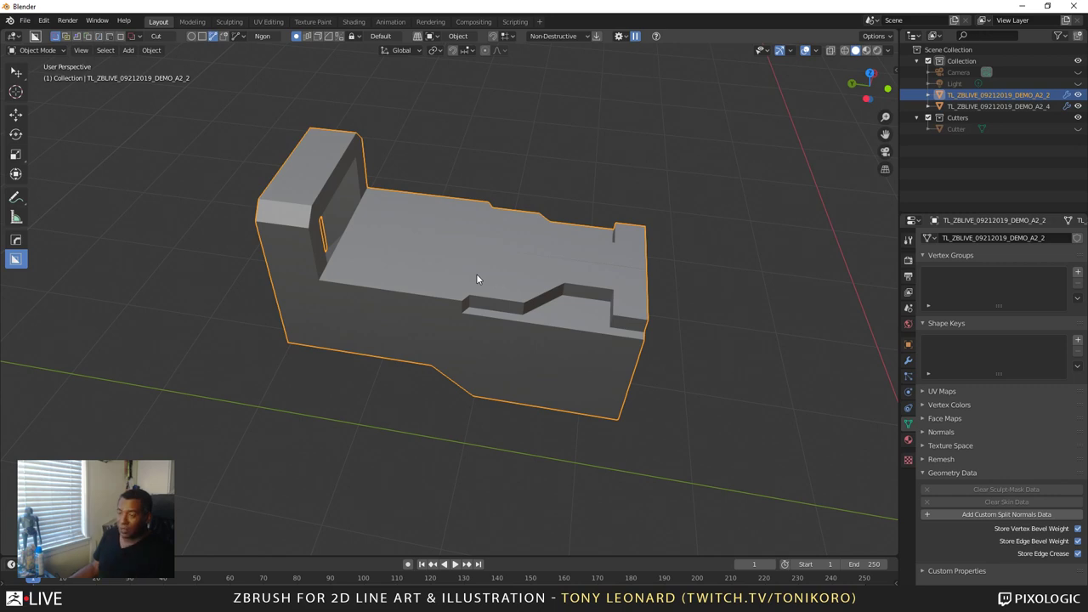
pyautogui.scroll(-3, 515, 318)
pyautogui.scroll(-3, 554, 365)
pyautogui.moveTo(553, 365); pyautogui.dragTo(624, 292, button='middle')
pyautogui.scroll(2, 465, 435)
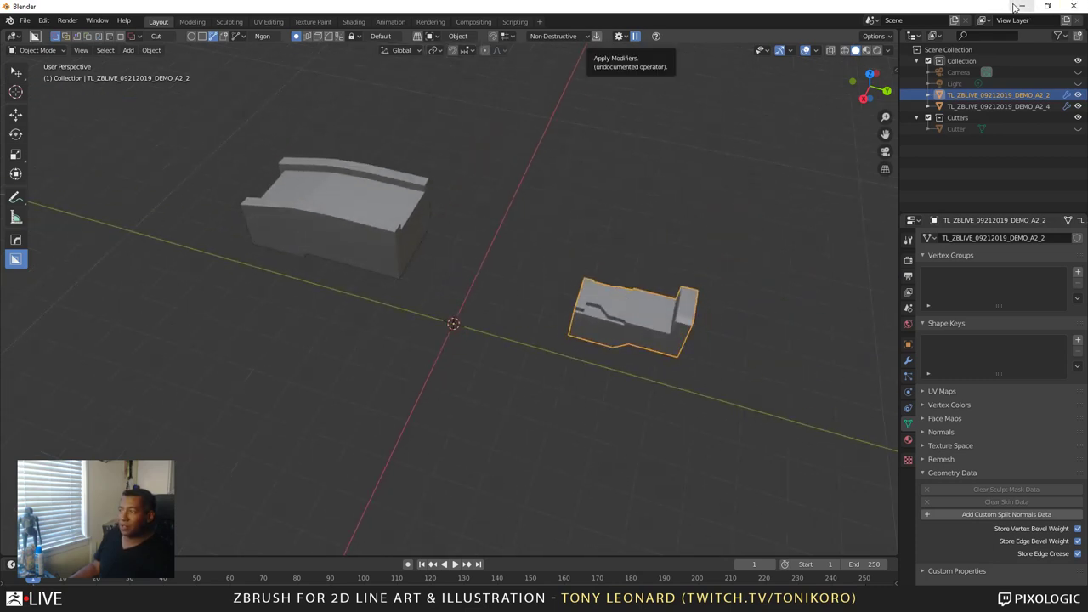
# In top view, draw and extrude a wedge cutter and cut it into TL_ZBLIVE_09212019_DEMO_A2_4
pyautogui.click(406, 230)
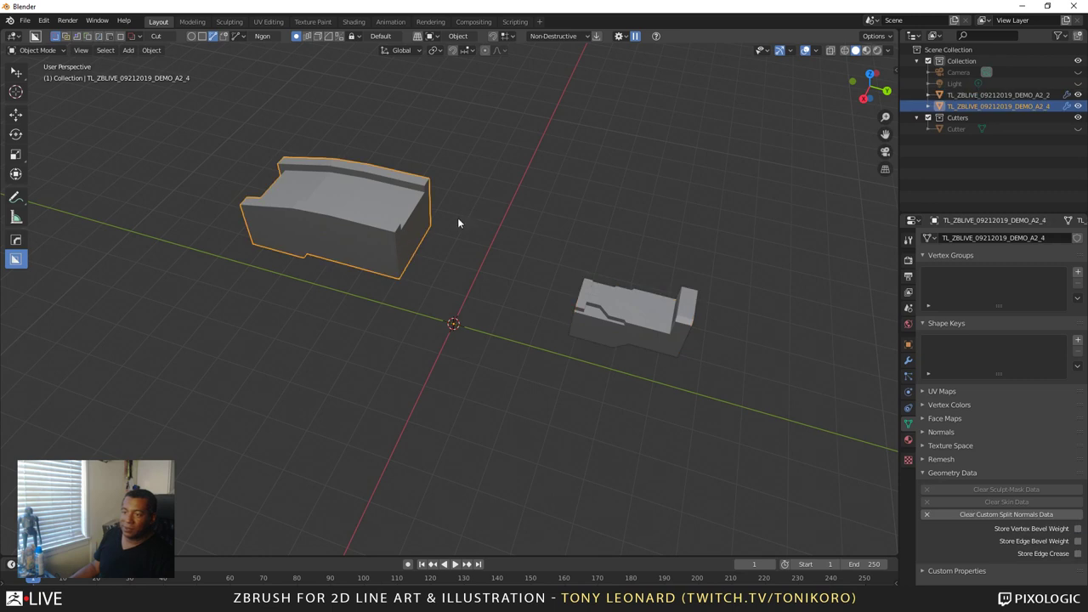
pyautogui.scroll(3, 590, 216)
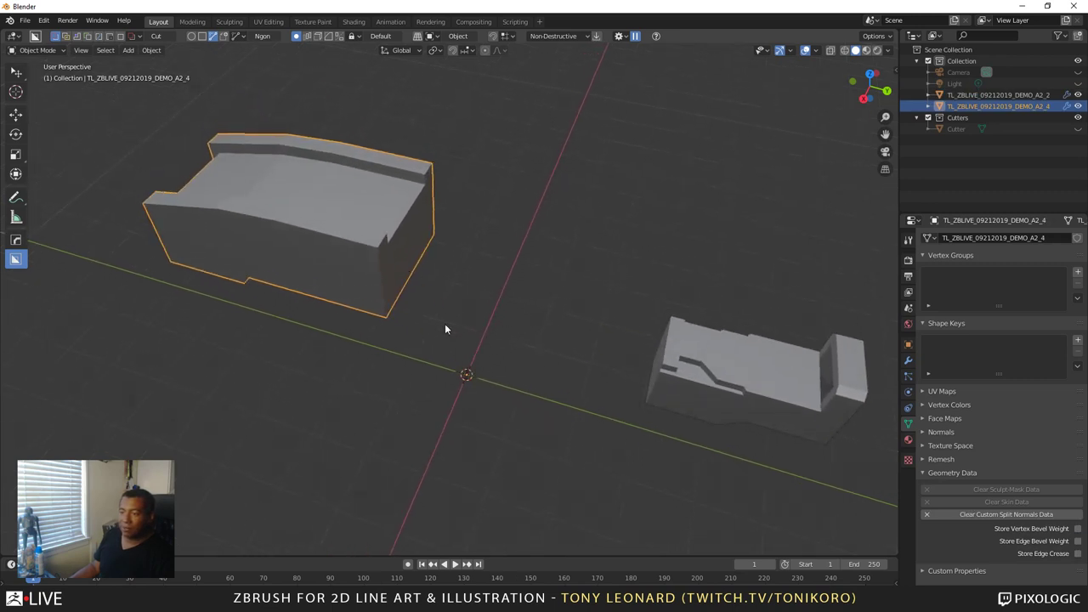
pyautogui.press('KP_7')
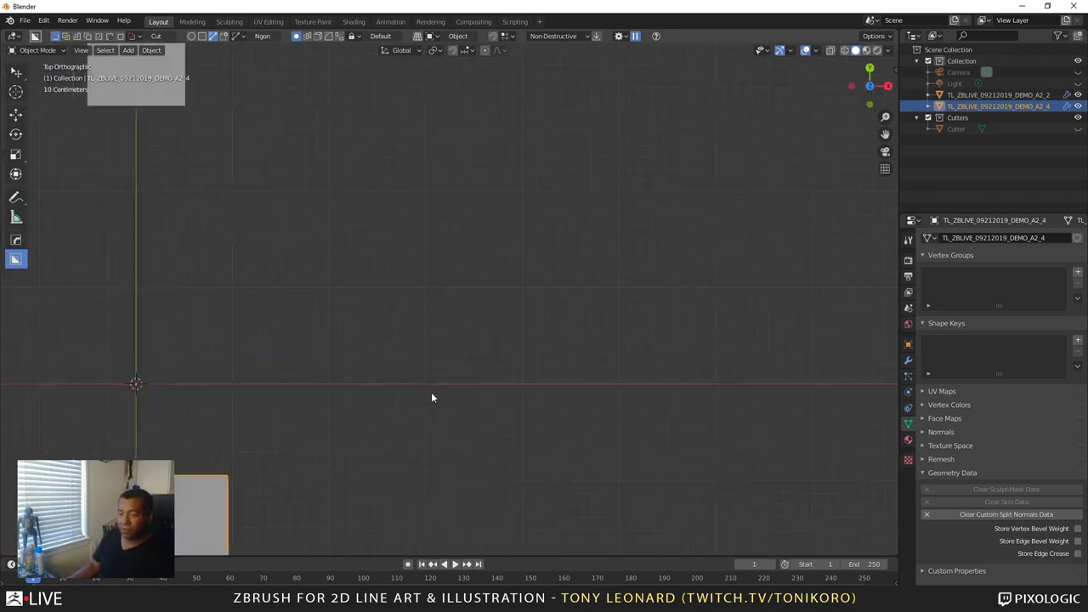
pyautogui.press('Home')
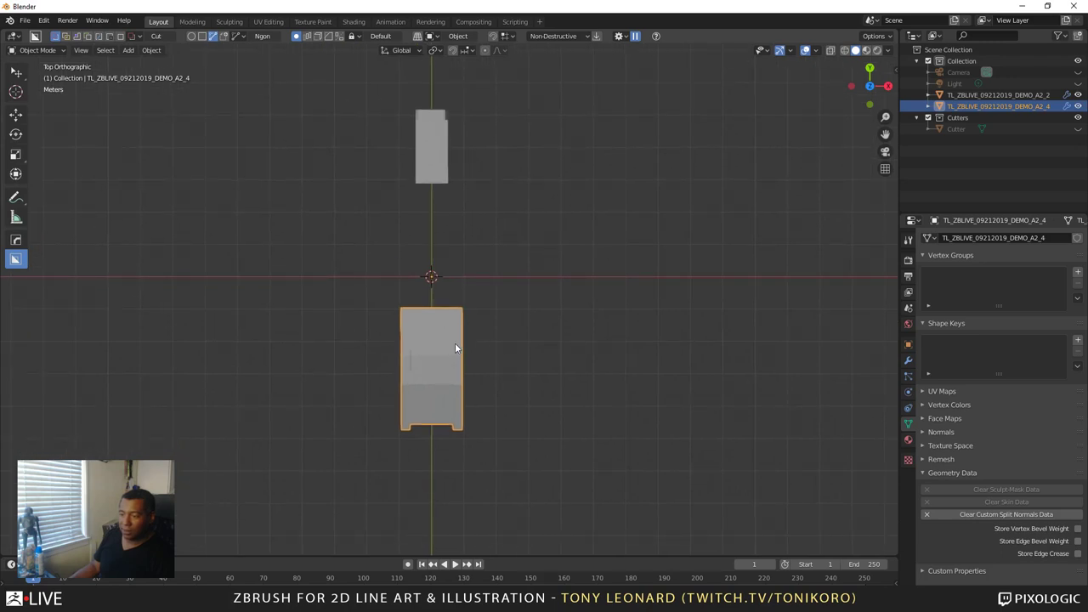
pyautogui.moveTo(456, 344)
pyautogui.mouseDown()
pyautogui.moveTo(470, 348)
pyautogui.moveTo(457, 383)
pyautogui.moveTo(480, 412)
pyautogui.mouseUp()
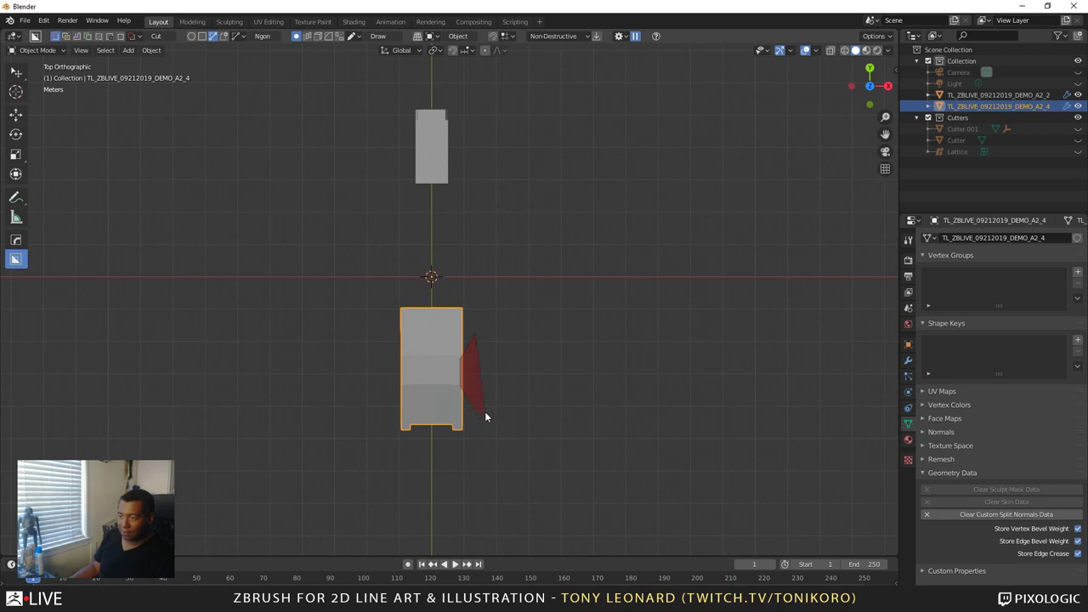
pyautogui.moveTo(486, 337); pyautogui.dragTo(488, 357)
pyautogui.moveTo(560, 389); pyautogui.dragTo(322, 306, button='middle')
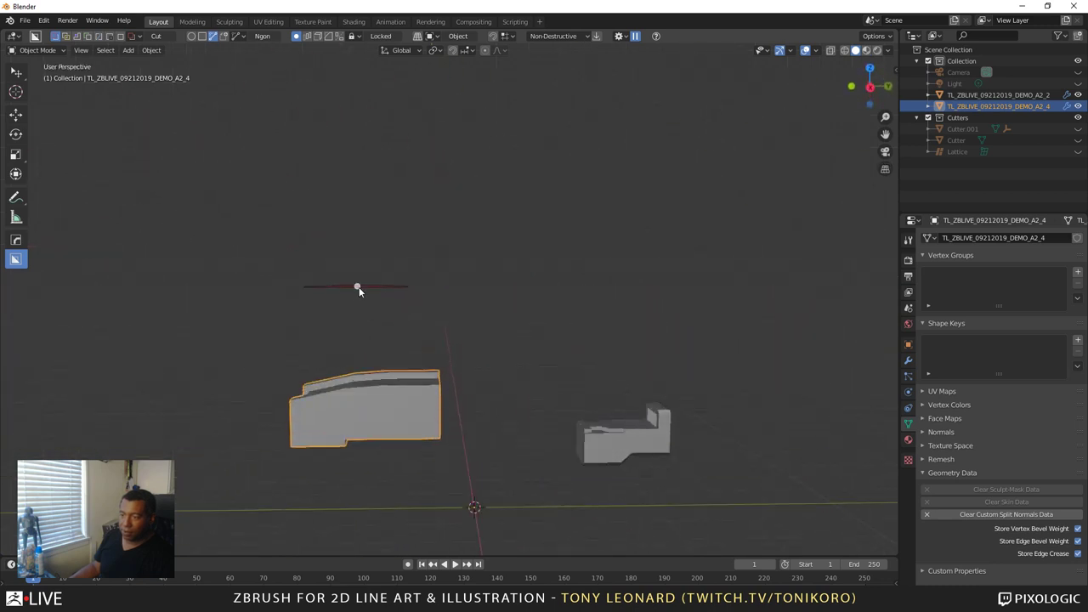
pyautogui.press('e')
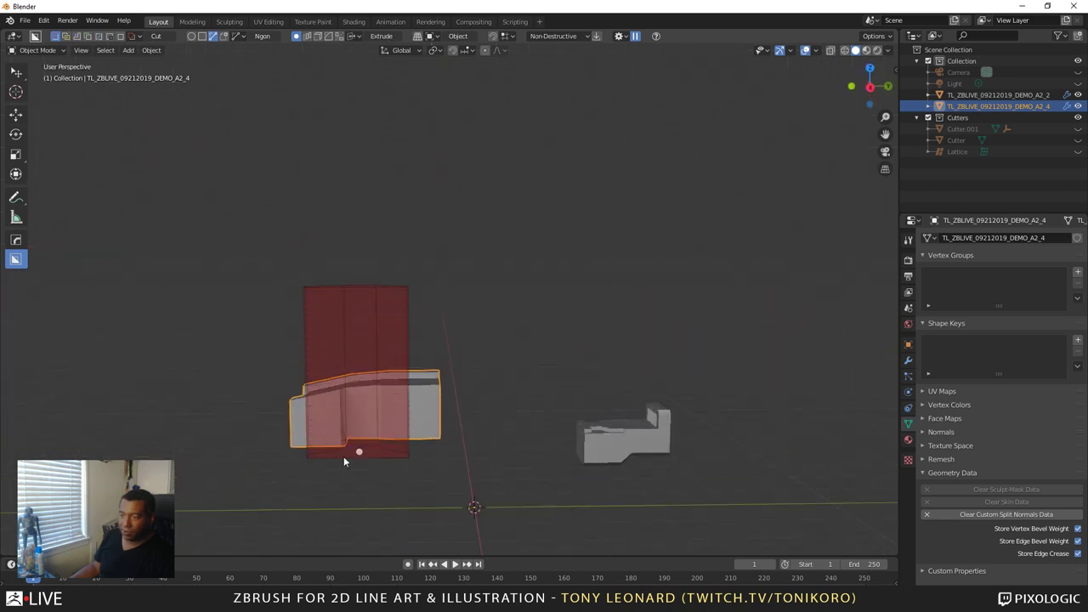
pyautogui.press('Tab')
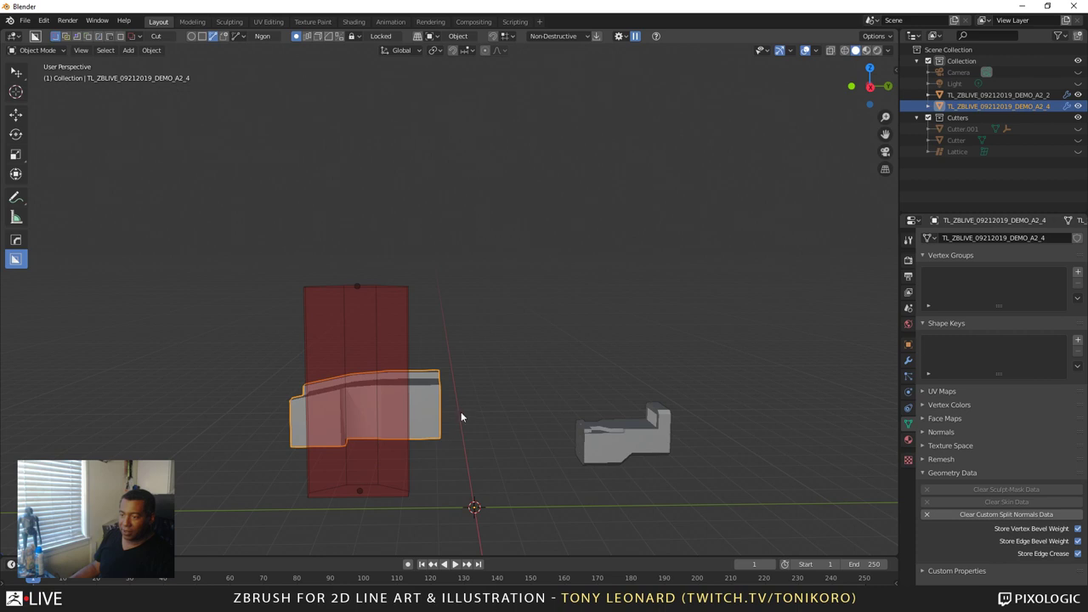
pyautogui.click(378, 421)
# Hide the new cutter and clear A2_4's custom split normals data
pyautogui.press('h')
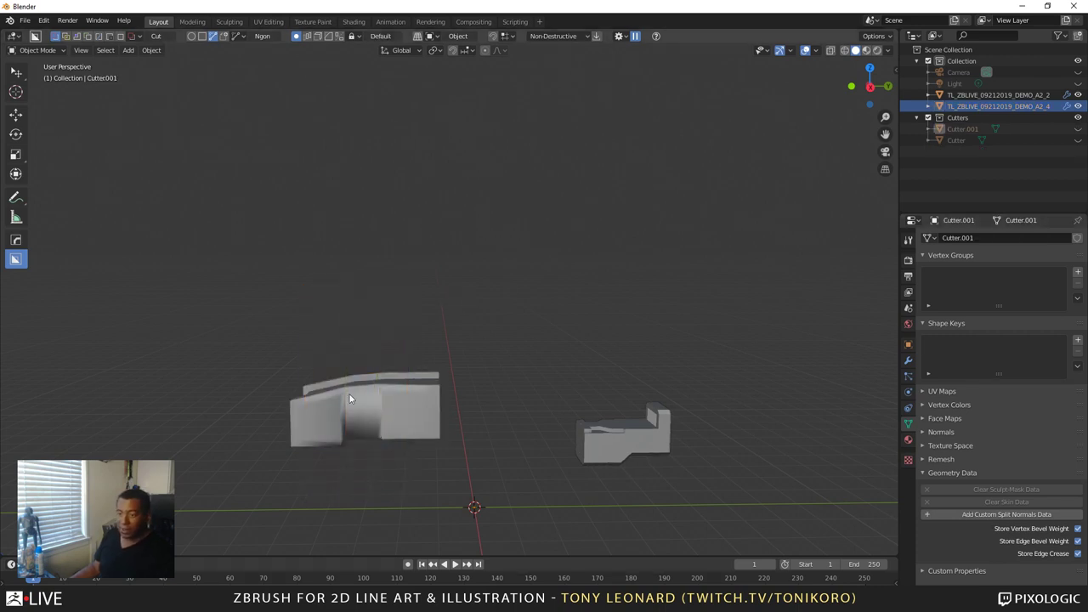
pyautogui.scroll(-3, 386, 425)
pyautogui.moveTo(386, 425); pyautogui.dragTo(476, 478, button='middle')
pyautogui.click(429, 356)
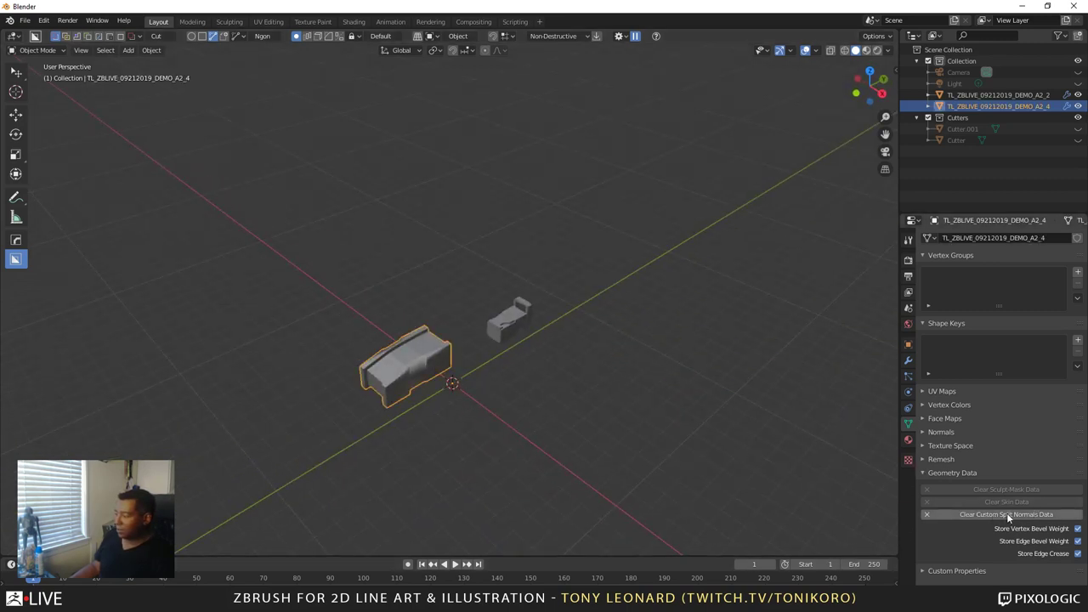
pyautogui.click(1041, 515)
pyautogui.scroll(5, 323, 345)
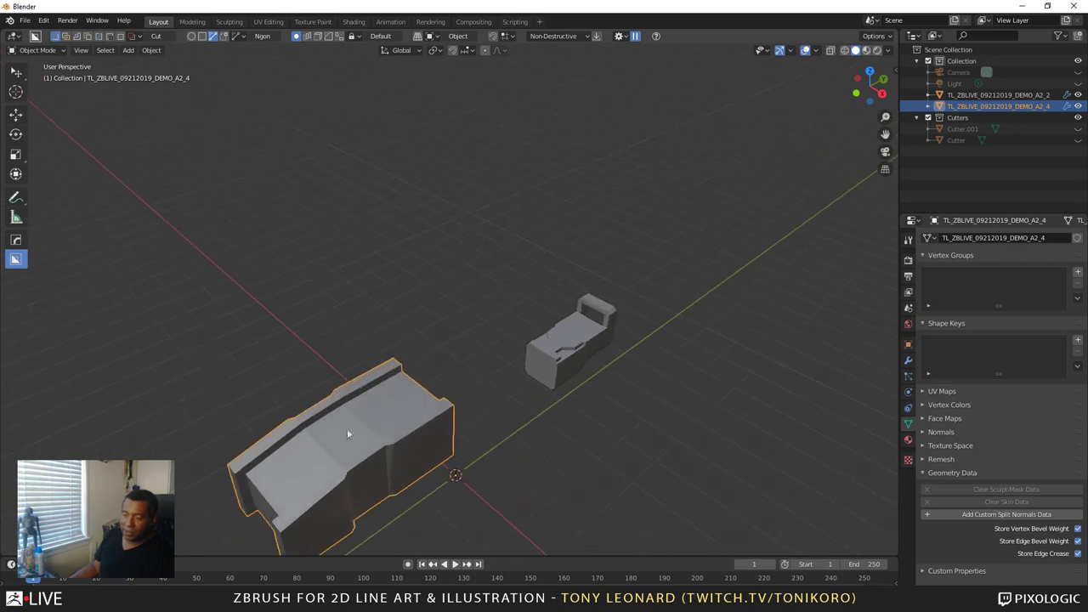
pyautogui.moveTo(347, 434); pyautogui.dragTo(518, 373, button='middle')
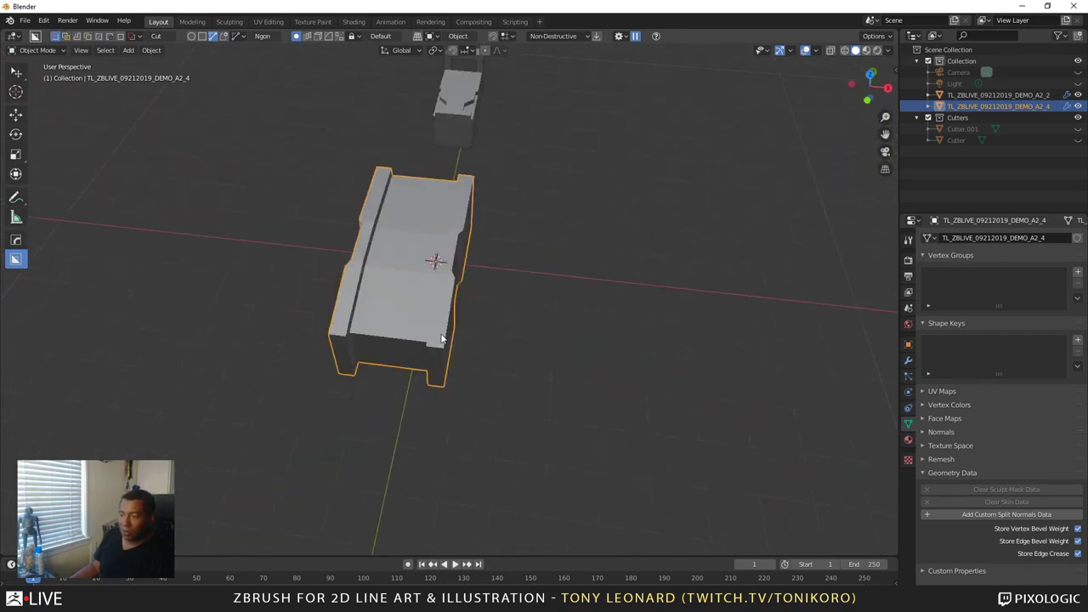
# Carve two box cuts into the larger part using BoxCutter's Box shape
pyautogui.press('d')
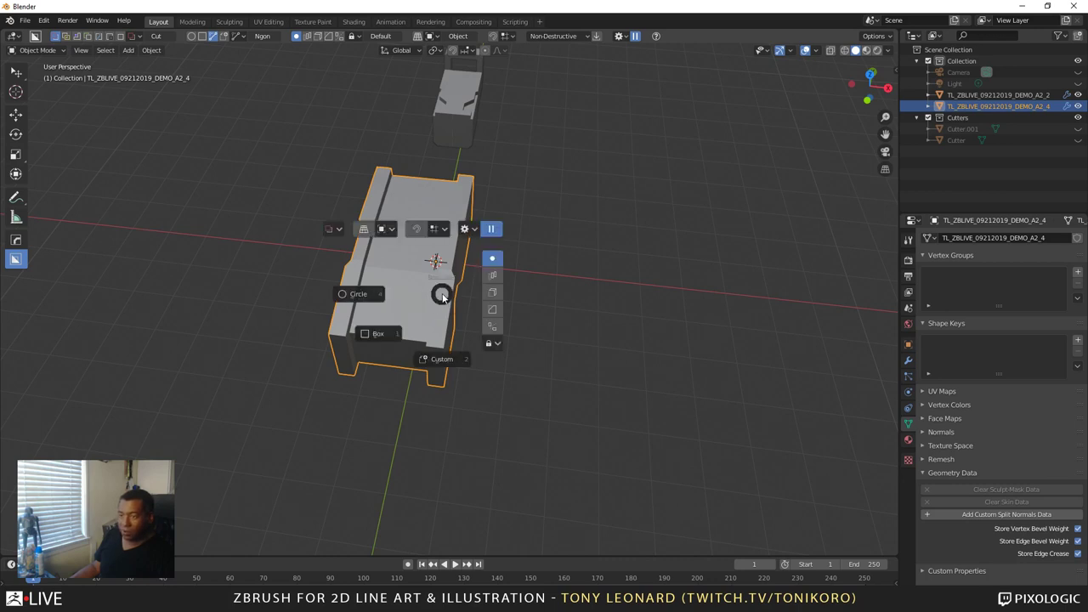
pyautogui.click(433, 301)
pyautogui.moveTo(448, 291); pyautogui.dragTo(452, 352)
pyautogui.click(452, 353)
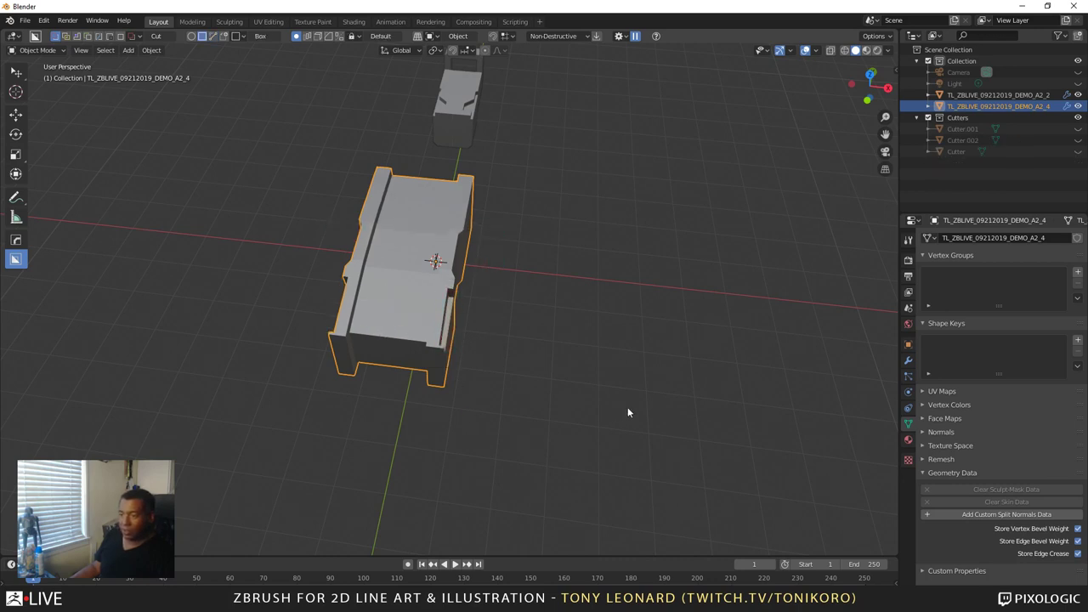
pyautogui.moveTo(626, 408); pyautogui.dragTo(458, 278, button='middle')
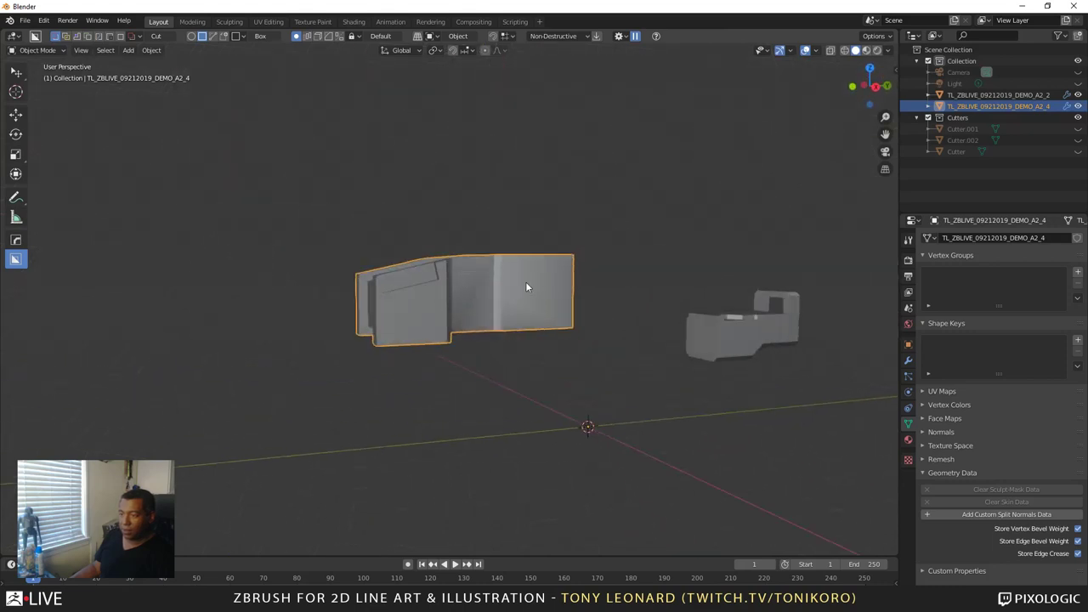
pyautogui.moveTo(515, 289); pyautogui.dragTo(565, 374)
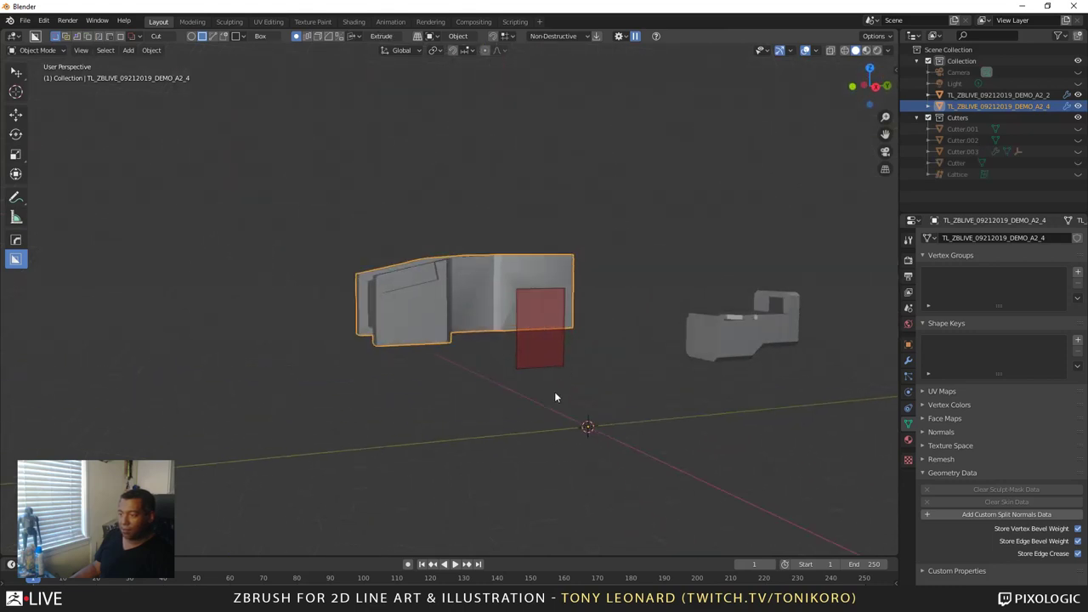
pyautogui.click(553, 380)
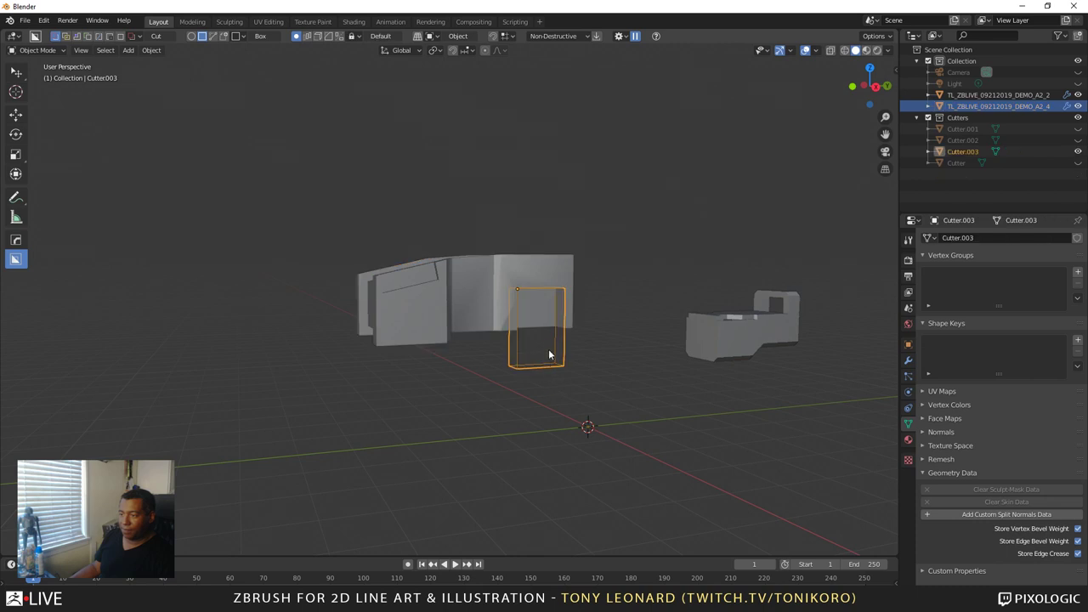
pyautogui.moveTo(656, 354); pyautogui.dragTo(440, 435, button='middle')
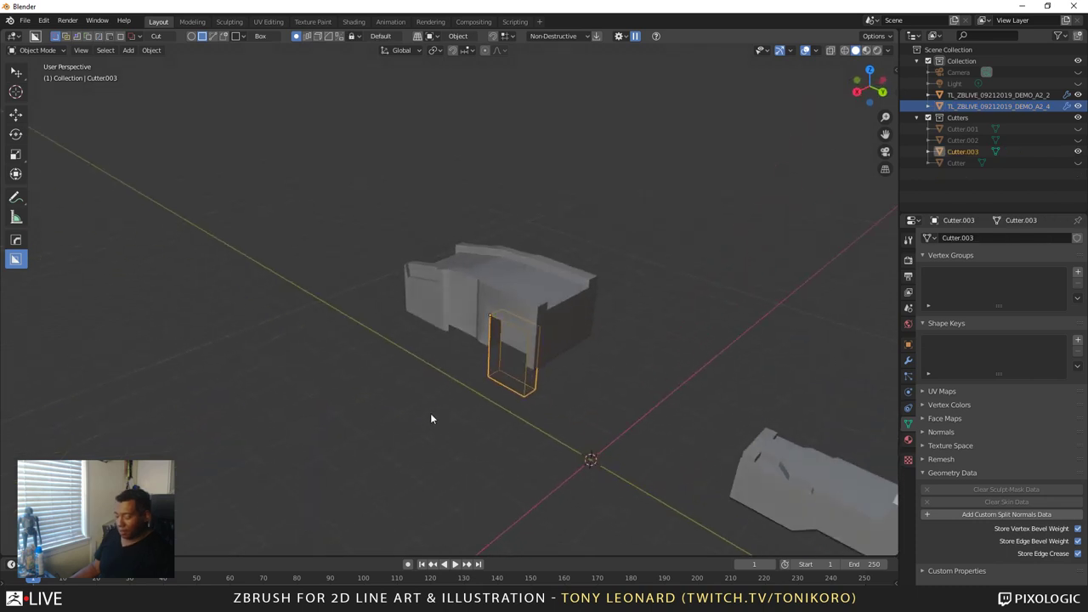
# Deselect the leftover cutter and select the small robot part
pyautogui.click(430, 413)
pyautogui.scroll(-3, 438, 396)
pyautogui.moveTo(582, 459); pyautogui.dragTo(632, 508, button='middle')
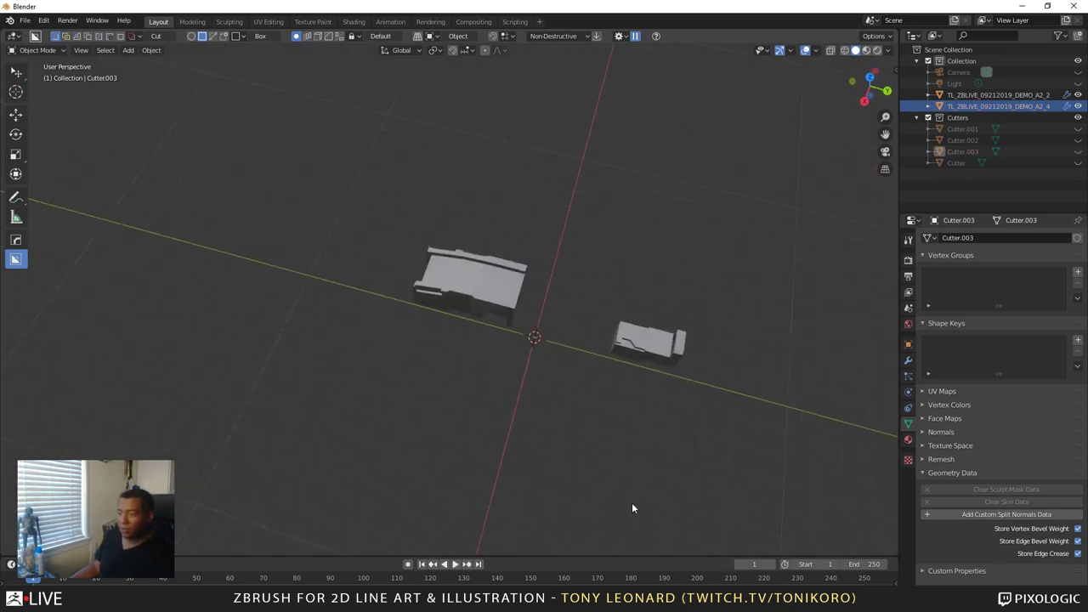
pyautogui.click(674, 344)
# In right view, enter Edit Mode on the small part and select the column's top edge
pyautogui.press('KP_3')
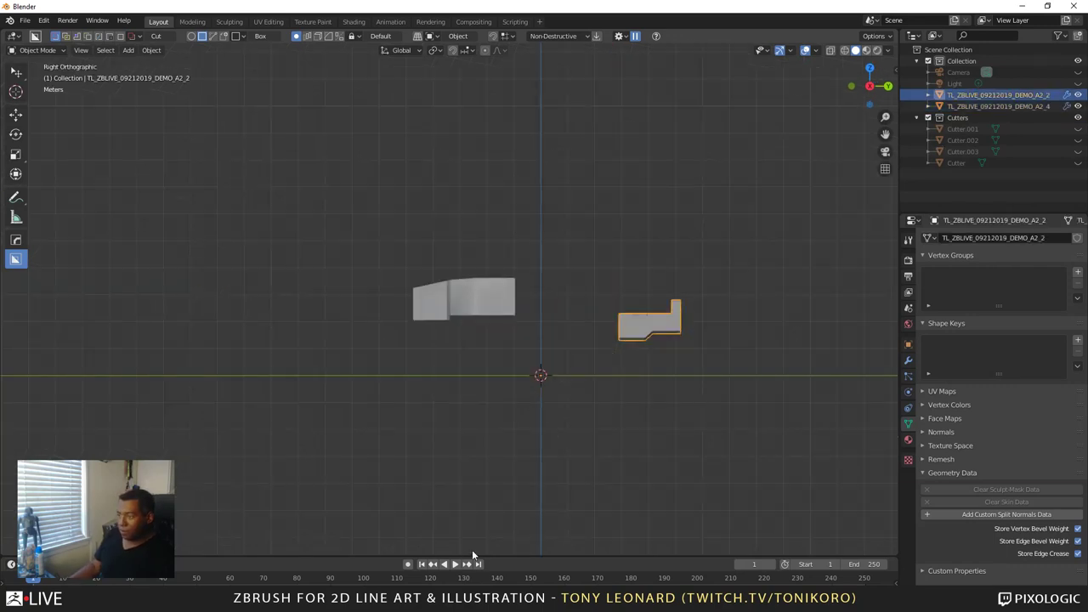
pyautogui.scroll(7, 721, 437)
pyautogui.keyDown('ctrl'); pyautogui.scroll(-5, 828, 388); pyautogui.keyUp('ctrl')
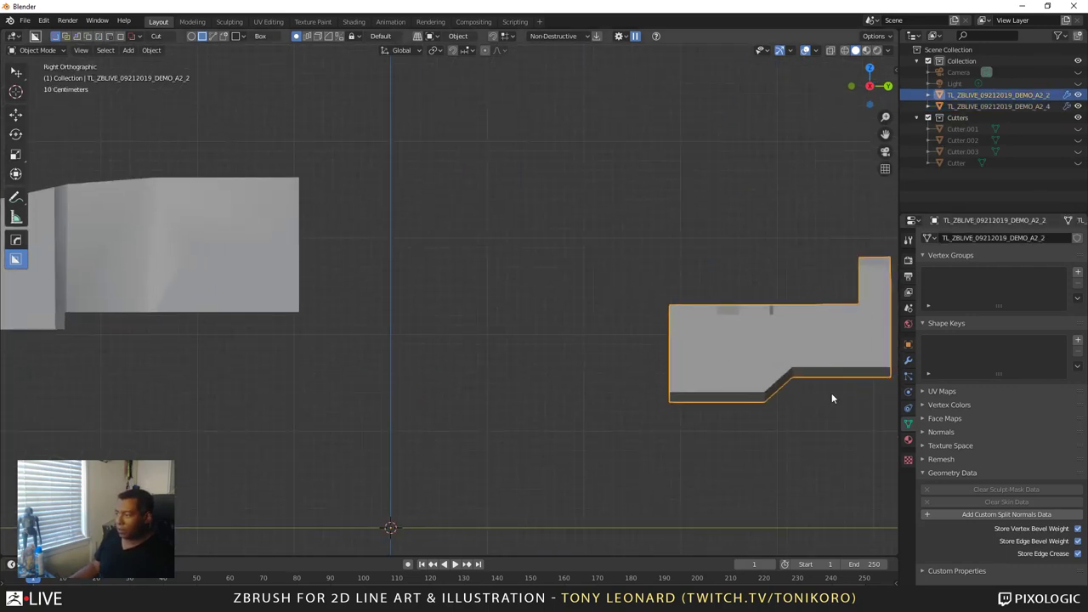
pyautogui.keyDown('ctrl'); pyautogui.scroll(-6, 503, 408); pyautogui.keyUp('ctrl')
pyautogui.rightClick(642, 374)
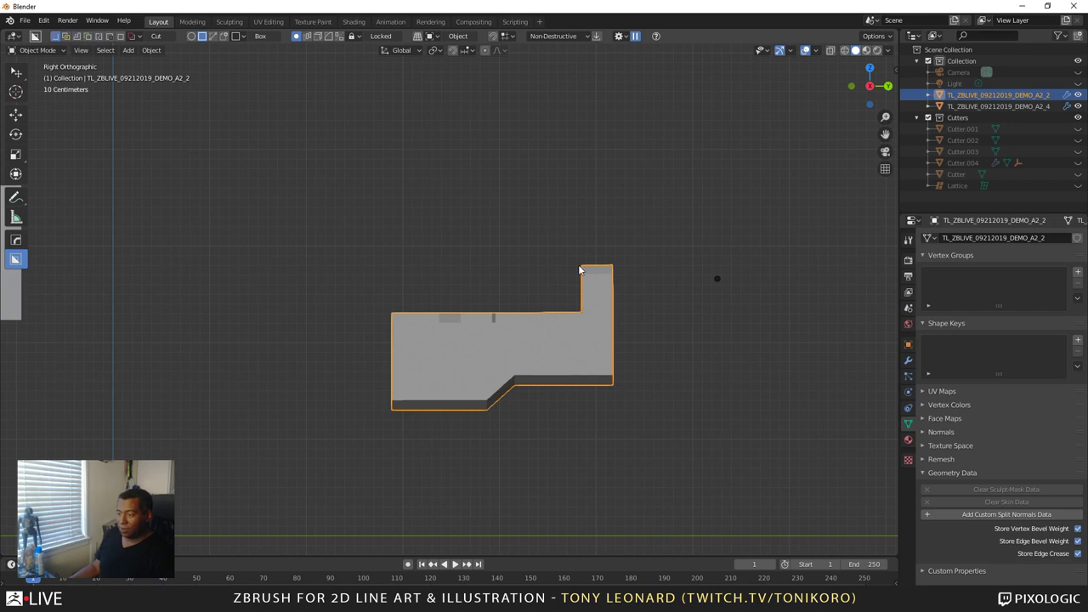
pyautogui.hotkey('alt', 'w')
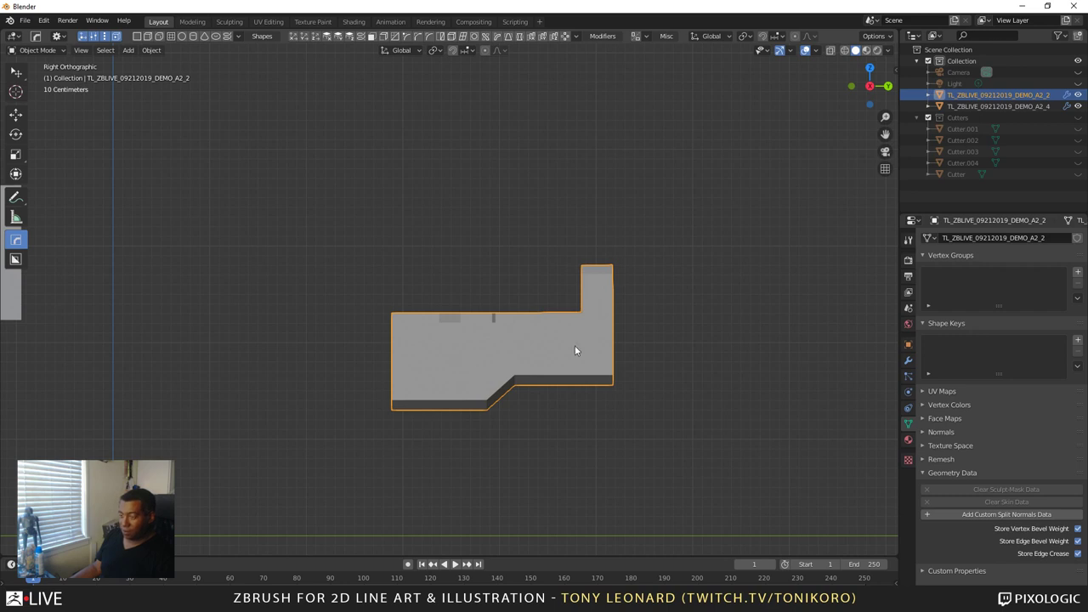
pyautogui.press('Tab')
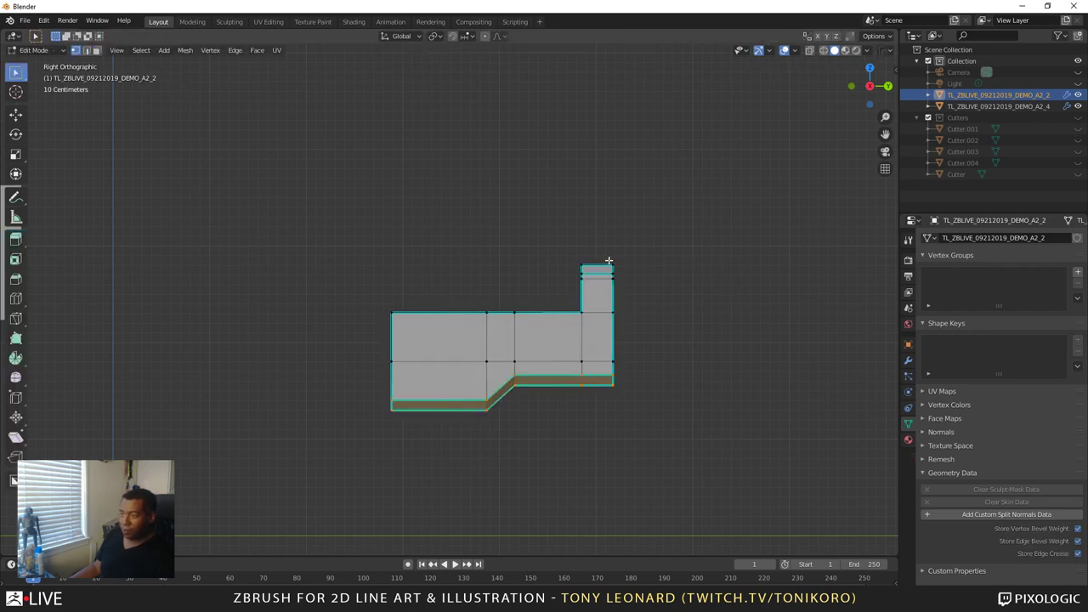
pyautogui.moveTo(559, 241); pyautogui.dragTo(588, 297)
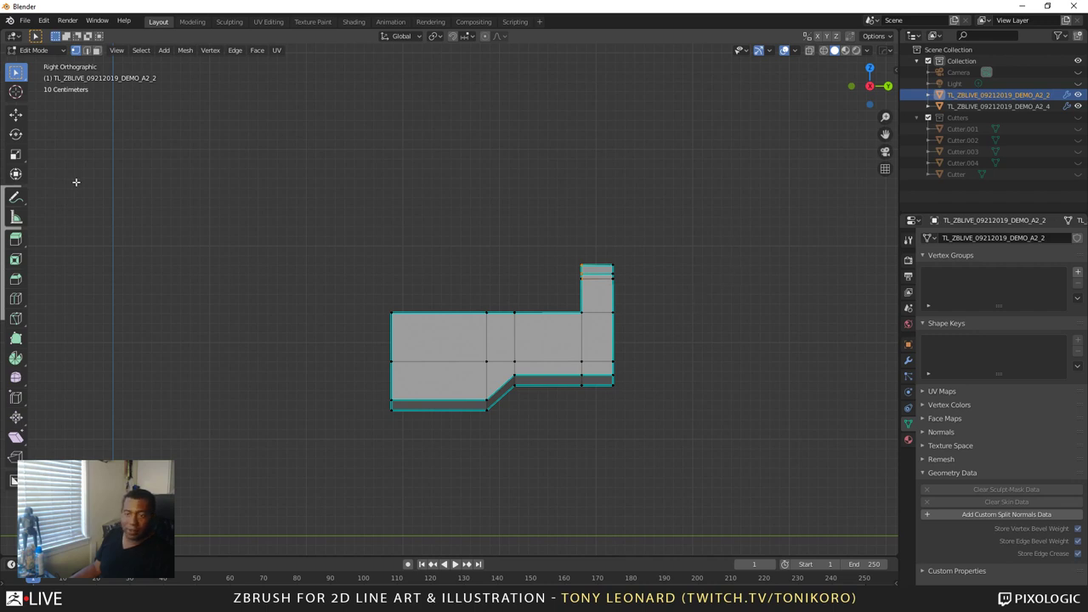
pyautogui.click(15, 113)
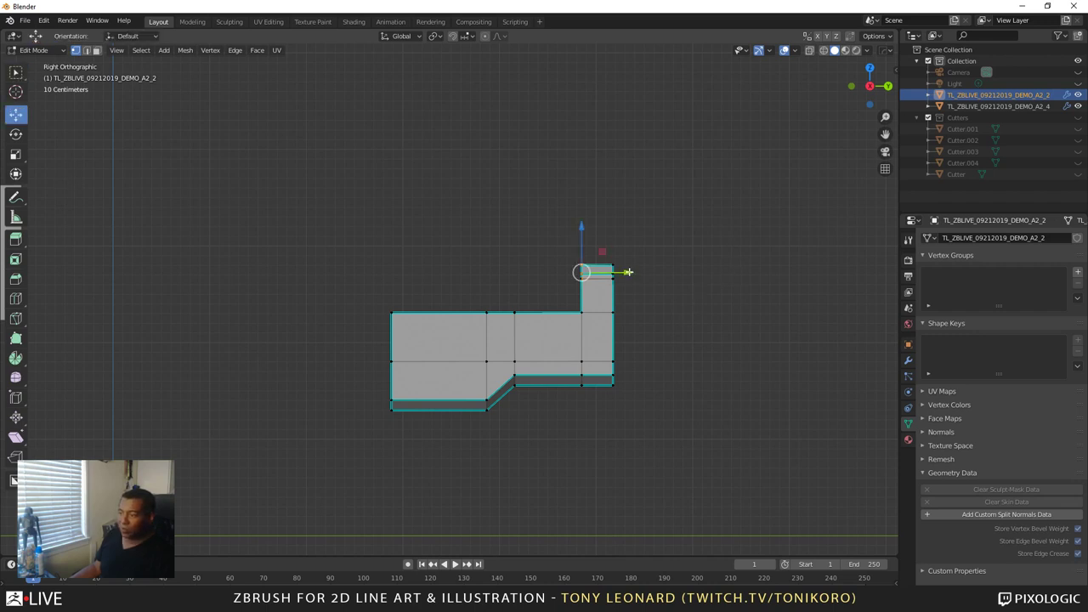
pyautogui.moveTo(628, 272); pyautogui.dragTo(636, 270)
# In wireframe, box-select the column's top vertices, slide them along Y to taper it, then exit Edit Mode
pyautogui.press('z')
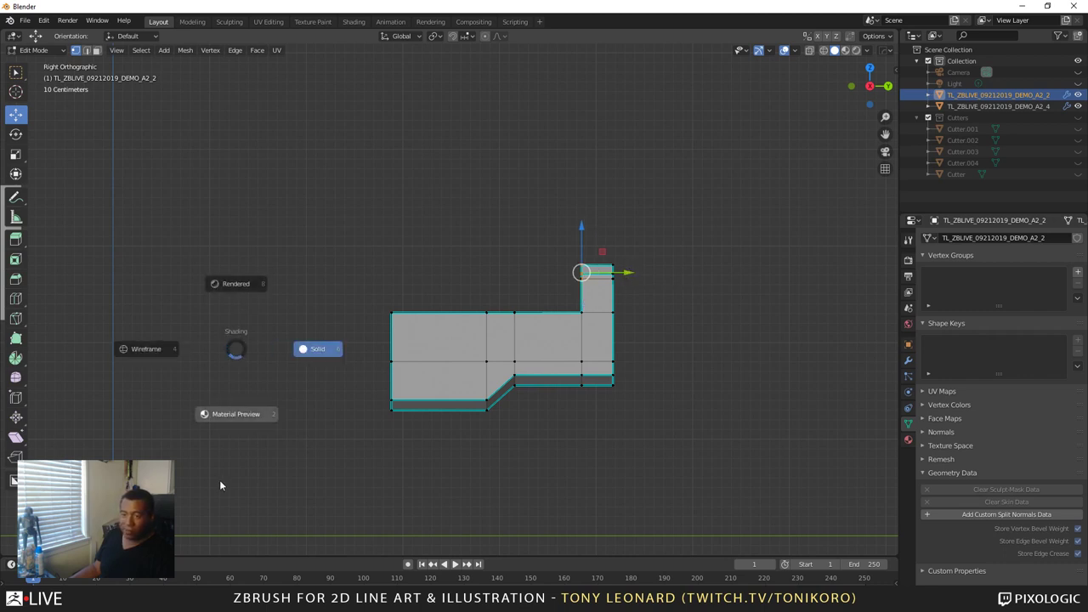
pyautogui.click(164, 355)
pyautogui.hotkey('alt', 'a')
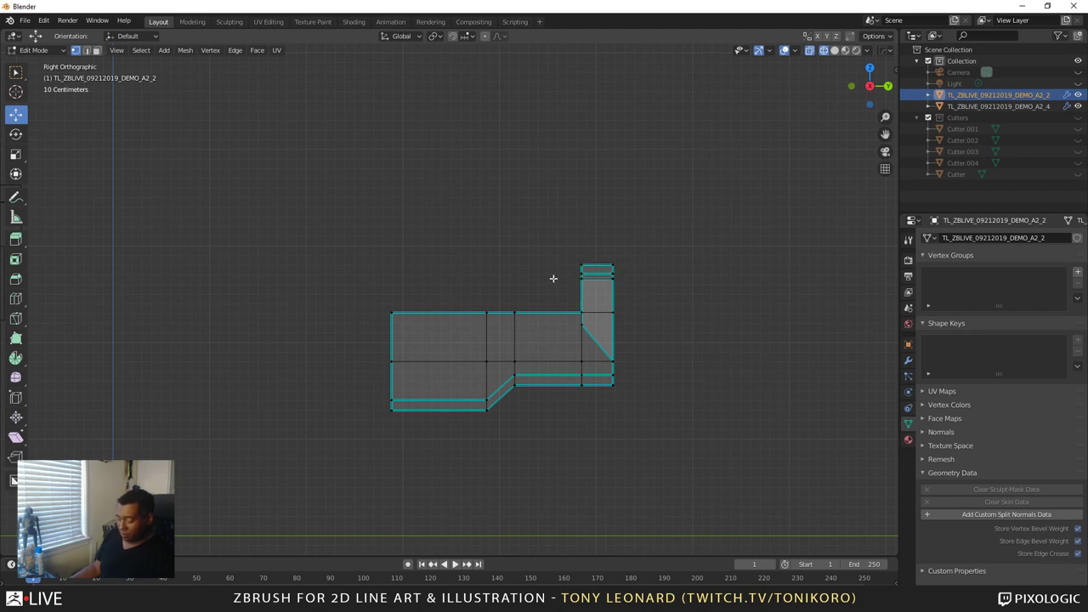
pyautogui.press('b')
pyautogui.press('Escape')
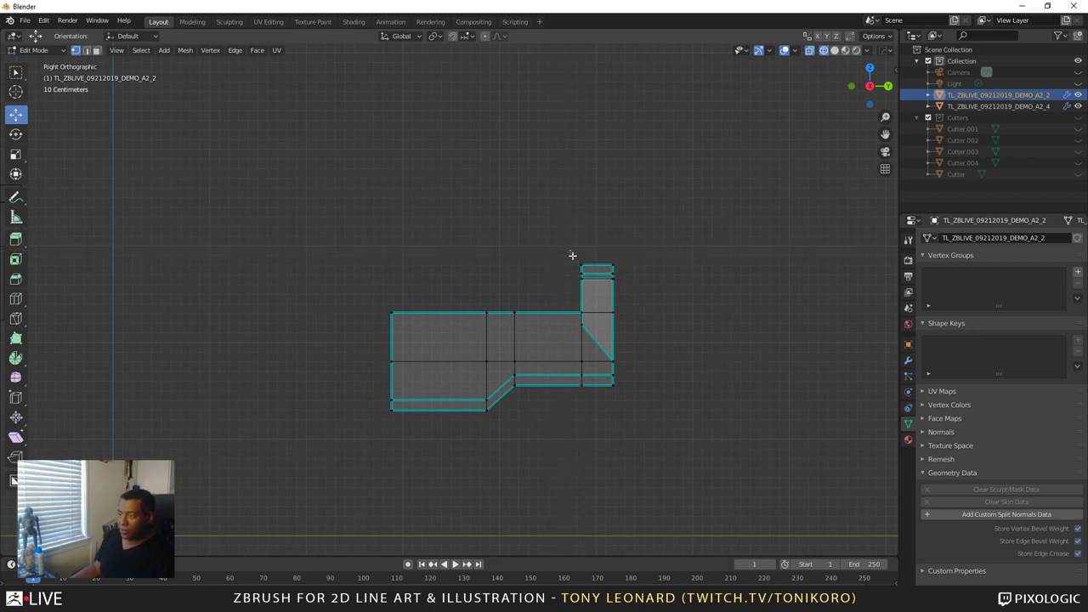
pyautogui.moveTo(570, 250); pyautogui.dragTo(599, 296)
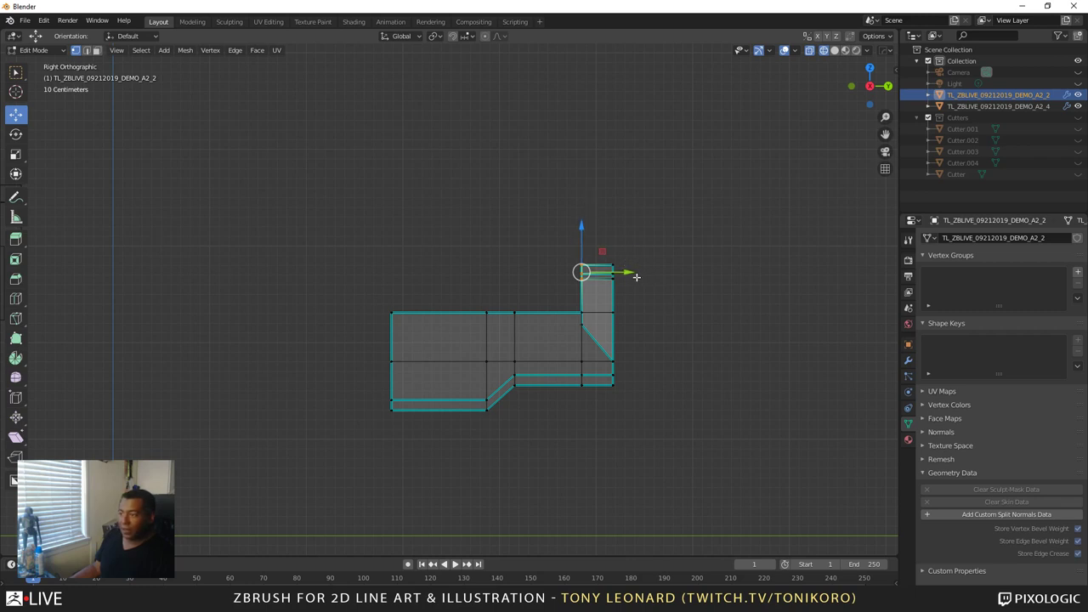
pyautogui.moveTo(636, 276); pyautogui.dragTo(641, 273)
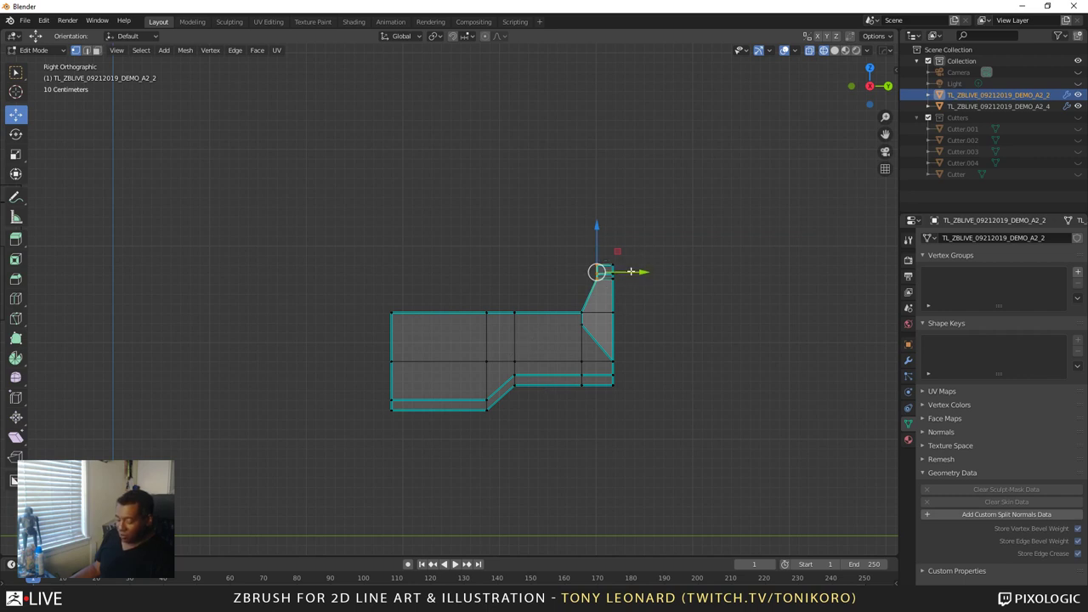
pyautogui.press('Tab')
pyautogui.scroll(-4, 651, 376)
pyautogui.press('w')
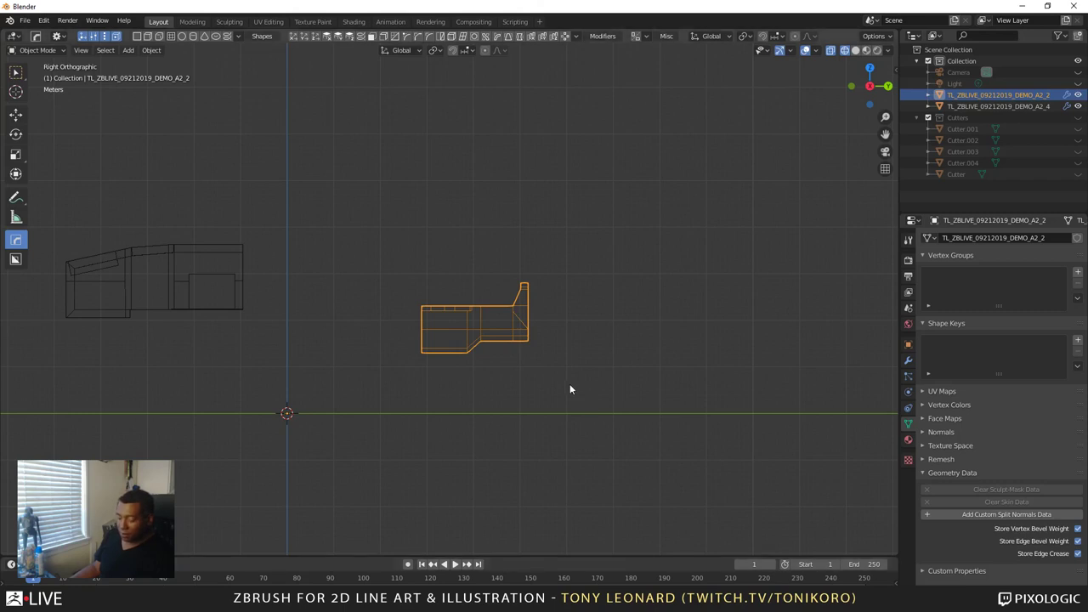
# Switch viewport shading to solid, then rendered, and orbit into a perspective view
pyautogui.press('z')
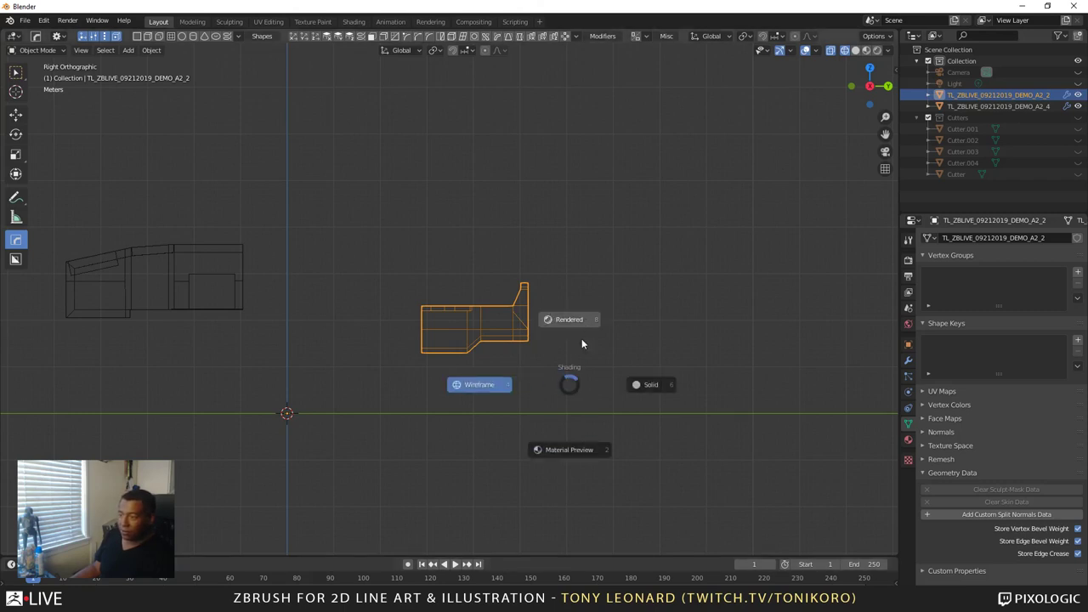
pyautogui.click(670, 390)
pyautogui.press('z')
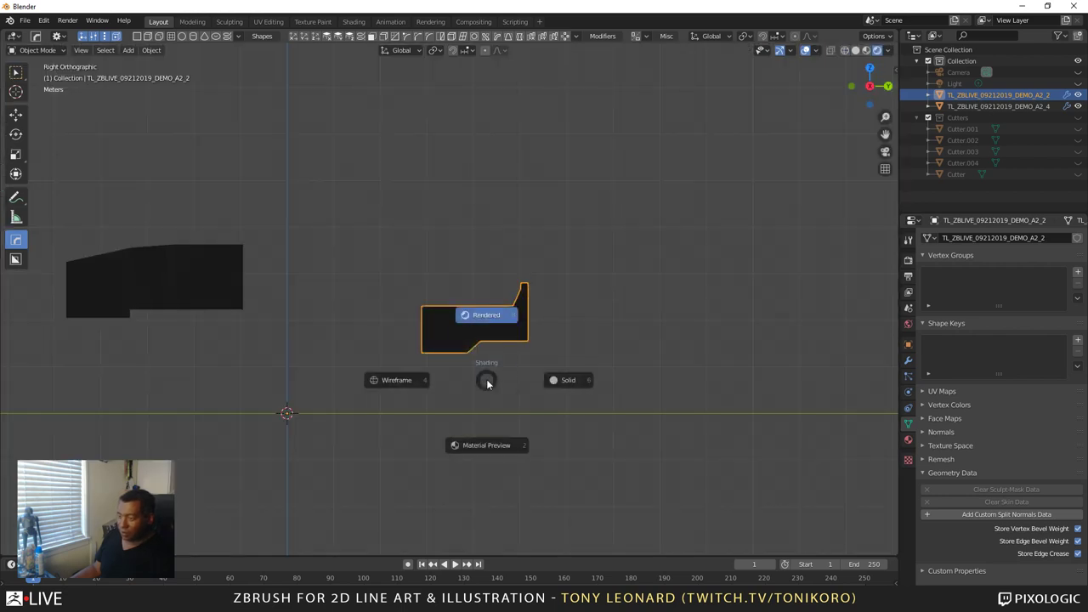
pyautogui.click(546, 379)
pyautogui.scroll(-1, 508, 394)
pyautogui.moveTo(508, 395); pyautogui.dragTo(556, 458, button='middle')
pyautogui.scroll(5, 509, 457)
pyautogui.scroll(-3, 560, 459)
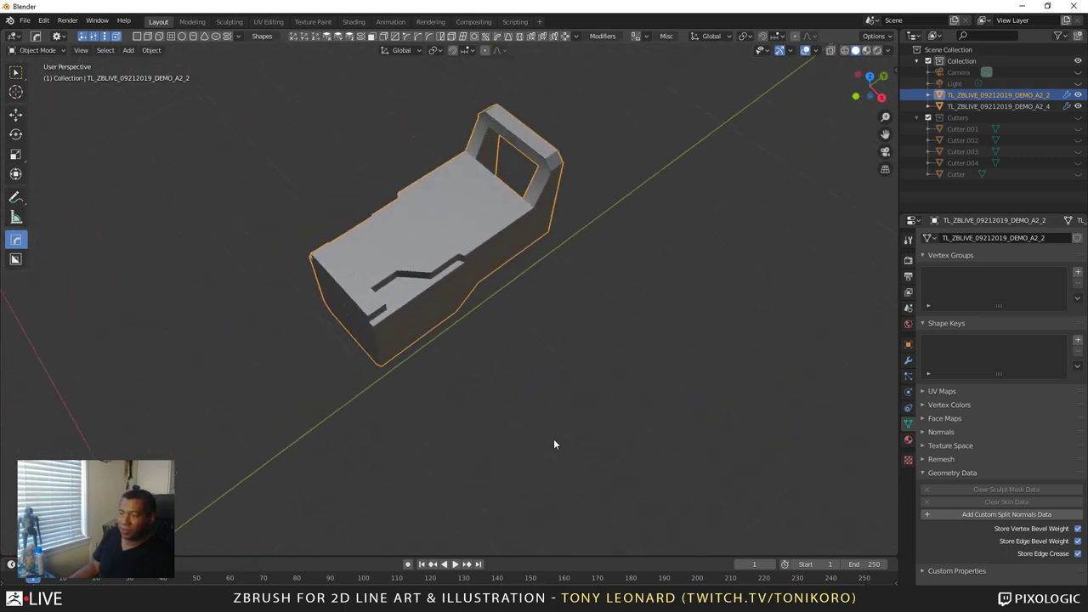
# Add the larger part to the selection and orbit around both pieces
pyautogui.keyDown('shift'); pyautogui.click(119, 455); pyautogui.keyUp('shift')
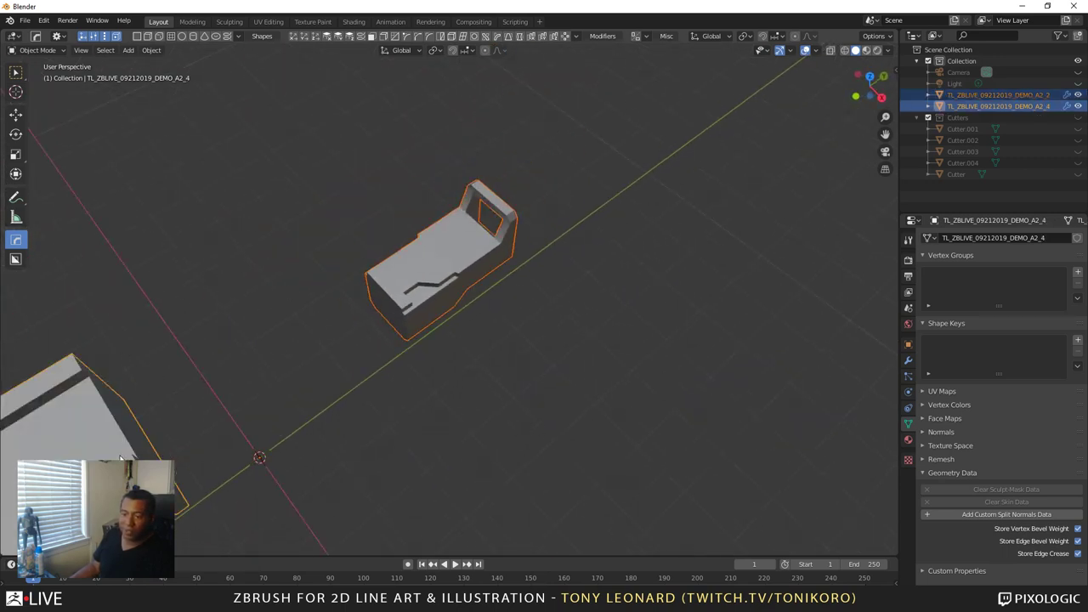
pyautogui.scroll(-5, 225, 452)
pyautogui.moveTo(251, 443); pyautogui.dragTo(232, 386, button='middle')
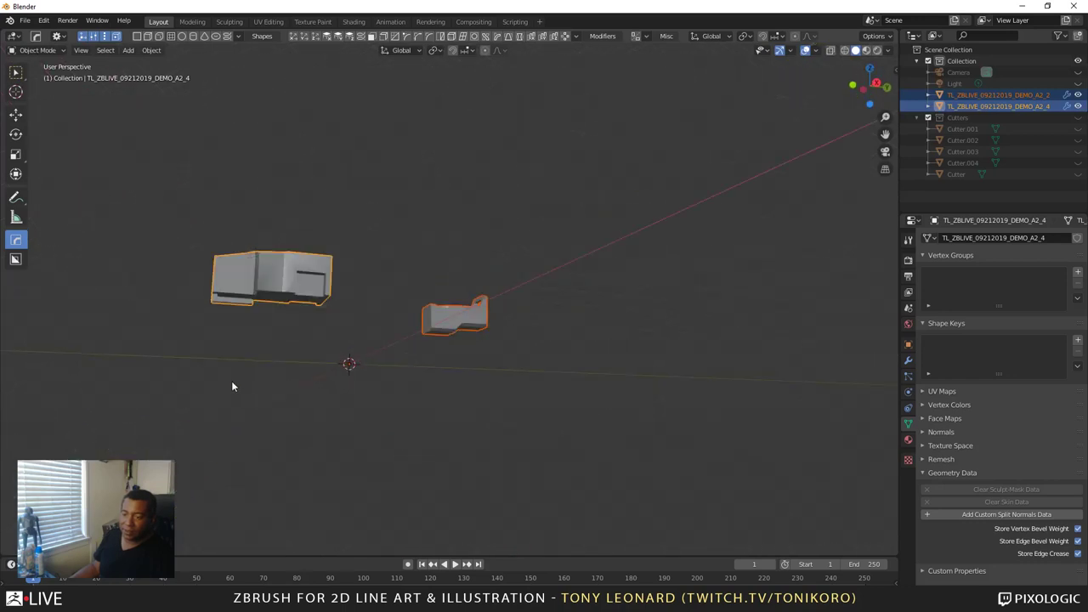
pyautogui.moveTo(425, 374); pyautogui.dragTo(629, 475, button='middle')
pyautogui.click(25, 21)
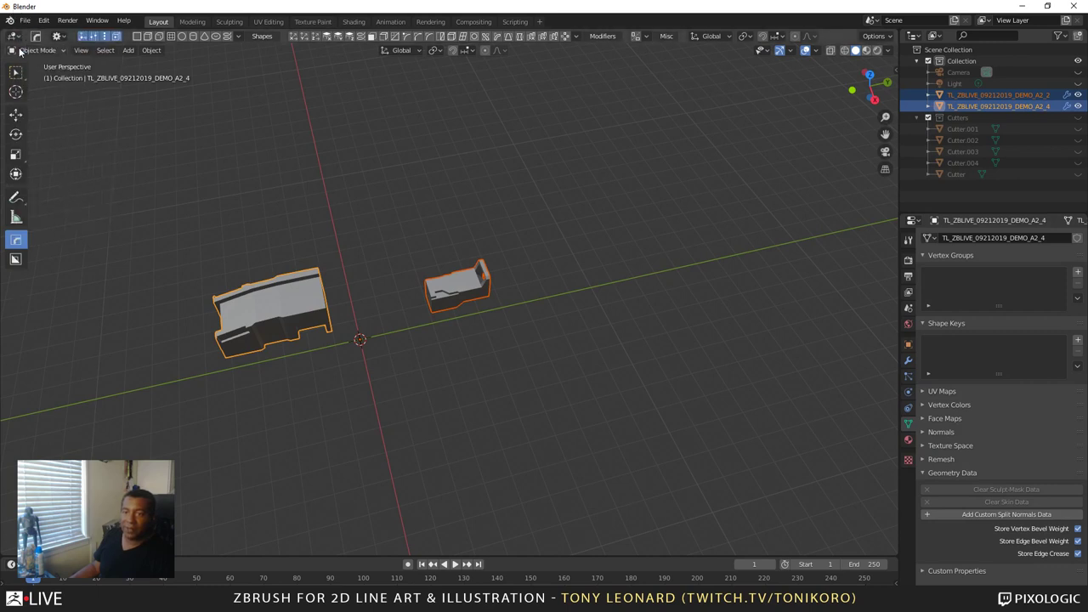
# Start an Alembic export of the pieces, then cancel it
pyautogui.click(24, 21)
pyautogui.moveTo(85, 185)
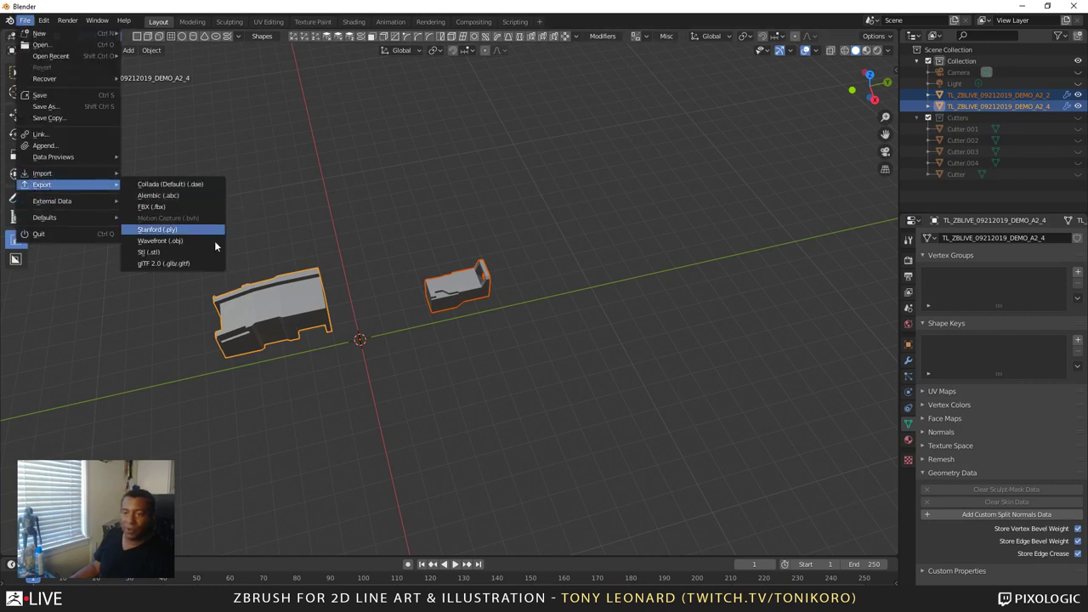
pyautogui.click(214, 198)
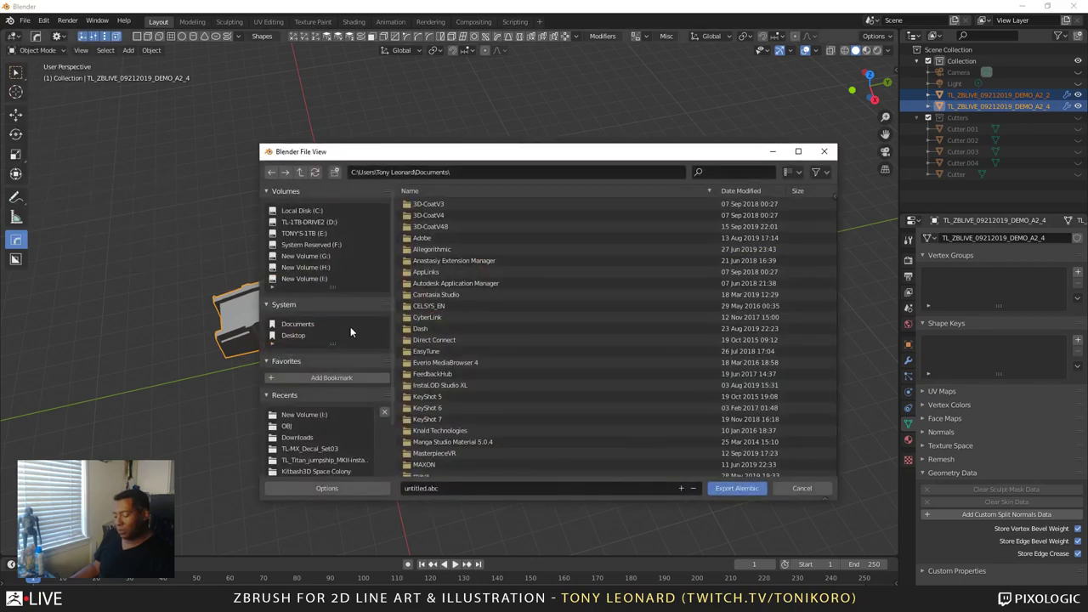
pyautogui.press('Escape')
# Export the selected pieces as FBX named test_parts_a.fbx onto the New Volume (I:) drive
pyautogui.click(24, 21)
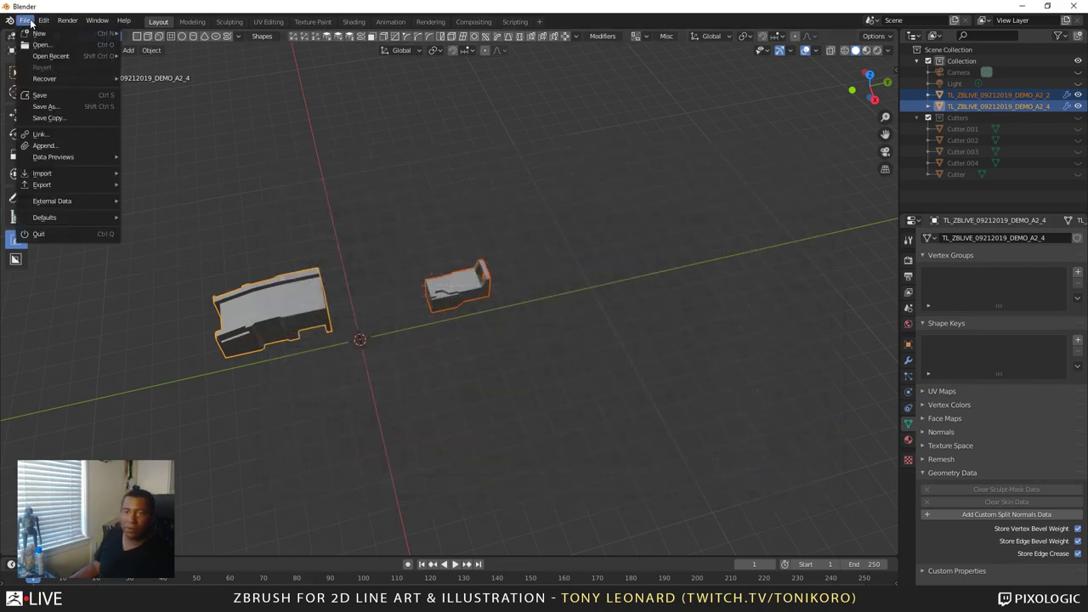
pyautogui.moveTo(54, 183)
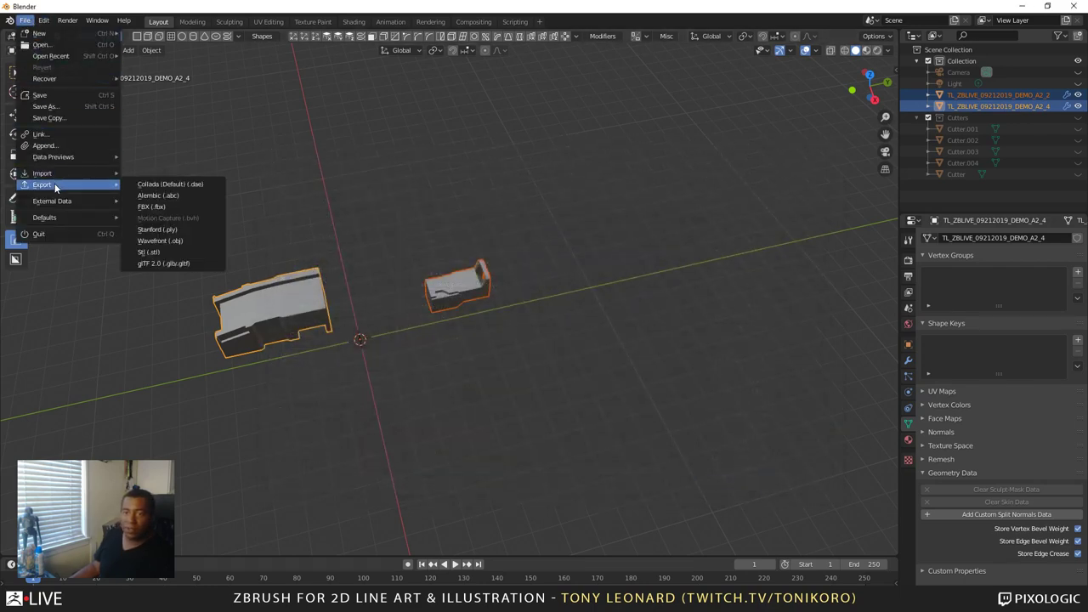
pyautogui.click(182, 207)
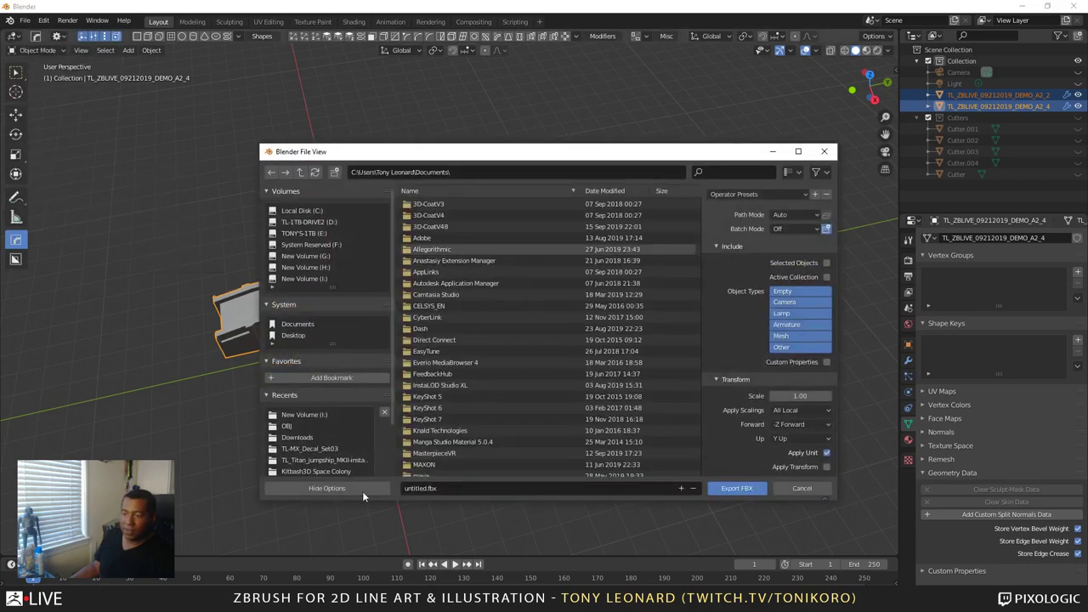
pyautogui.scroll(-3, 340, 399)
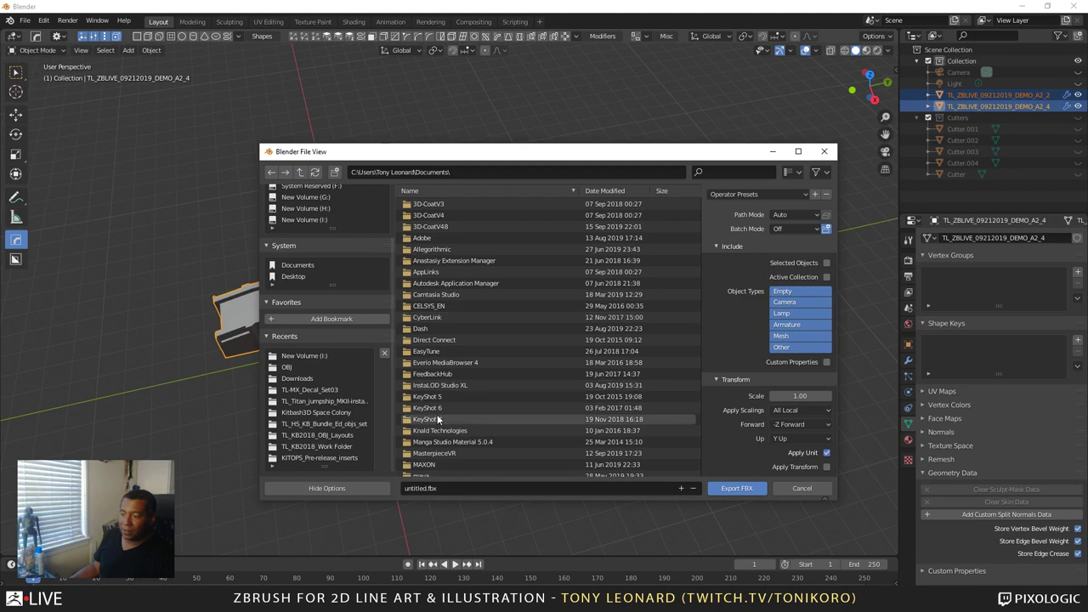
pyautogui.click(429, 489)
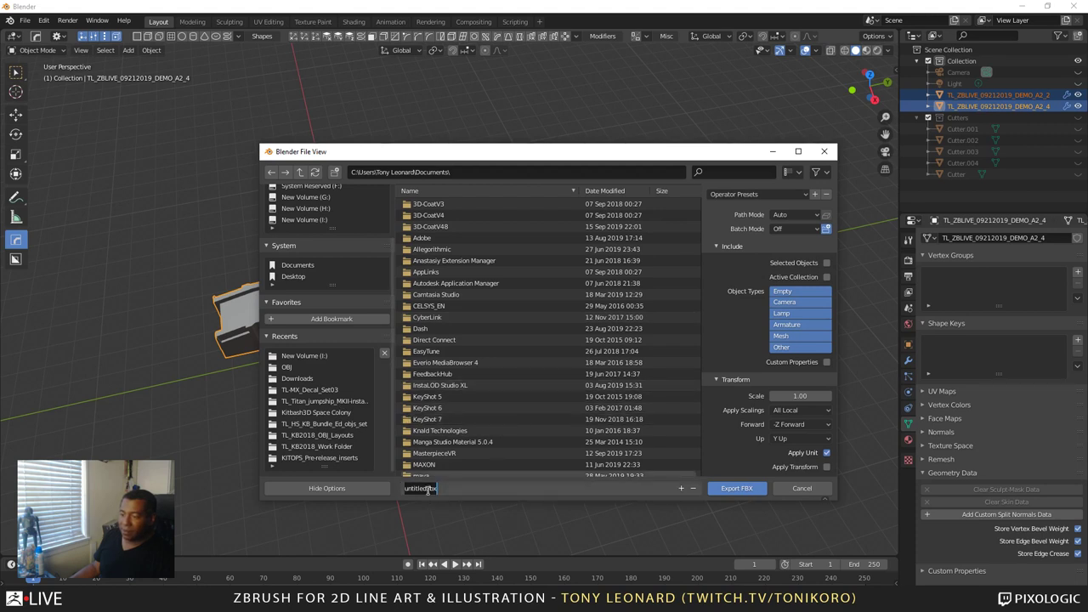
pyautogui.click(426, 488)
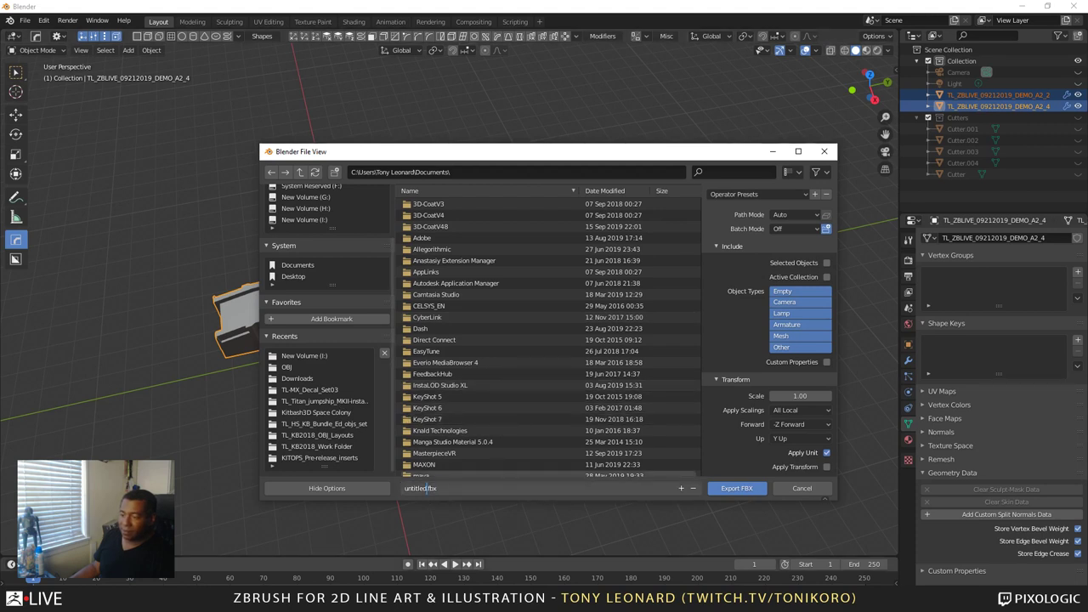
pyautogui.press('BackSpace')
pyautogui.press('BackSpace')
pyautogui.press('BackSpace')
pyautogui.press('BackSpace')
pyautogui.press('BackSpace')
pyautogui.press('BackSpace')
pyautogui.press('BackSpace')
pyautogui.press('BackSpace')
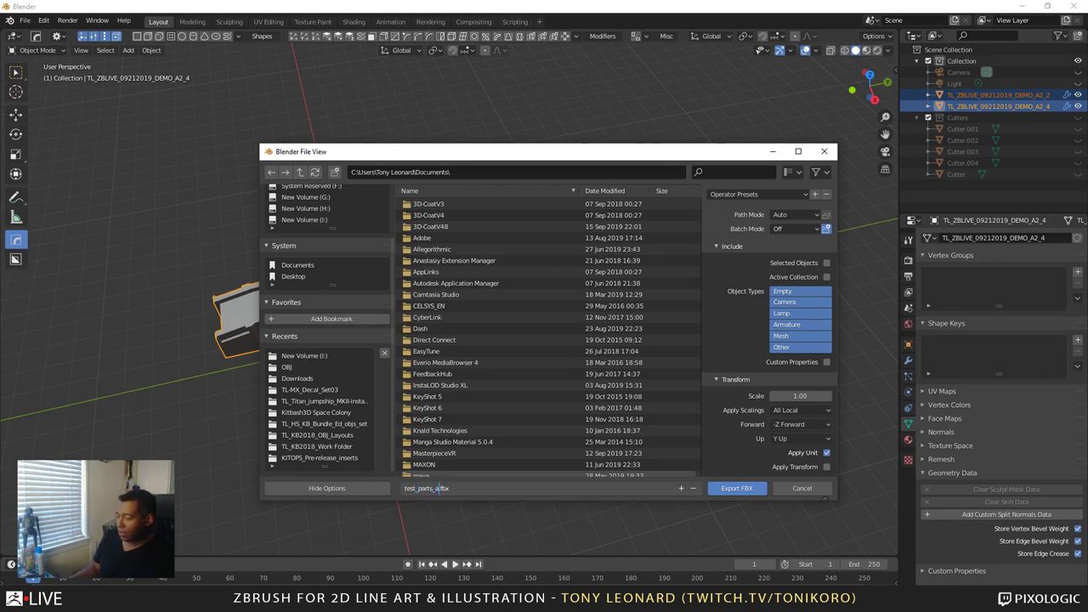
pyautogui.click(314, 223)
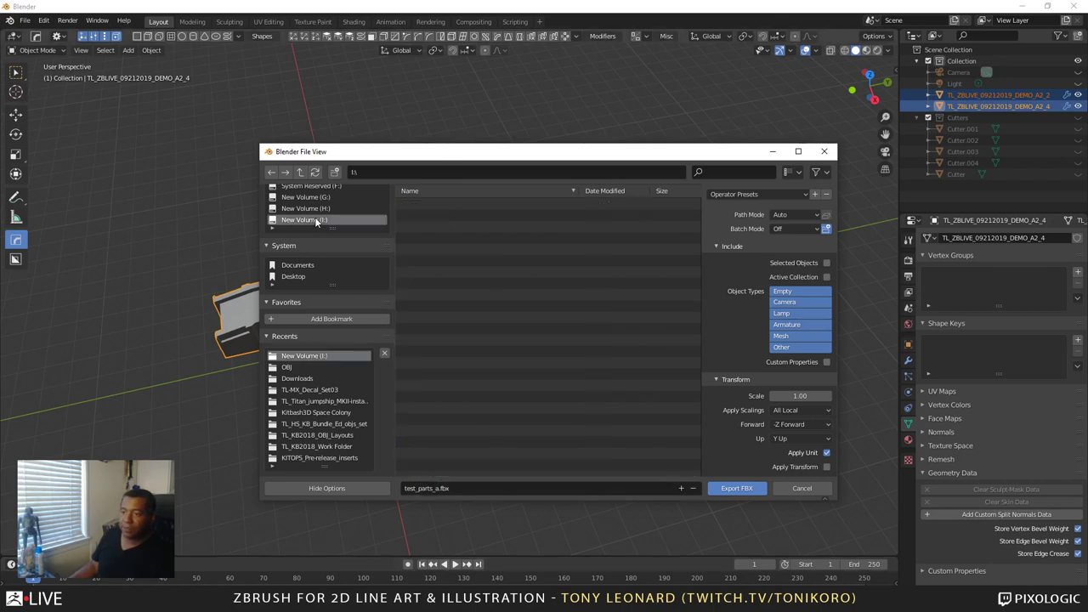
pyautogui.click(745, 488)
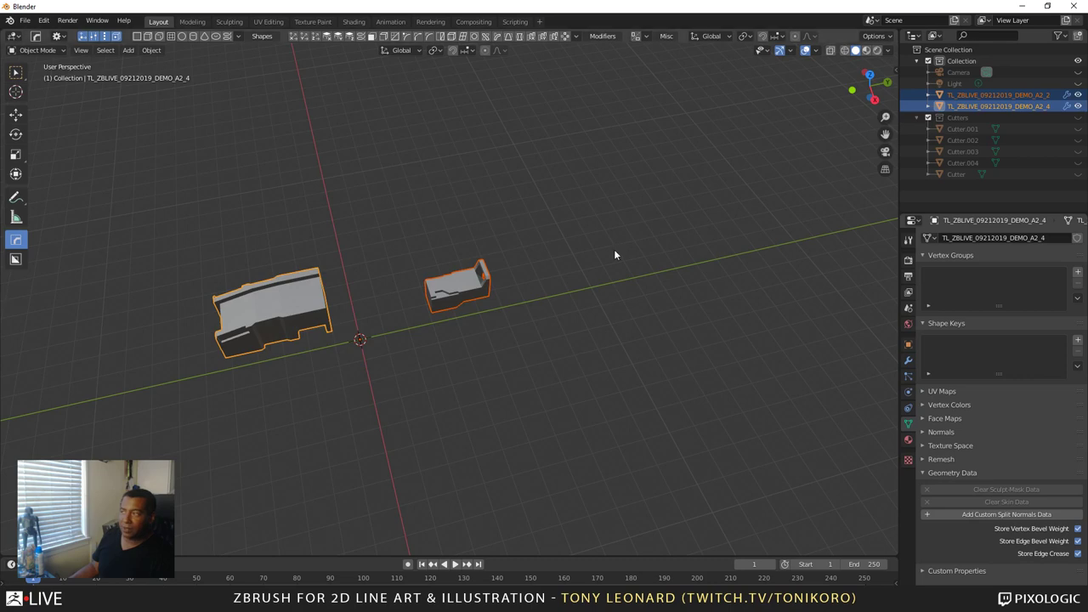
# Switch to ZBrush, append a star PolyMesh3D subtool and make PolyMesh3D1 active
pyautogui.click(1023, 6)
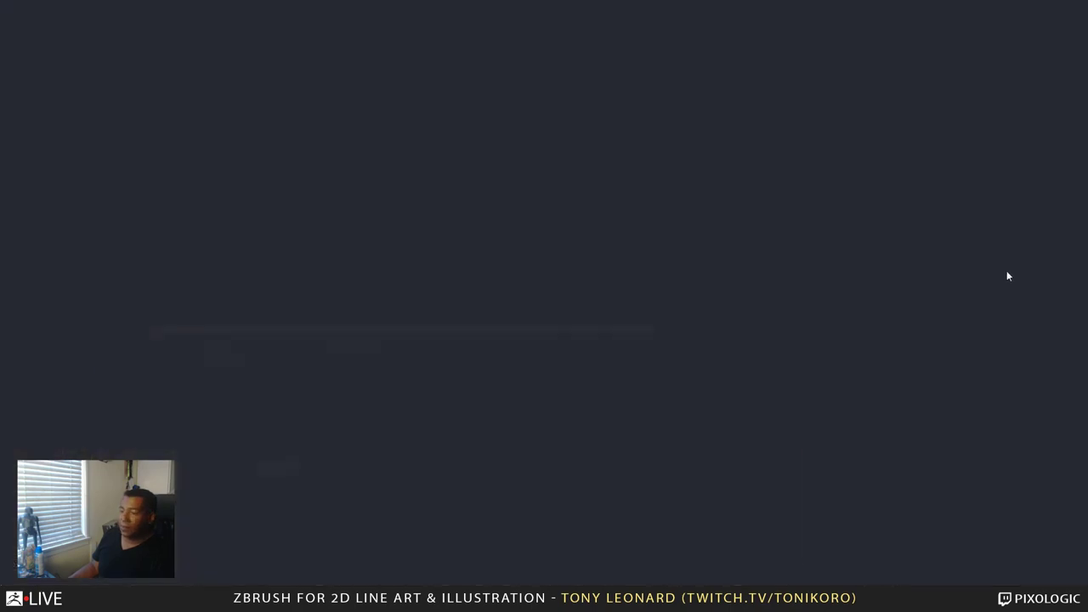
pyautogui.hotkey('alt', 'Tab')
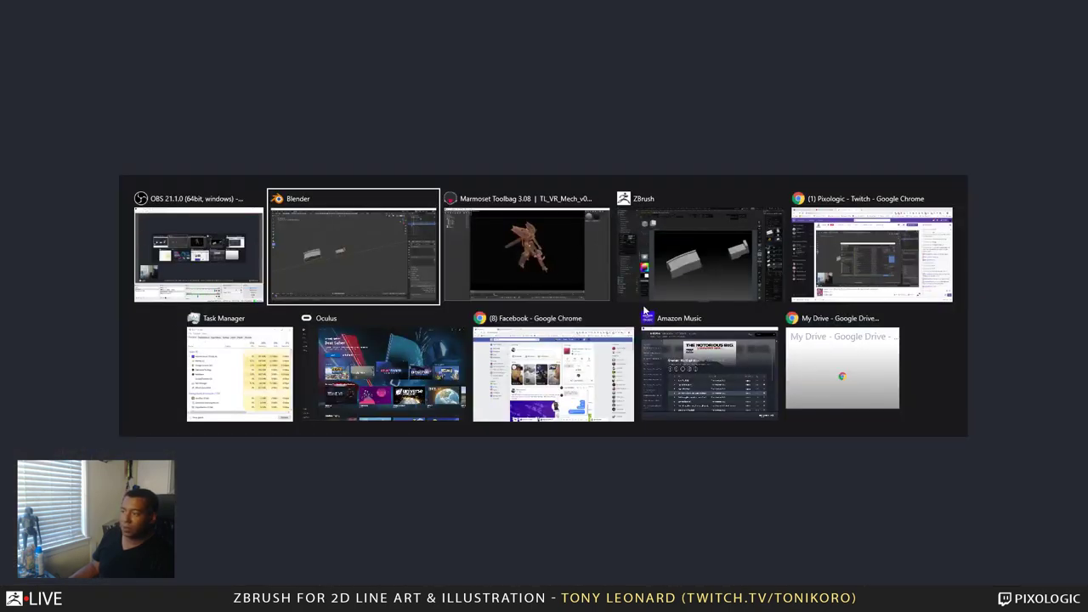
pyautogui.click(671, 263)
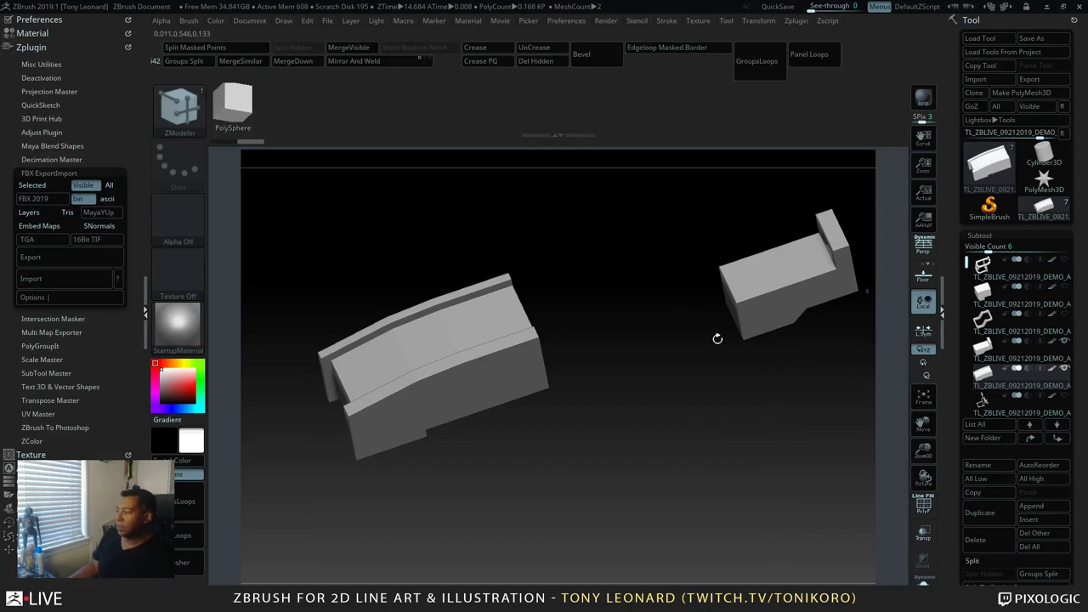
pyautogui.click(1031, 506)
pyautogui.click(761, 421)
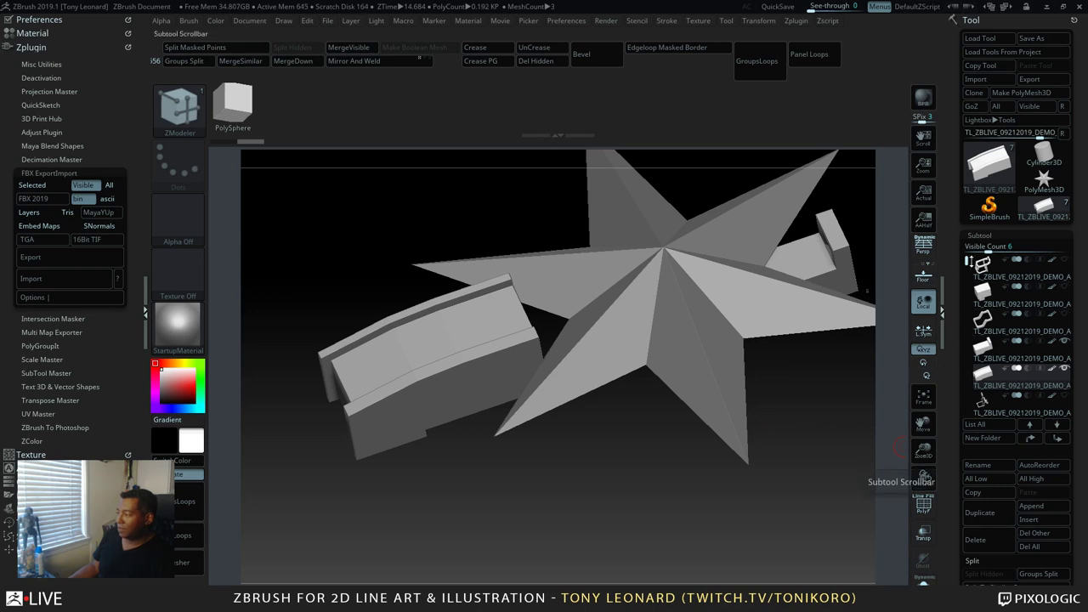
pyautogui.scroll(-3, 1015, 340)
pyautogui.click(982, 348)
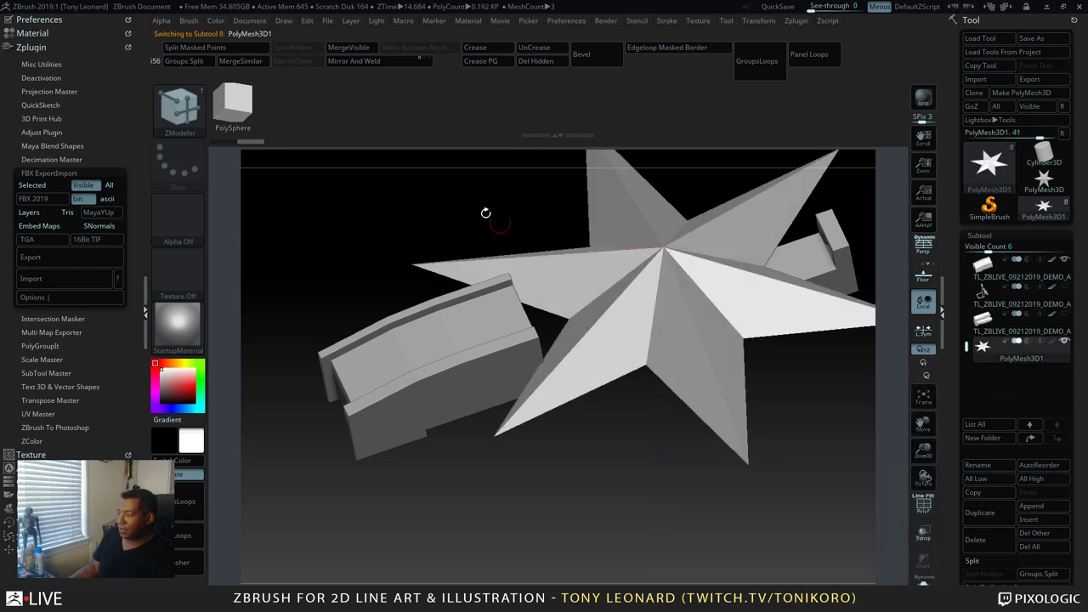
# Browse the Tool Import dialog's file types, then cancel the import
pyautogui.click(975, 78)
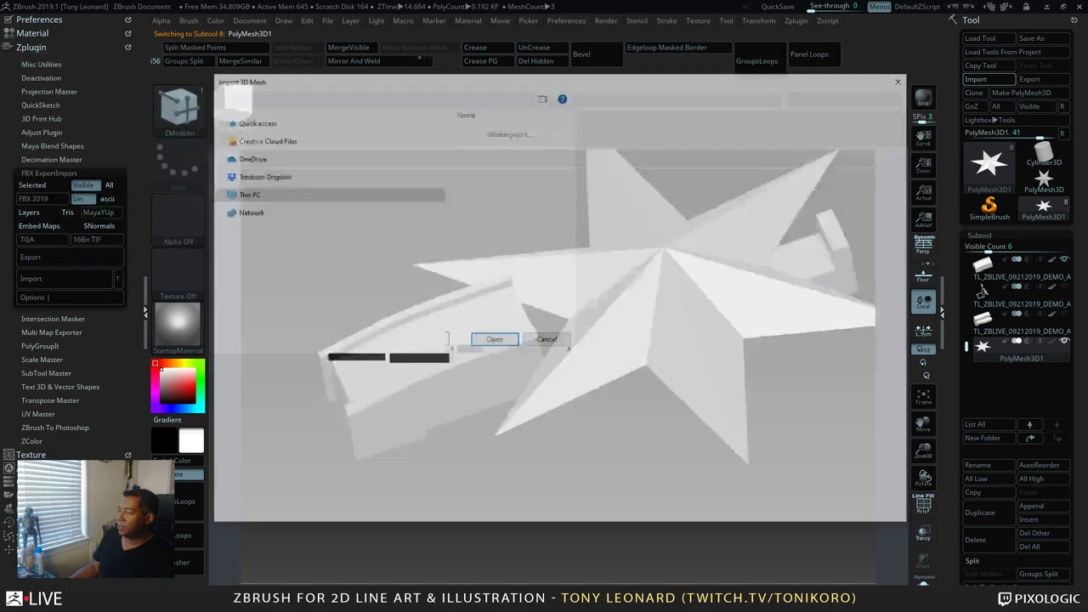
pyautogui.scroll(-10, 578, 316)
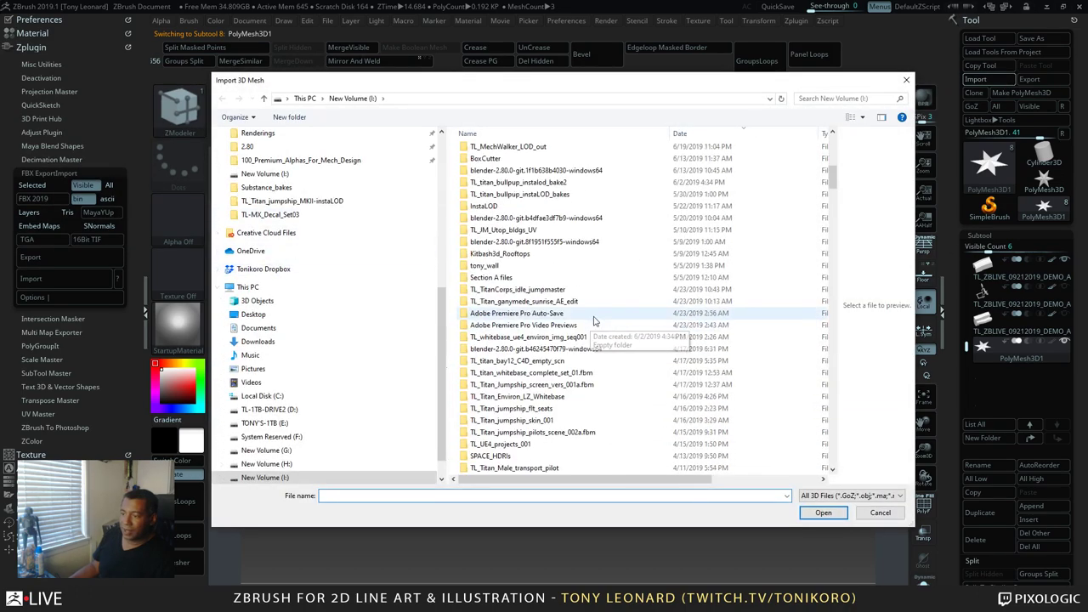
pyautogui.scroll(-15, 612, 321)
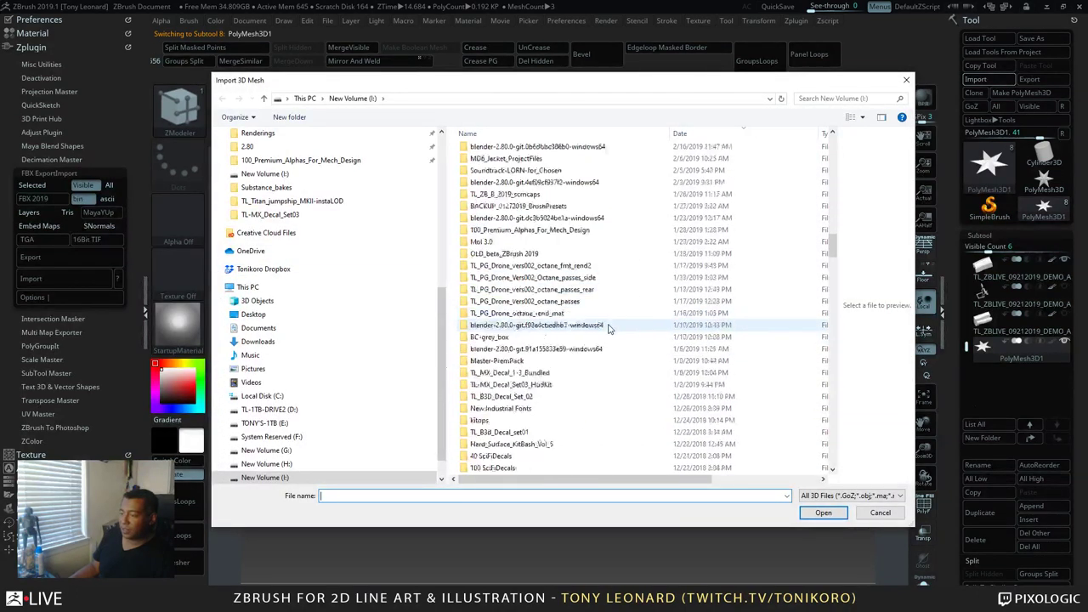
pyautogui.scroll(-6, 609, 325)
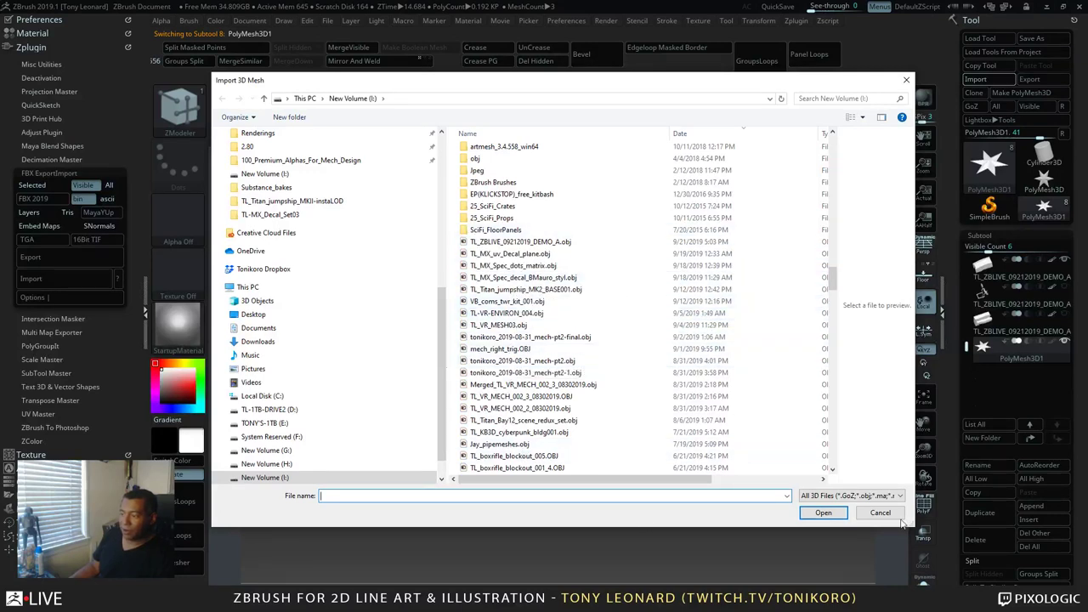
pyautogui.click(868, 500)
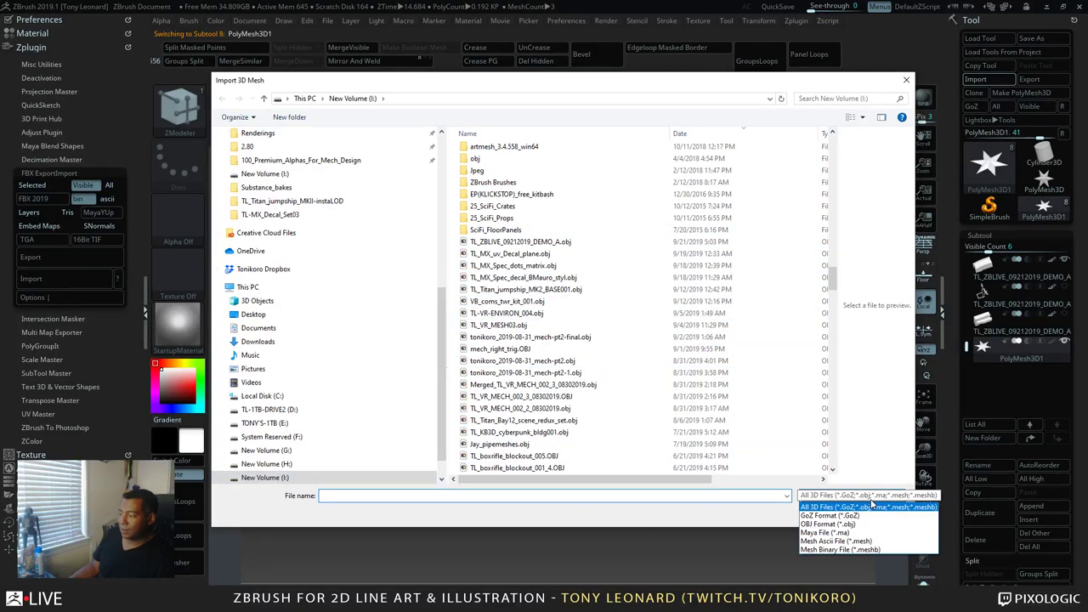
pyautogui.click(689, 520)
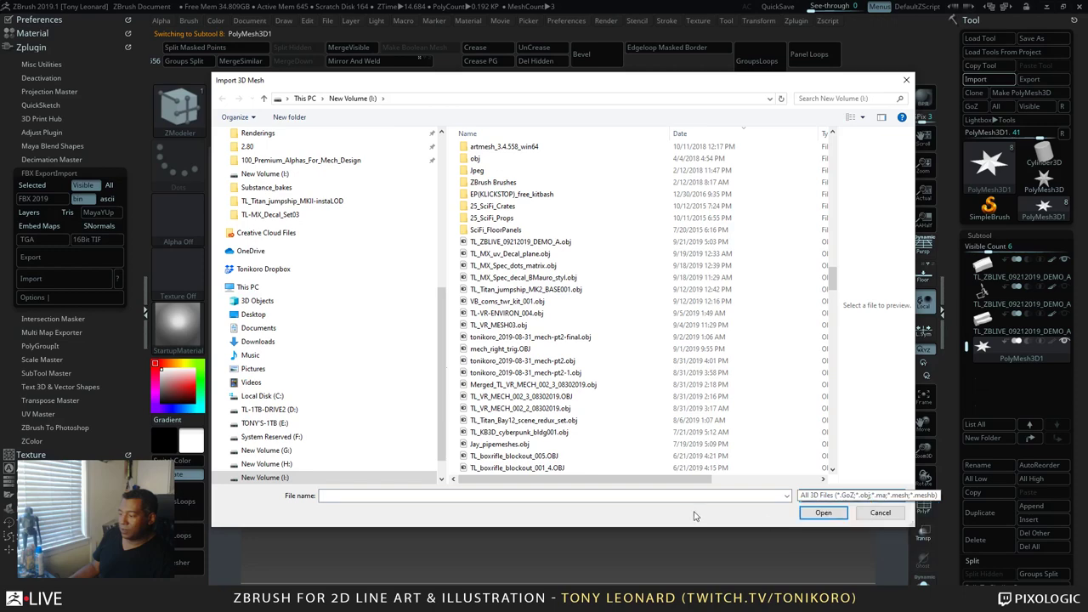
pyautogui.click(878, 512)
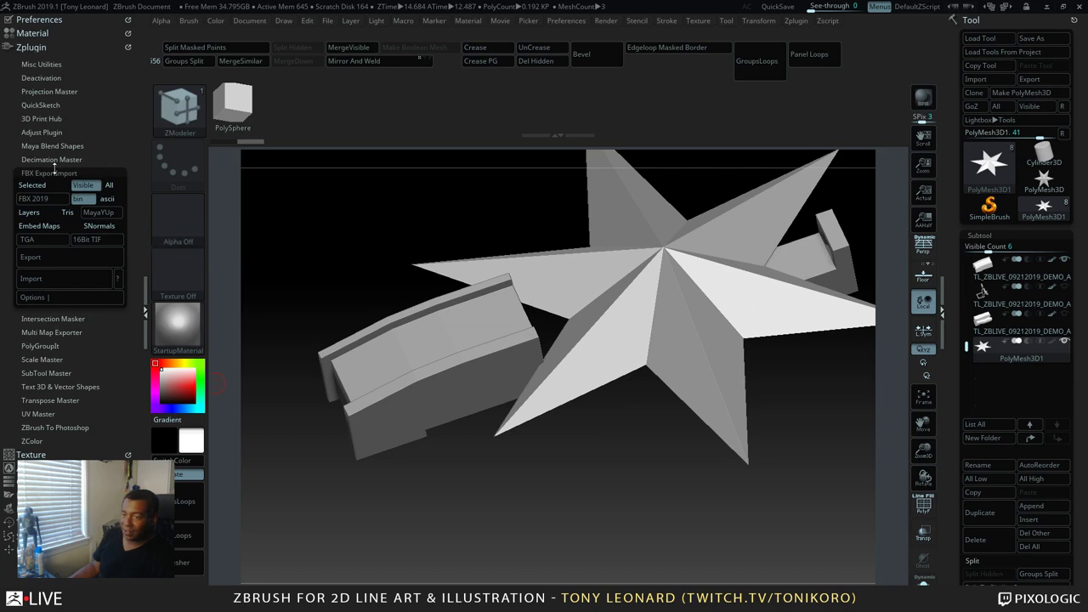
# Import test_parts_a.fbx through the FBX ExportImport plugin
pyautogui.click(80, 281)
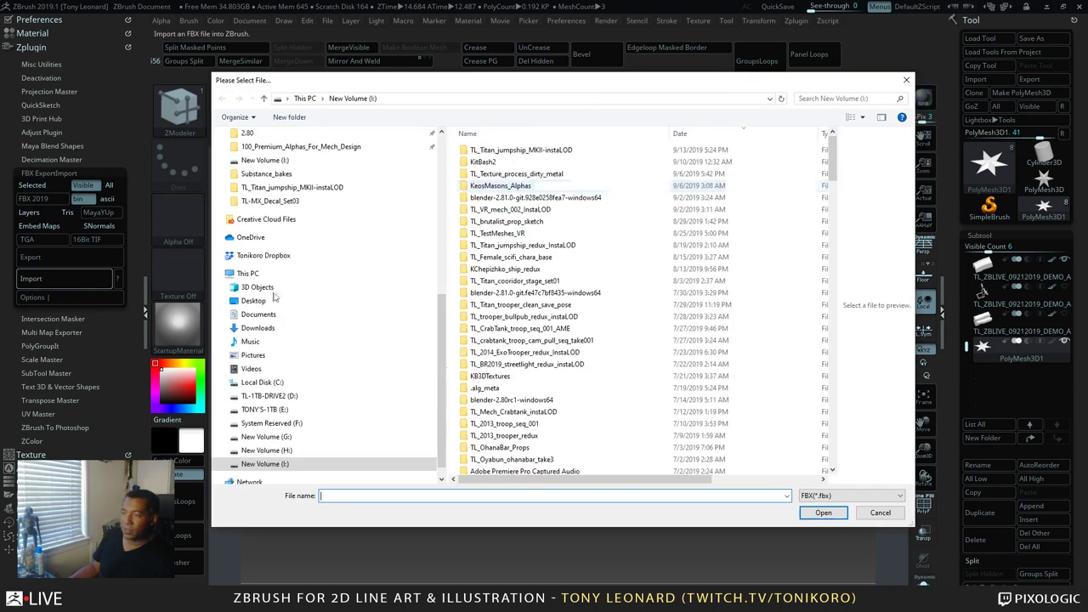
pyautogui.scroll(-15, 654, 379)
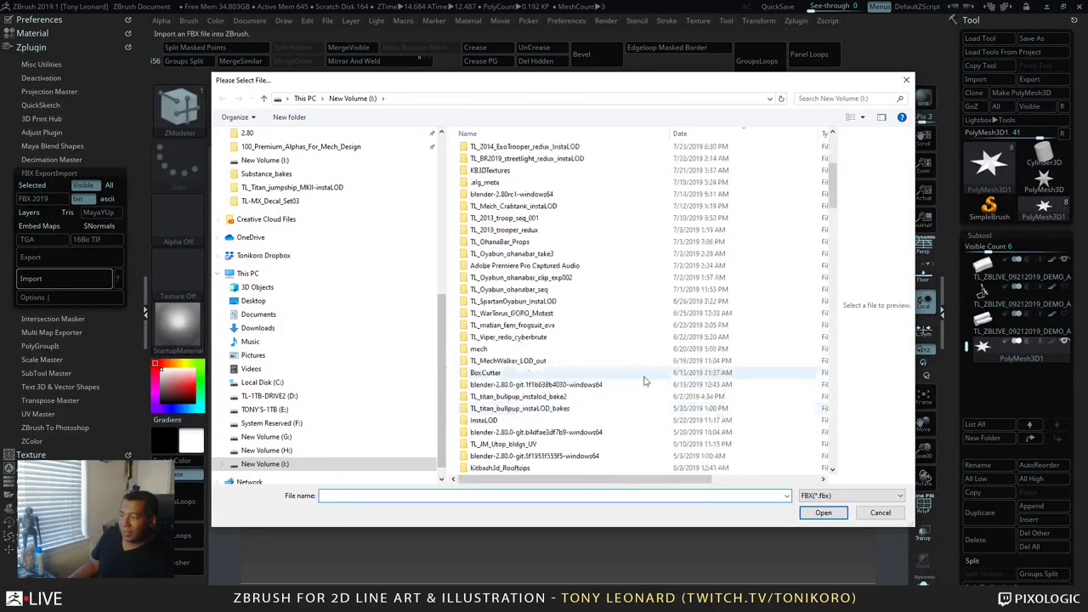
pyautogui.scroll(-12, 663, 374)
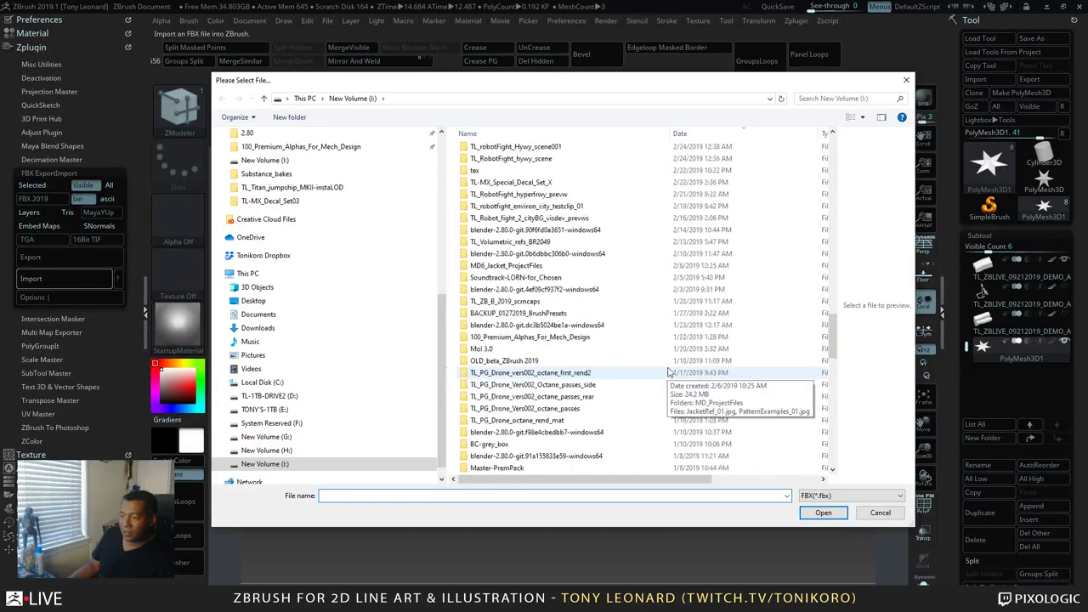
pyautogui.click(567, 314)
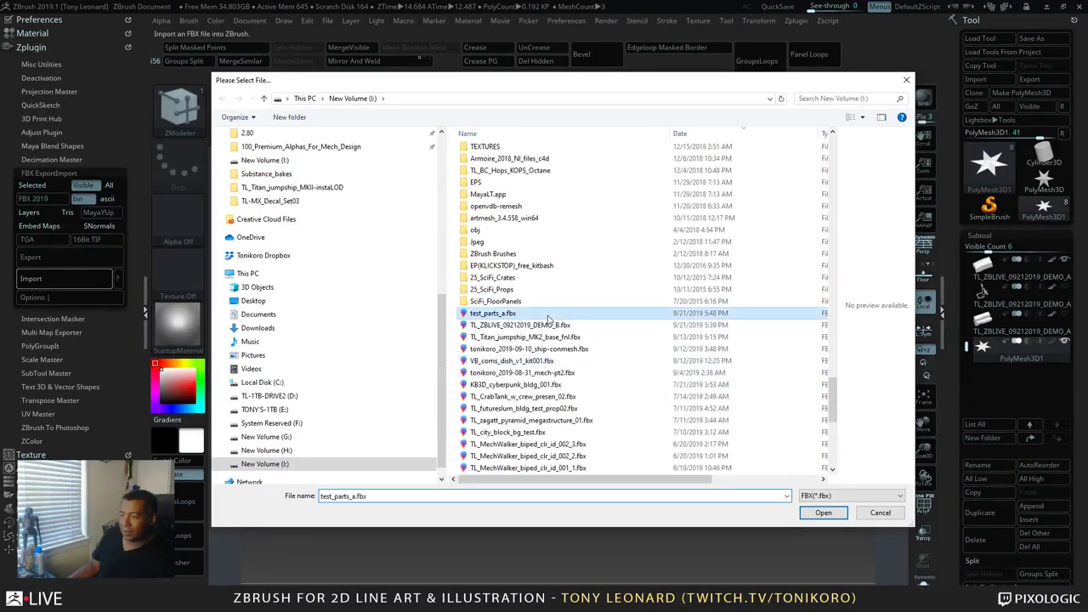
pyautogui.click(824, 514)
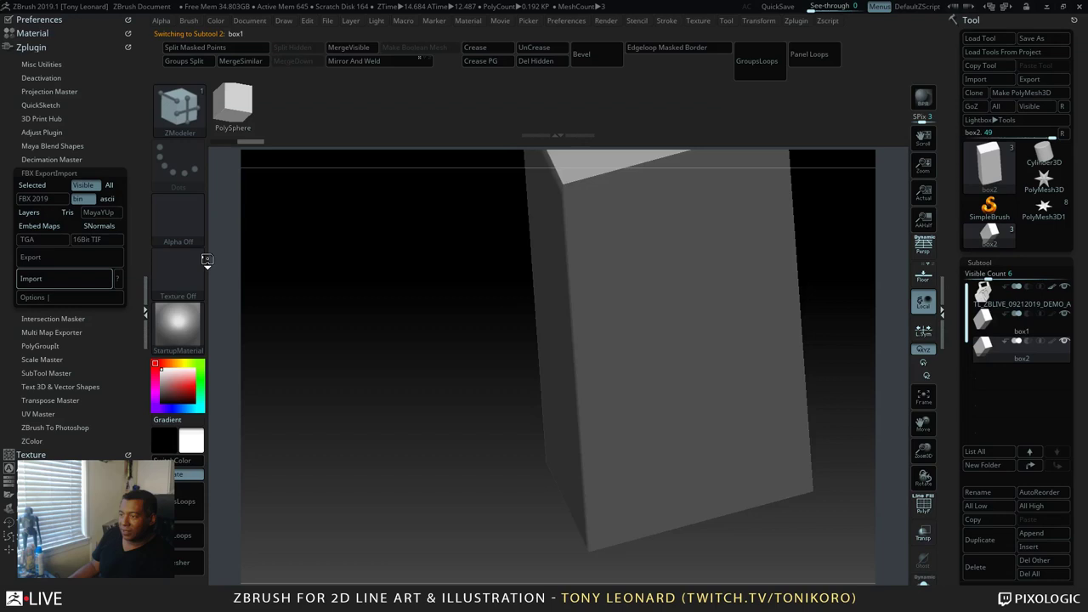
# Orbit the ZBrush canvas to inspect the imported cut parts from several angles
pyautogui.moveTo(416, 422); pyautogui.dragTo(745, 484)
pyautogui.moveTo(680, 510); pyautogui.dragTo(705, 574)
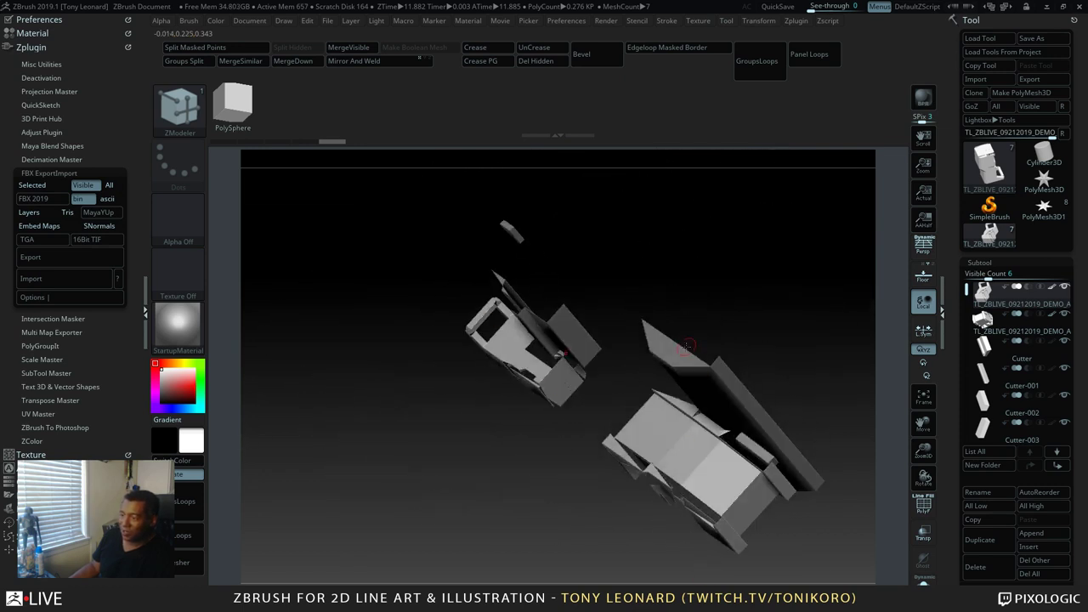
pyautogui.moveTo(685, 348); pyautogui.dragTo(541, 540)
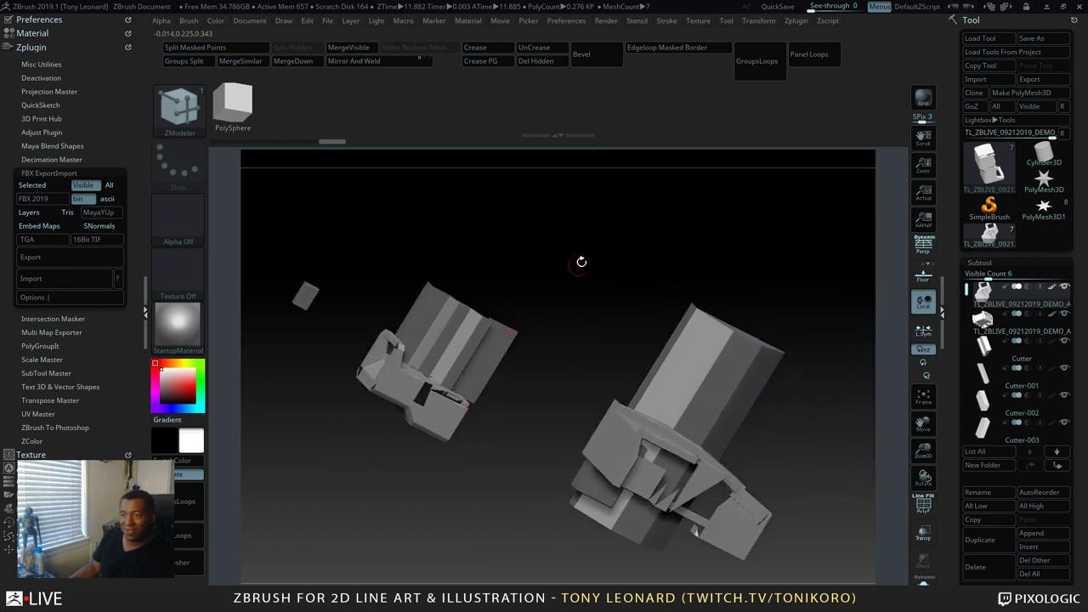
pyautogui.moveTo(581, 262); pyautogui.dragTo(594, 294)
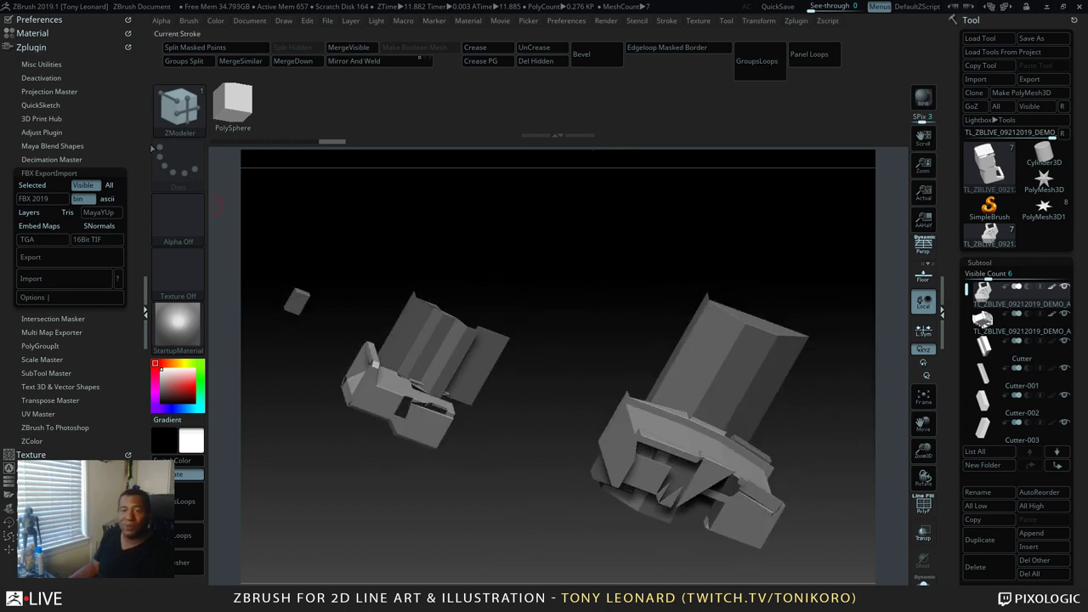
pyautogui.moveTo(529, 393); pyautogui.dragTo(502, 374)
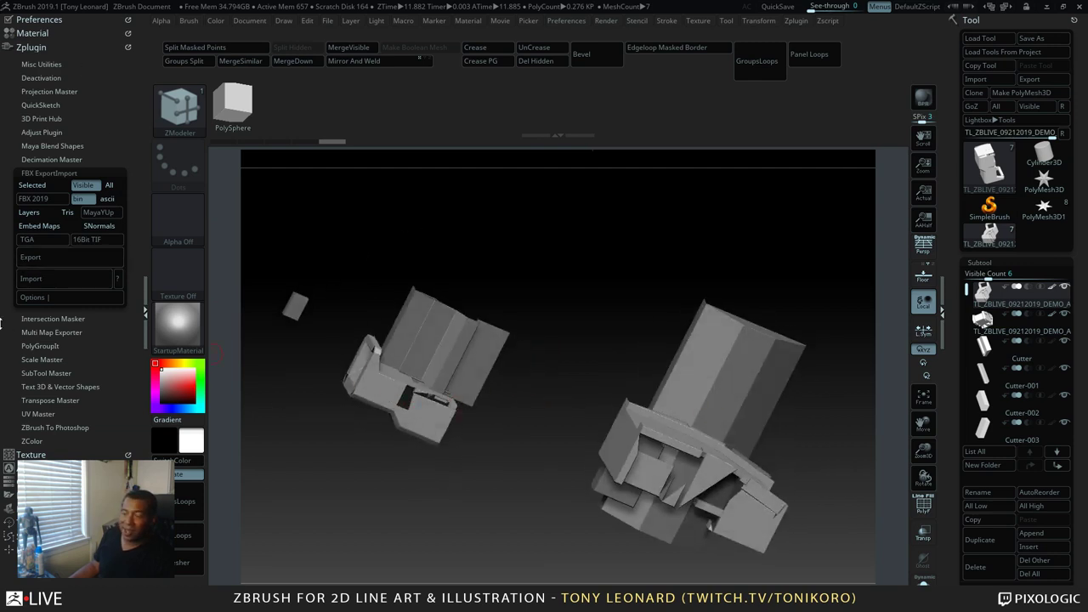
# Collapse the FBX ExportImport options and Zplugin palette, then switch to Blender
pyautogui.press('shift')
pyautogui.click(52, 173)
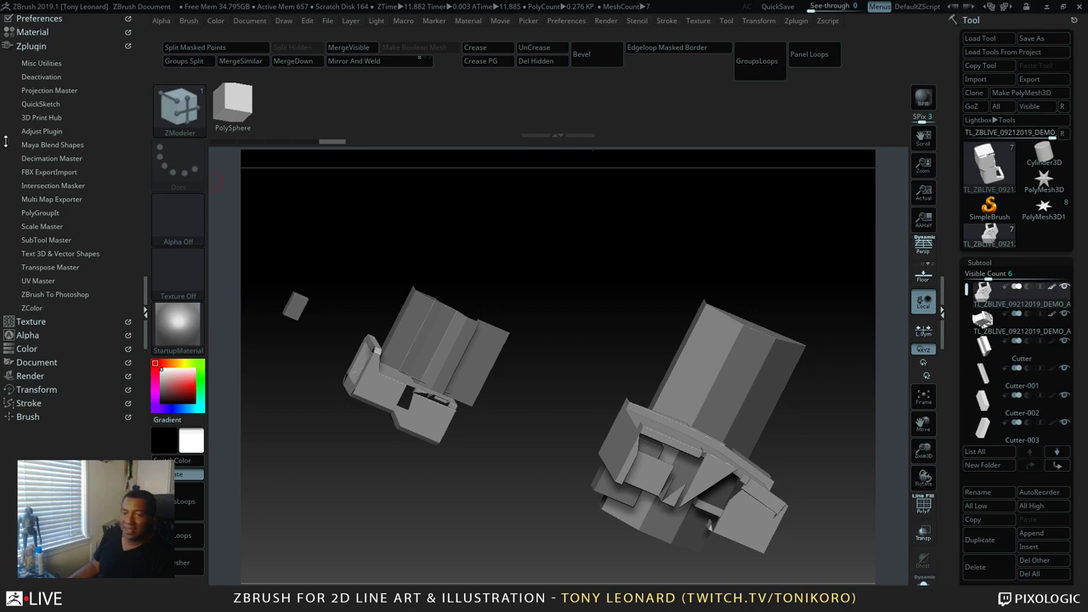
pyautogui.keyDown('shift'); pyautogui.click(51, 46); pyautogui.keyUp('shift')
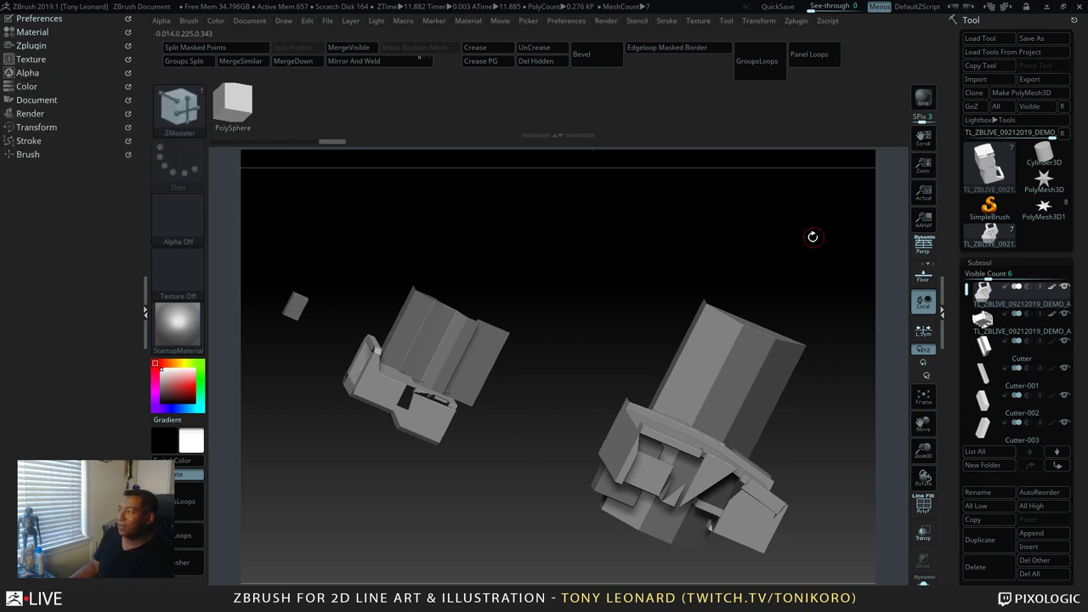
pyautogui.hotkey('alt', 'Tab')
pyautogui.click(582, 268)
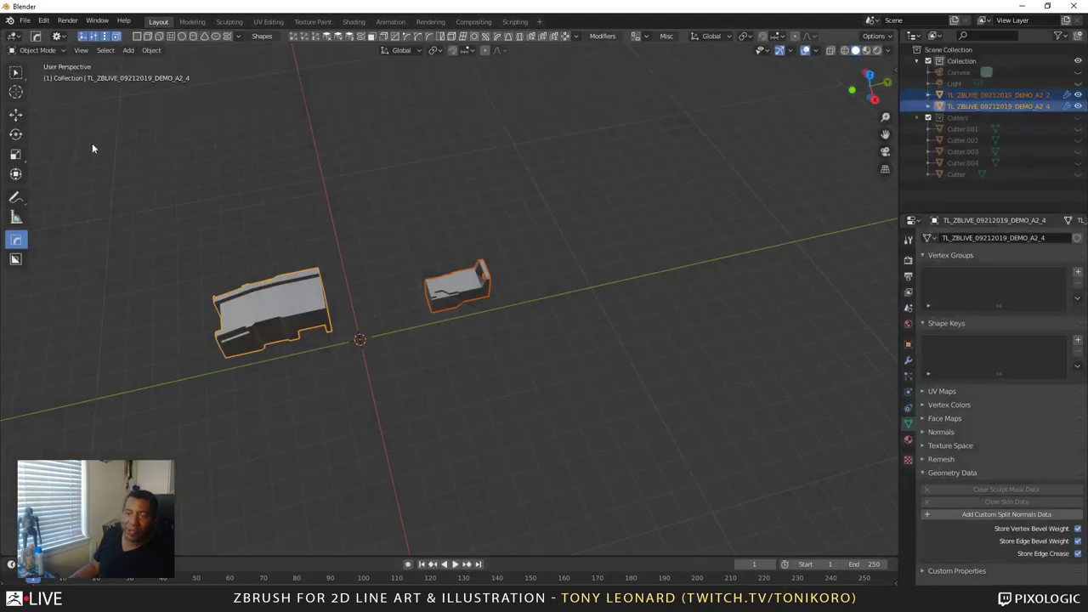
# Start a Wavefront OBJ export and move and enlarge the export dialog
pyautogui.click(24, 21)
pyautogui.moveTo(55, 185)
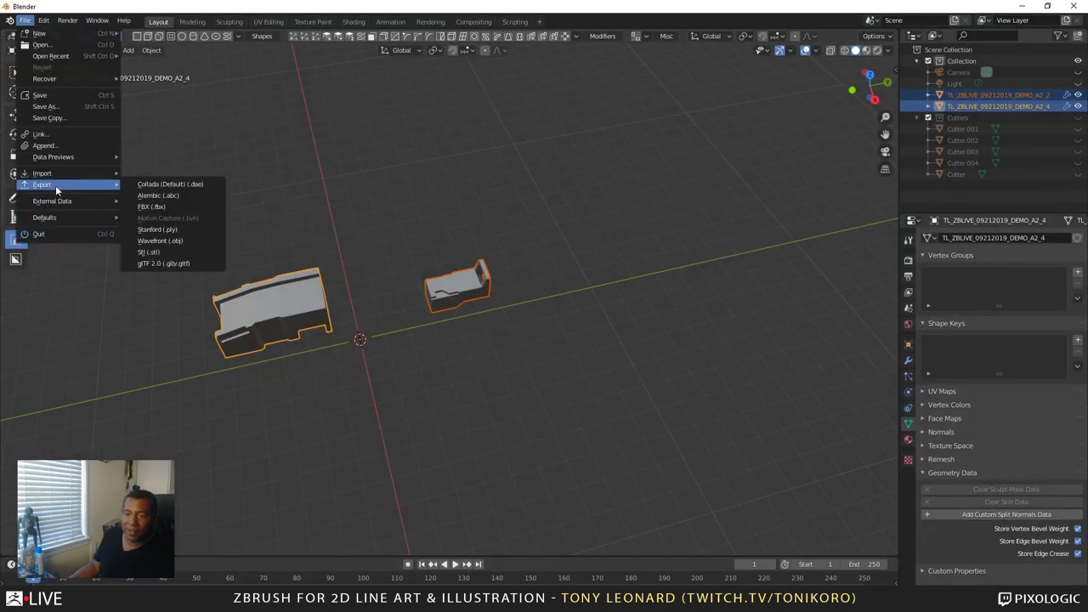
pyautogui.click(162, 241)
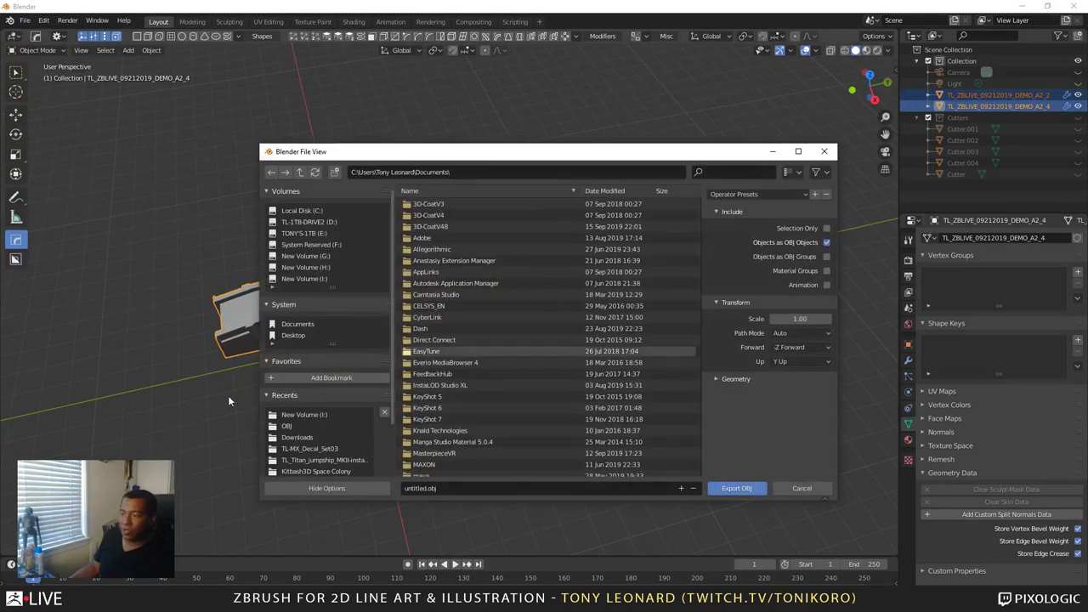
pyautogui.scroll(-1, 316, 351)
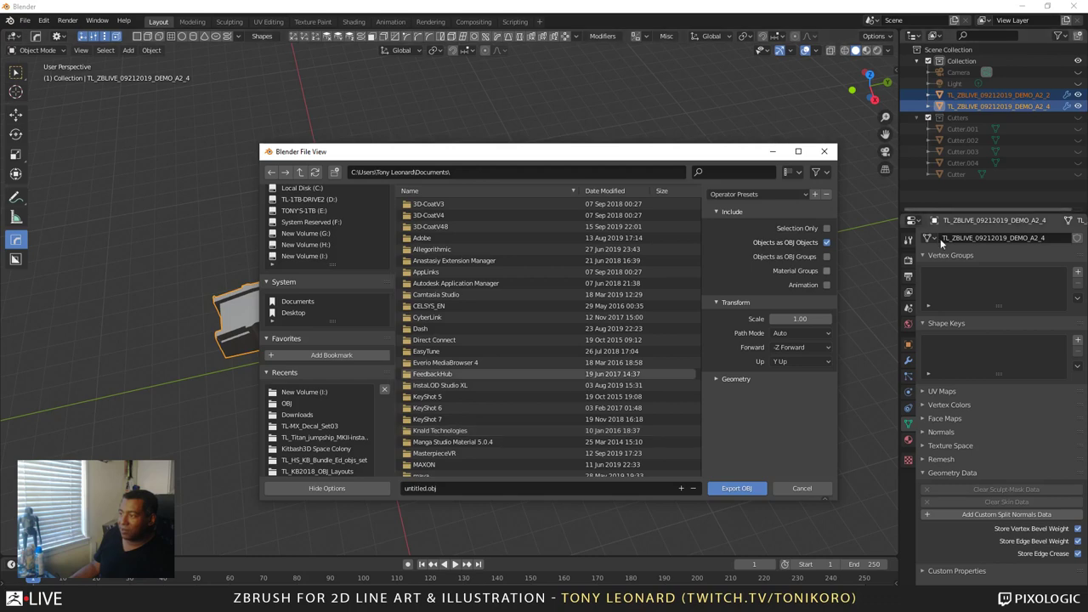
pyautogui.moveTo(643, 155); pyautogui.dragTo(707, 87)
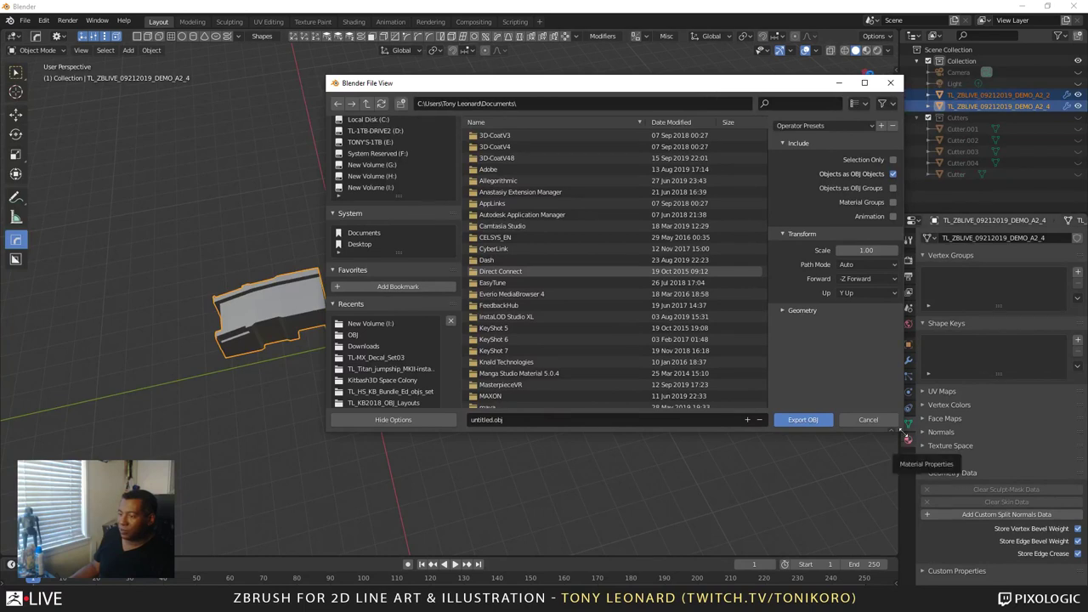
pyautogui.moveTo(965, 527); pyautogui.dragTo(975, 559)
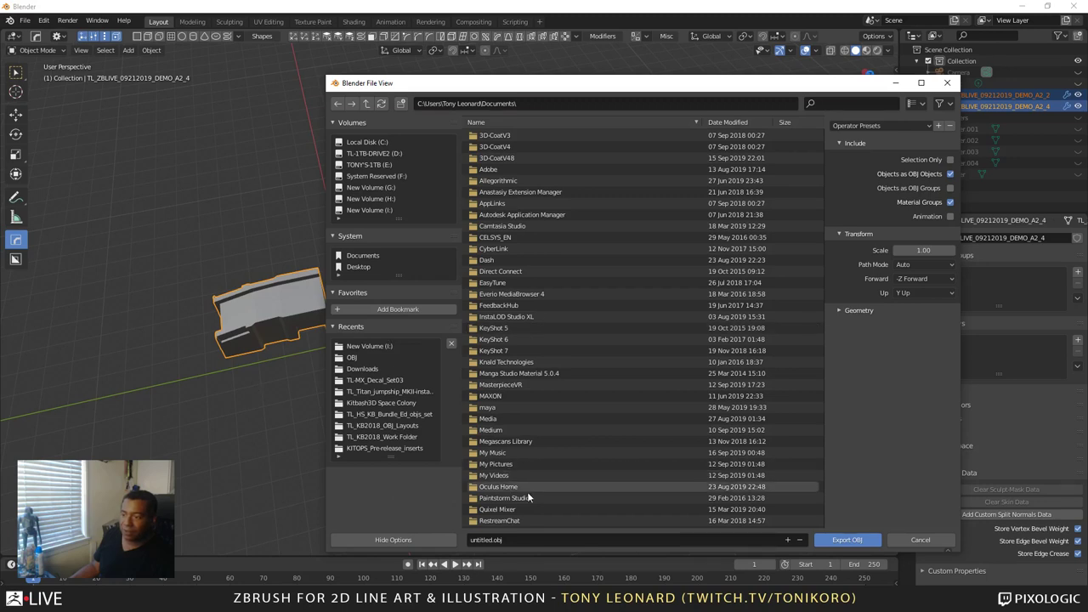
# Export the selection only, with triangulated faces, to the New Volume (I:) drive, then return to ZBrush
pyautogui.click(374, 209)
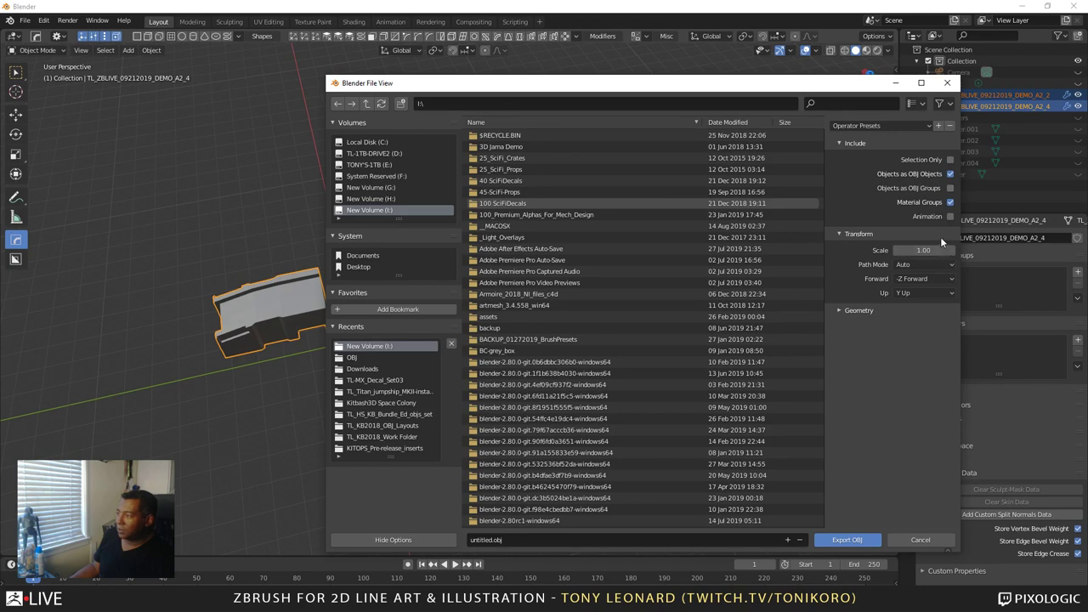
pyautogui.click(949, 160)
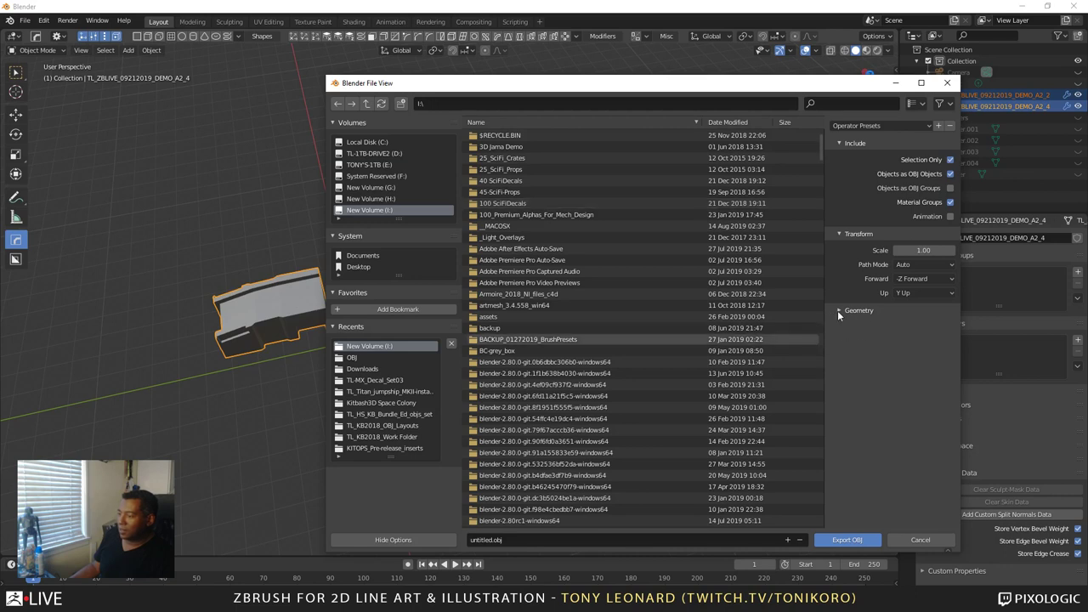
pyautogui.click(837, 311)
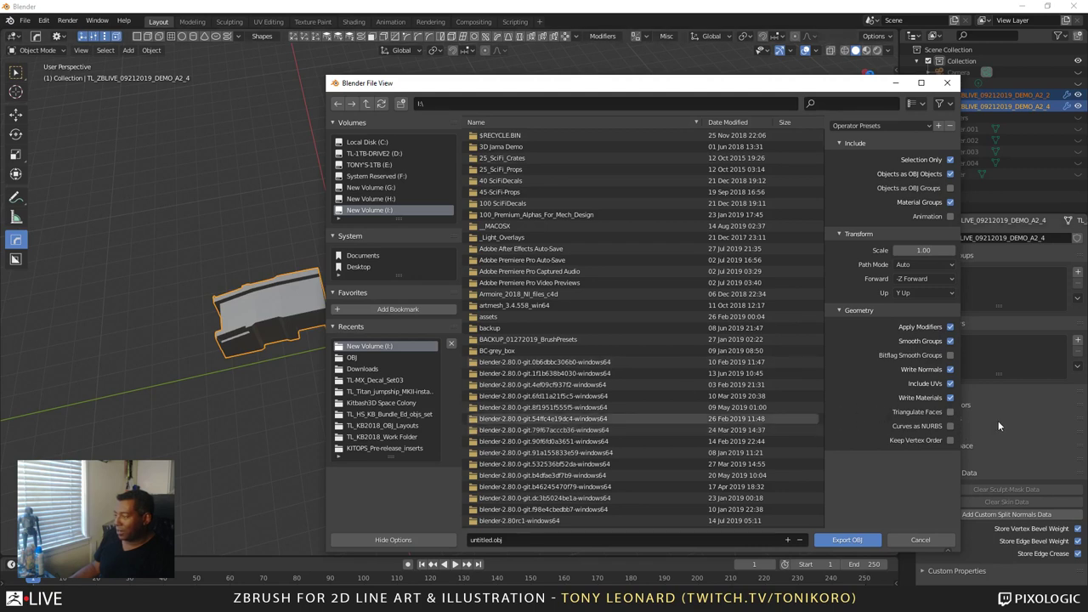
pyautogui.click(949, 412)
pyautogui.scroll(-4, 787, 414)
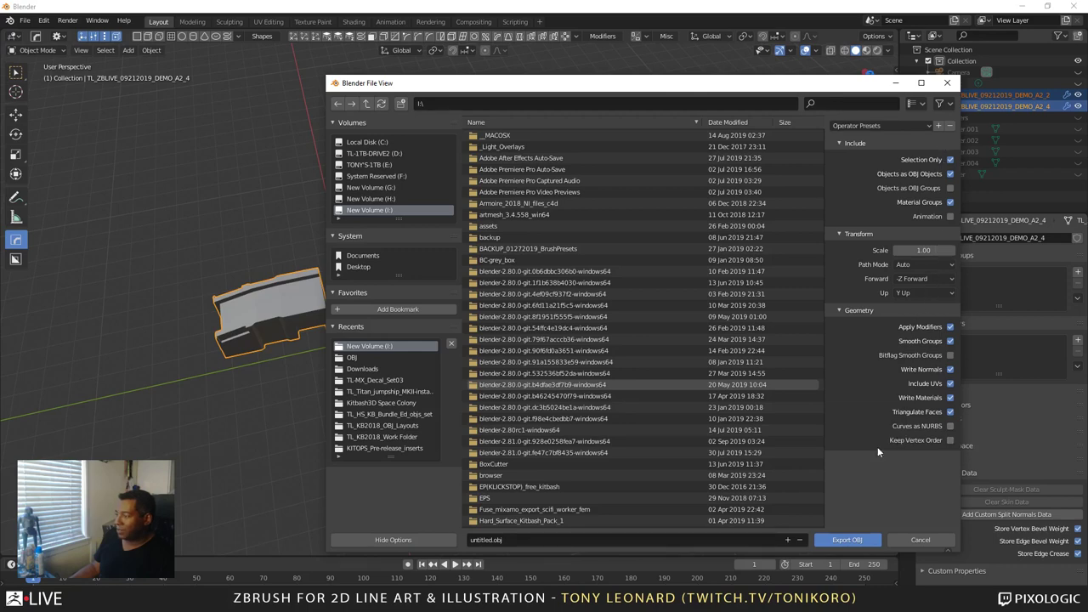
pyautogui.click(848, 540)
pyautogui.hotkey('alt', 'Tab')
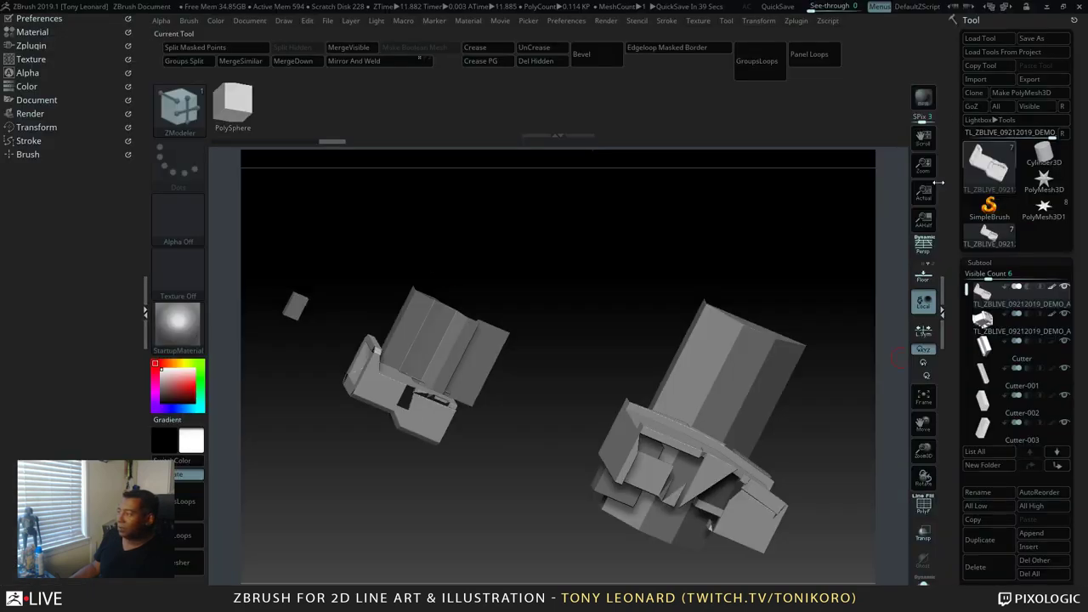
# Make PolyMesh3D1 the active tool and frame the star mesh from the front
pyautogui.click(1005, 296)
pyautogui.click(1045, 214)
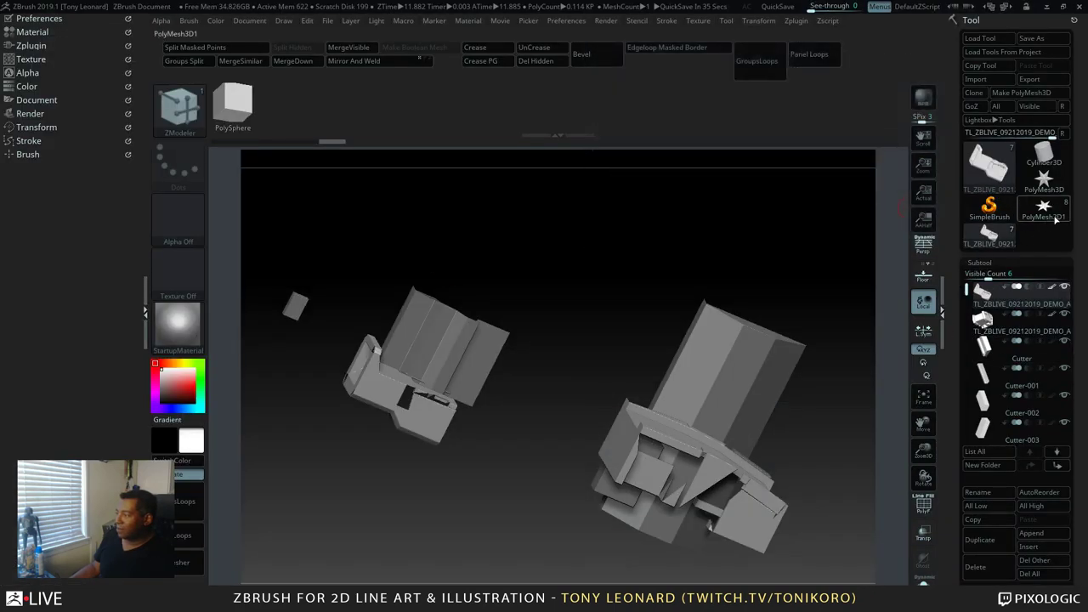
pyautogui.moveTo(1049, 220)
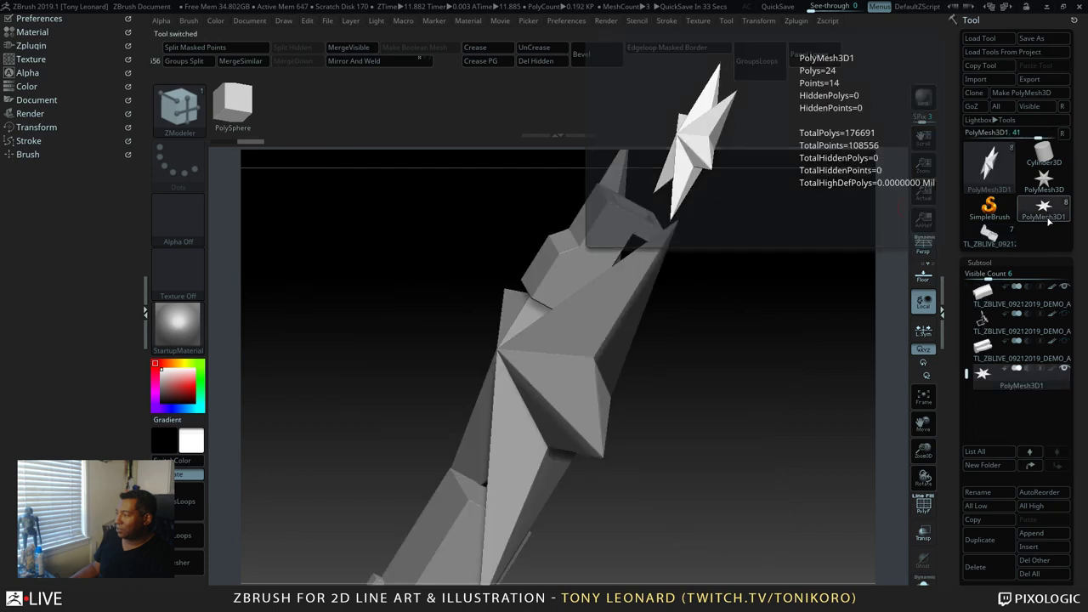
pyautogui.press('f')
pyautogui.moveTo(663, 328); pyautogui.dragTo(732, 480)
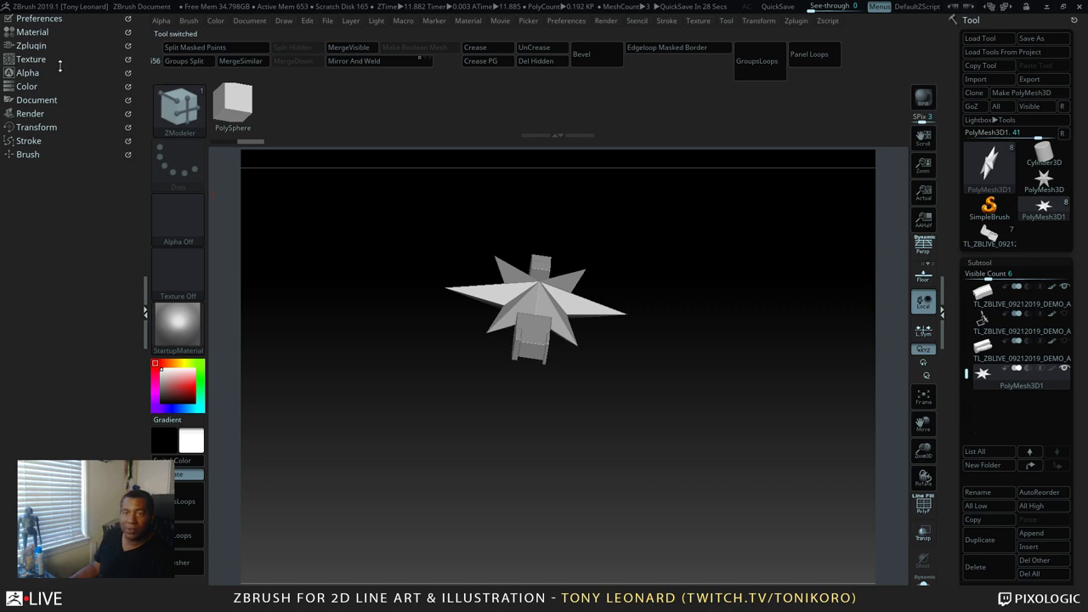
# Import untitled.obj from the New Volume (I:) drive and rotate around the imported pieces
pyautogui.click(988, 81)
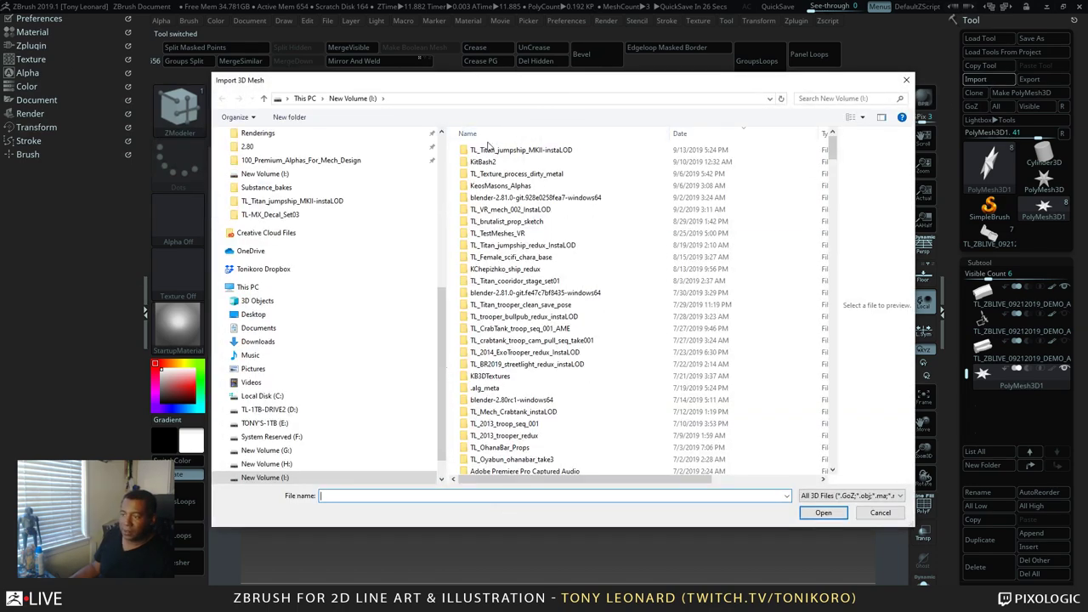
pyautogui.scroll(-2, 545, 391)
pyautogui.scroll(-15, 545, 398)
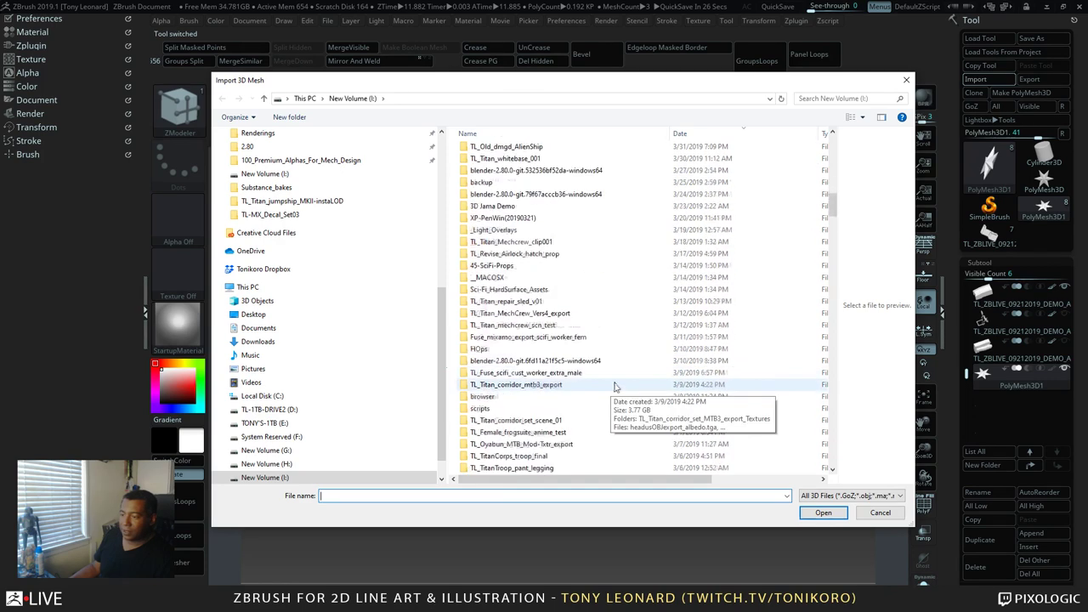
pyautogui.scroll(-12, 620, 384)
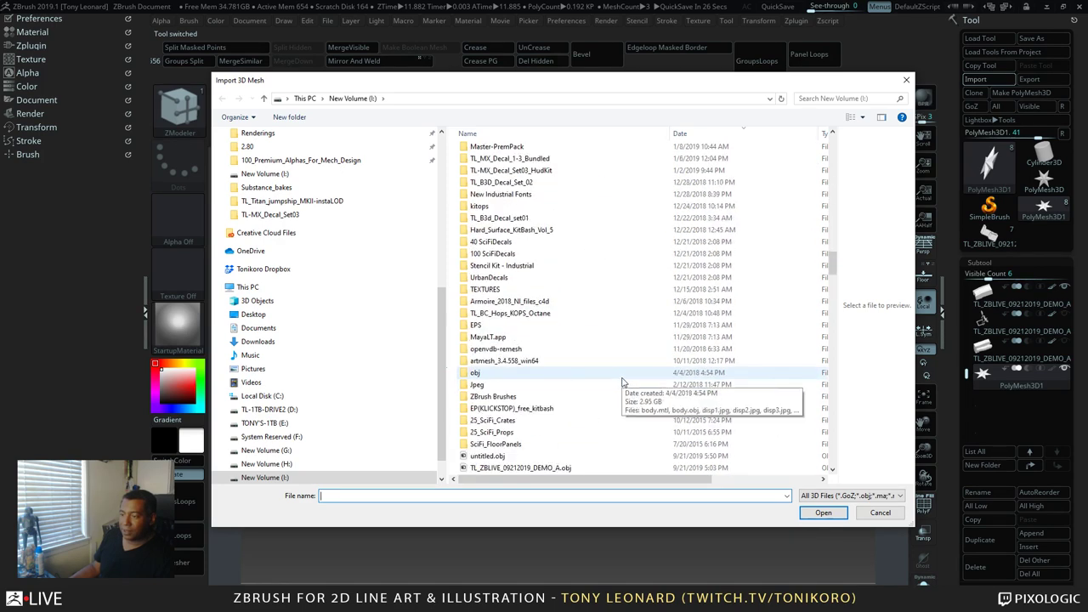
pyautogui.click(526, 244)
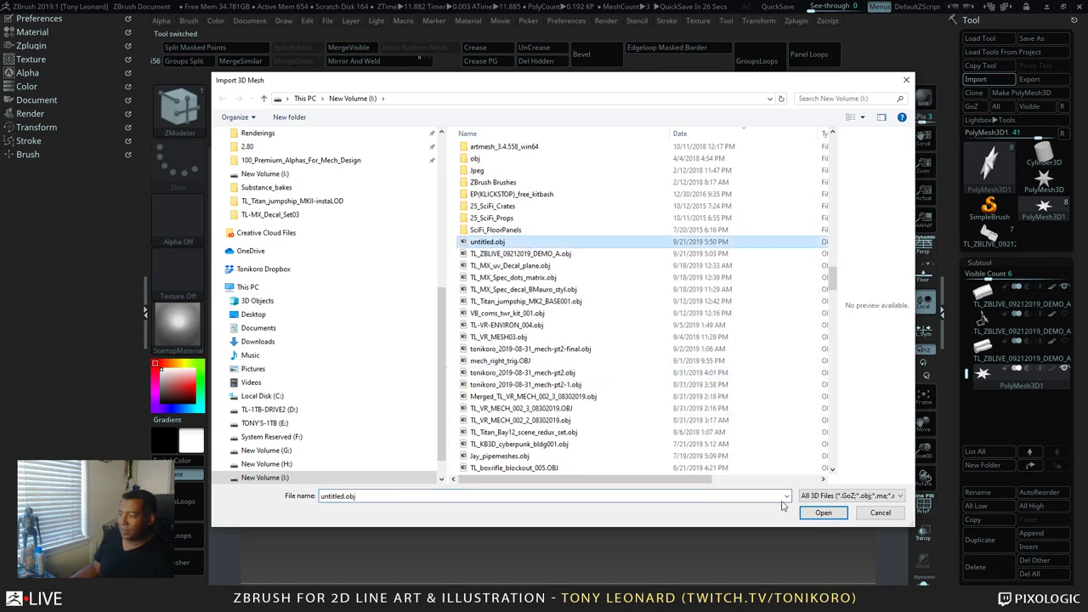
pyautogui.click(822, 512)
pyautogui.moveTo(808, 454); pyautogui.dragTo(728, 473)
pyautogui.moveTo(607, 443); pyautogui.dragTo(484, 440)
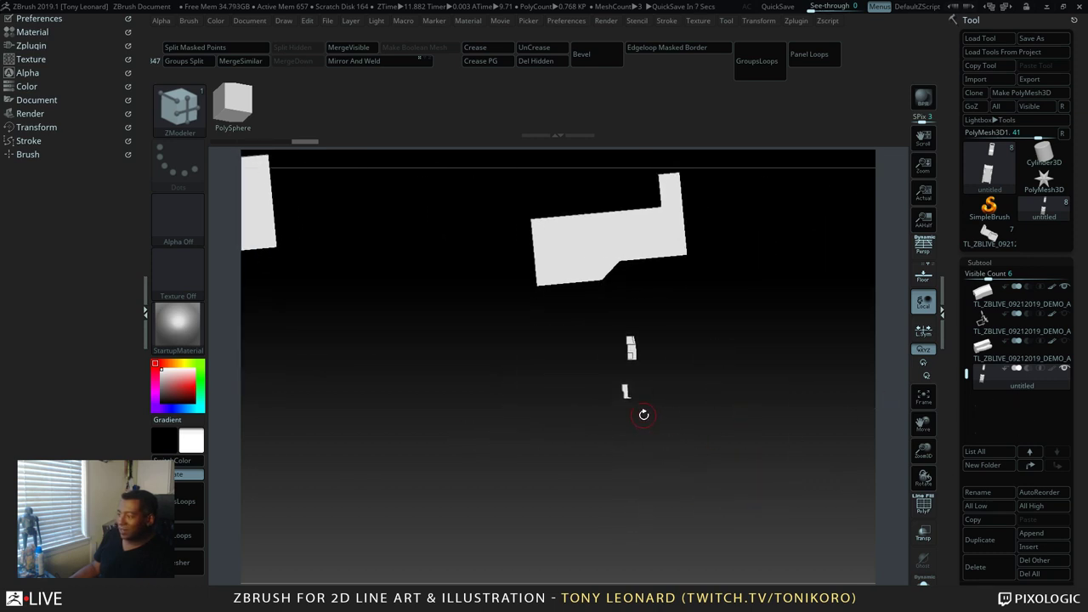
# Zoom in on the imported pieces and unhide the mechanical arm subtool
pyautogui.moveTo(717, 352); pyautogui.dragTo(756, 501)
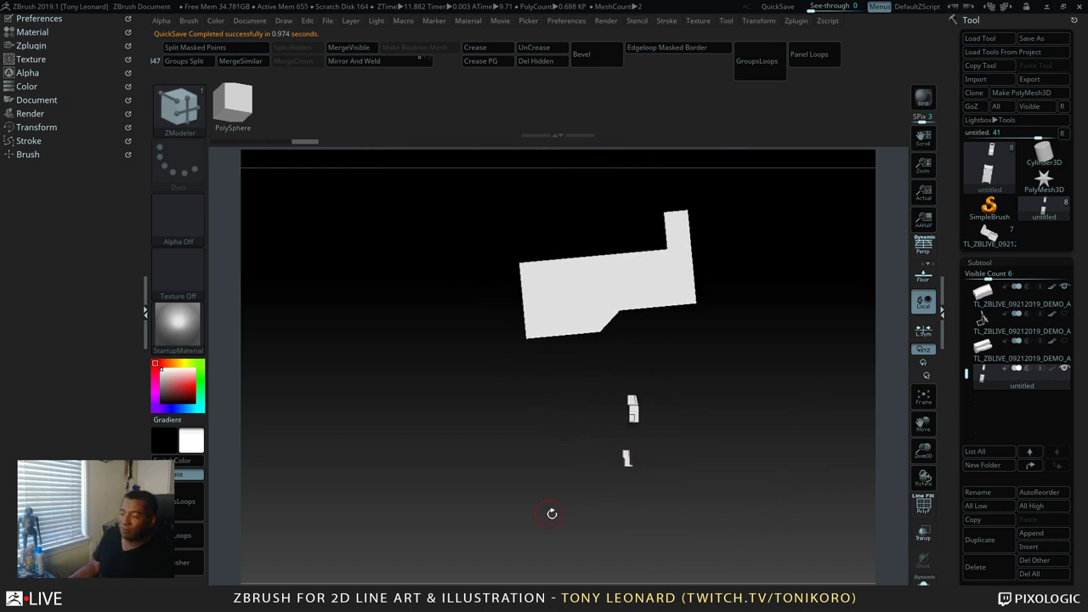
pyautogui.click(1063, 314)
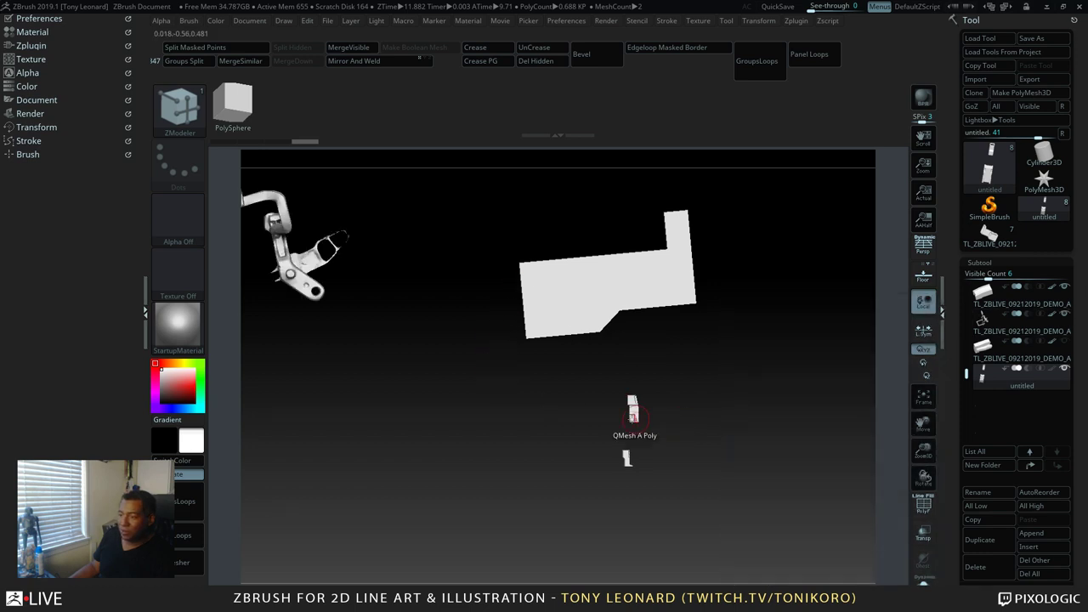
# Rotate the small piece about 54 degrees, stretch it vertically, and raise it over the mechanism
pyautogui.press('w')
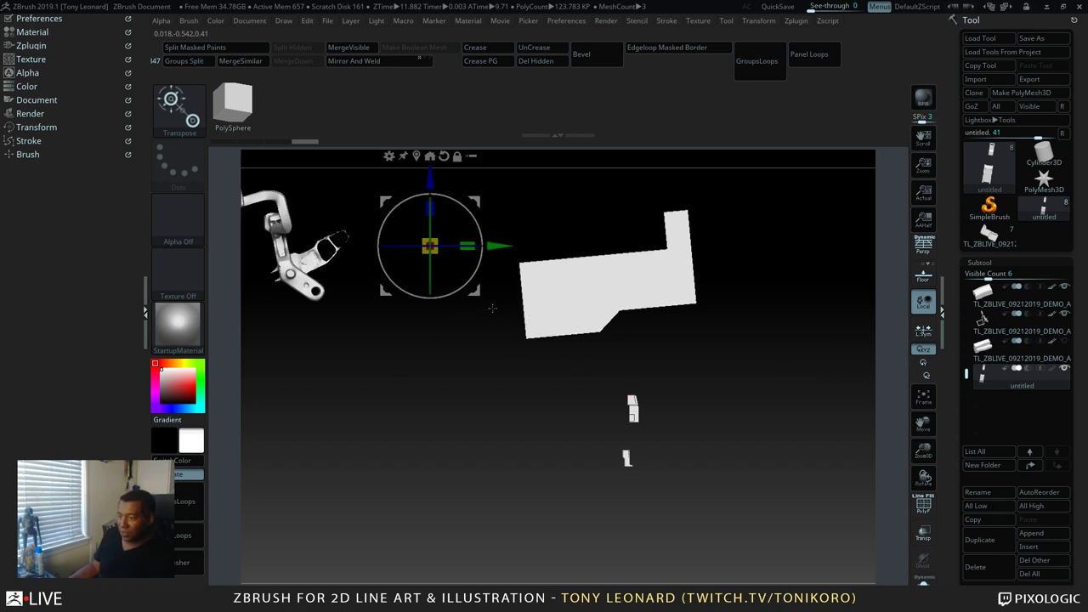
pyautogui.keyDown('alt'); pyautogui.moveTo(481, 294); pyautogui.dragTo(688, 463); pyautogui.keyUp('alt')
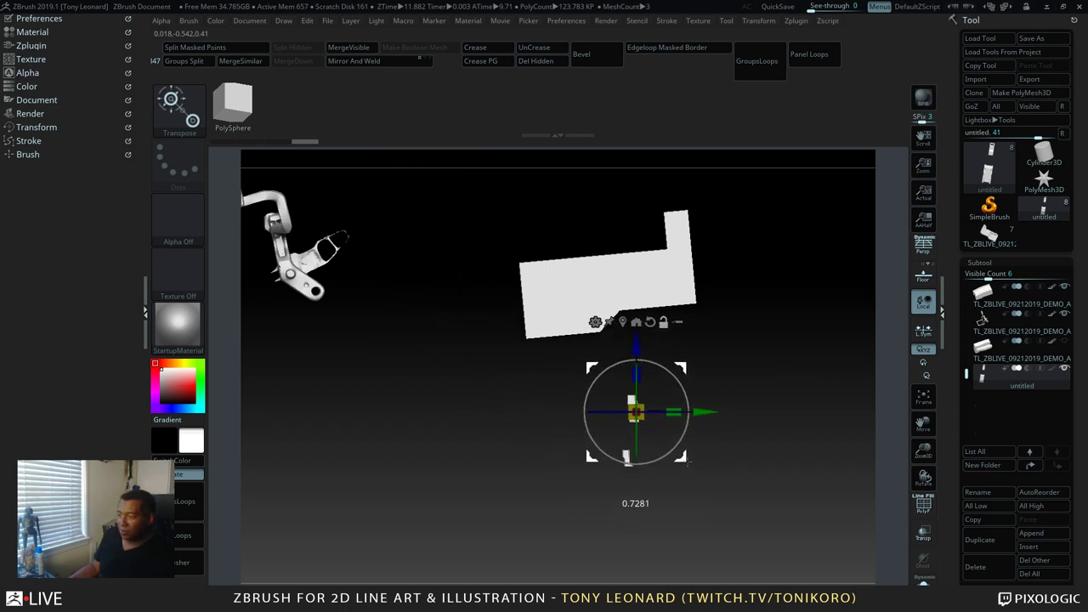
pyautogui.moveTo(673, 375); pyautogui.dragTo(579, 362)
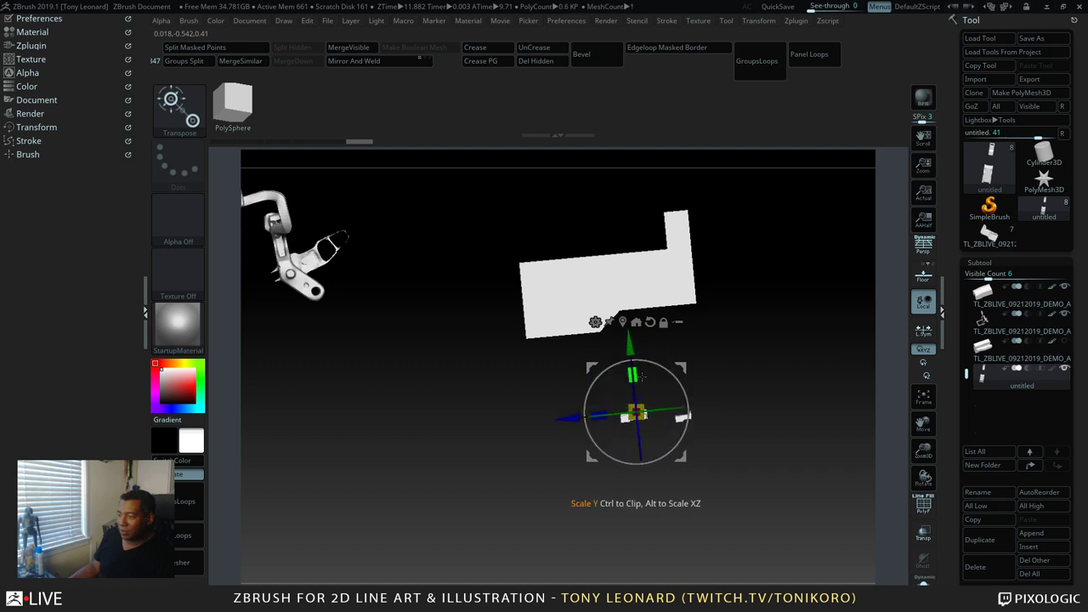
pyautogui.moveTo(641, 376); pyautogui.dragTo(259, 430)
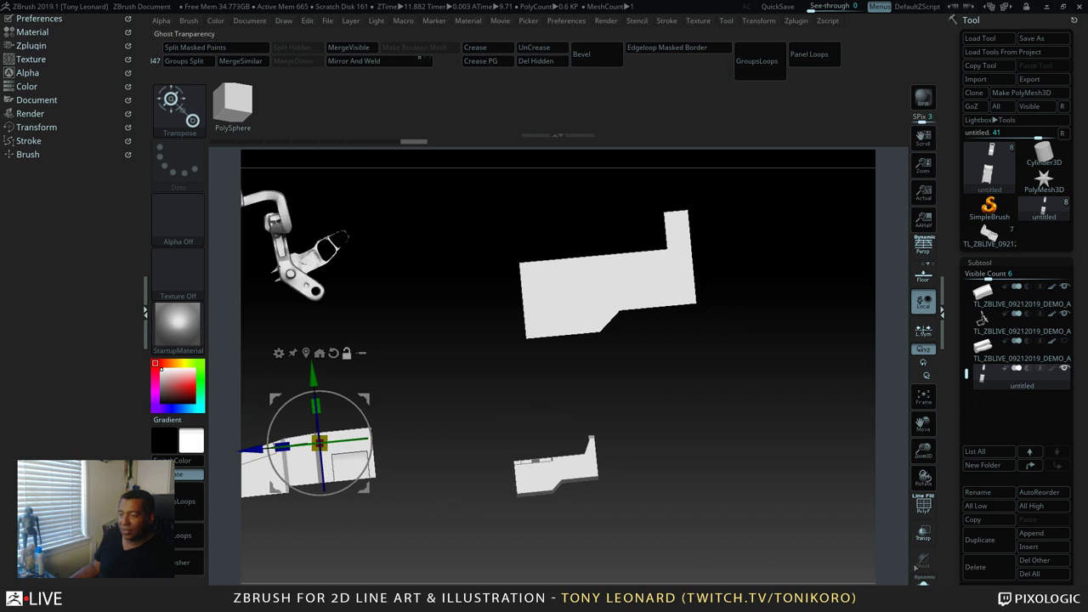
pyautogui.keyDown('alt'); pyautogui.moveTo(589, 374); pyautogui.dragTo(886, 446); pyautogui.keyUp('alt')
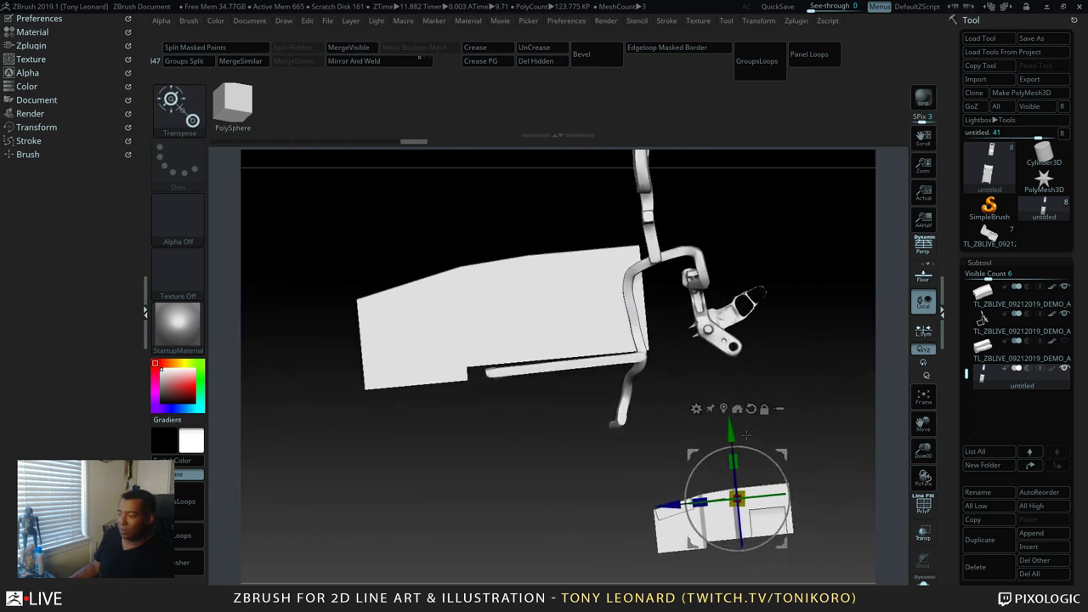
pyautogui.moveTo(745, 435); pyautogui.dragTo(723, 212)
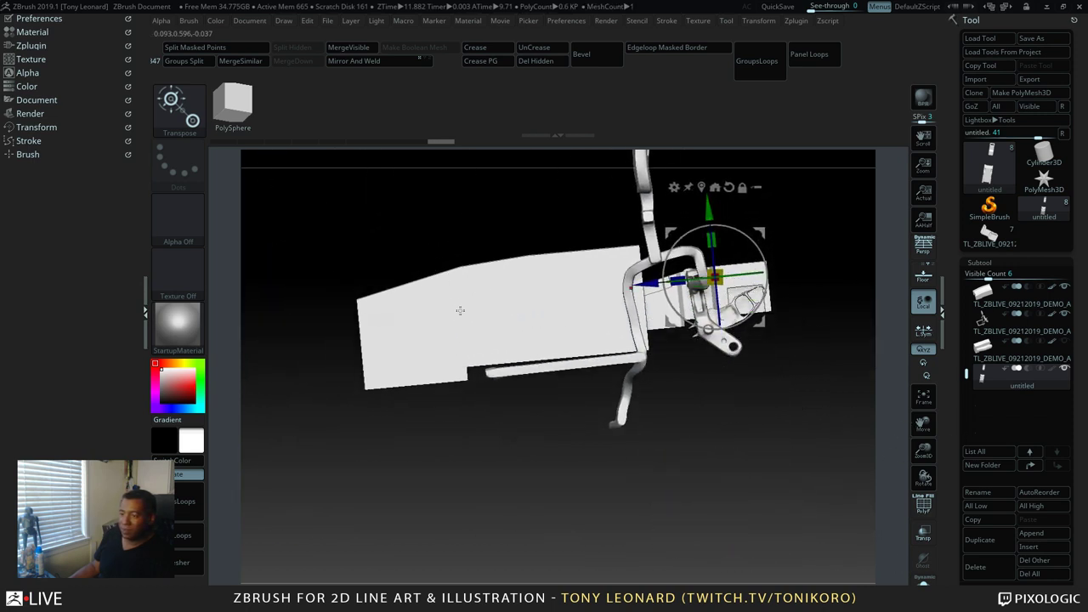
pyautogui.keyDown('alt'); pyautogui.click(460, 310); pyautogui.keyUp('alt')
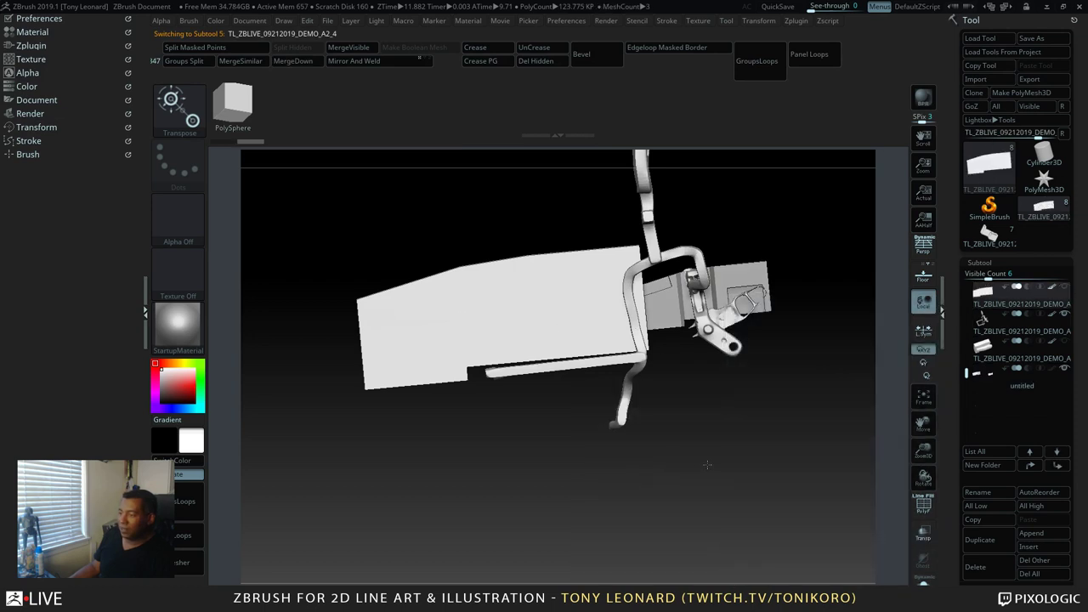
# Slide the untitled box piece left, scale it up about 1.6 times, and orbit to check the fit
pyautogui.keyDown('alt'); pyautogui.click(746, 264); pyautogui.keyUp('alt')
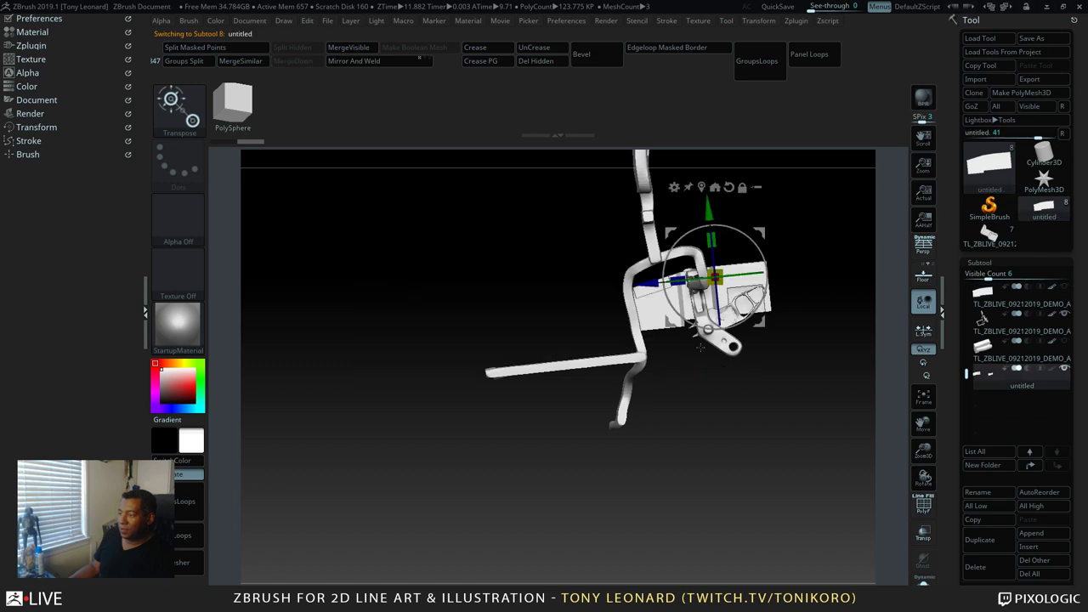
pyautogui.moveTo(636, 279); pyautogui.dragTo(485, 300)
pyautogui.moveTo(564, 292); pyautogui.dragTo(608, 399)
pyautogui.moveTo(510, 269); pyautogui.dragTo(413, 302)
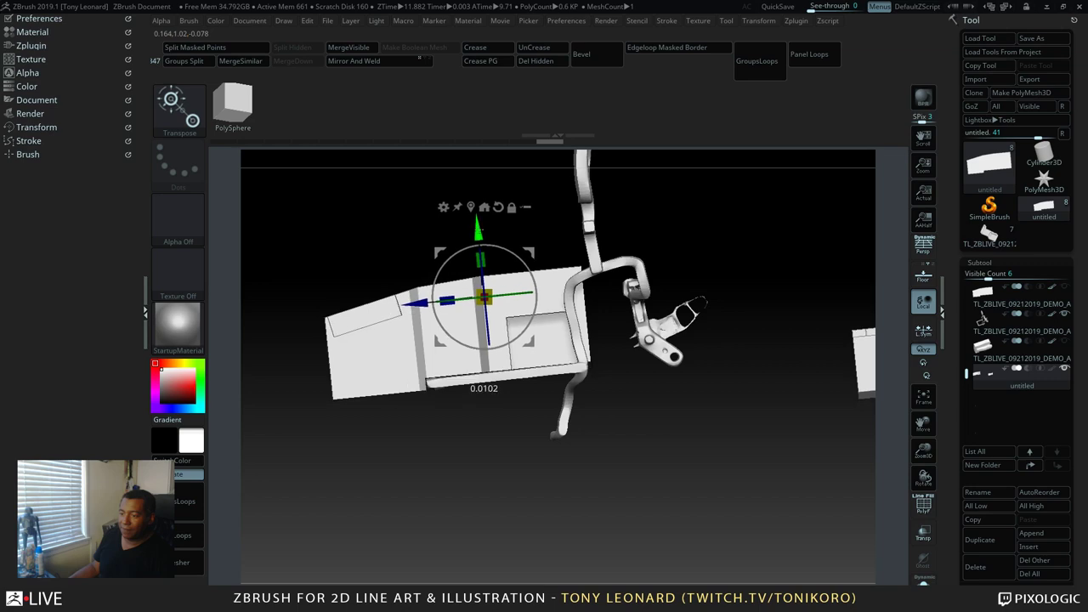
pyautogui.moveTo(697, 400); pyautogui.dragTo(534, 369)
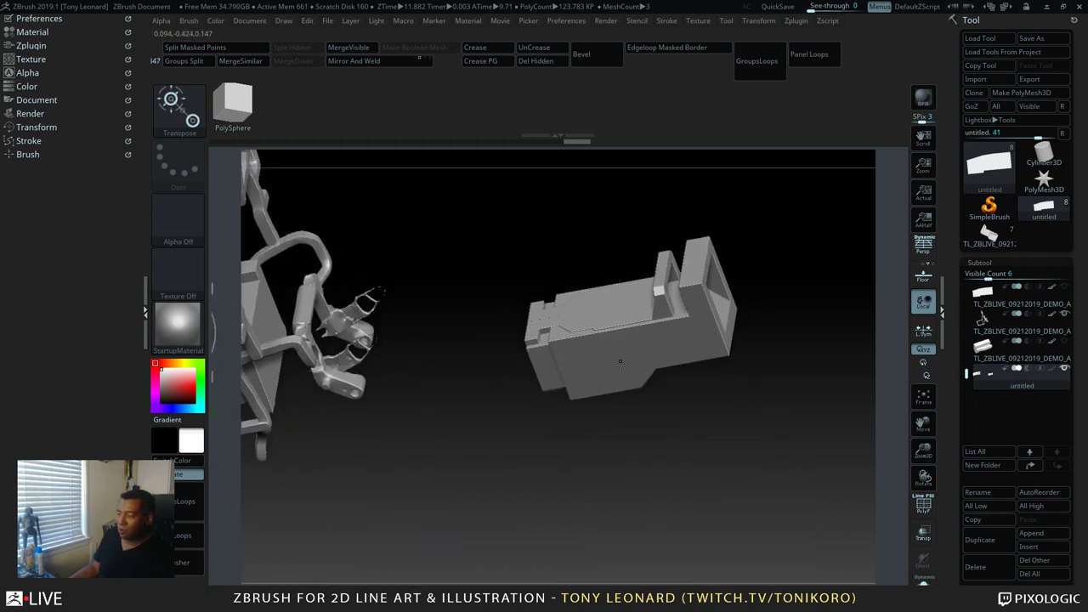
pyautogui.moveTo(652, 508); pyautogui.dragTo(675, 475)
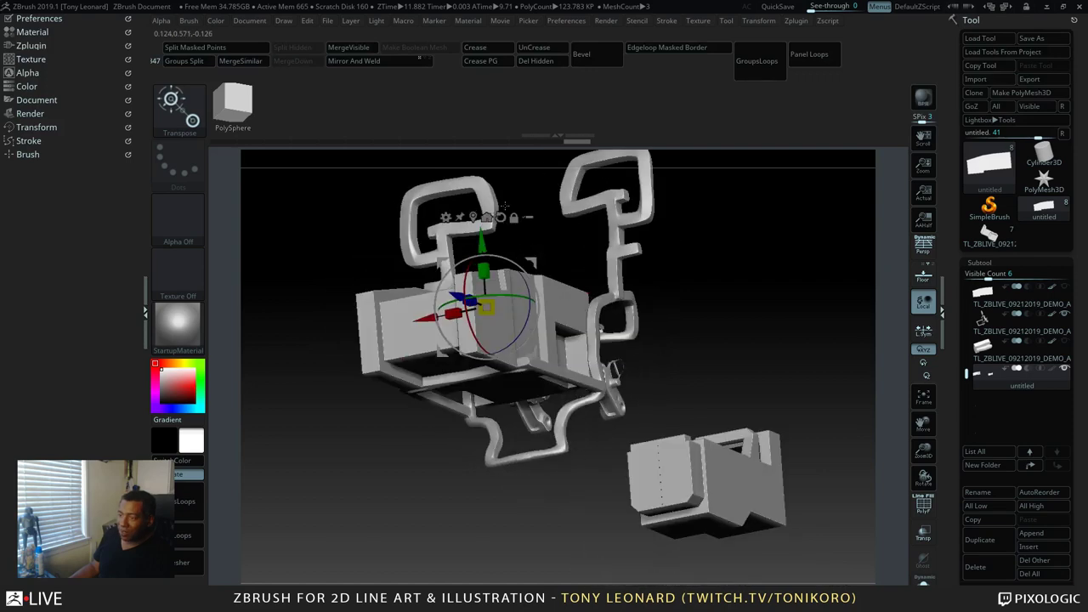
pyautogui.moveTo(504, 205); pyautogui.dragTo(757, 485)
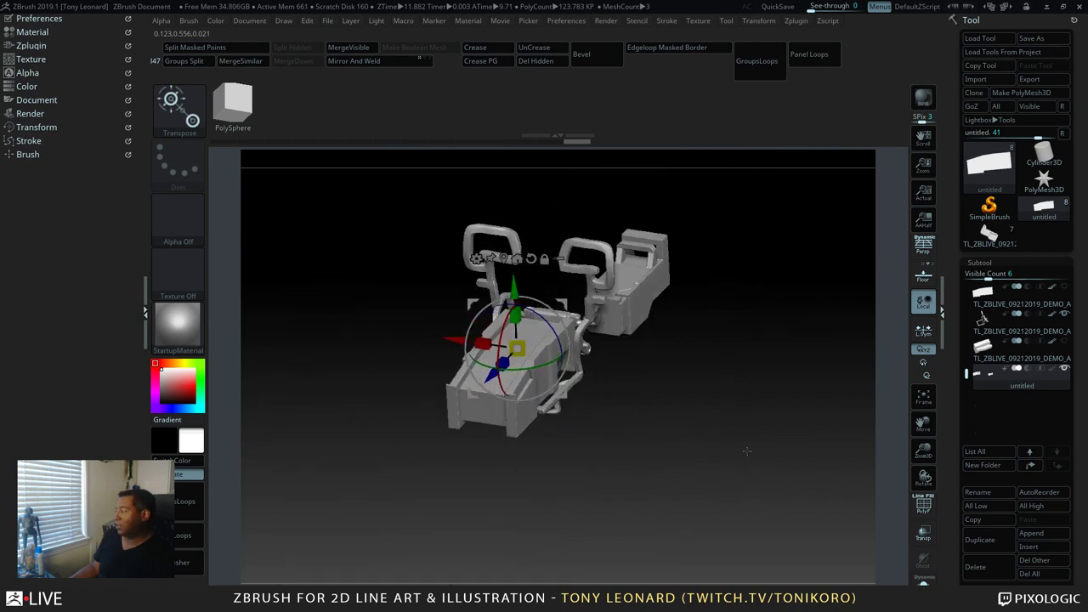
pyautogui.moveTo(1020, 378)
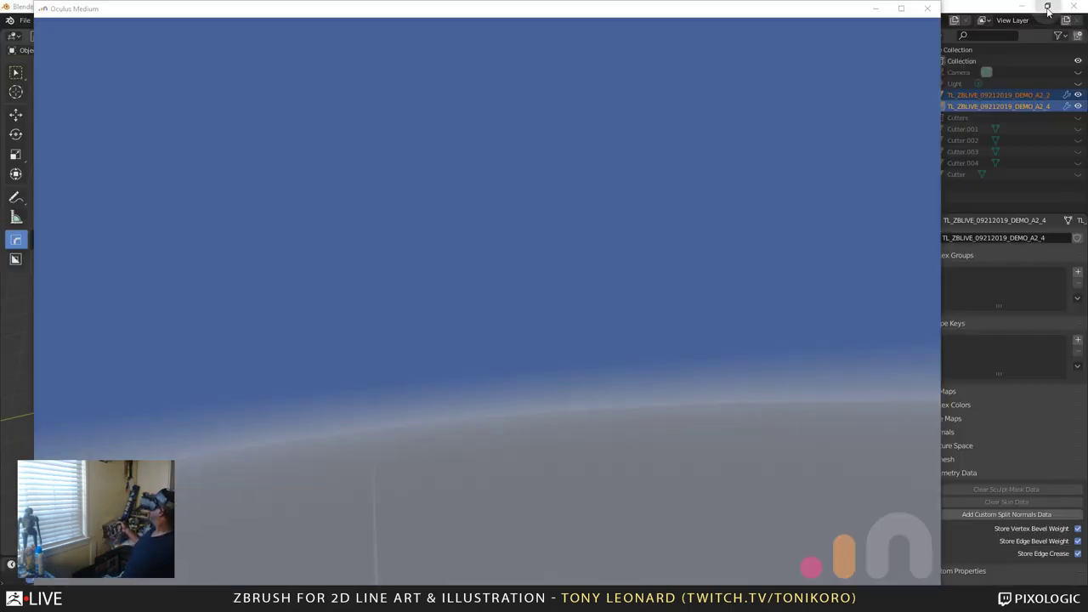
# Maximize the Oculus Medium window to show the white mech robot full-screen
pyautogui.doubleClick(840, 3)
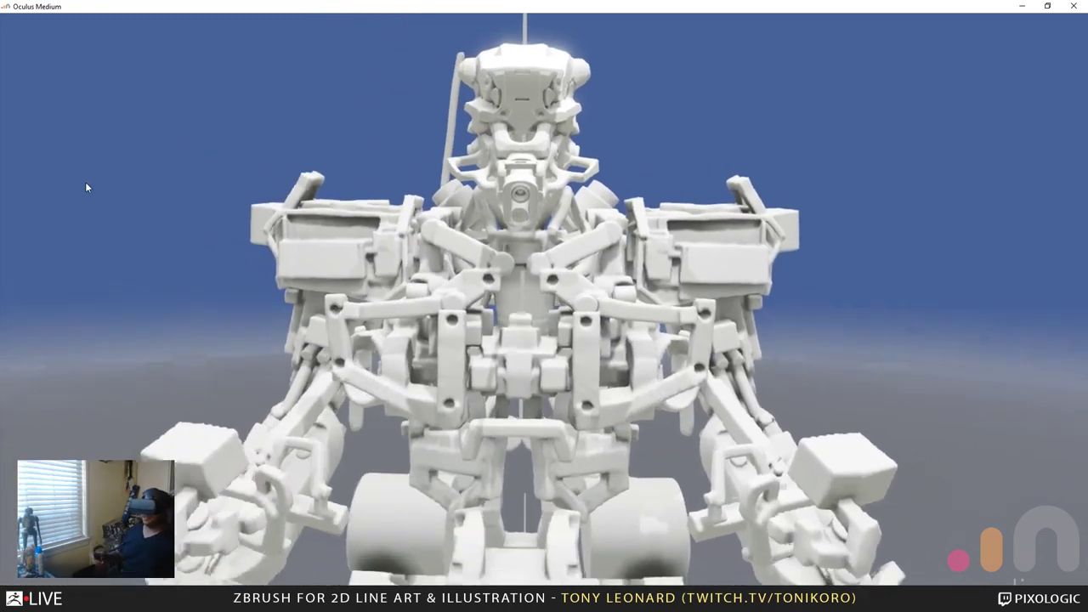